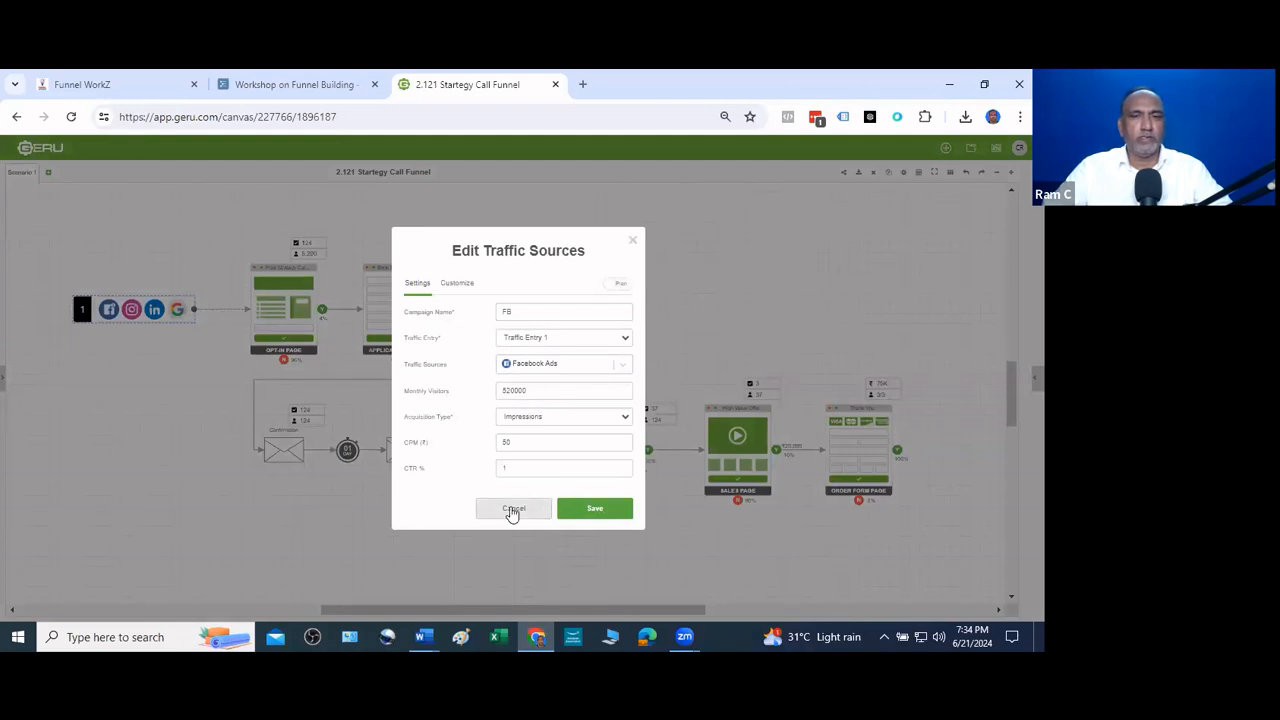
Close the traffic source settings without saving and show the funnel's products, traffic and expenses summary
left_click(512, 510)
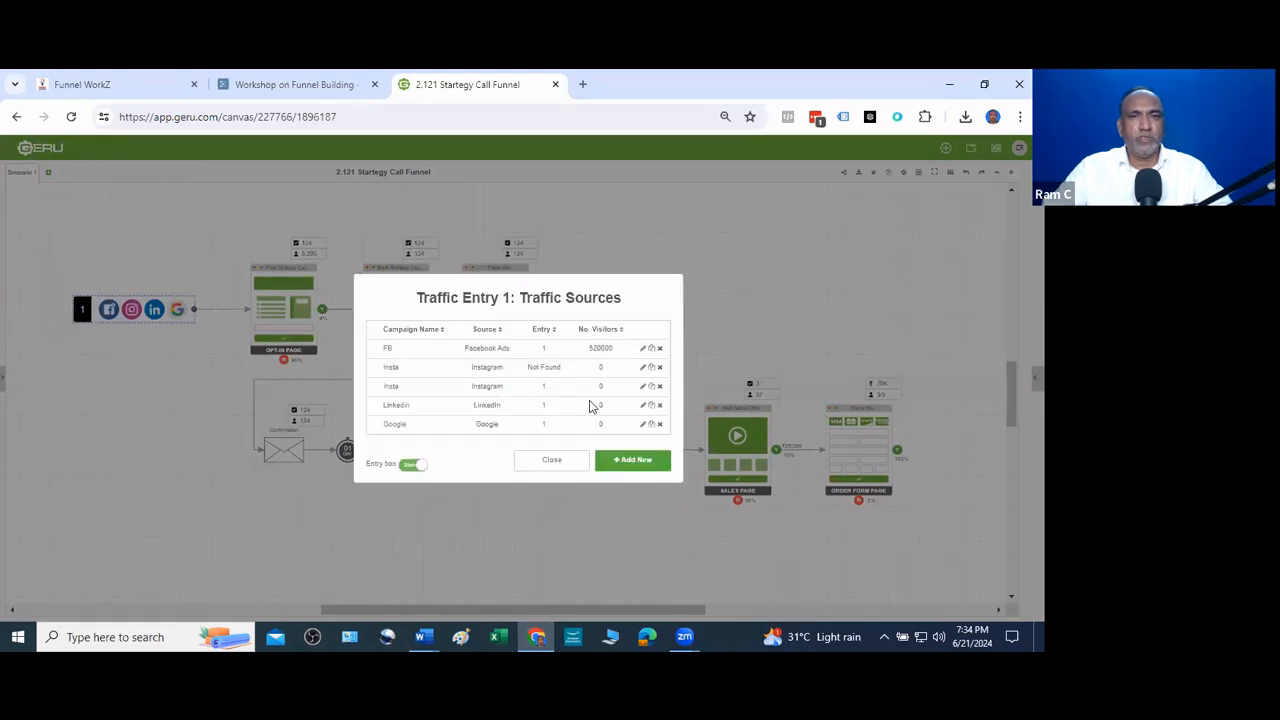
left_click(548, 463)
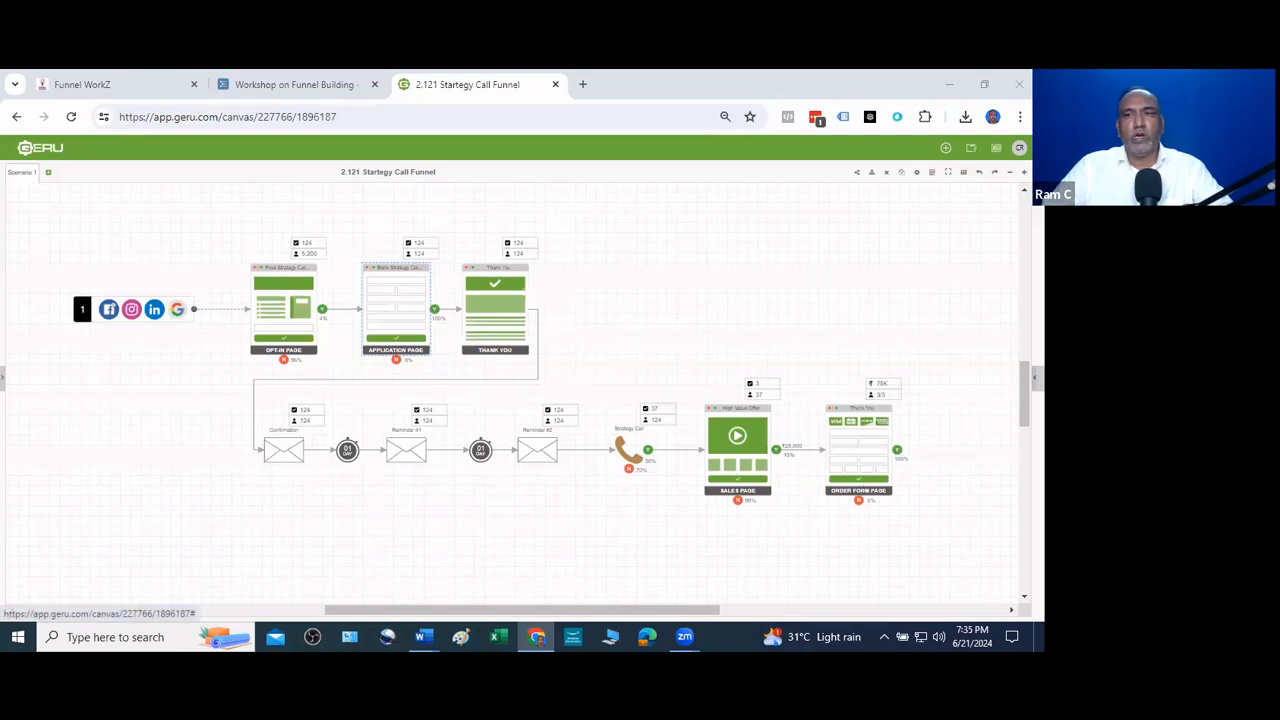
left_click(1036, 377)
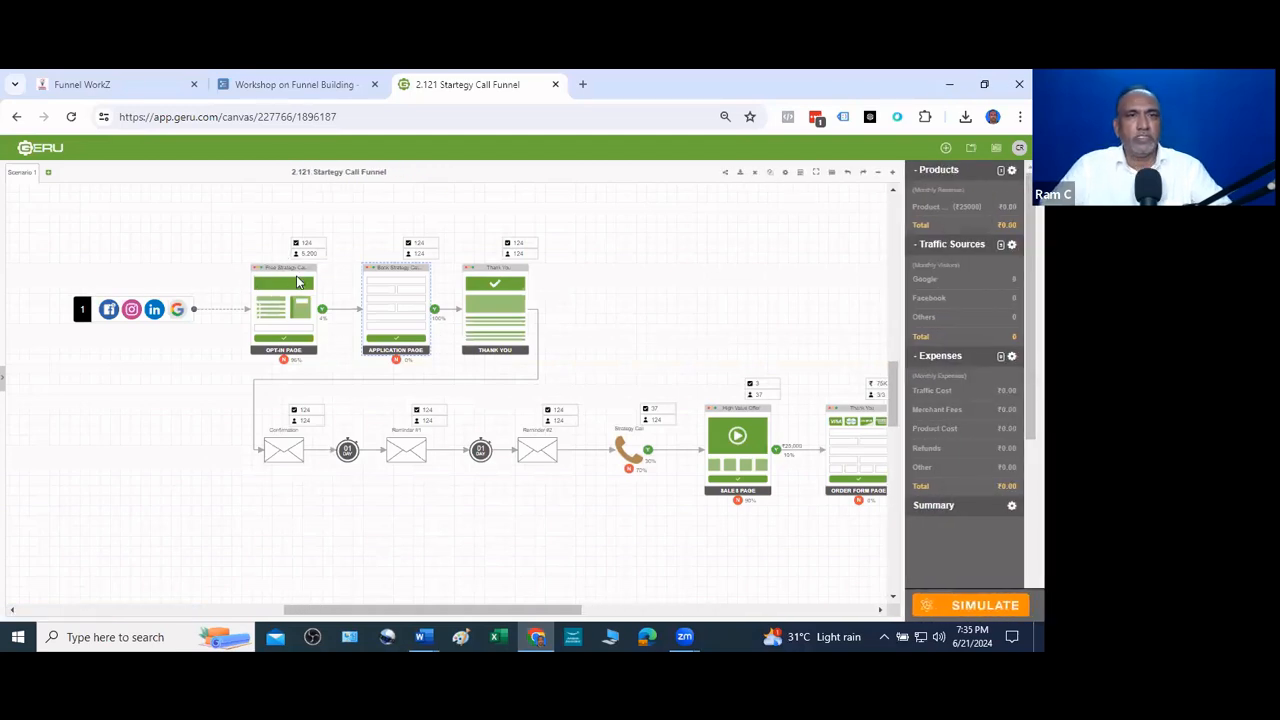
Check the Free Strategy Call opt-in page's settings and close them without saving
left_click(284, 303)
double_click(284, 303)
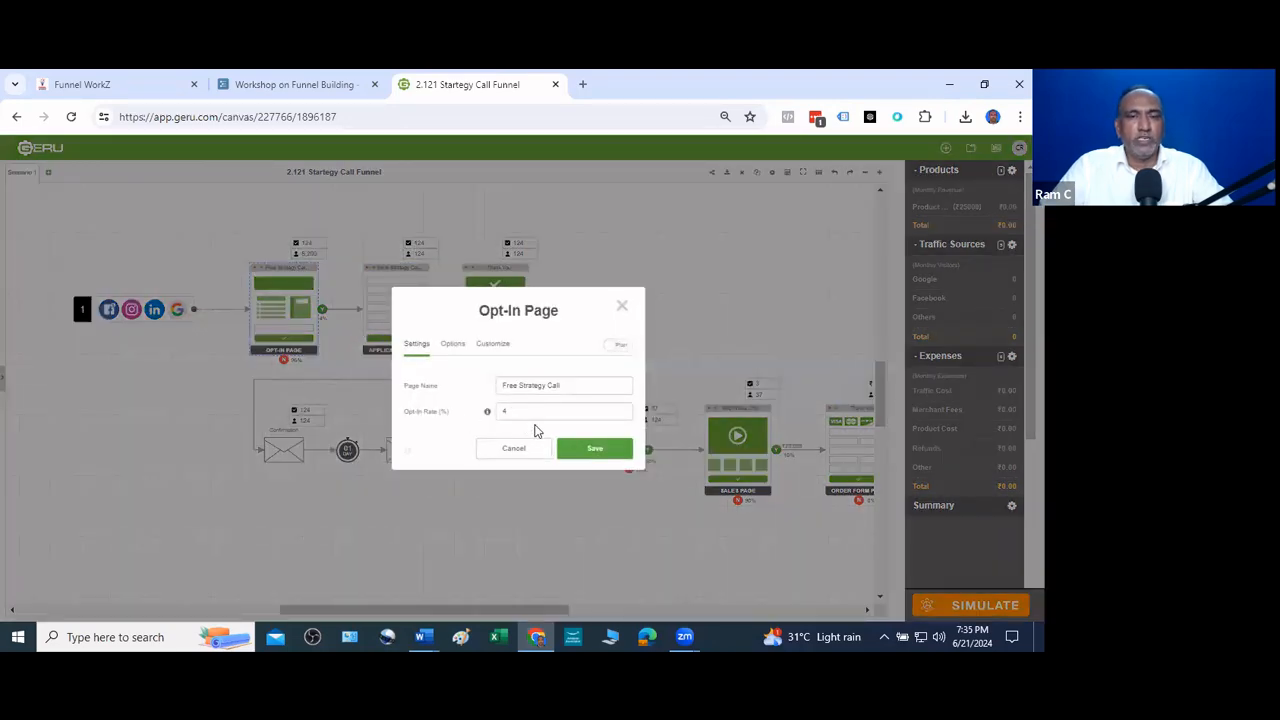
left_click(514, 450)
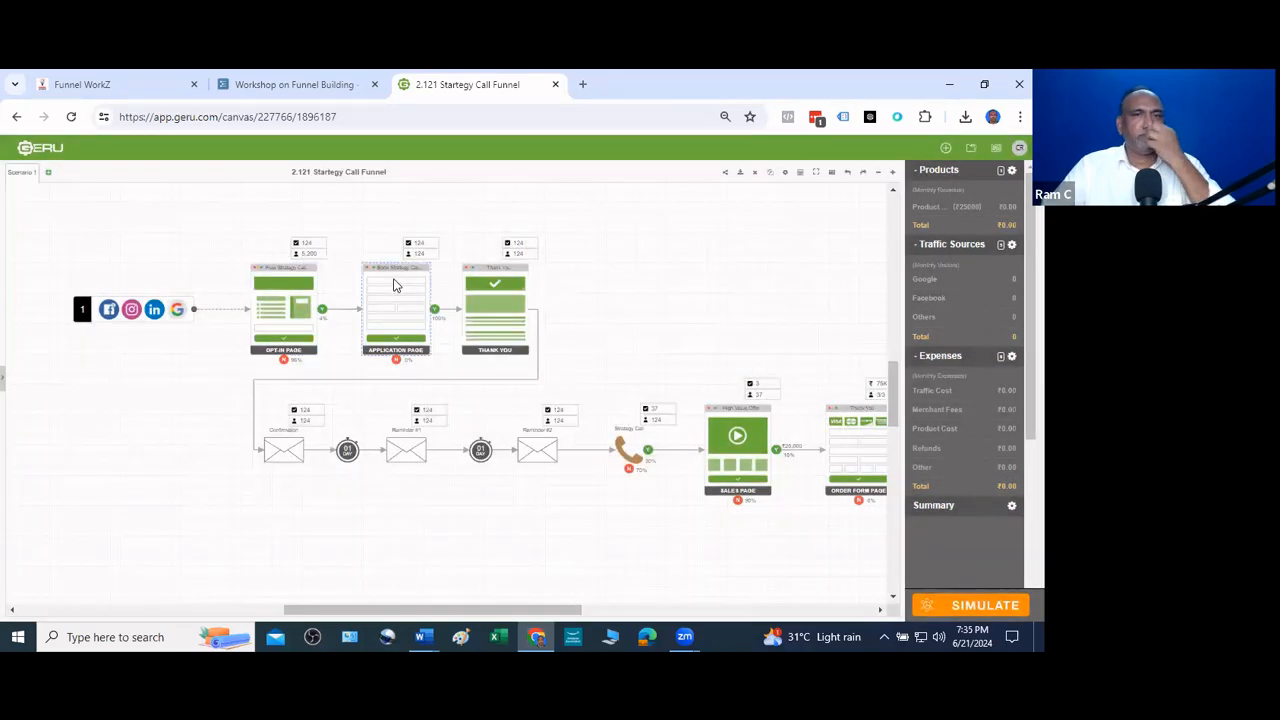
Review the Book Strategy Call application page's settings and save them
double_click(394, 283)
left_click(514, 450)
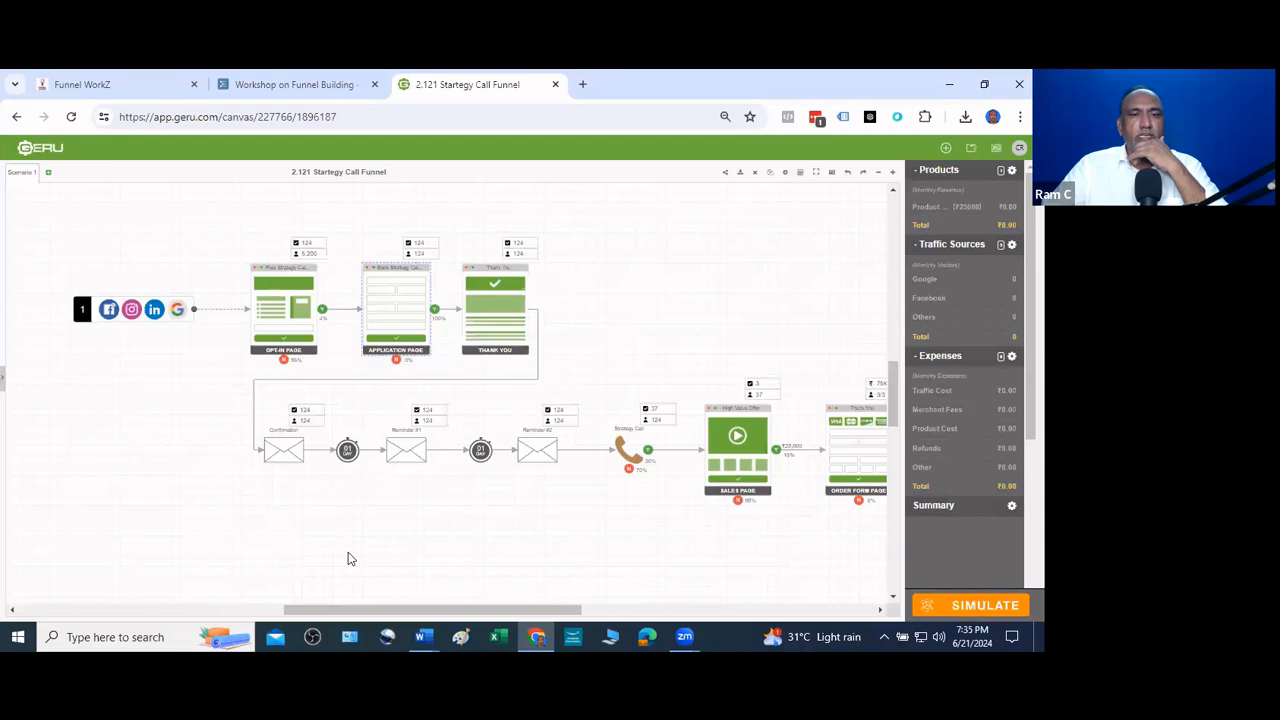
double_click(404, 310)
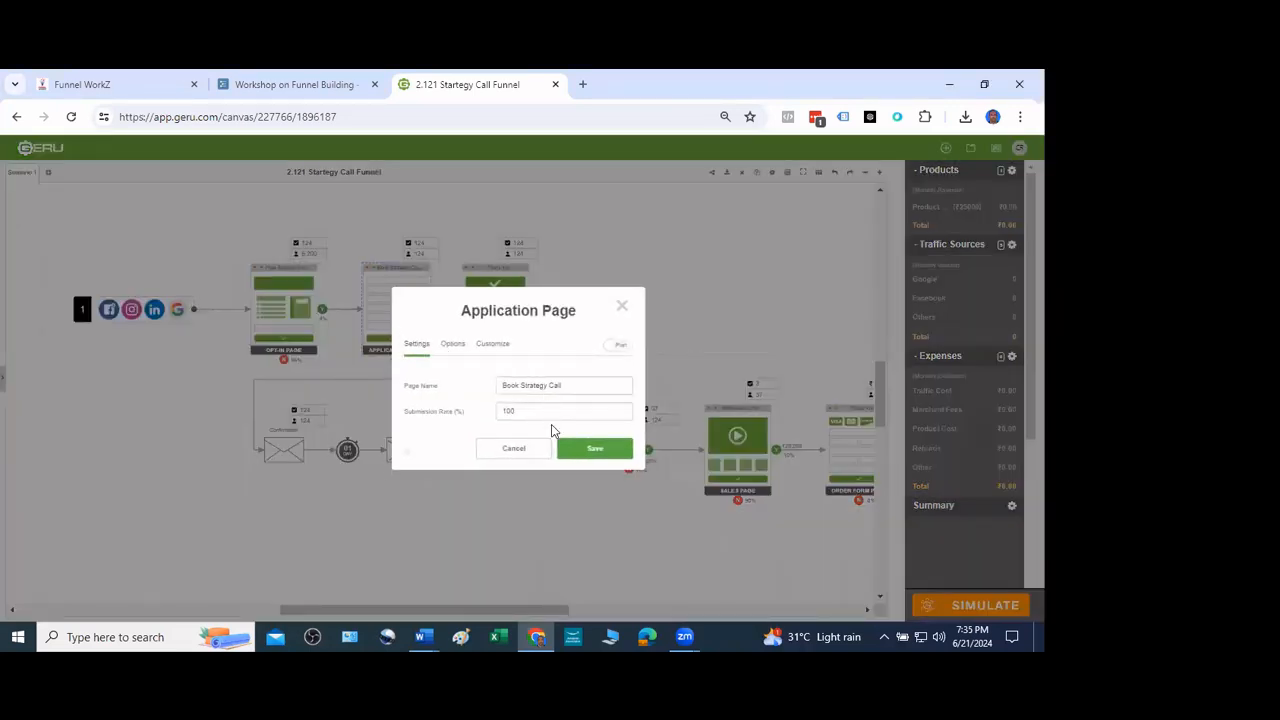
left_click(587, 455)
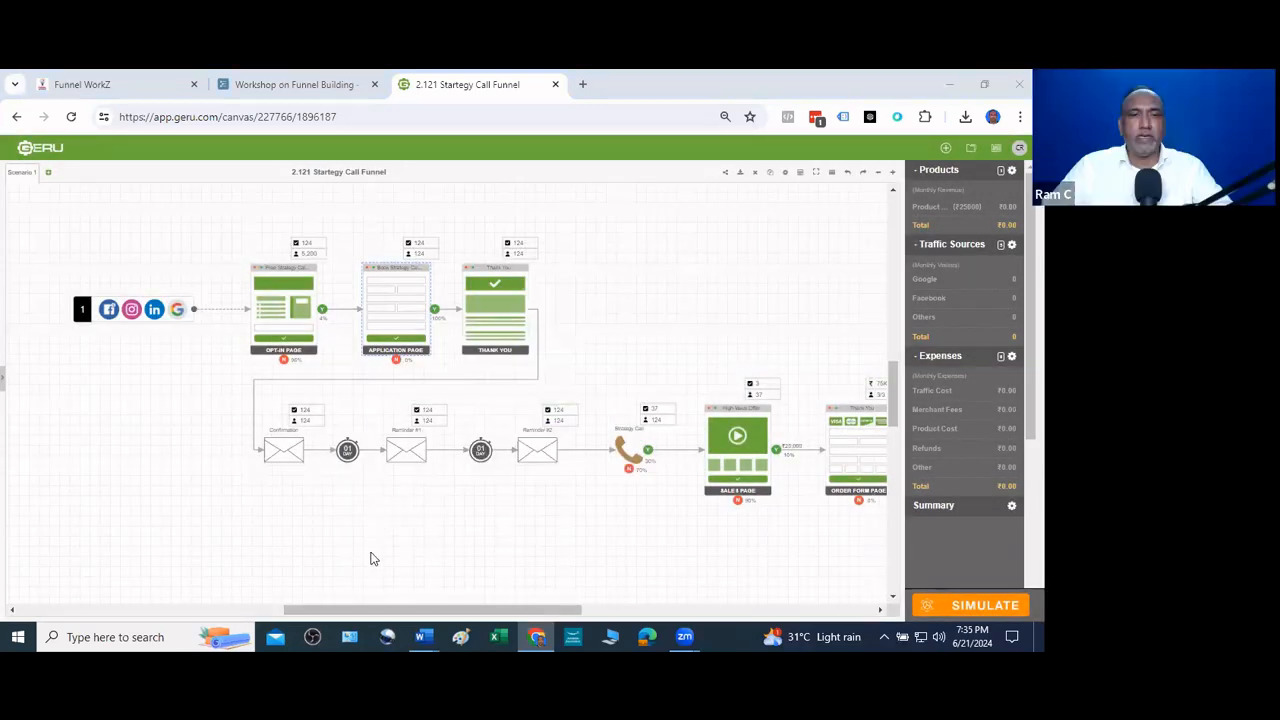
Simulate the funnel from the Thank You page onward and review the monthly revenue and profit summary
double_click(495, 305)
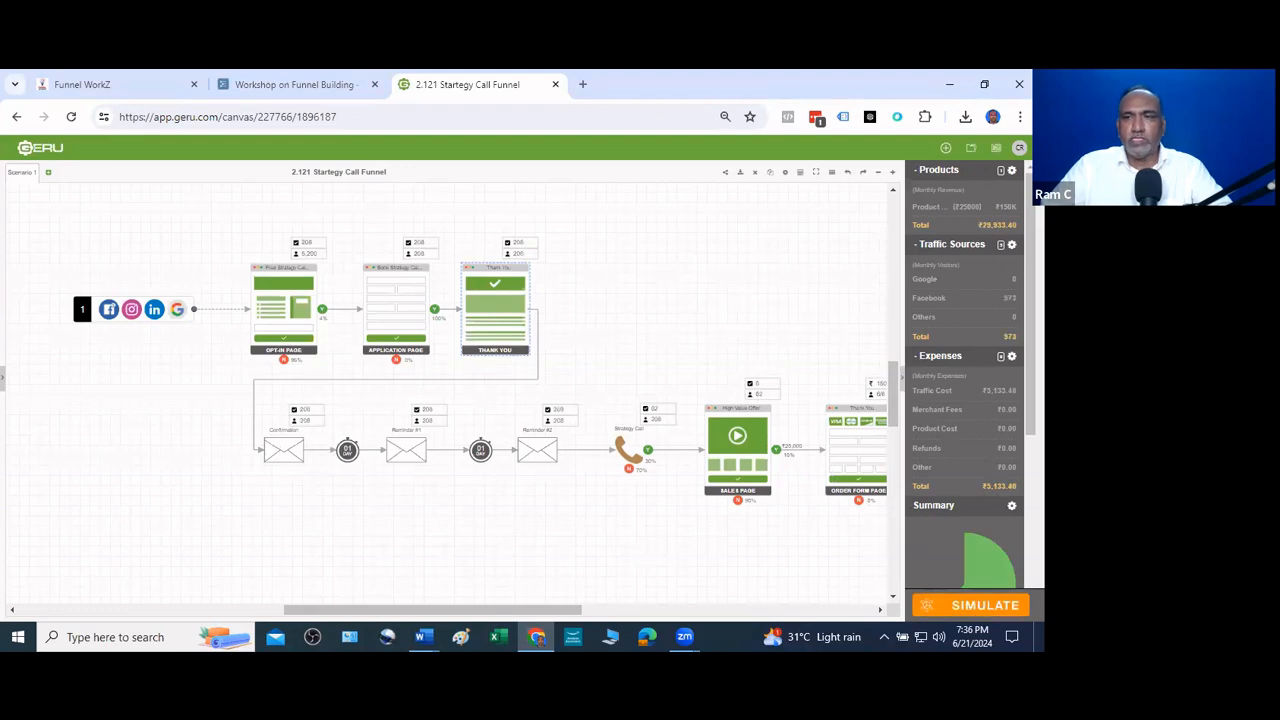
scroll(1002, 421, "down", 5)
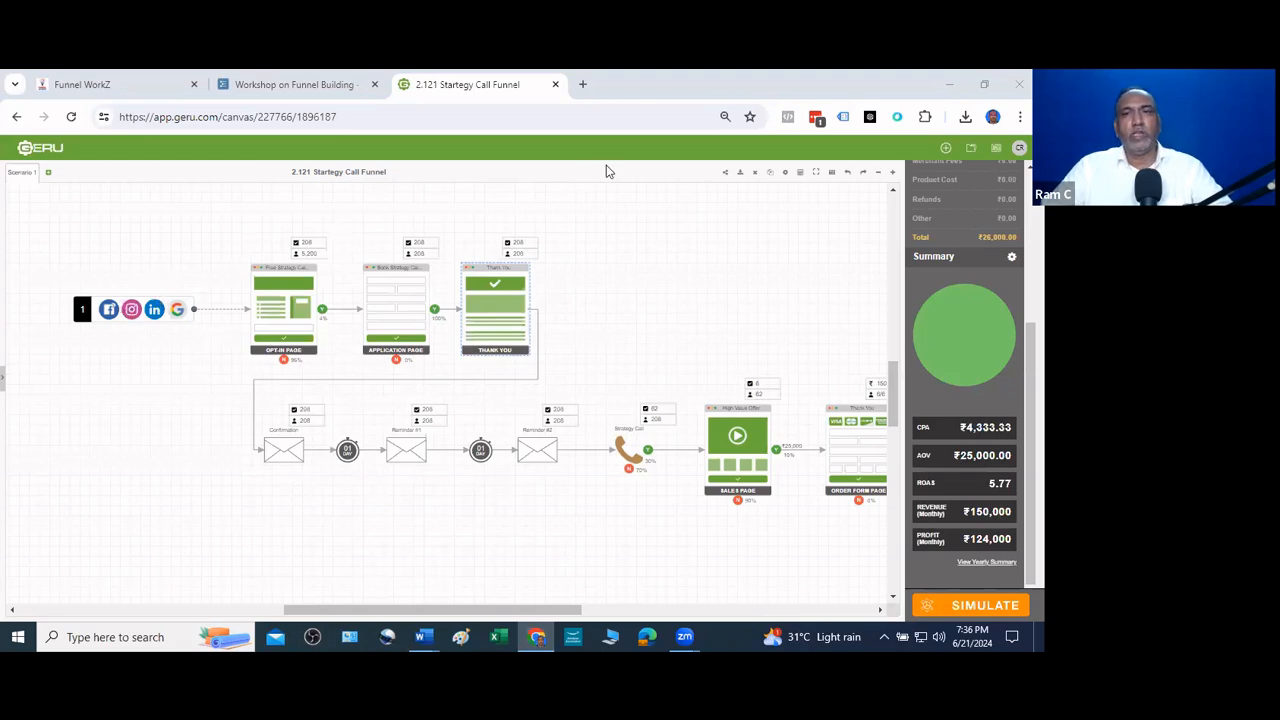
In the WorkFlowy outline, move Landing Page Check List below Sales Funnels and expand Sales Funnels
left_click(282, 88)
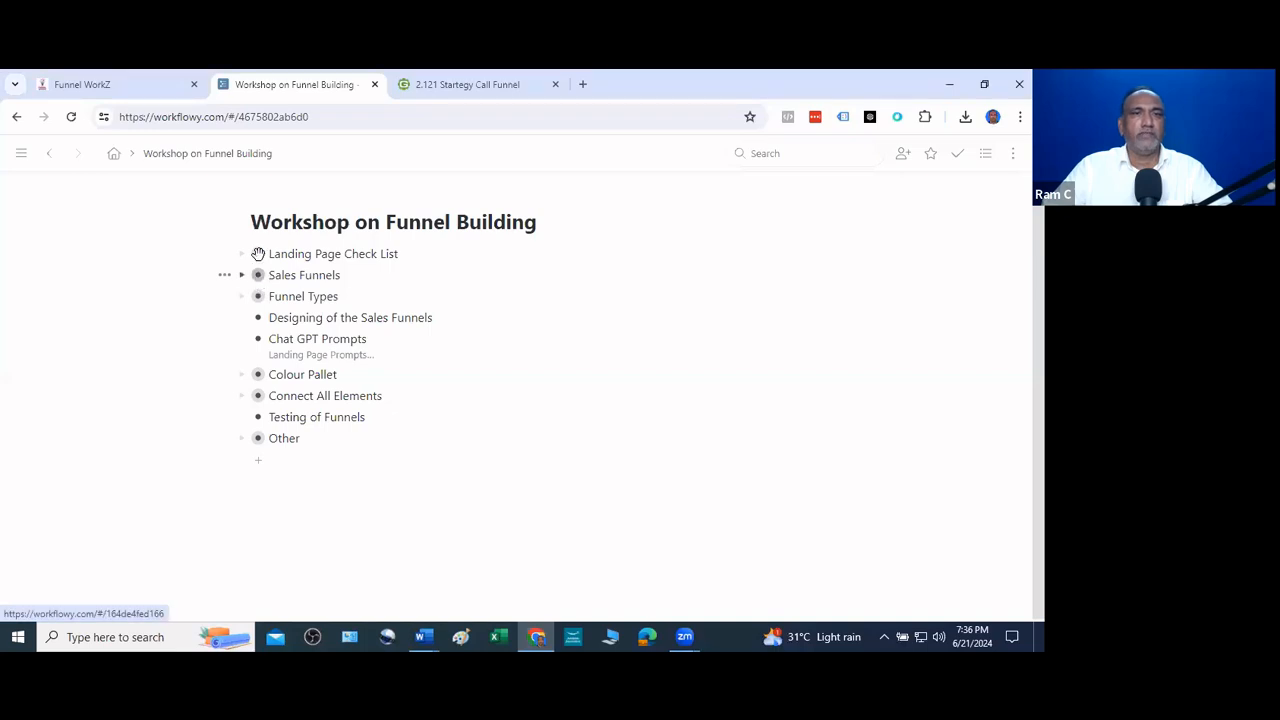
left_click_drag(258, 254, 258, 278)
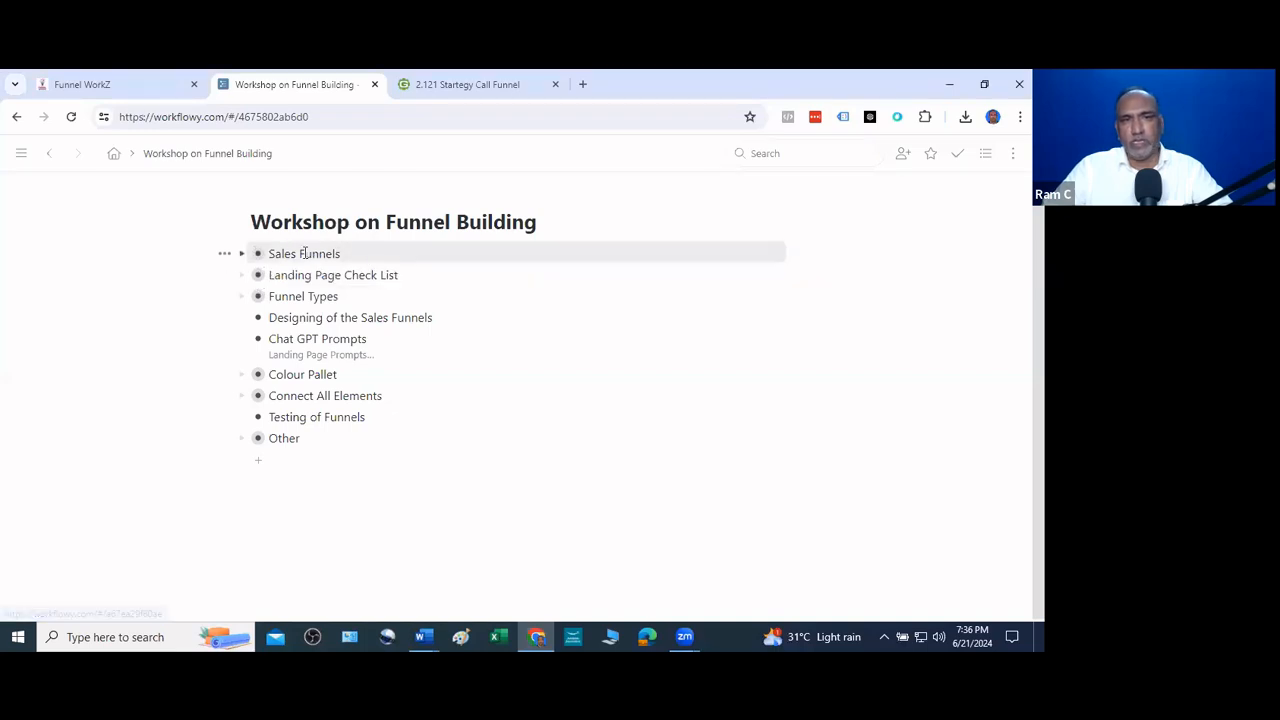
left_click(241, 254)
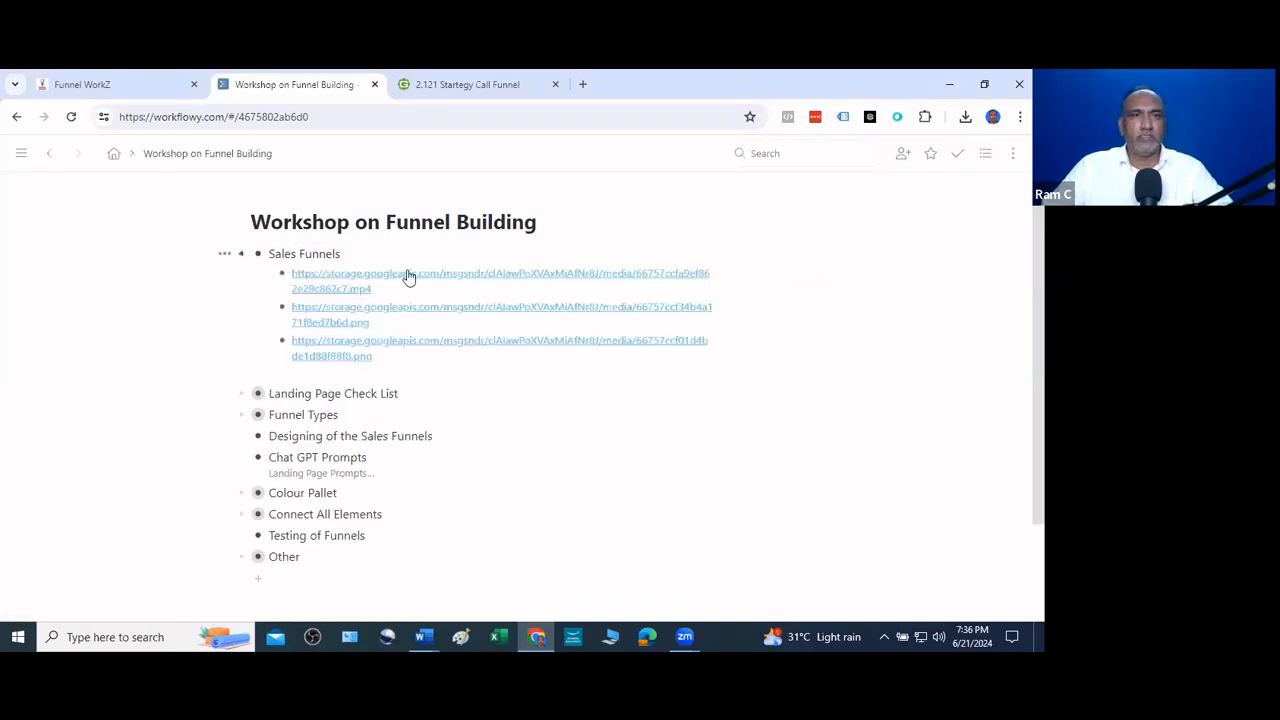
View the linked MP4 video and the first linked PNG image under Sales Funnels, enlarging the image for reading
left_click(519, 281)
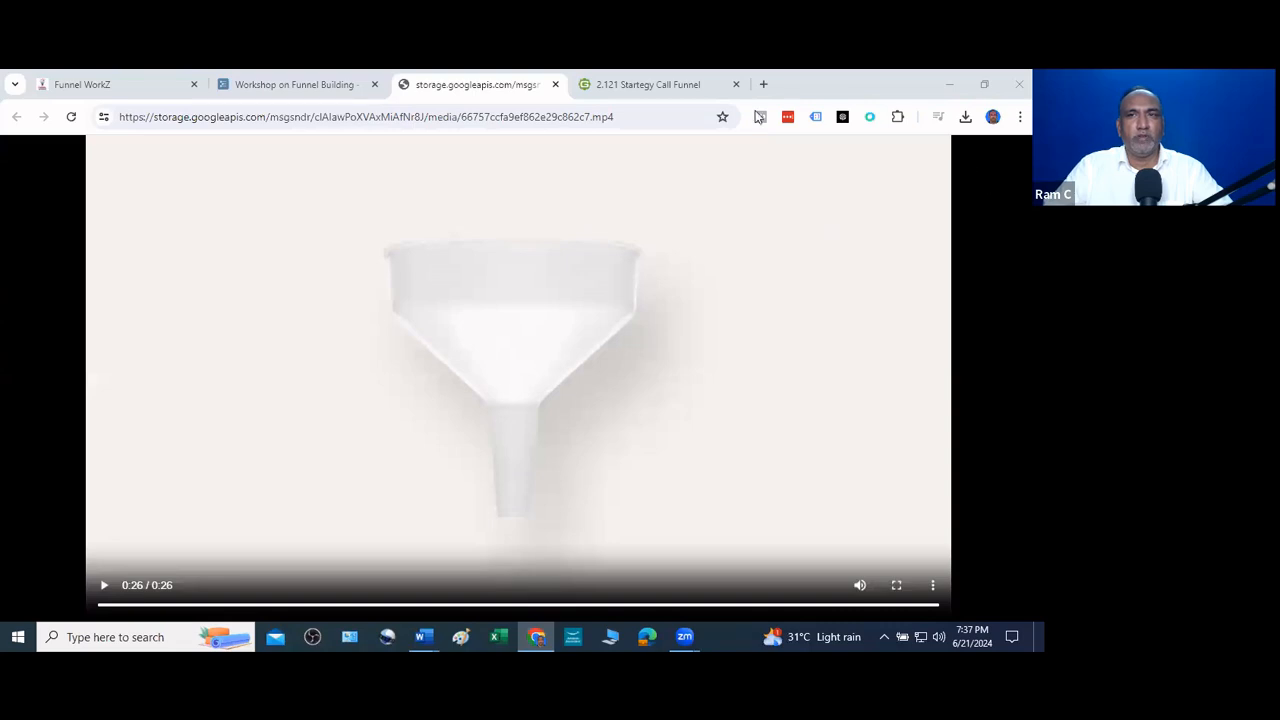
left_click(284, 84)
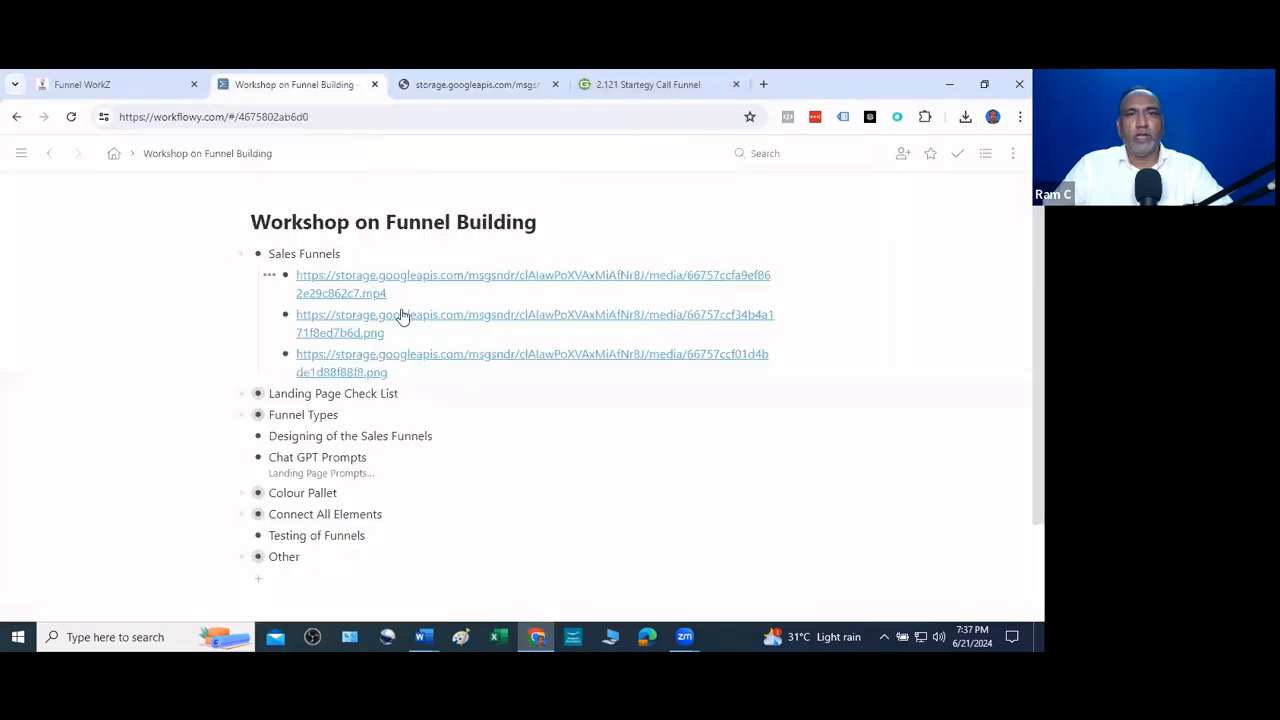
left_click(598, 314)
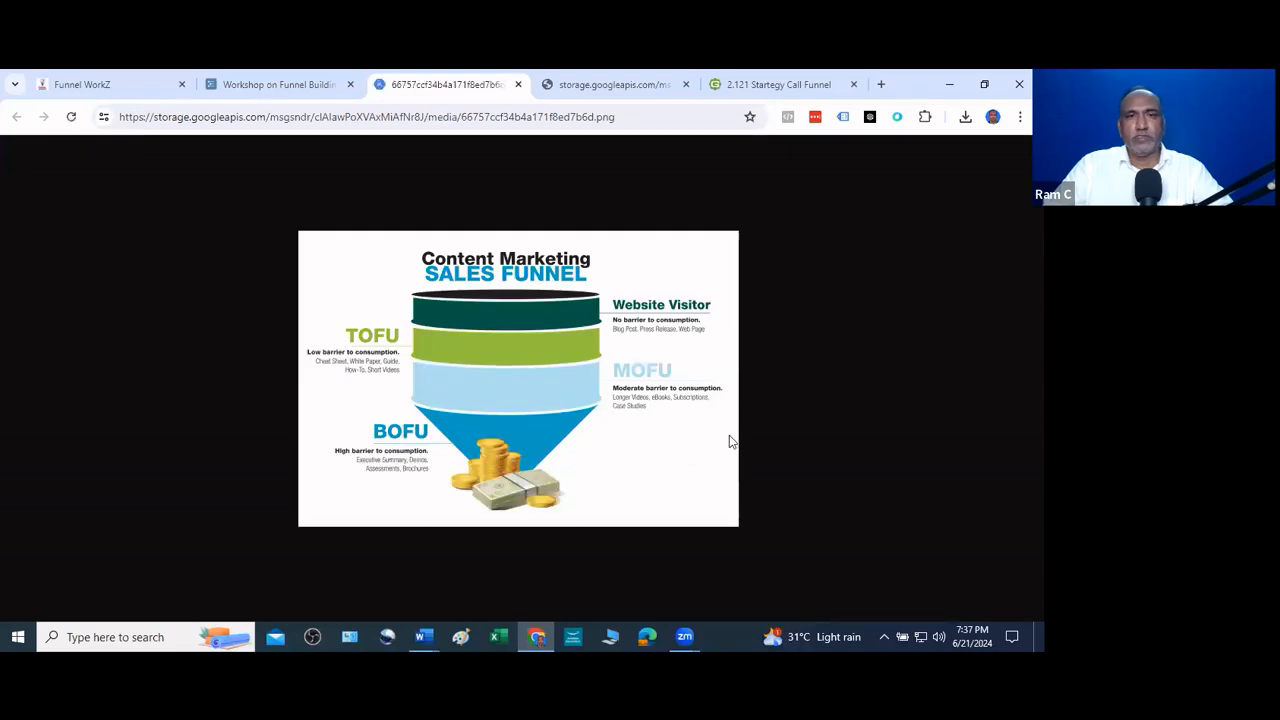
scroll(705, 420, "up", 2)
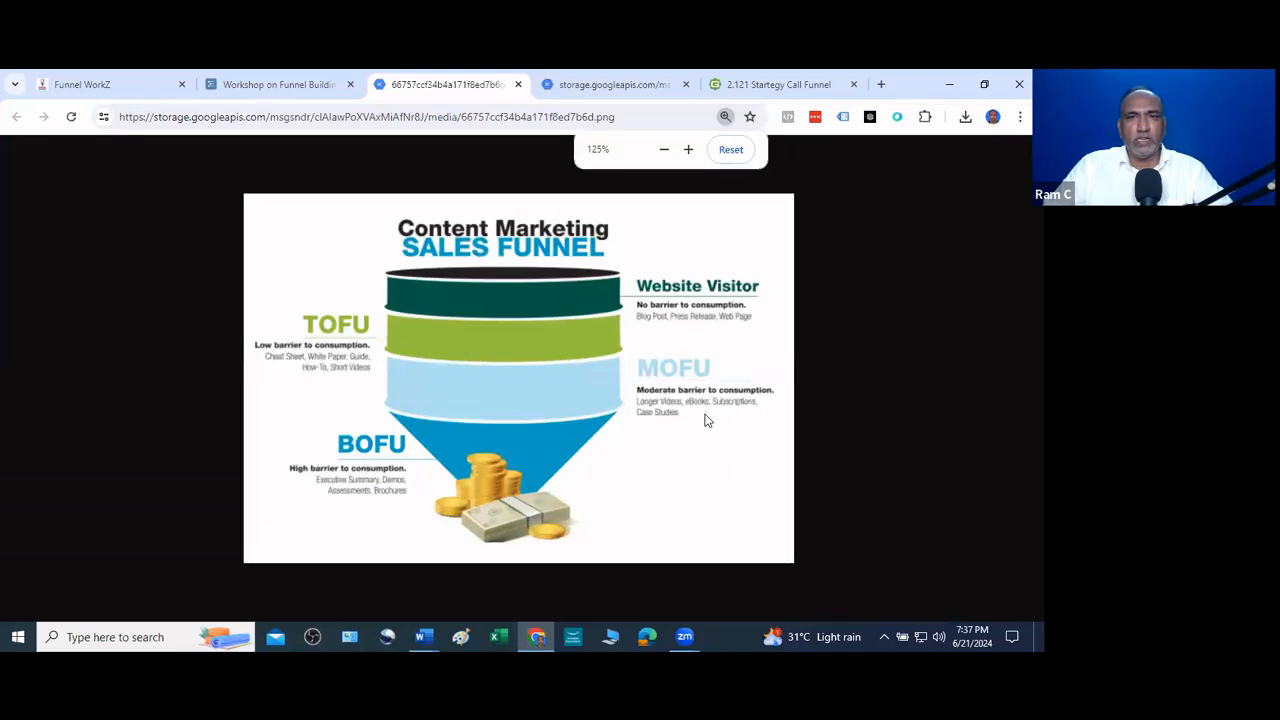
scroll(705, 420, "up", 1)
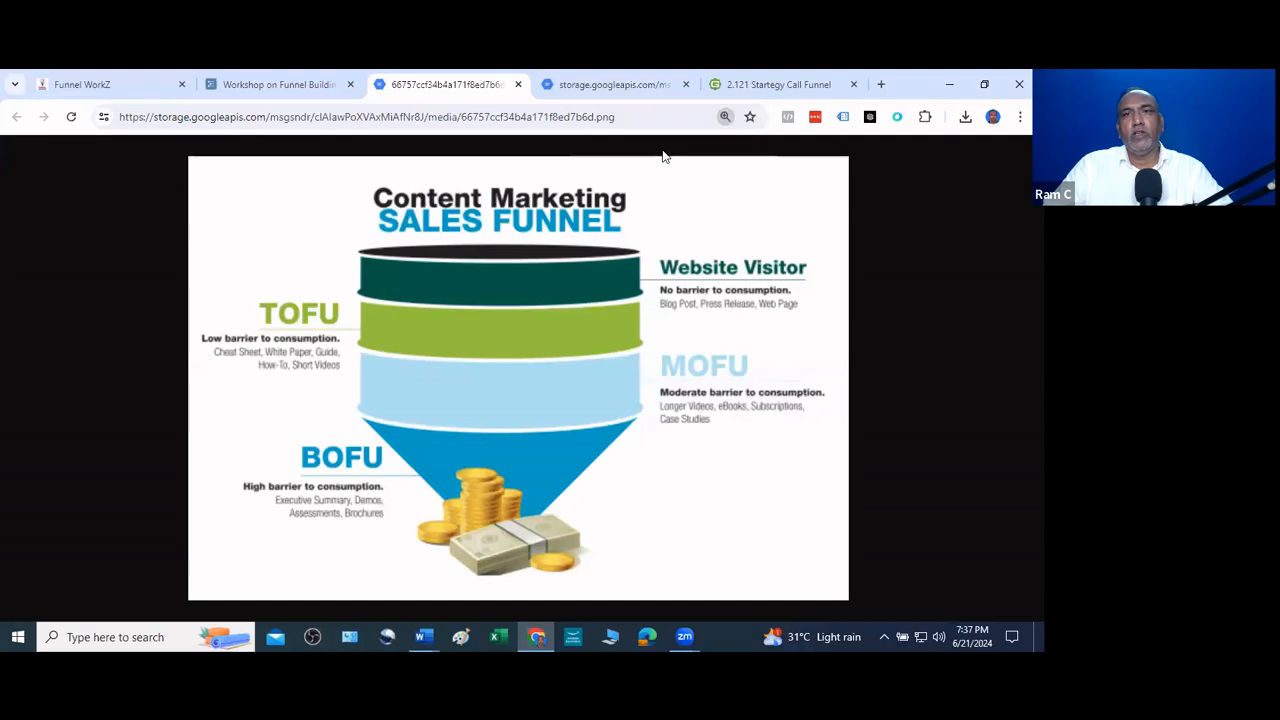
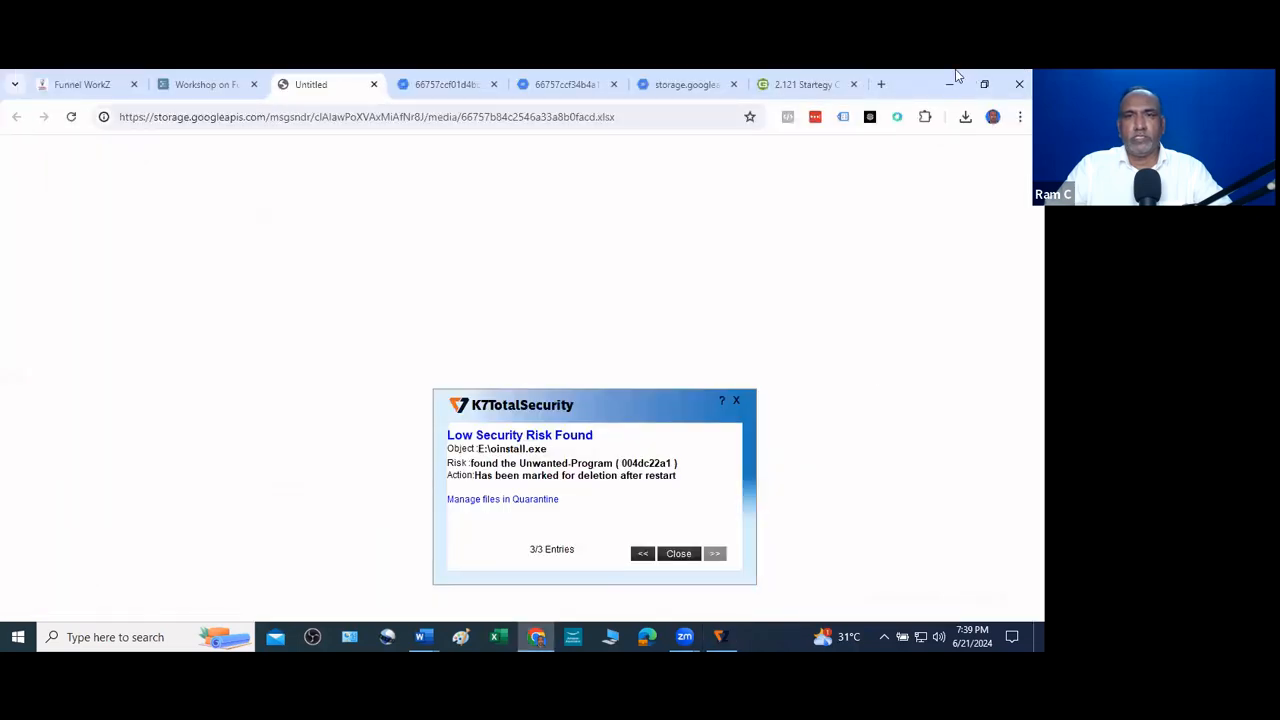
Minimize the browser and Word windows to reach the desktop and dismiss the K7 security alert
left_click(953, 82)
left_click(948, 87)
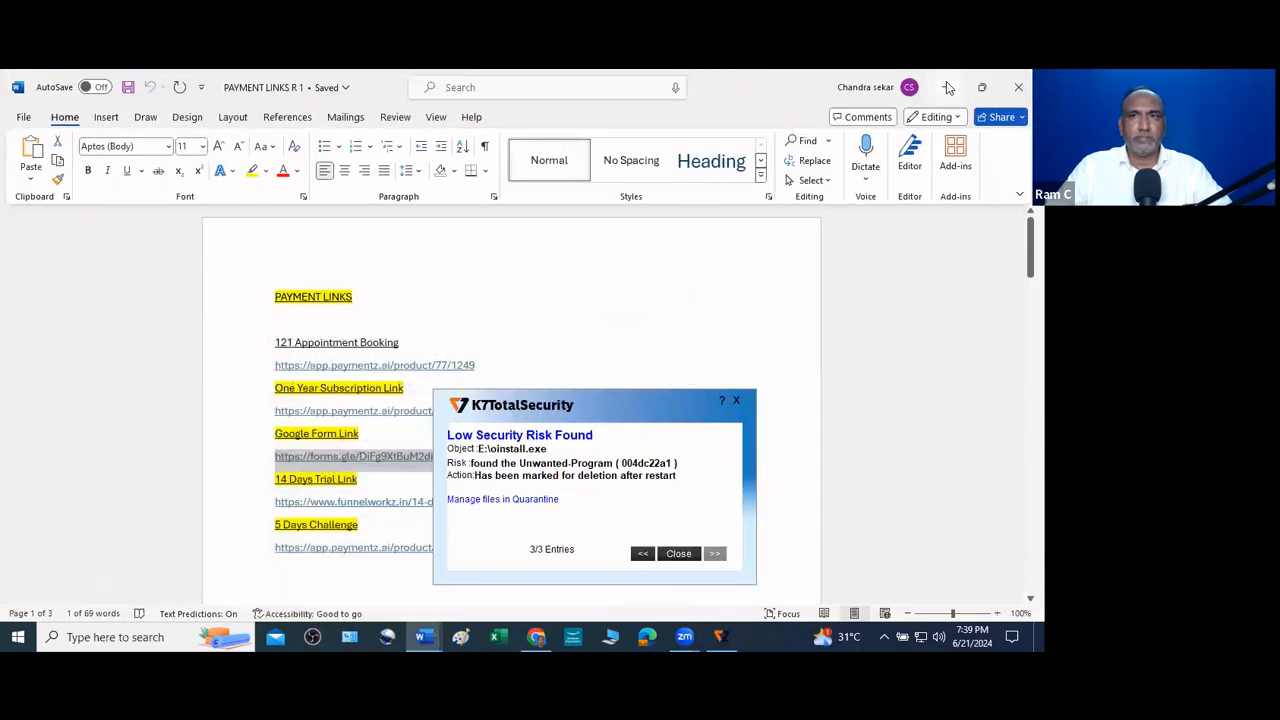
left_click(948, 87)
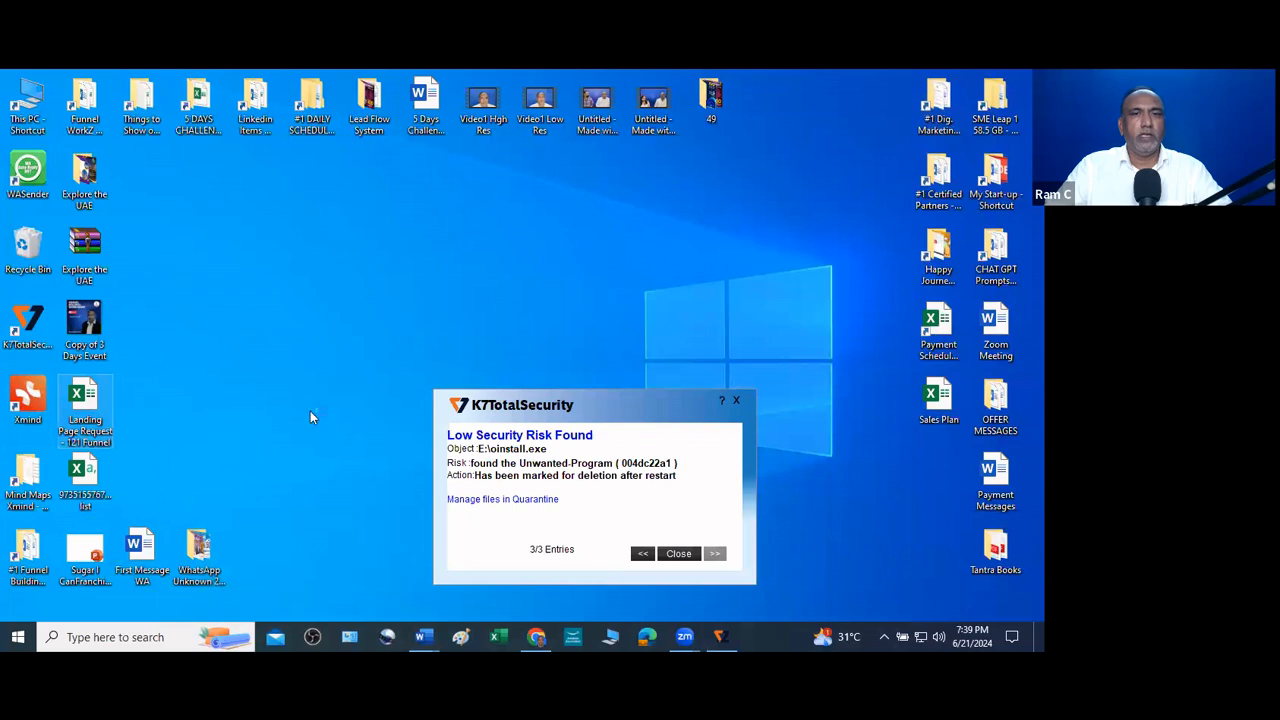
left_click(679, 555)
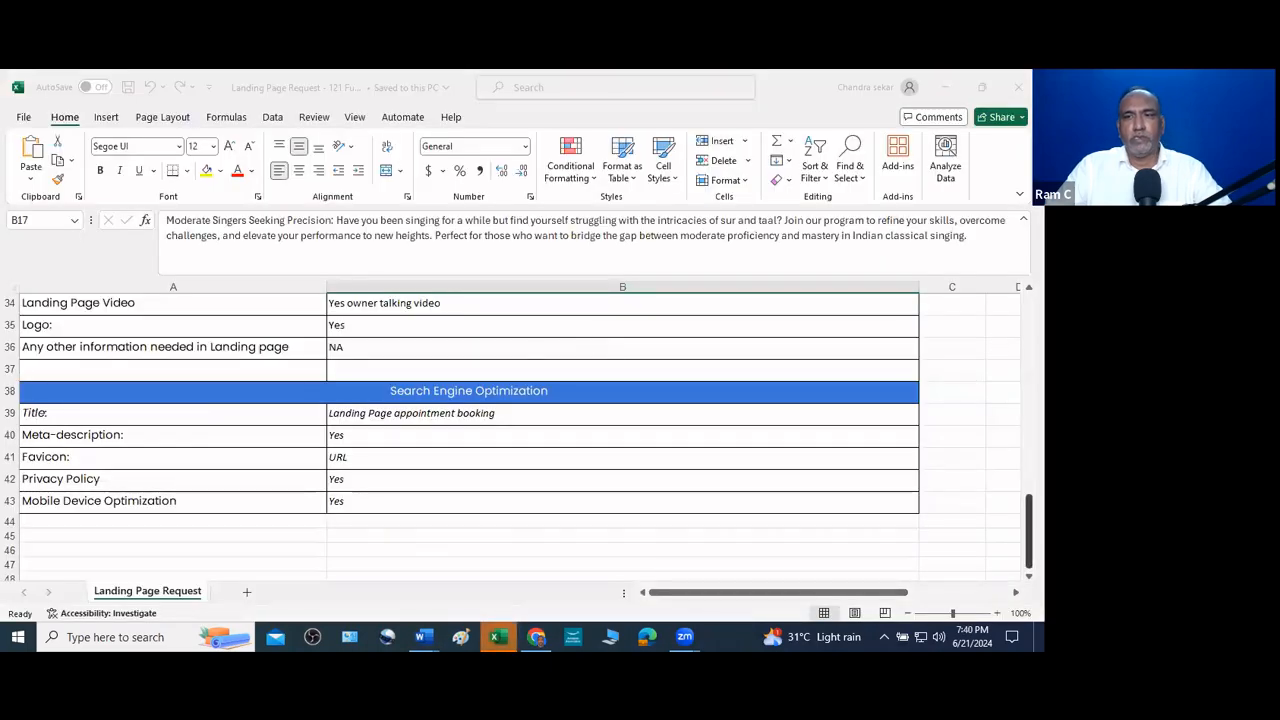
Examine the Landing Page Request workbook's briefing checklist from its beginning, going through the client details down to the landing page type
left_click_drag(1029, 530, 1029, 310)
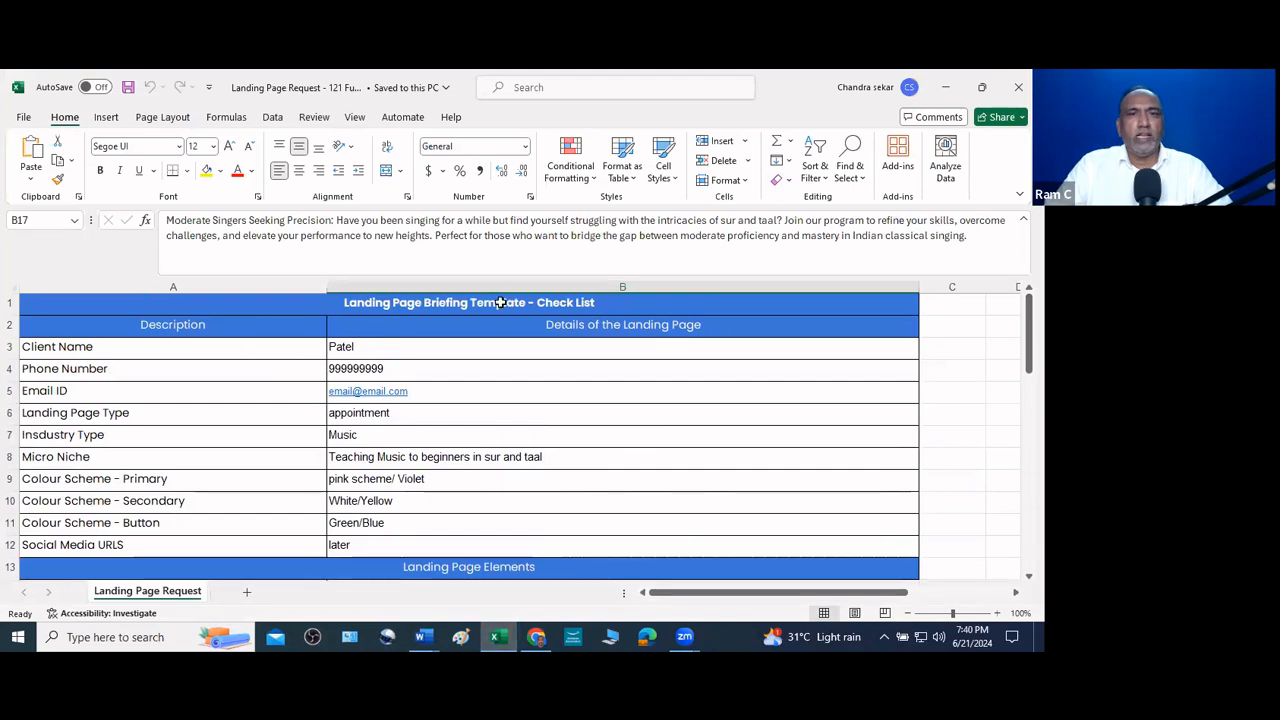
left_click(181, 353)
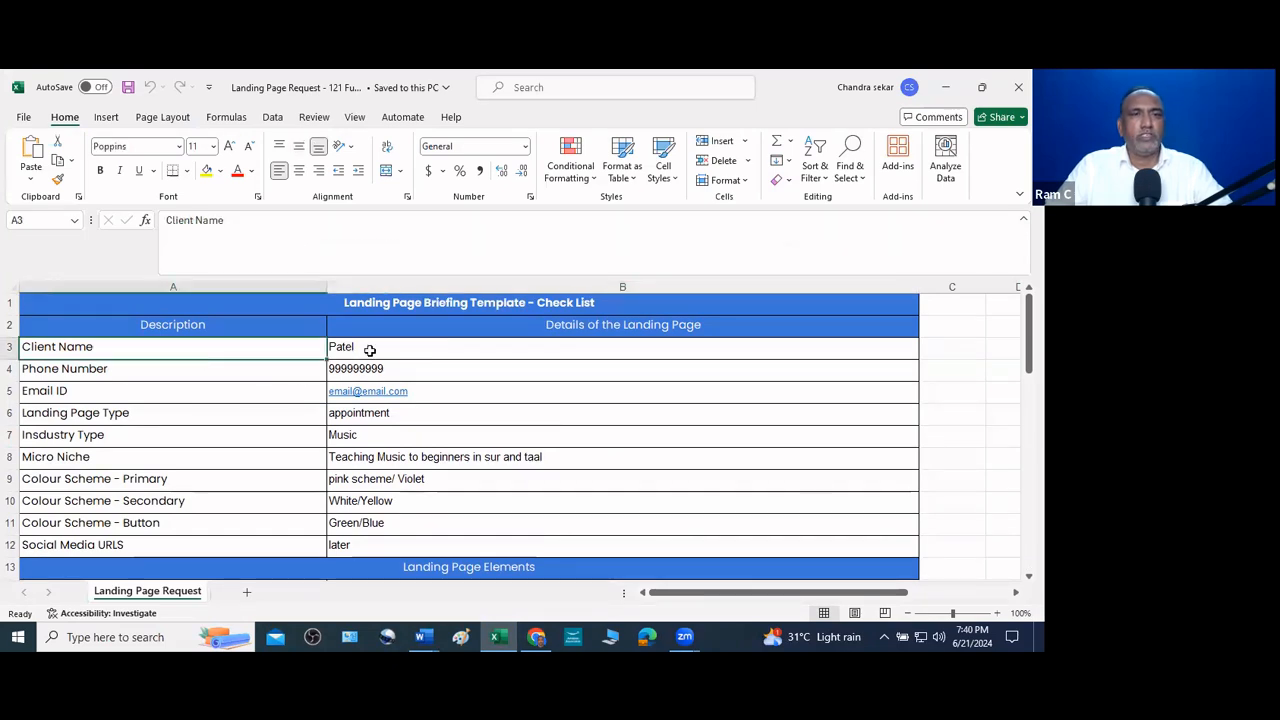
left_click(420, 350)
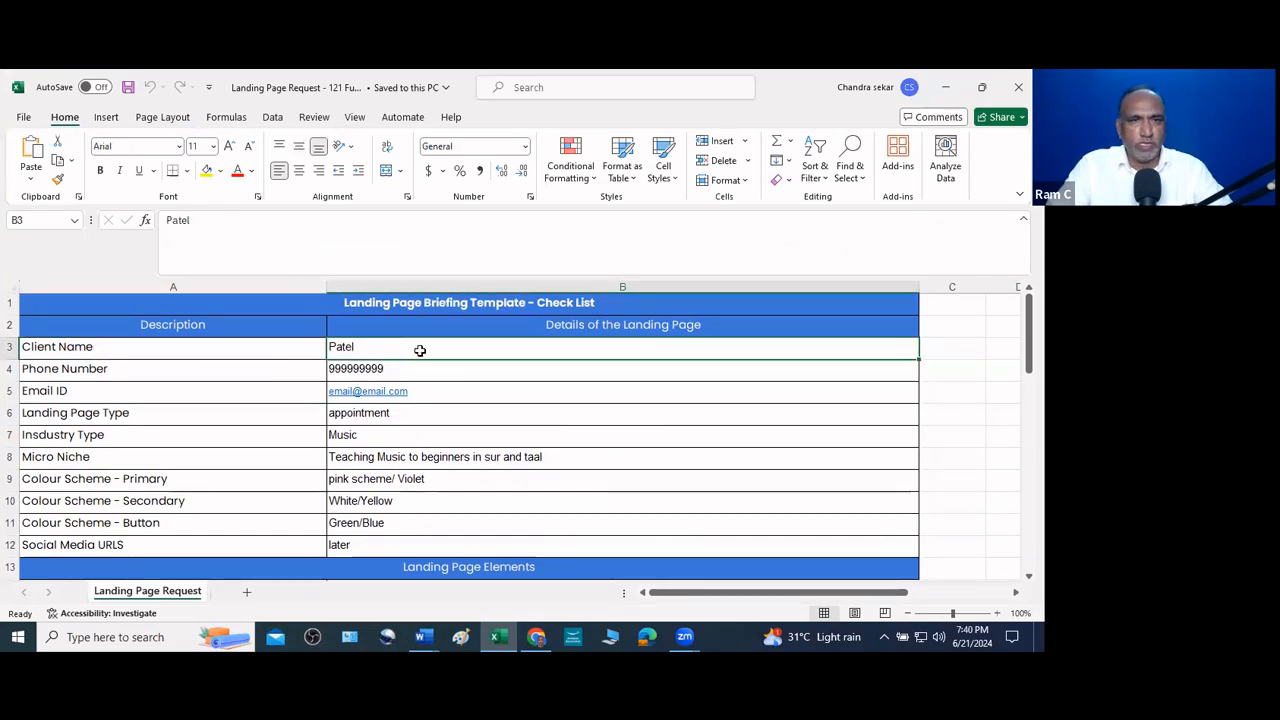
key("Down")
key("Left")
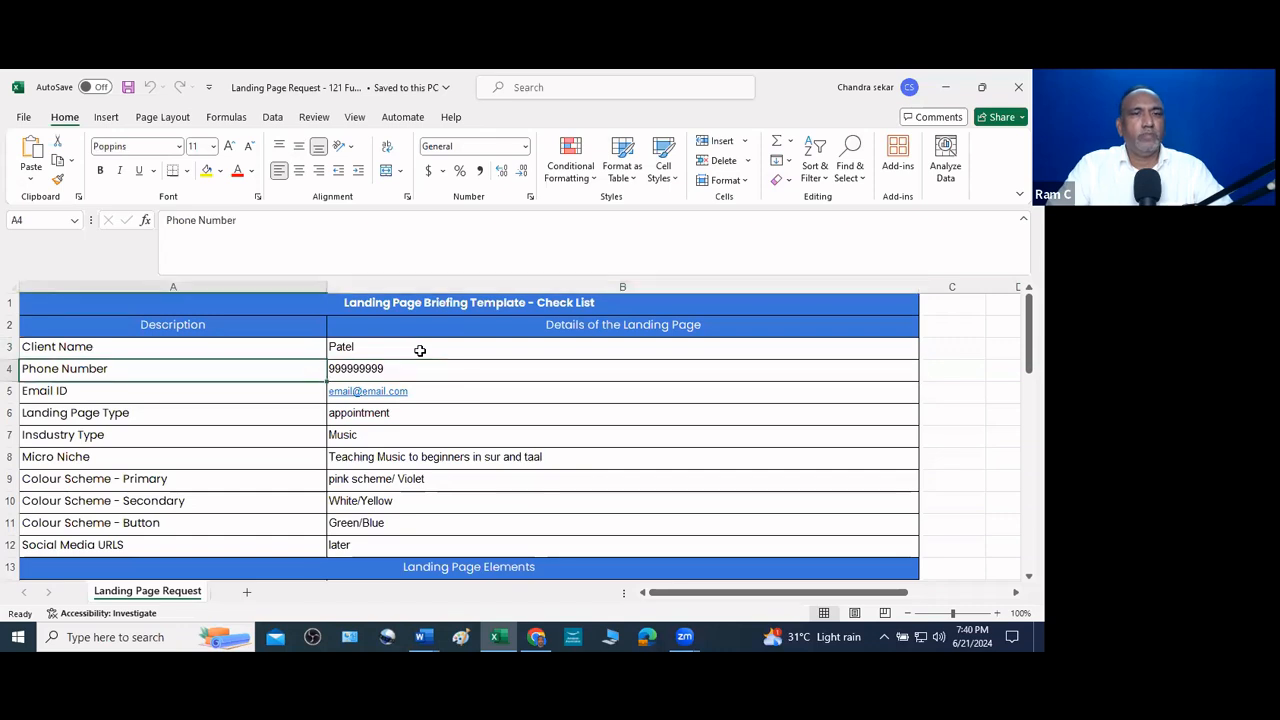
key("Right")
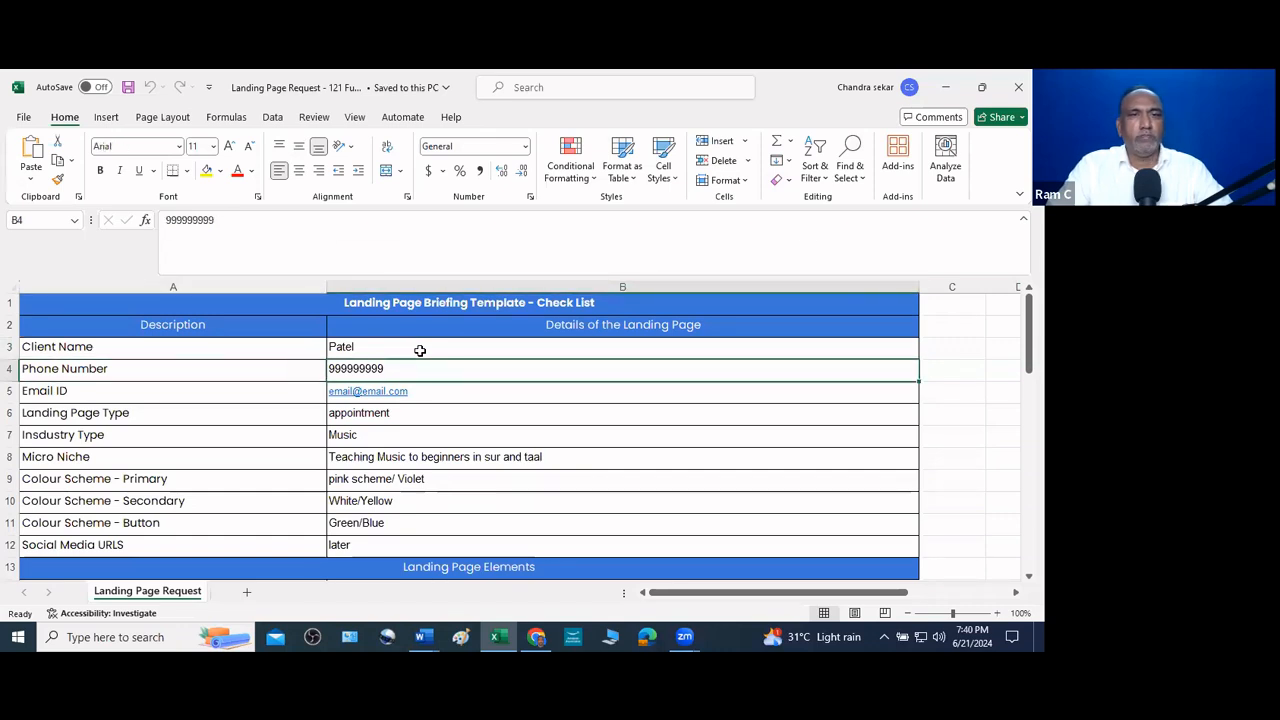
key("Down")
key("Down")
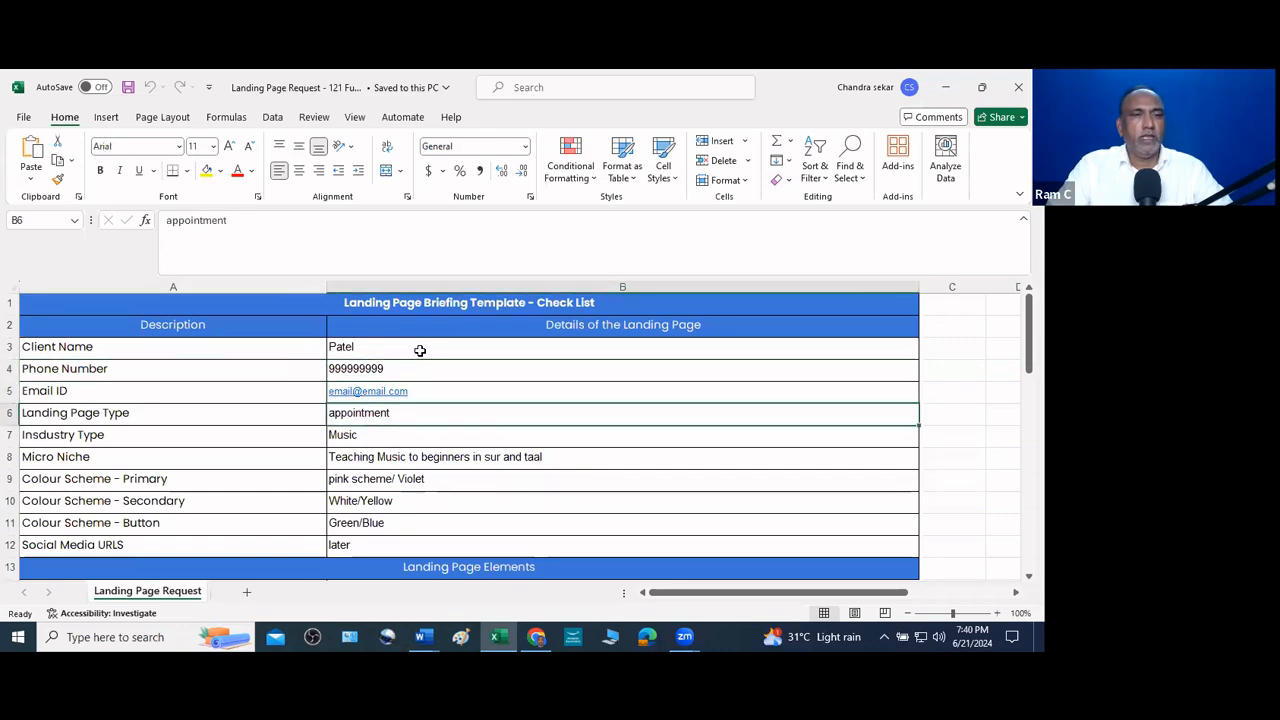
key("Left")
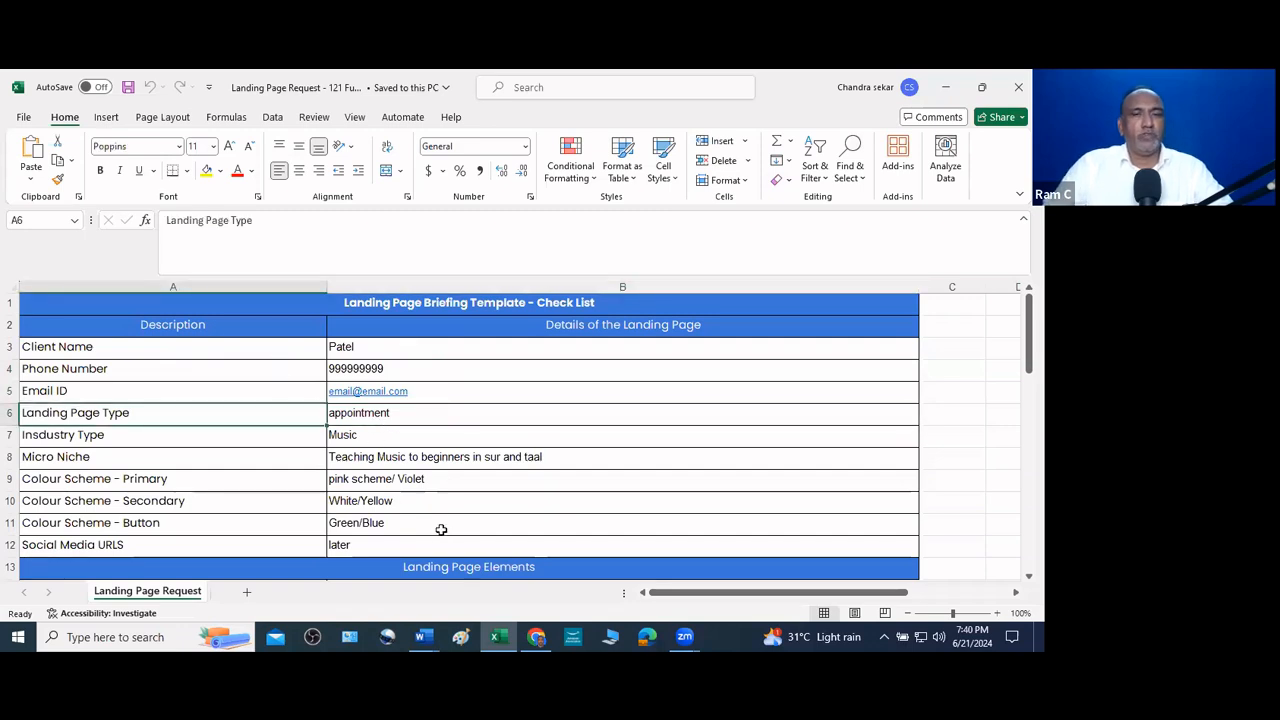
Switch back to the WorkFlowy outline in Chrome and expand Funnel Types to show its entries
left_click(536, 637)
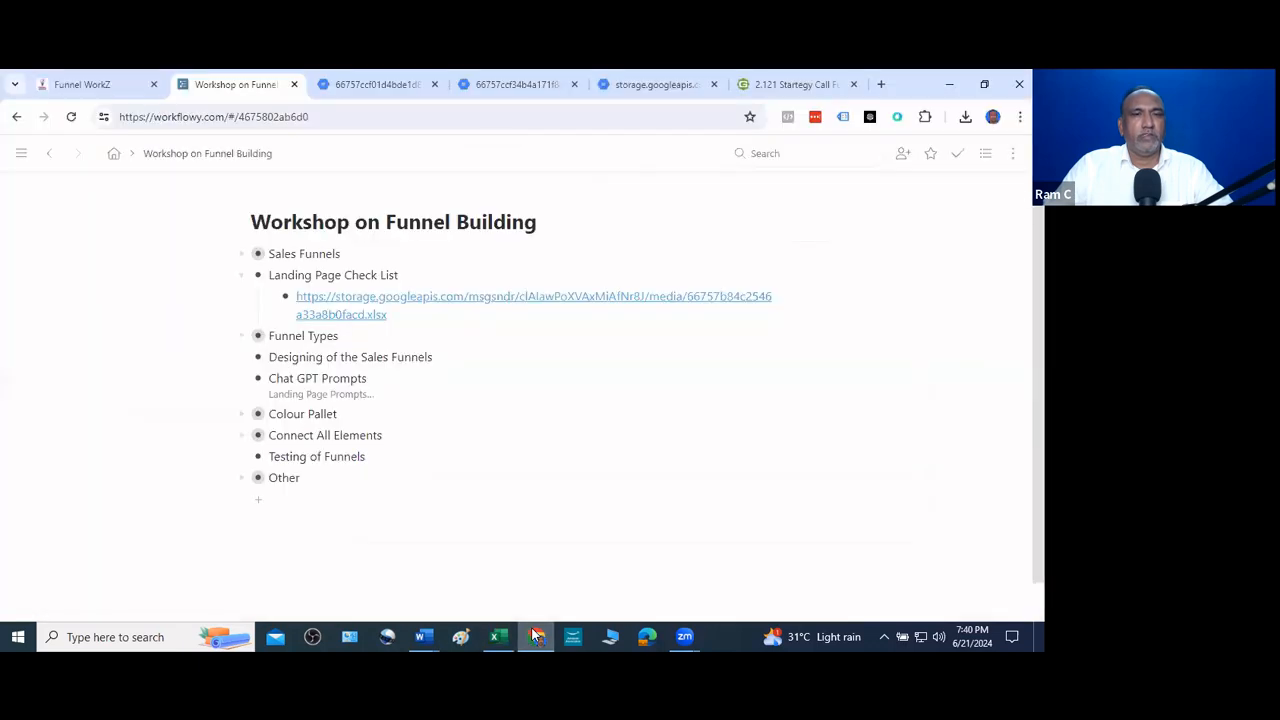
left_click(240, 336)
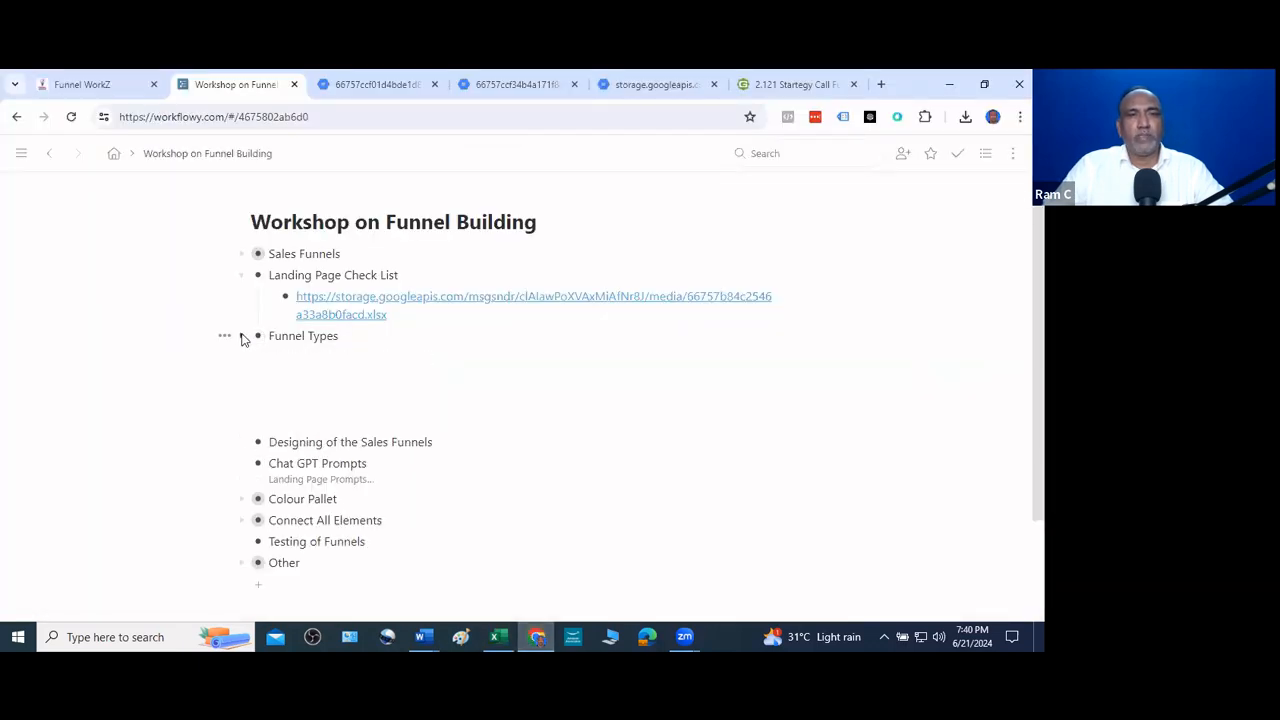
scroll(350, 335, "down", 2)
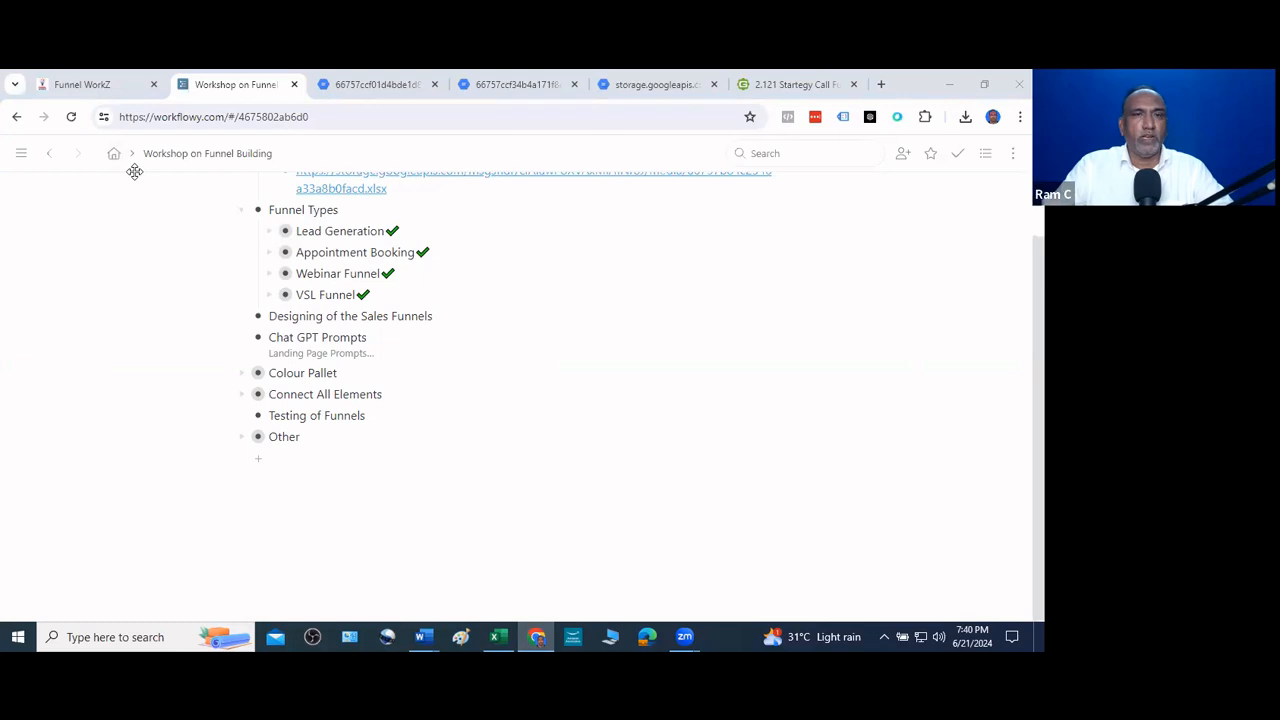
Highlight the Appointment Booking text in blue and expand the Lead Generation entry under Funnel Types
left_click_drag(416, 251, 295, 251)
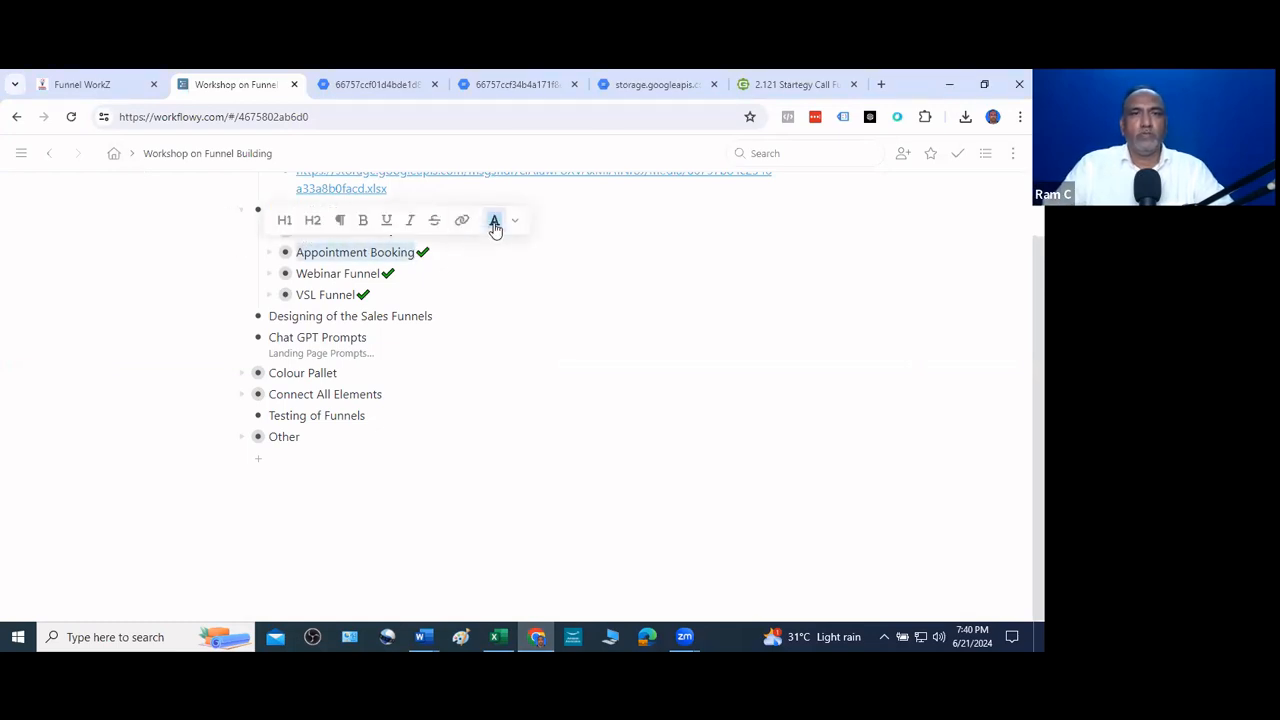
left_click(495, 229)
left_click(496, 273)
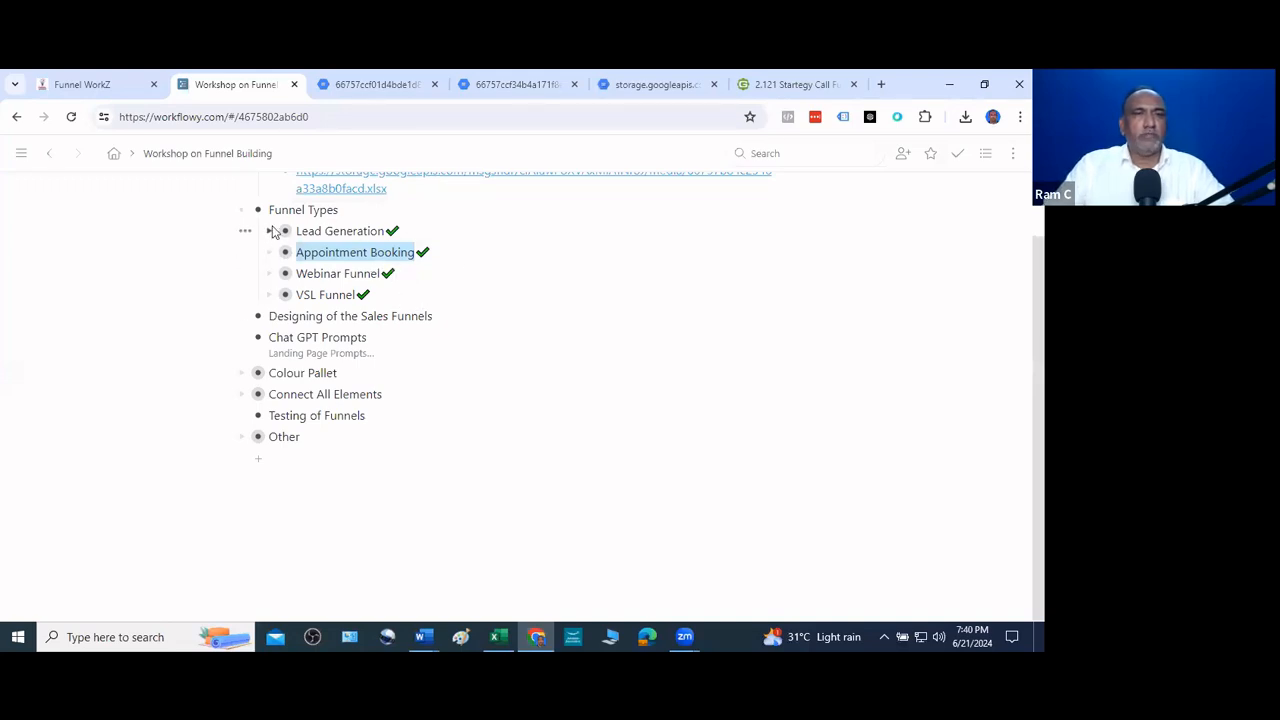
left_click(270, 231)
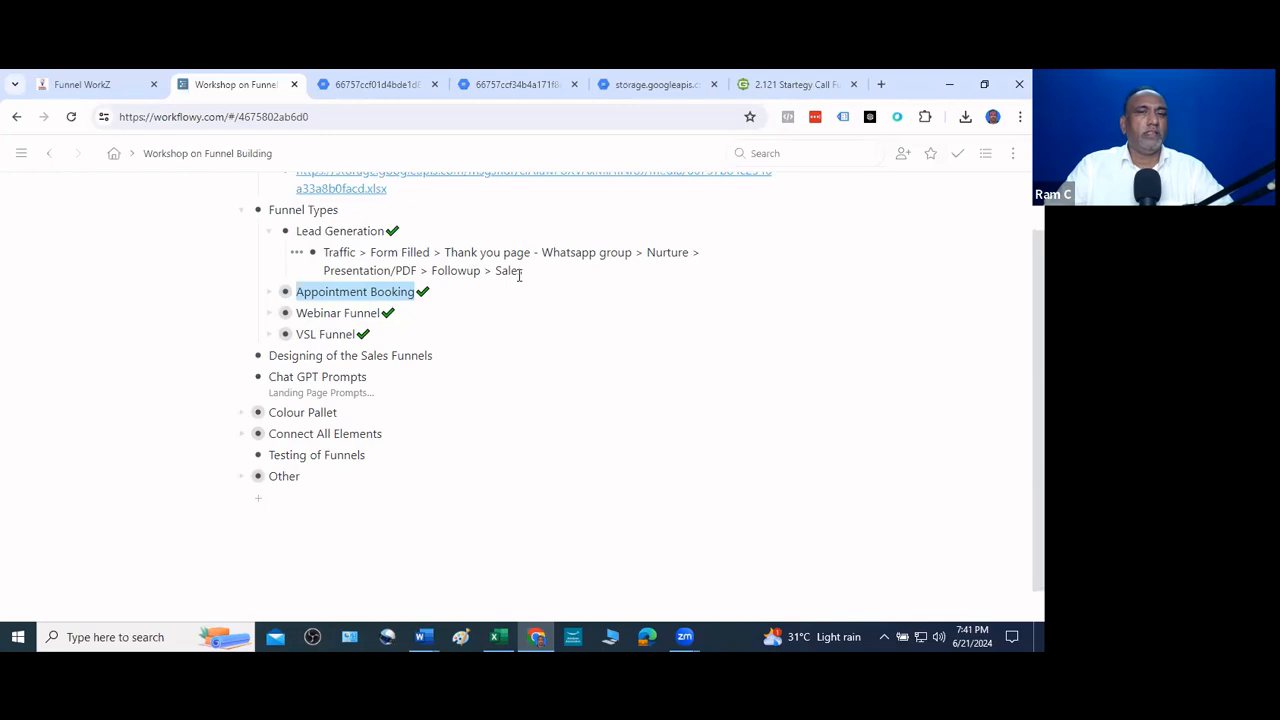
Expand the Appointment Booking, Webinar Funnel and VSL Funnel entries under Funnel Types to show their funnel flows
left_click(271, 292)
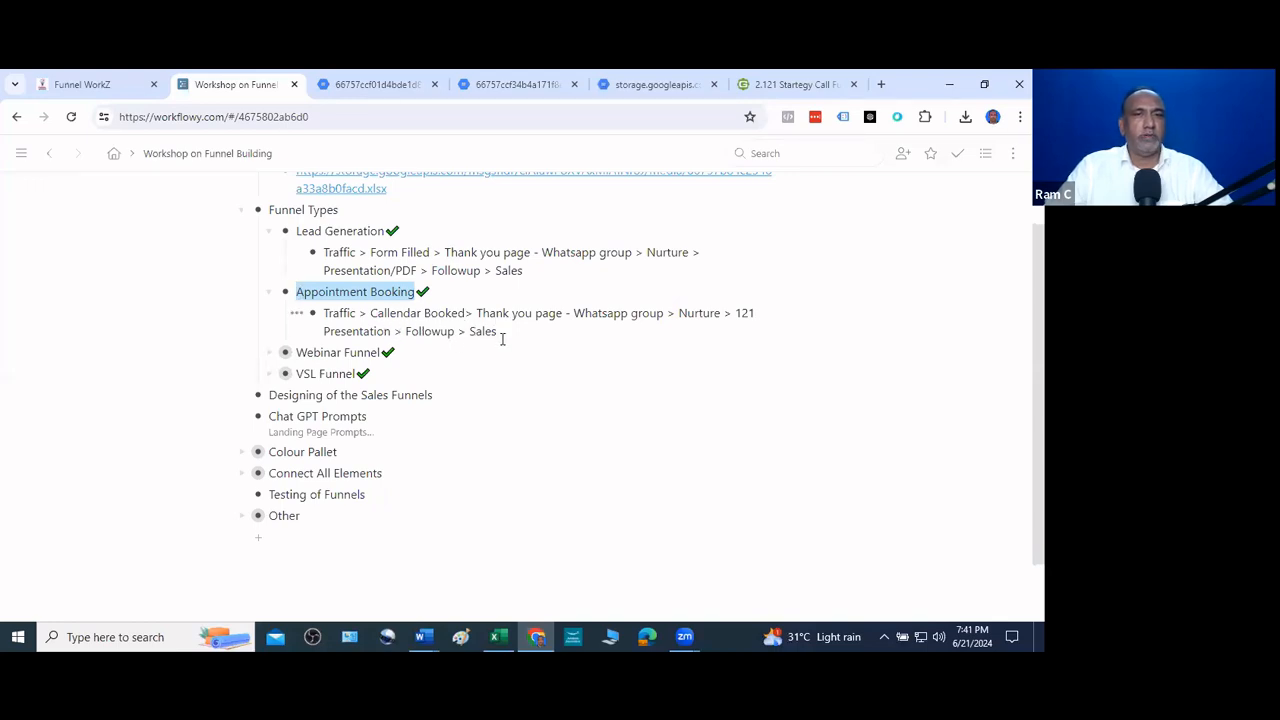
left_click(269, 353)
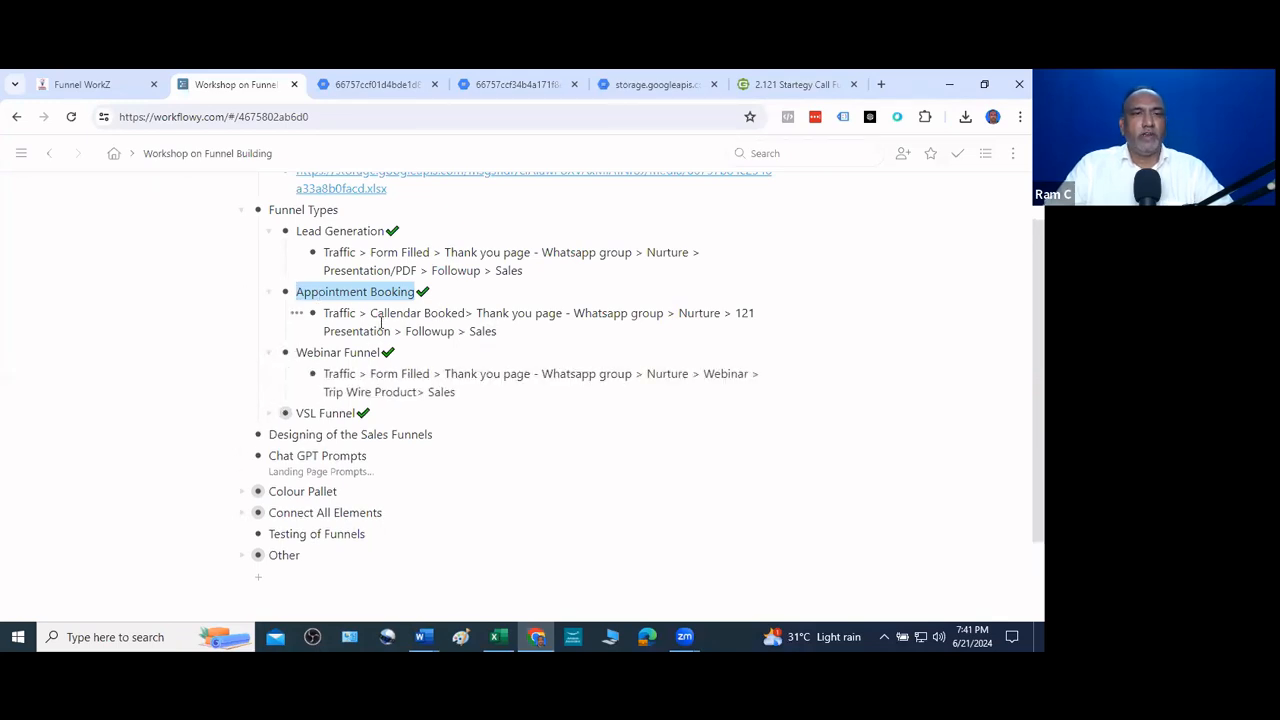
scroll(383, 330, "down", 2)
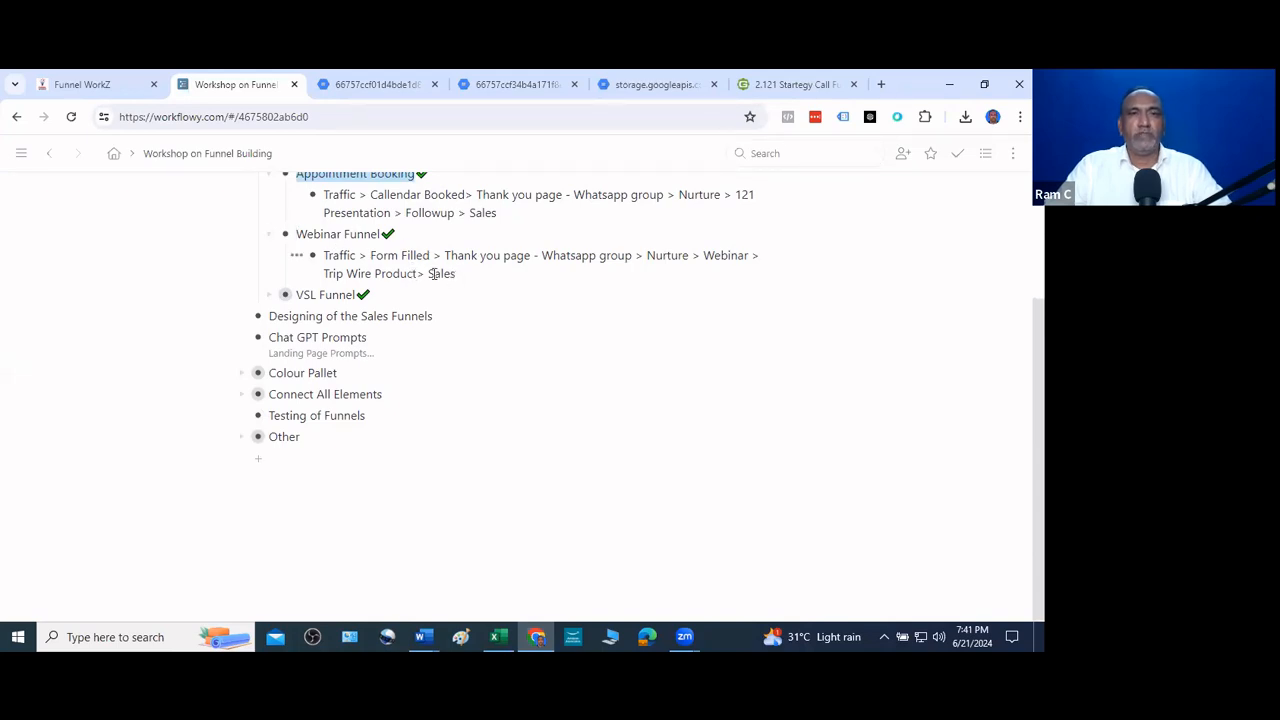
left_click(269, 295)
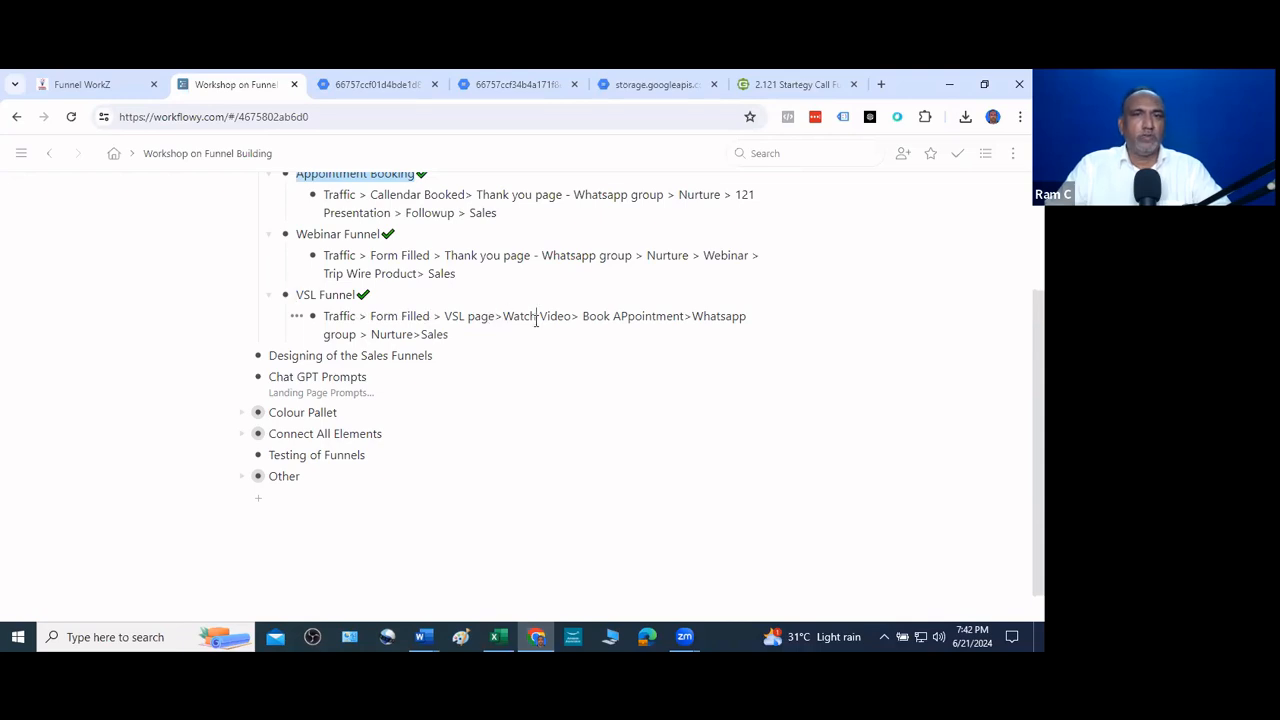
Correct the capitalization of "Appointment" in the VSL Funnel flow text
left_click(628, 315)
key("BackSpace")
type("p")
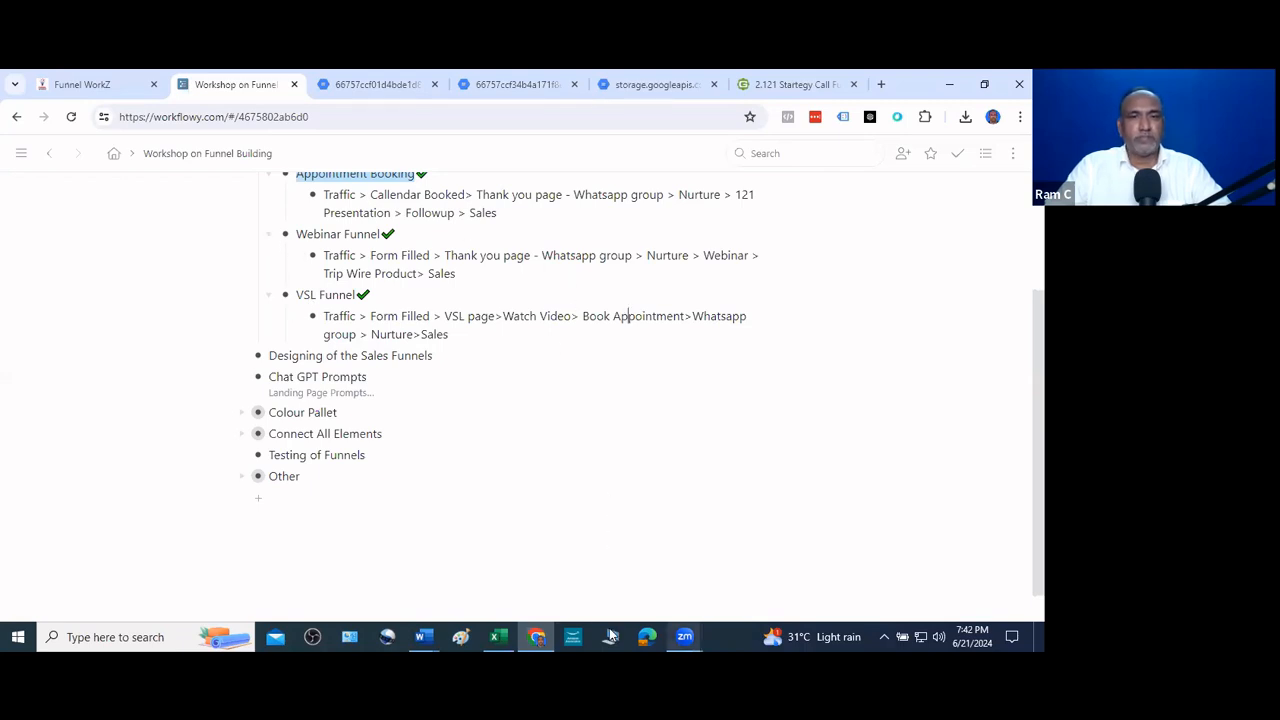
Switch to the Landing Page Request workbook in Excel and review the landing page type, industry type and micro niche rows
left_click(499, 636)
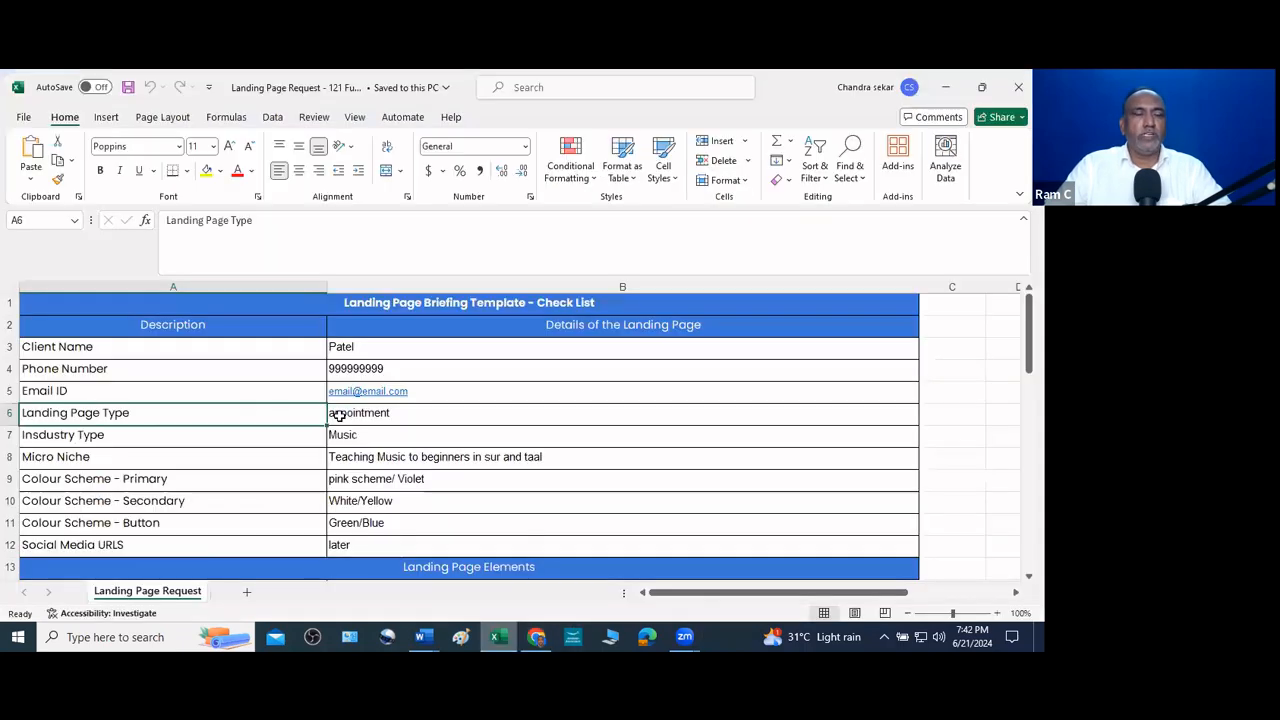
left_click(415, 413)
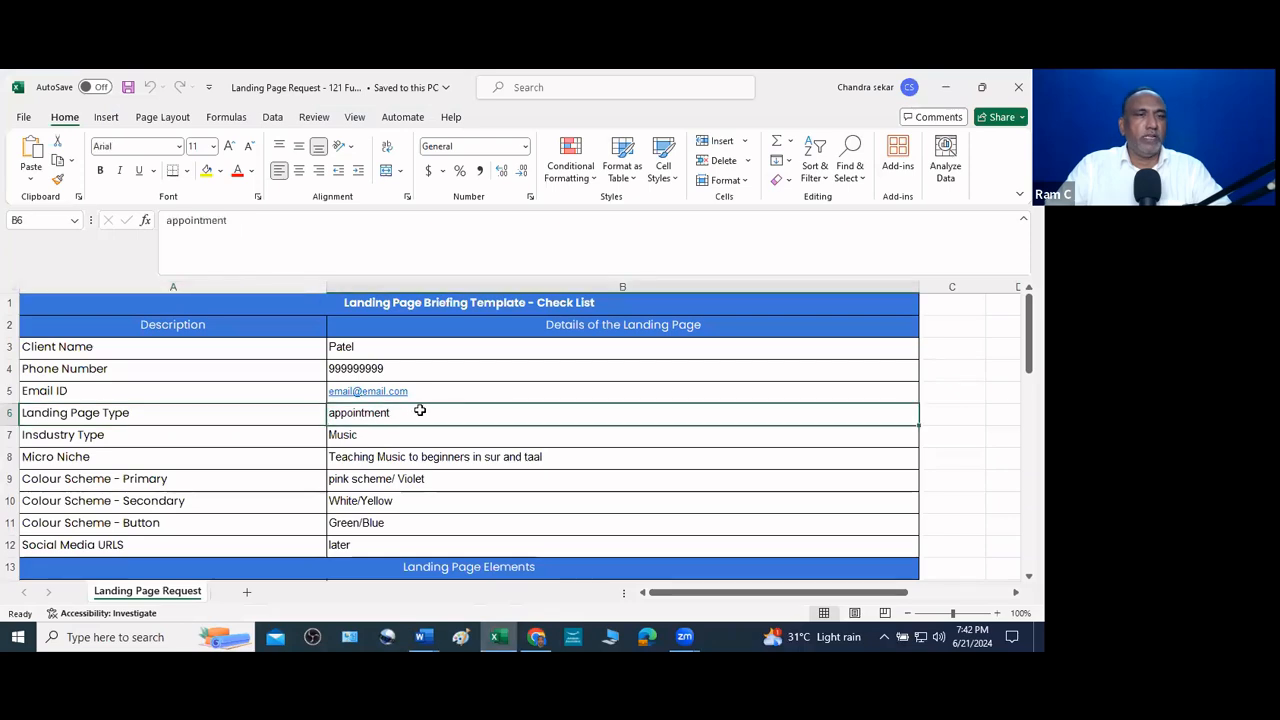
scroll(432, 410, "down", 1)
scroll(260, 363, "up", 1)
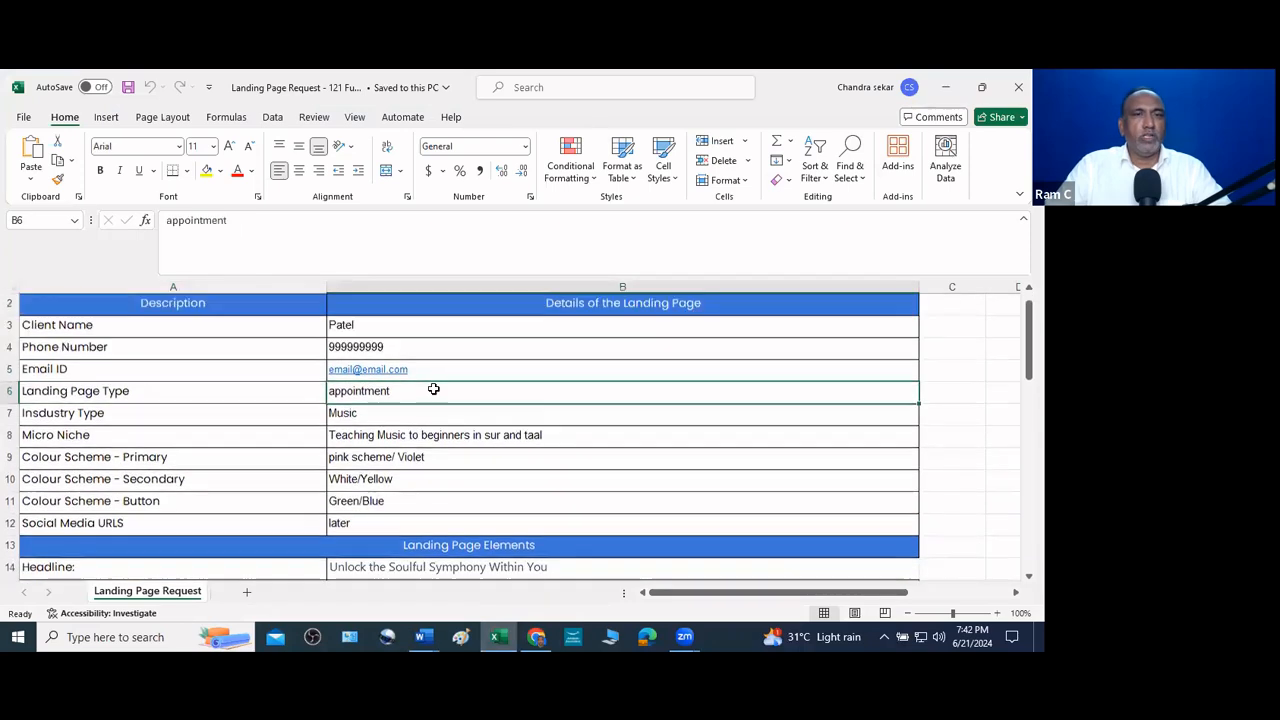
left_click(388, 437)
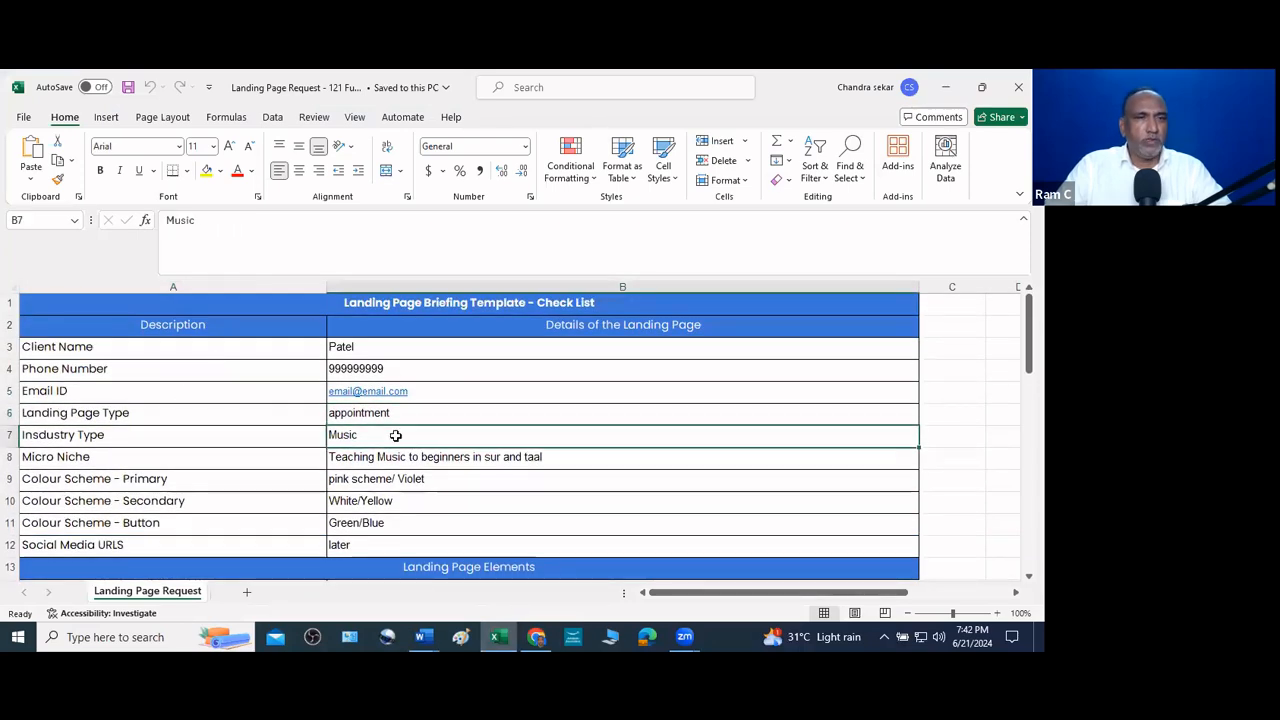
key("Left")
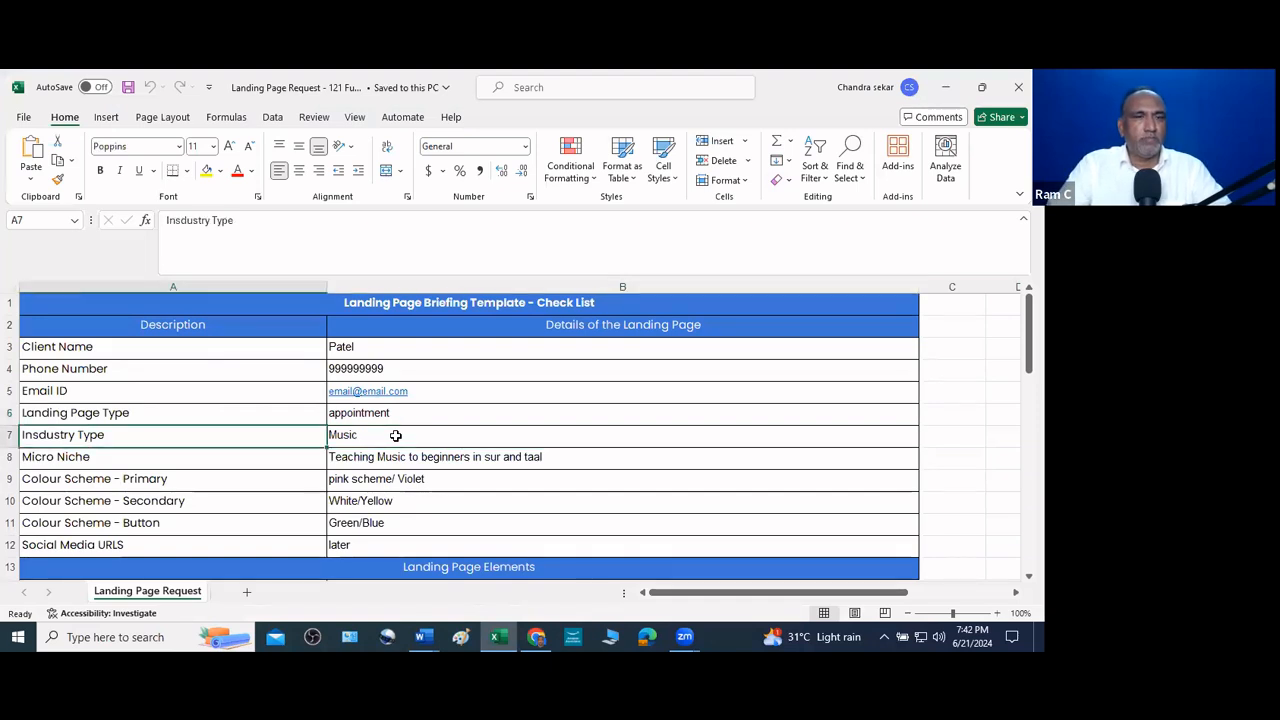
key("Right")
key("Down")
key("Left")
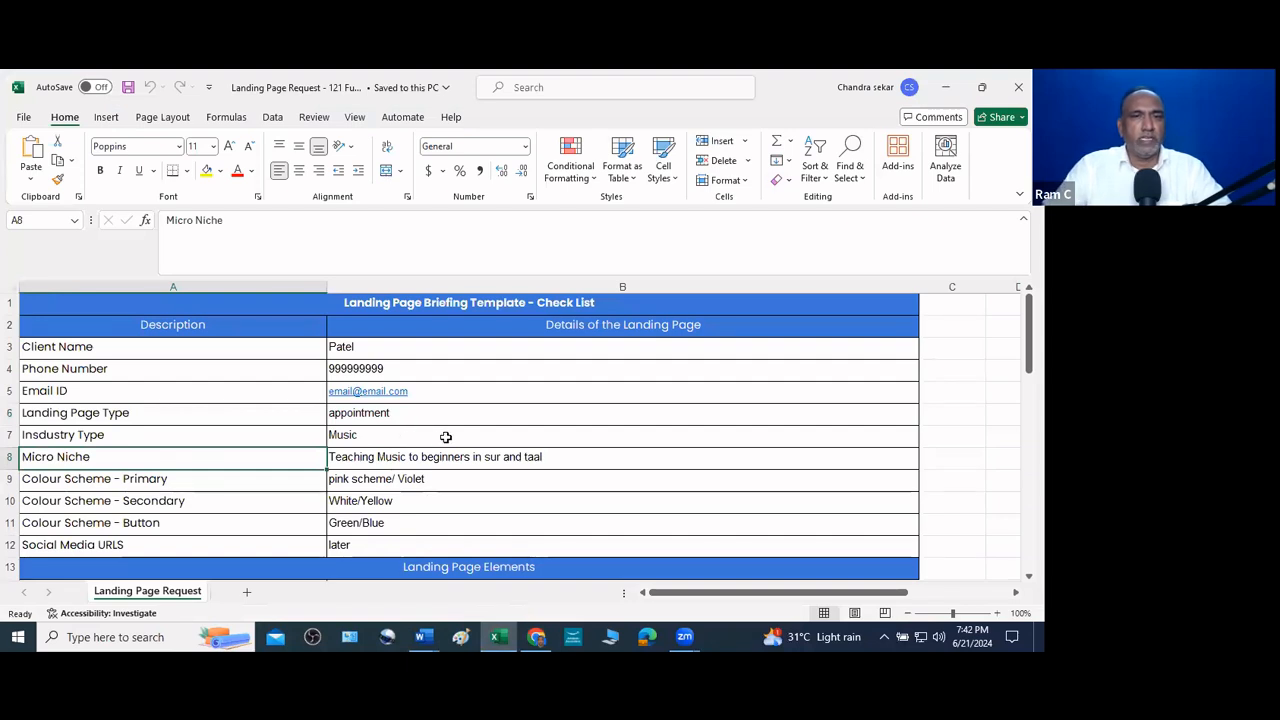
left_click(430, 442)
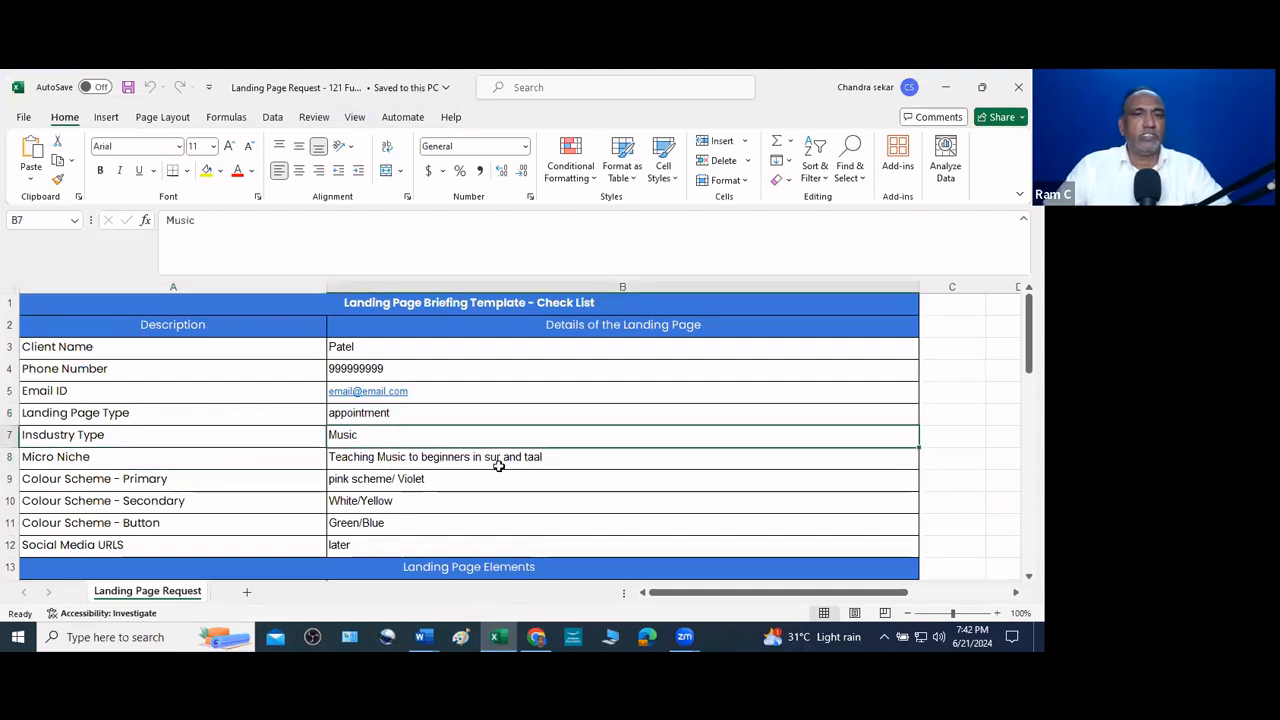
left_click(560, 460)
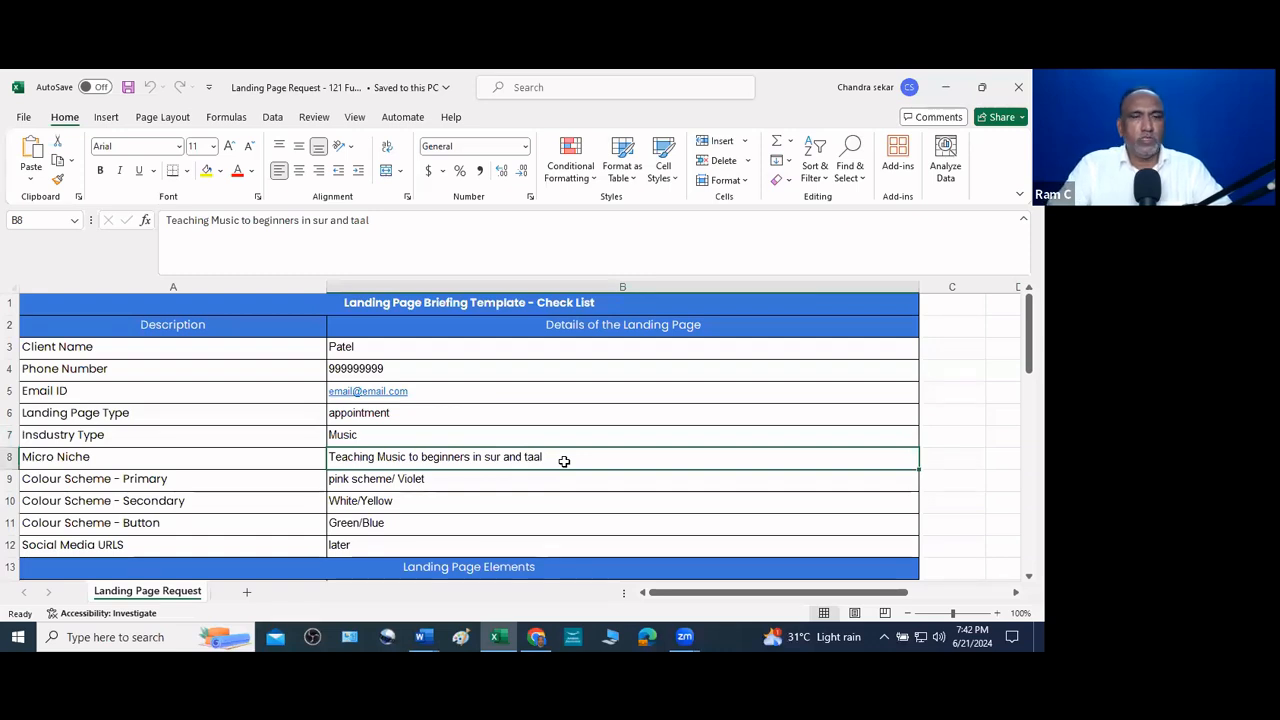
Examine the checklist's primary, secondary and button colour scheme rows and the Social Media URLs row
key("Left")
key("Down")
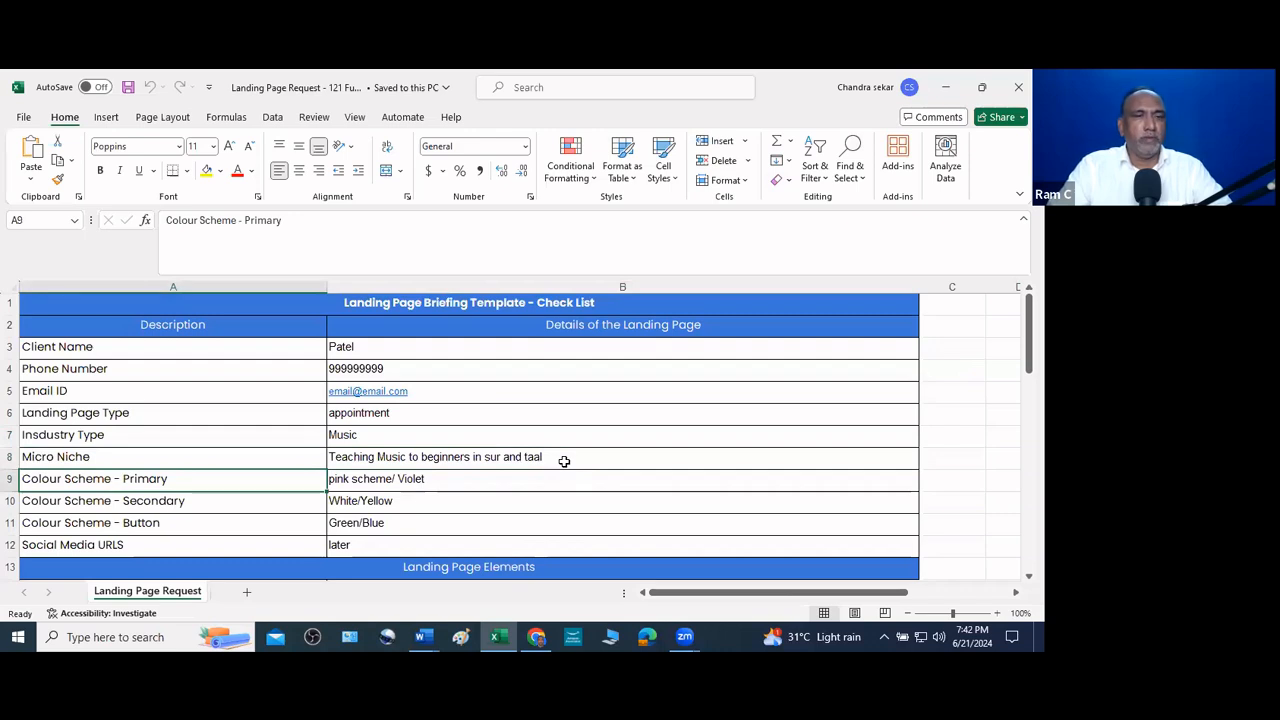
key("Down")
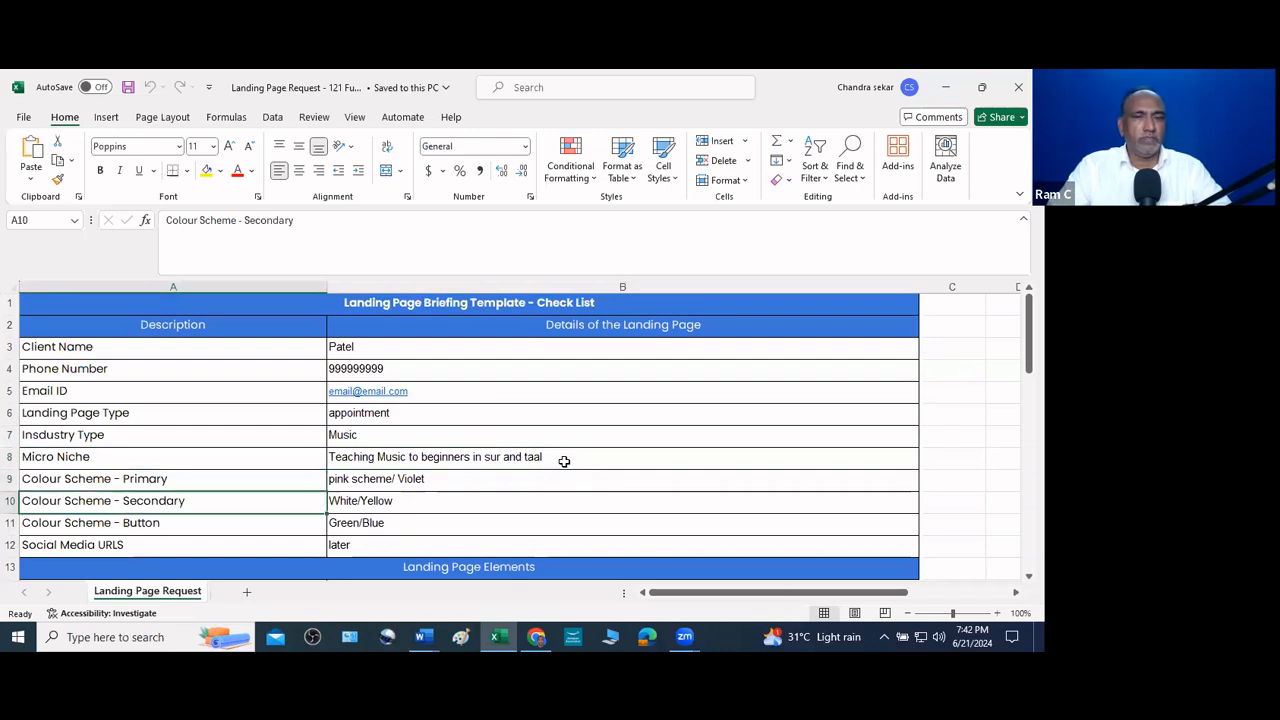
left_click_drag(1028, 335, 1028, 357)
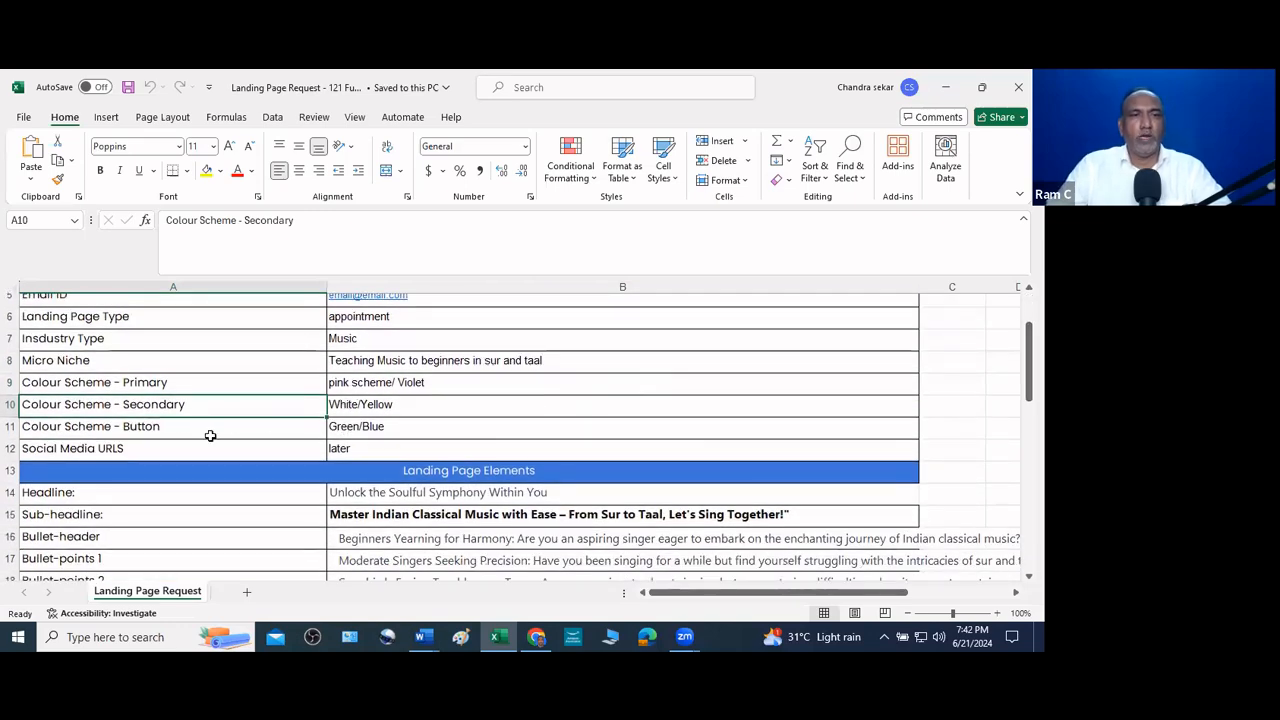
left_click(150, 426)
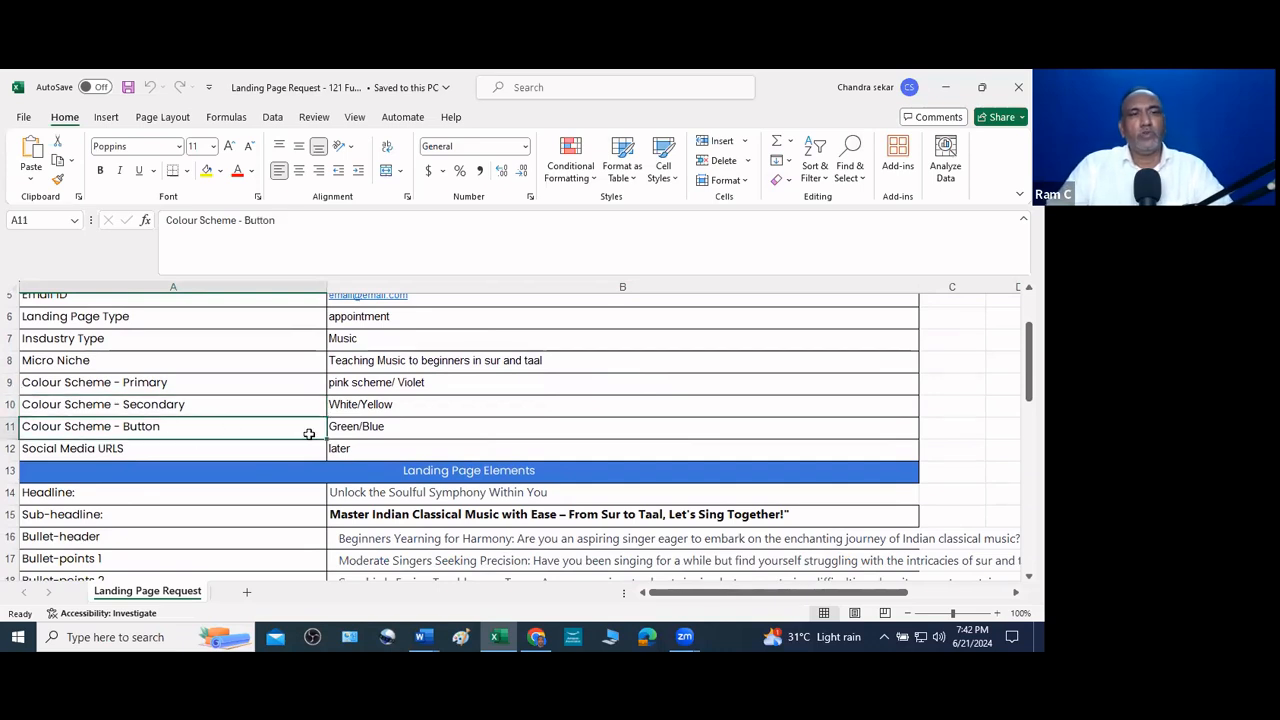
left_click(377, 427)
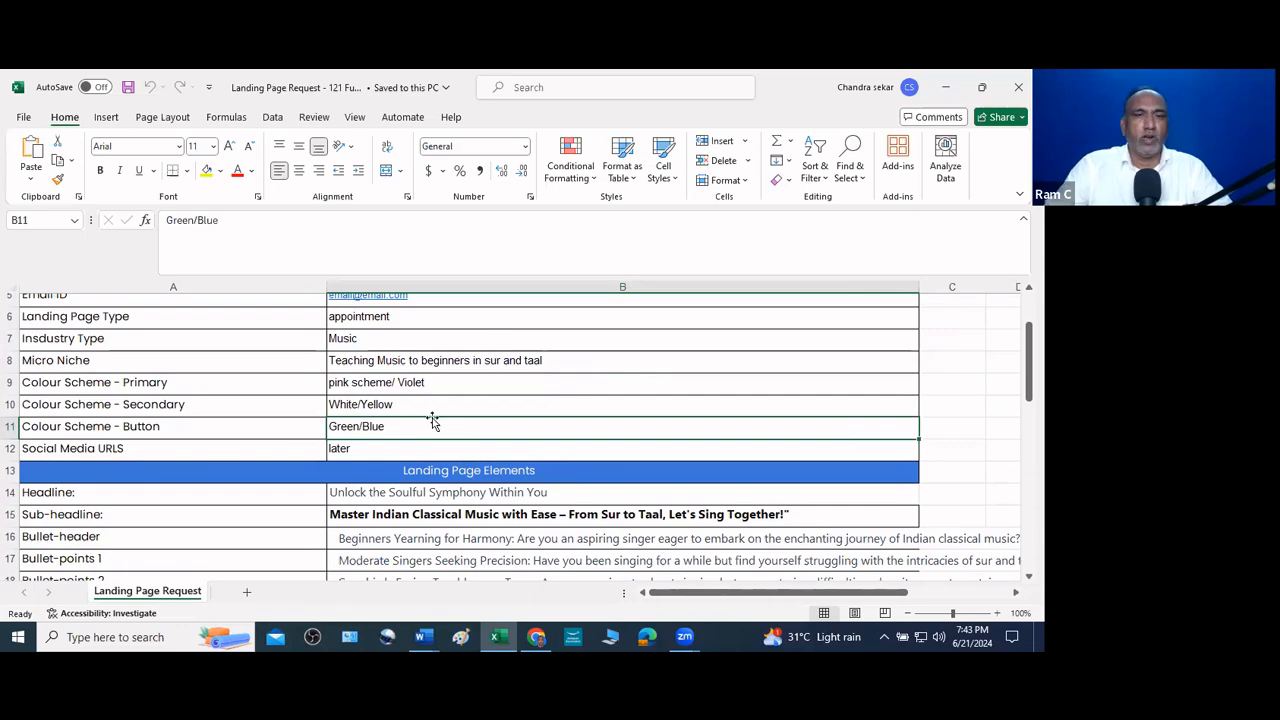
scroll(410, 420, "down", 2)
left_click(200, 400)
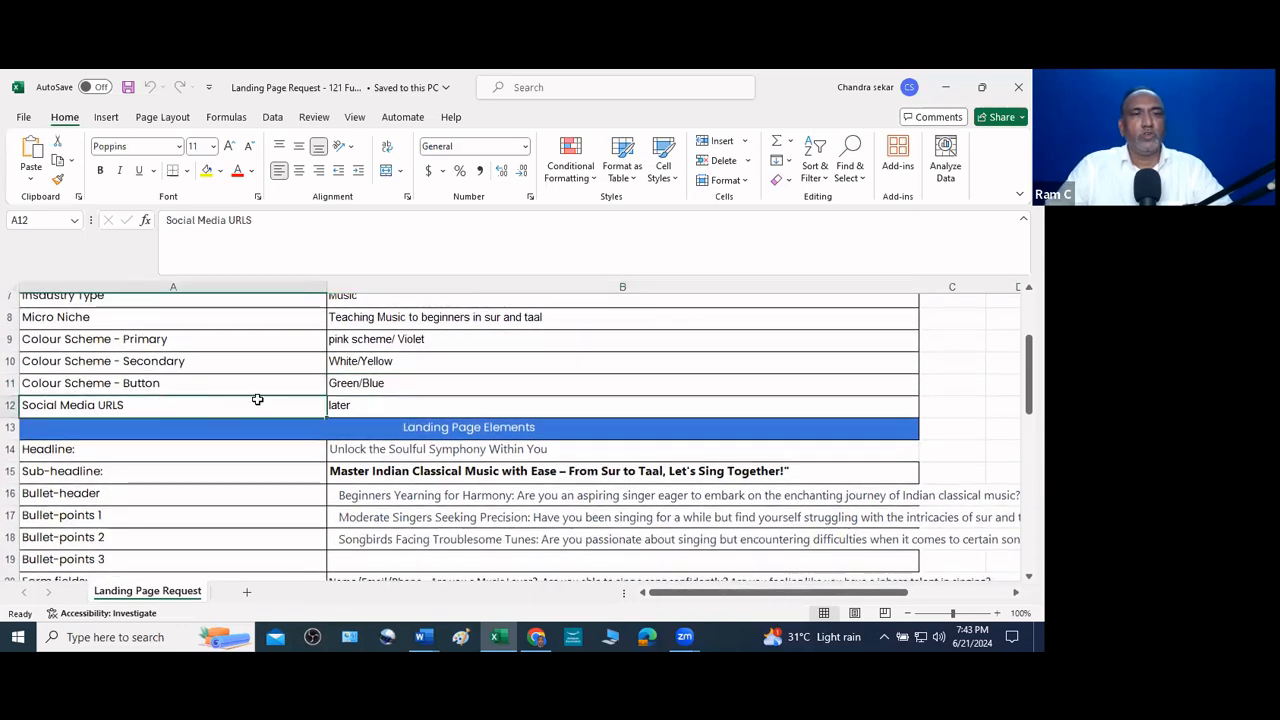
left_click(362, 405)
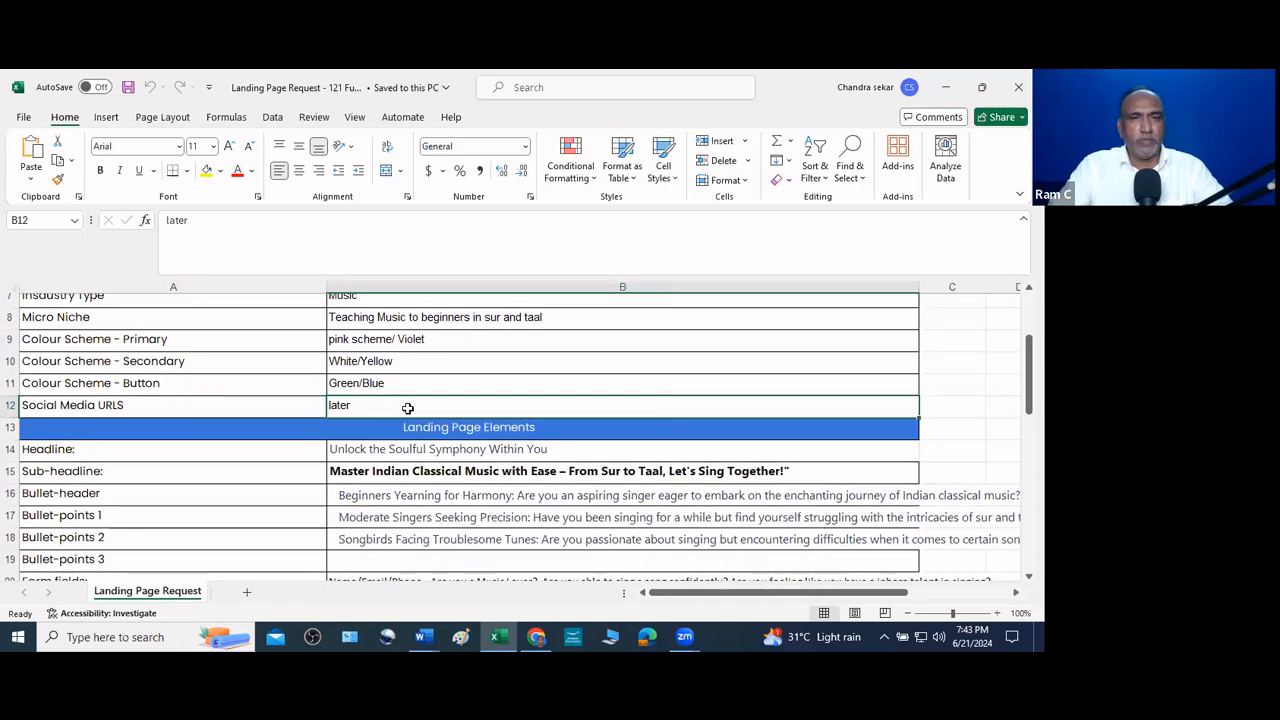
key("Left")
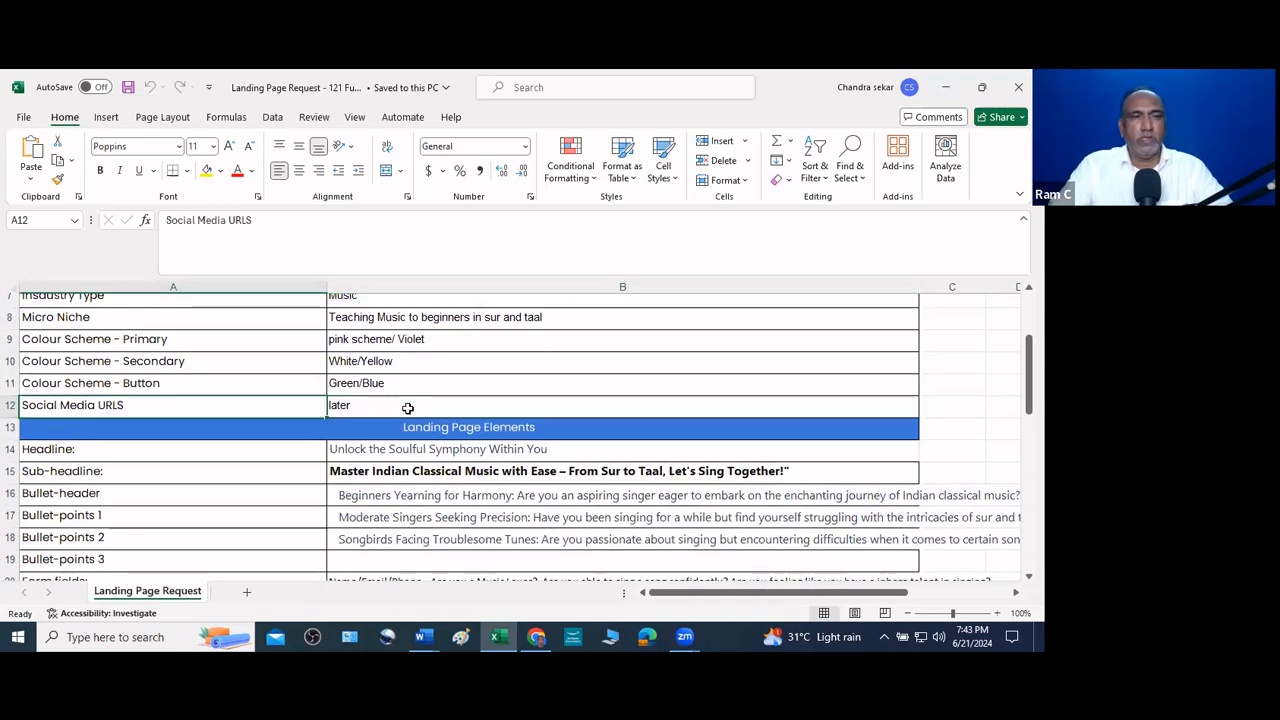
Examine the Landing Page Elements section from the headline and sub-headline through the bullet header and bullet points
key("Down")
key("Down")
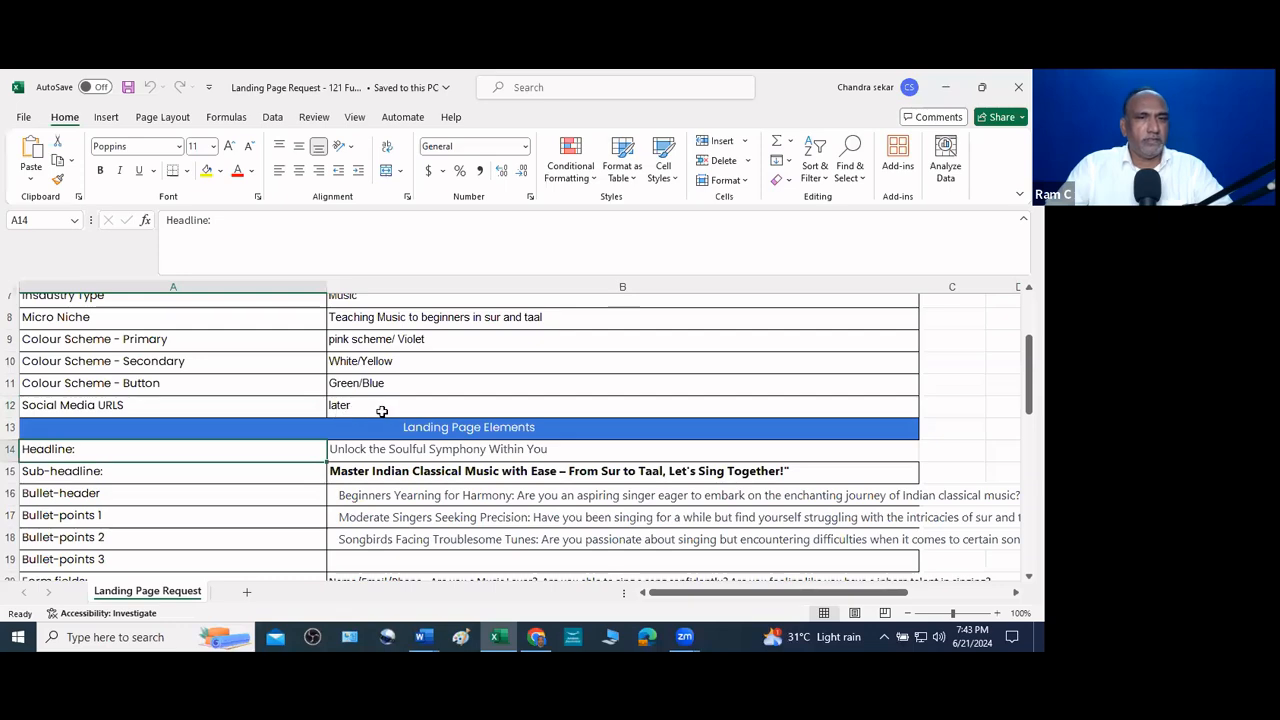
scroll(382, 411, "down", 1)
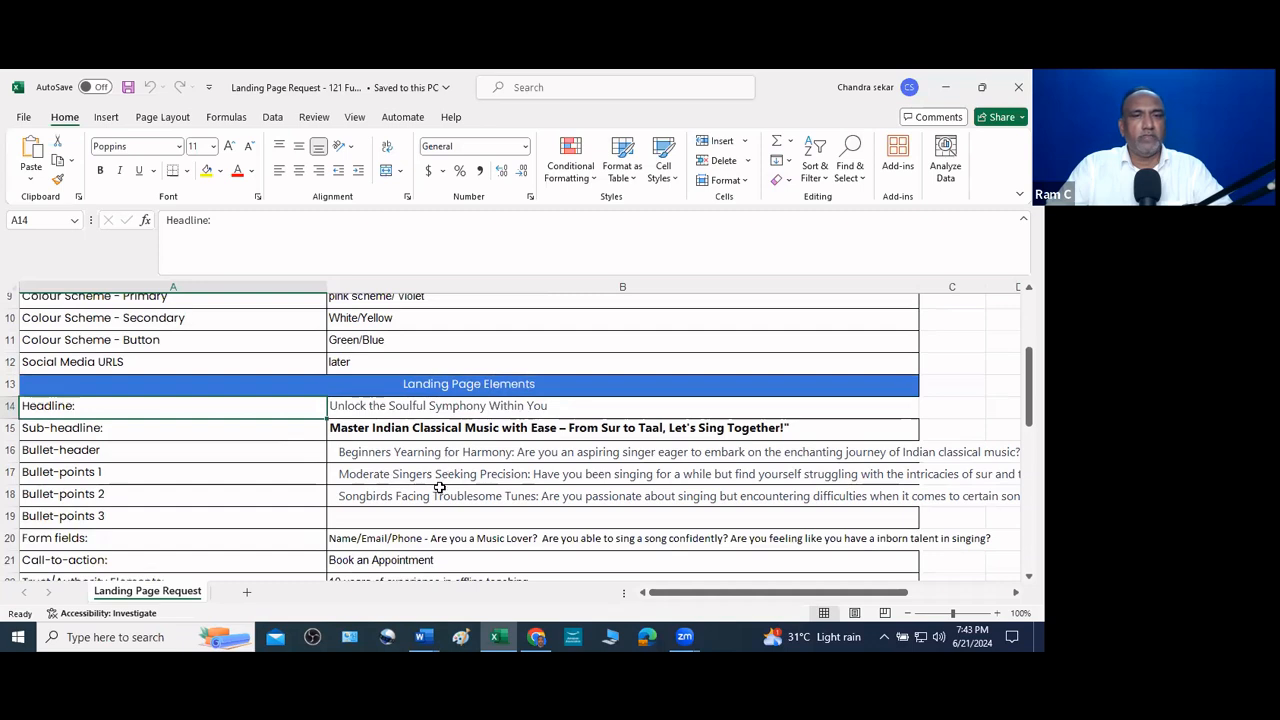
left_click(192, 432)
left_click(424, 429)
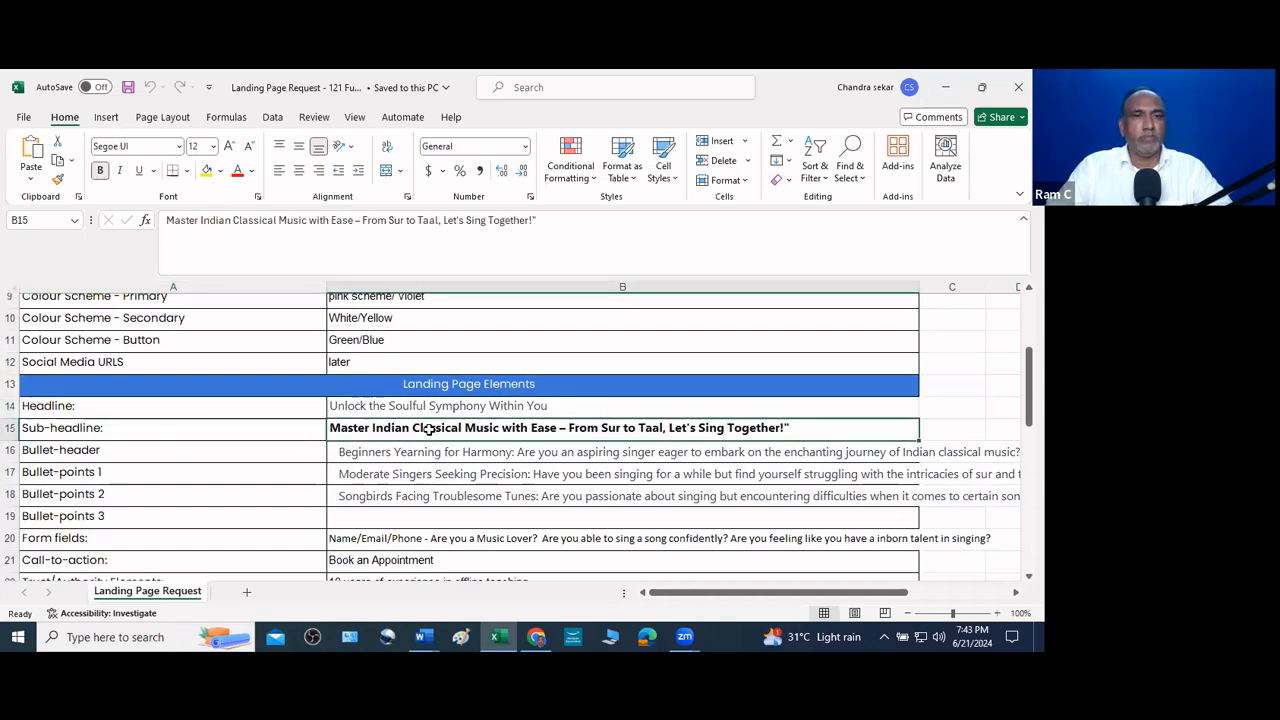
left_click(200, 450)
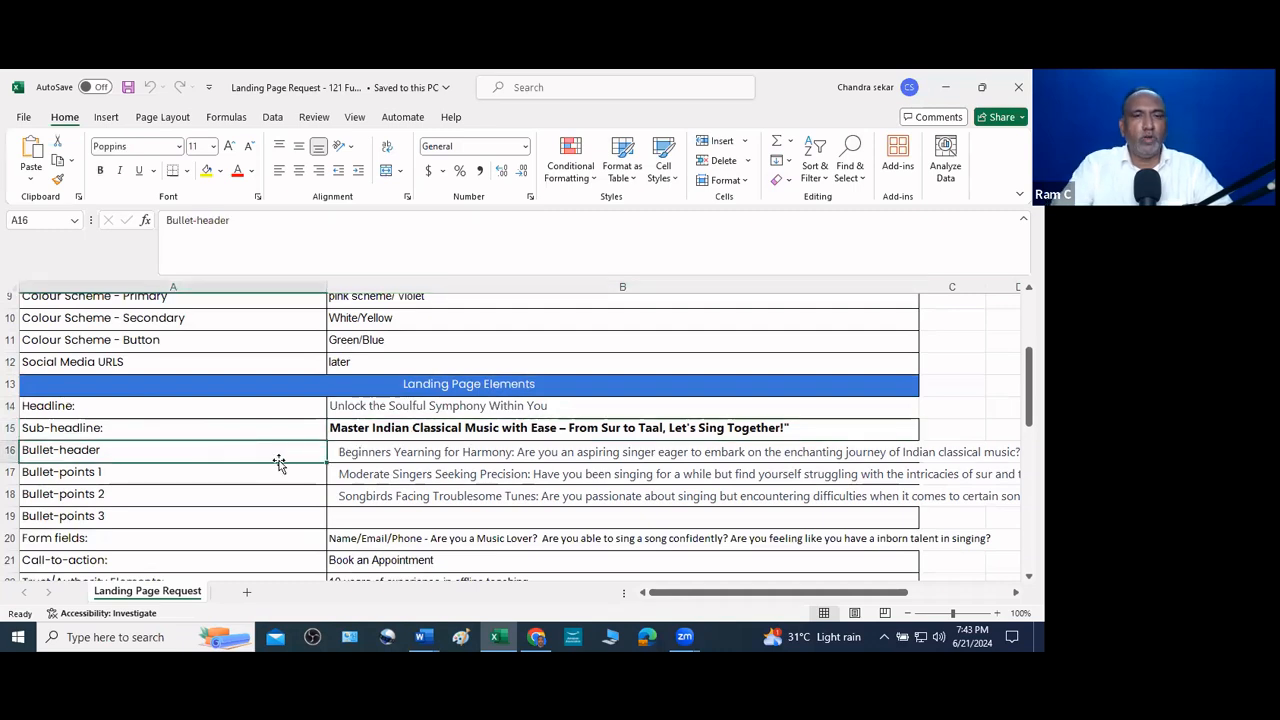
key("Down")
key("Down")
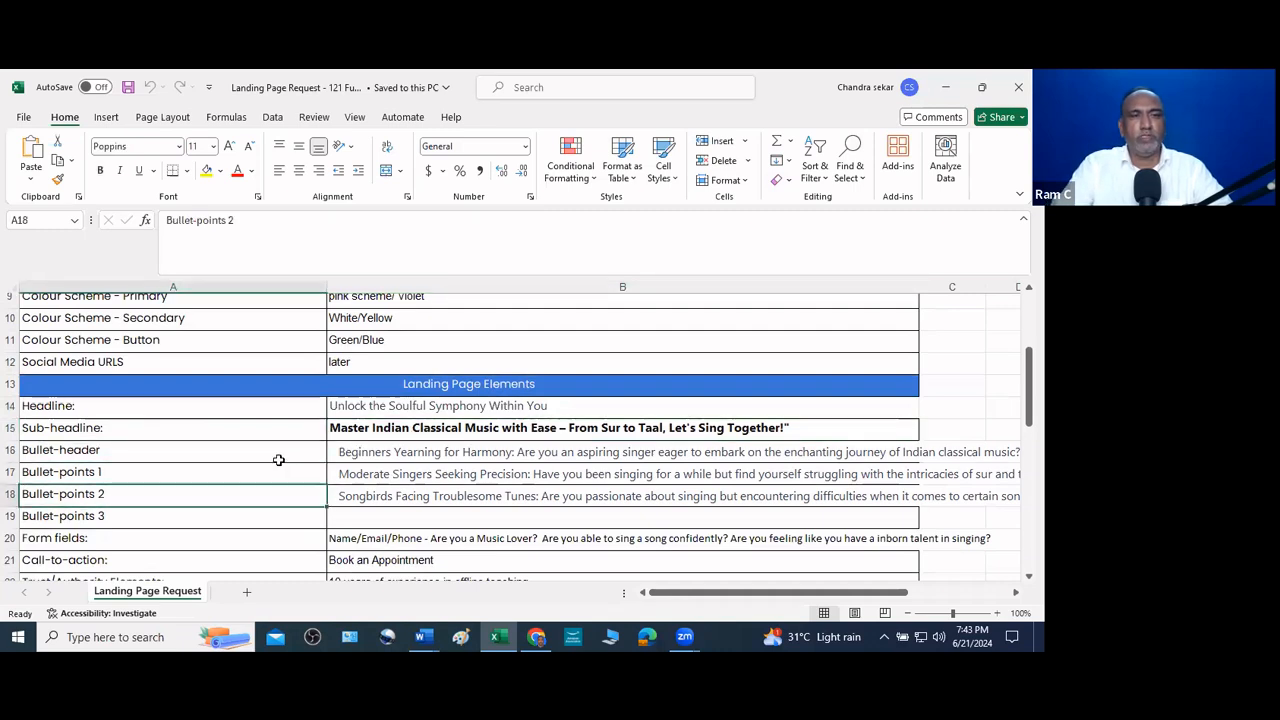
key("Up")
key("Up")
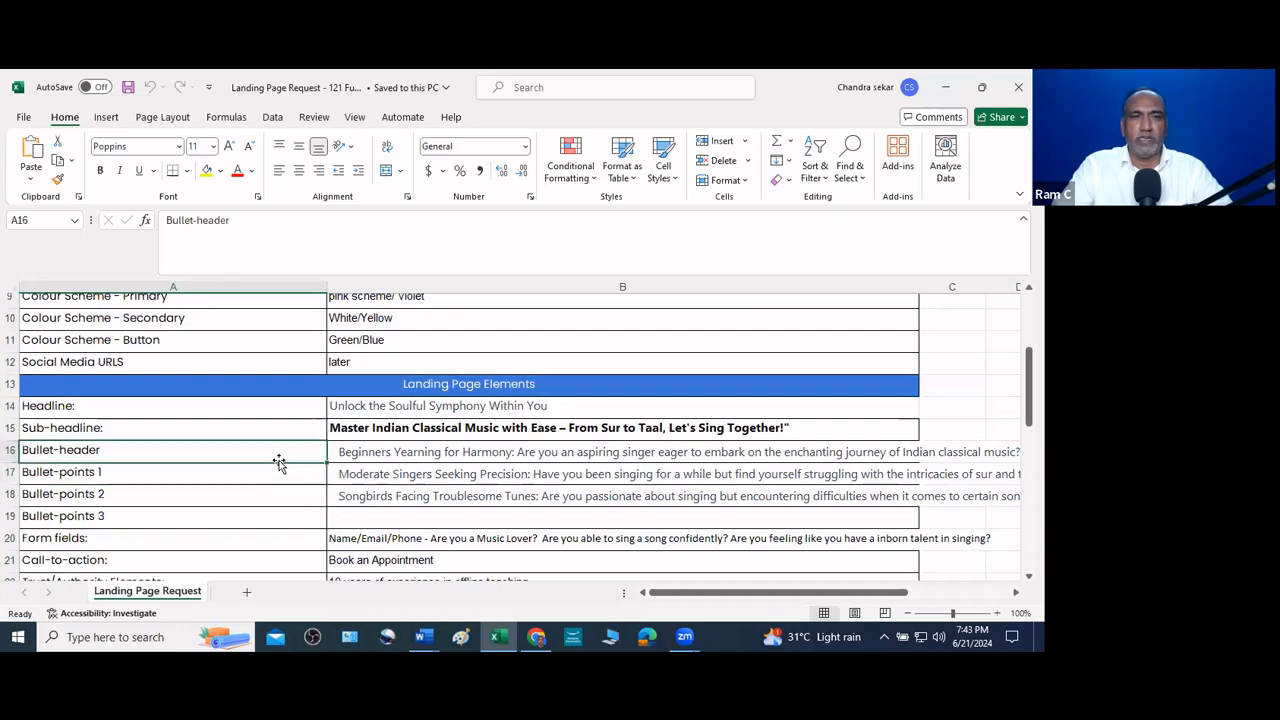
key("Right")
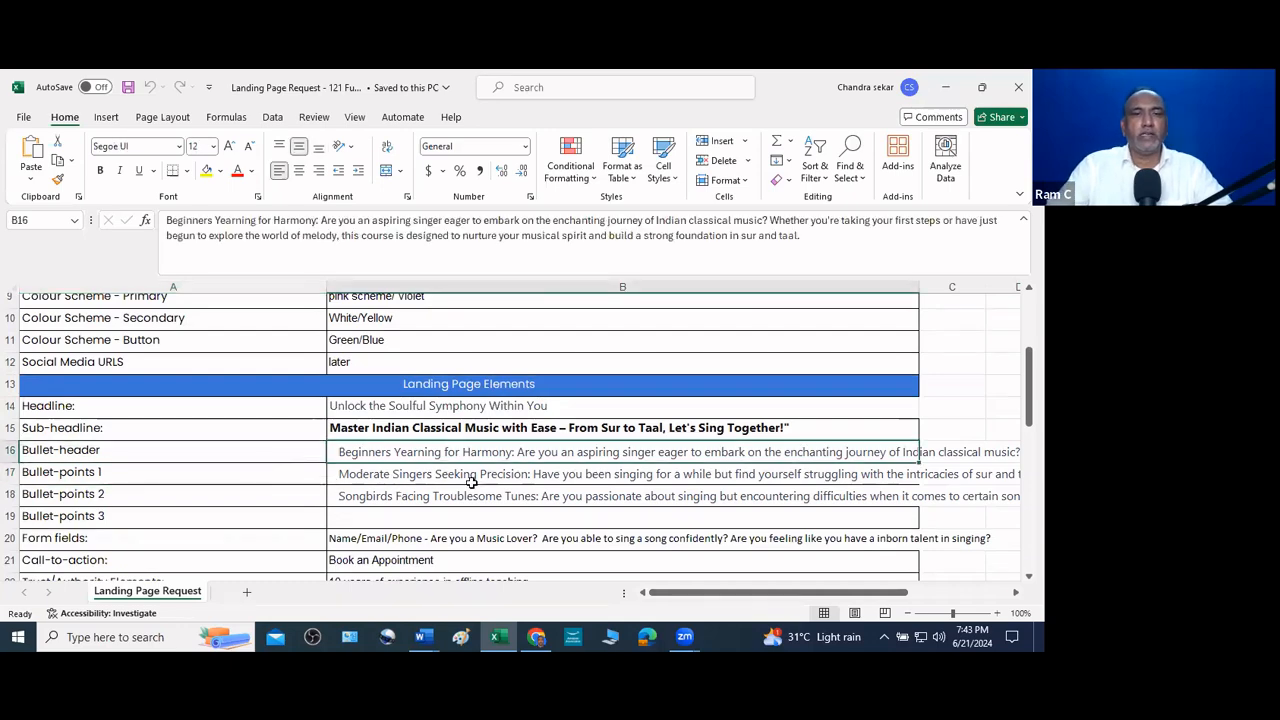
scroll(491, 445, "down", 1)
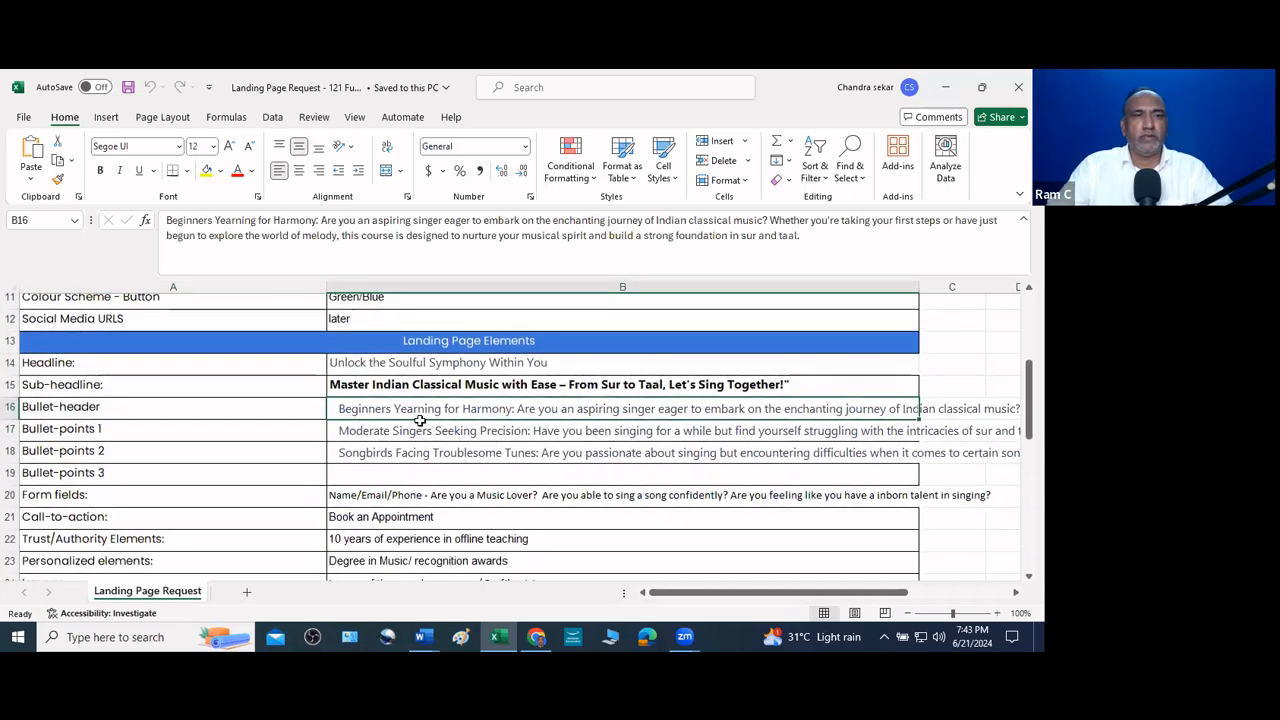
Review the form fields, call-to-action, trust/authority and personalized elements rows of the checklist
scroll(406, 420, "down", 2)
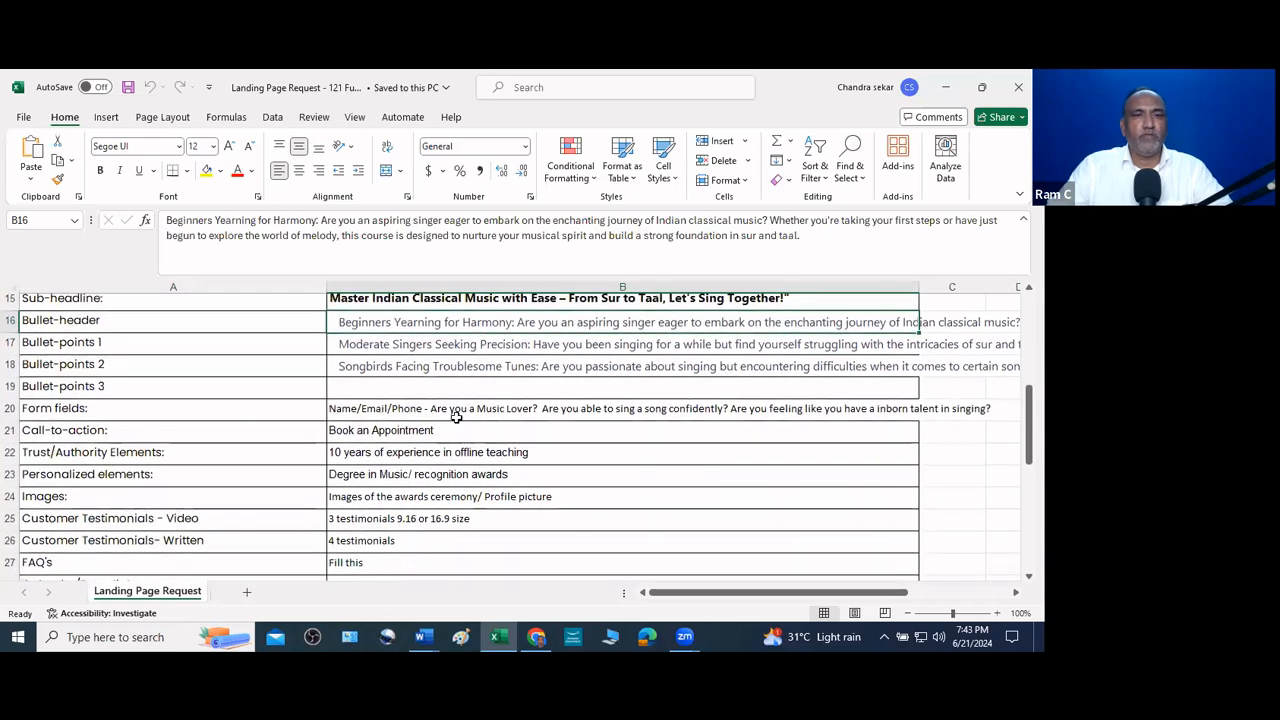
left_click(457, 411)
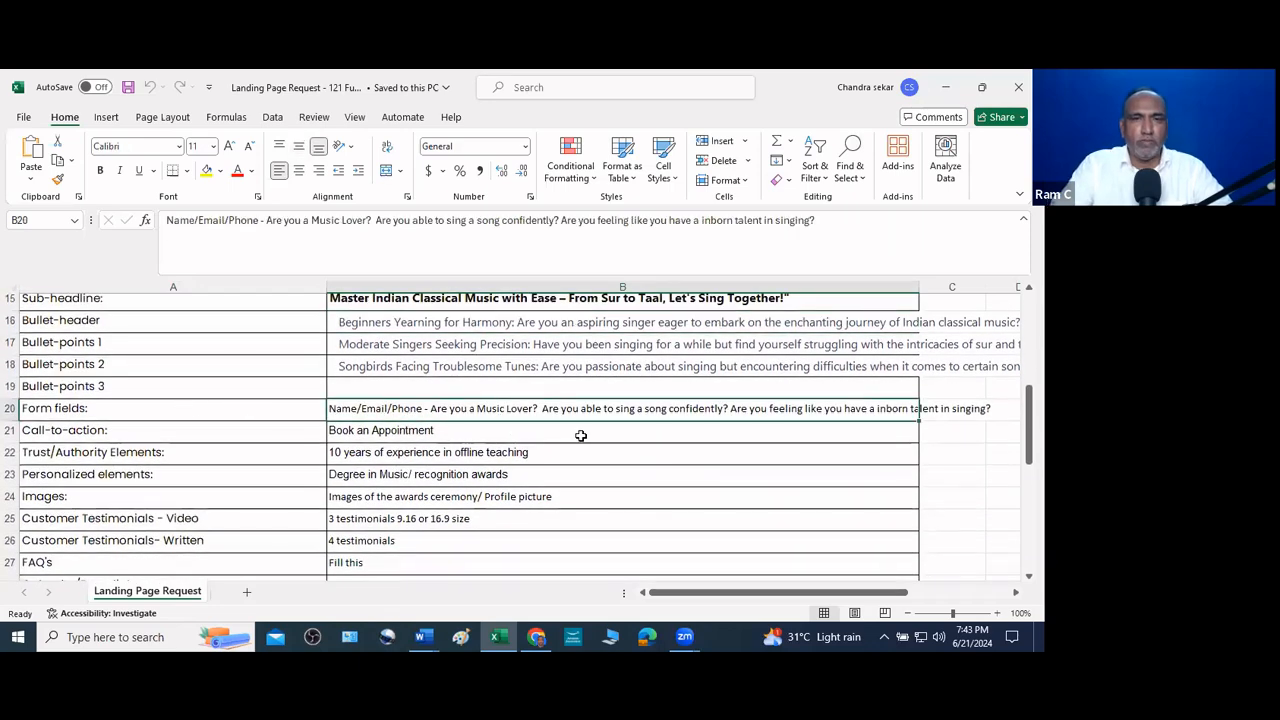
left_click(580, 435)
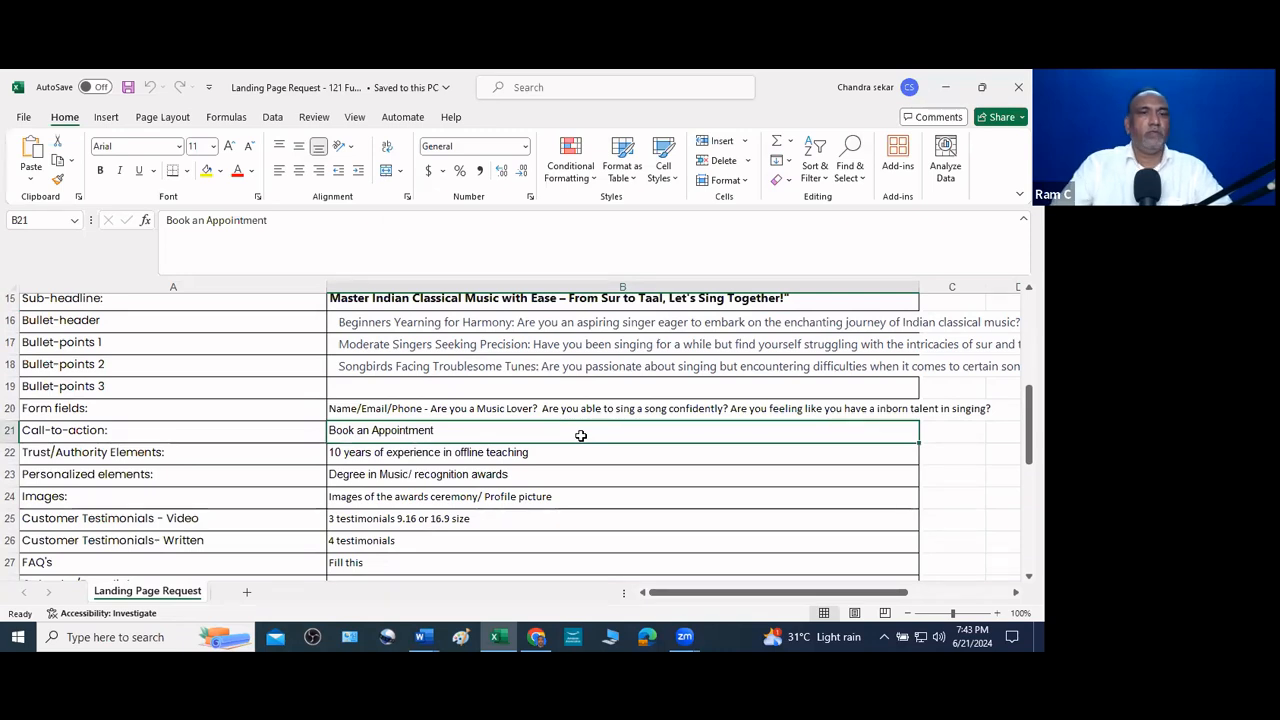
left_click(150, 453)
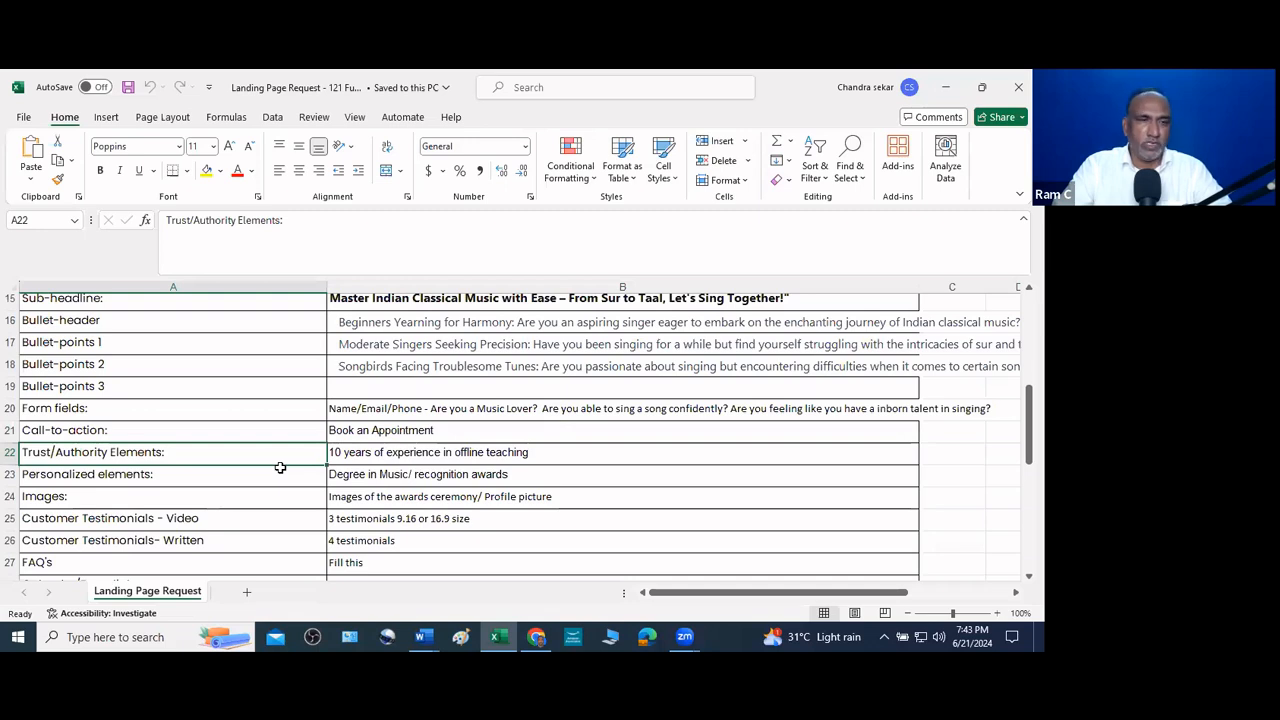
left_click(280, 467)
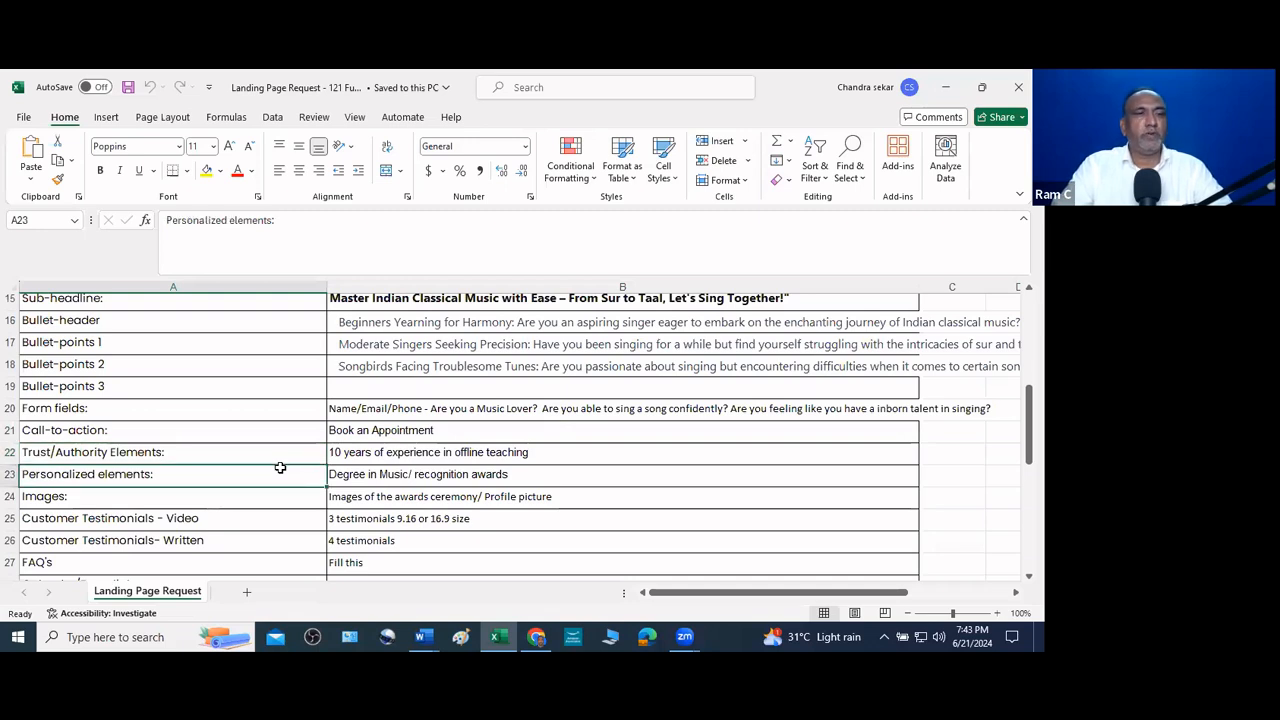
key("Right")
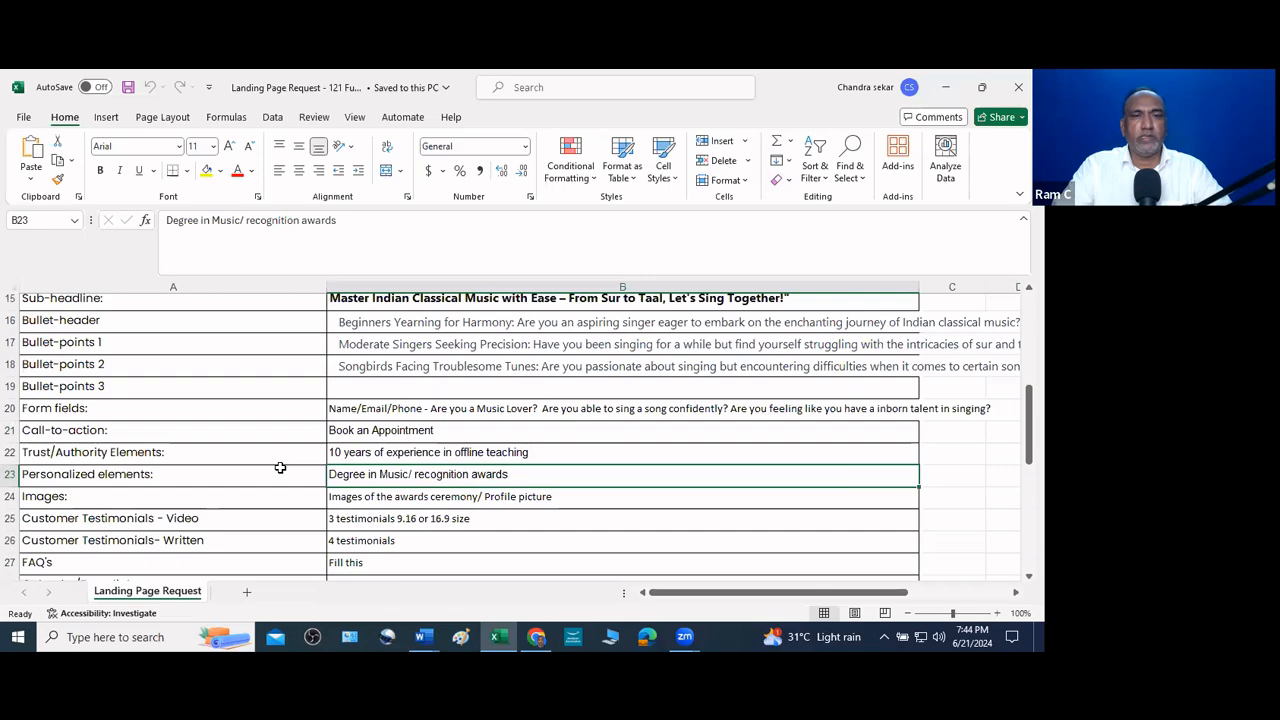
Review the checklist's images, video testimonials, written testimonials and FAQ's rows
key("Down")
key("Down")
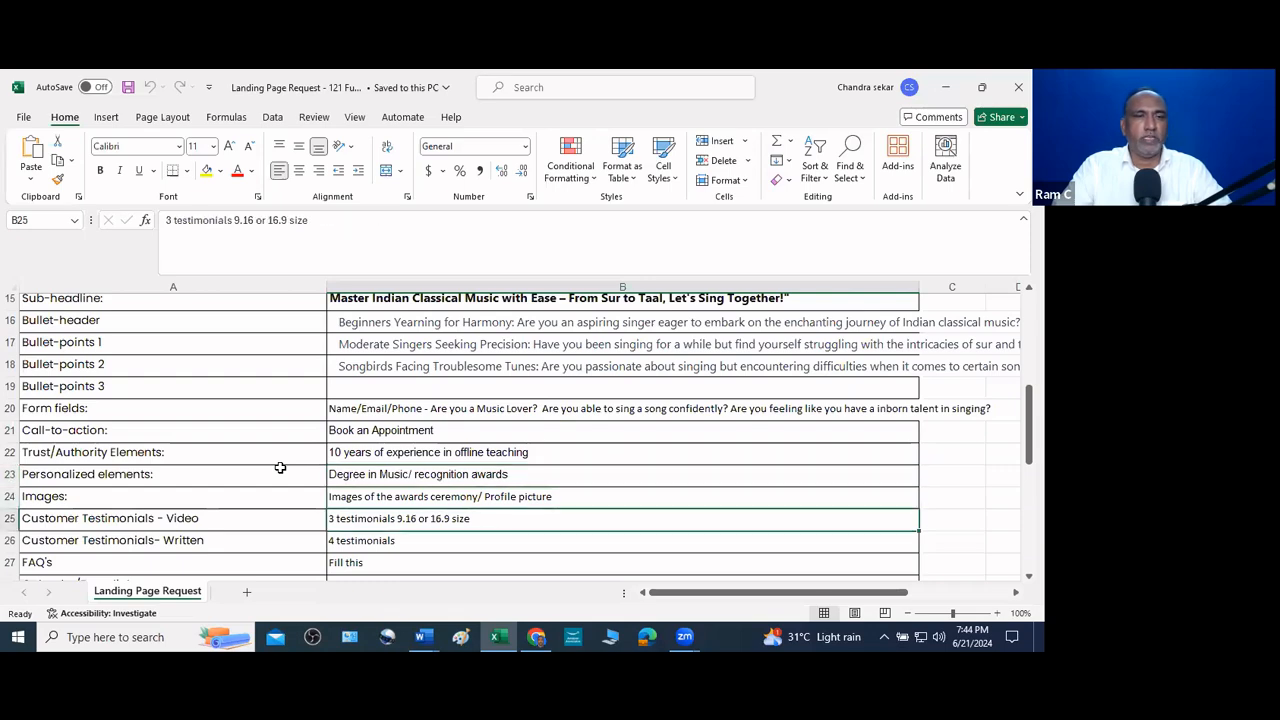
scroll(492, 440, "down", 2)
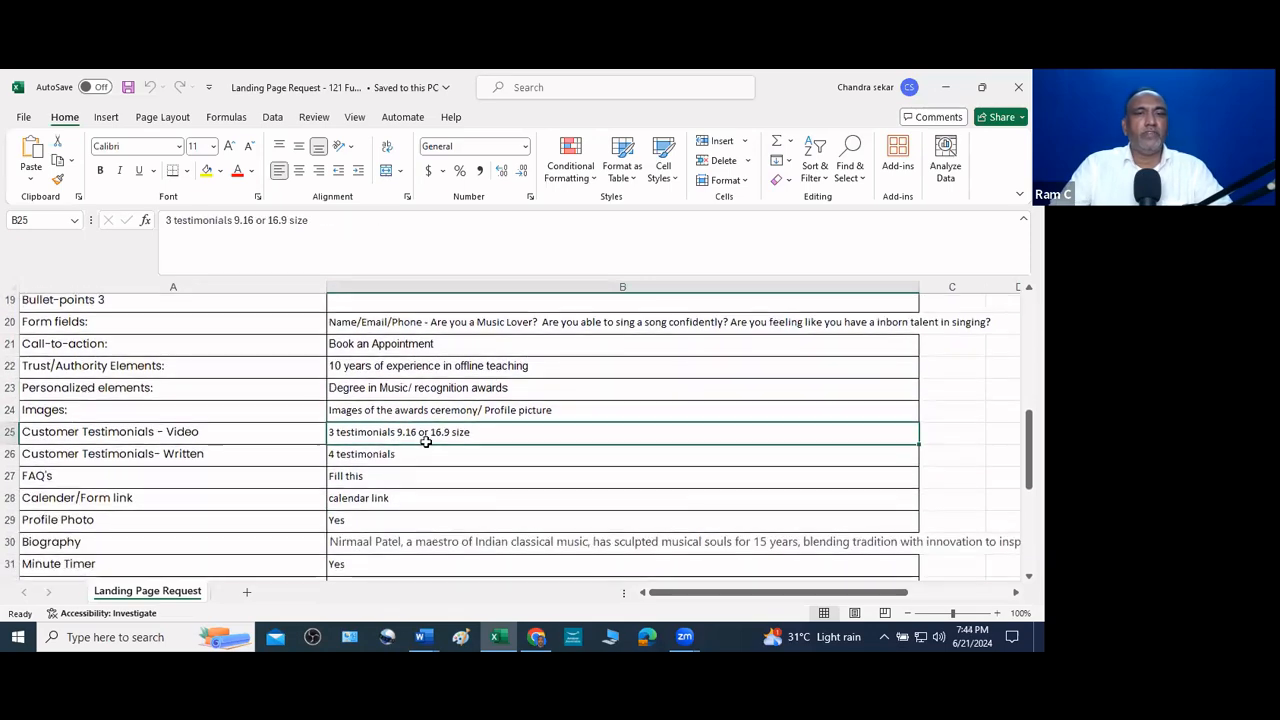
key("Down")
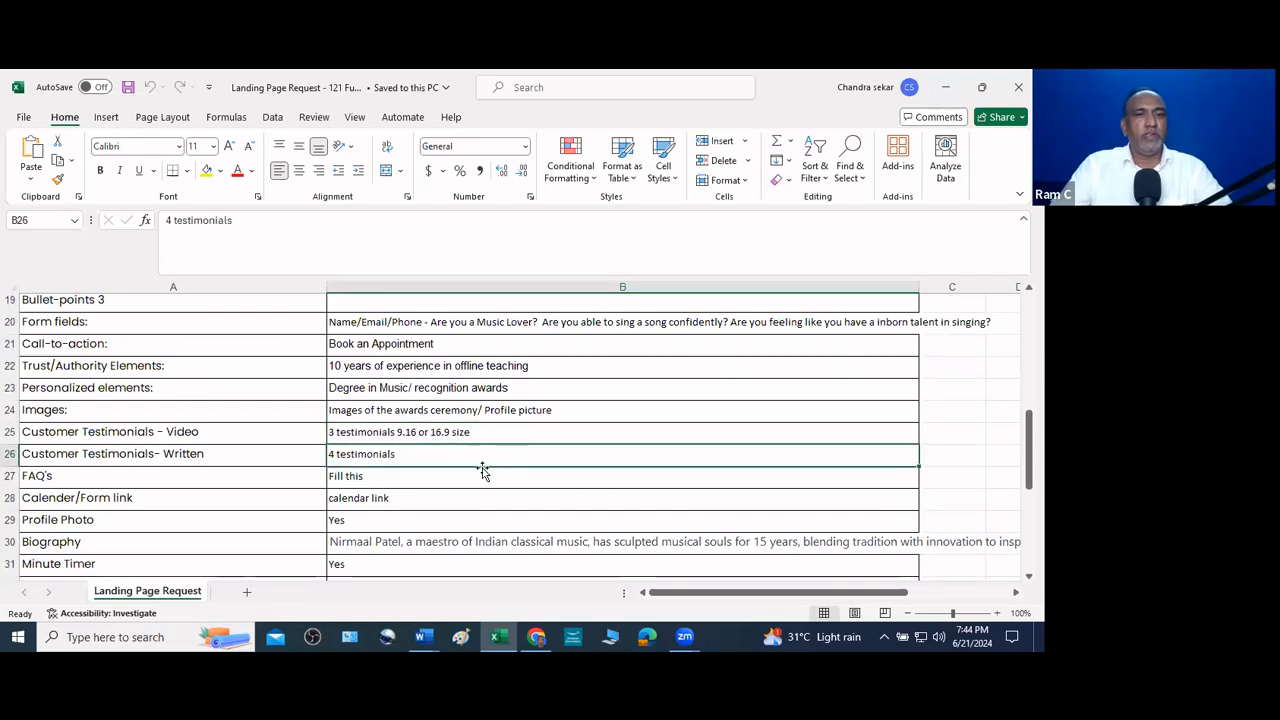
scroll(477, 471, "down", 1)
left_click(403, 437)
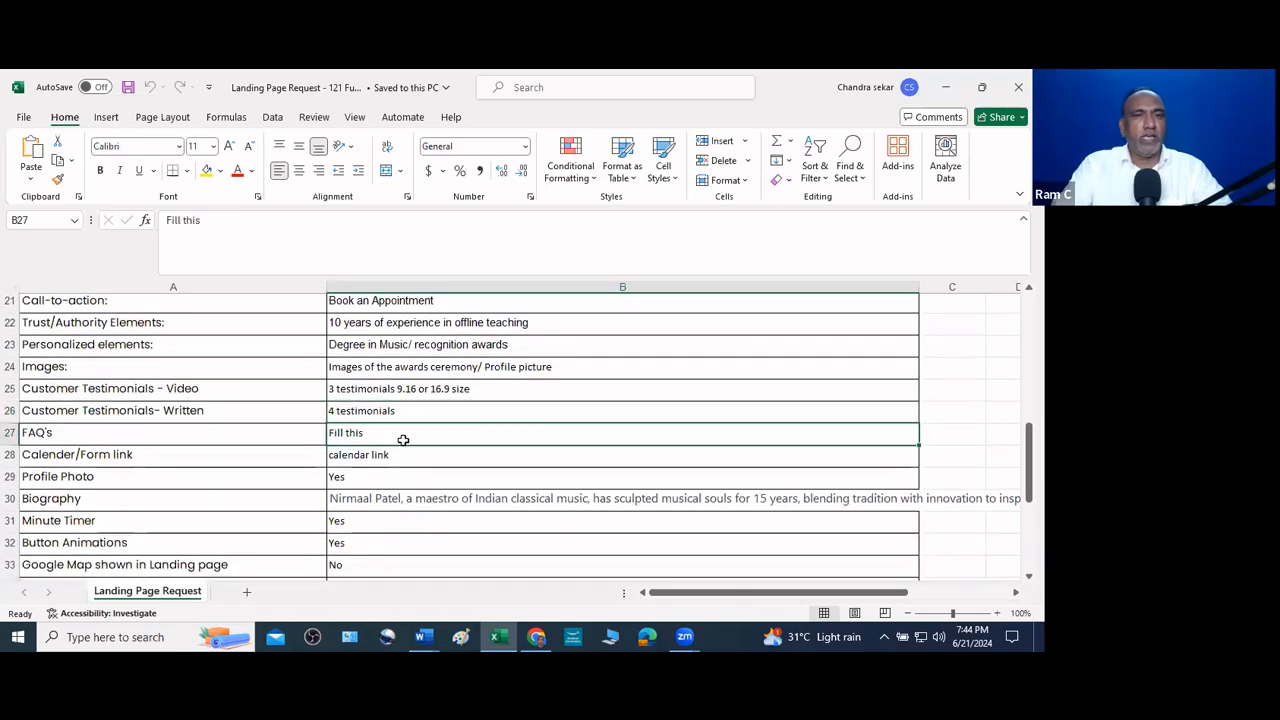
Examine the checklist rows from the calendar/form link, profile photo and biography through the minute timer, button animations and Google Map
key("Down")
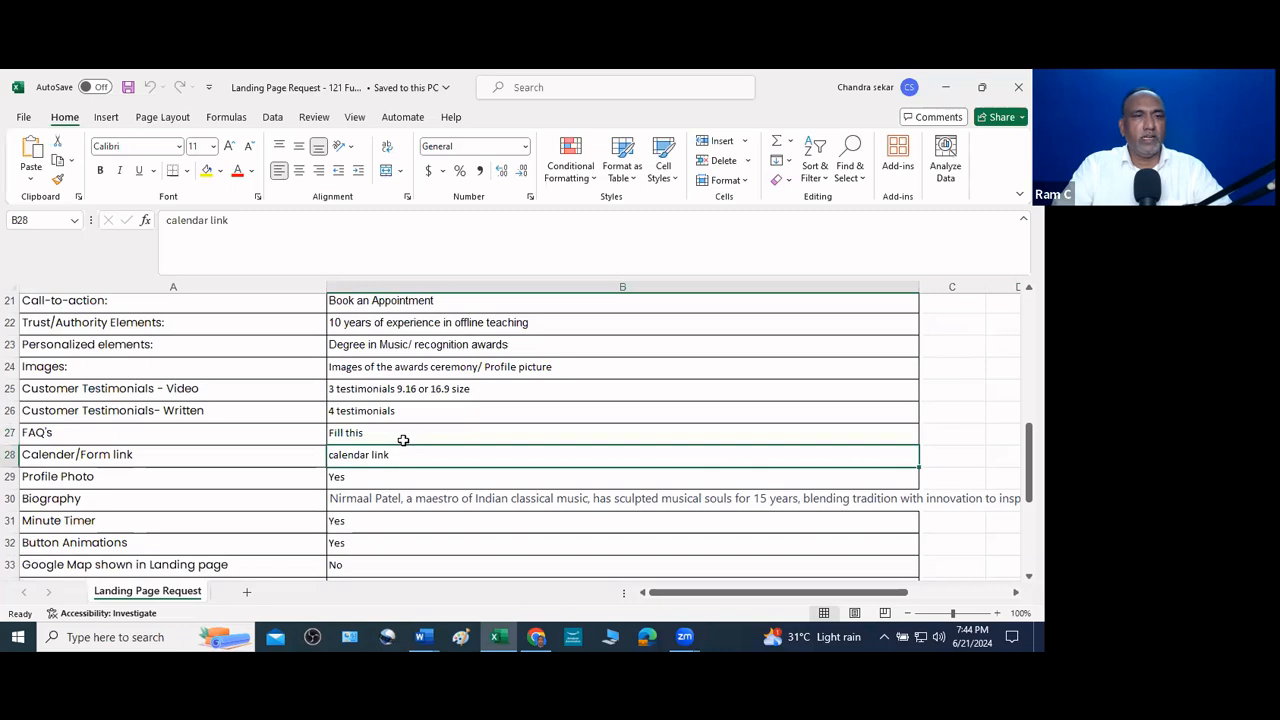
key("Down")
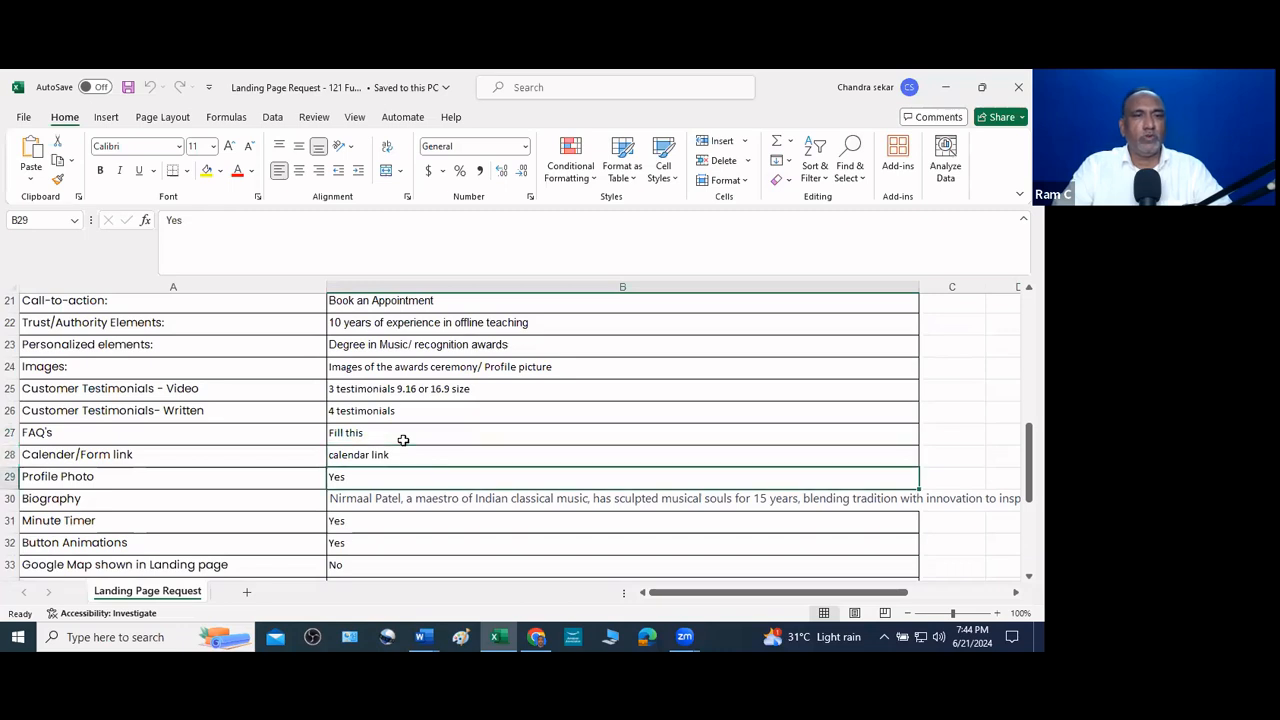
key("Down")
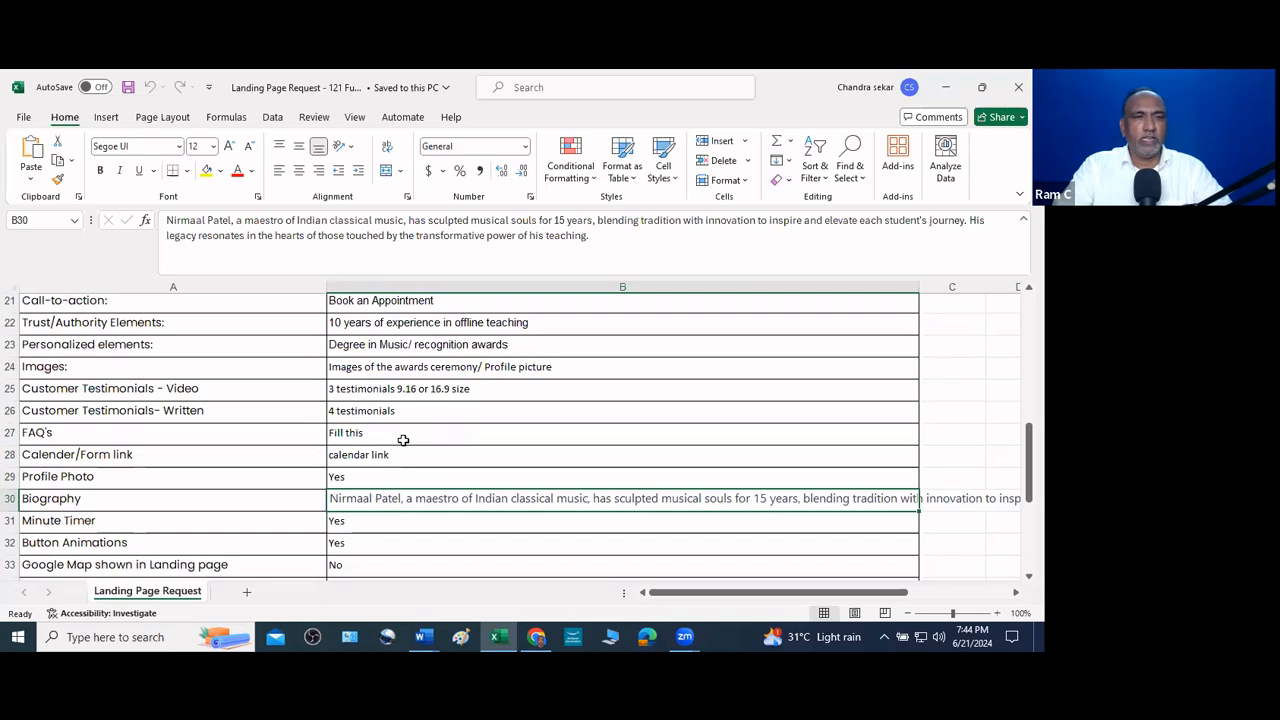
key("Down")
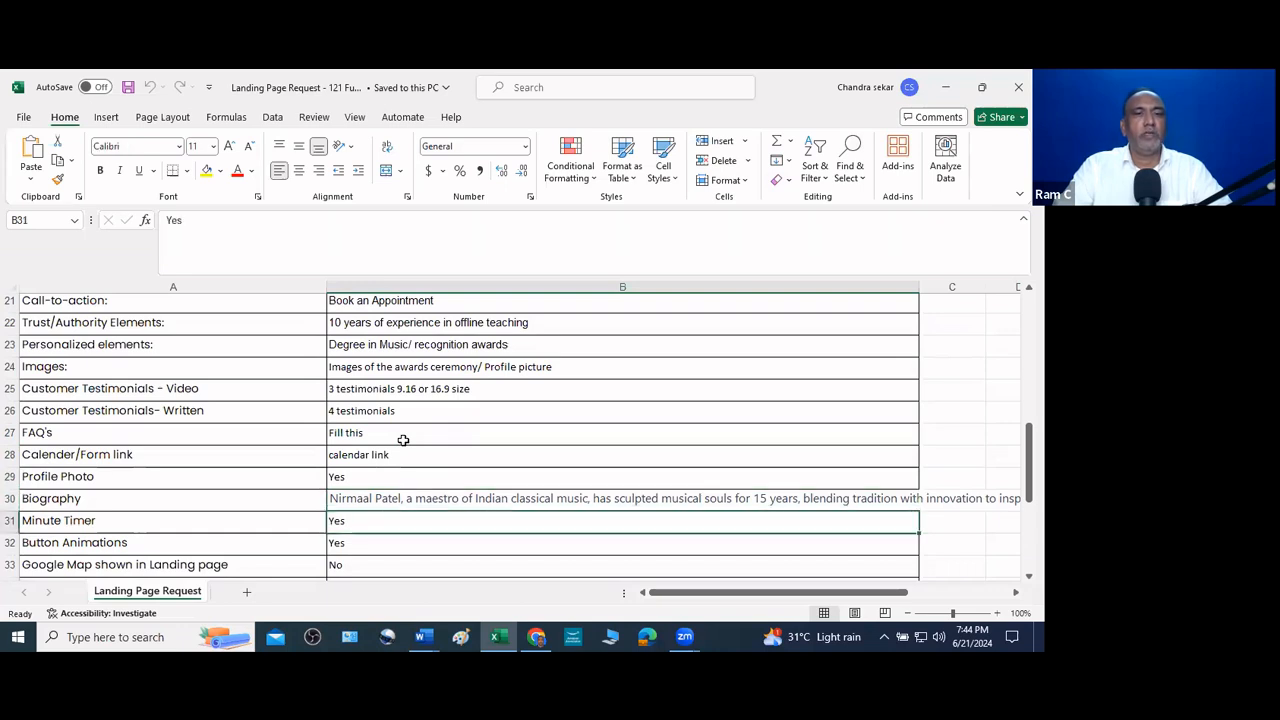
key("Down")
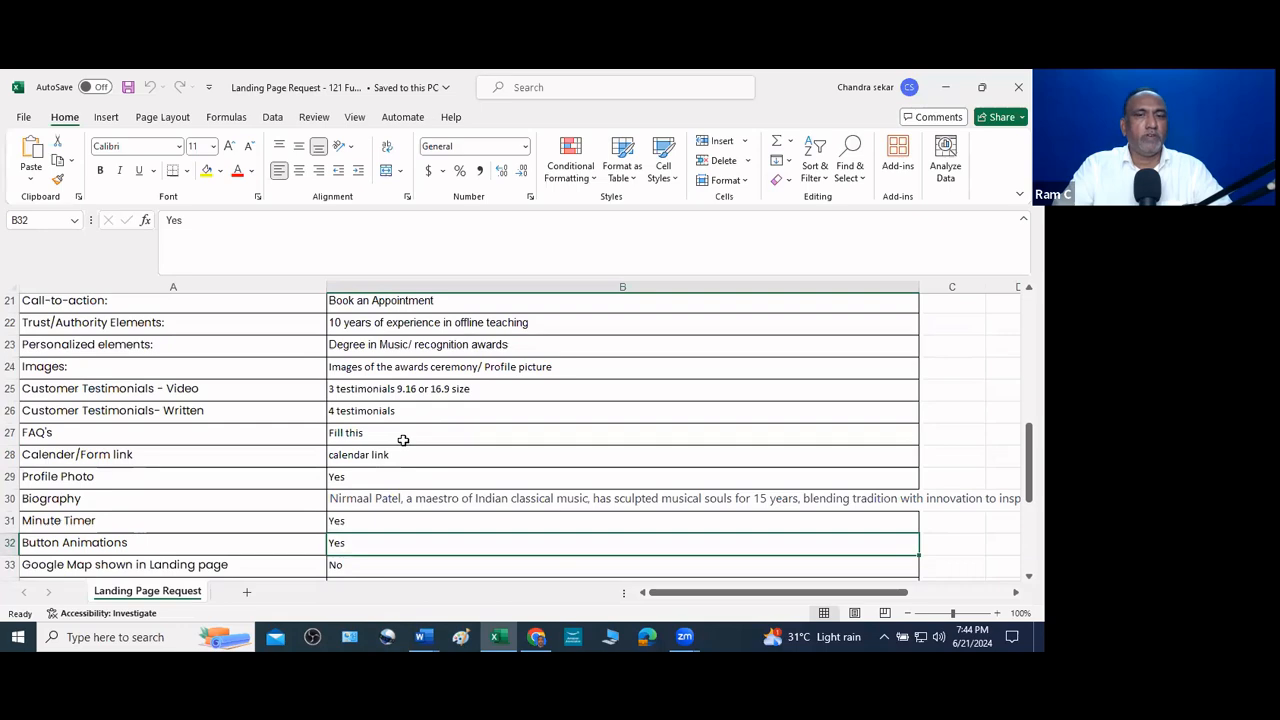
key("Down")
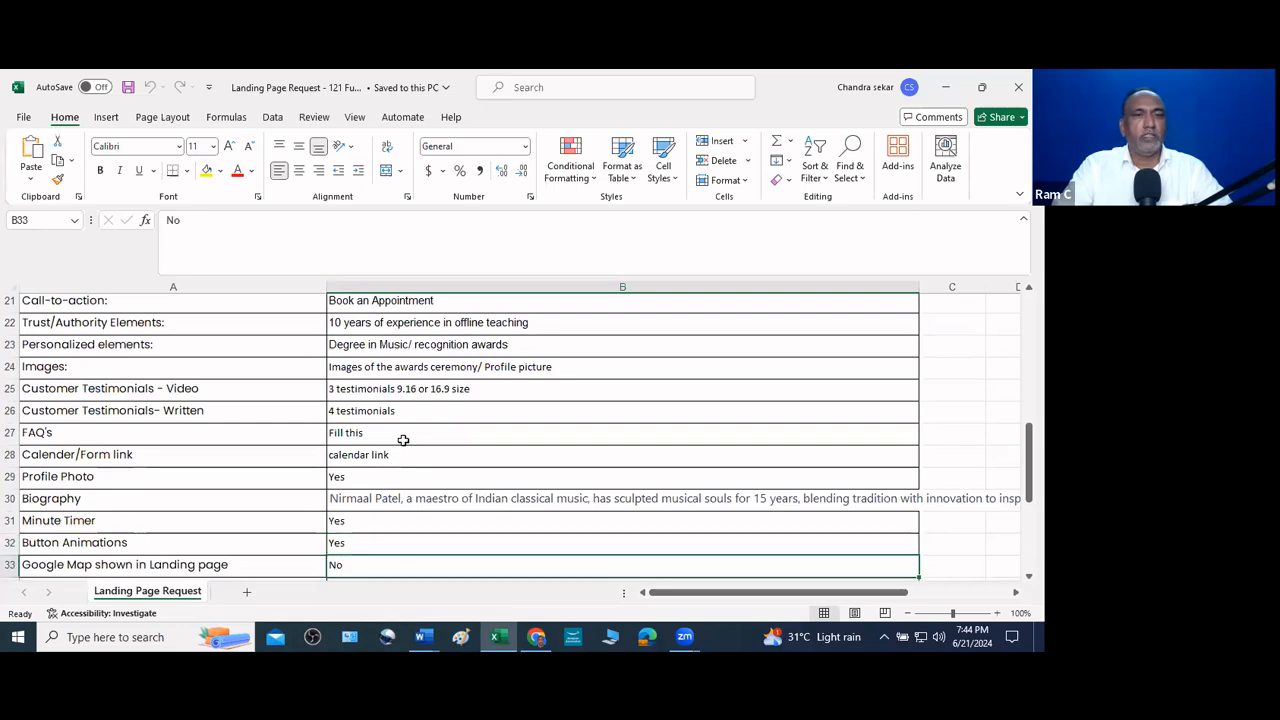
Review the landing page video, logo and other needed information rows of the checklist
scroll(406, 441, "down", 2)
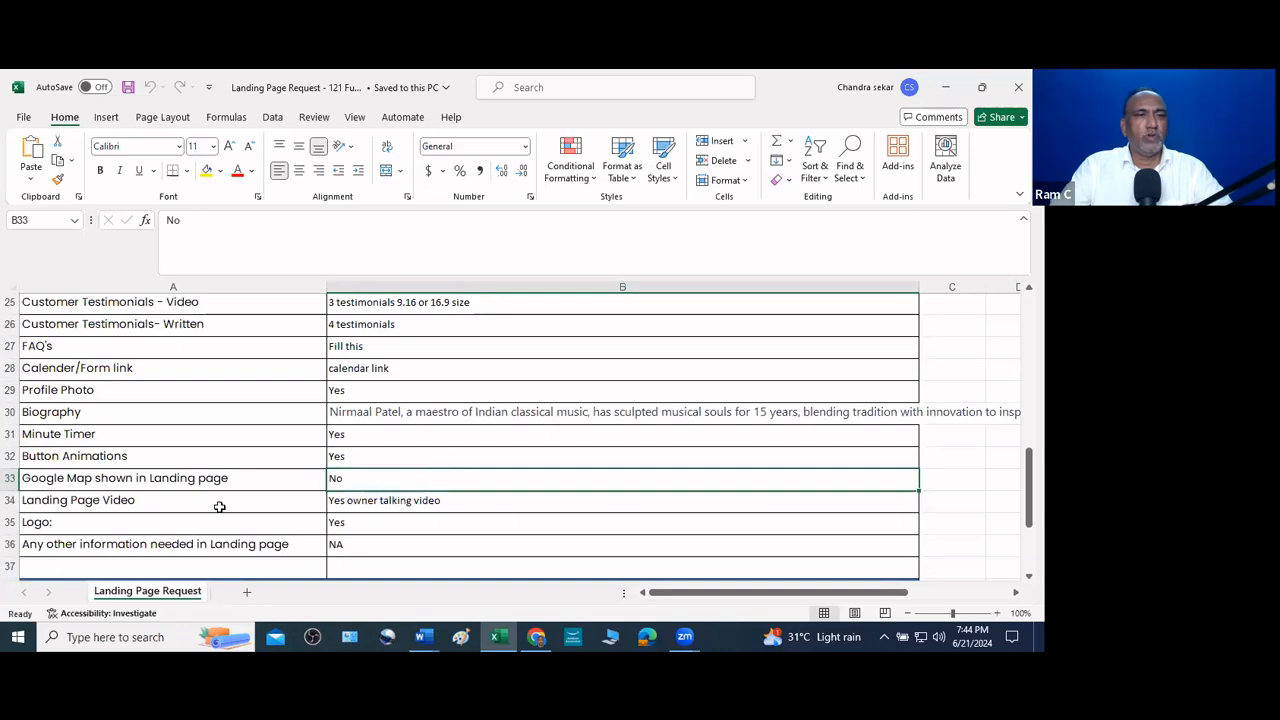
left_click(372, 499)
scroll(431, 493, "down", 1)
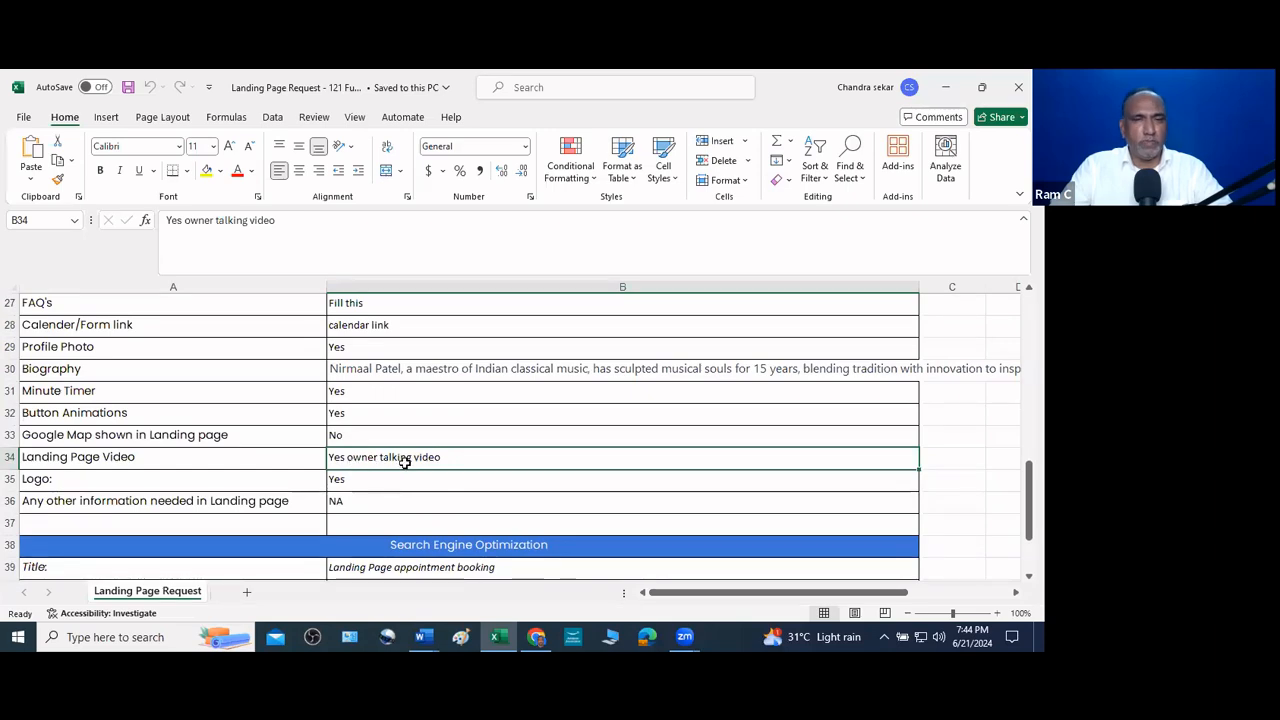
scroll(417, 485, "down", 2)
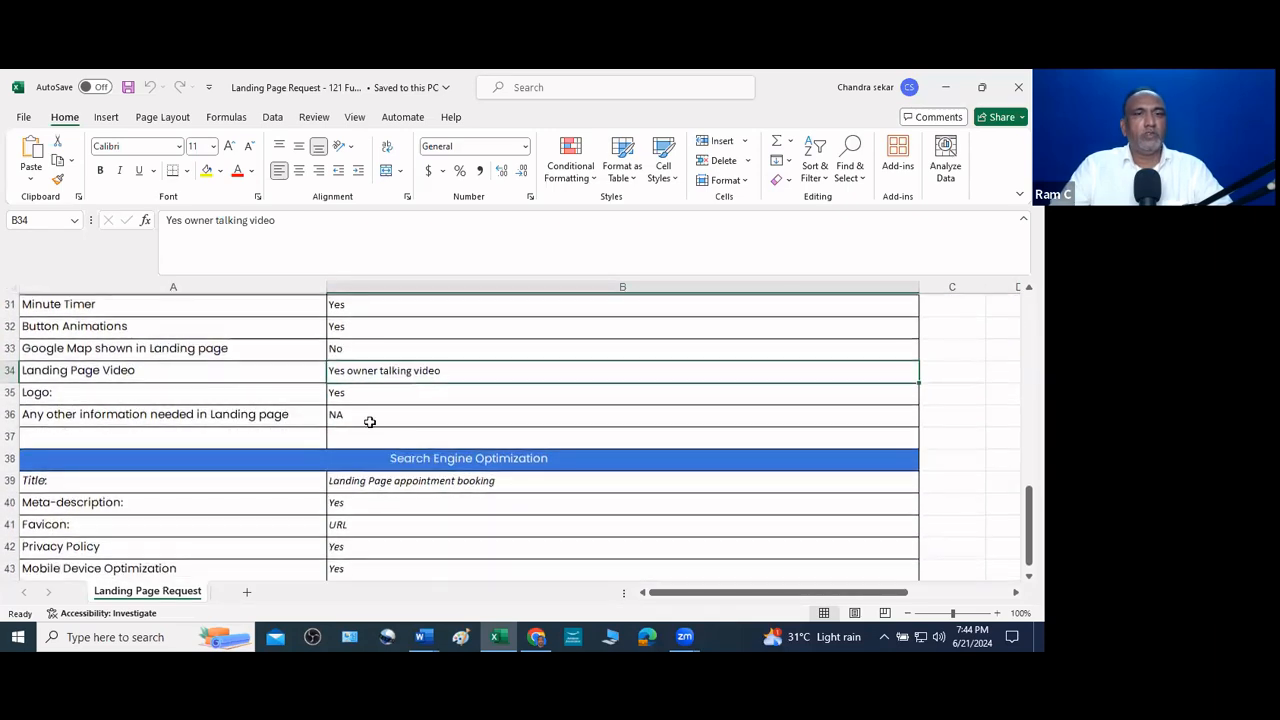
left_click(385, 398)
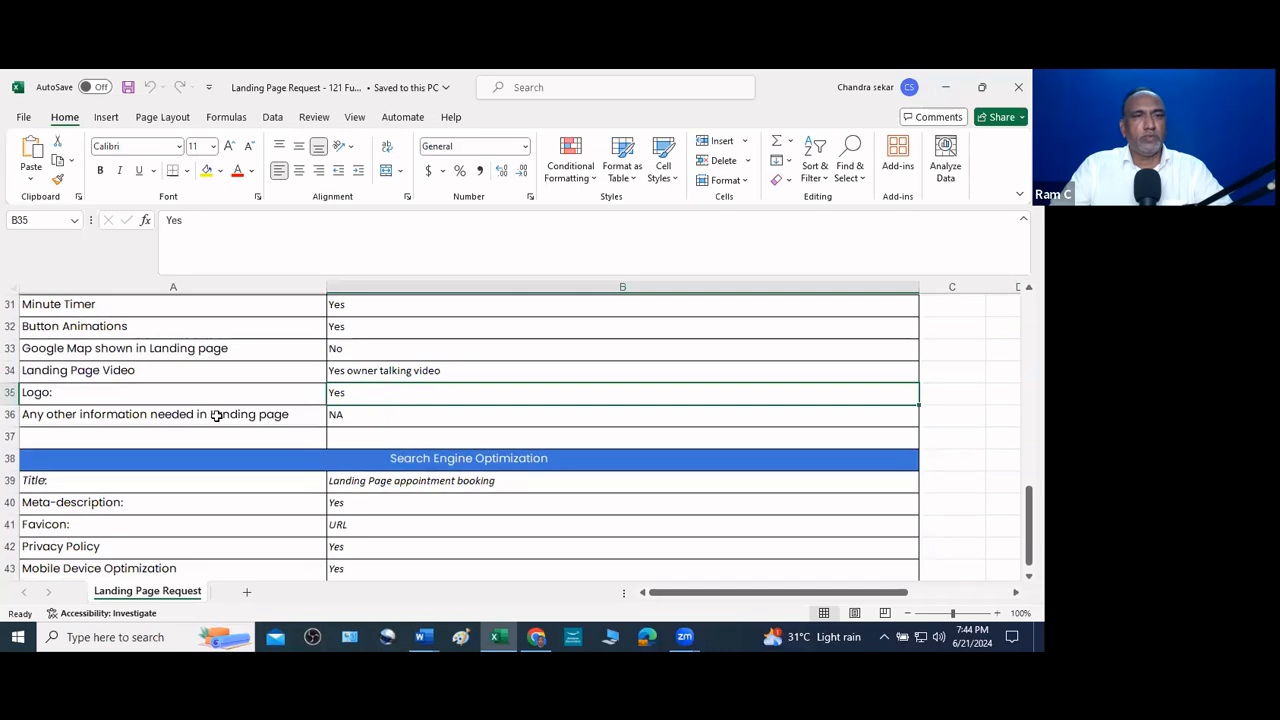
left_click(394, 417)
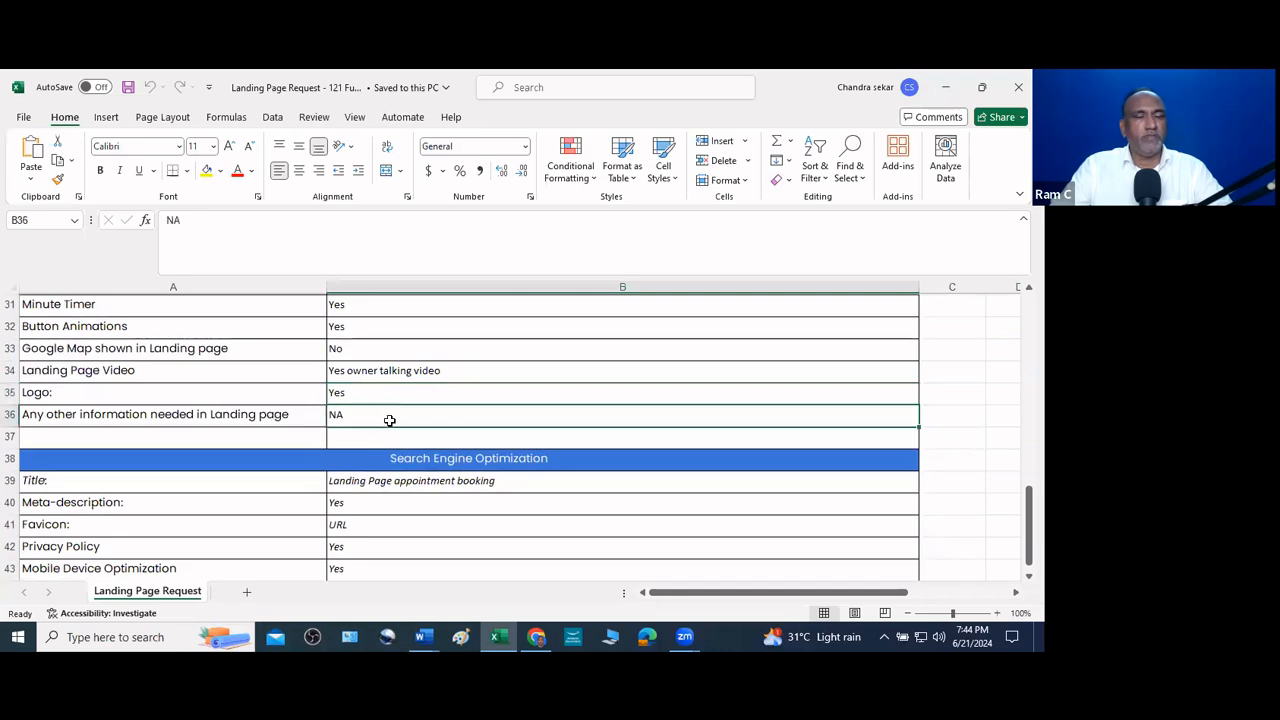
Examine the Search Engine Optimization section from the title and meta-description through favicon, privacy policy and mobile device optimization
scroll(390, 421, "down", 1)
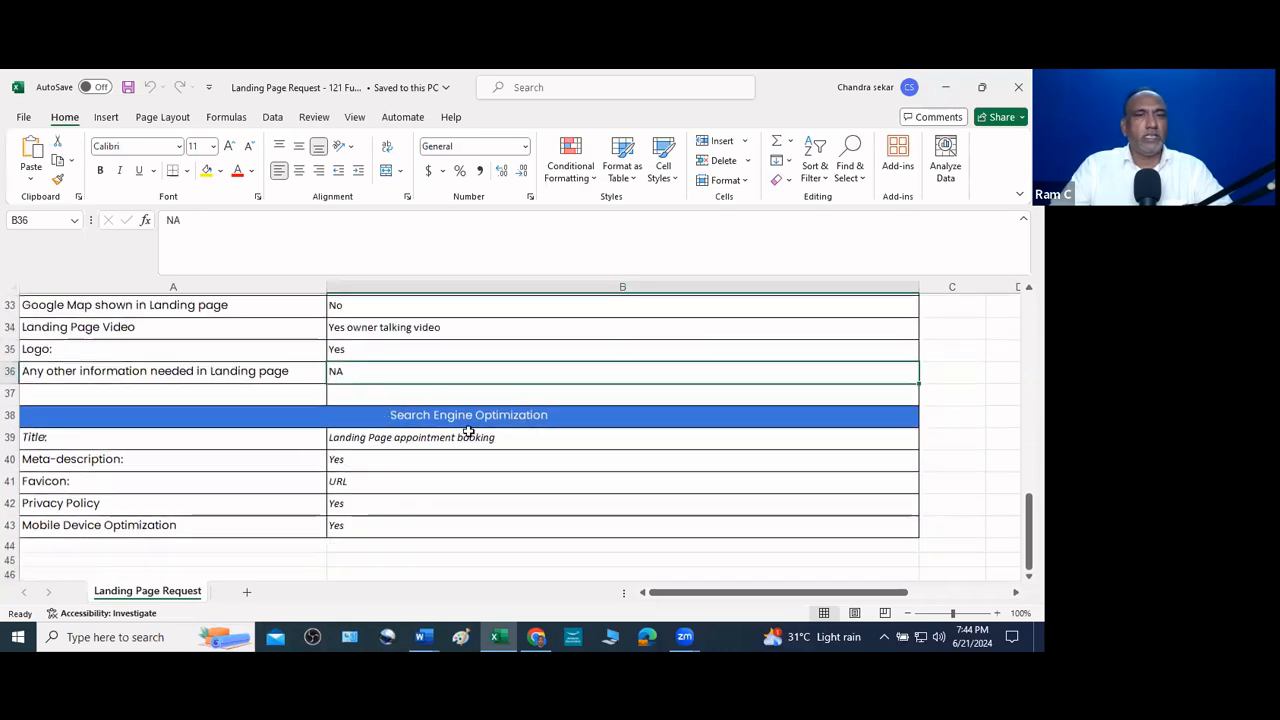
left_click(160, 437)
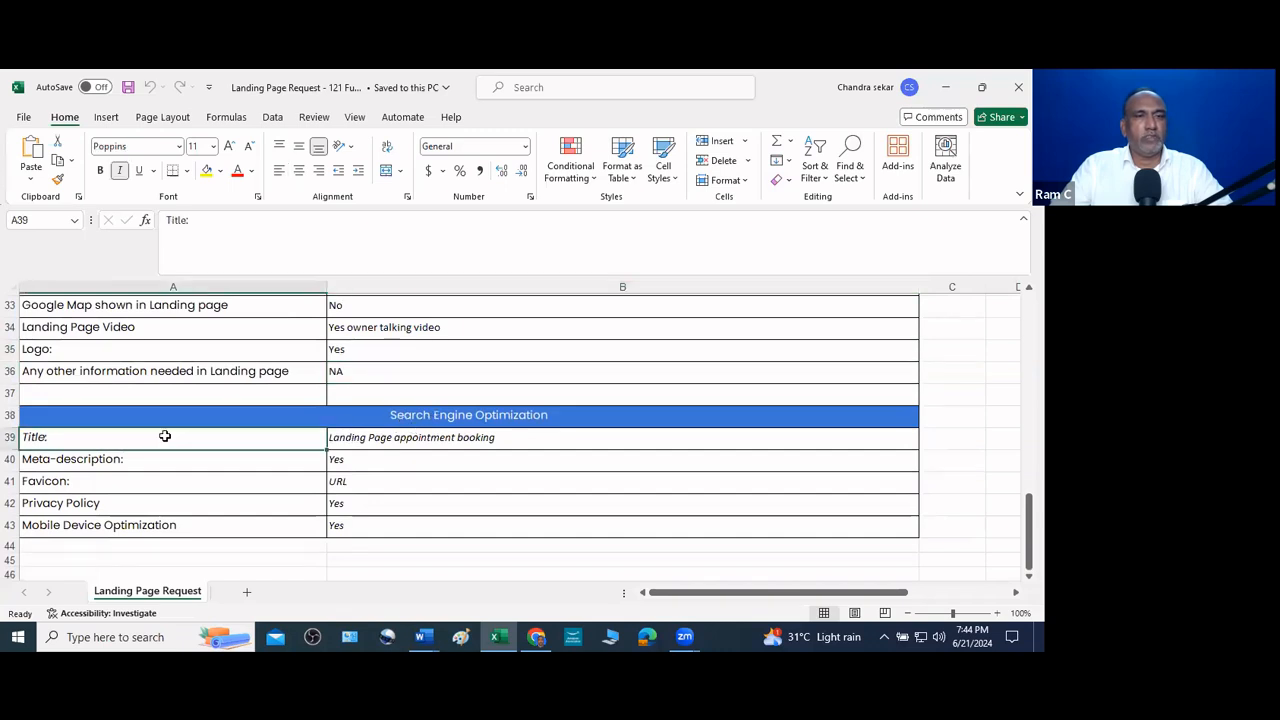
left_click(388, 442)
left_click(168, 458)
left_click(382, 464)
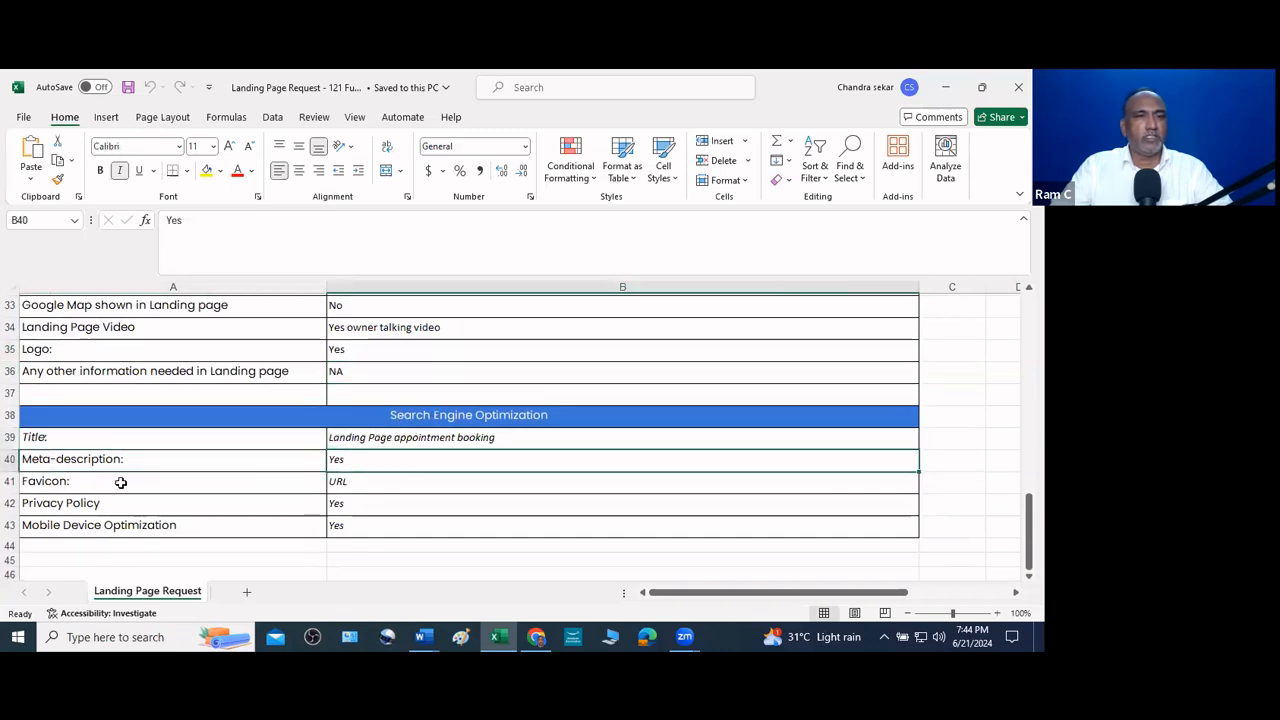
left_click(120, 483)
left_click(340, 486)
left_click(116, 504)
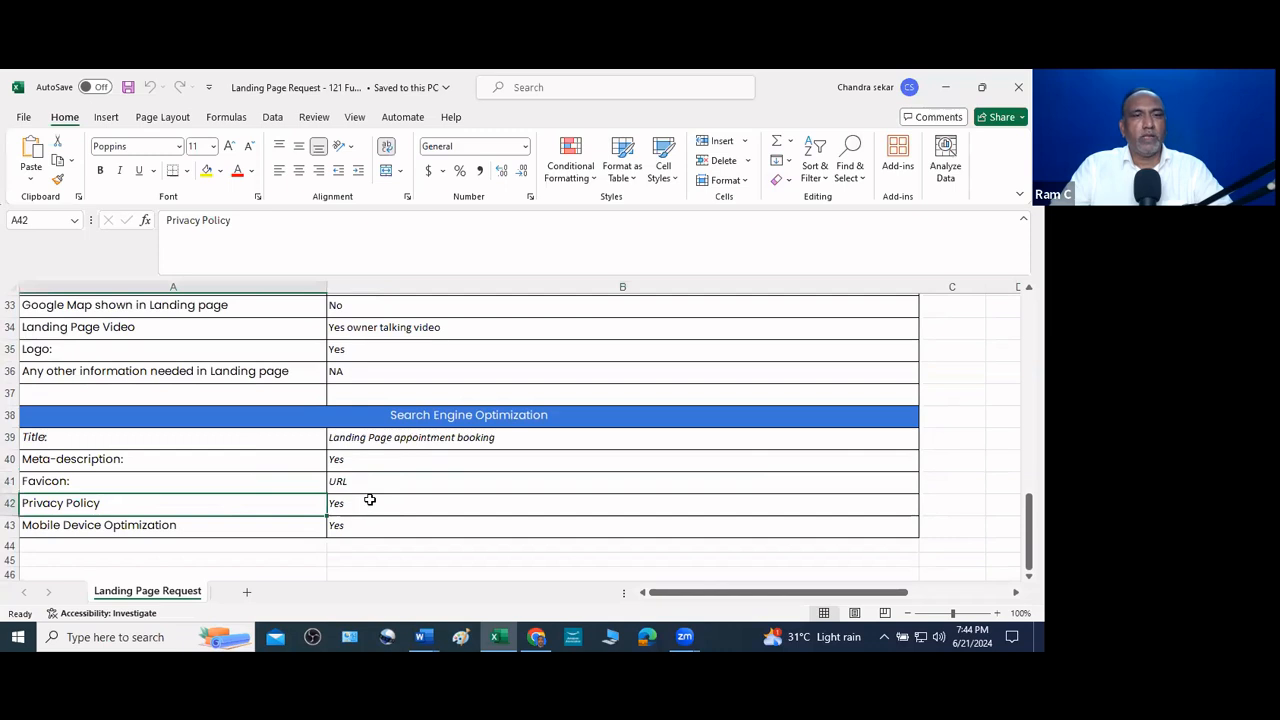
left_click(369, 500)
left_click(135, 522)
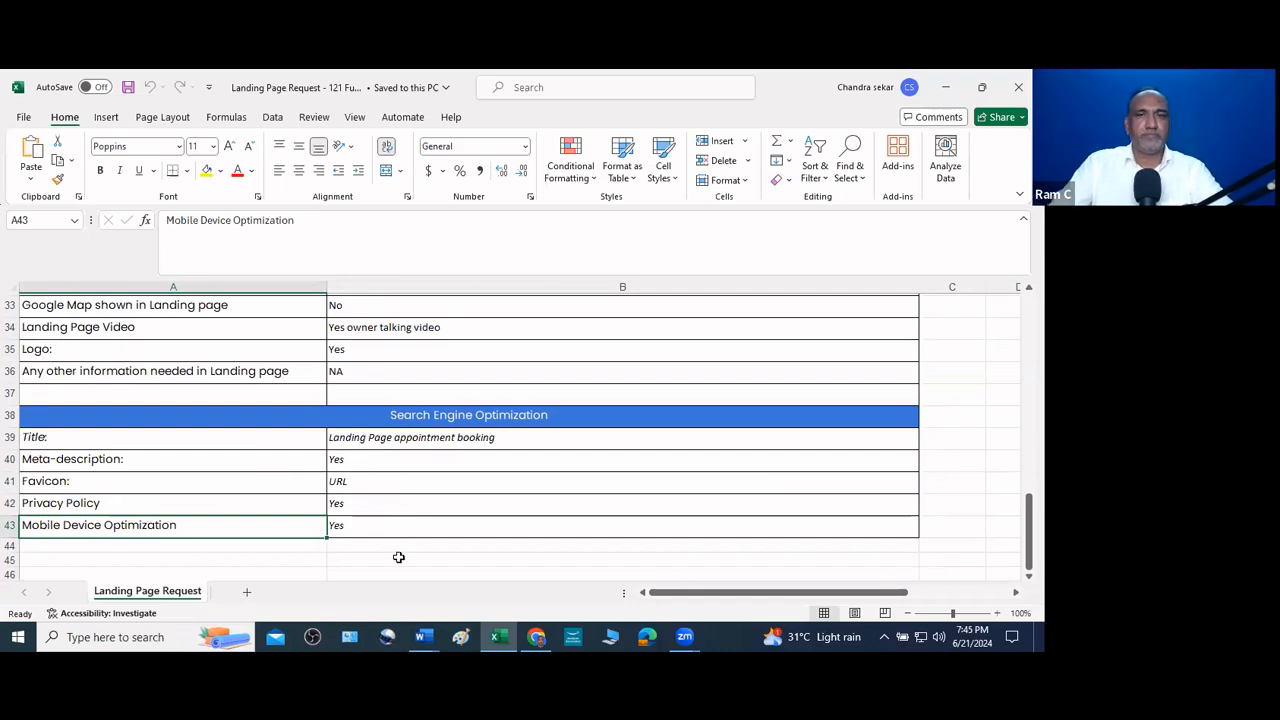
Switch to the WorkFlowy outline in Chrome and collapse the Funnel Types and Landing Page Check List items
key("alt+Tab")
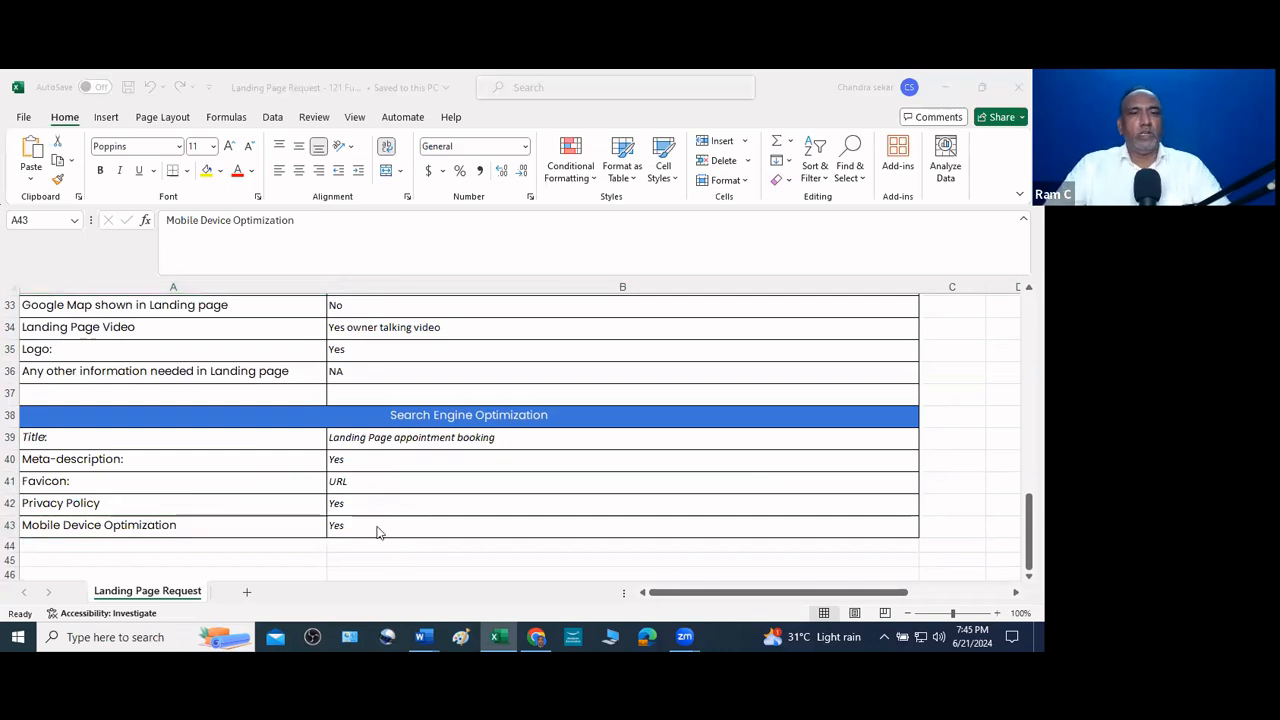
left_click(536, 636)
scroll(292, 266, "up", 3)
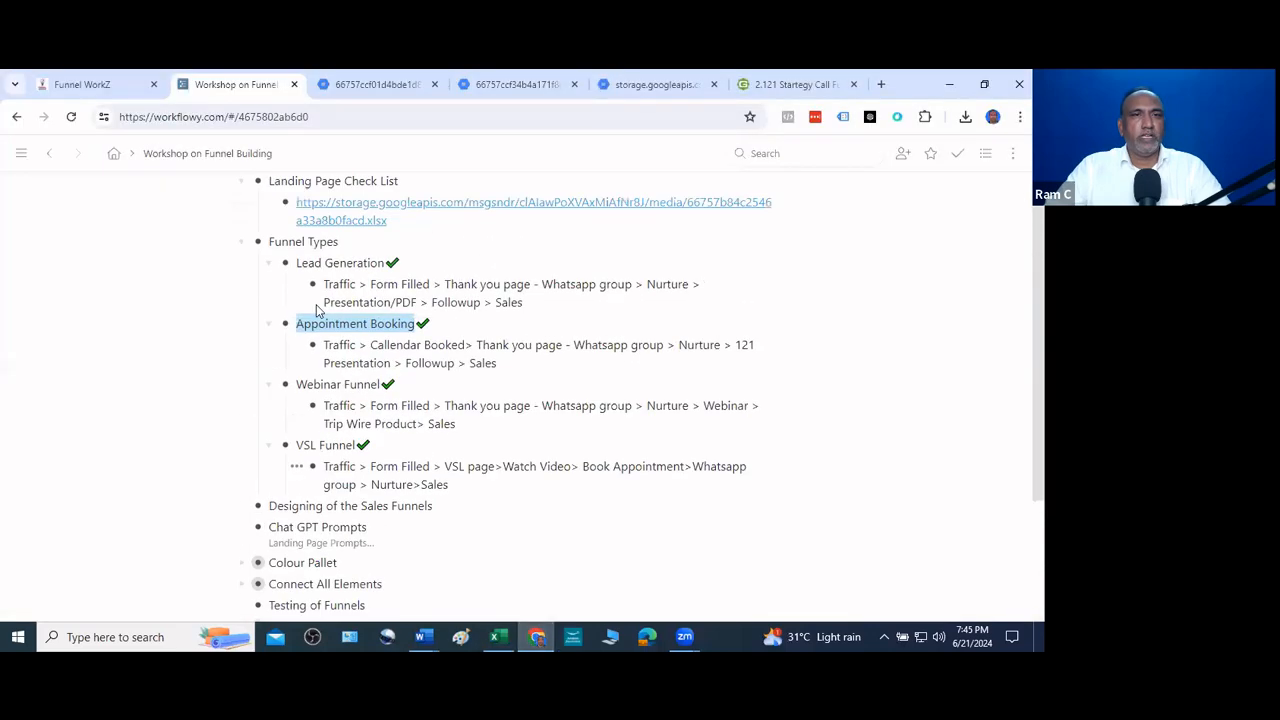
left_click(241, 243)
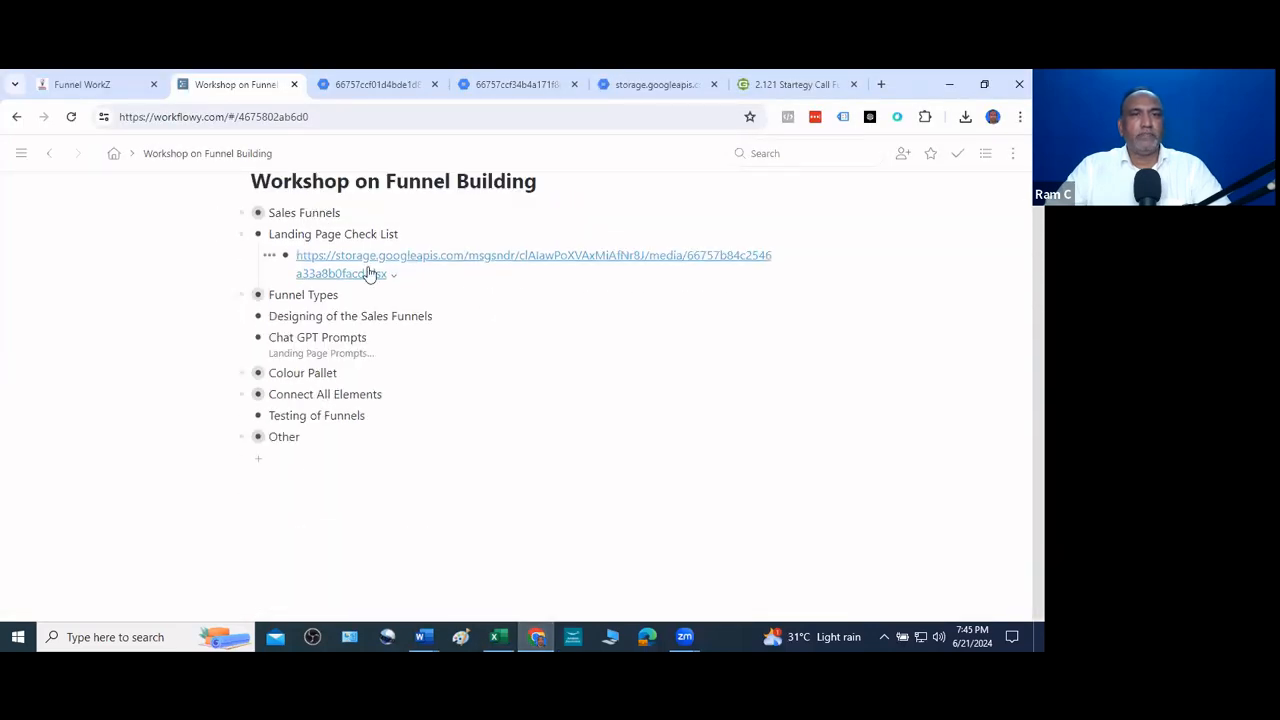
left_click(242, 275)
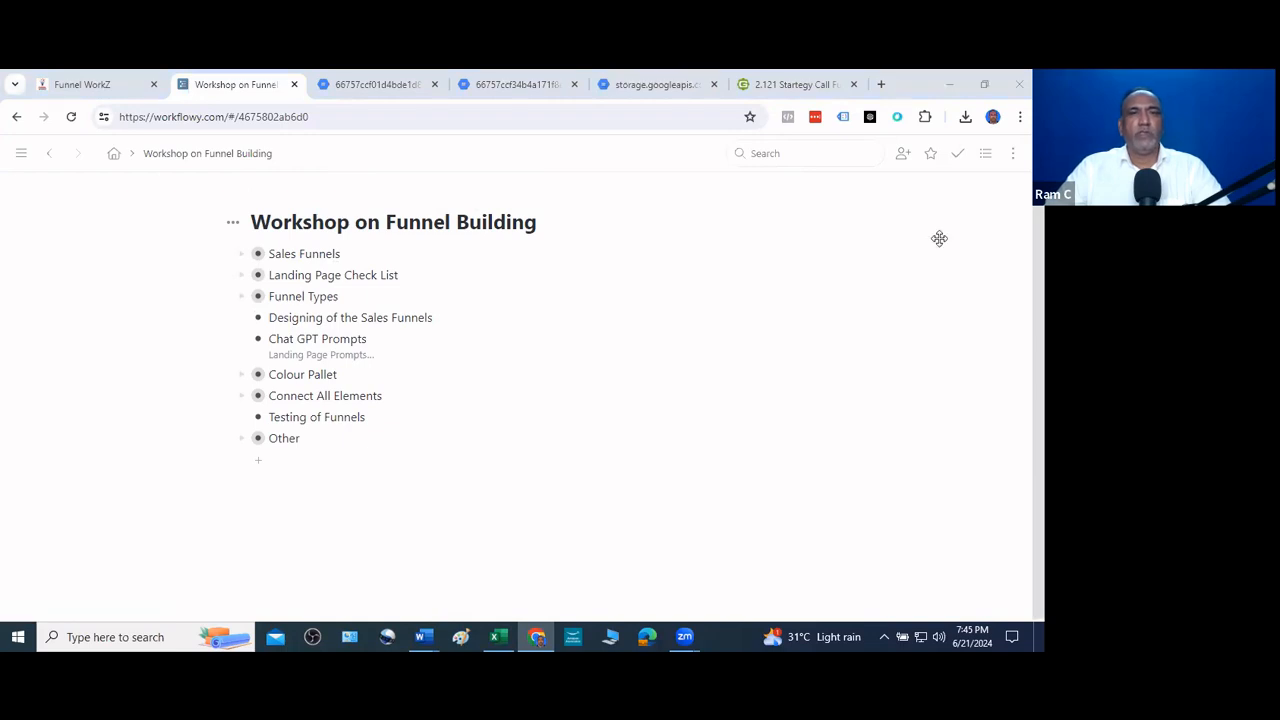
Switch to Funnel WorkZ and open the funnel folder "#1. Original (Keep this Original as Back-up - Duplicate and use it)"
left_click(72, 84)
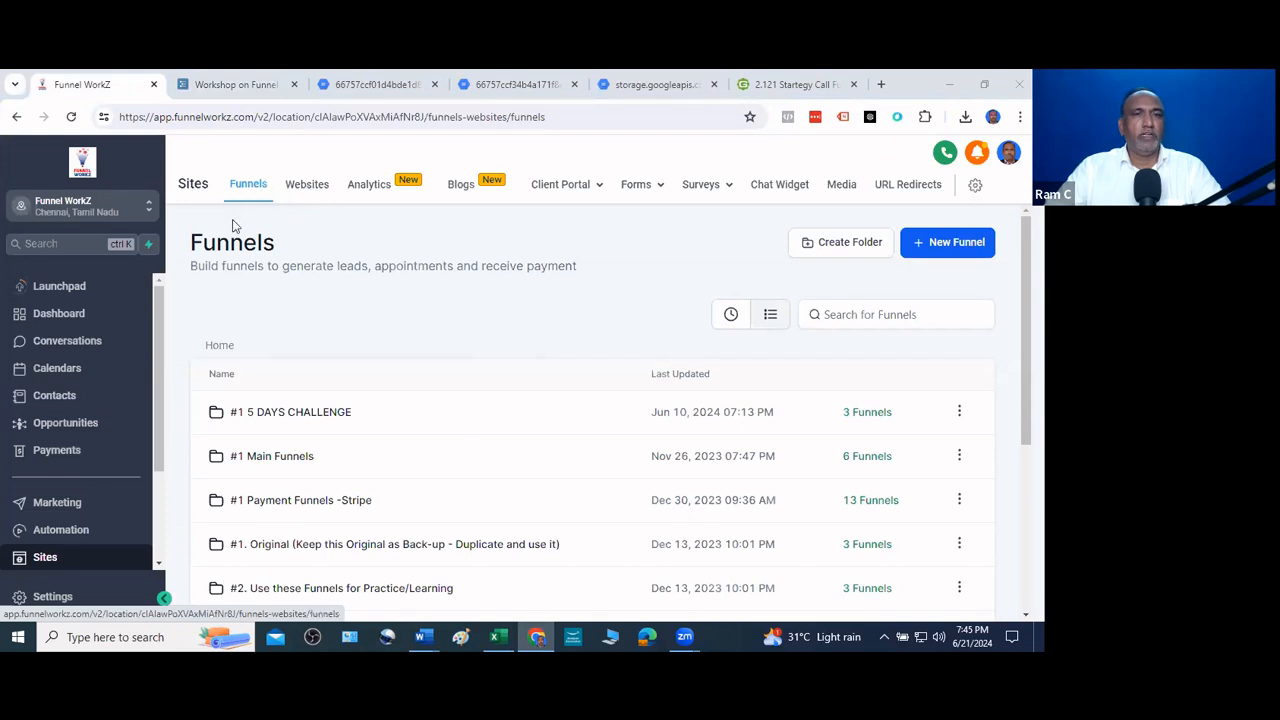
scroll(294, 331, "down", 2)
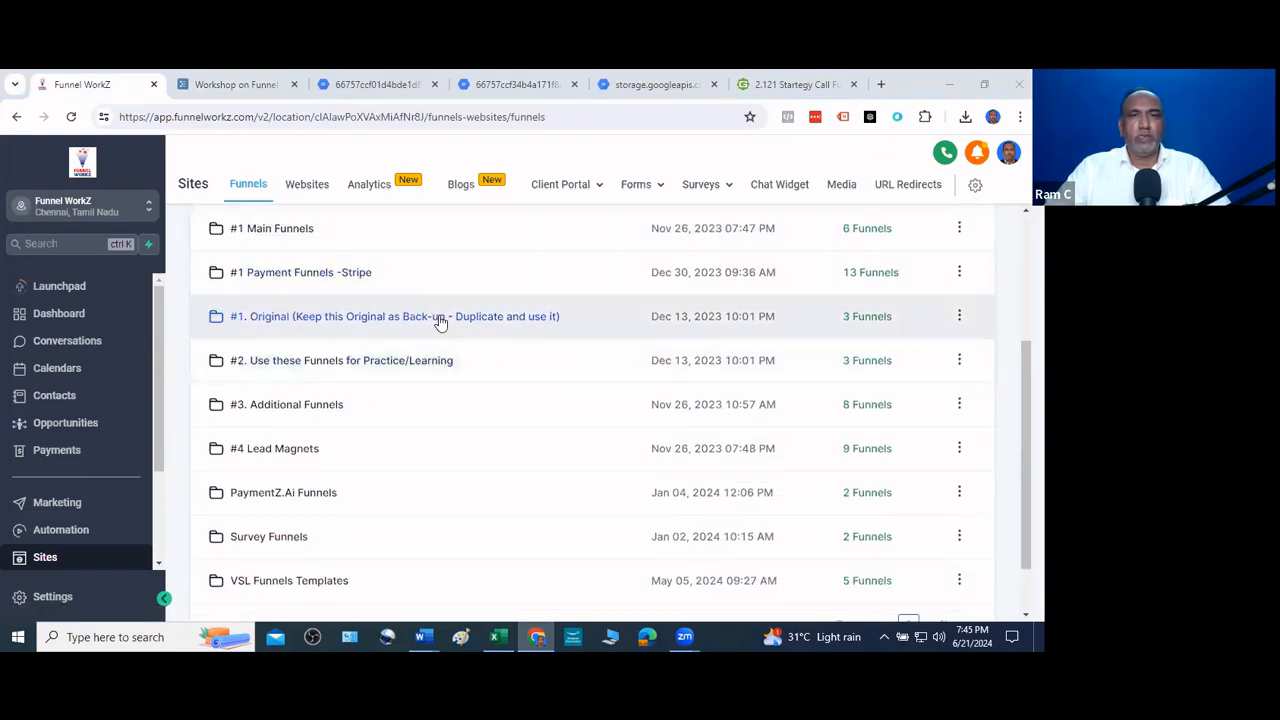
left_click(478, 320)
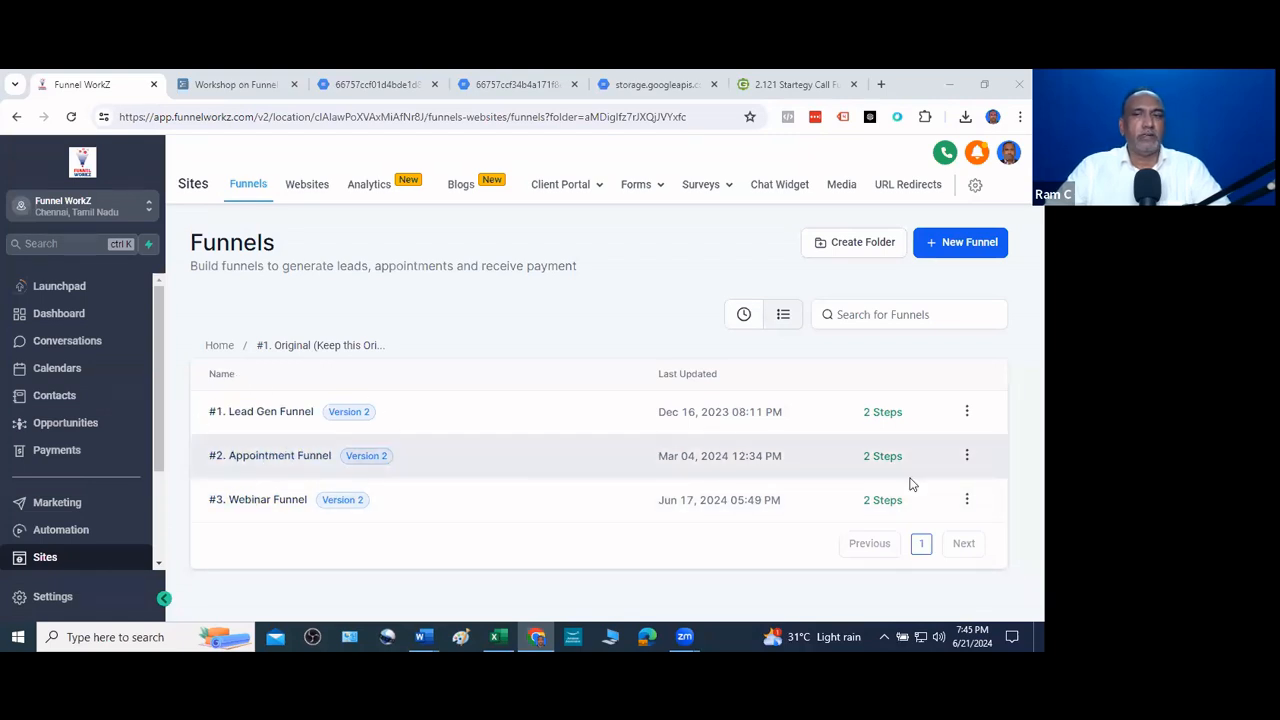
Clone the #2. Appointment Funnel under the name "#2. Appointment Funnel 2024" and open the clone
left_click(966, 455)
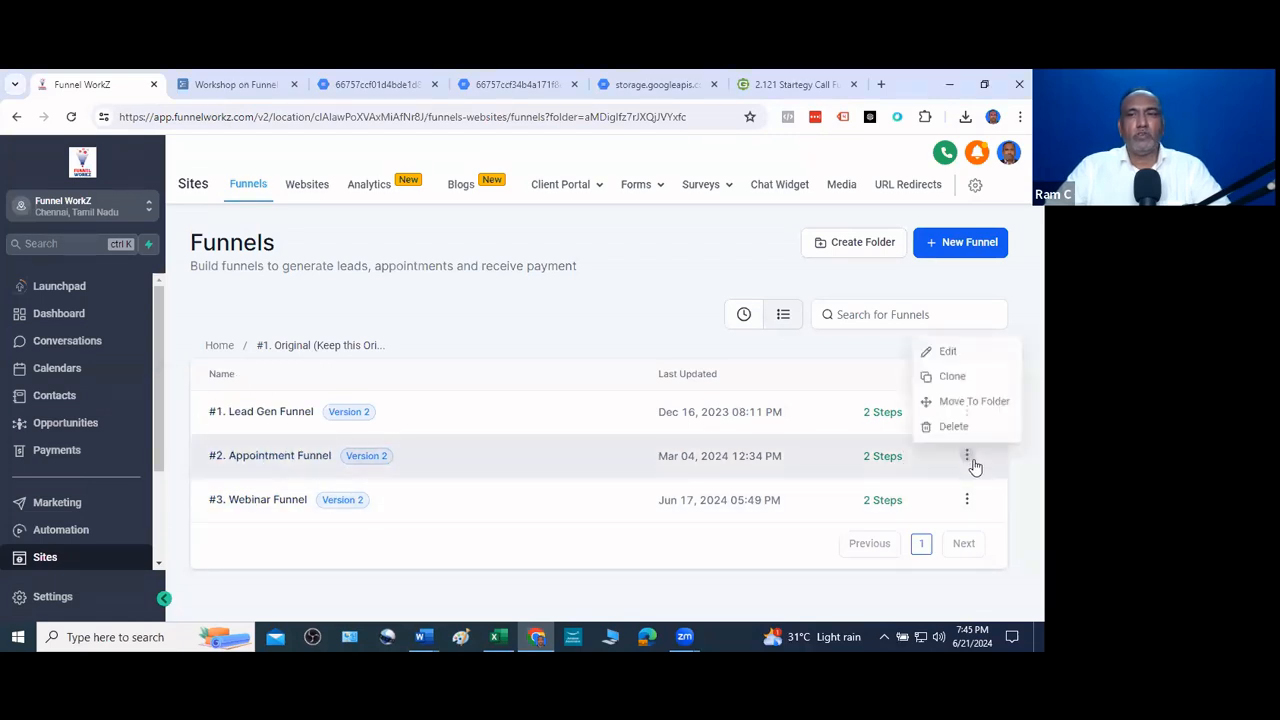
left_click(950, 378)
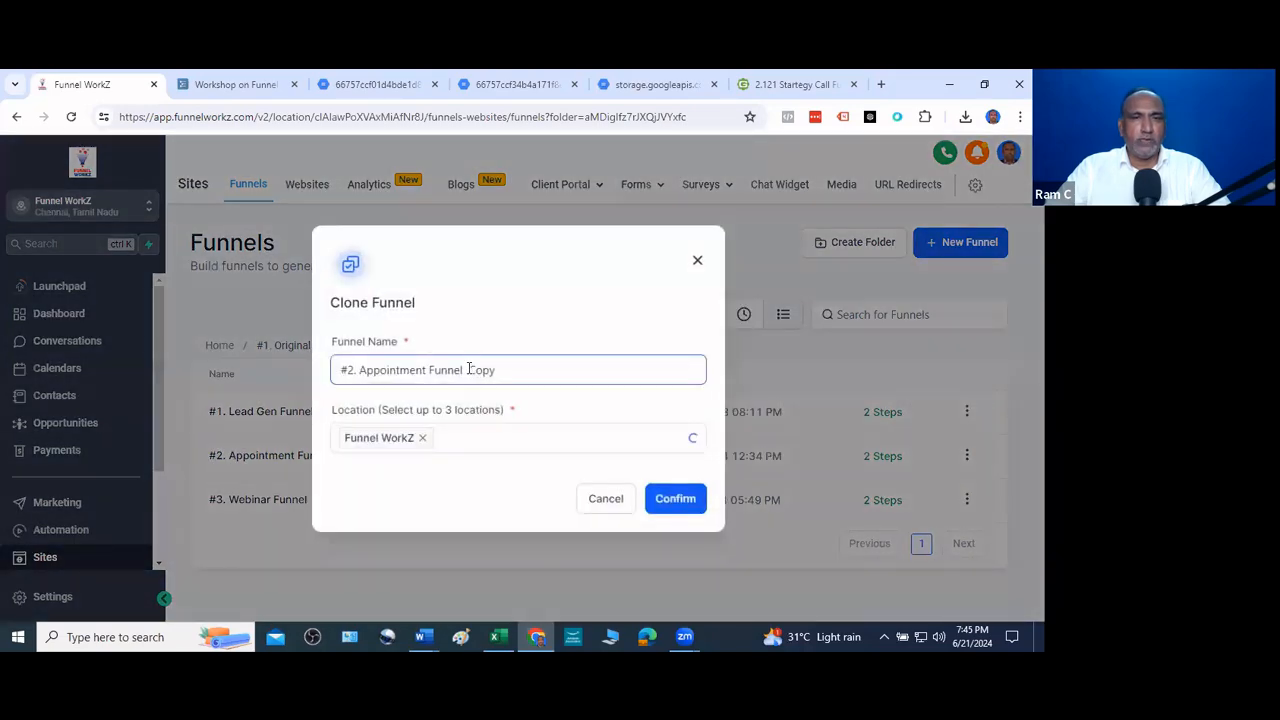
left_click_drag(469, 369, 548, 368)
type("2024")
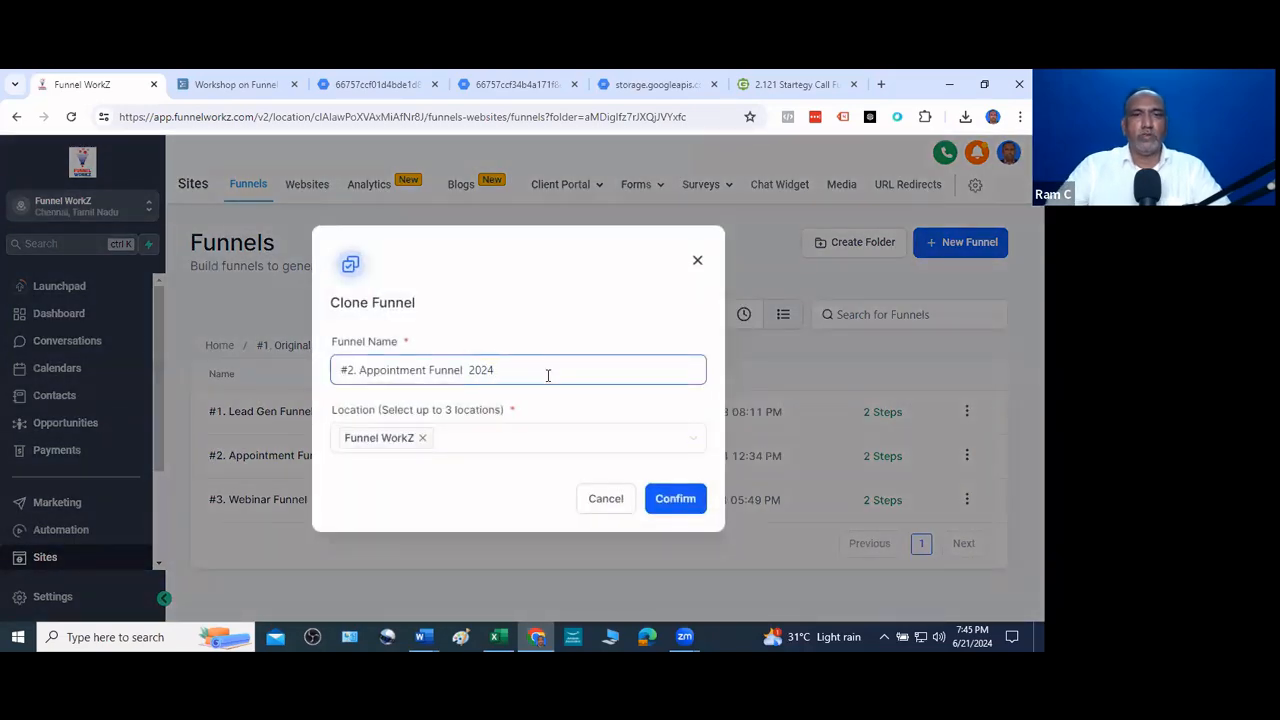
left_click(677, 498)
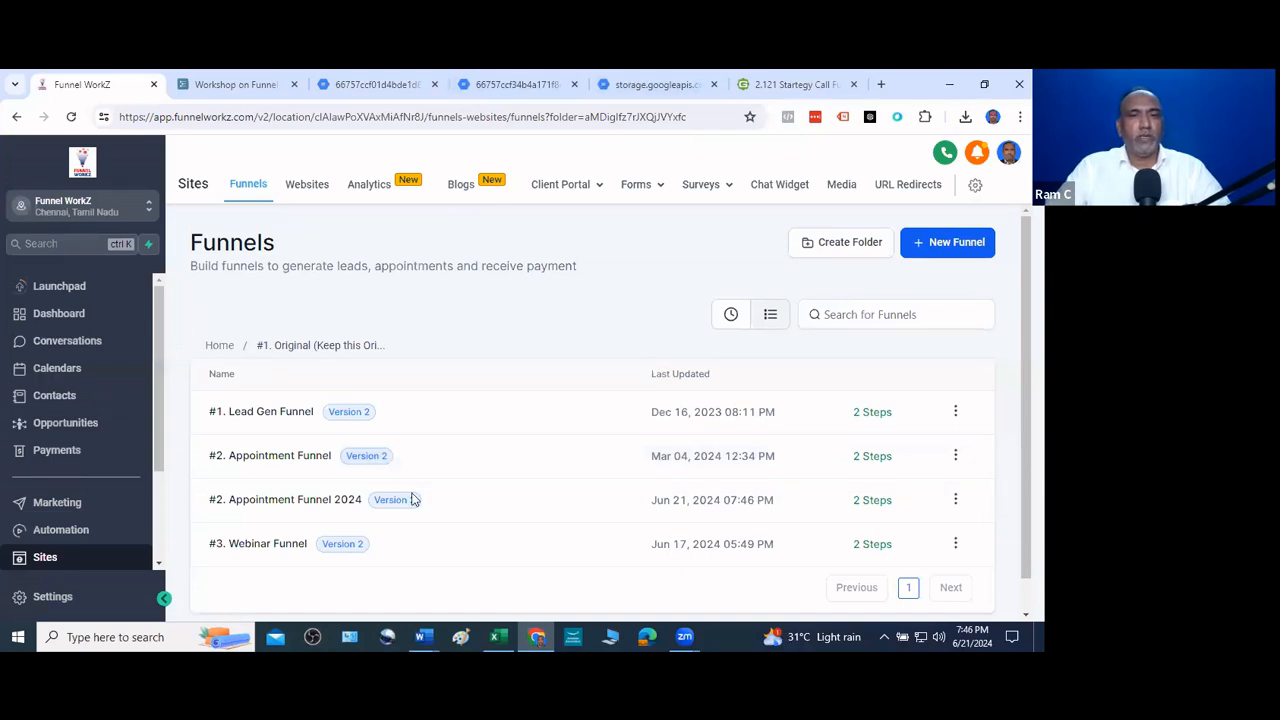
left_click(329, 503)
left_click(291, 500)
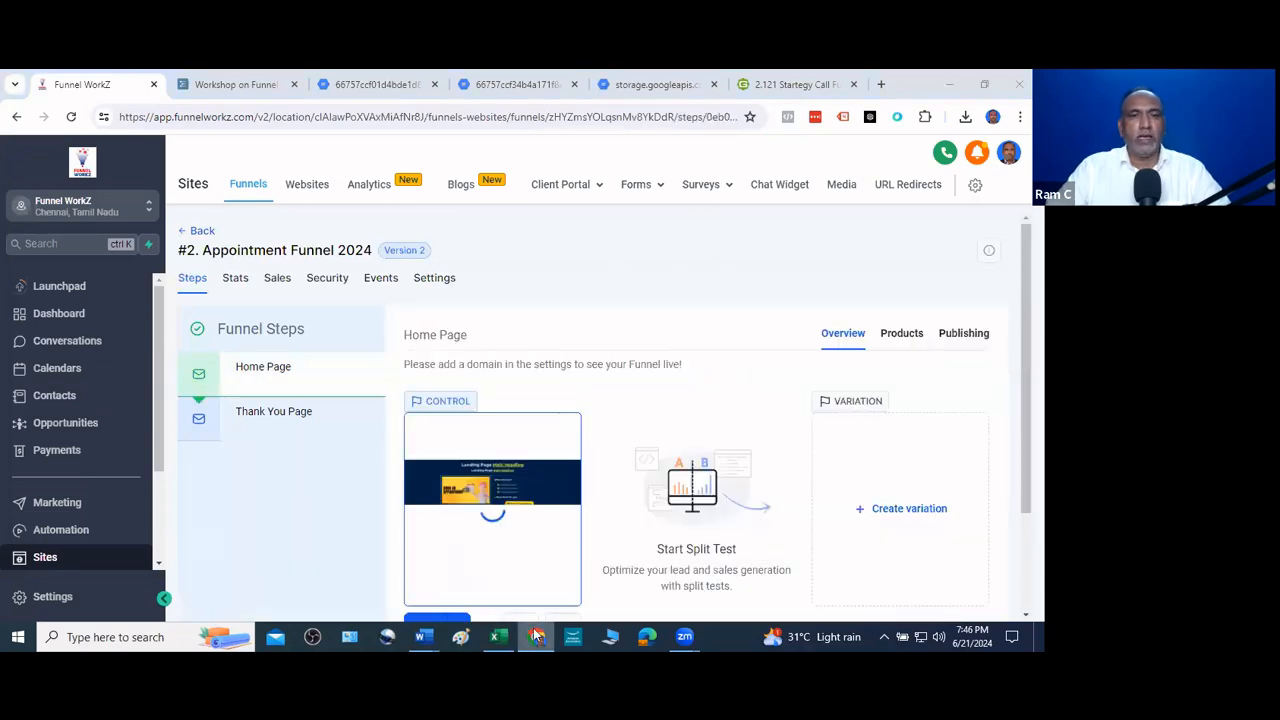
Glance at the Landing Page Request workbook in Excel and return to the Workshop on Funnel Building outline in WorkFlowy
left_click(498, 636)
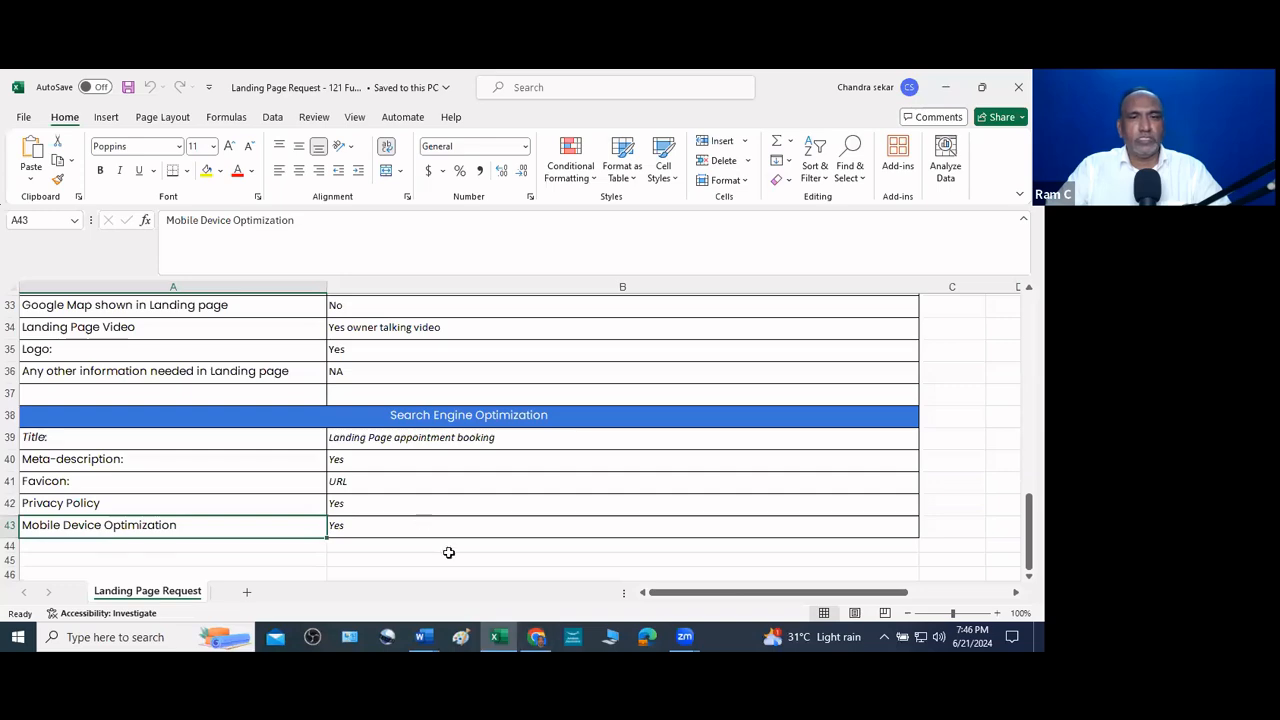
left_click(536, 636)
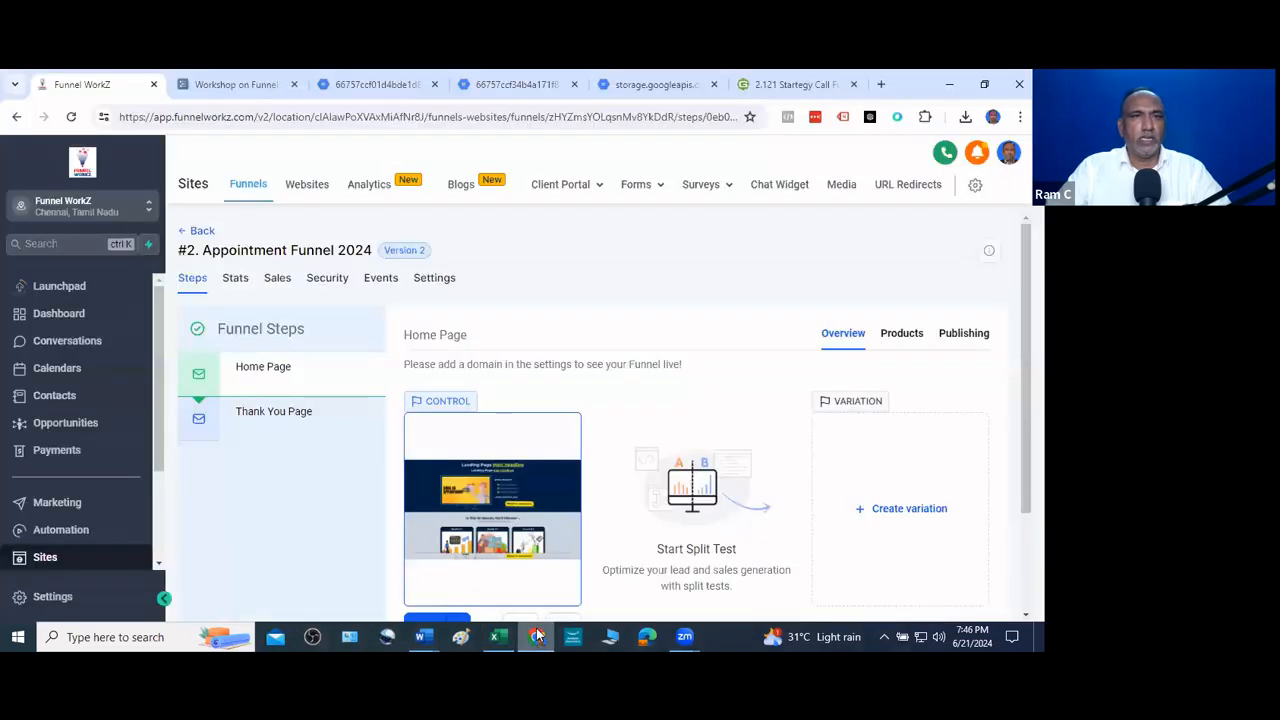
left_click(237, 85)
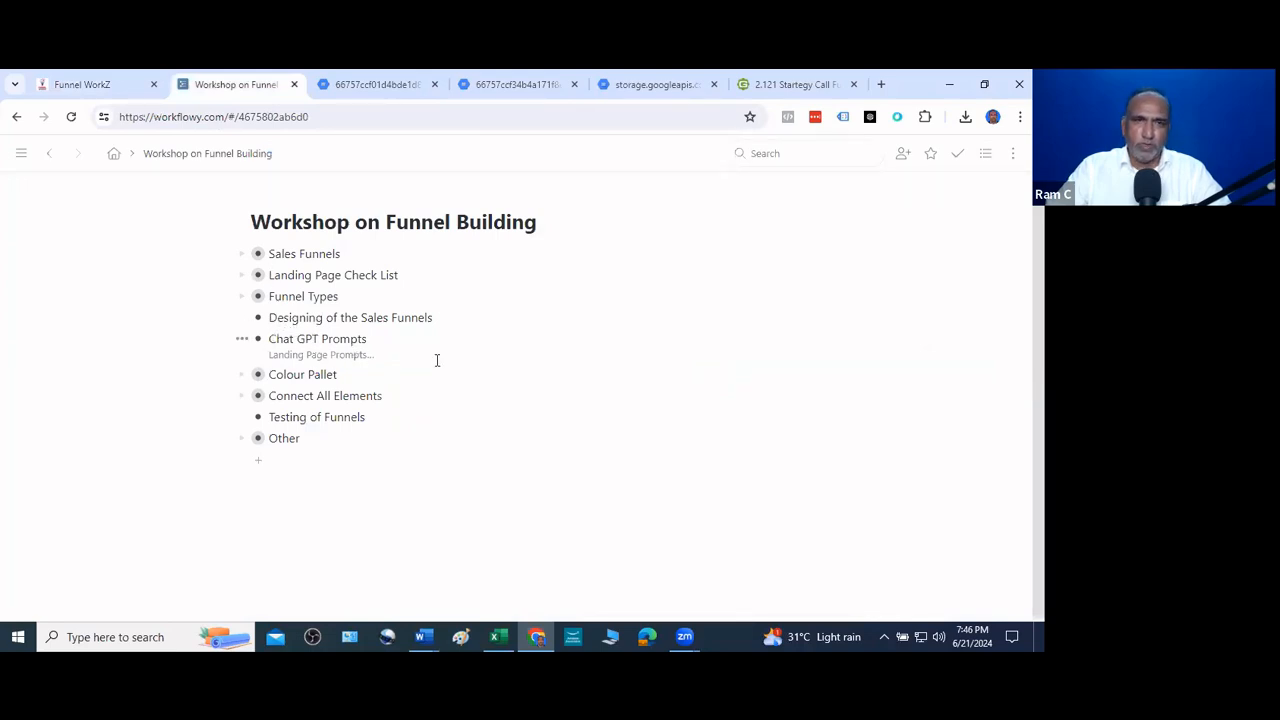
Expand the Colour Pallet and Connect All Elements items in the Workshop on Funnel Building outline
left_click(242, 376)
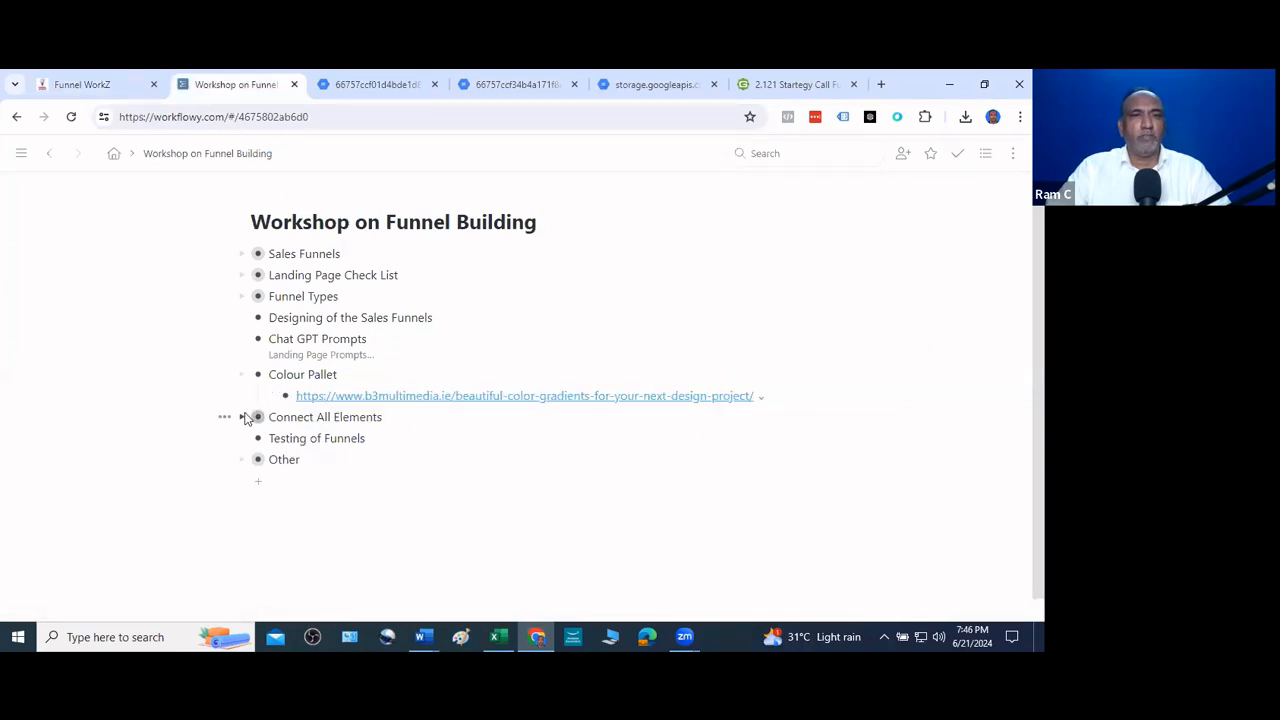
left_click(242, 417)
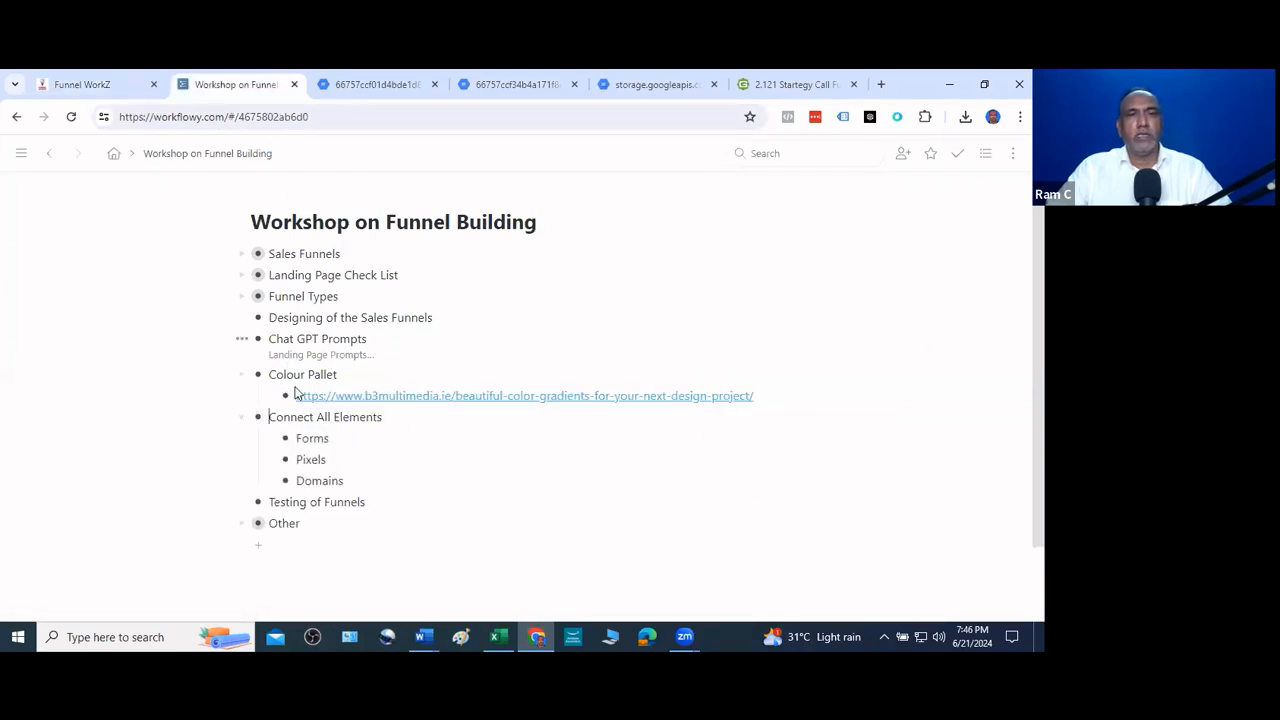
scroll(296, 393, "down", 1)
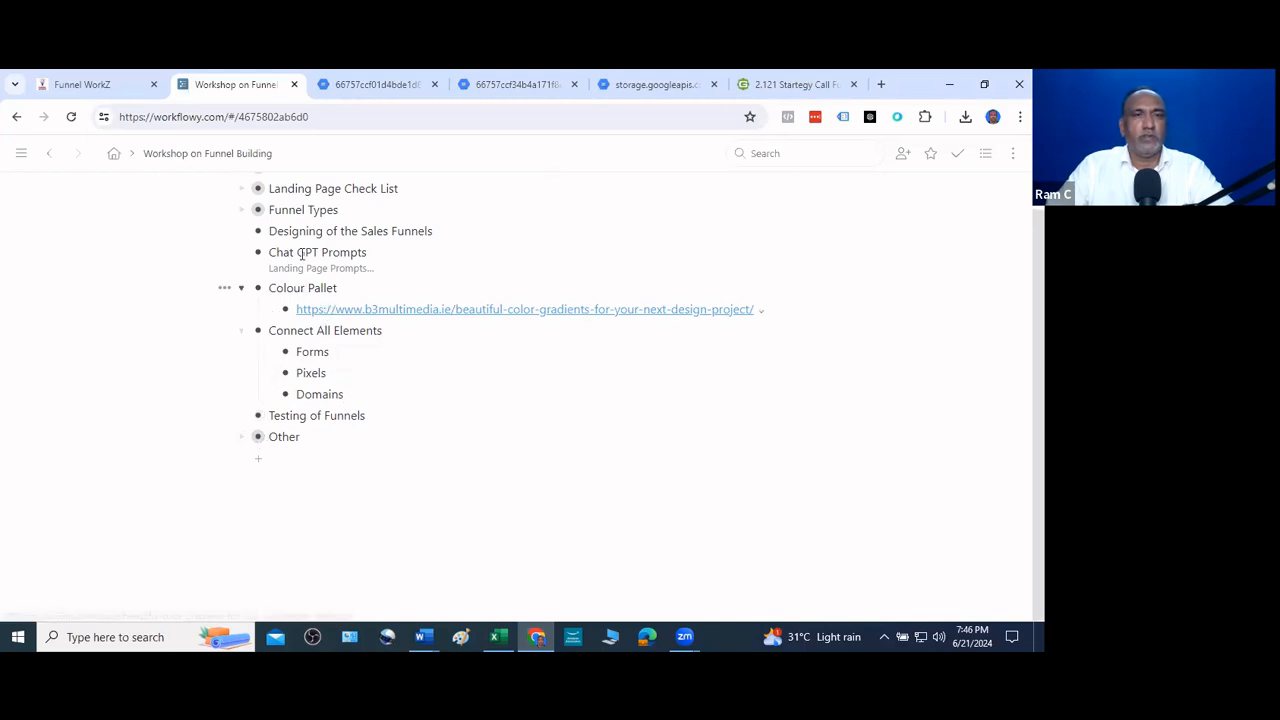
Switch to Funnel WorkZ, open the funnel's Home Page in the page editor and close the Section settings
left_click(75, 84)
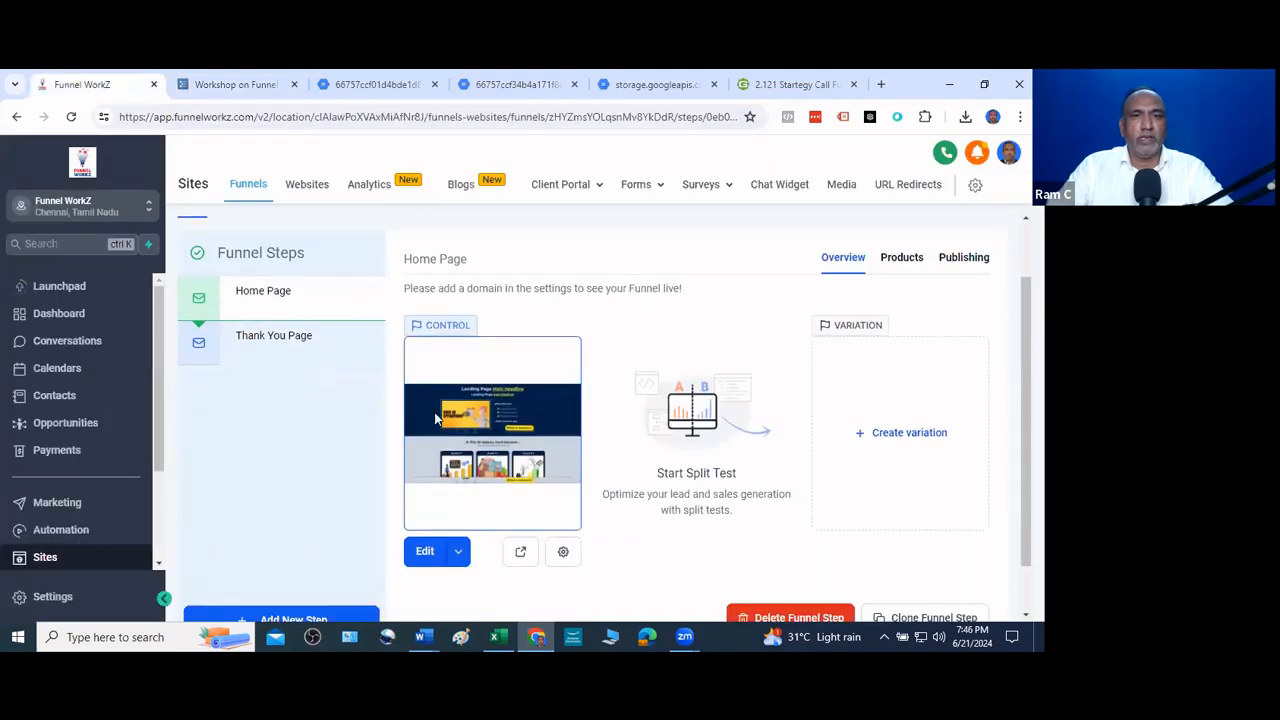
scroll(280, 300, "down", 1)
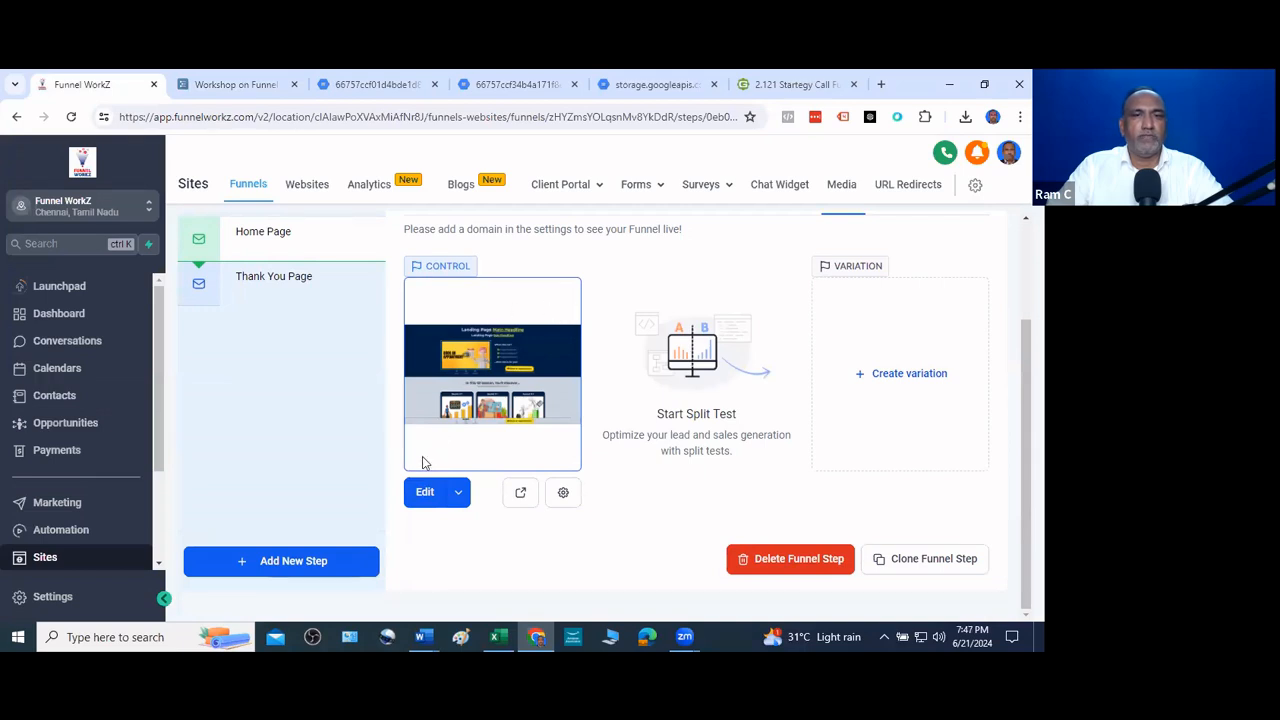
left_click(425, 492)
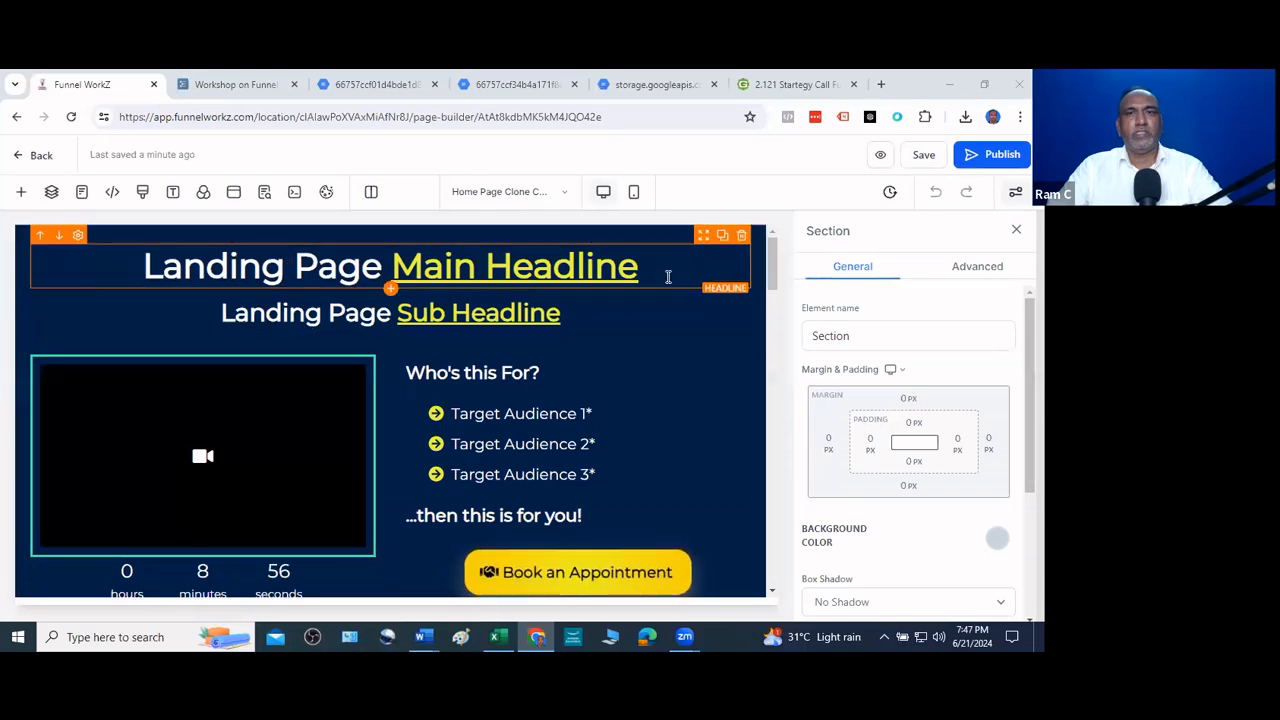
left_click(1016, 230)
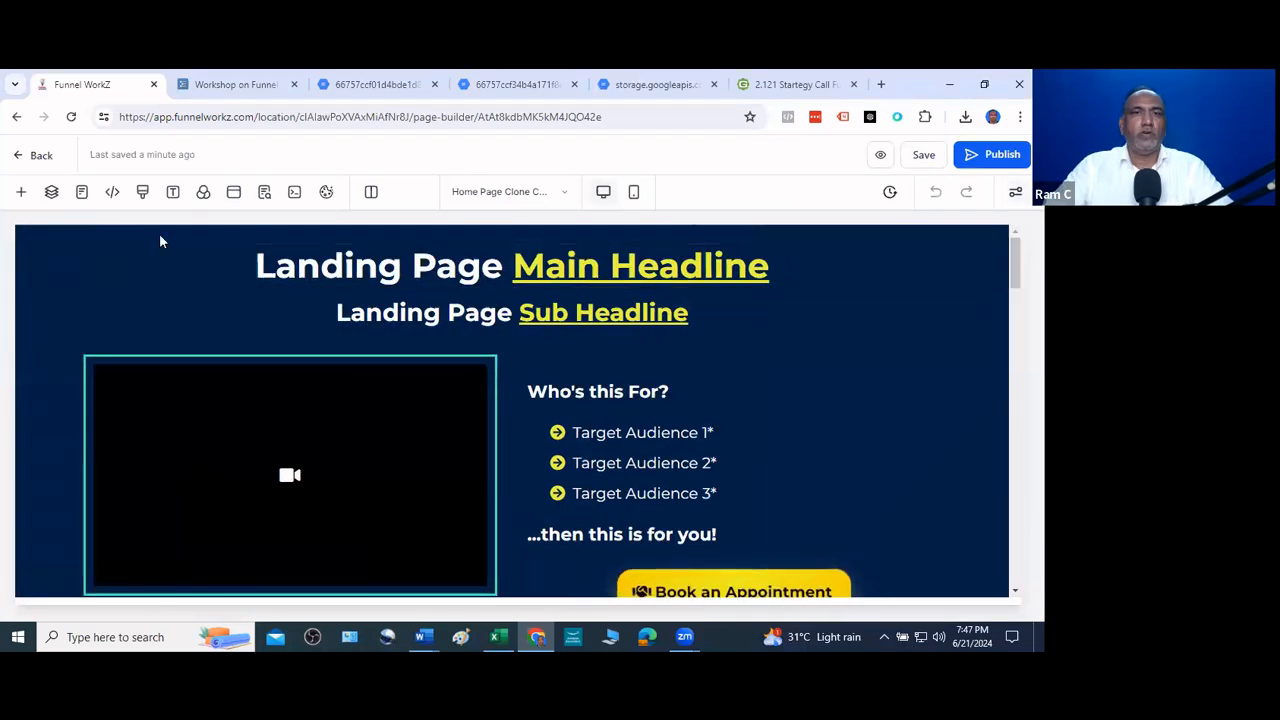
Review the landing page from the main headline through the appointment button and three secrets to the coach section
scroll(400, 366, "down", 3)
scroll(391, 343, "up", 2)
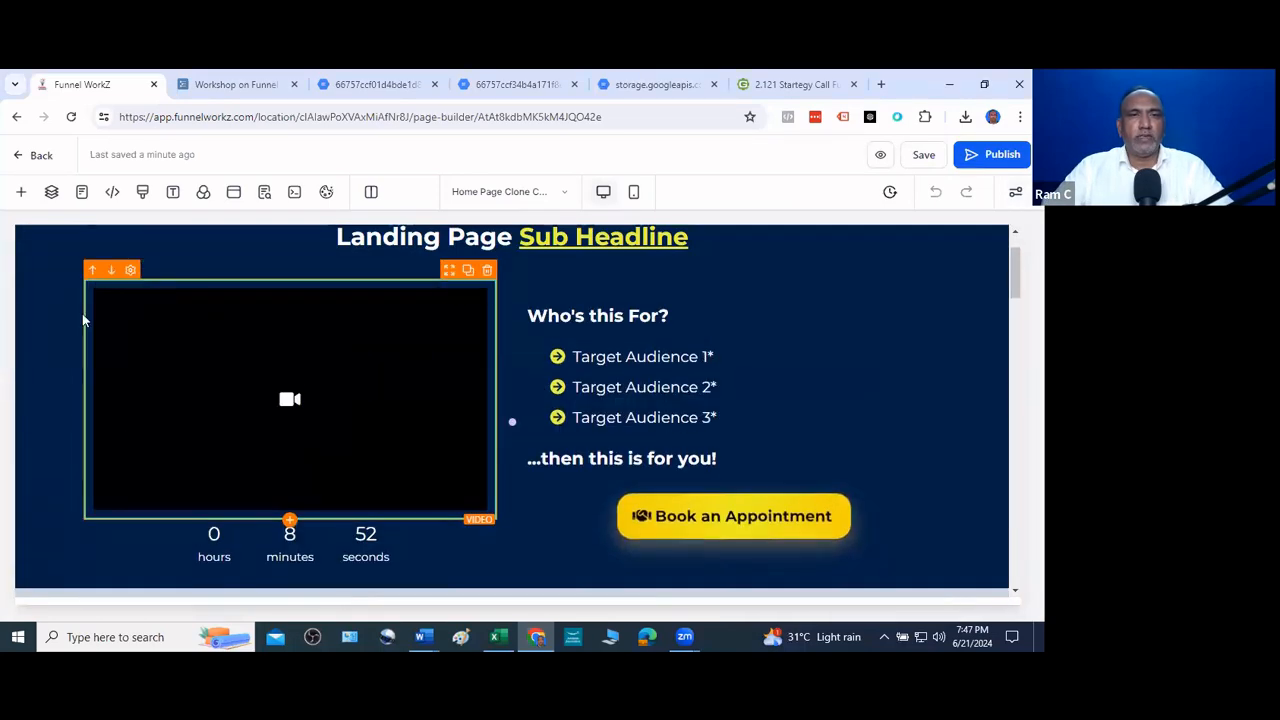
scroll(300, 330, "up", 1)
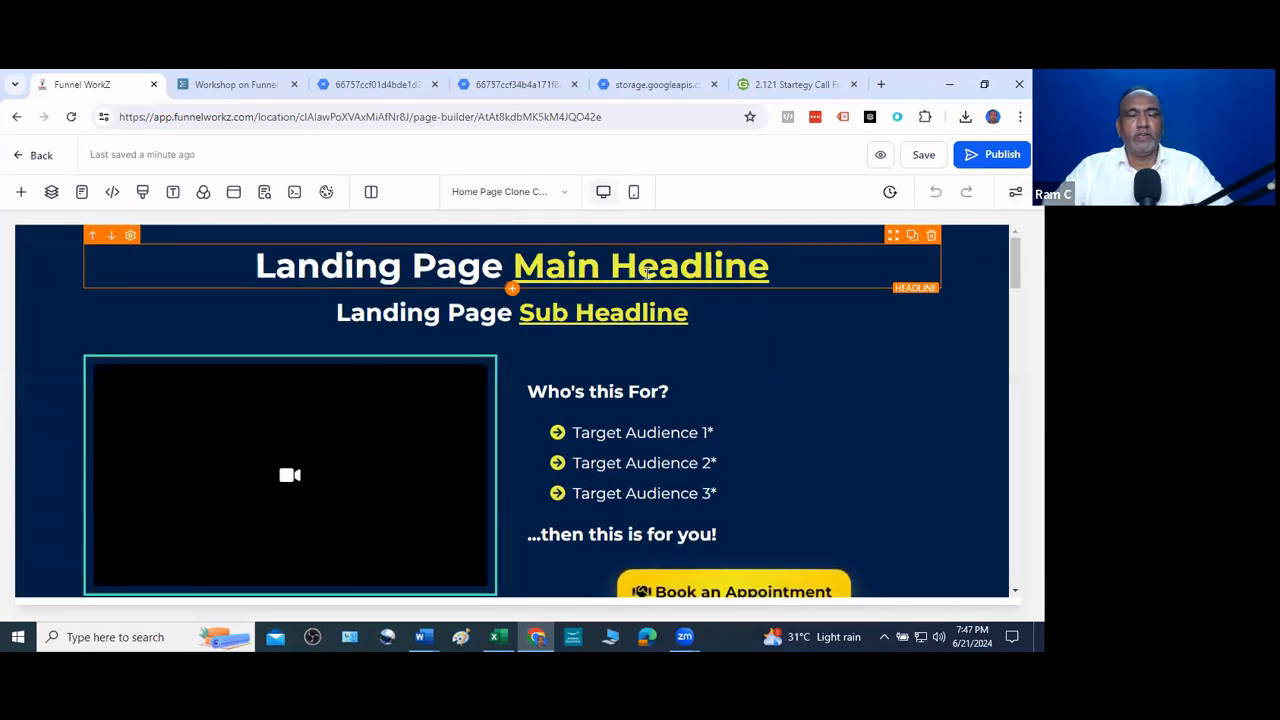
scroll(608, 373, "down", 1)
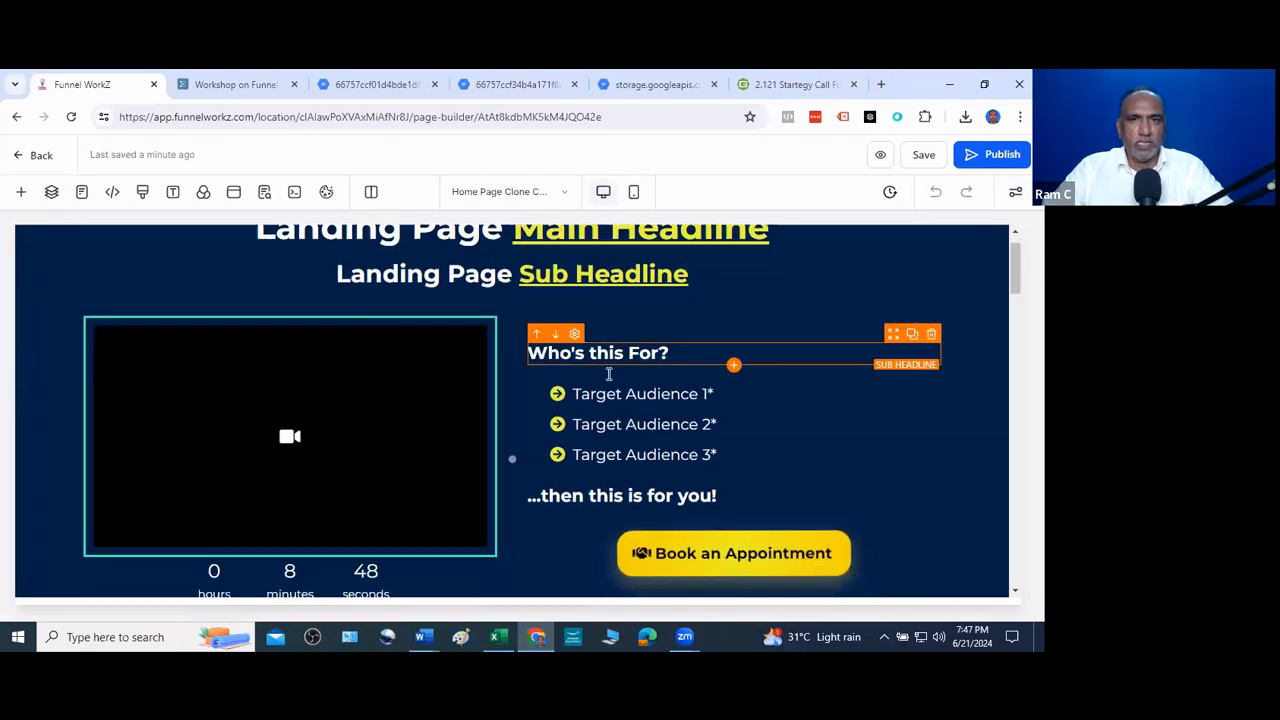
scroll(608, 373, "down", 1)
scroll(632, 375, "down", 2)
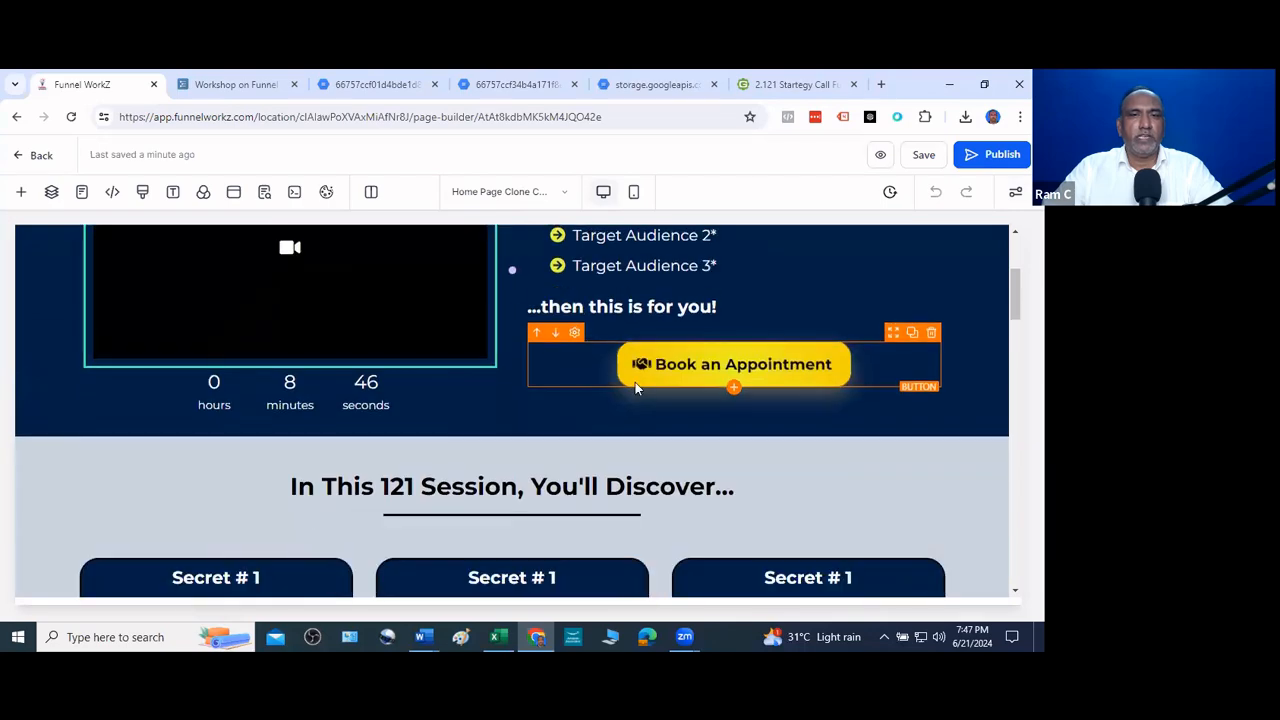
scroll(635, 388, "down", 3)
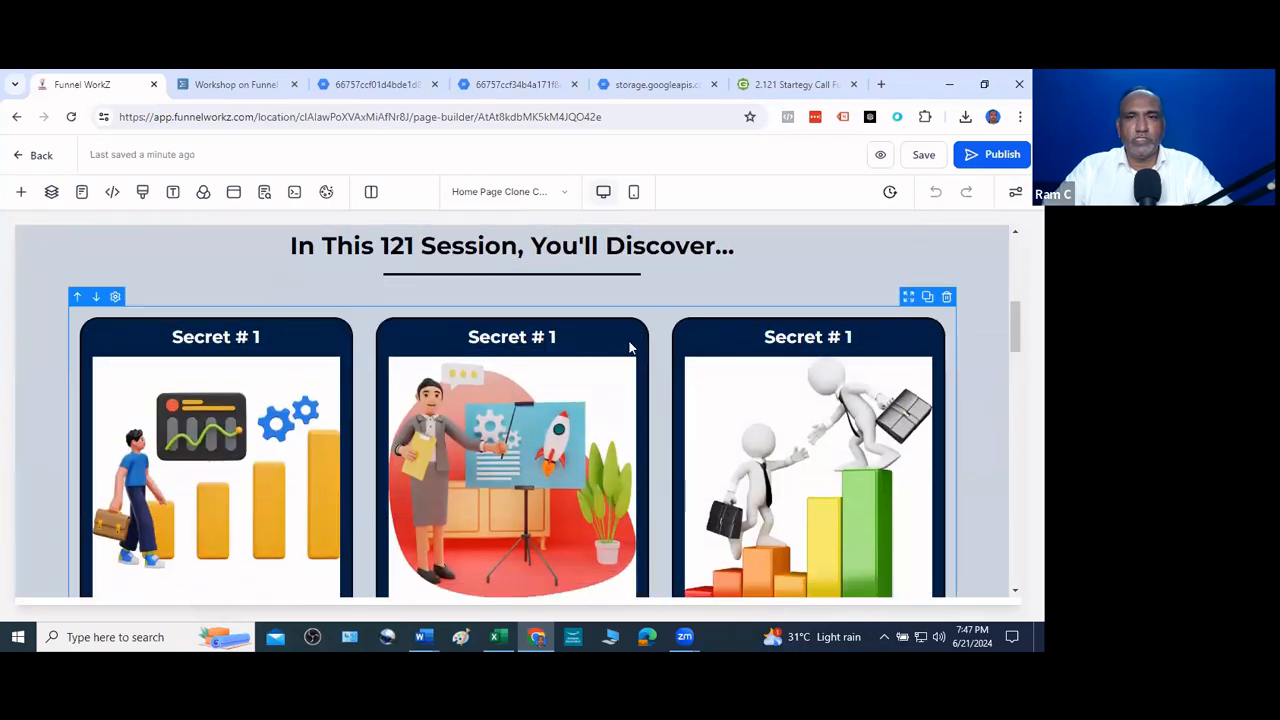
scroll(630, 347, "down", 2)
scroll(505, 368, "down", 2)
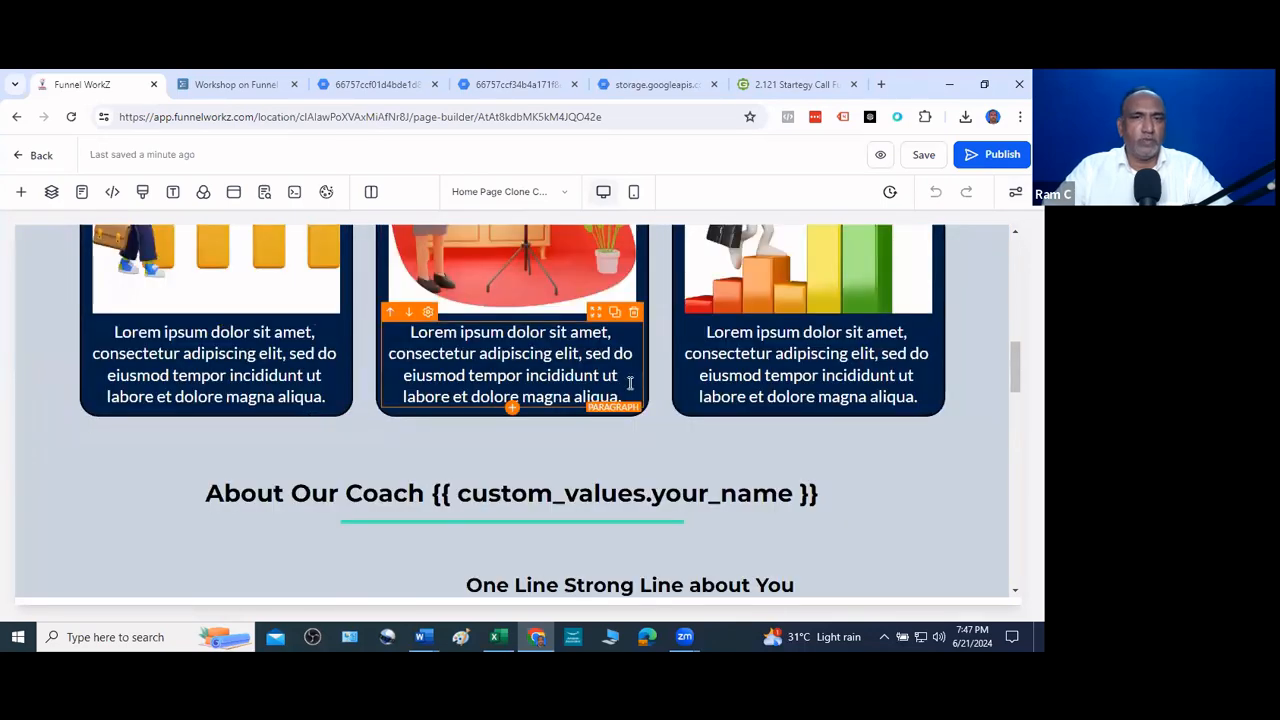
scroll(635, 375, "down", 4)
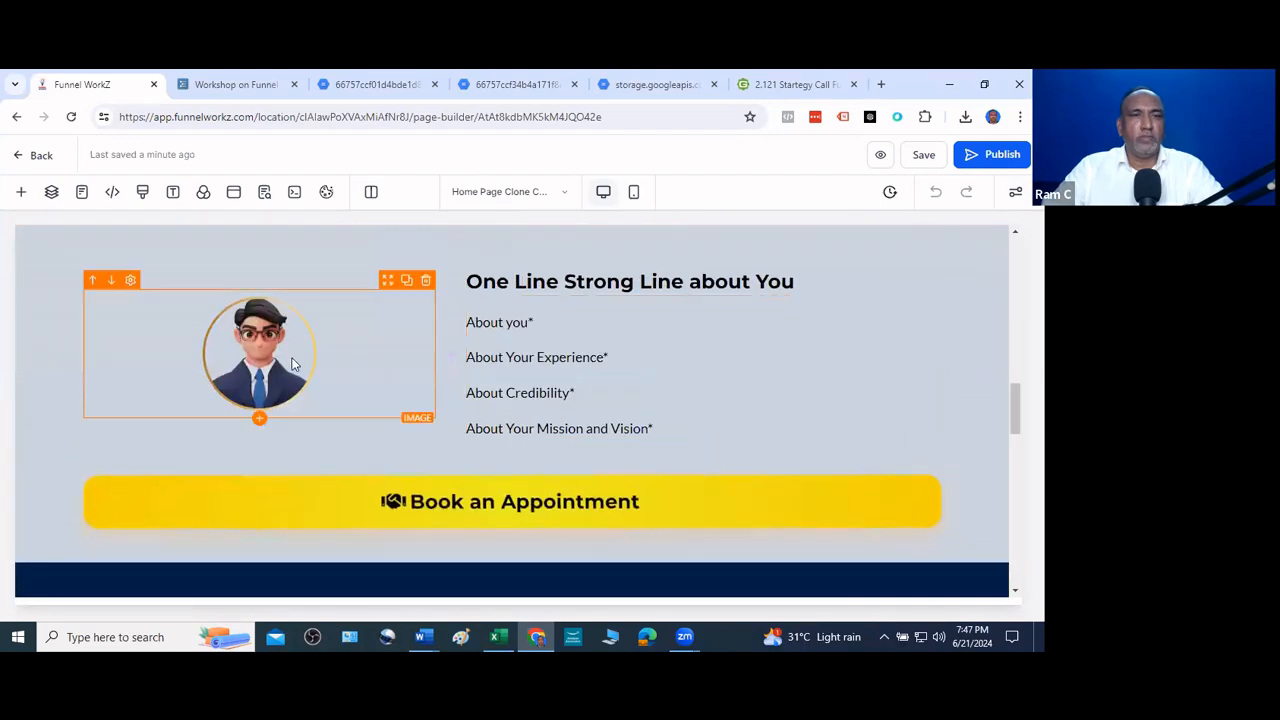
Clear the width of the coach portrait image beside "One Line Strong Line about You" and close its settings
scroll(872, 489, "down", 4)
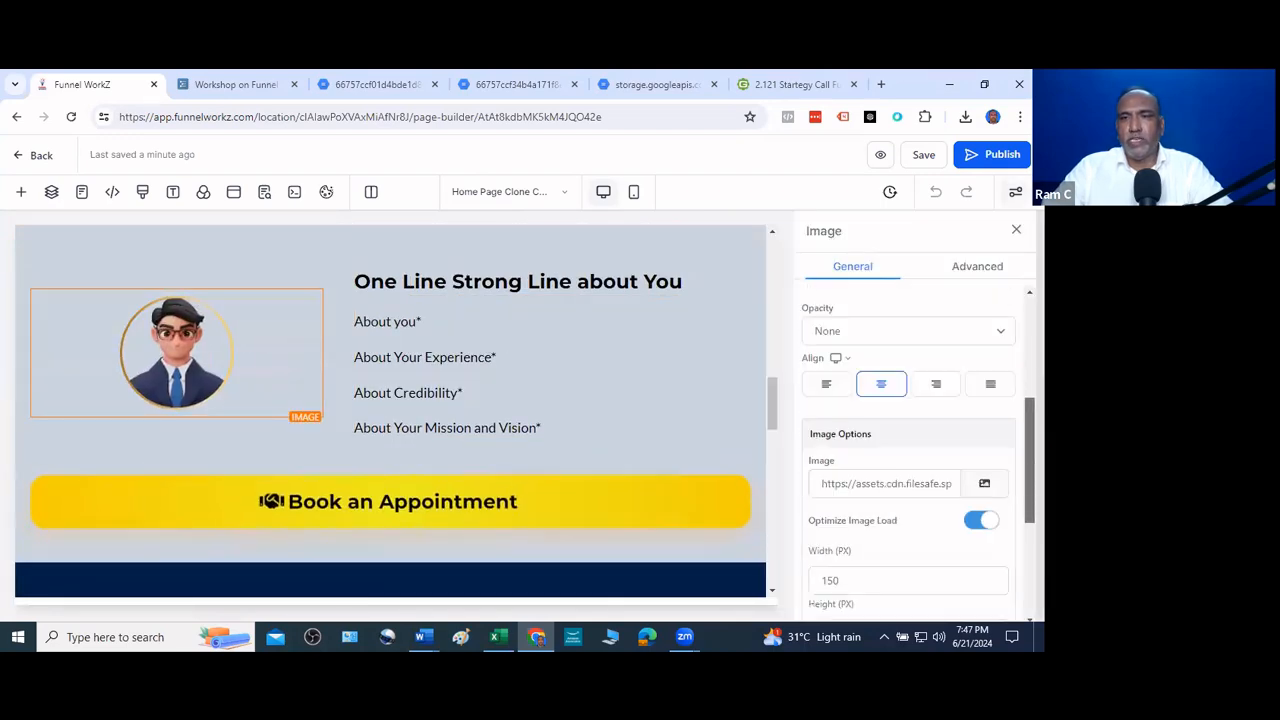
left_click_drag(852, 505, 782, 503)
key("BackSpace")
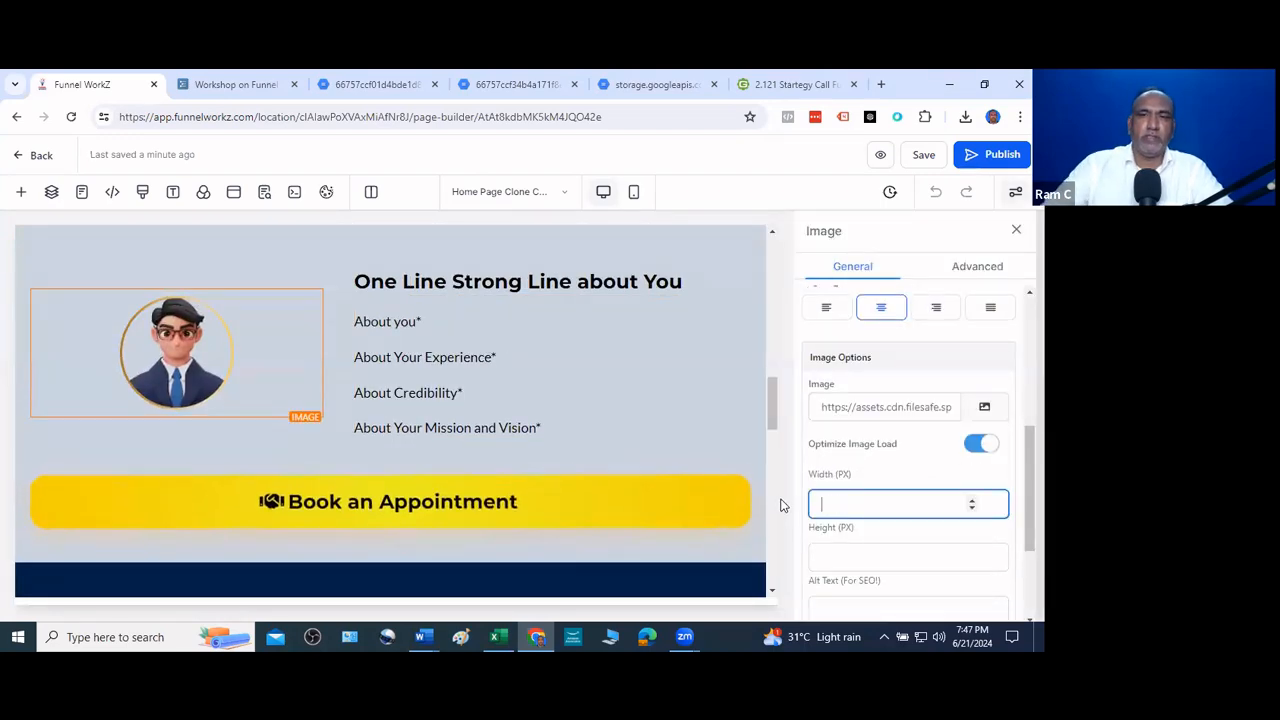
scroll(655, 338, "down", 2)
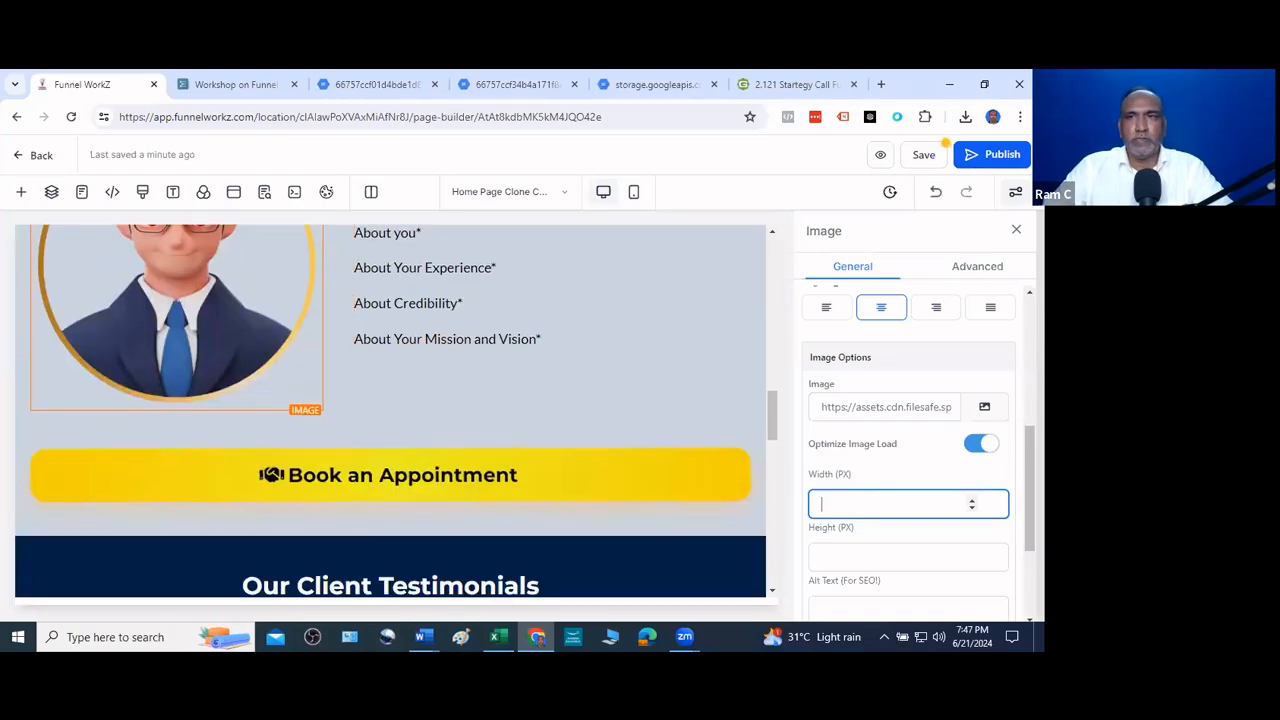
left_click(624, 302)
Examine the client testimonials, the reviews and the Frequently Asked Questions section, and return to the page's main headline
scroll(590, 325, "down", 5)
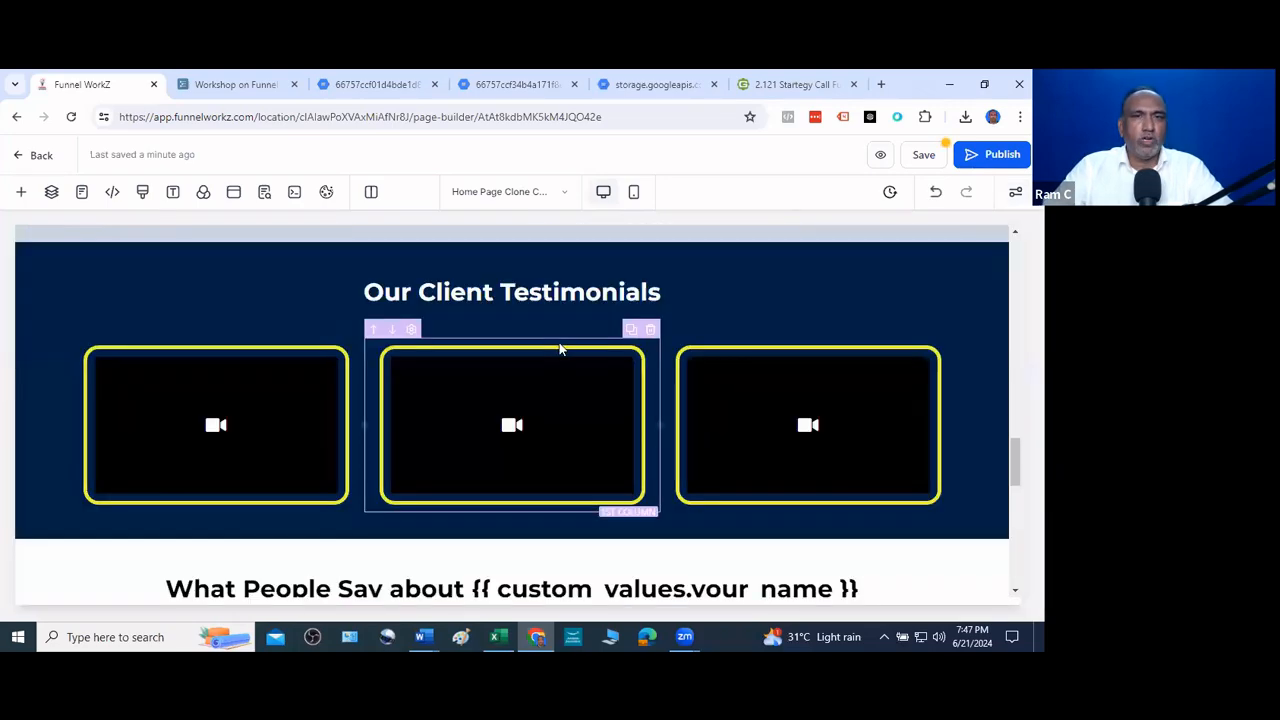
scroll(714, 394, "down", 4)
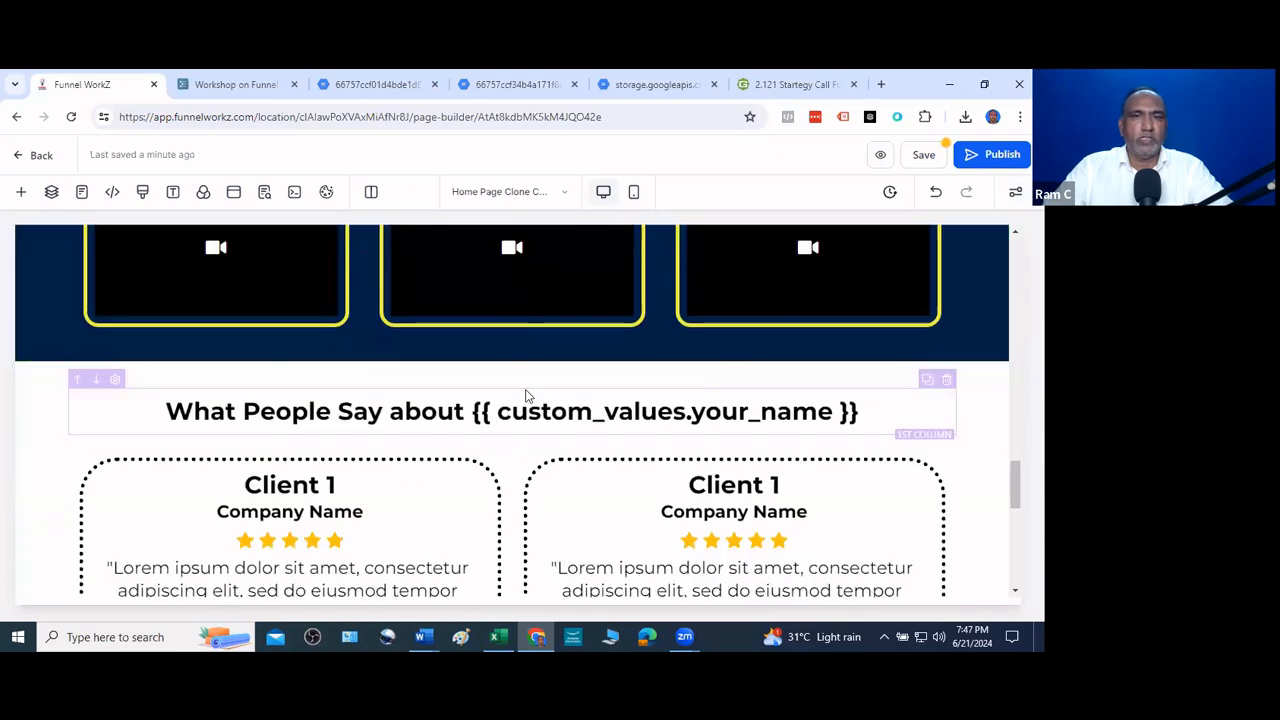
scroll(549, 408, "down", 2)
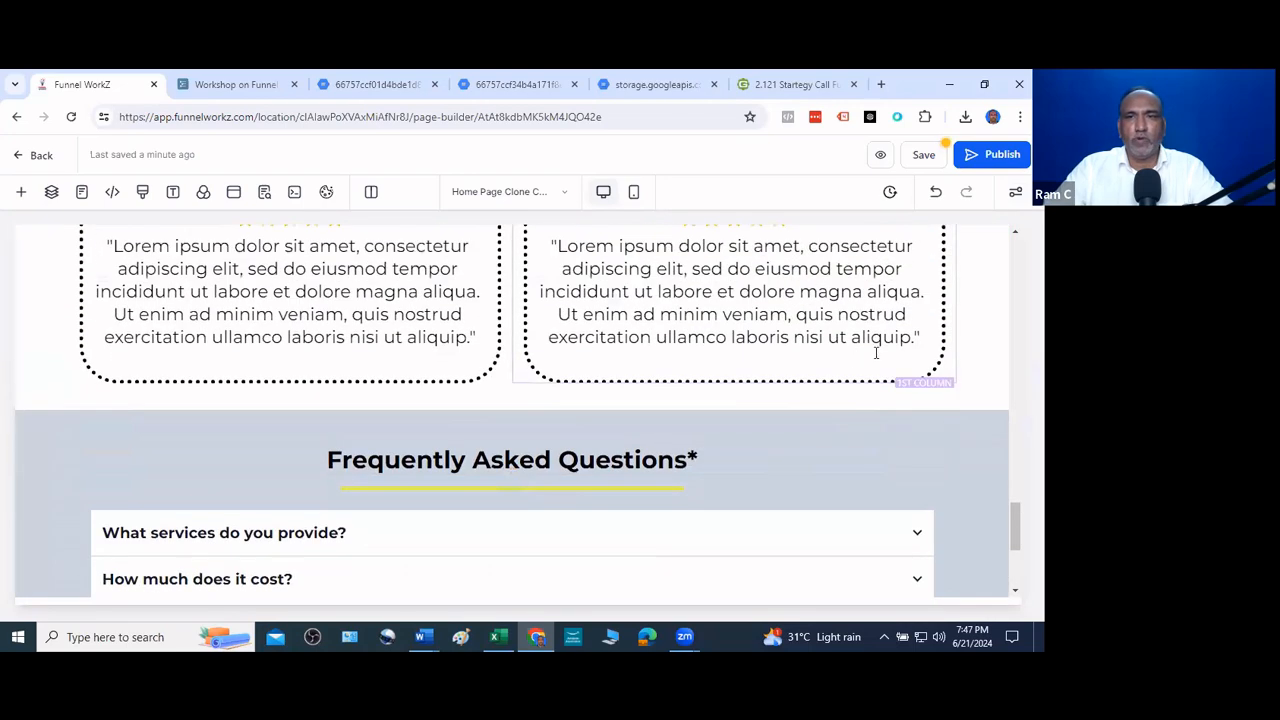
scroll(880, 360, "up", 3)
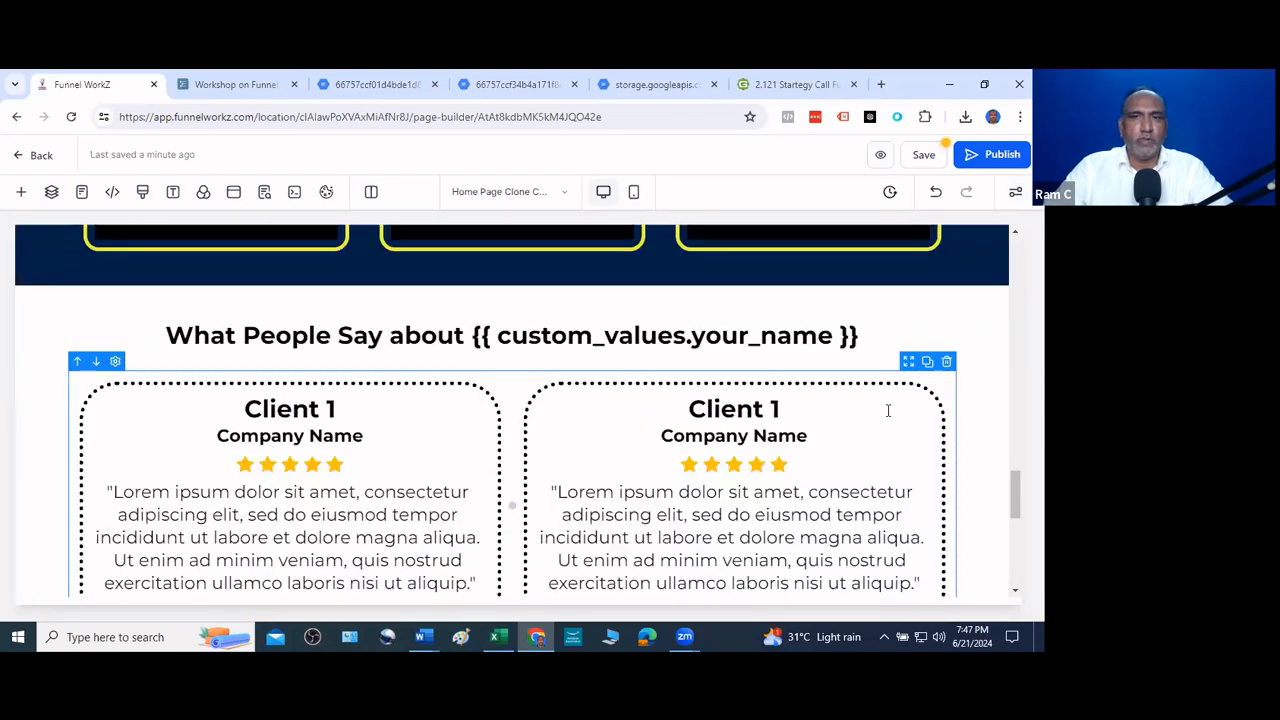
scroll(887, 410, "down", 3)
scroll(818, 414, "down", 2)
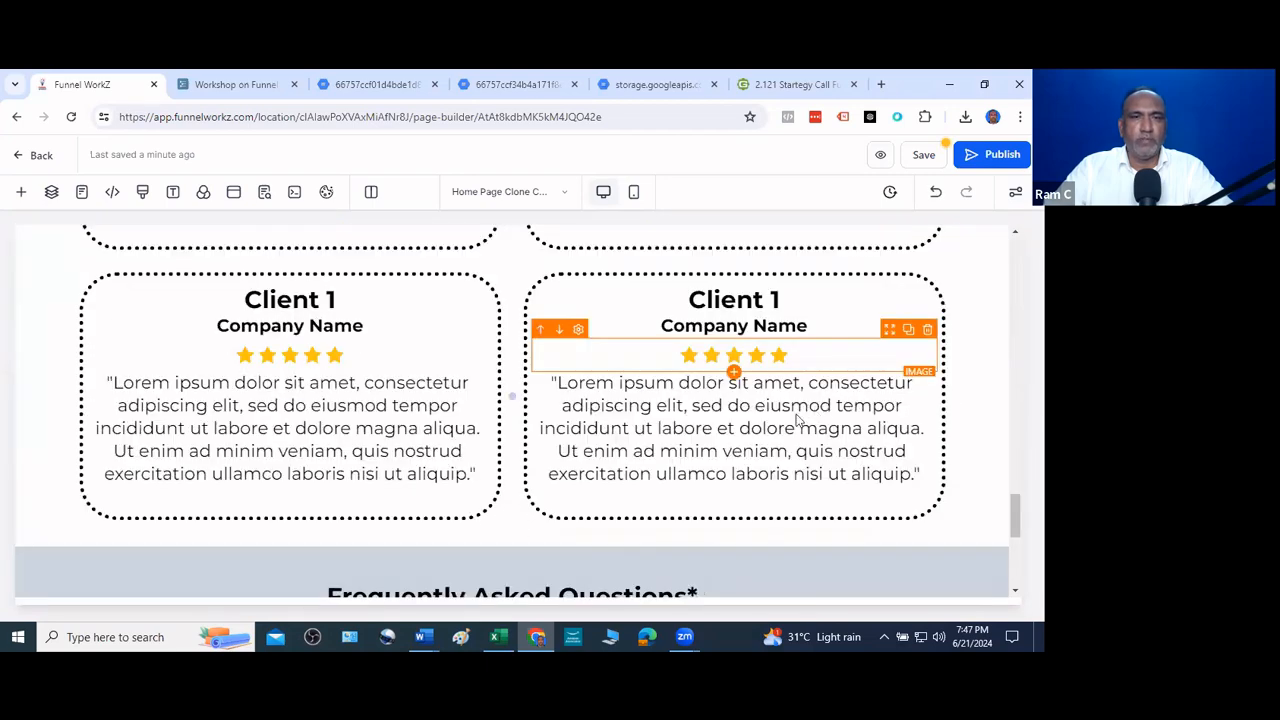
scroll(790, 414, "down", 2)
scroll(751, 421, "down", 3)
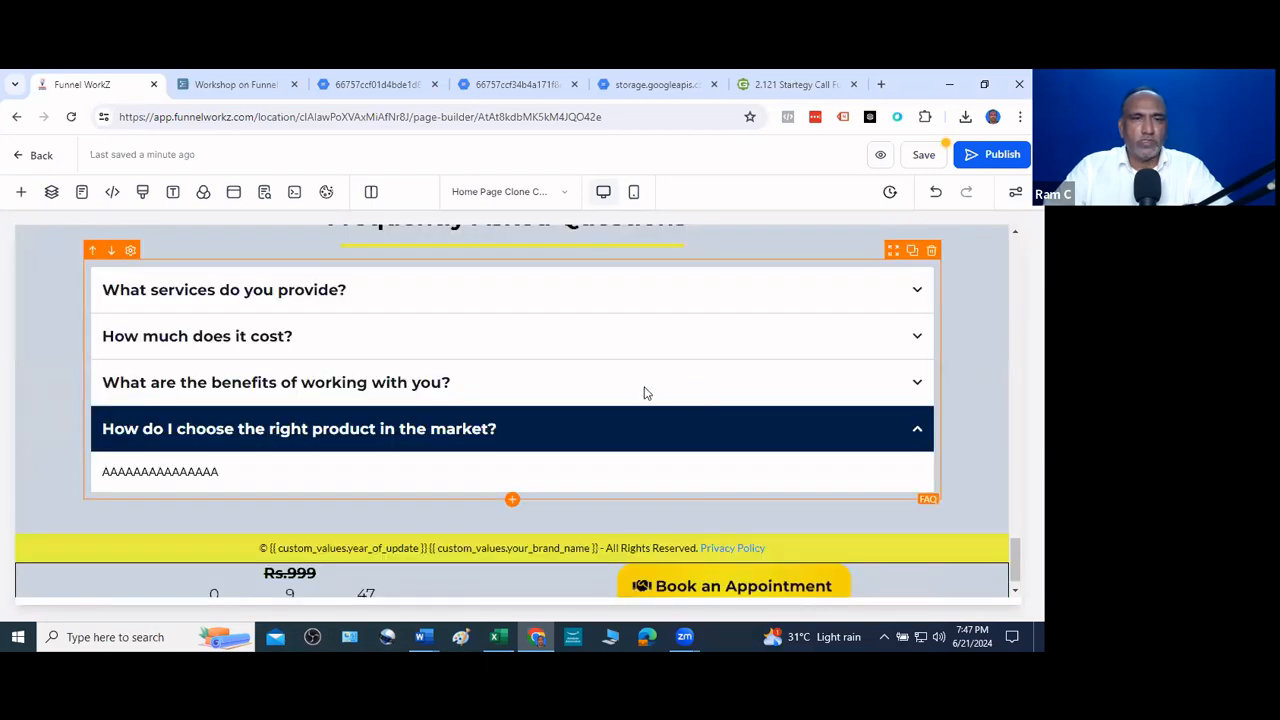
scroll(684, 394, "down", 1)
scroll(1003, 483, "up", 4)
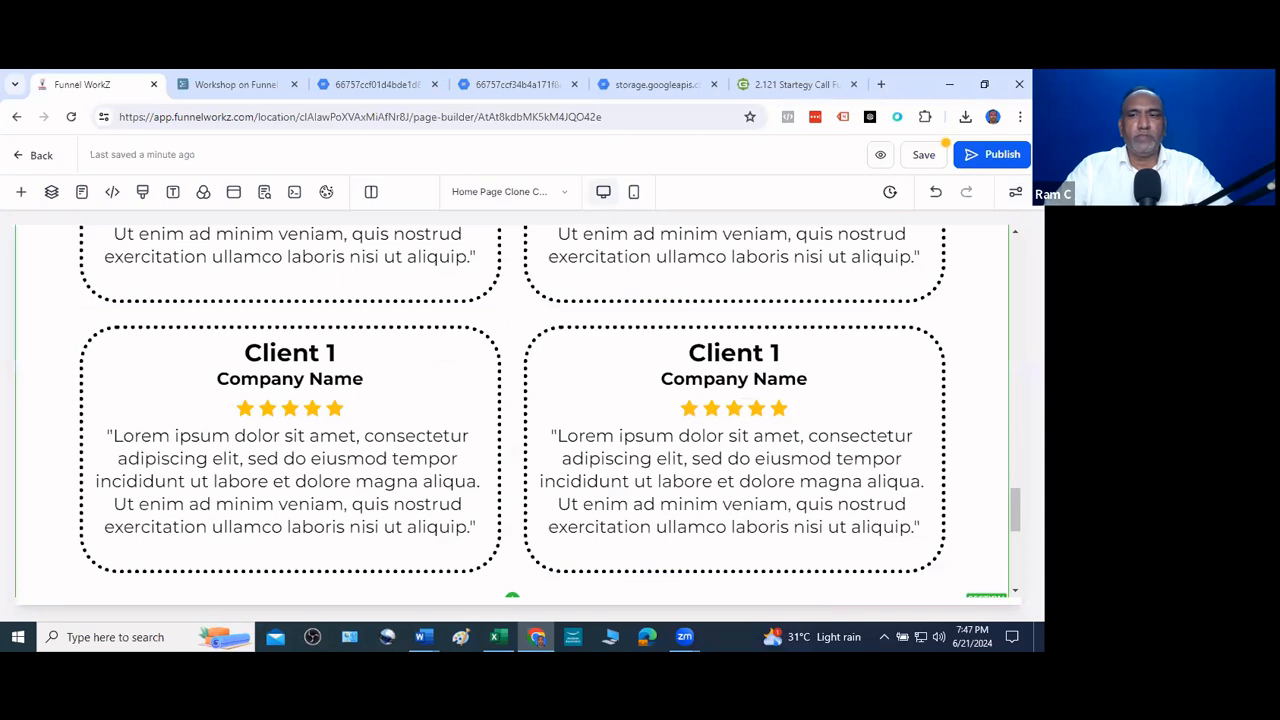
scroll(405, 400, "up", 20)
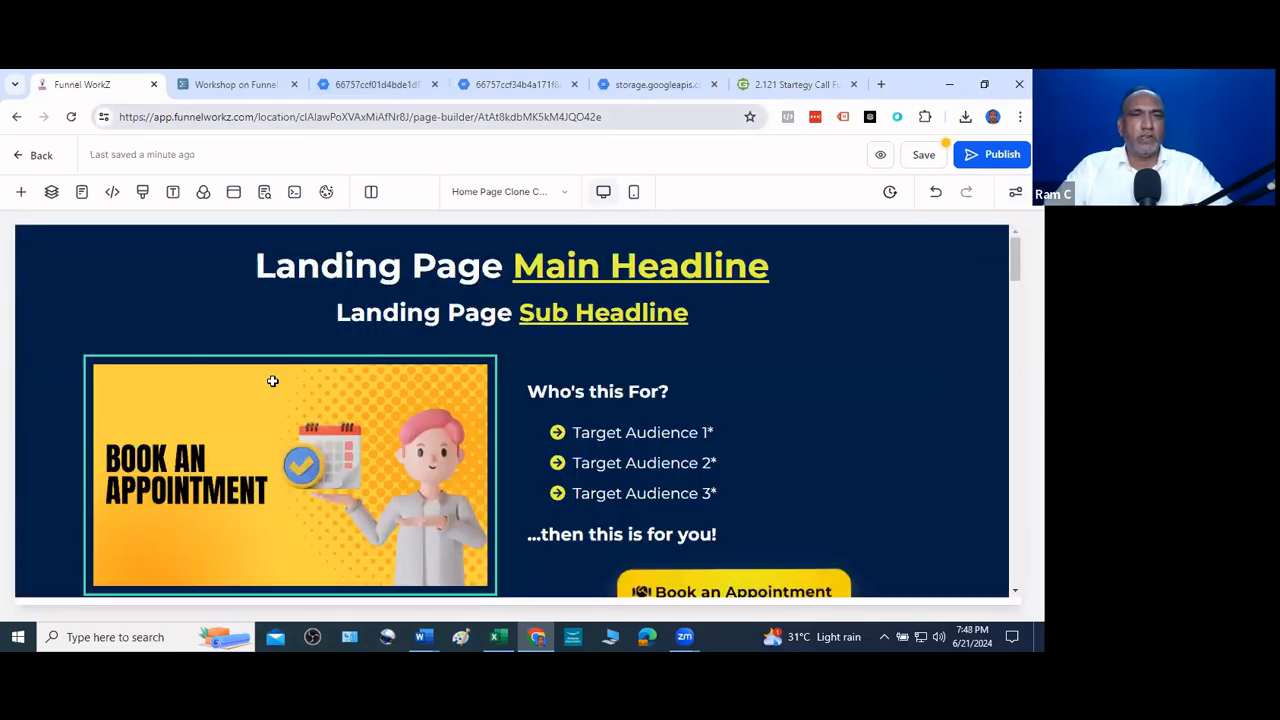
Switch to the Landing Page Request workbook in Excel and select the Headline text in cell B14
key("alt+Tab")
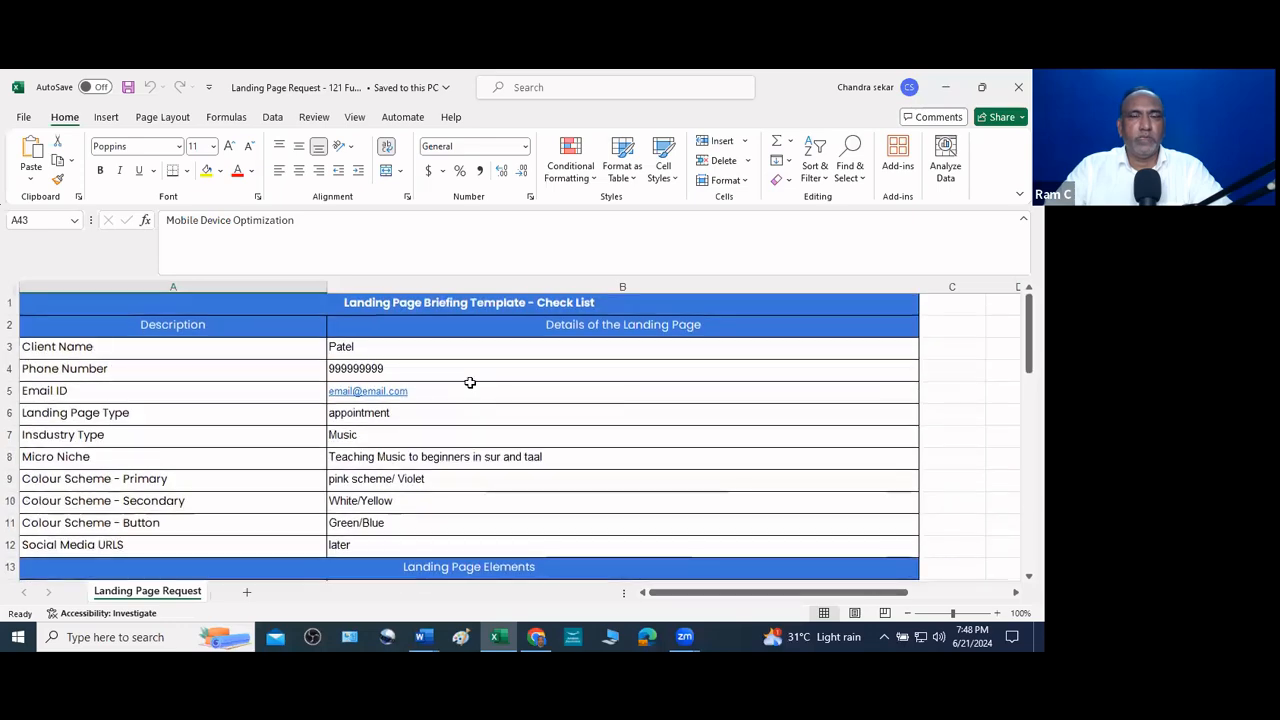
scroll(470, 382, "down", 3)
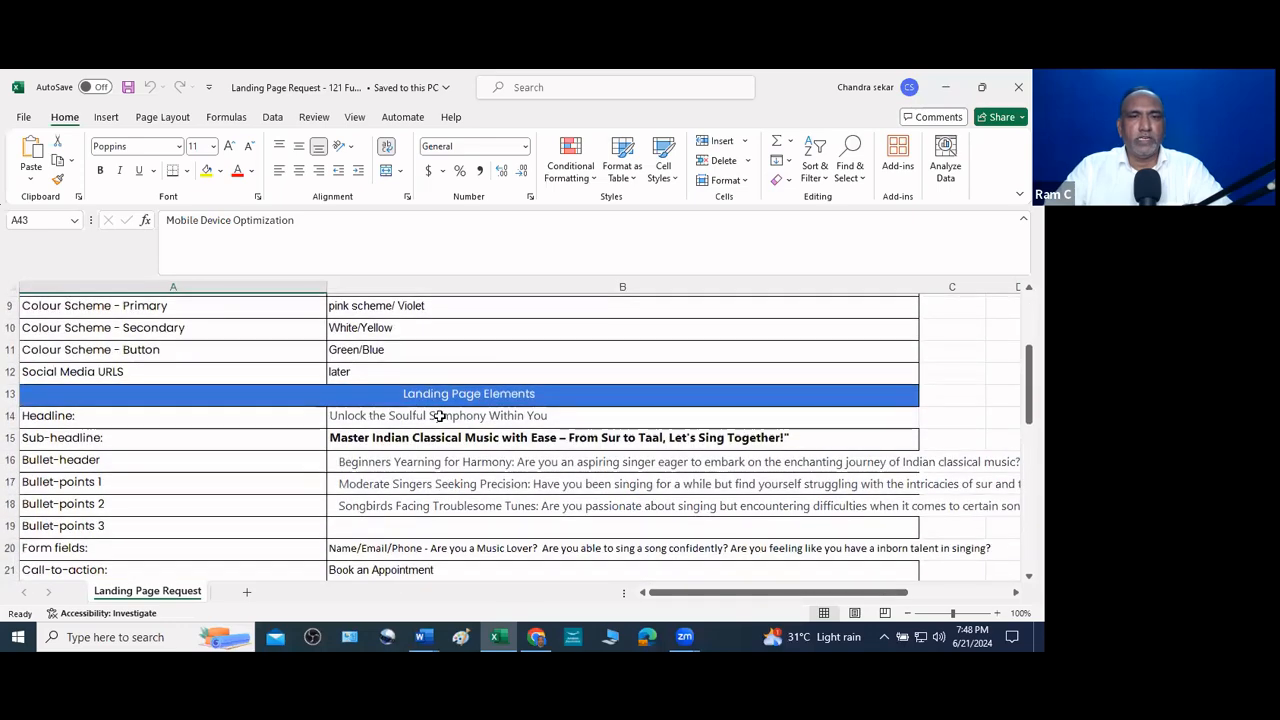
left_click(440, 416)
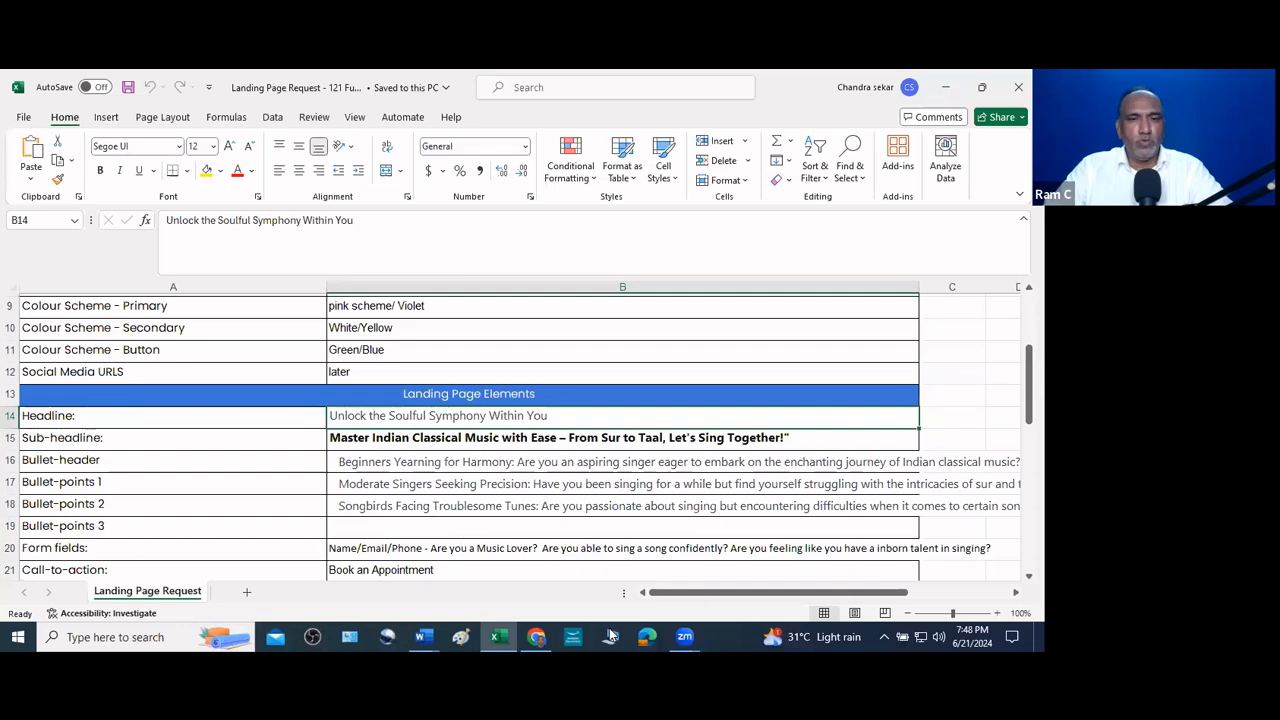
Return to Chrome and open ChatGPT in a new tab
left_click(540, 636)
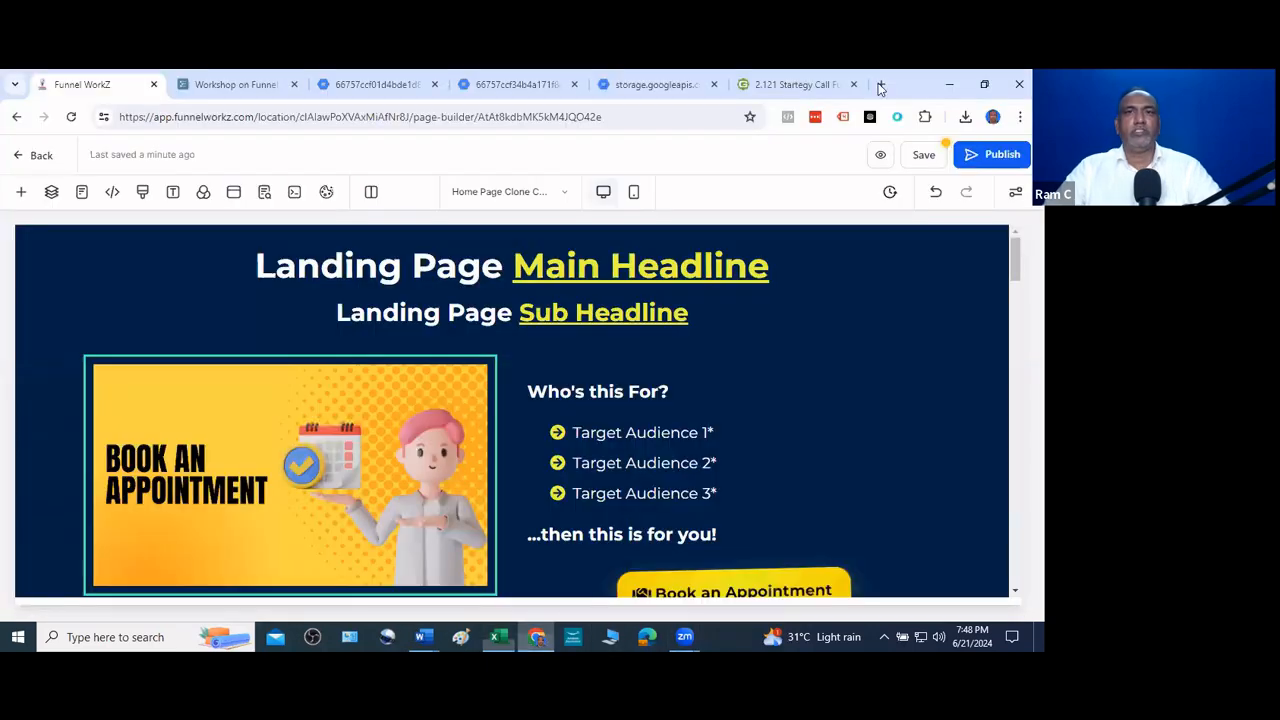
key("ctrl+t")
left_click(463, 146)
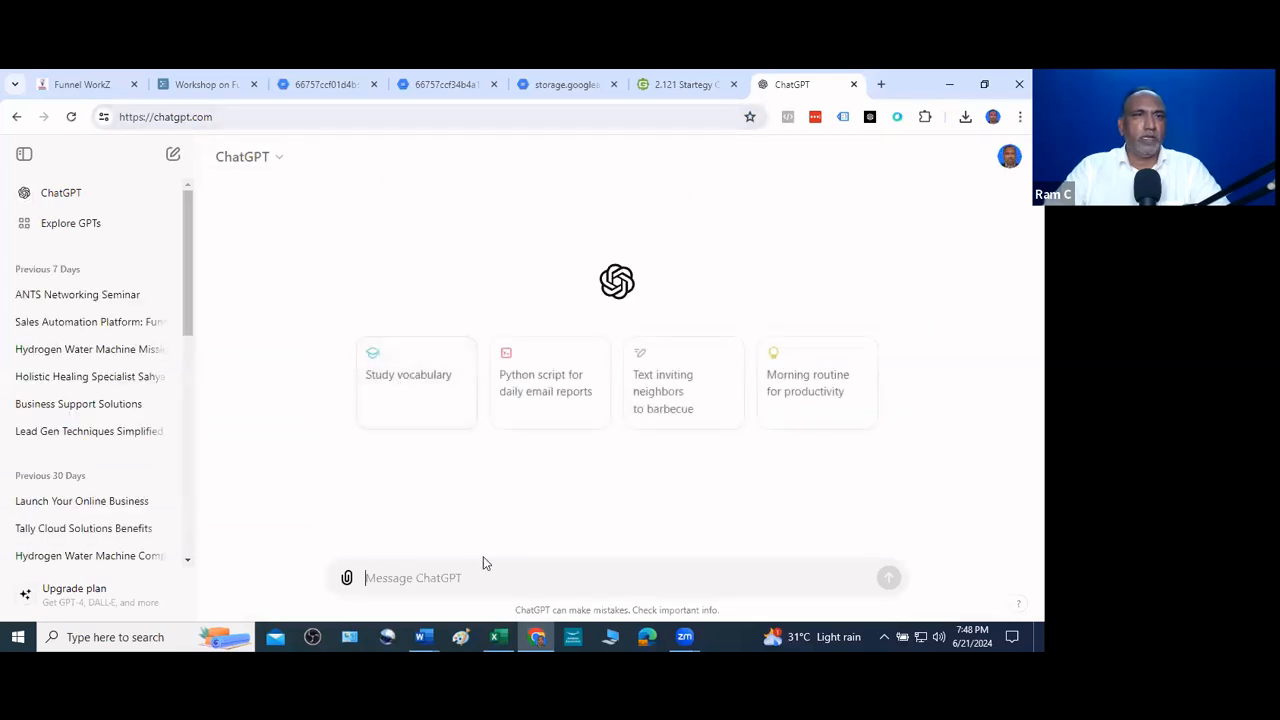
Expand the Chat GPT Prompts note in the WorkFlowy outline and copy the full Headline prompt text
left_click(200, 84)
left_click(296, 266)
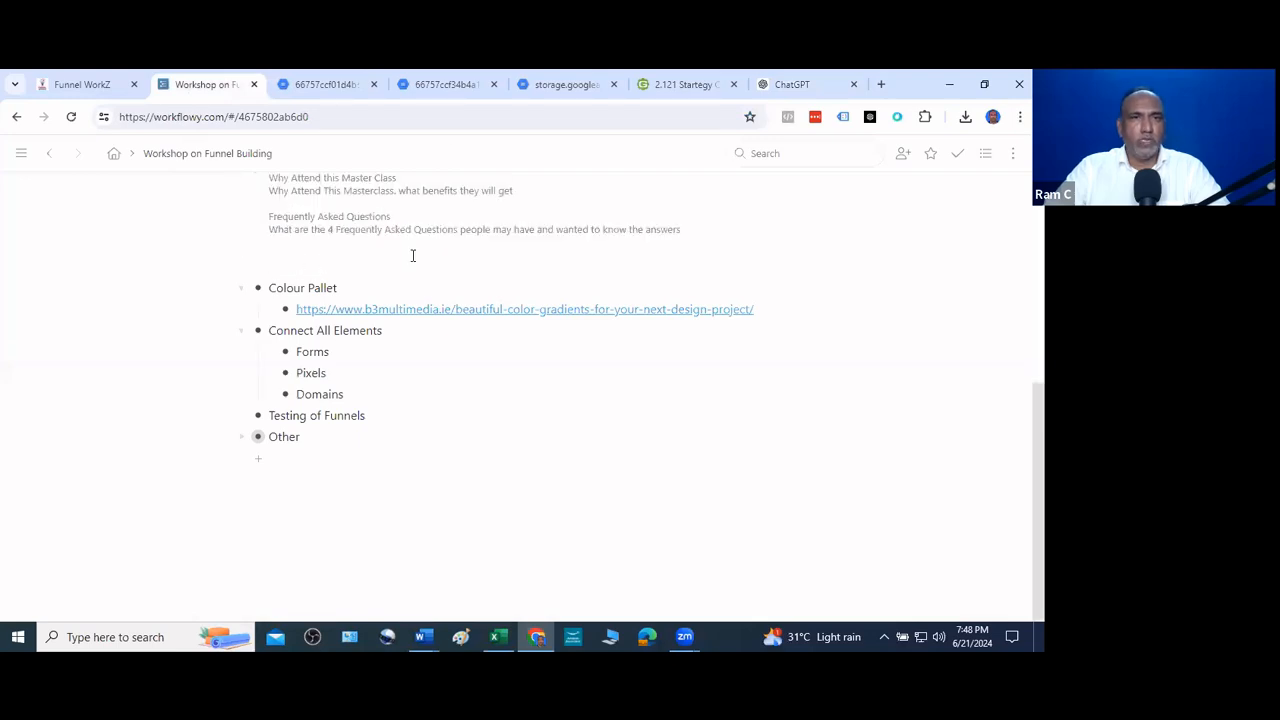
scroll(412, 255, "up", 4)
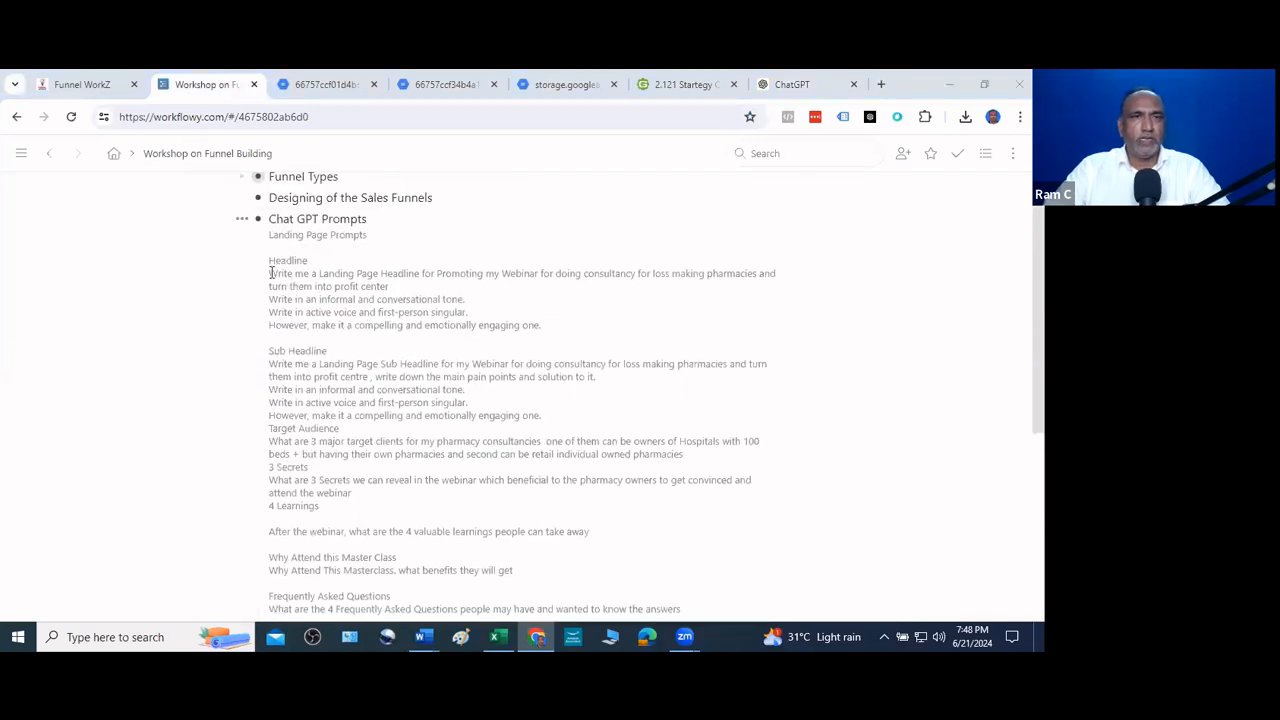
left_click_drag(270, 273, 542, 326)
key("ctrl+c")
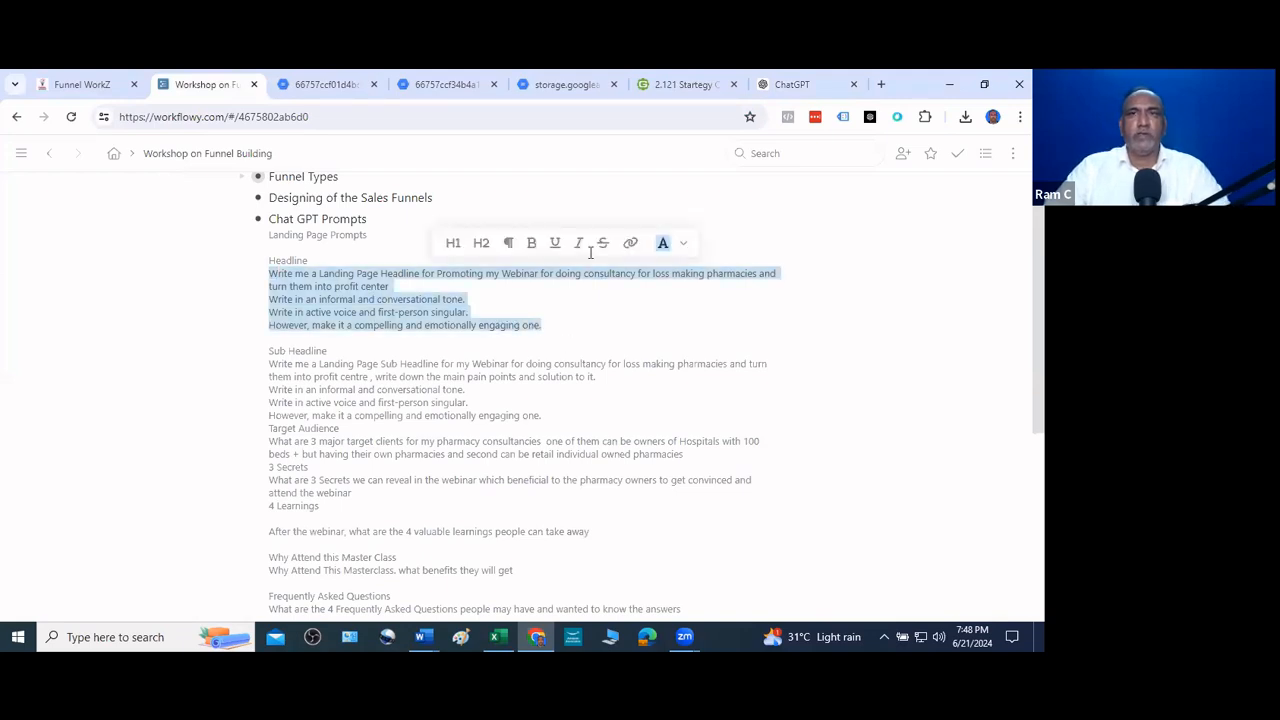
Paste the Headline prompt into ChatGPT and delete its wording about the webinar and consultancy for loss making pharmacies
left_click(792, 85)
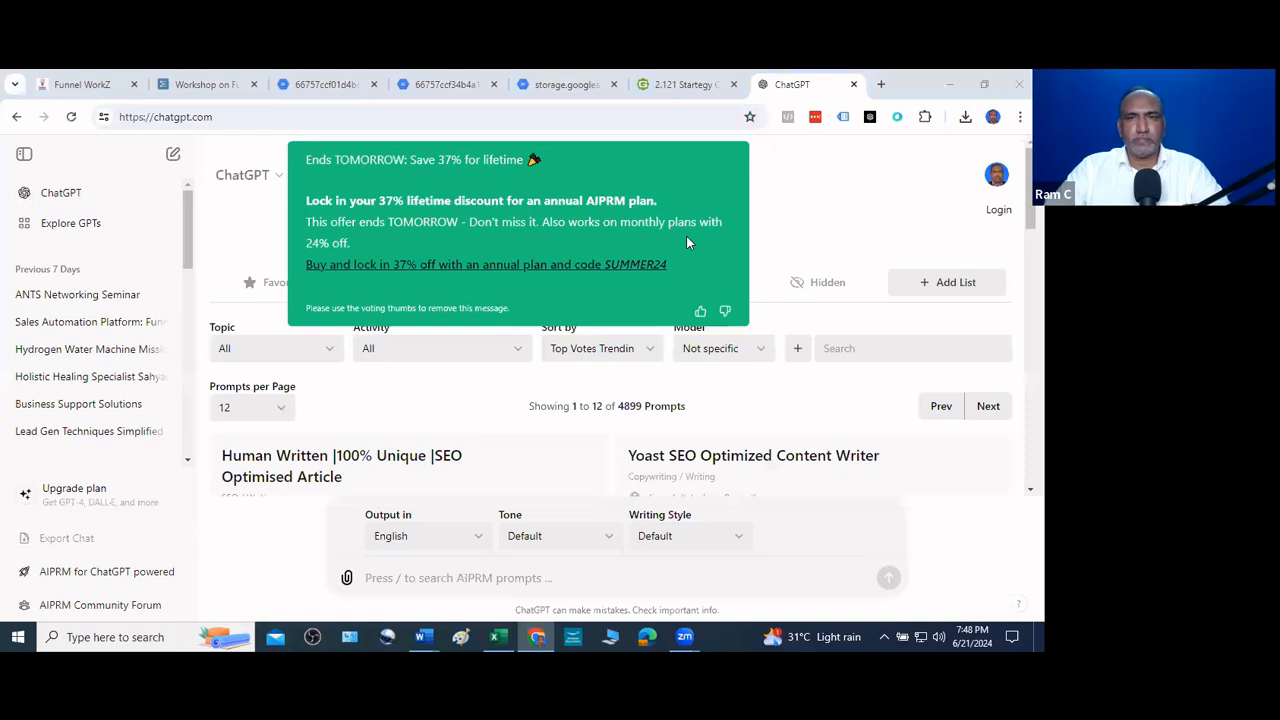
left_click(434, 569)
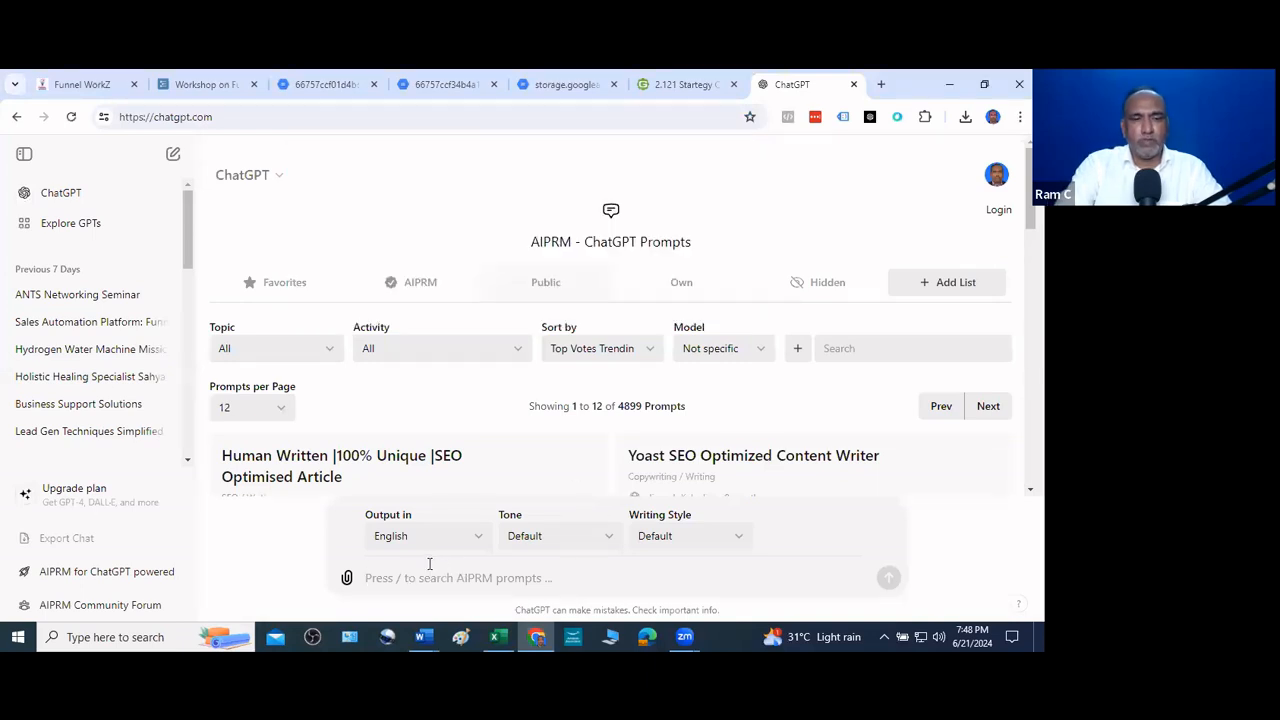
key("ctrl+v")
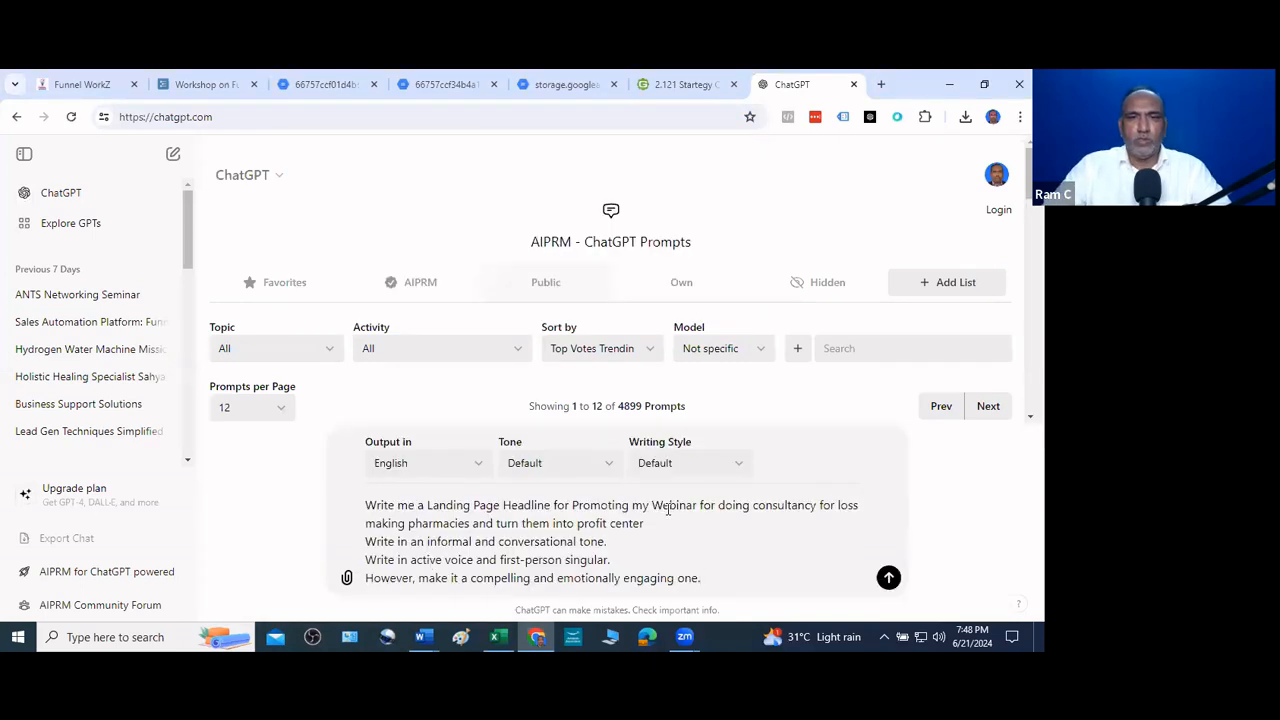
left_click_drag(663, 502, 866, 525)
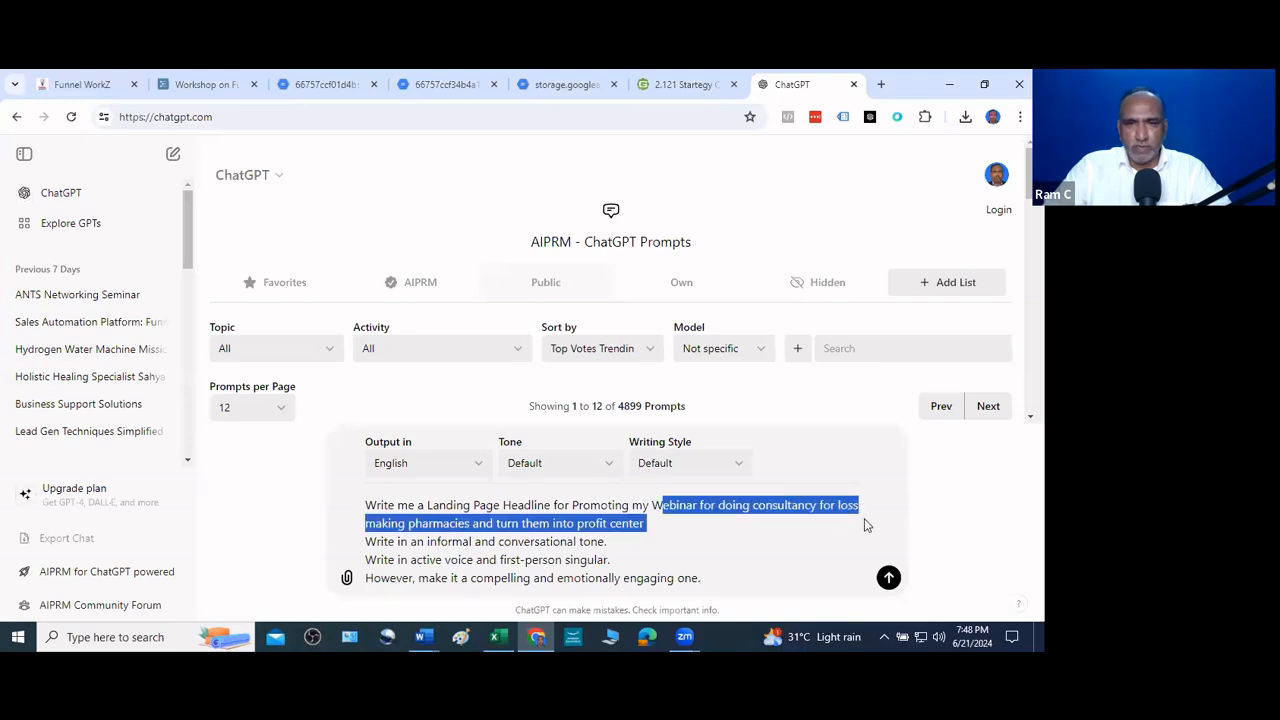
key("BackSpace")
key("BackSpace")
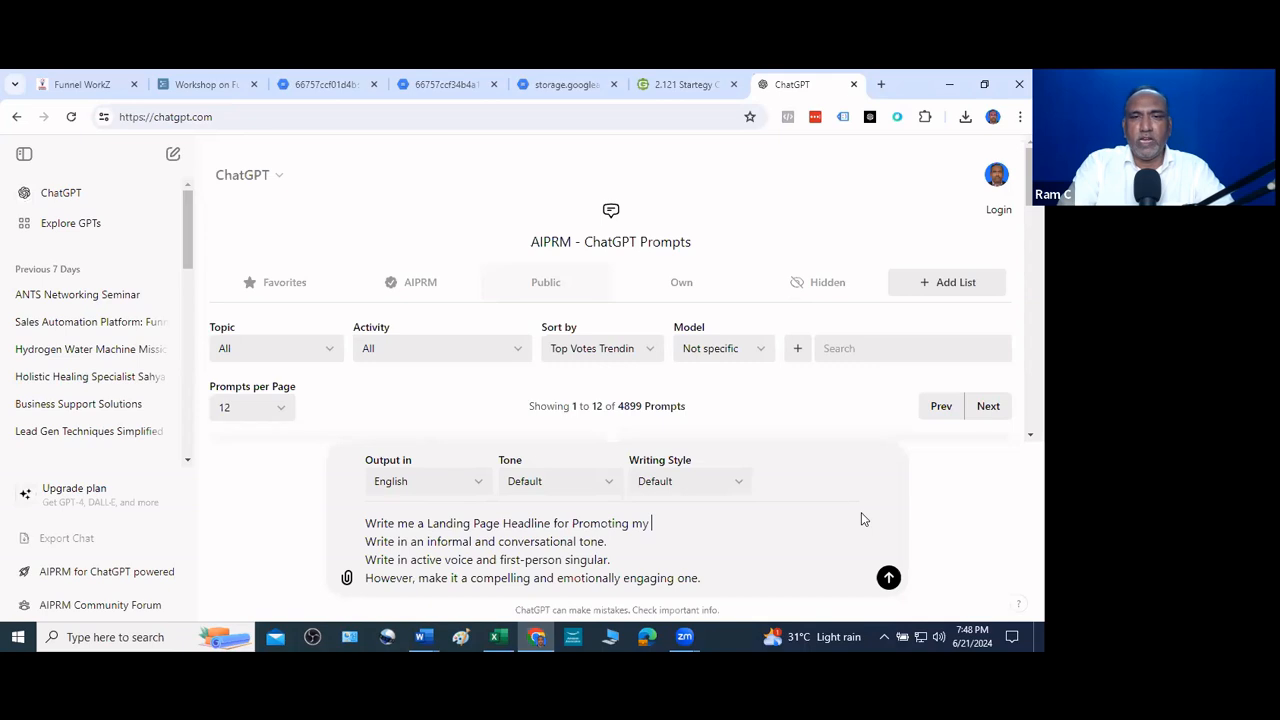
Complete the prompt's first sentence with "Music Teacher who is soulfully teaching music to music lovers with sur and taal" and submit it
type("Music ")
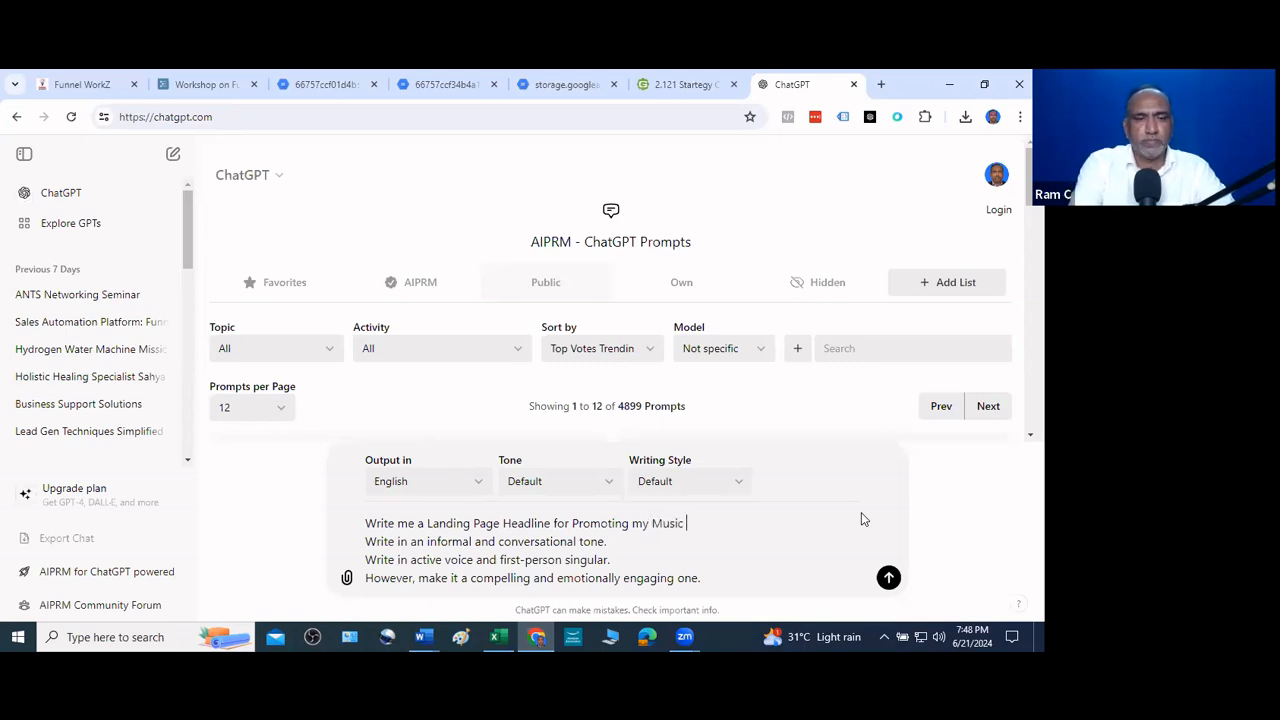
type("Teacher who ")
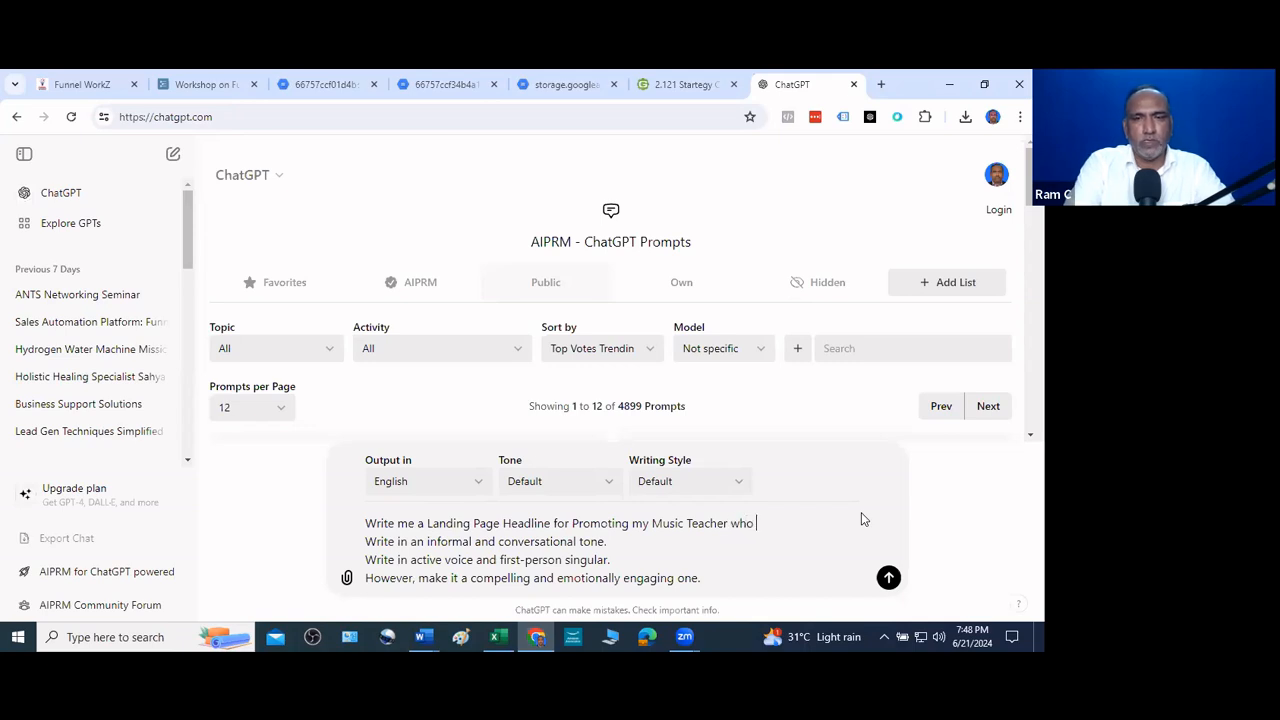
type("is soul")
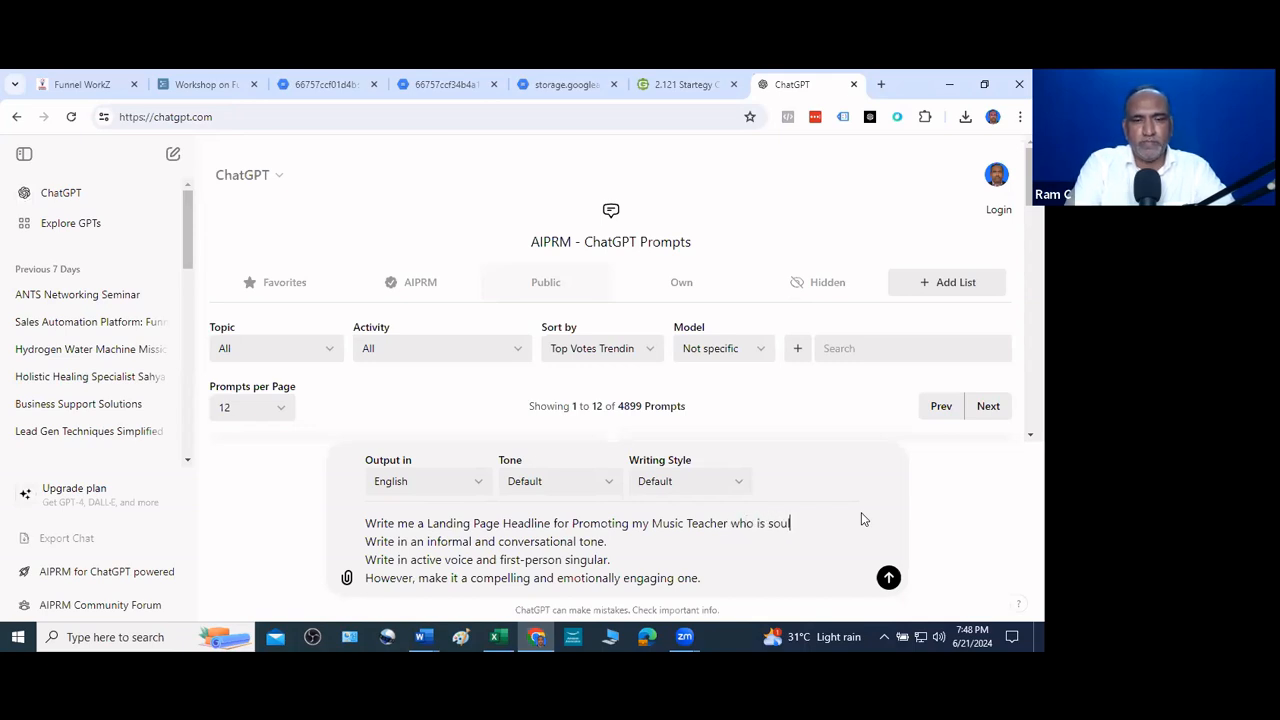
type("fully teaching music to music lovers with s")
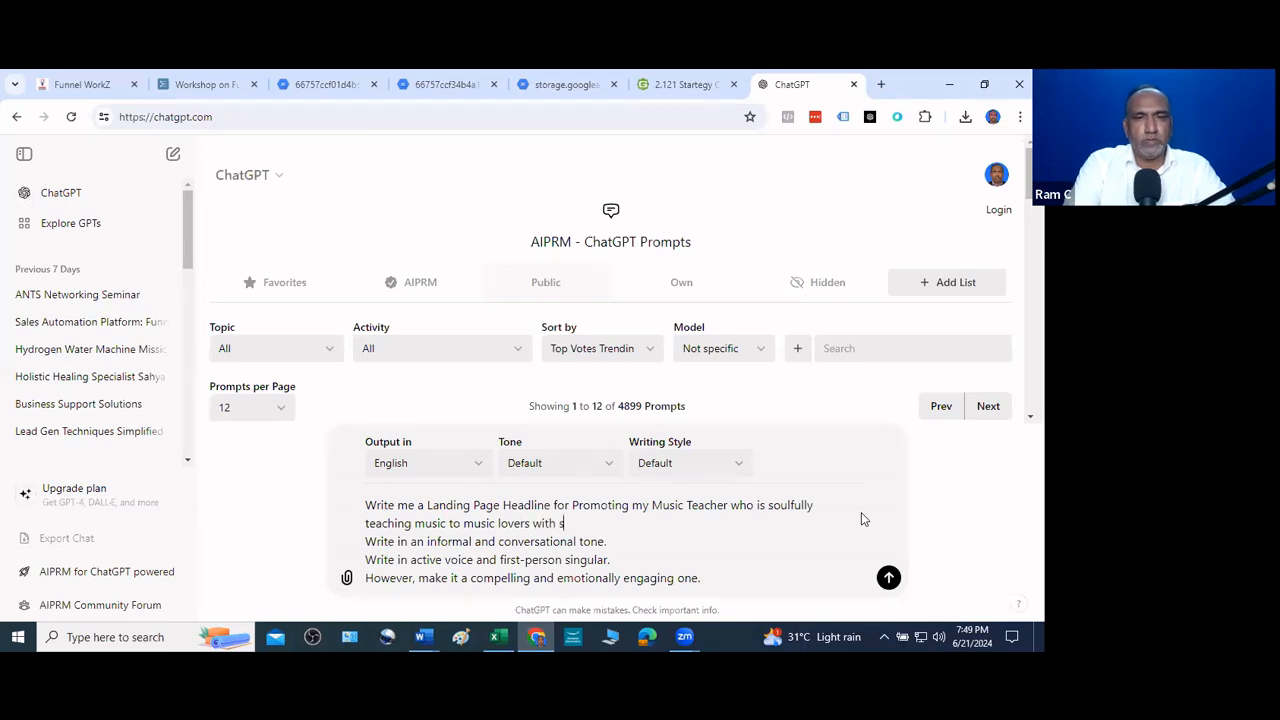
type("and taal")
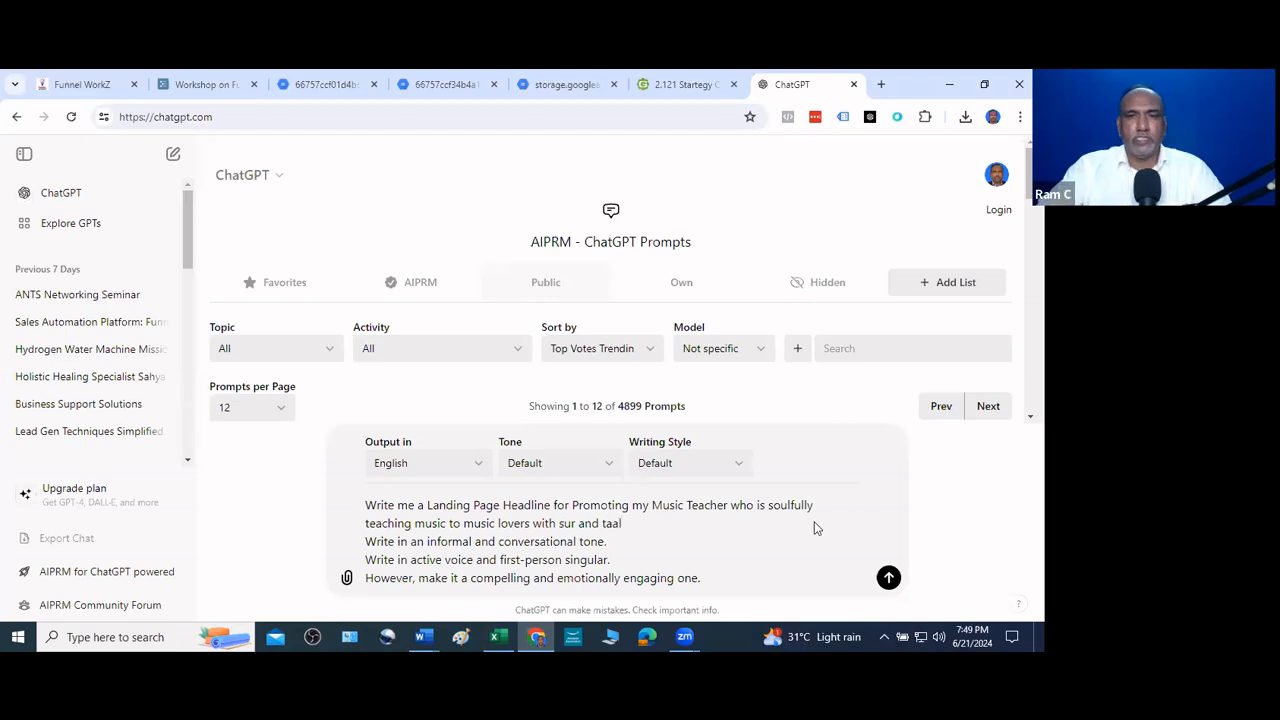
key("Return")
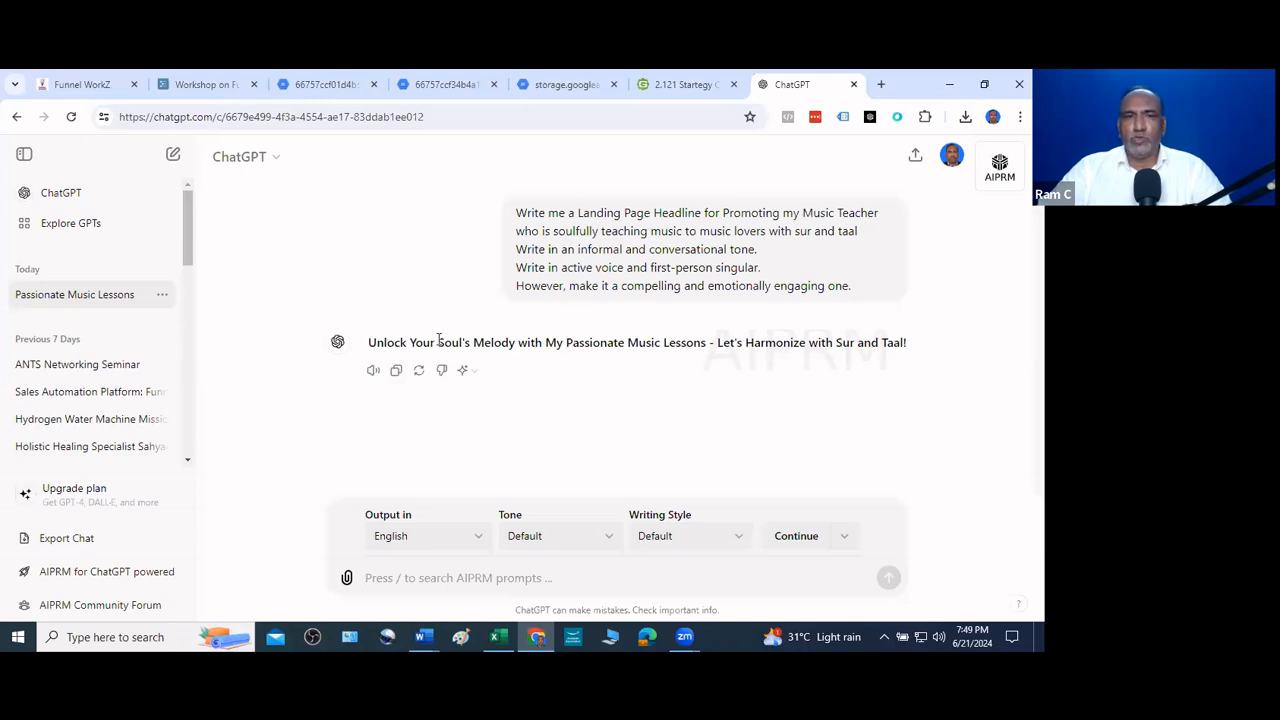
Copy ChatGPT's generated headline, switch to Funnel WorkZ and paste it into the landing page's main headline
left_click(396, 370)
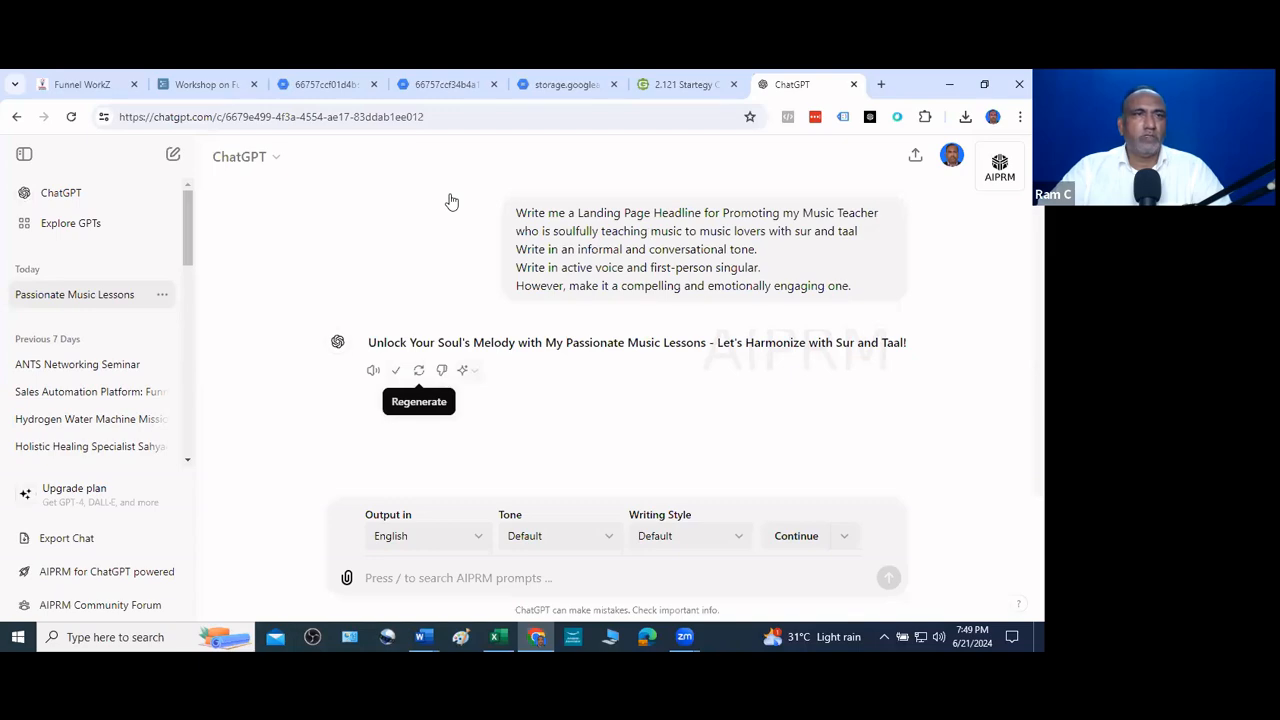
left_click(60, 82)
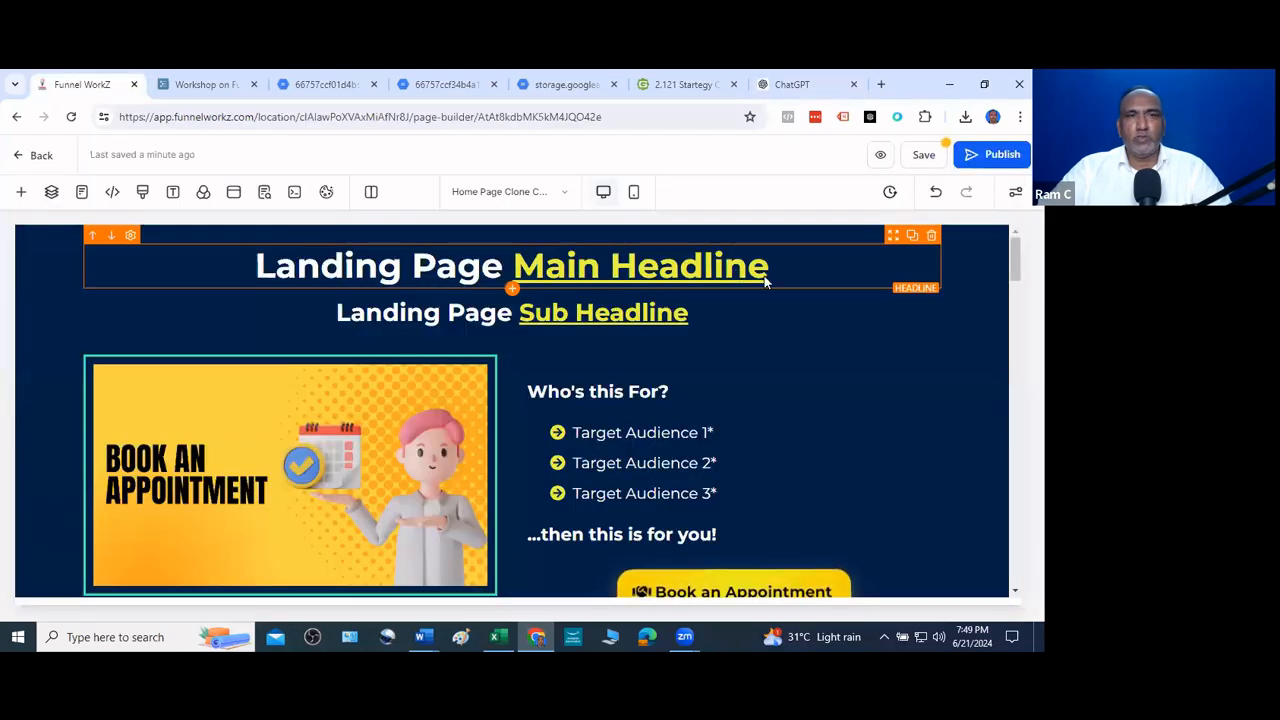
left_click(765, 283)
key("ctrl+v")
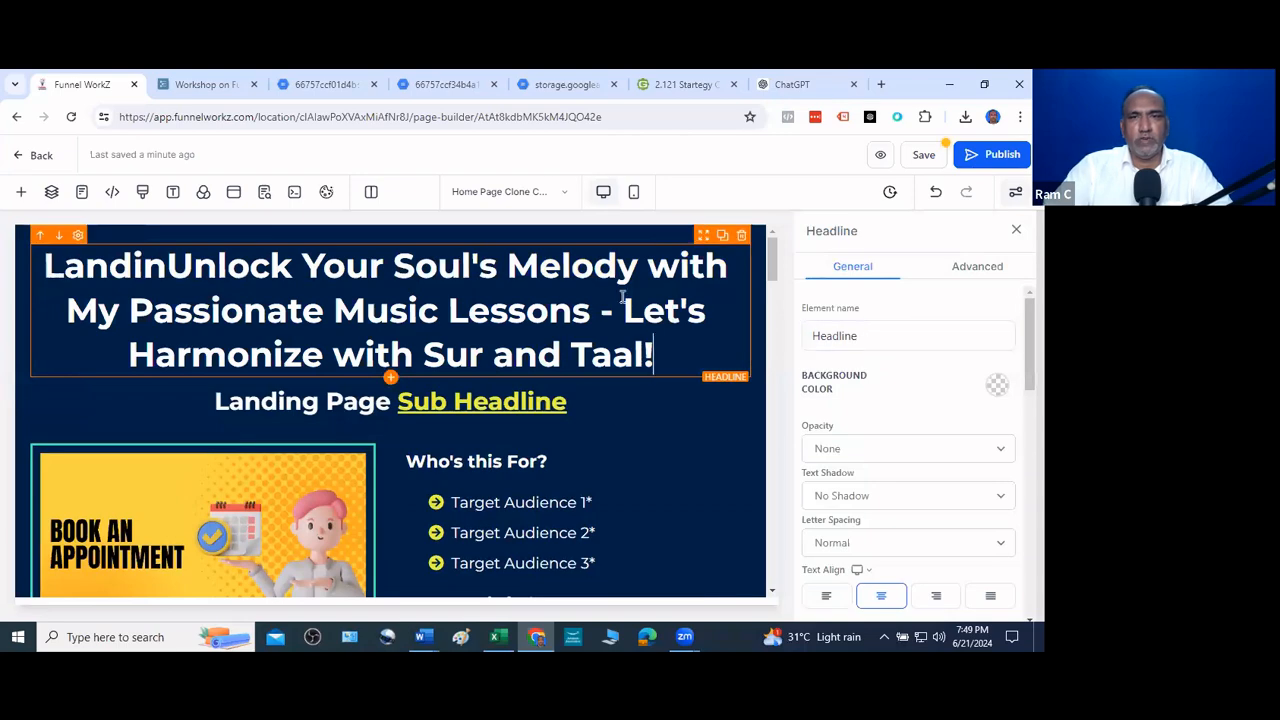
Move "Let's Harmonize with Sur and Taal!" from the main headline into the sub headline, replacing its placeholder text and removing the blank lines
left_click_drag(622, 296, 751, 362)
key("BackSpace")
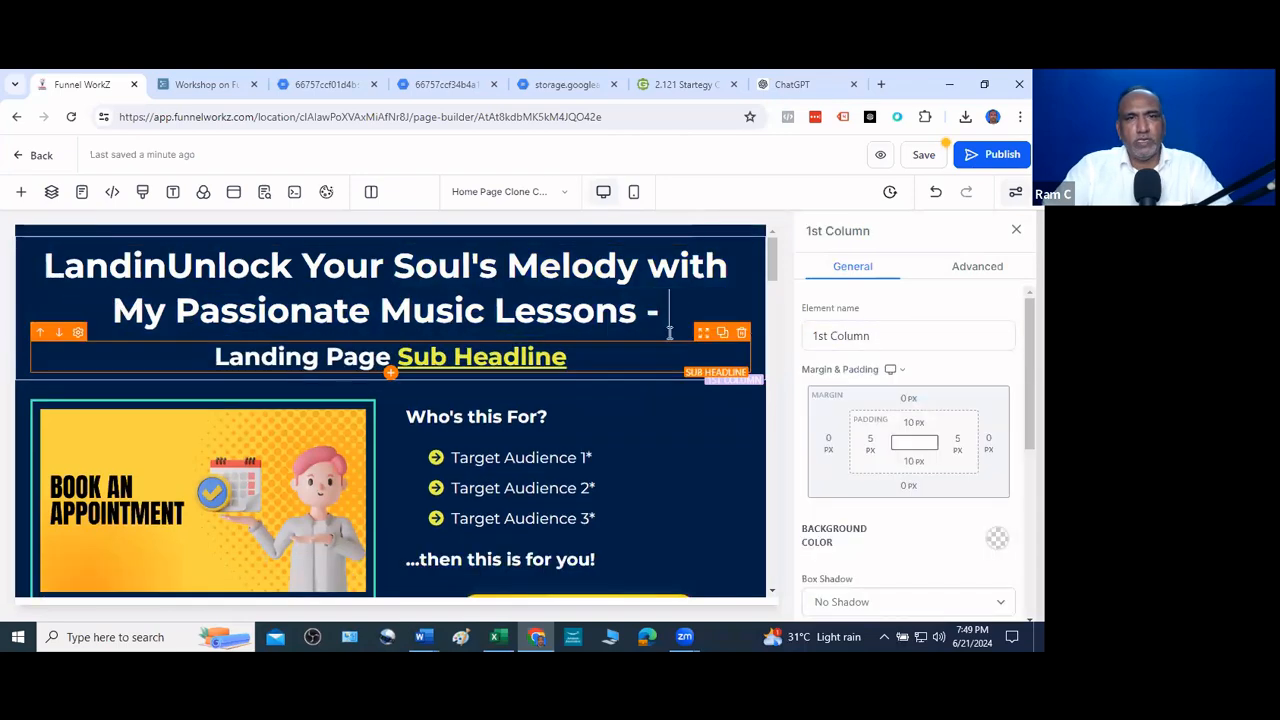
left_click(216, 345)
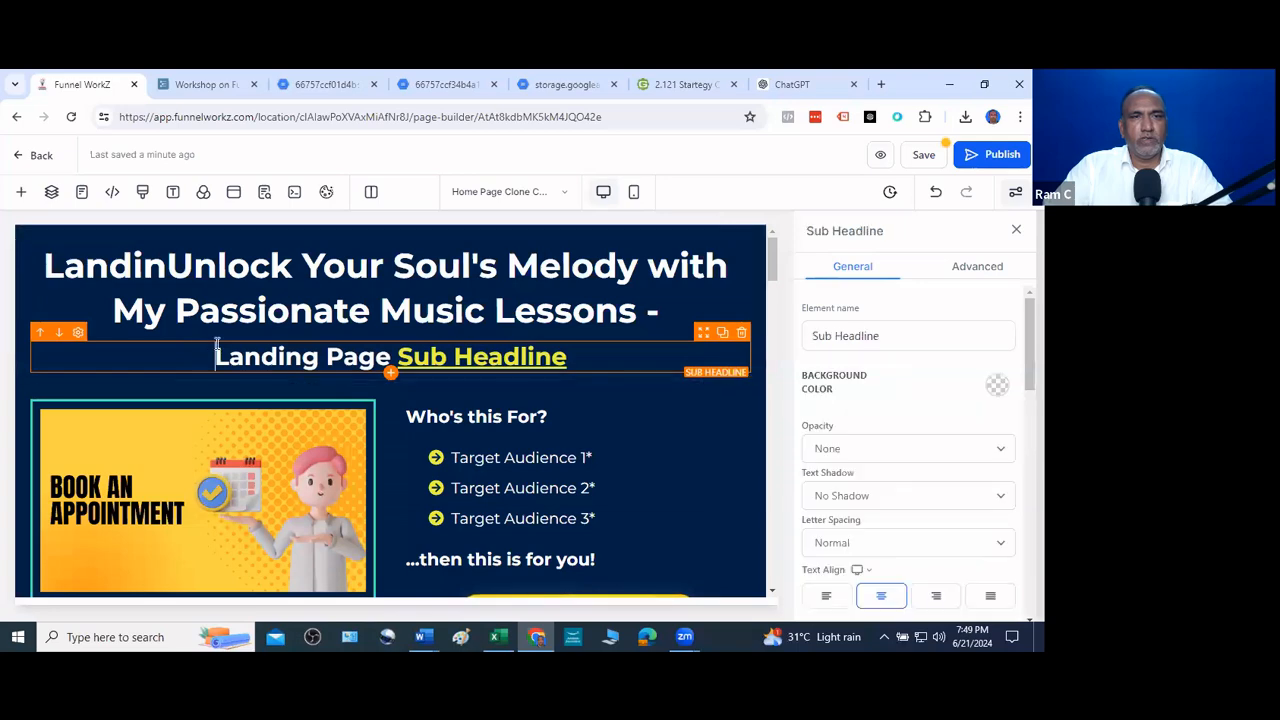
left_click_drag(216, 345, 766, 366)
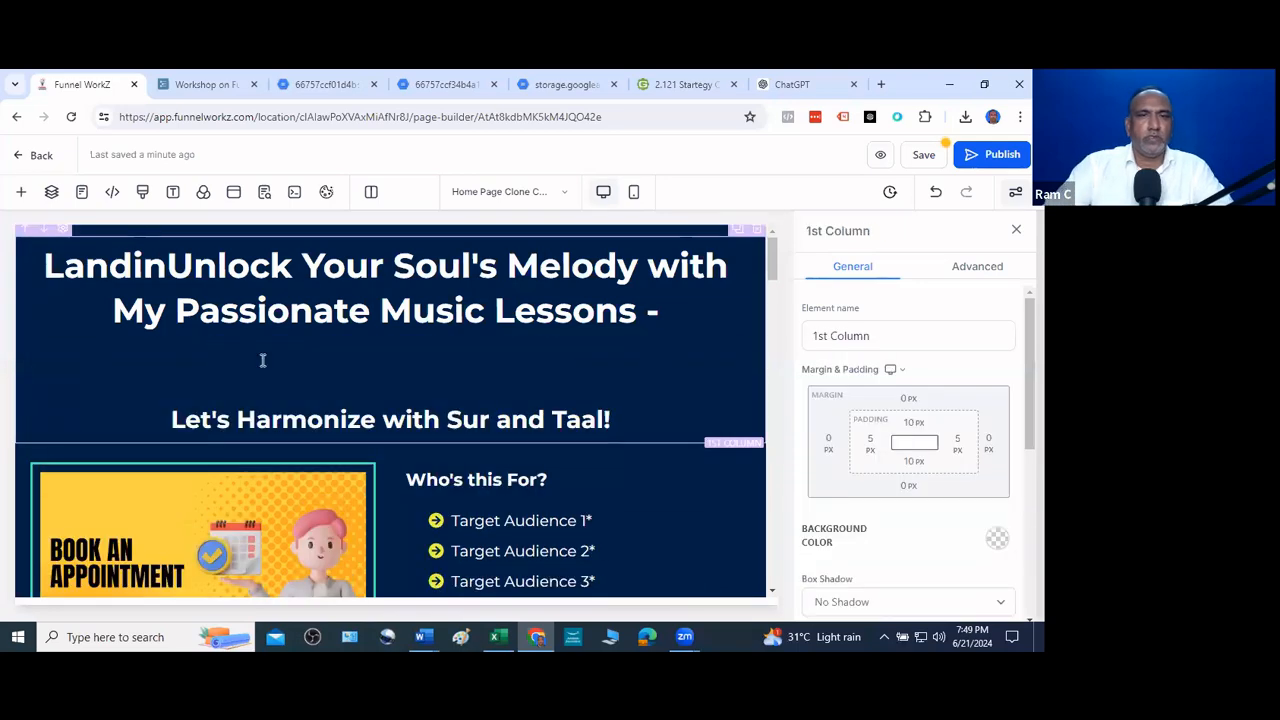
left_click(176, 420)
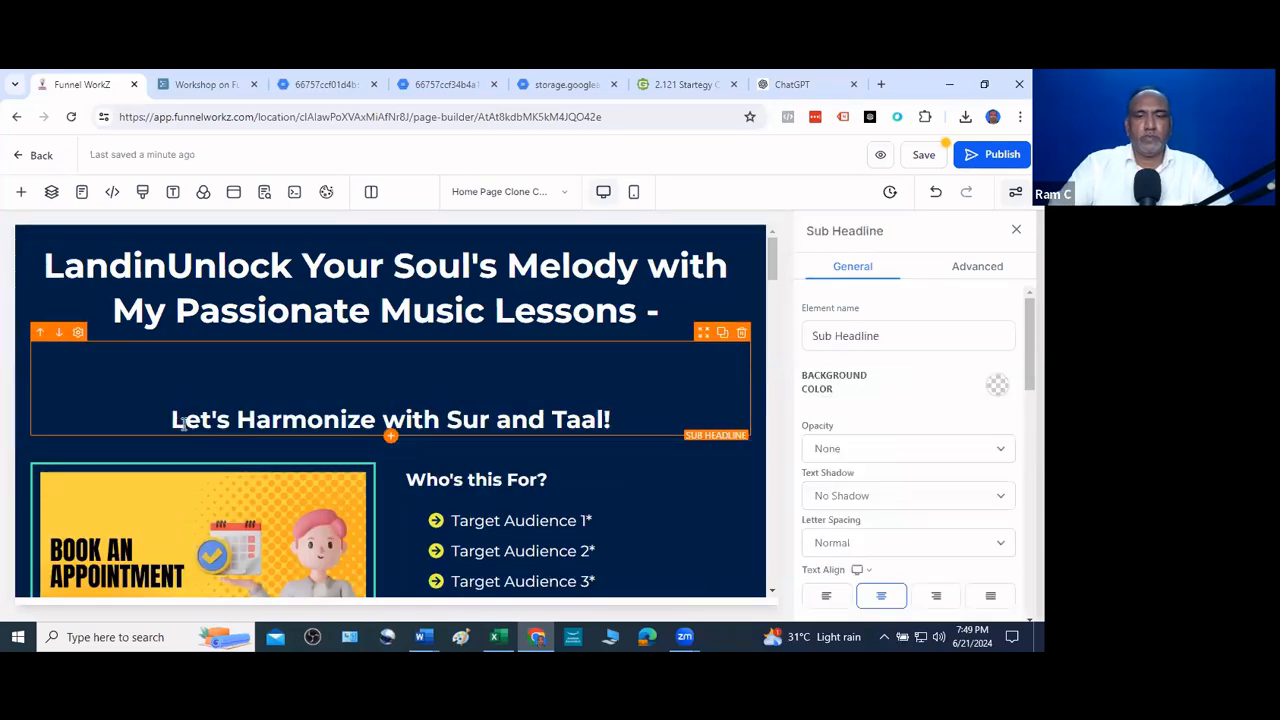
key("BackSpace")
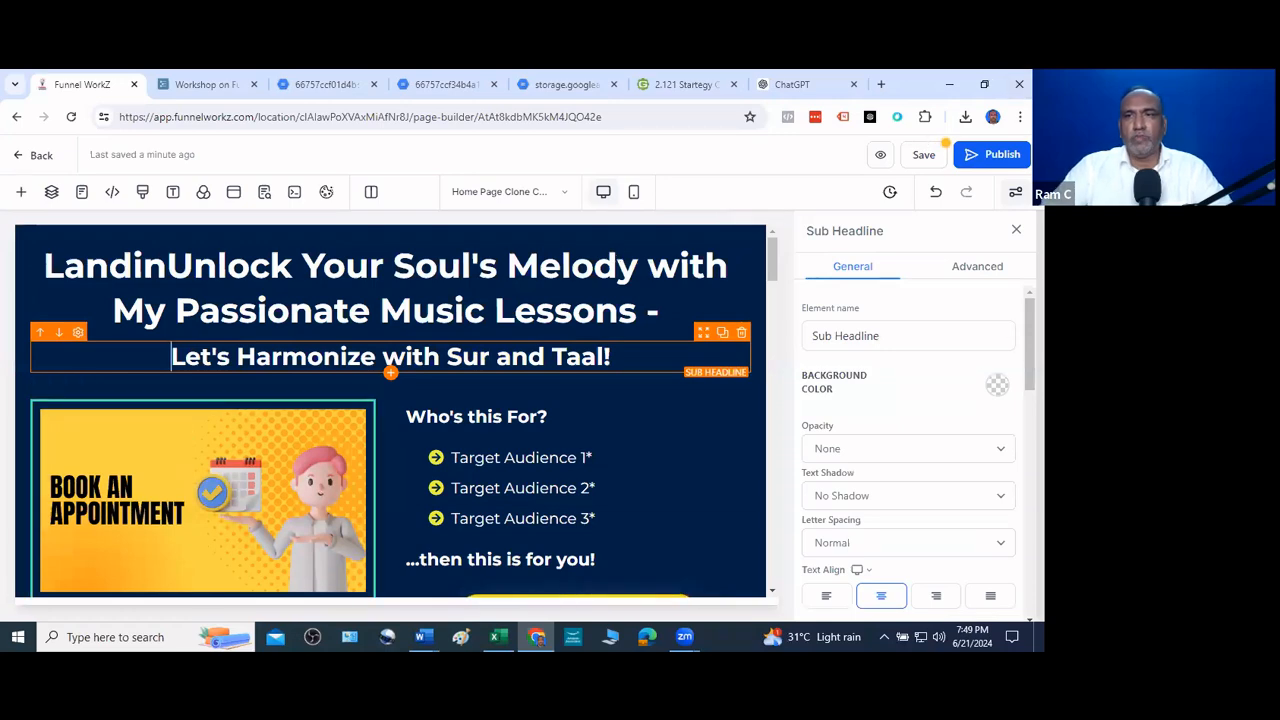
Remove the trailing dash after "Music Lessons" in the main headline
left_click(800, 294)
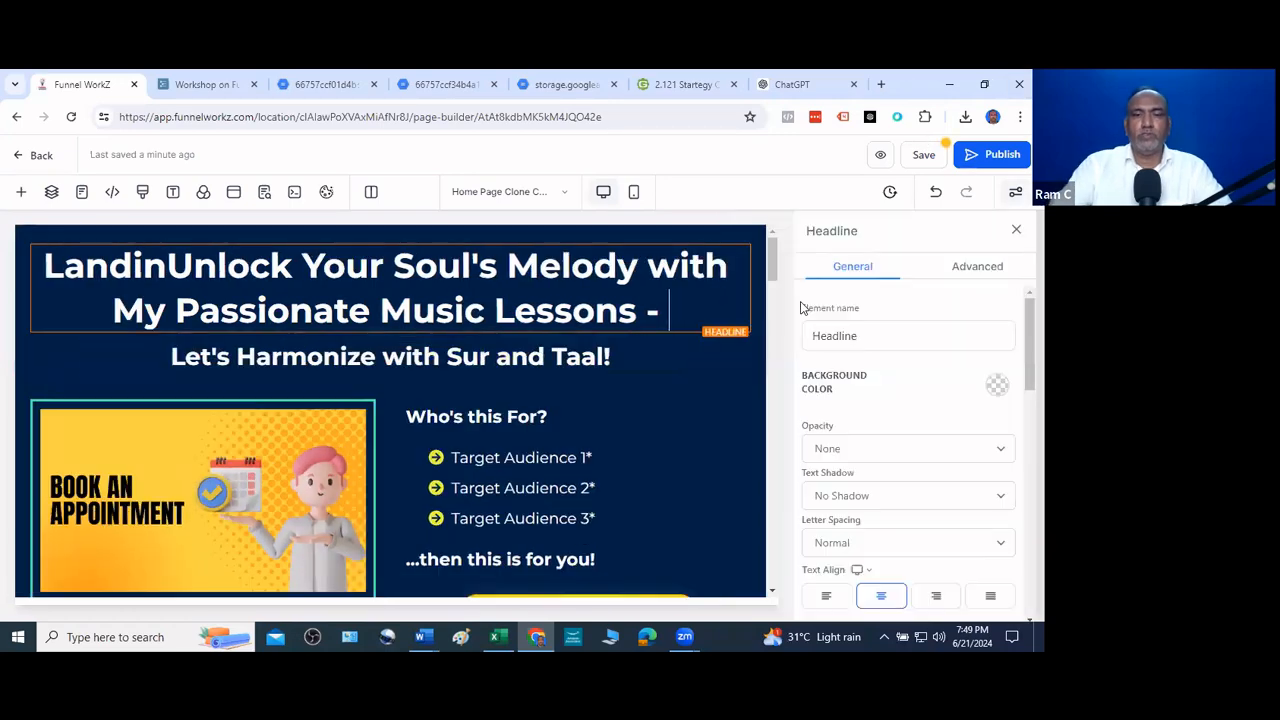
key("BackSpace")
key("BackSpace")
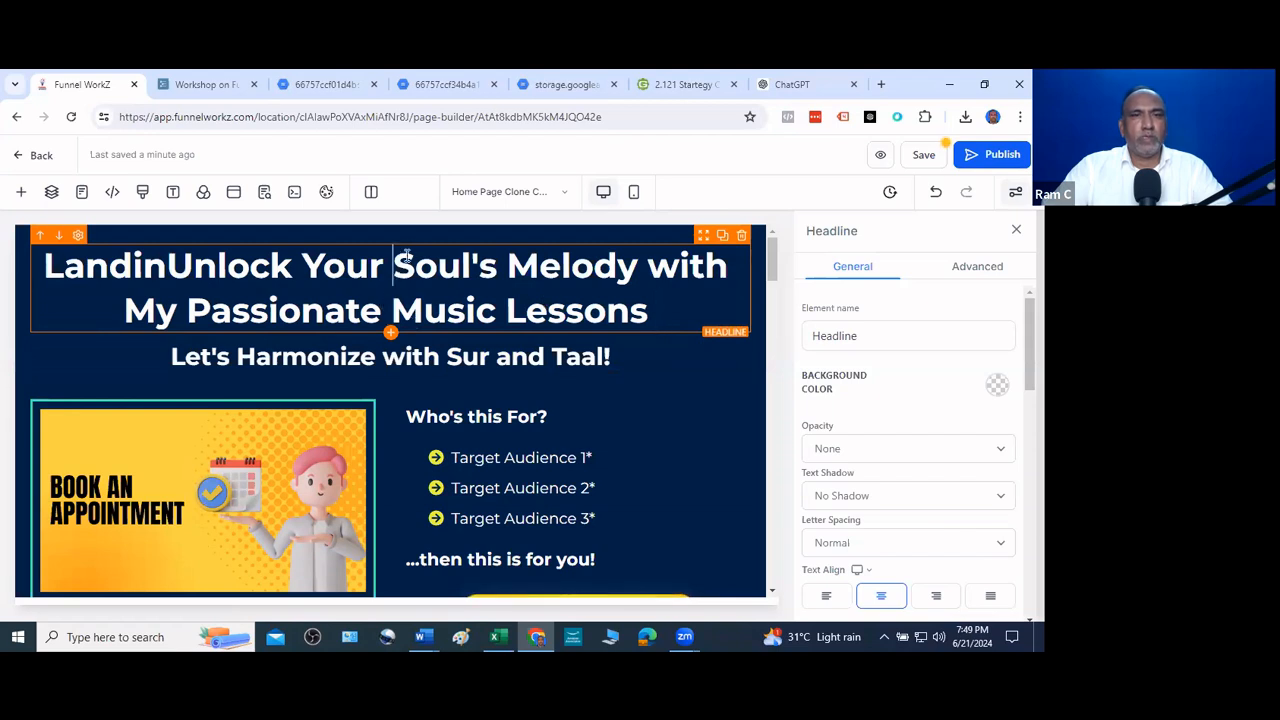
Underline the words "Soul's Melody" in the main headline
left_click_drag(394, 258, 642, 258)
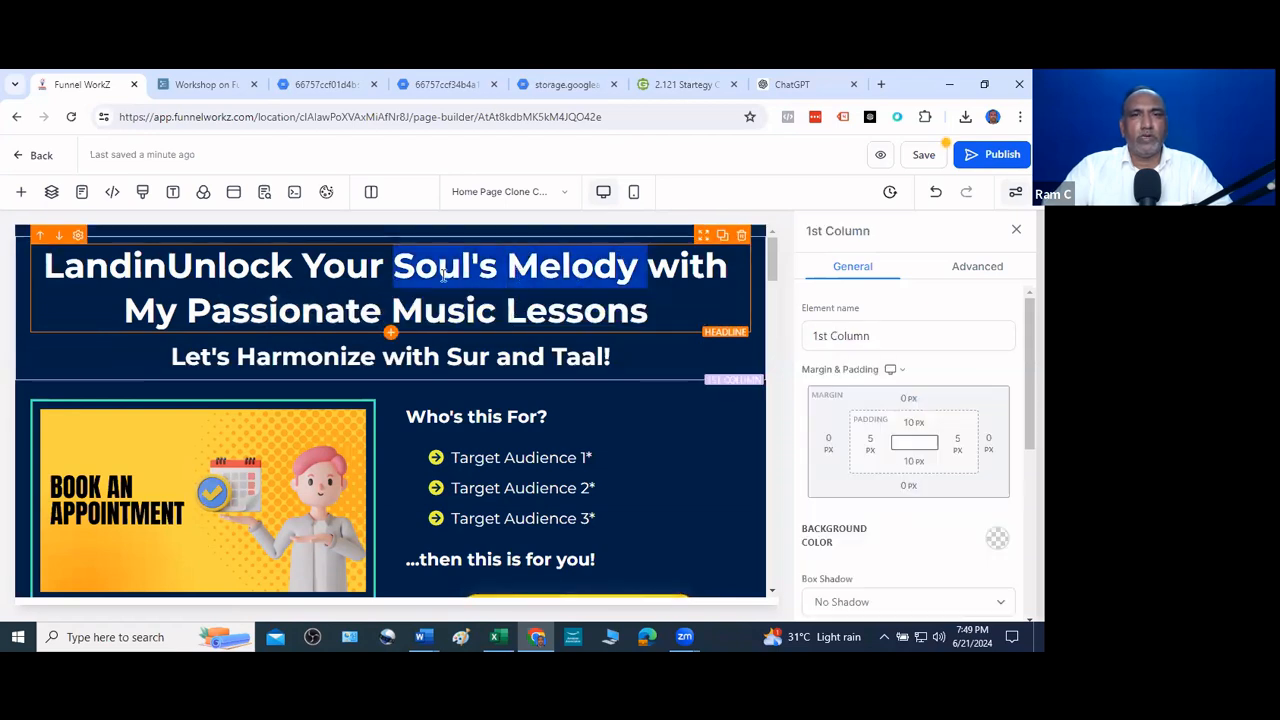
left_click(398, 266)
left_click_drag(646, 266, 403, 268)
left_click(550, 311)
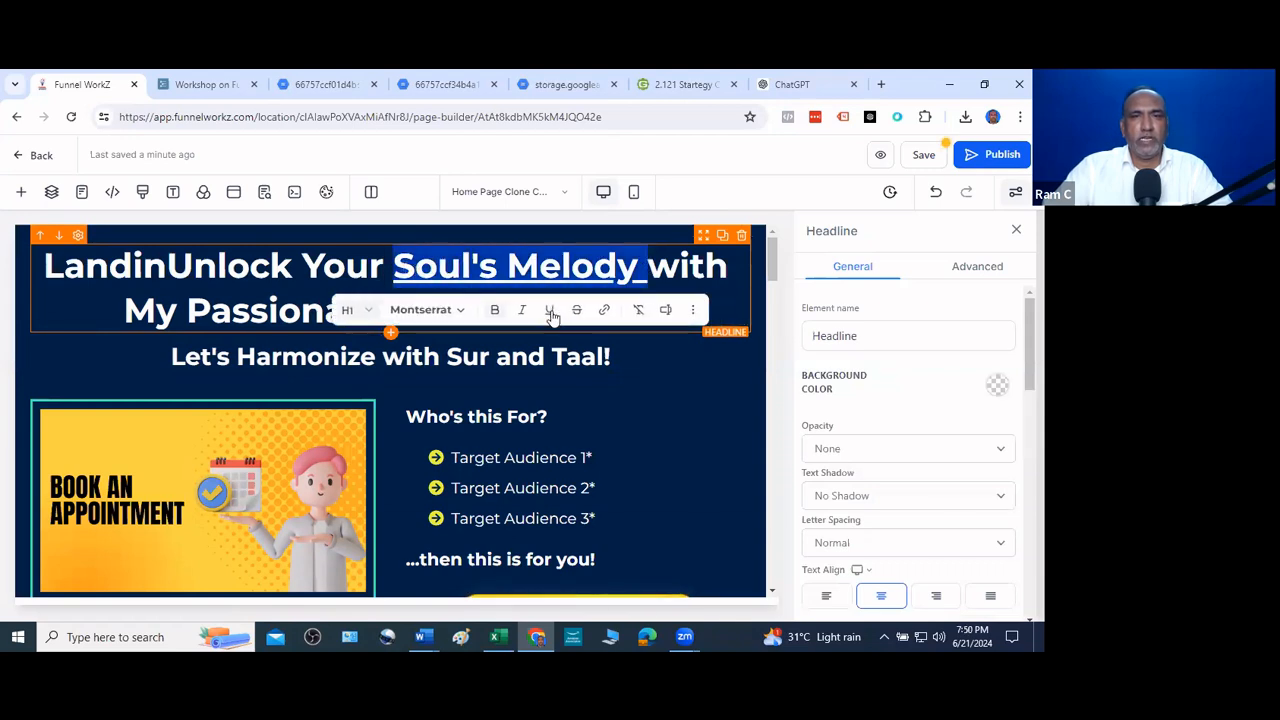
Review the sub headline's text color options and underline the words "Sur and Taal!" in it
left_click(640, 363)
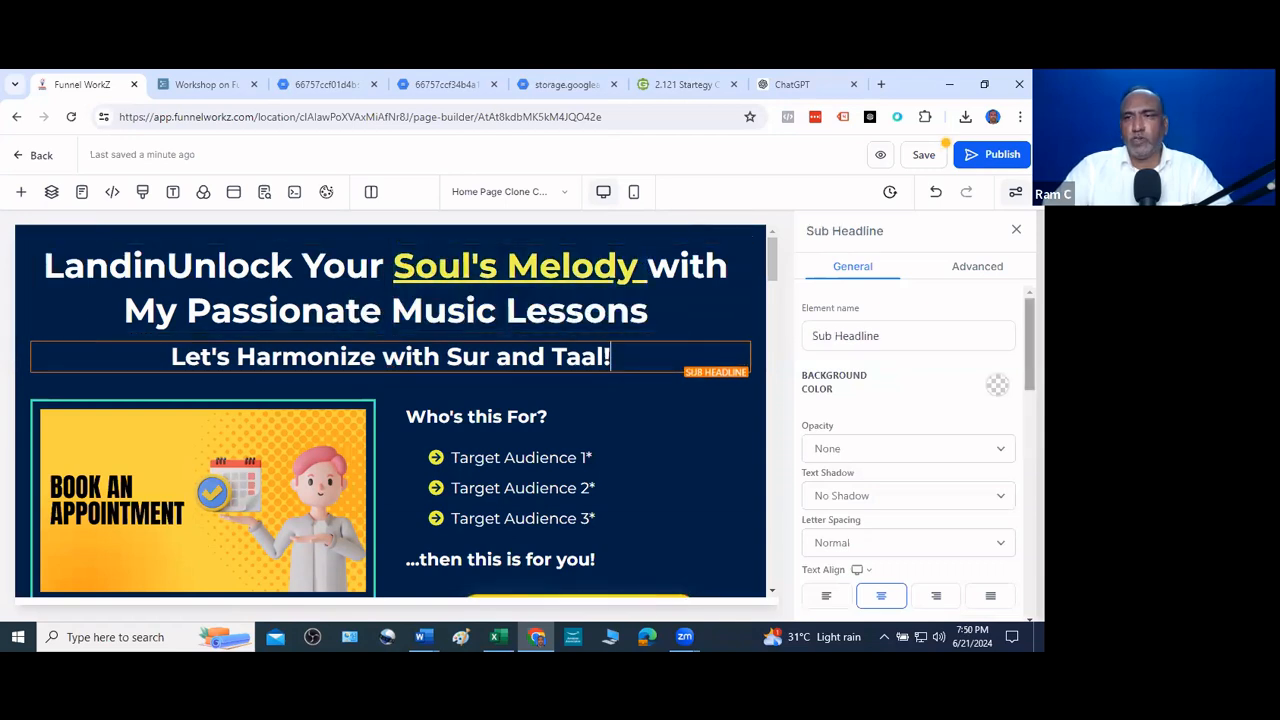
scroll(908, 450, "down", 10)
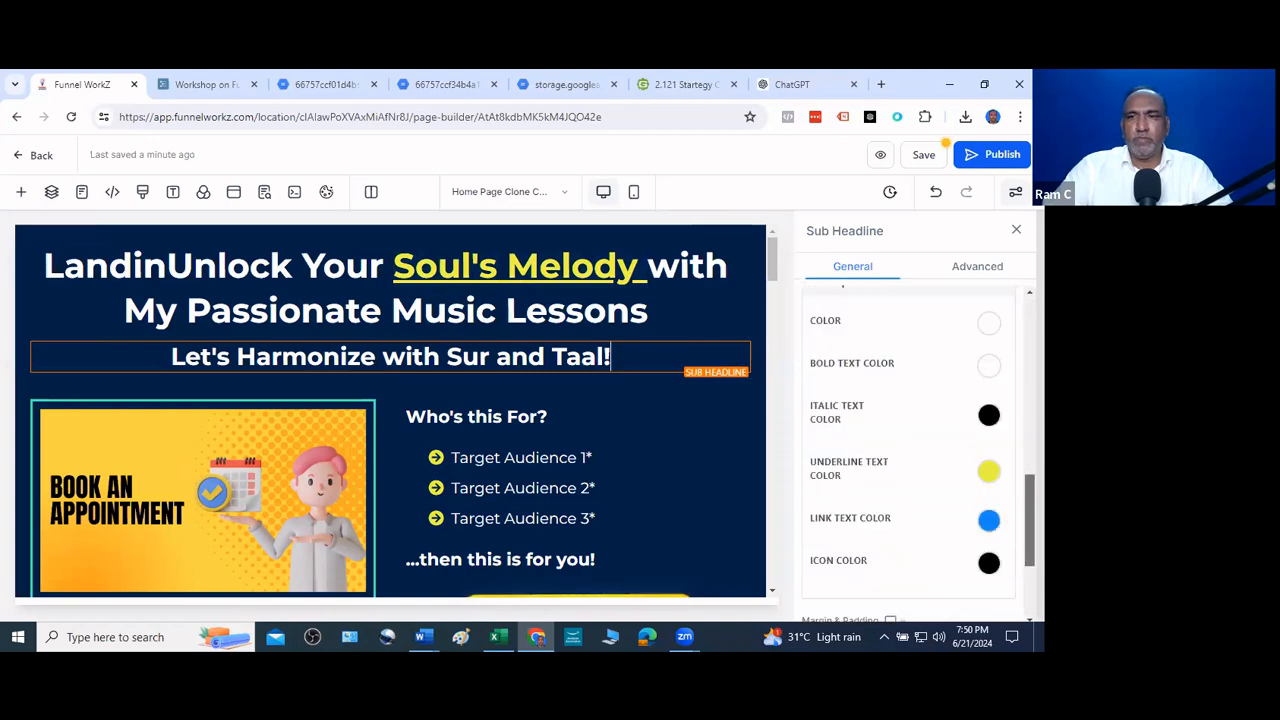
scroll(908, 450, "up", 3)
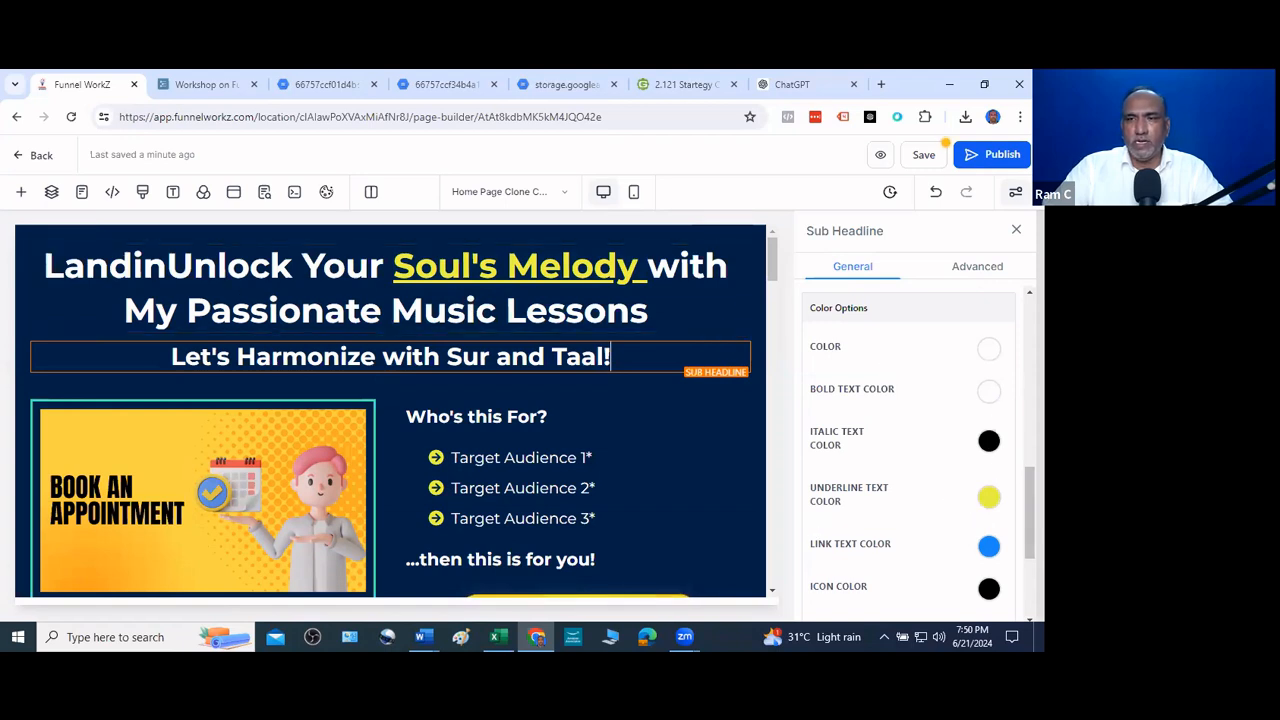
scroll(928, 510, "down", 2)
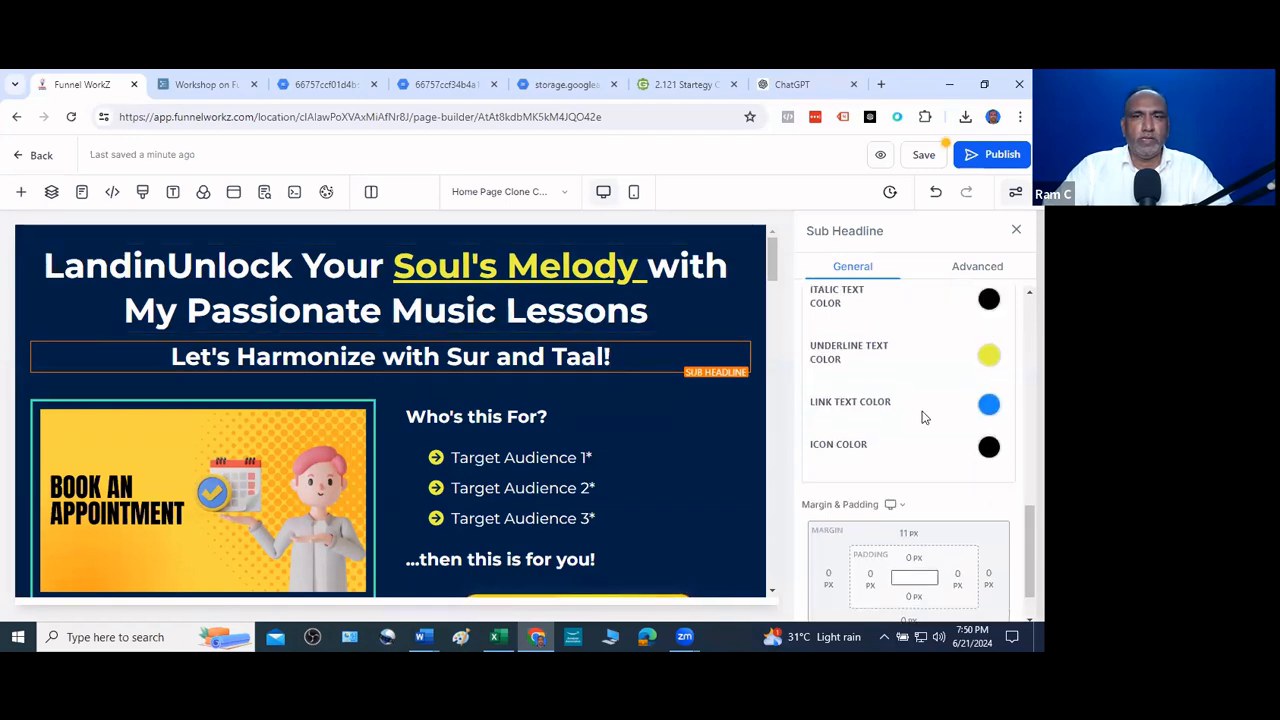
double_click(452, 357)
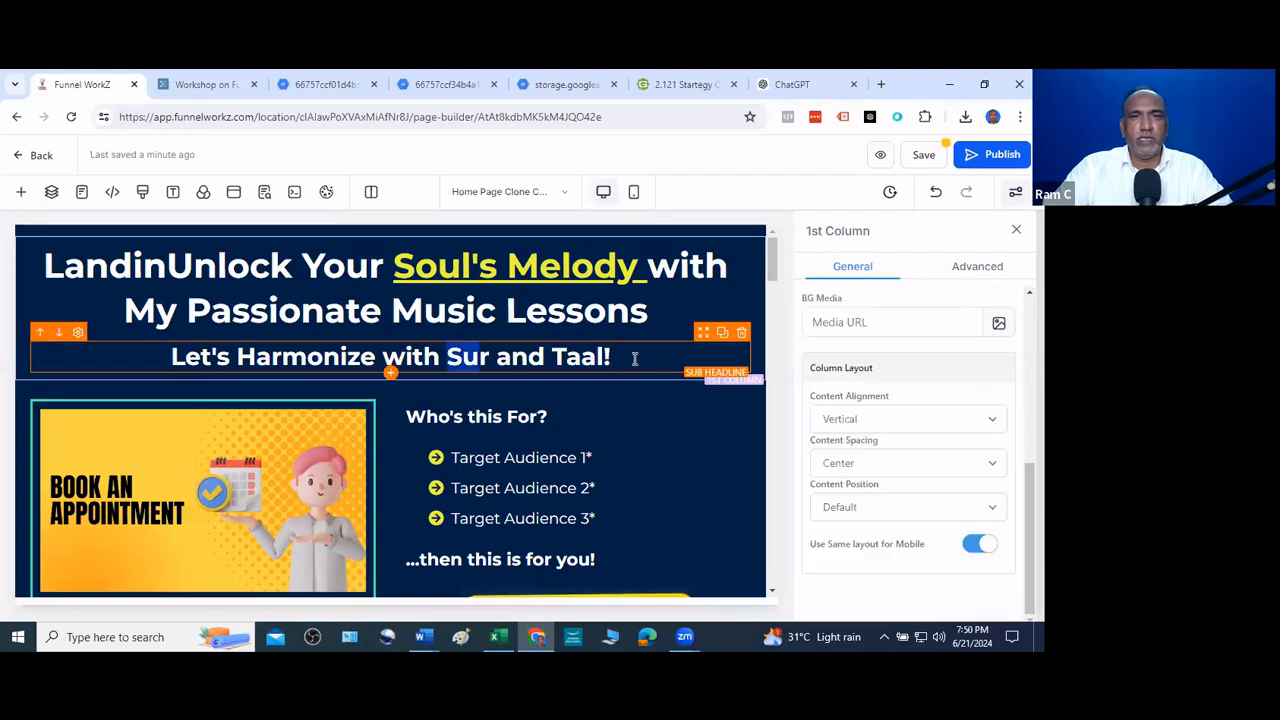
left_click(637, 358, "shift")
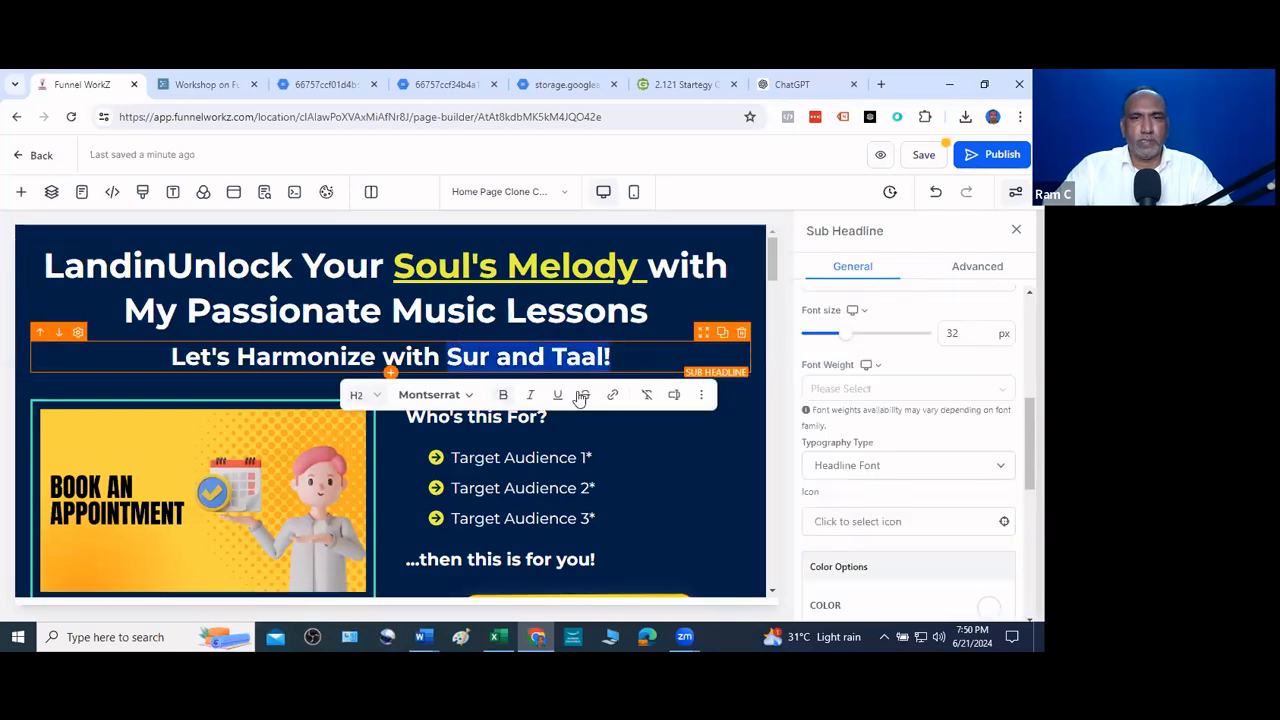
left_click(1015, 231)
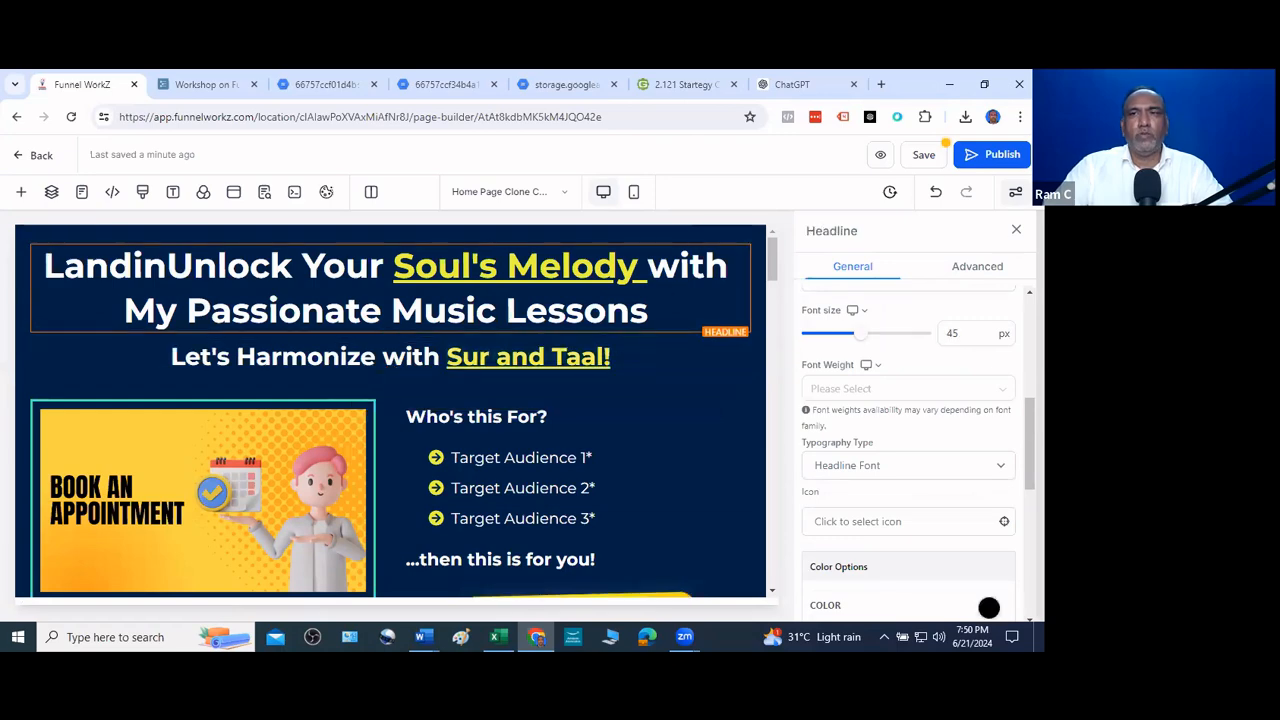
Examine the video type options of the "Book an Appointment" video element and keep Hosted Video selected
scroll(405, 386, "down", 2)
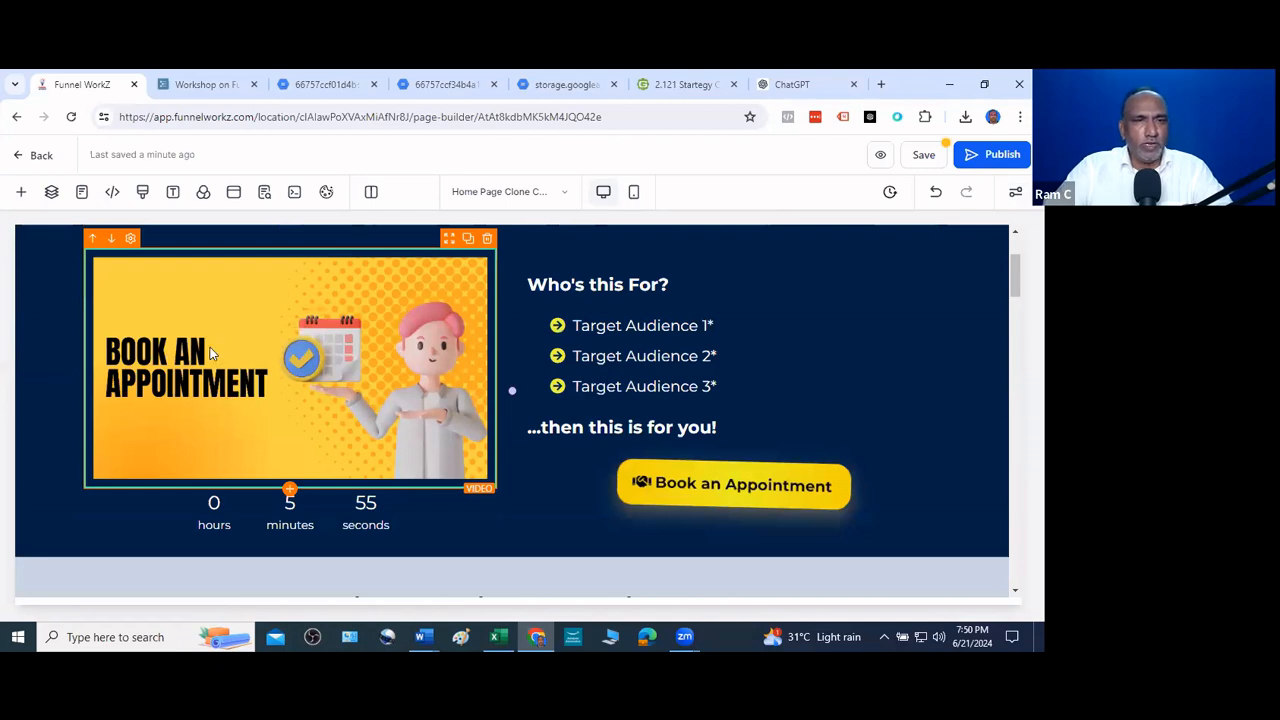
left_click(223, 351)
scroll(908, 450, "down", 1)
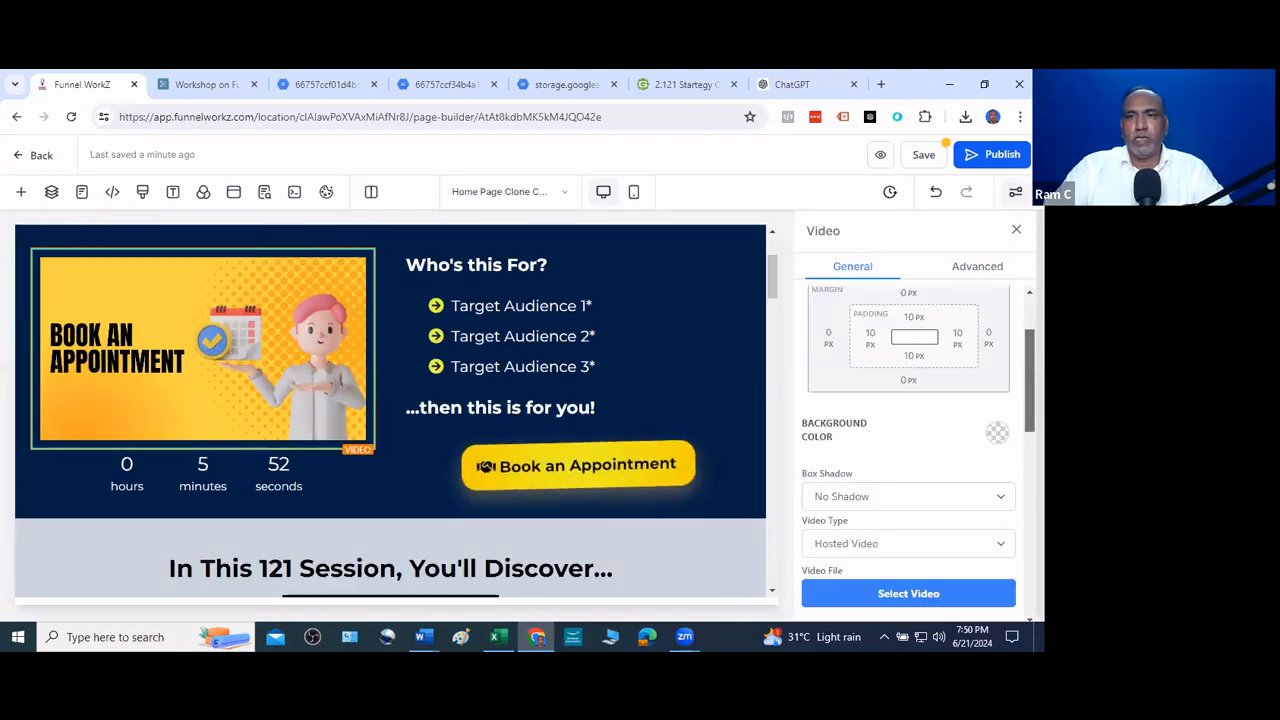
scroll(1000, 420, "down", 3)
scroll(875, 305, "up", 1)
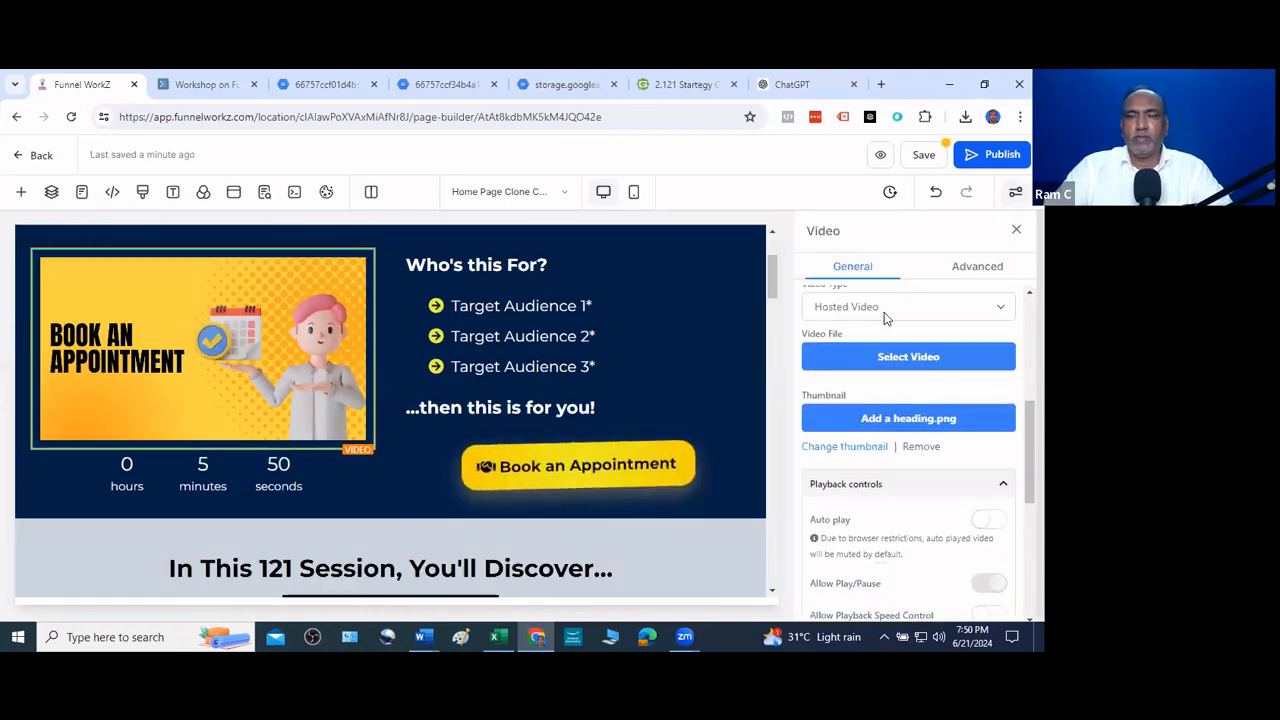
left_click(877, 308)
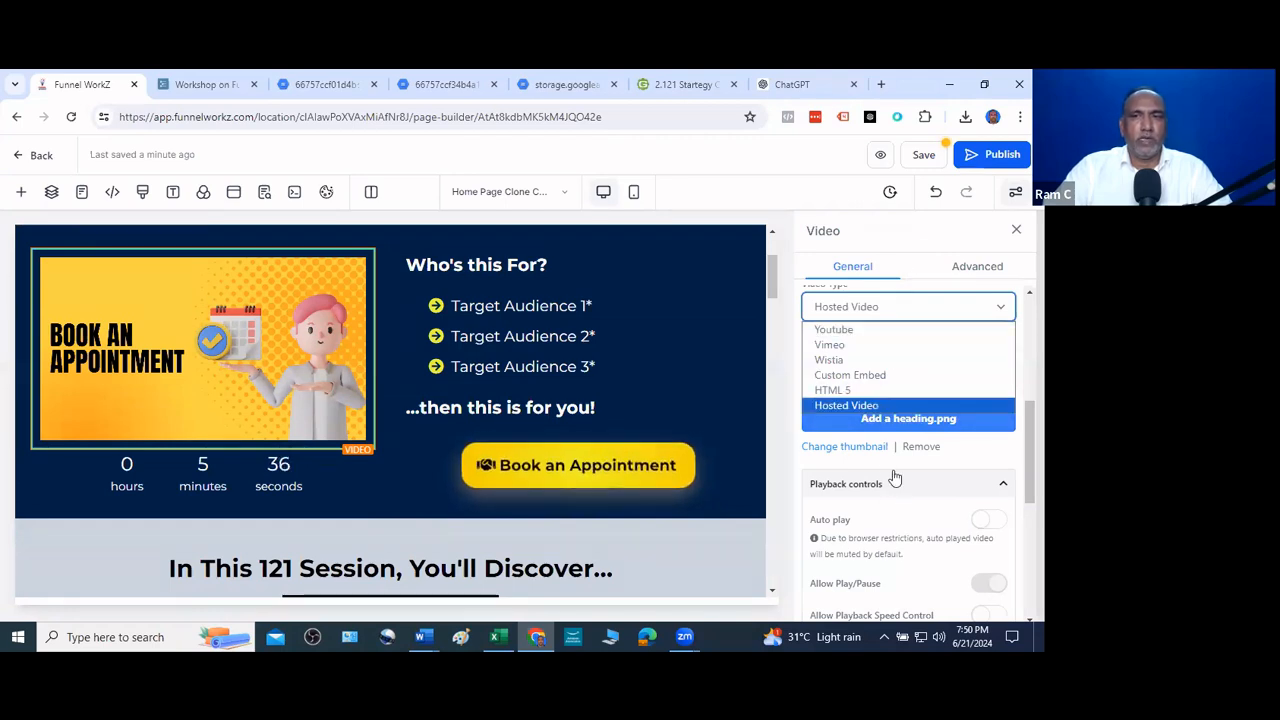
left_click(880, 405)
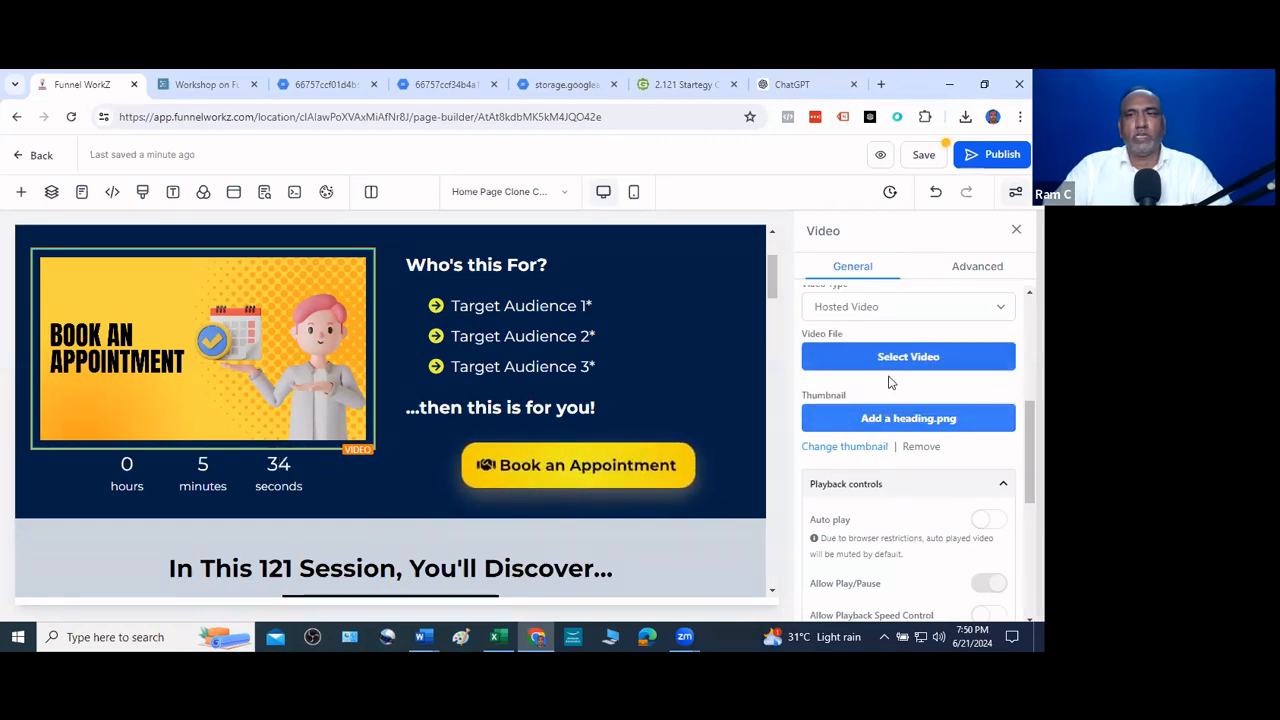
Copy the "Target Audience" and "3 Secrets" prompts from the Chat GPT Prompts notes in Workflowy
left_click(485, 308)
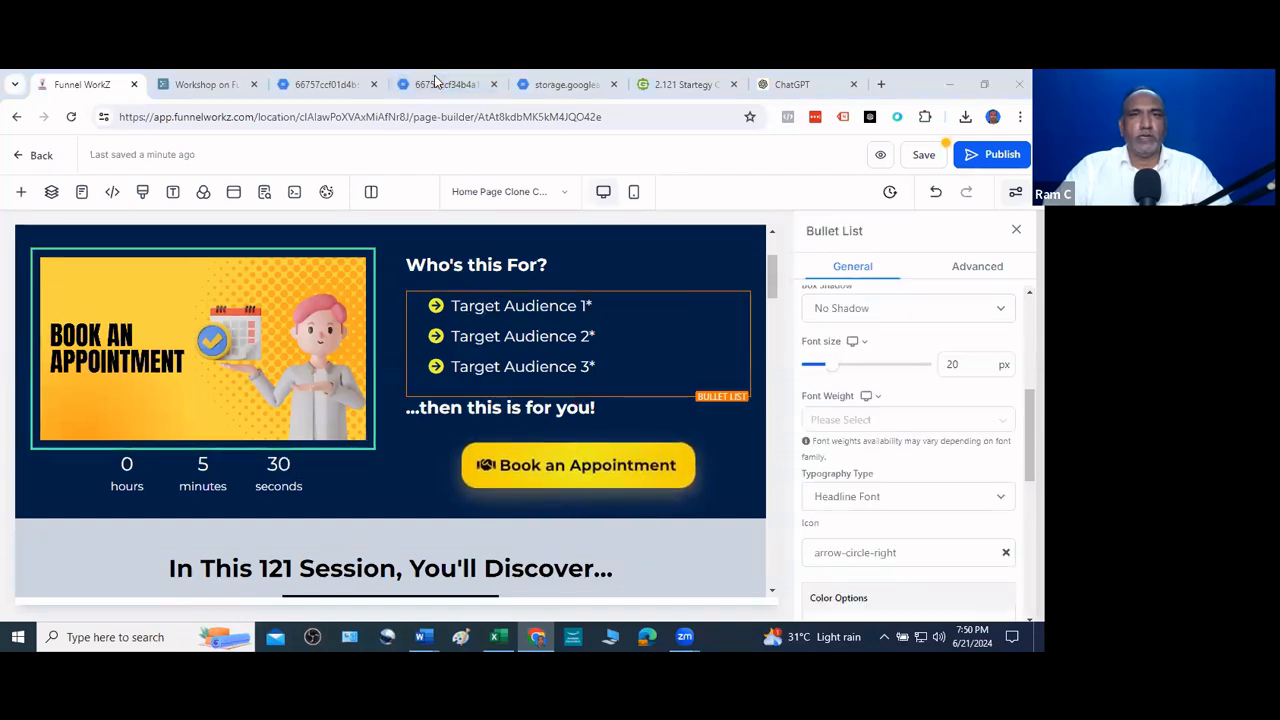
left_click(774, 86)
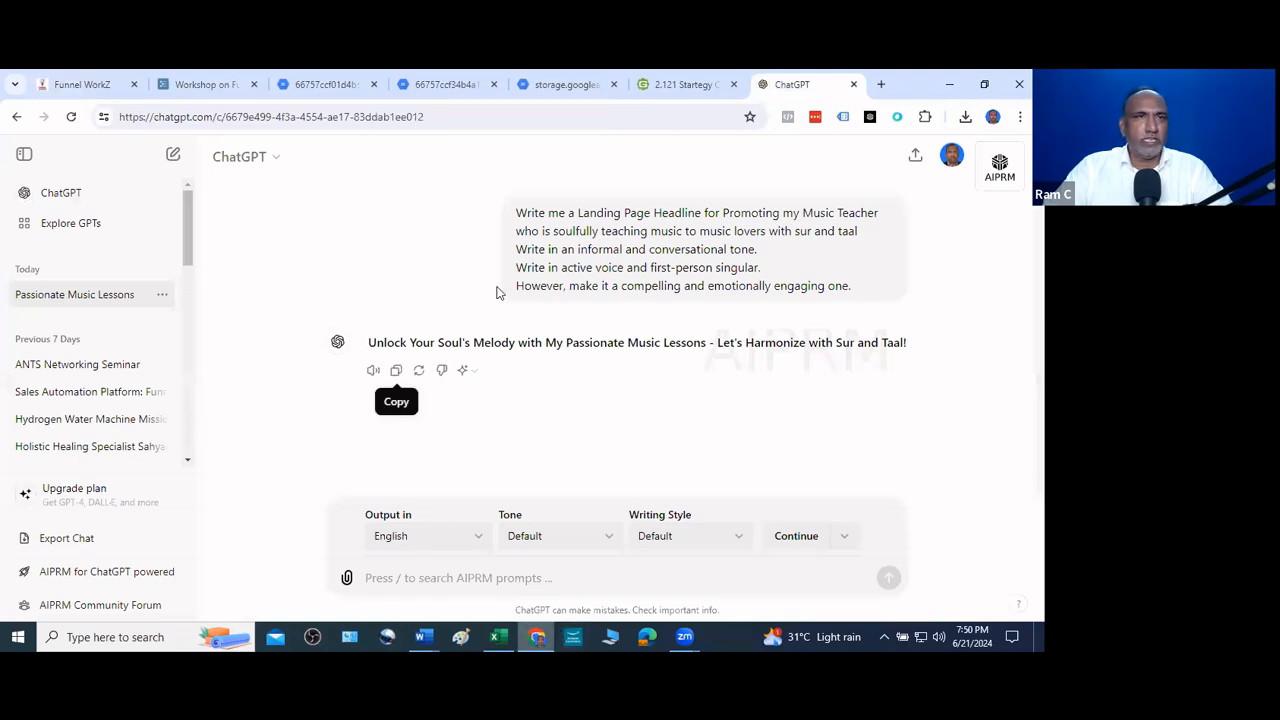
left_click(200, 85)
left_click(320, 383)
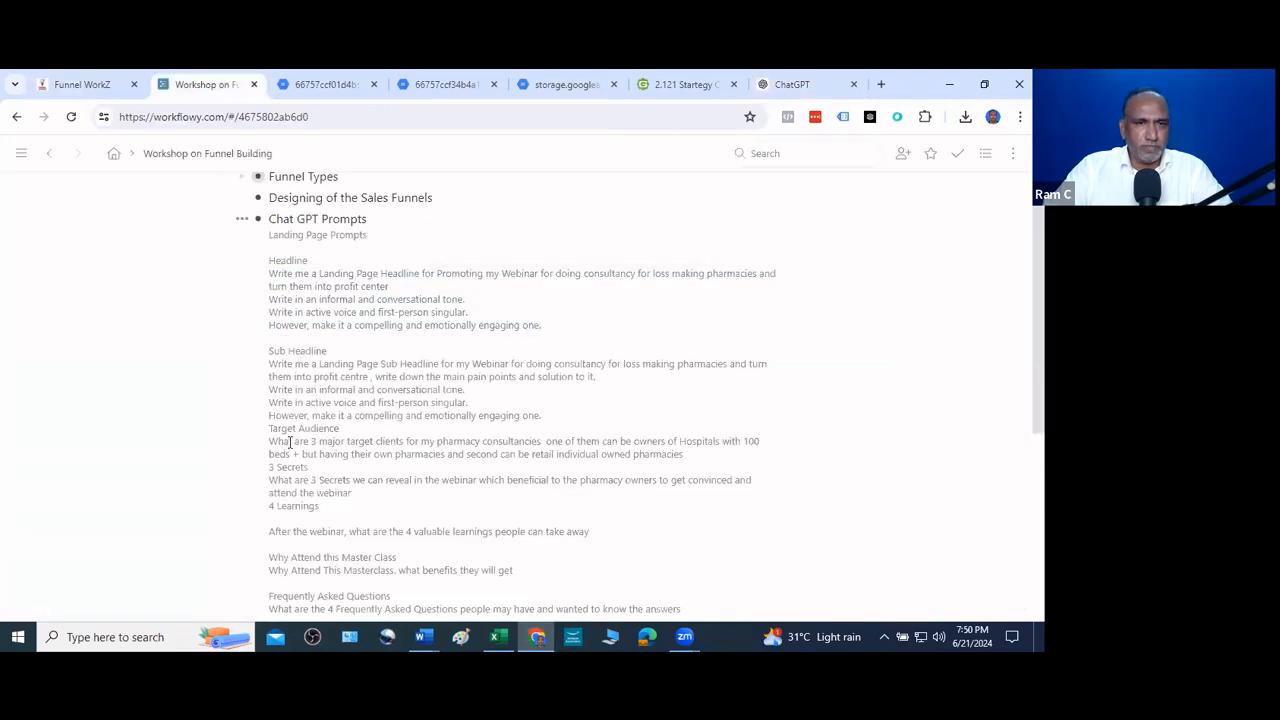
left_click_drag(271, 441, 424, 493)
key("ctrl+c")
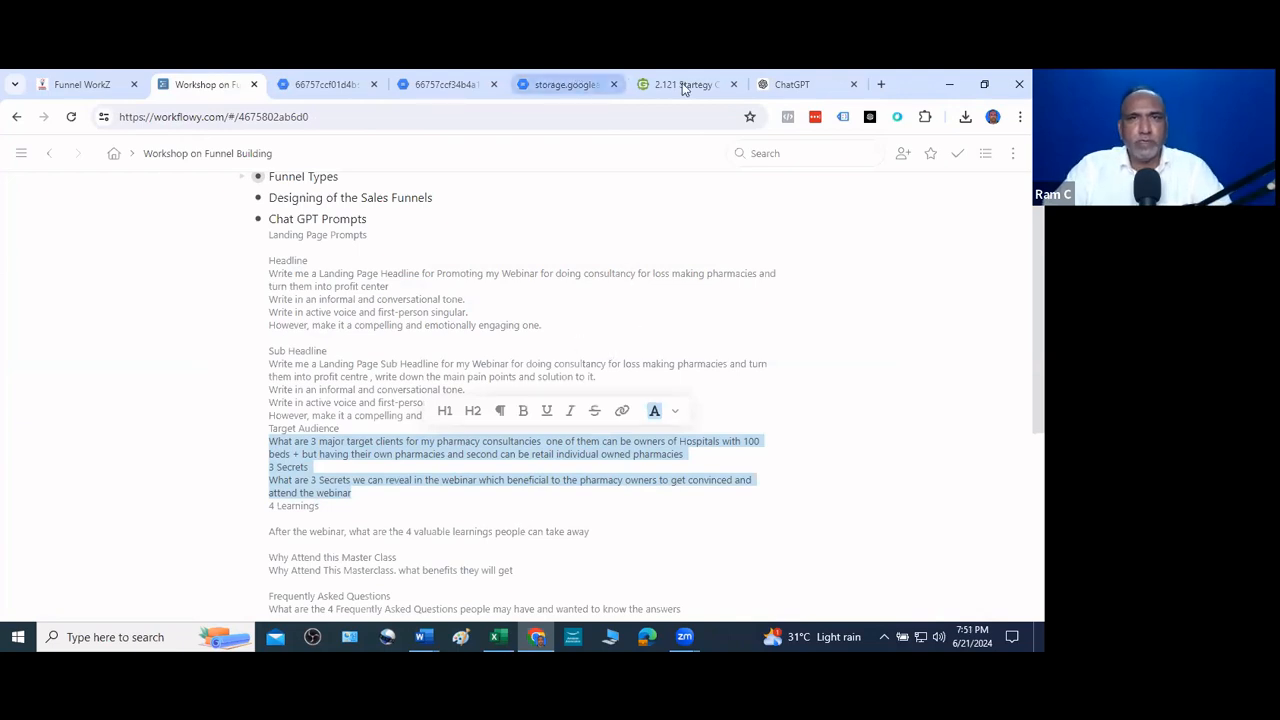
Switch to ChatGPT and paste the copied prompts into the message of the music lessons chat
left_click(790, 84)
left_click(393, 571)
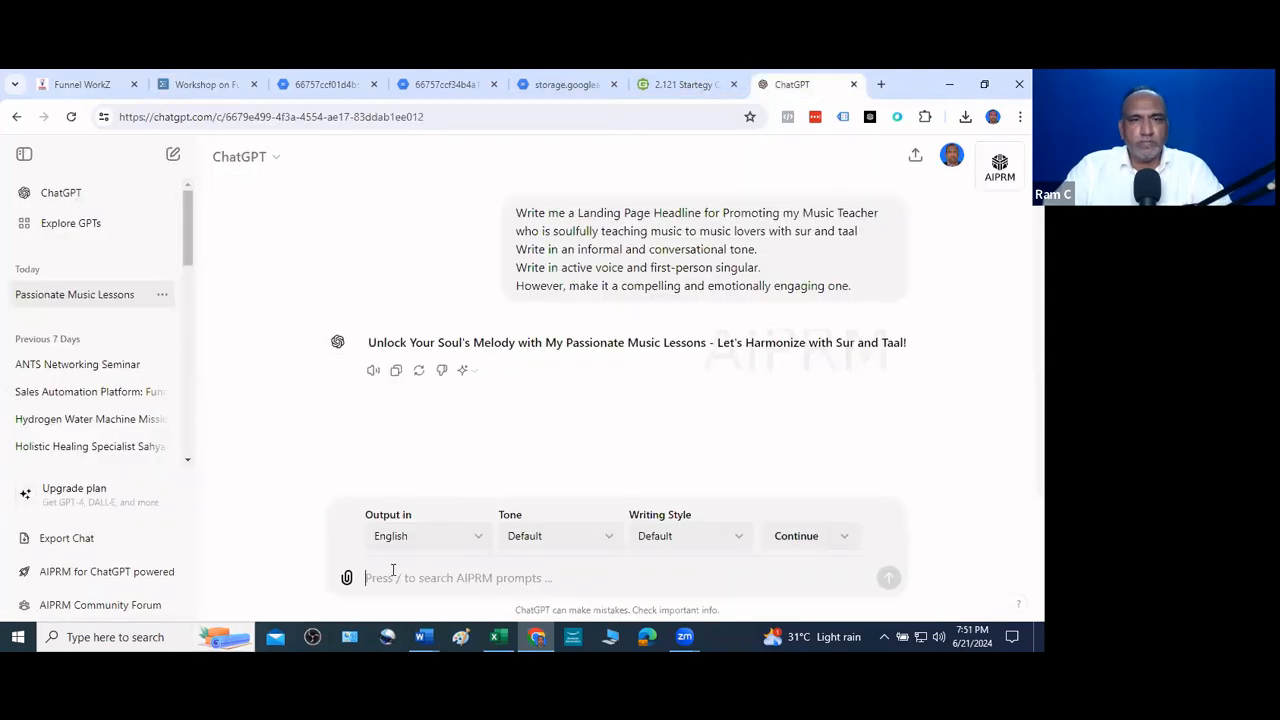
key("ctrl+v")
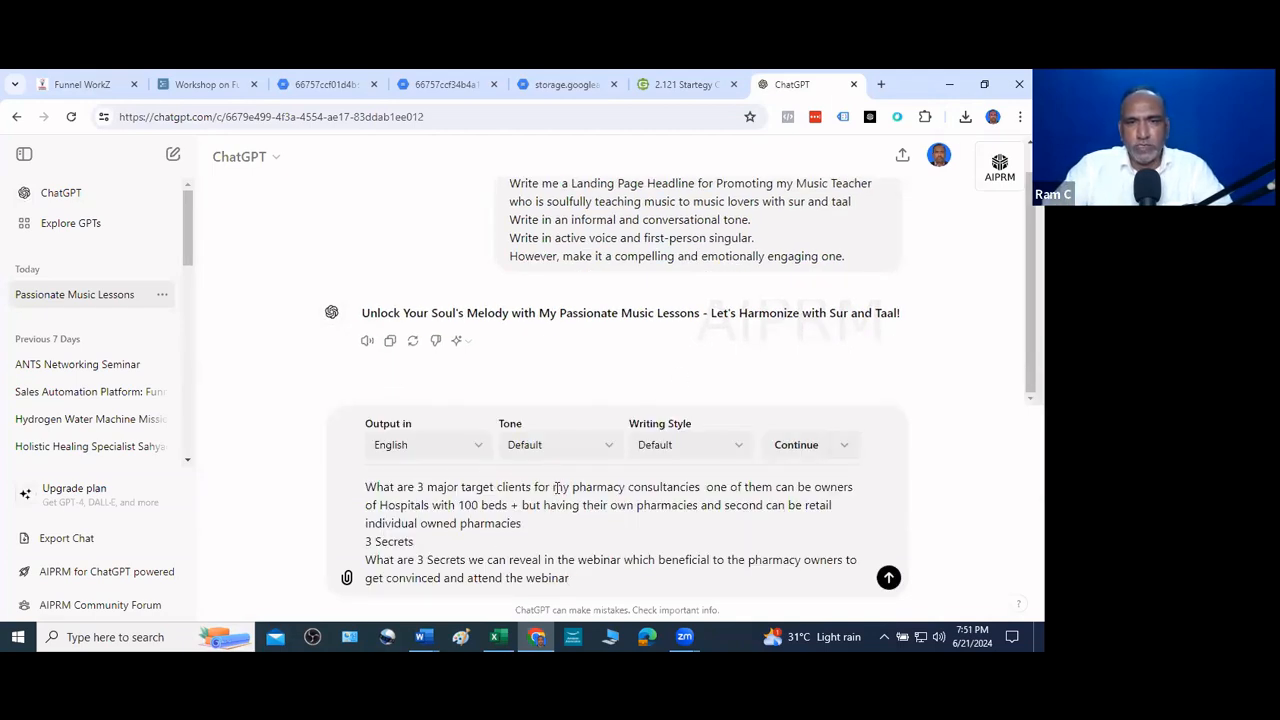
Reword the first question to "What are 3 major target clients for the above" and submit the prompt
left_click_drag(553, 487, 738, 487)
left_click_drag(818, 491, 840, 520)
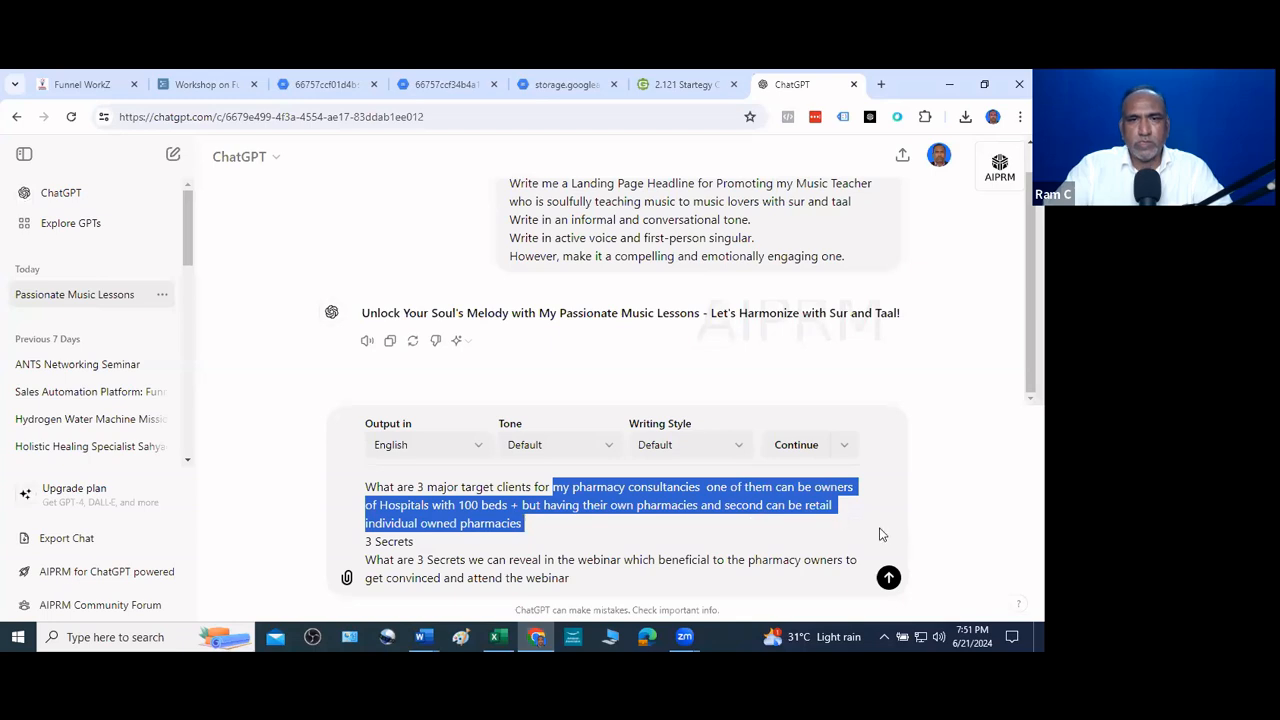
type("the a")
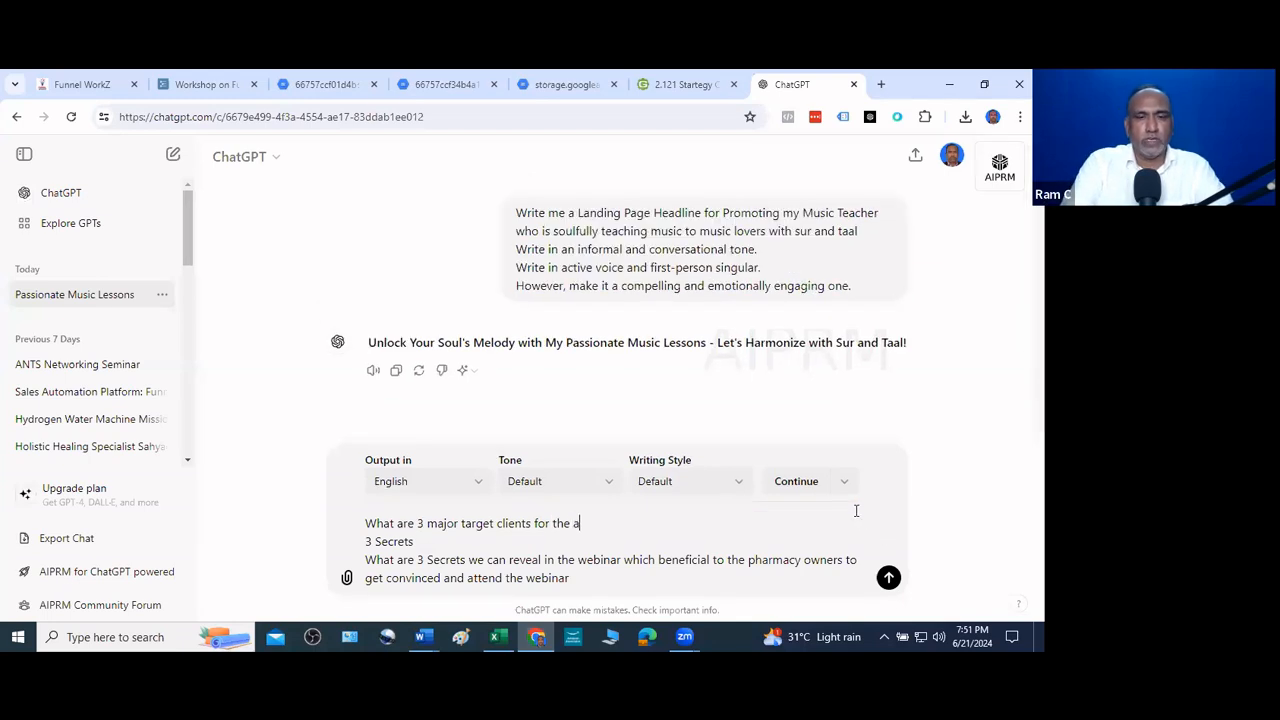
type("bove")
key("Return")
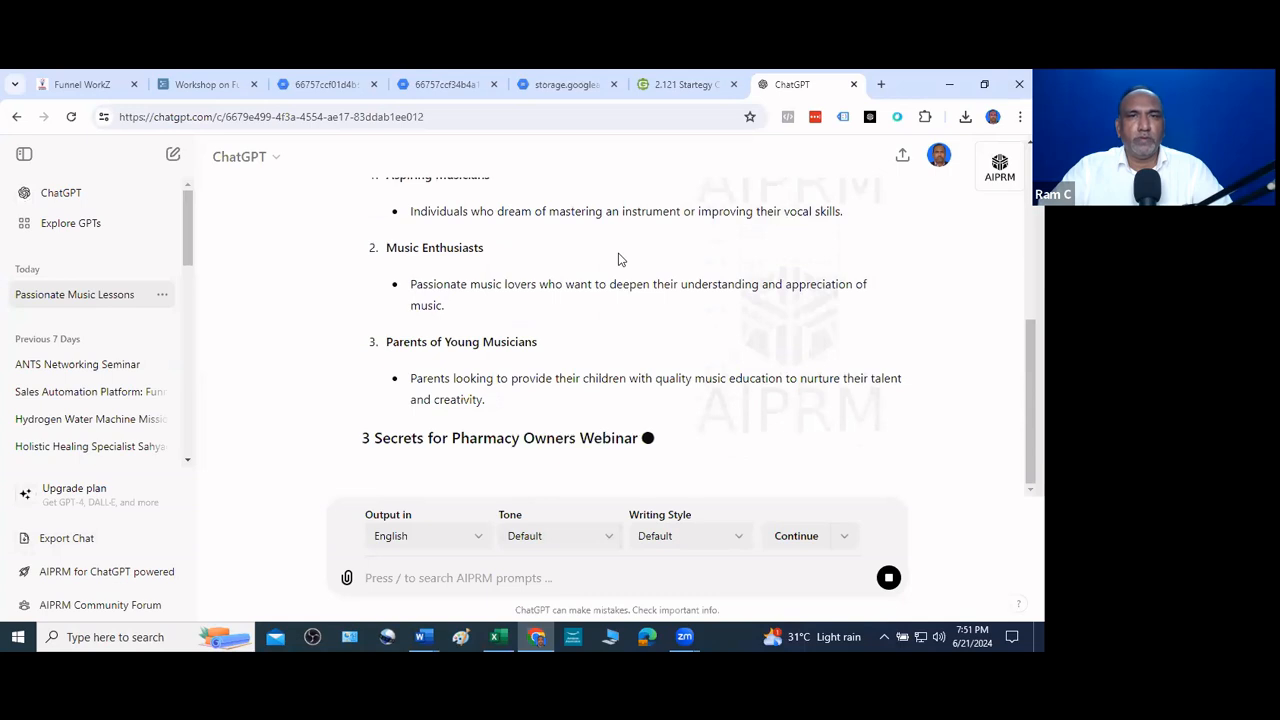
Review the generated answer and copy the three major target clients with their descriptions, from "Aspiring Musicians" through "Parents of Young Musicians"
scroll(611, 406, "up", 1)
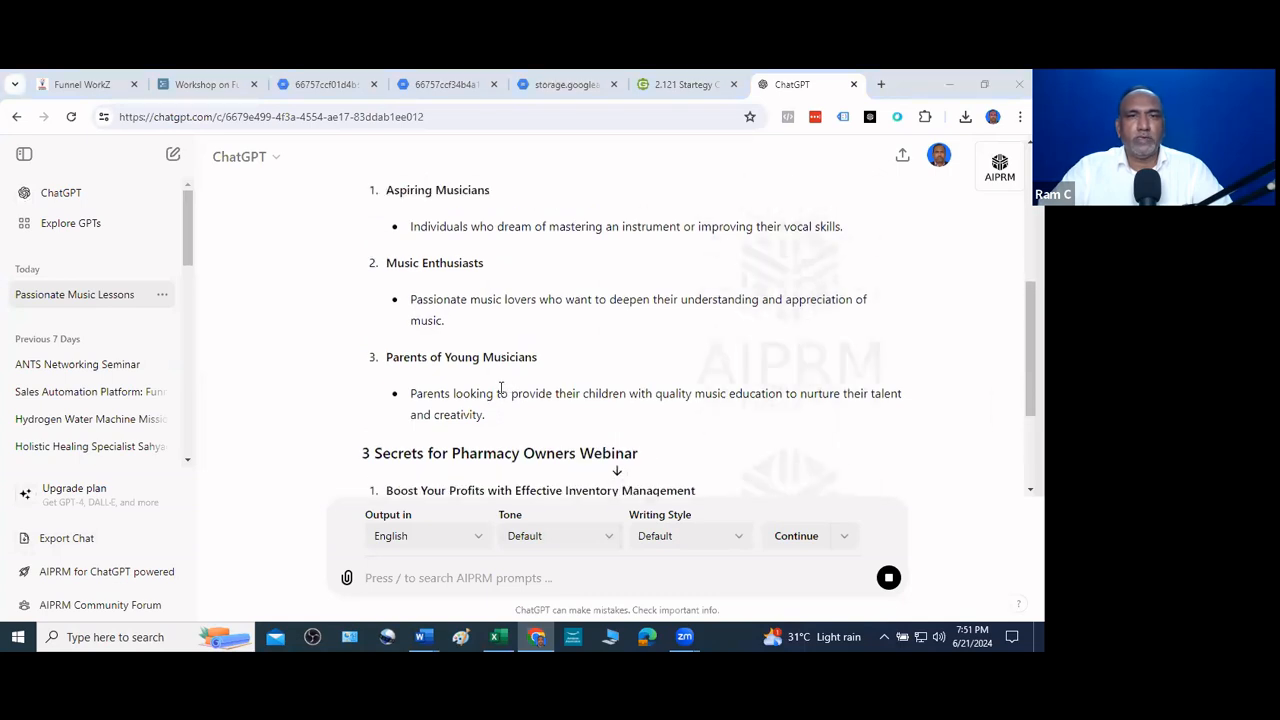
scroll(522, 345, "up", 1)
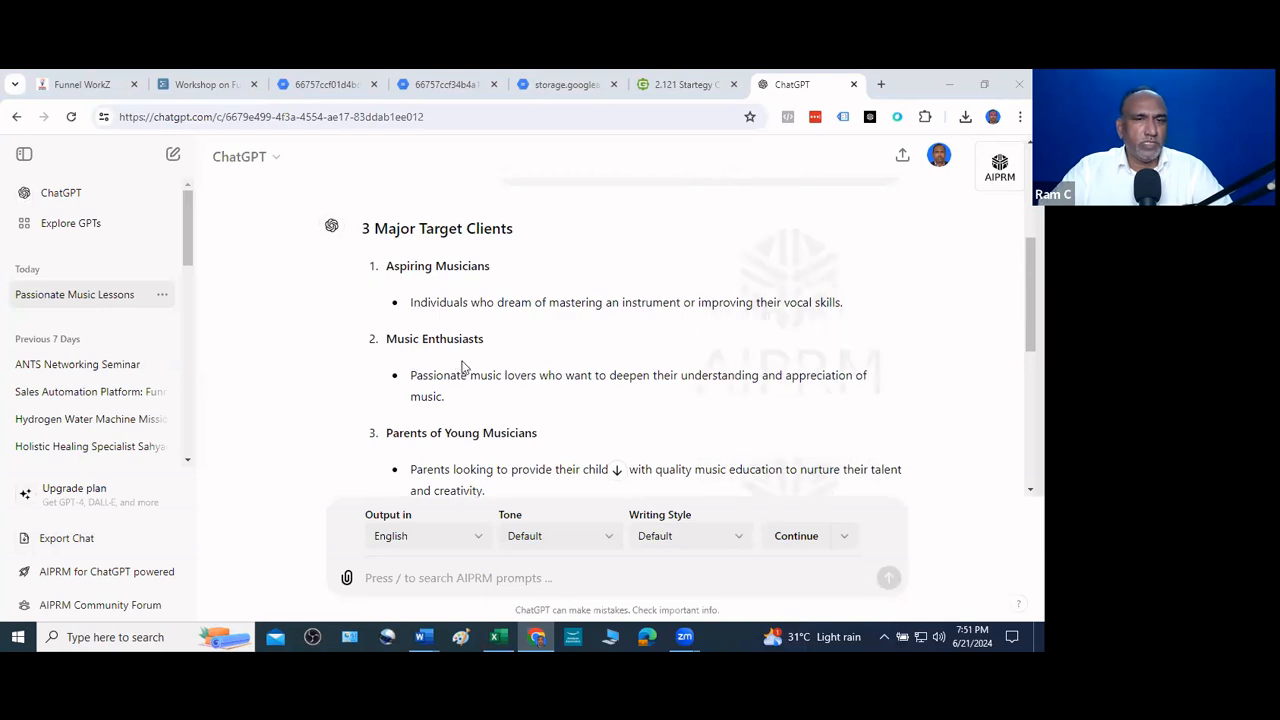
scroll(474, 388, "down", 1)
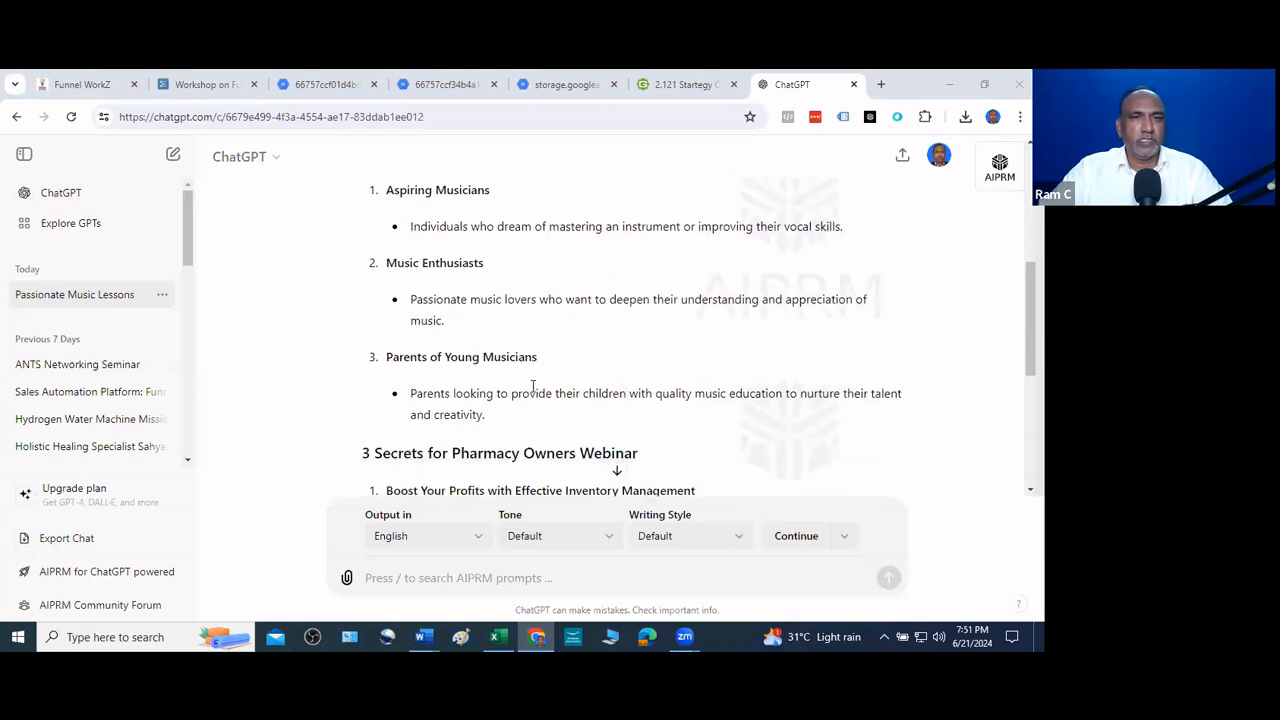
scroll(532, 385, "down", 2)
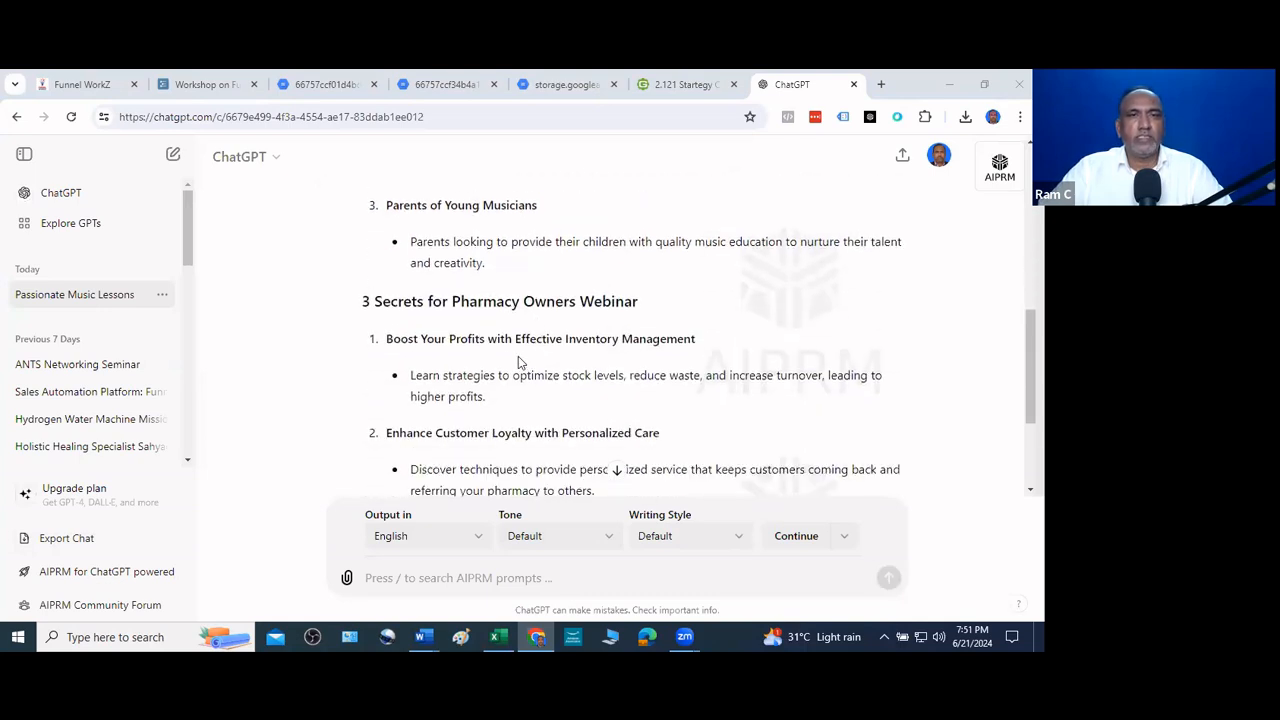
scroll(530, 270, "up", 2)
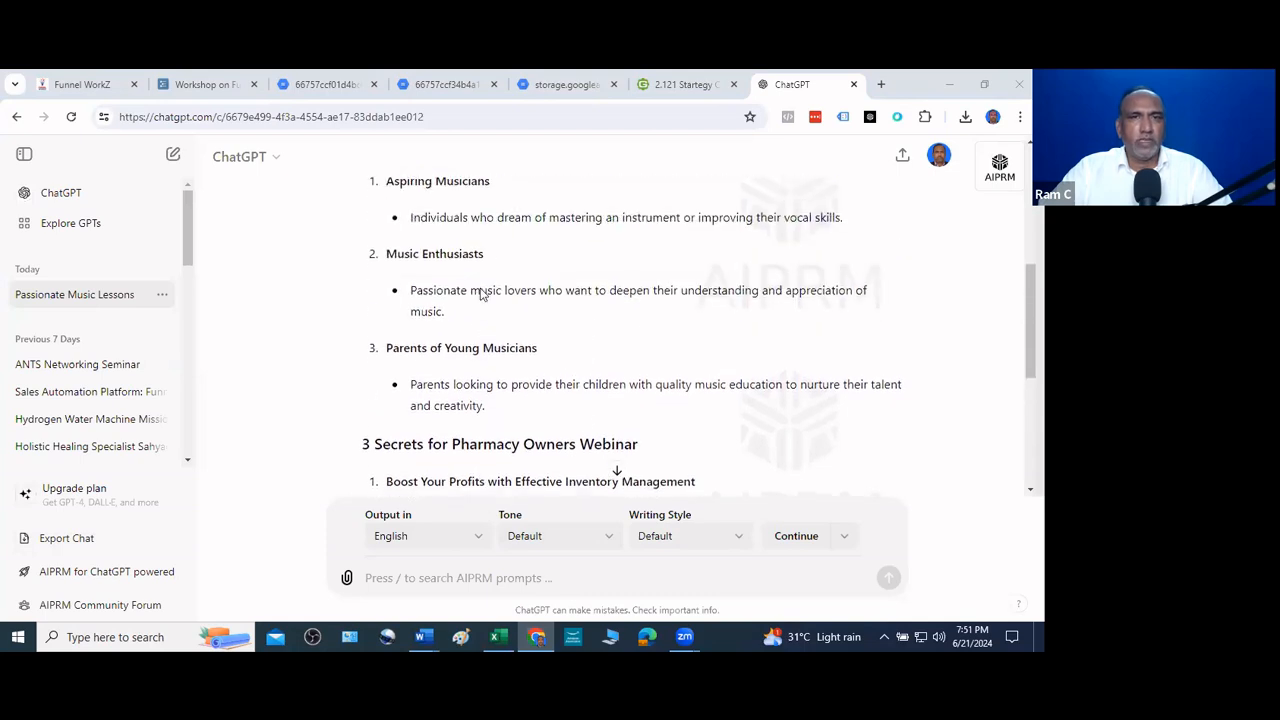
left_click_drag(387, 190, 608, 392)
key("ctrl+c")
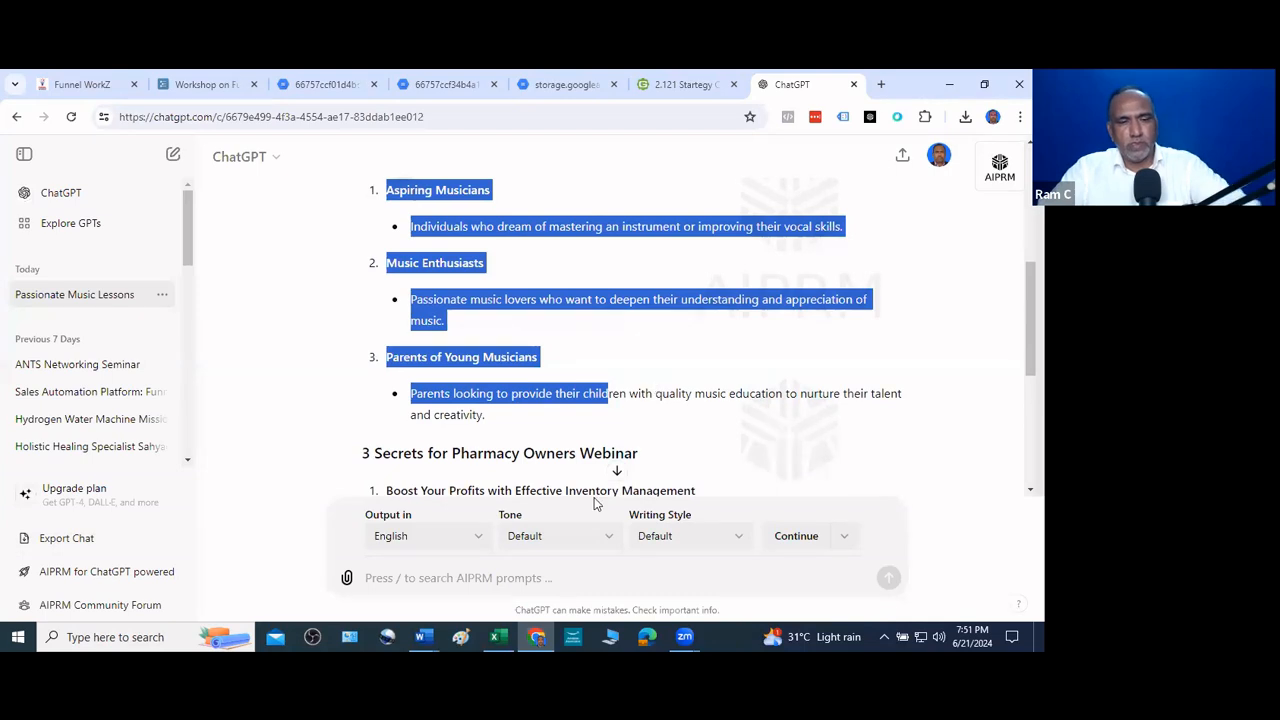
Switch to Word, create a blank document and paste the copied target clients list into it
left_click(424, 637)
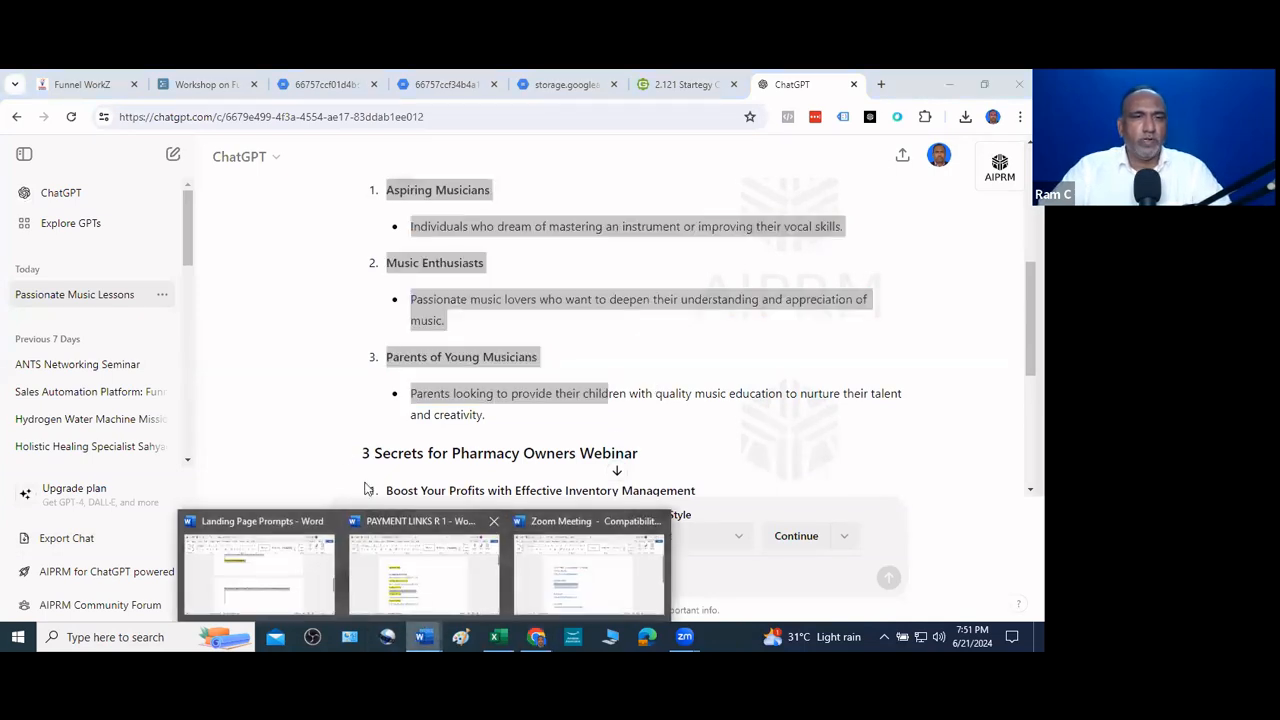
left_click(240, 550)
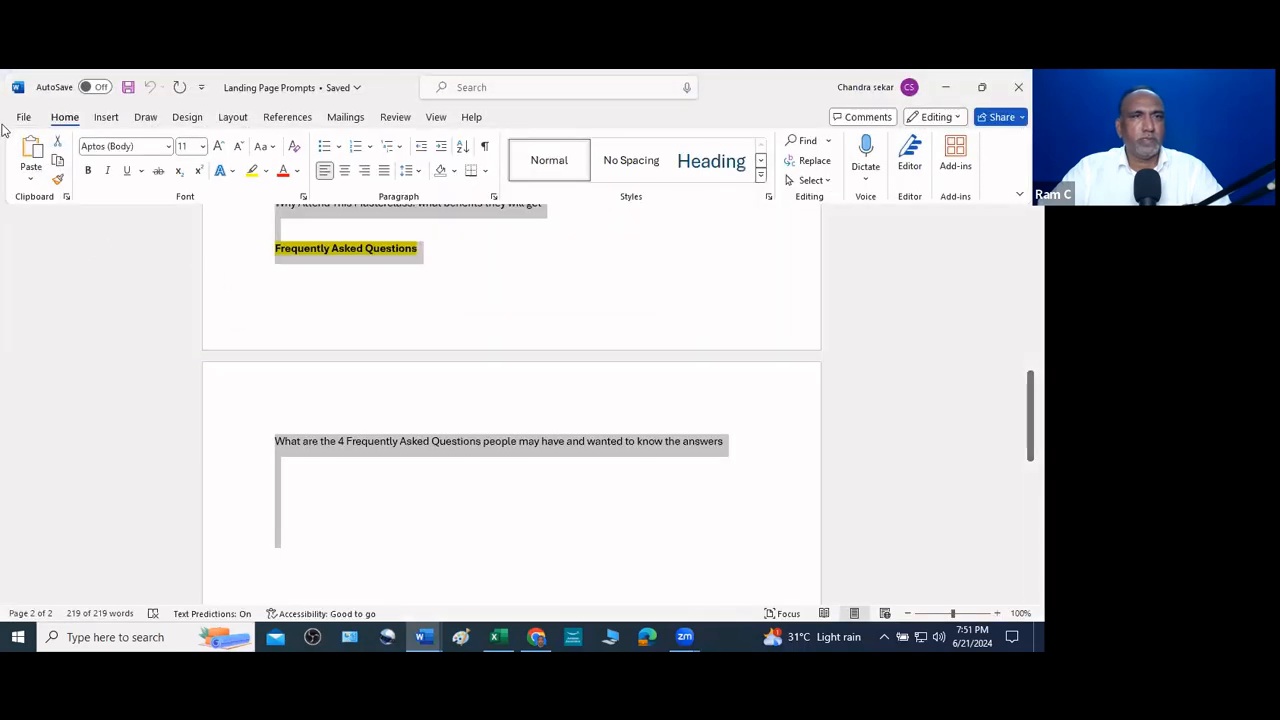
left_click(23, 117)
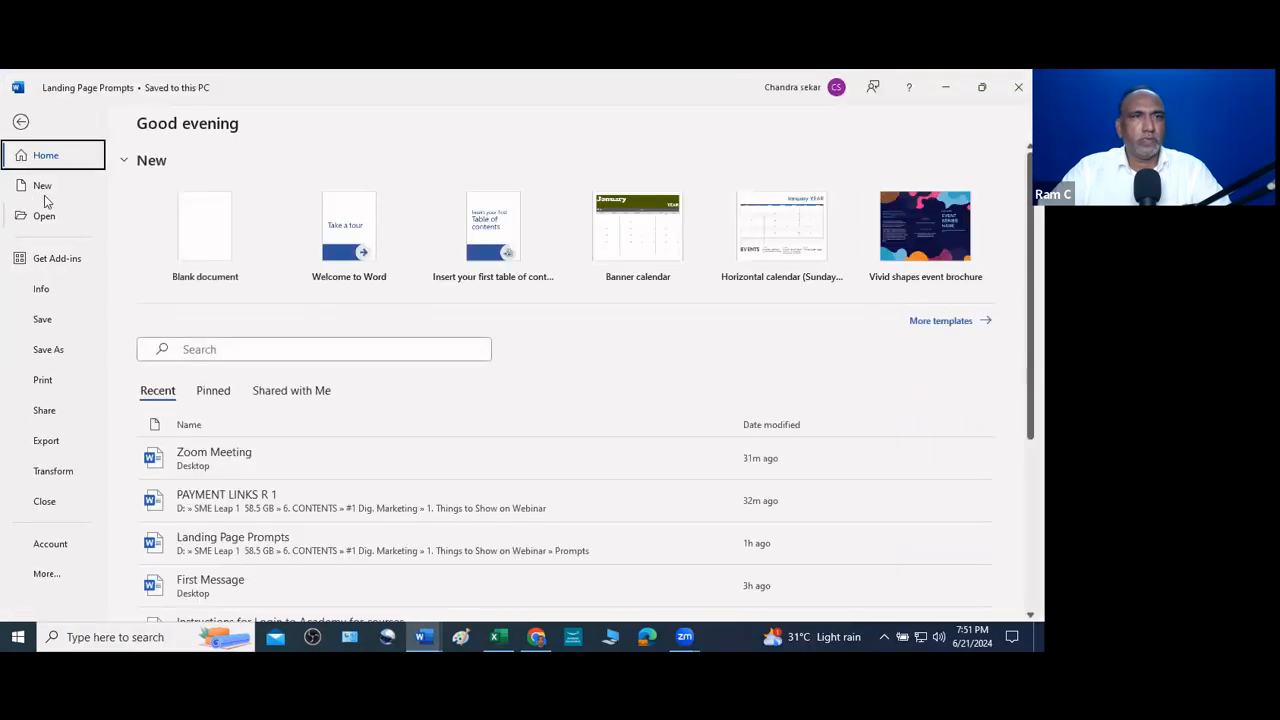
left_click(42, 186)
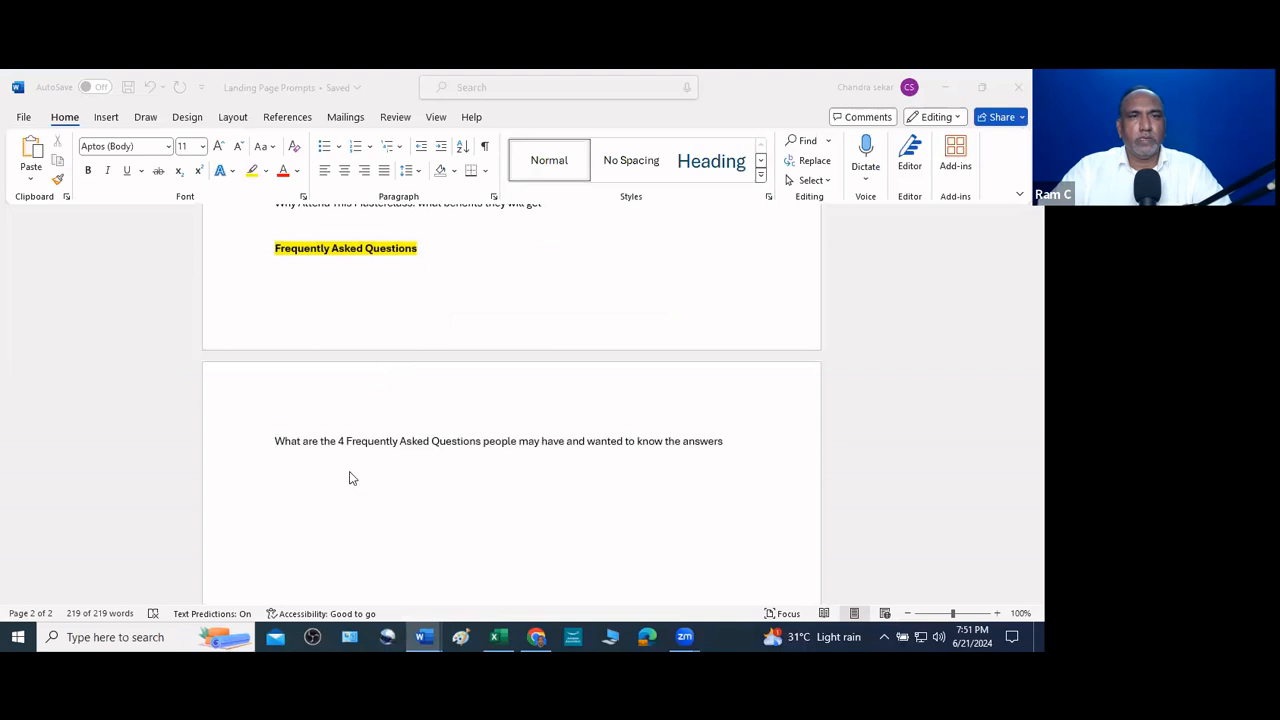
key("ctrl+v")
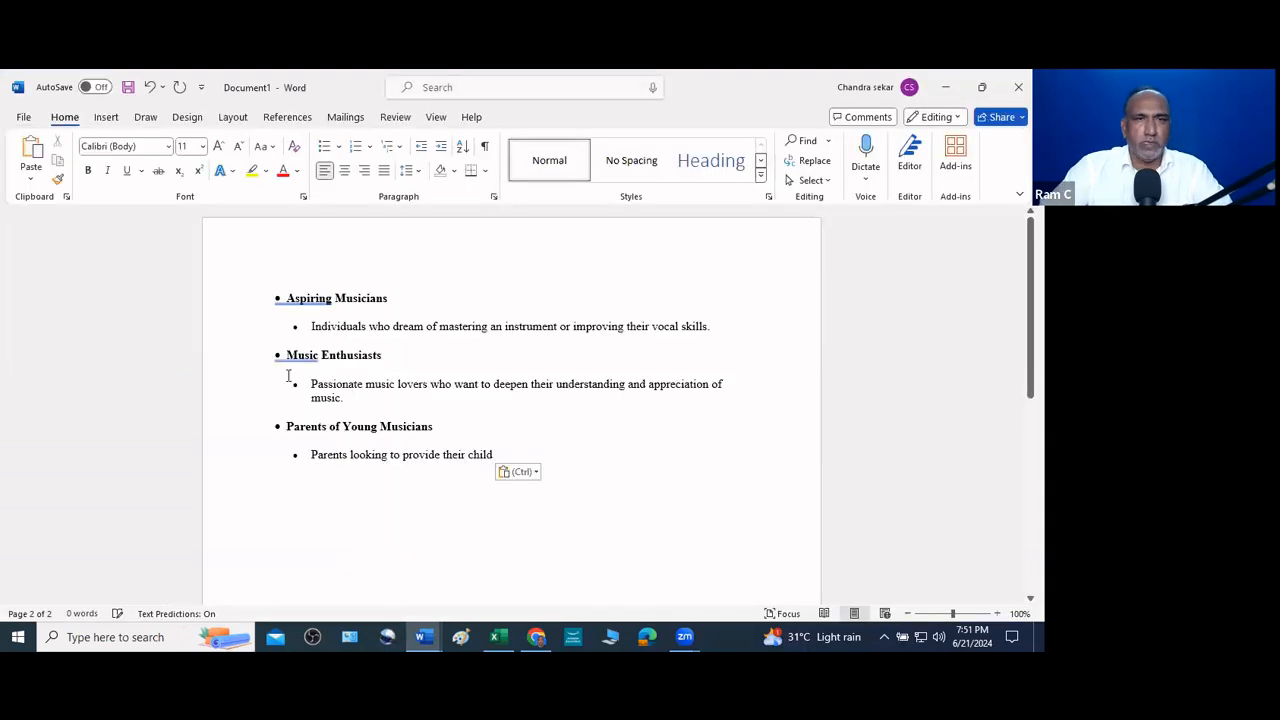
Copy the whole list from Word and replace the three Target Audience placeholders under "Who's this For?" in Funnel WorkZ with it
left_click(741, 328)
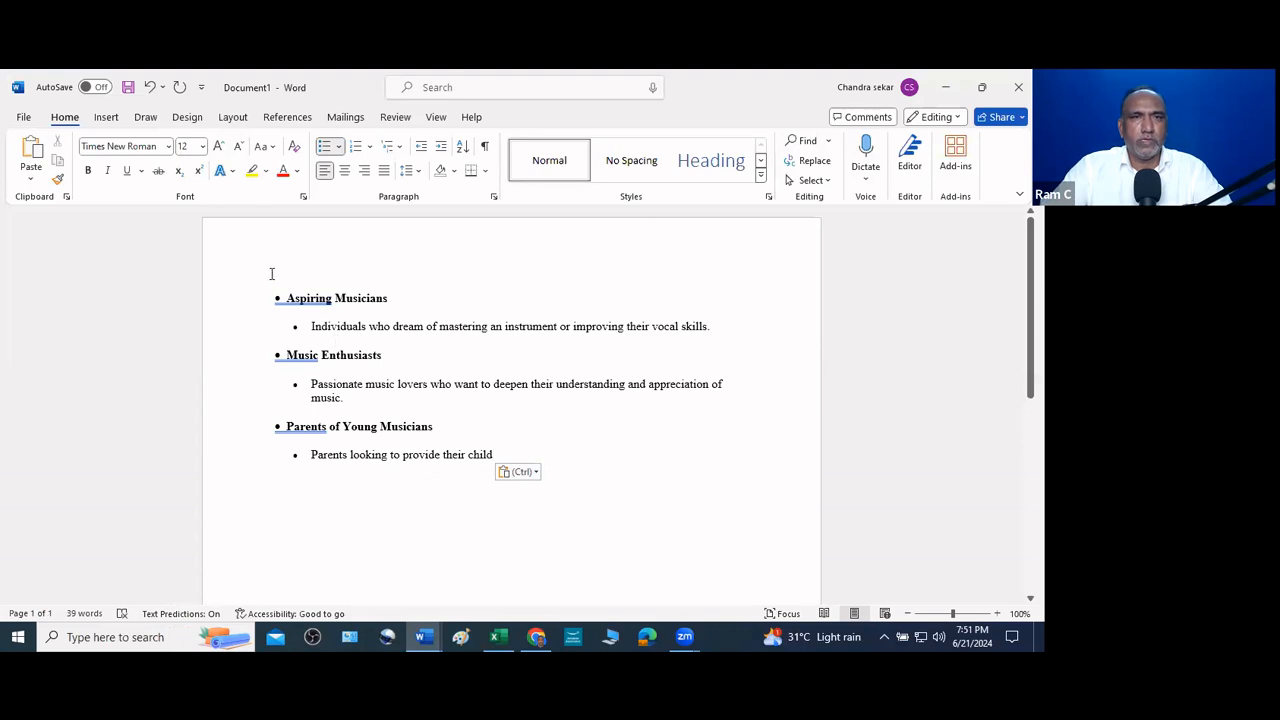
left_click_drag(271, 273, 500, 463)
key("ctrl+c")
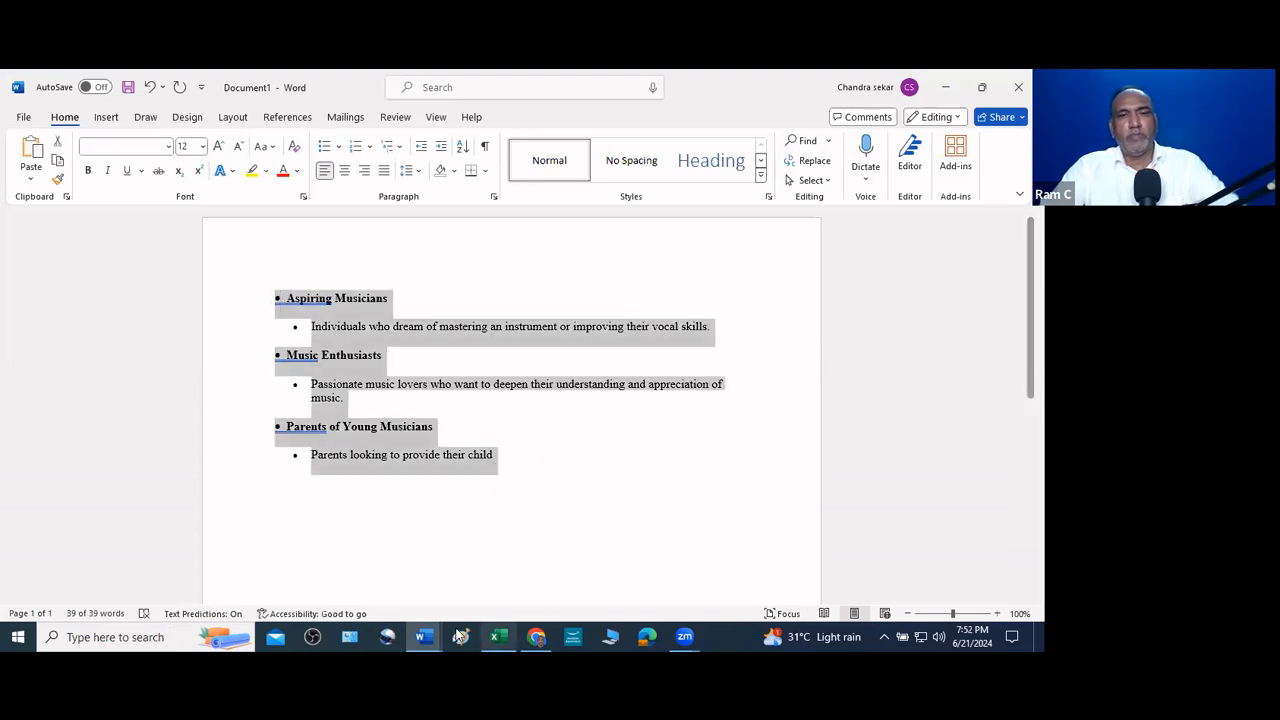
key("alt+Tab")
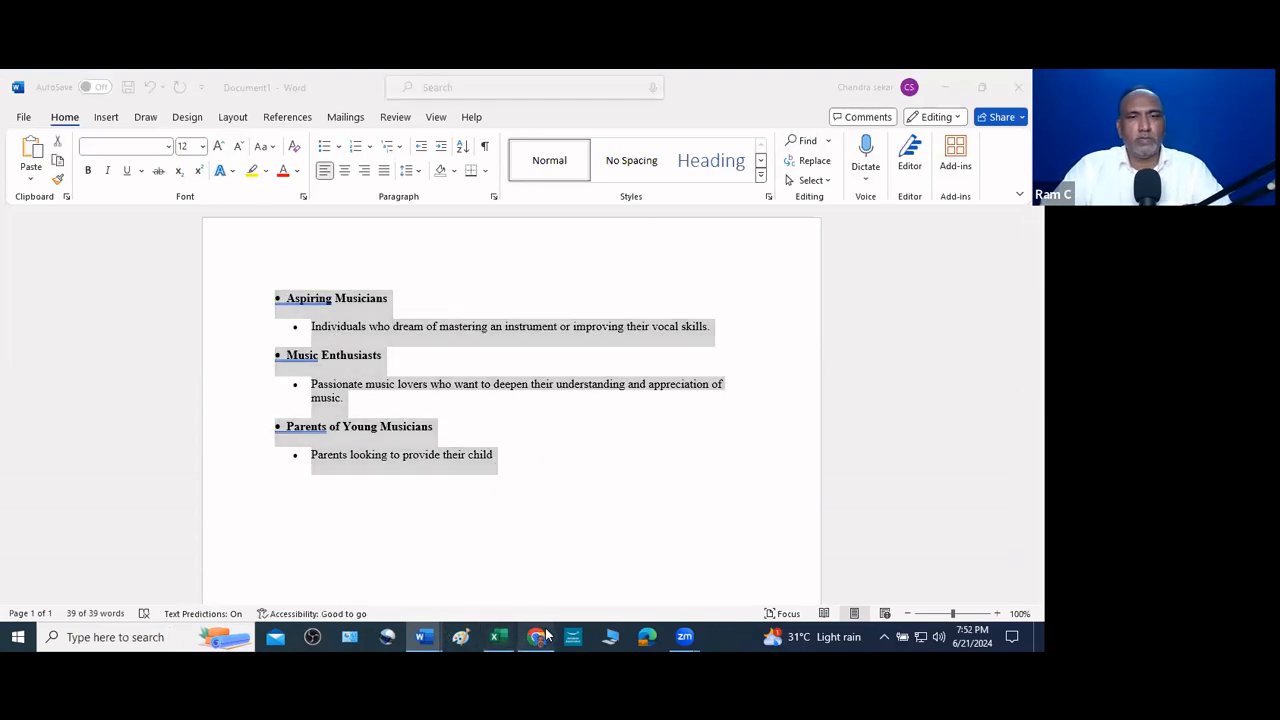
left_click(42, 94)
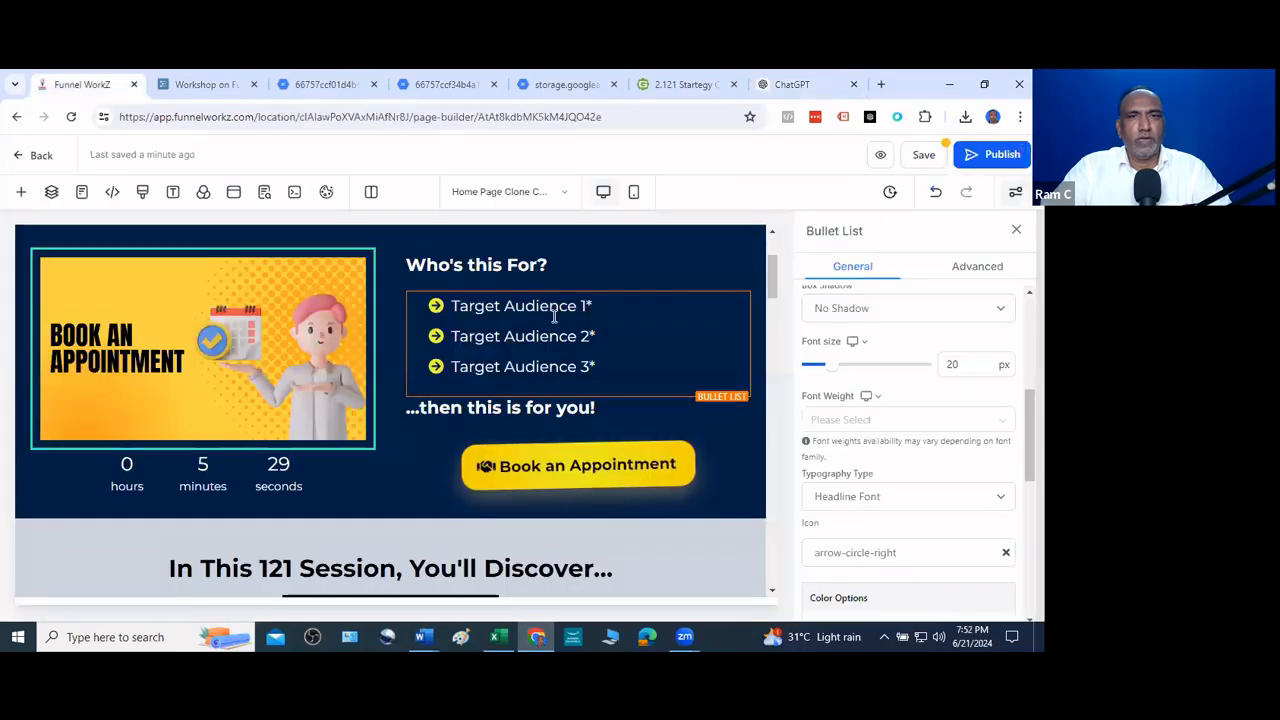
left_click_drag(612, 368, 446, 305)
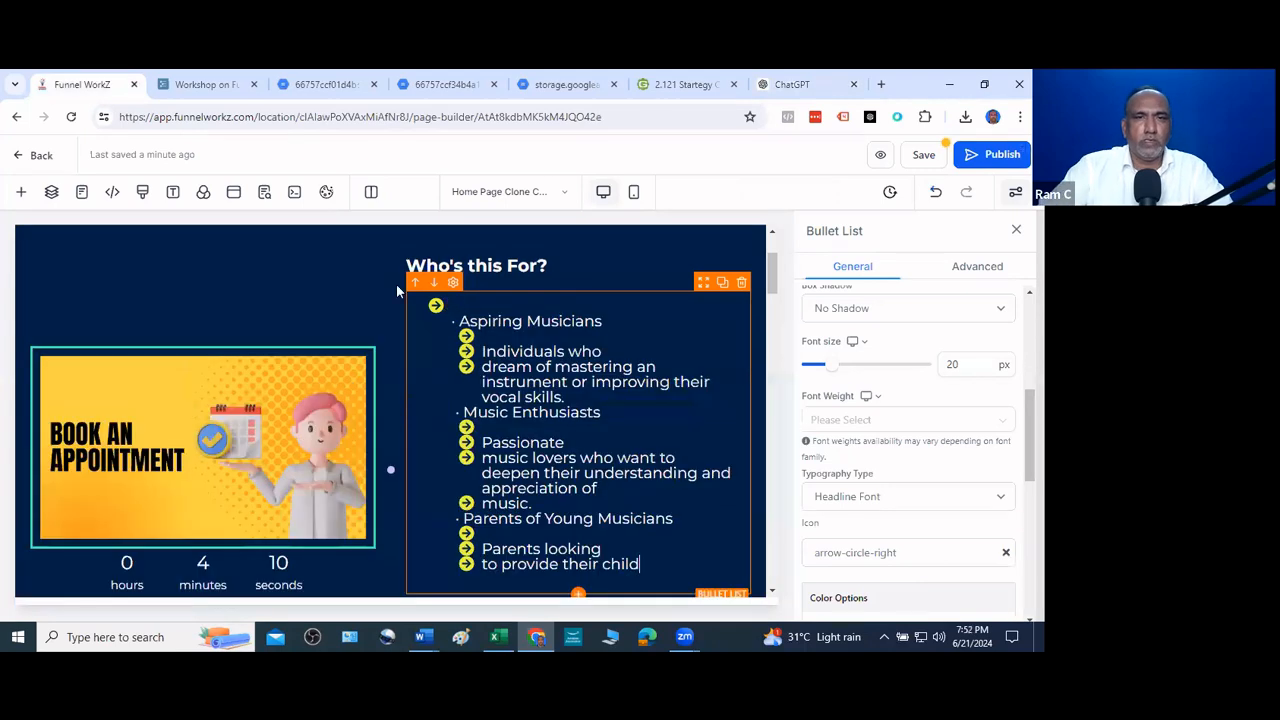
key("ctrl+v")
Merge the "Aspiring Musicians" heading and its description into one bullet, removing the empty bullets, line breaks and stray dot
key("Delete")
key("Delete")
key("Delete")
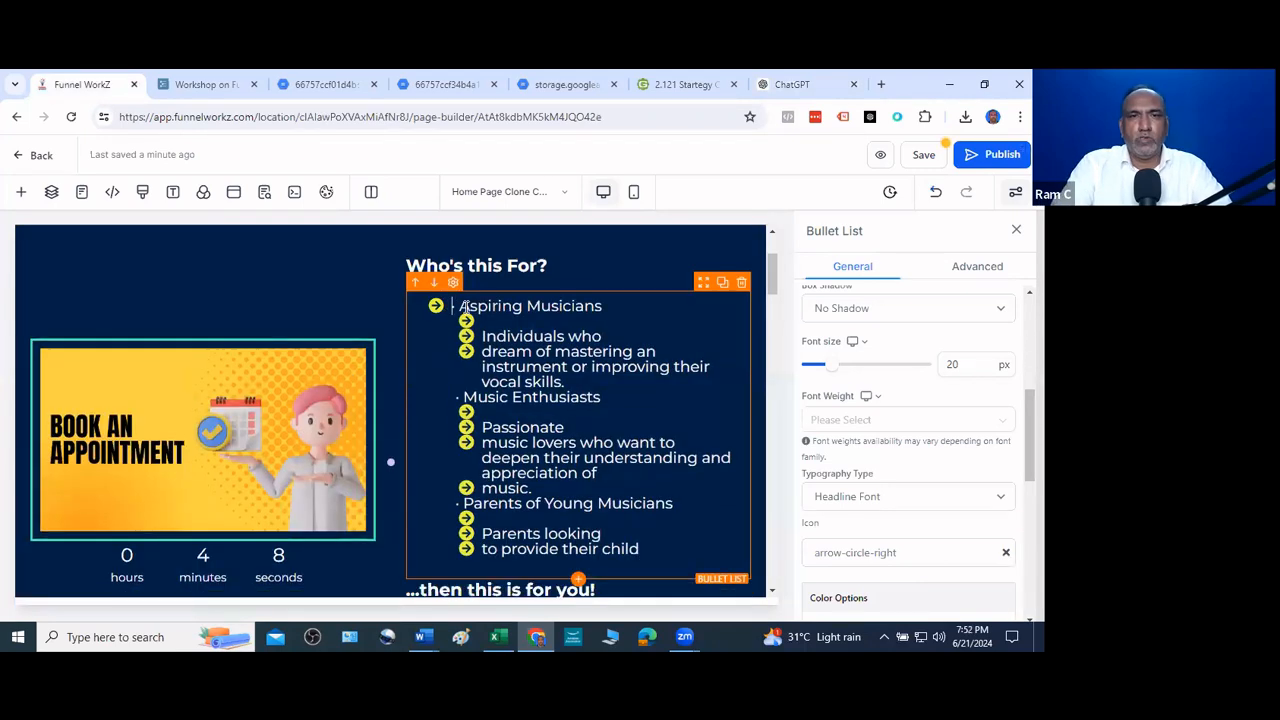
left_click(621, 302)
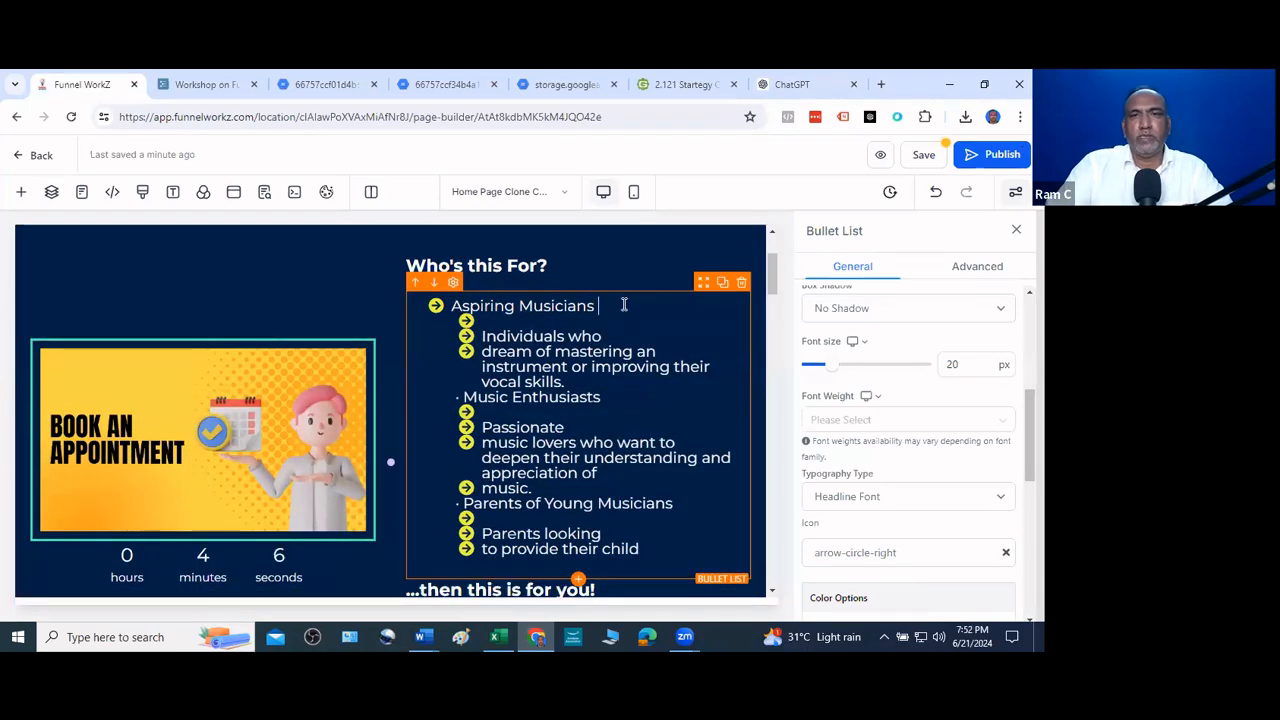
key("Delete")
key("Delete")
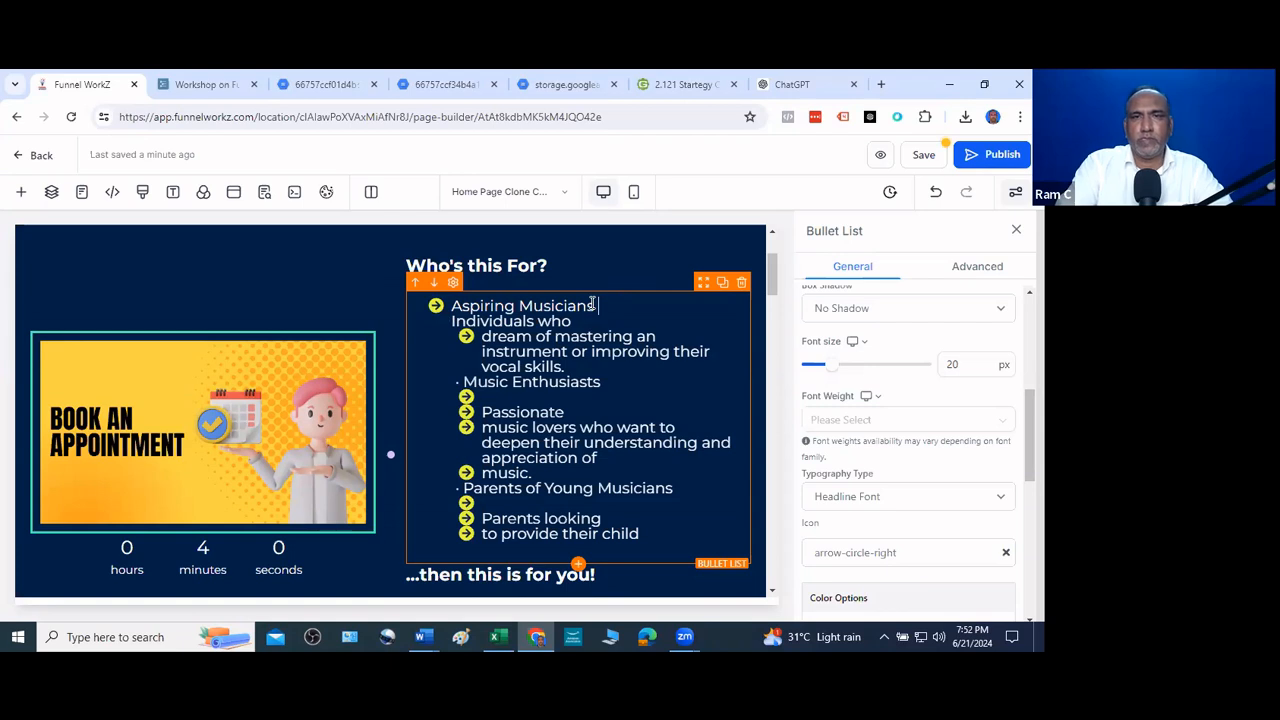
key("Delete")
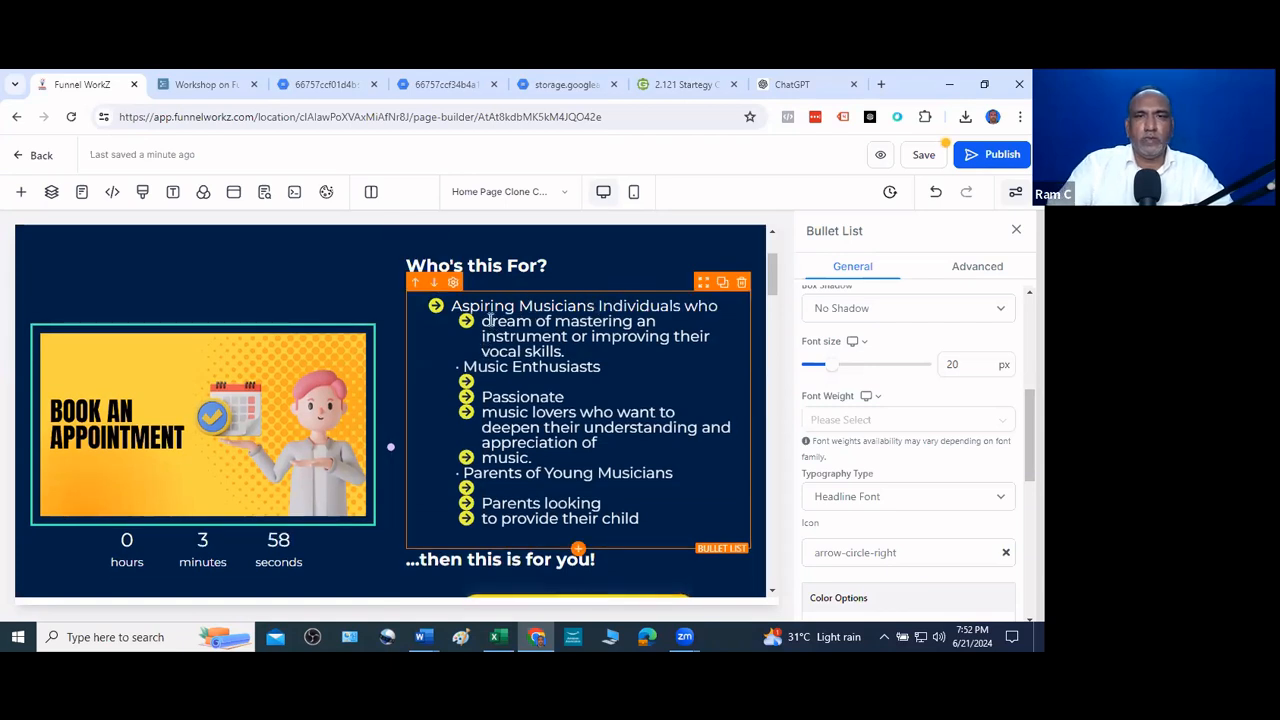
key("Delete")
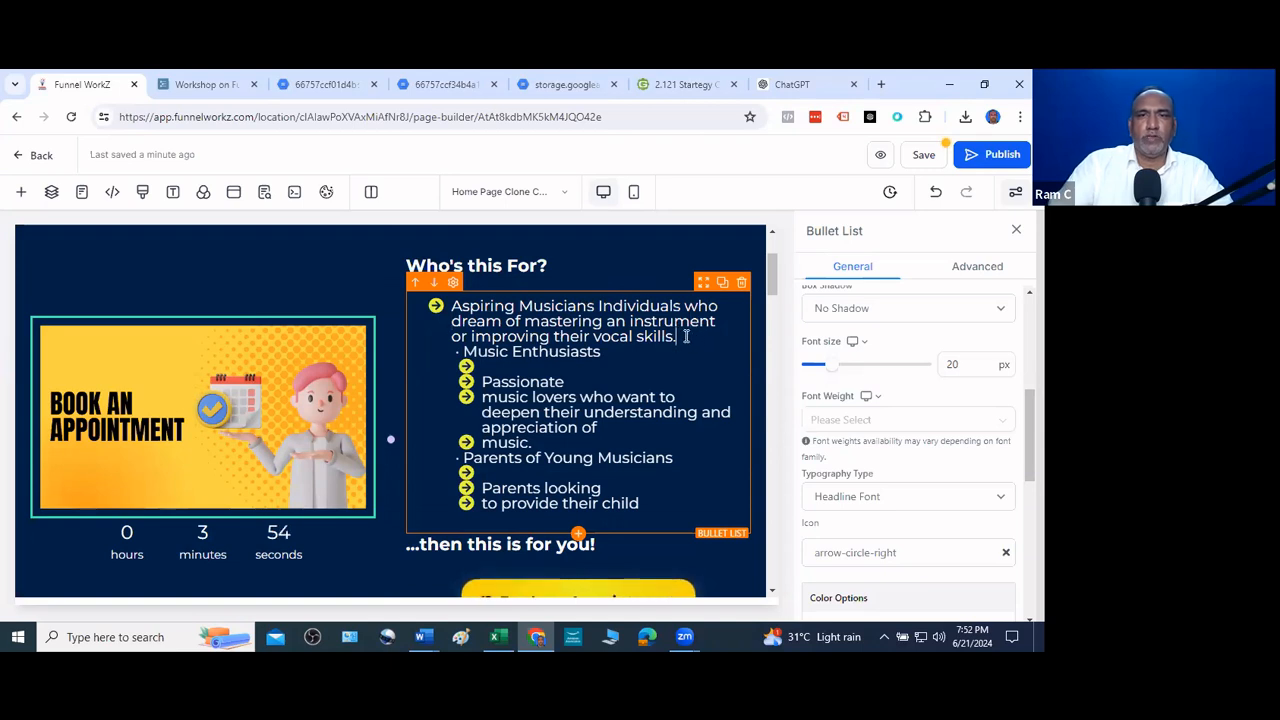
Start a separate bullet for "Music Enthusiasts" and remove the stray dot in front of it
key("Return")
key("Delete")
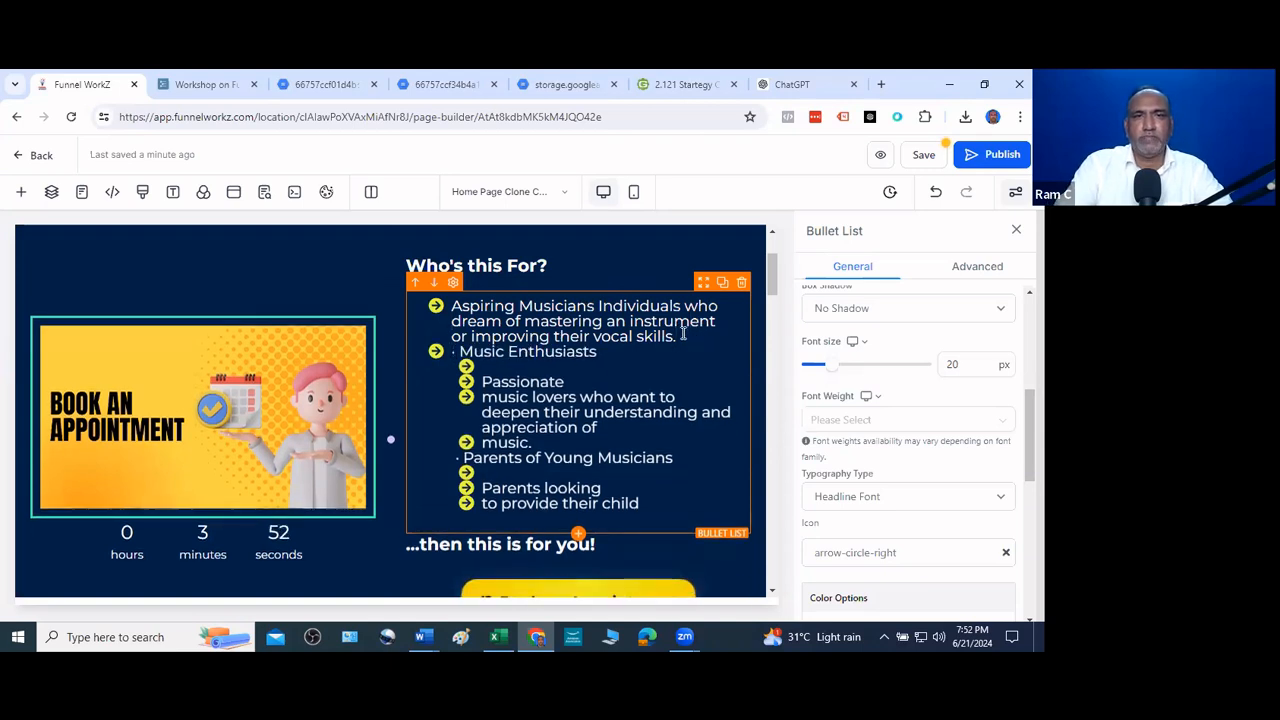
key("Delete")
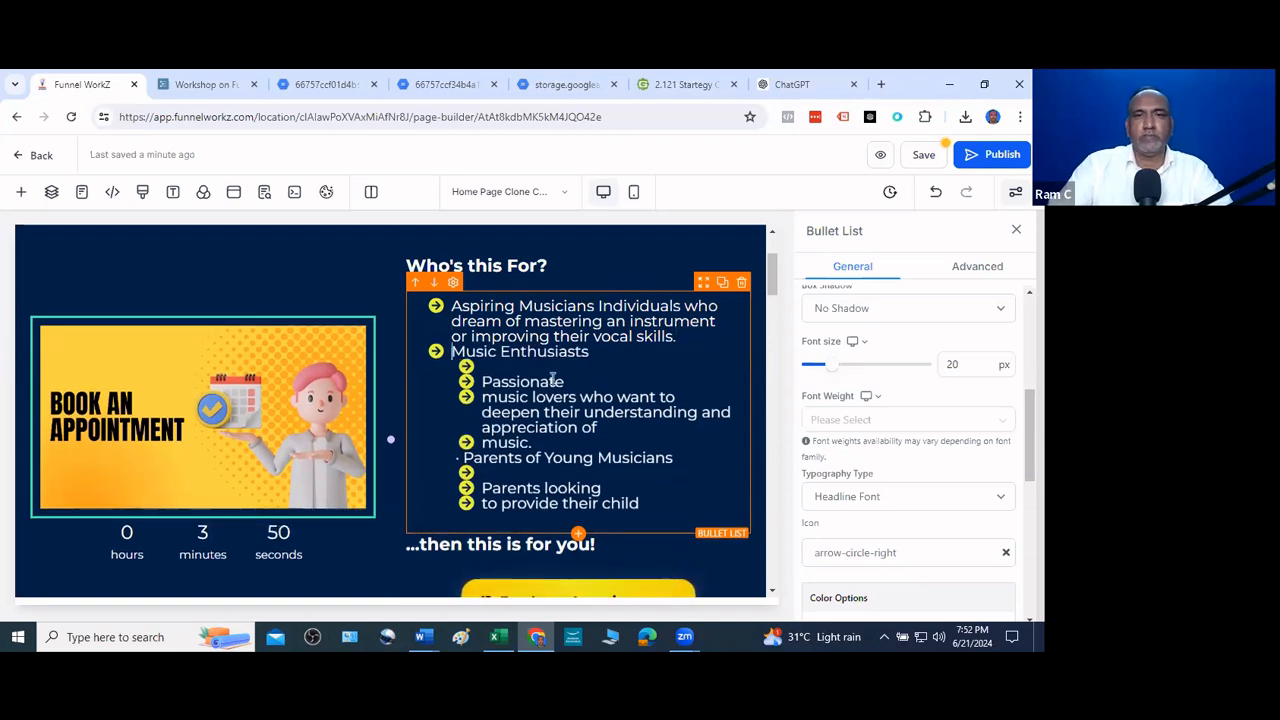
Merge the "Music Enthusiasts" heading and its description into one bullet, removing the empty bullet and line breaks between the fragments
left_click(606, 357)
left_click(617, 350)
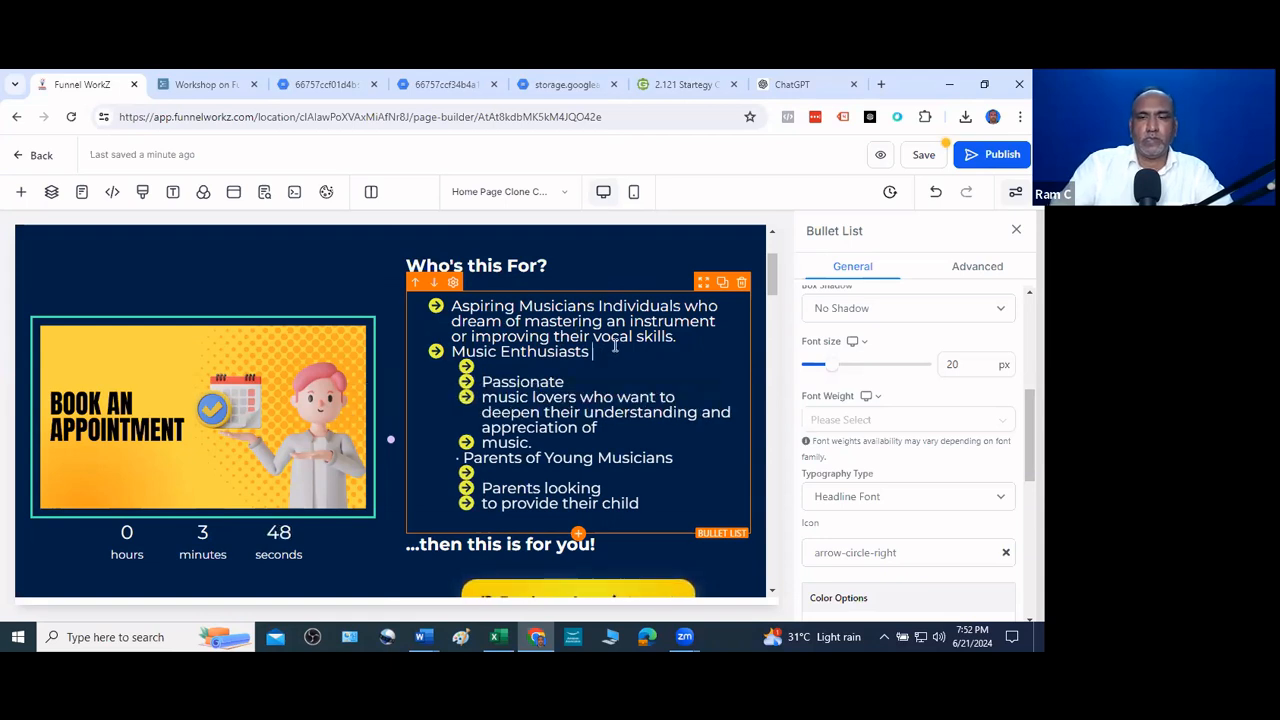
key("Delete")
key("Delete")
key("Delete")
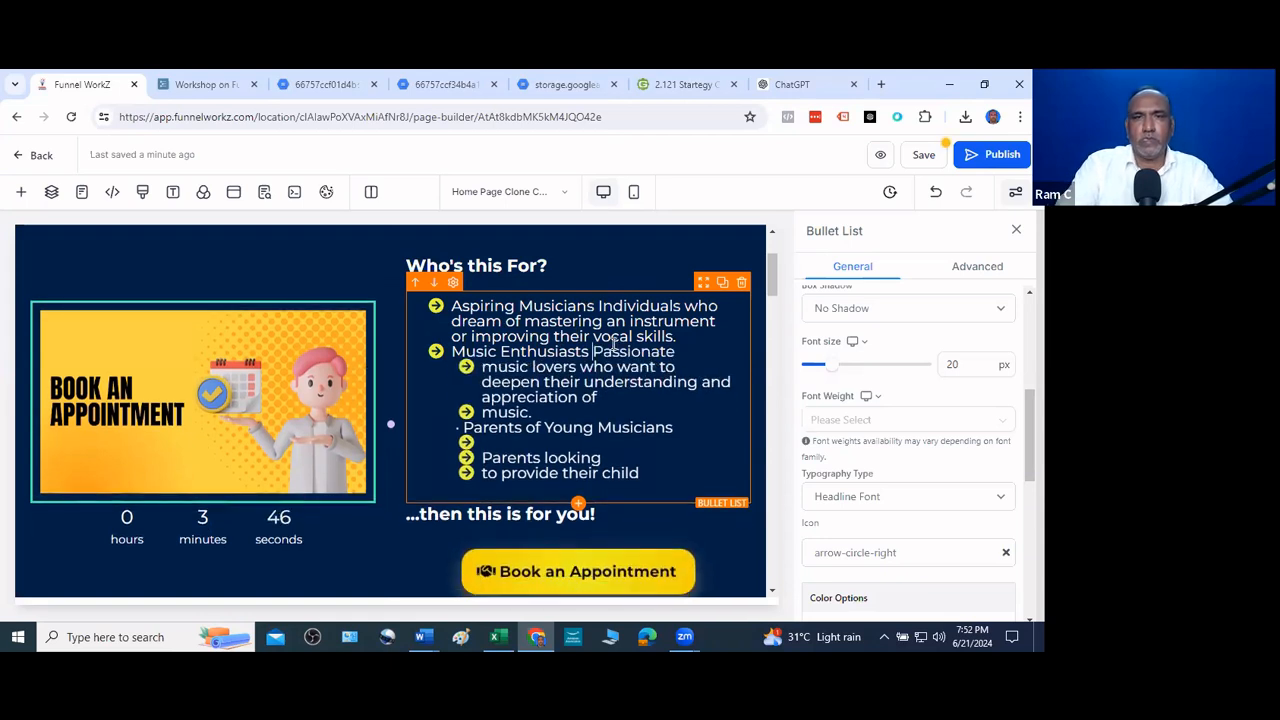
left_click(691, 354)
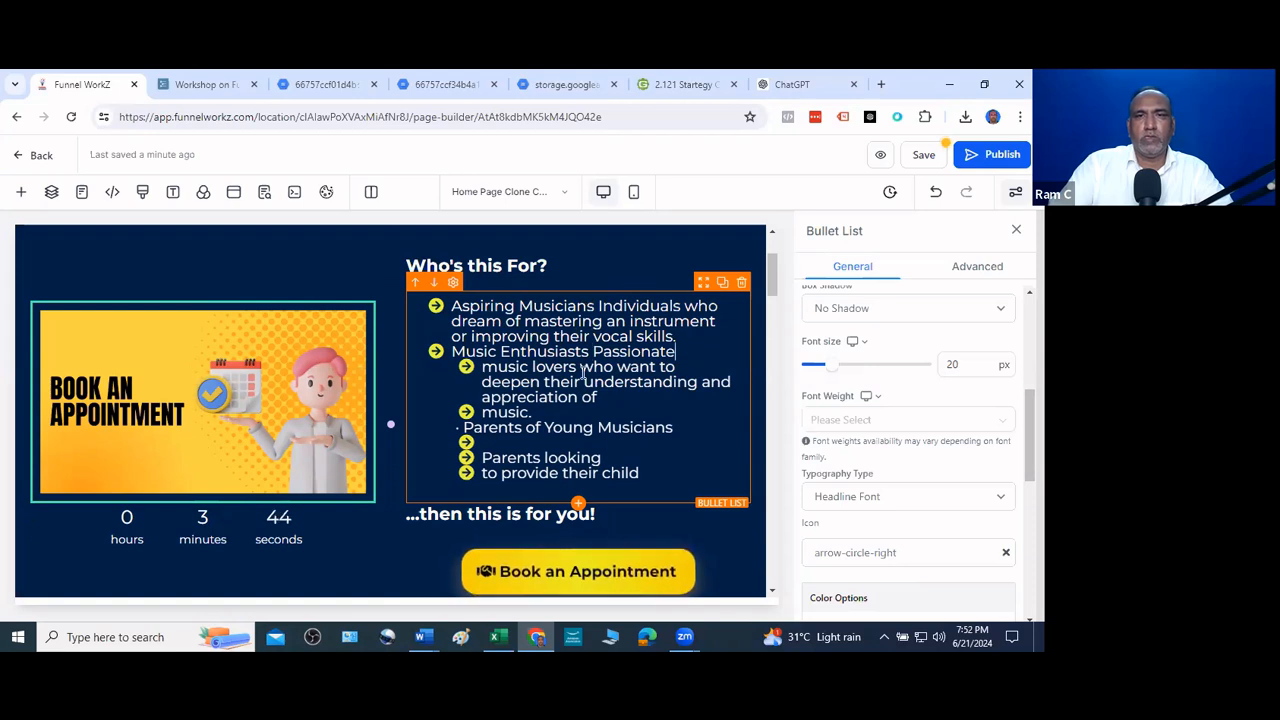
left_click(483, 368)
key("BackSpace")
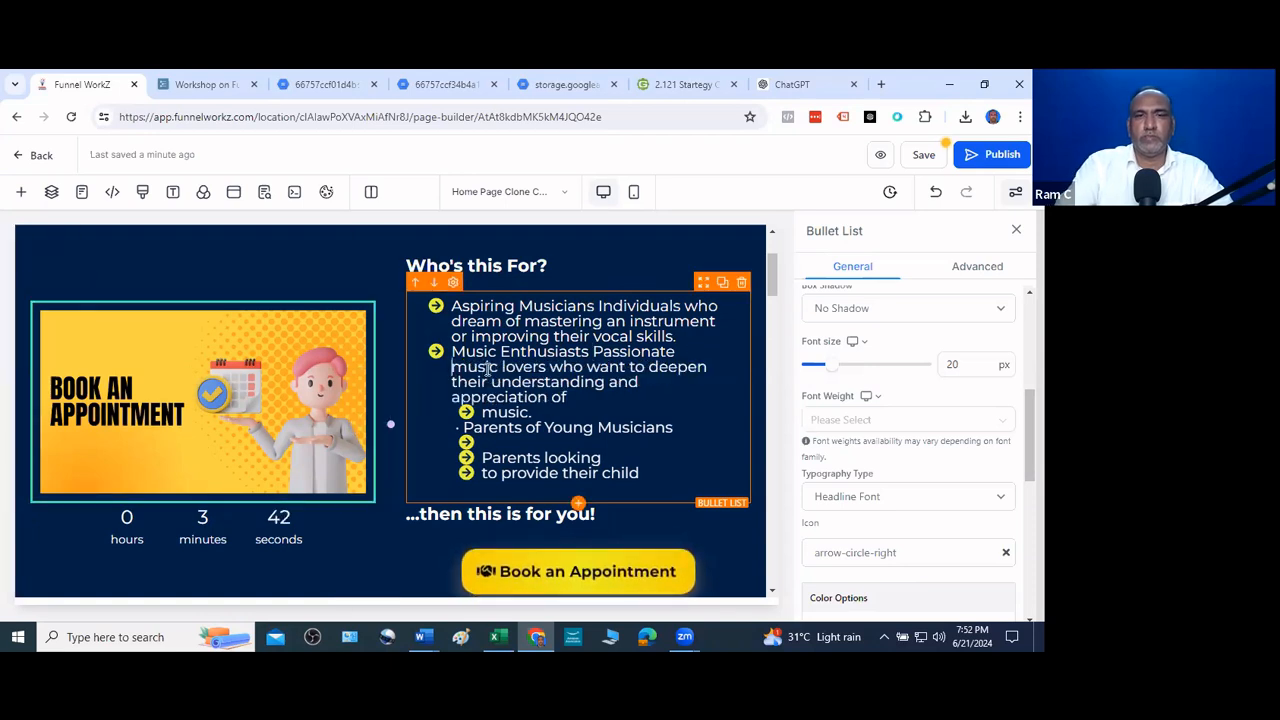
left_click(575, 396)
key("Delete")
key("Delete")
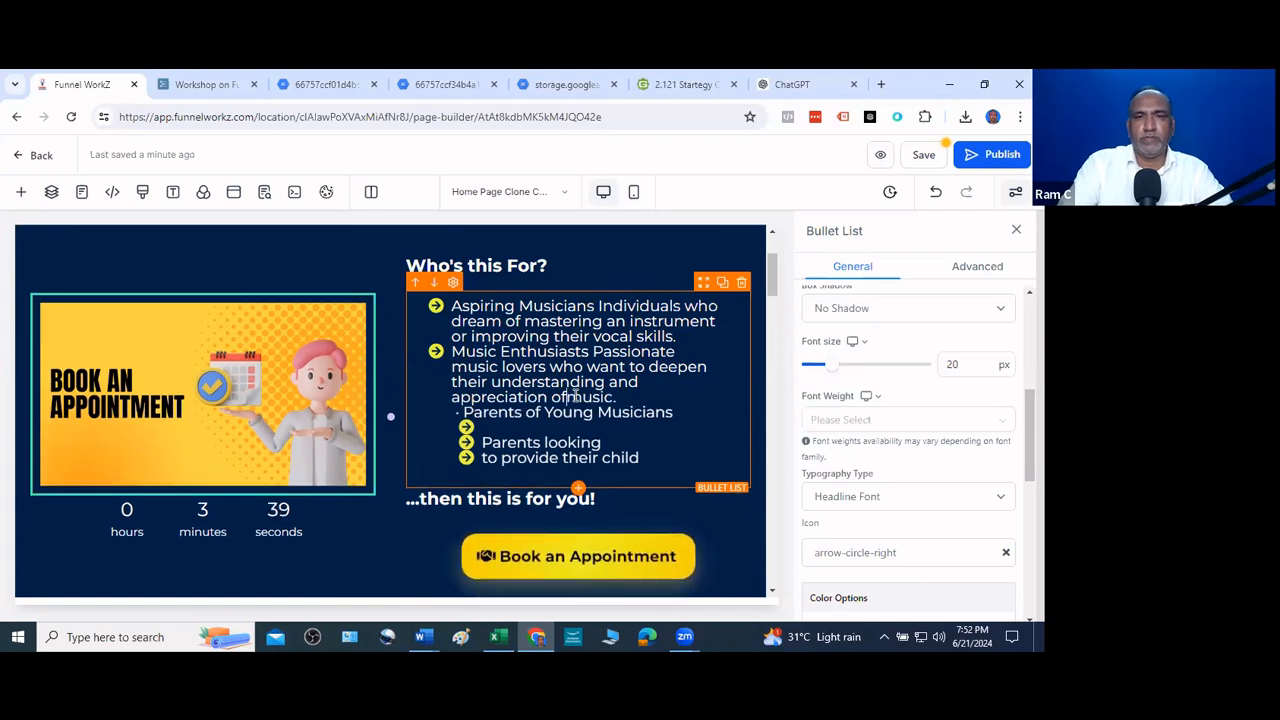
Start a separate bullet for "Parents of Young Musicians" and remove the stray dot in front of it
left_click(634, 396)
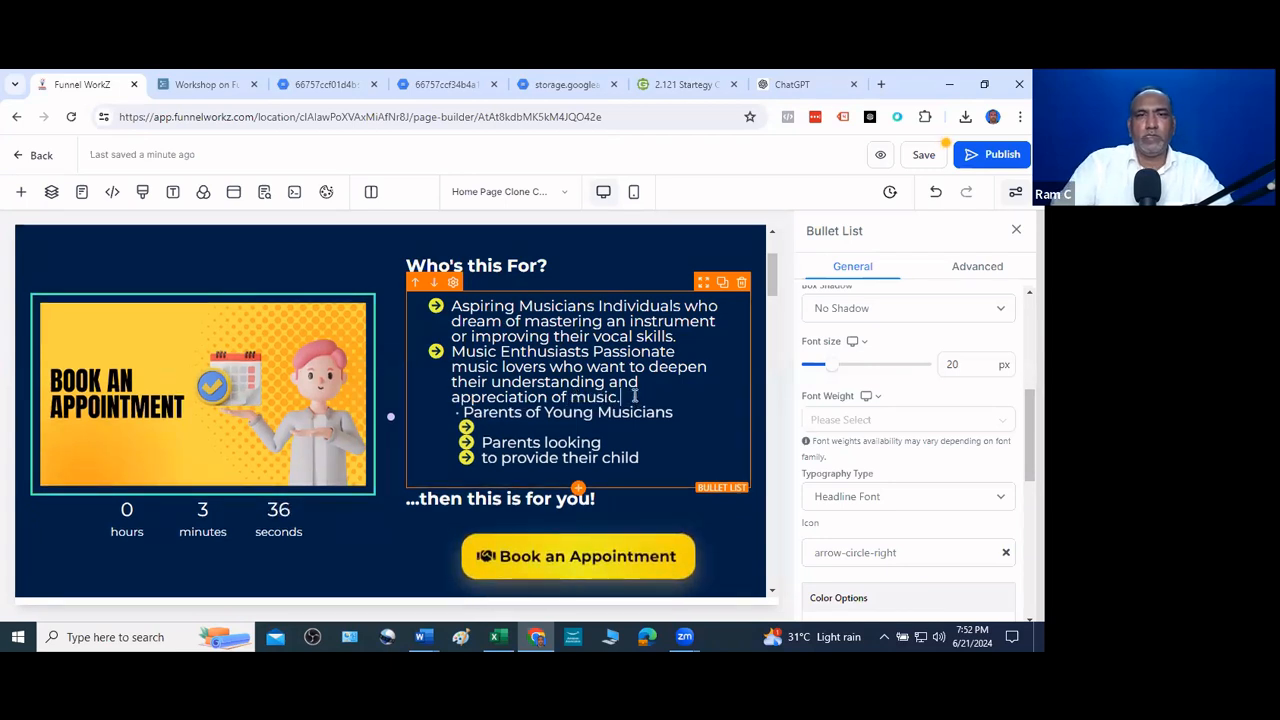
key("Return")
key("Delete")
key("Delete")
key("Delete")
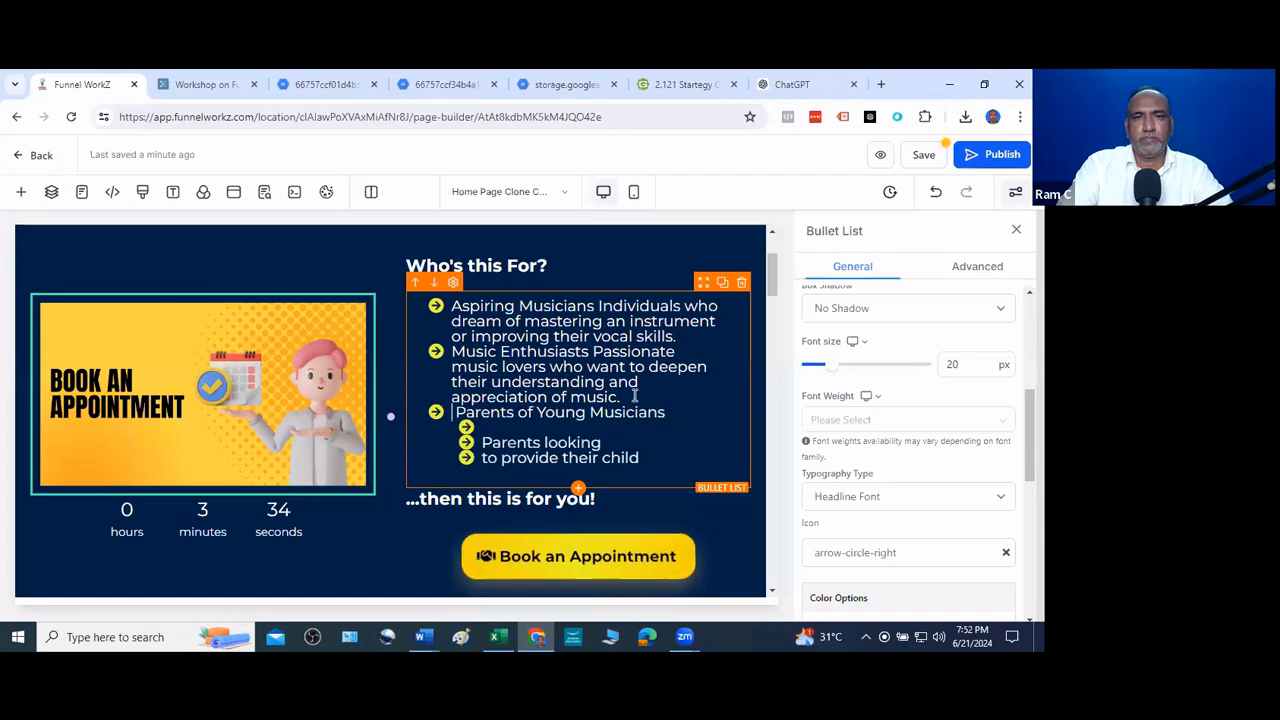
Merge "Parents of Young Musicians" with "Parents looking to provide their child" into one bullet and remove the blank line below
left_click(671, 426)
left_click(667, 413)
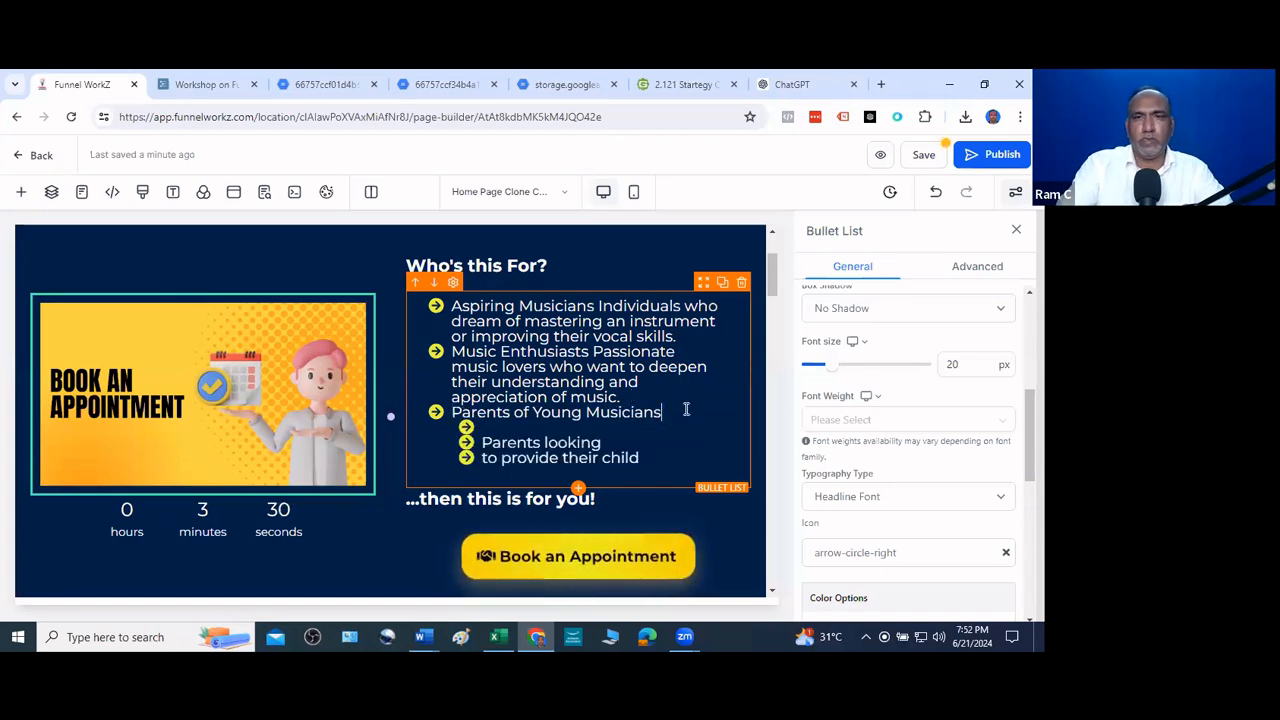
key("Delete")
key("Delete")
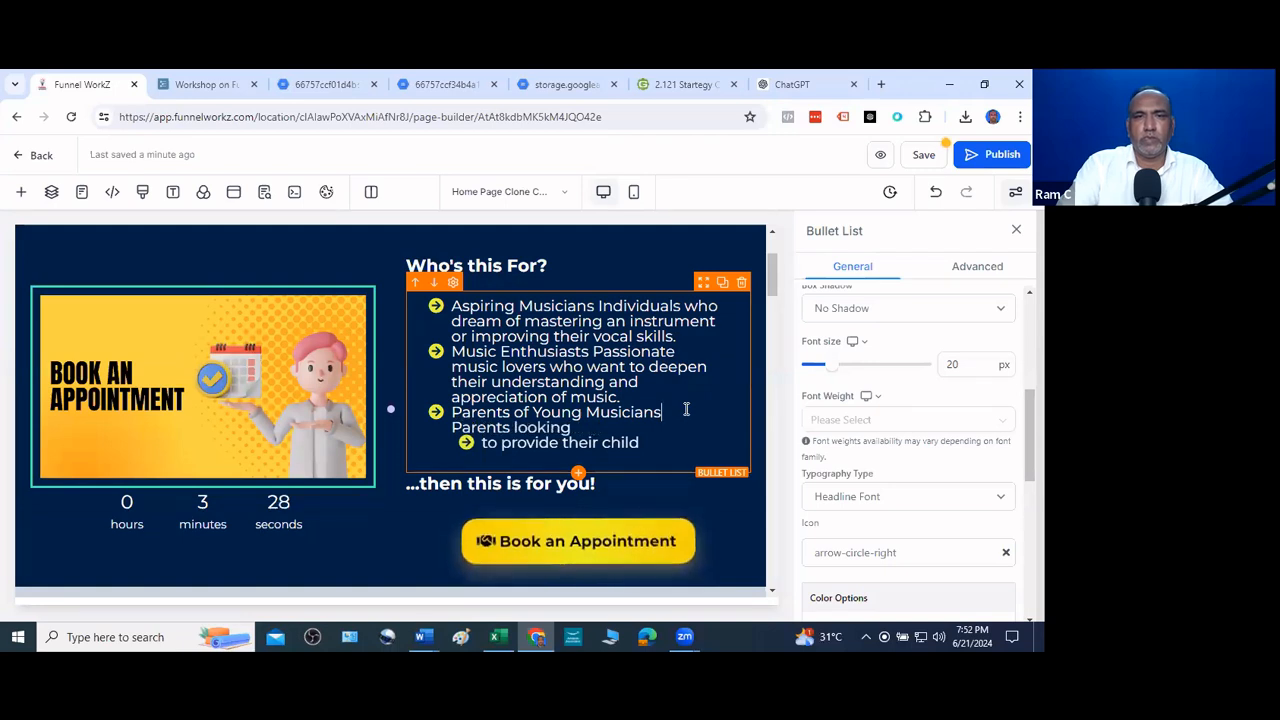
left_click(593, 425)
key("Delete")
key("Delete")
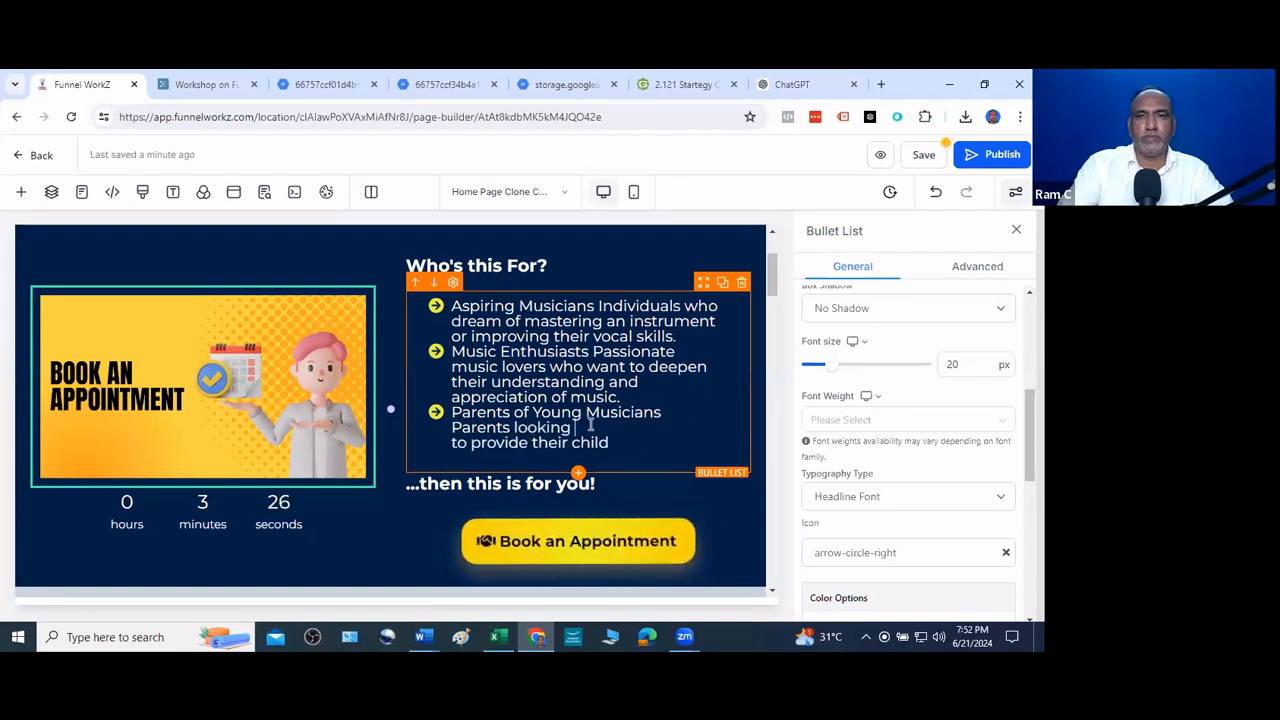
left_click(735, 425)
key("Delete")
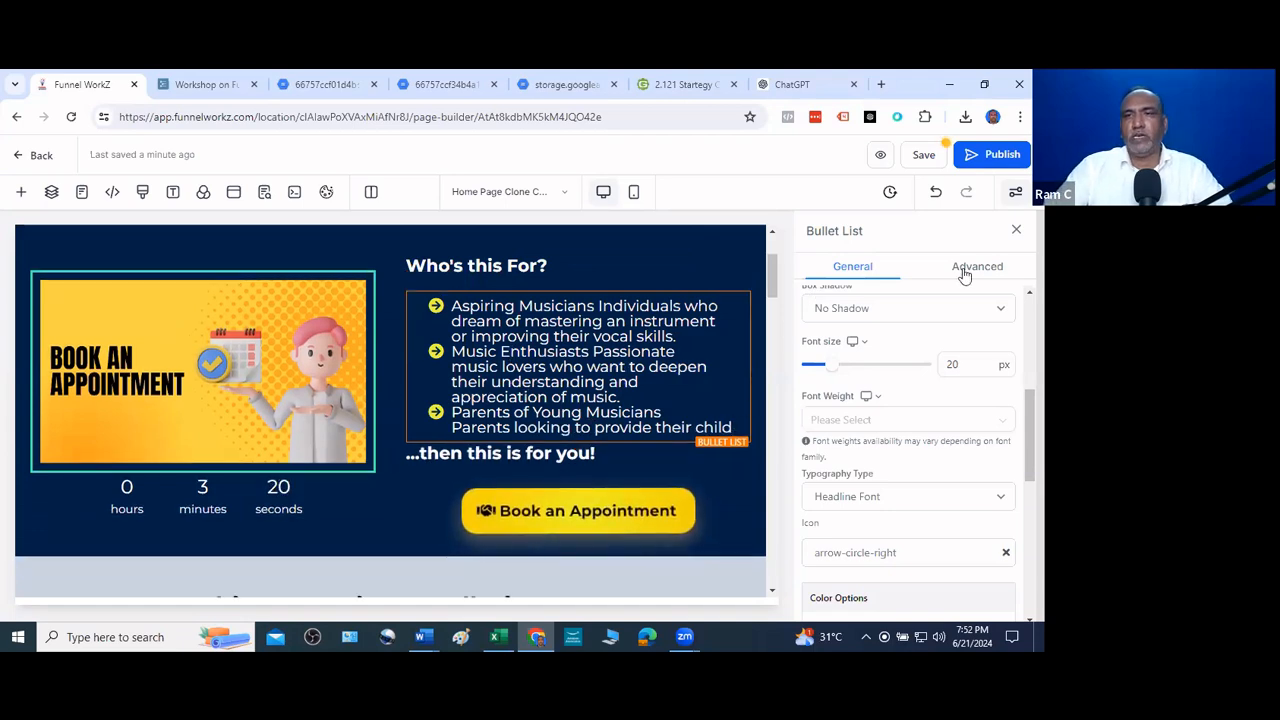
Try a line height of 1.5 on the target audience bullet list, and settle on 1.3
scroll(950, 285, "down", 5)
left_click(962, 342)
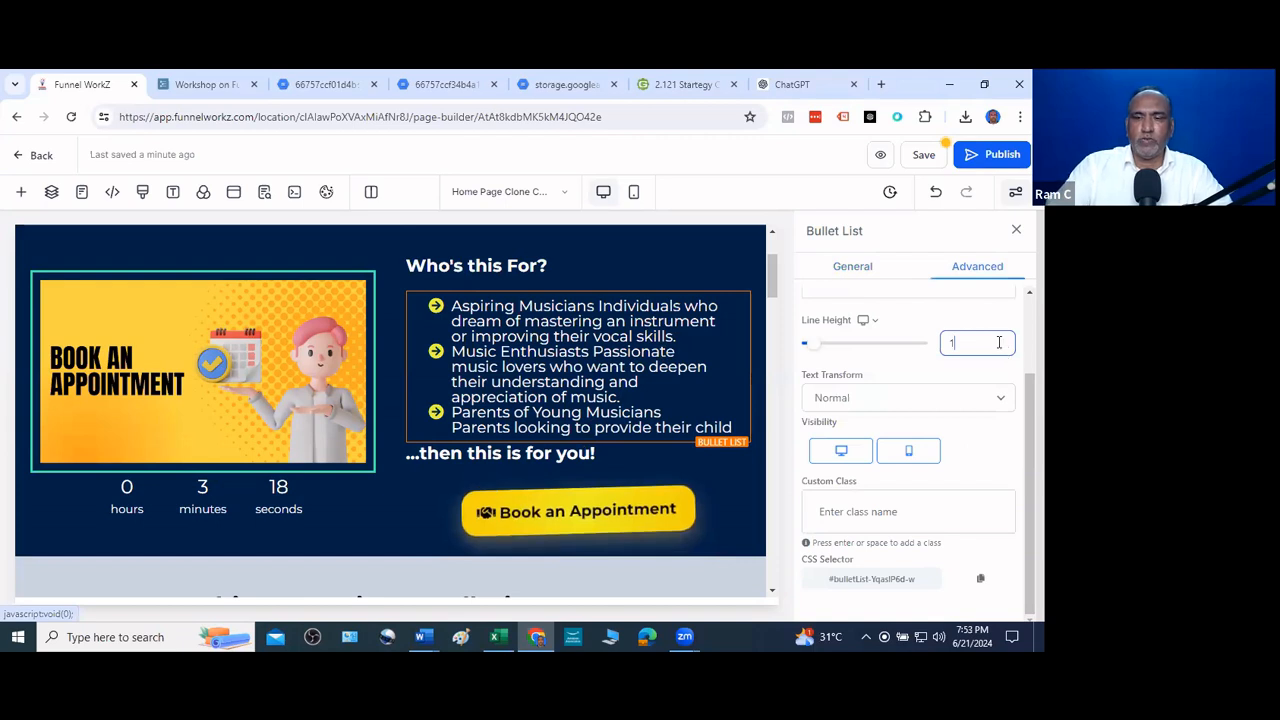
type(".5")
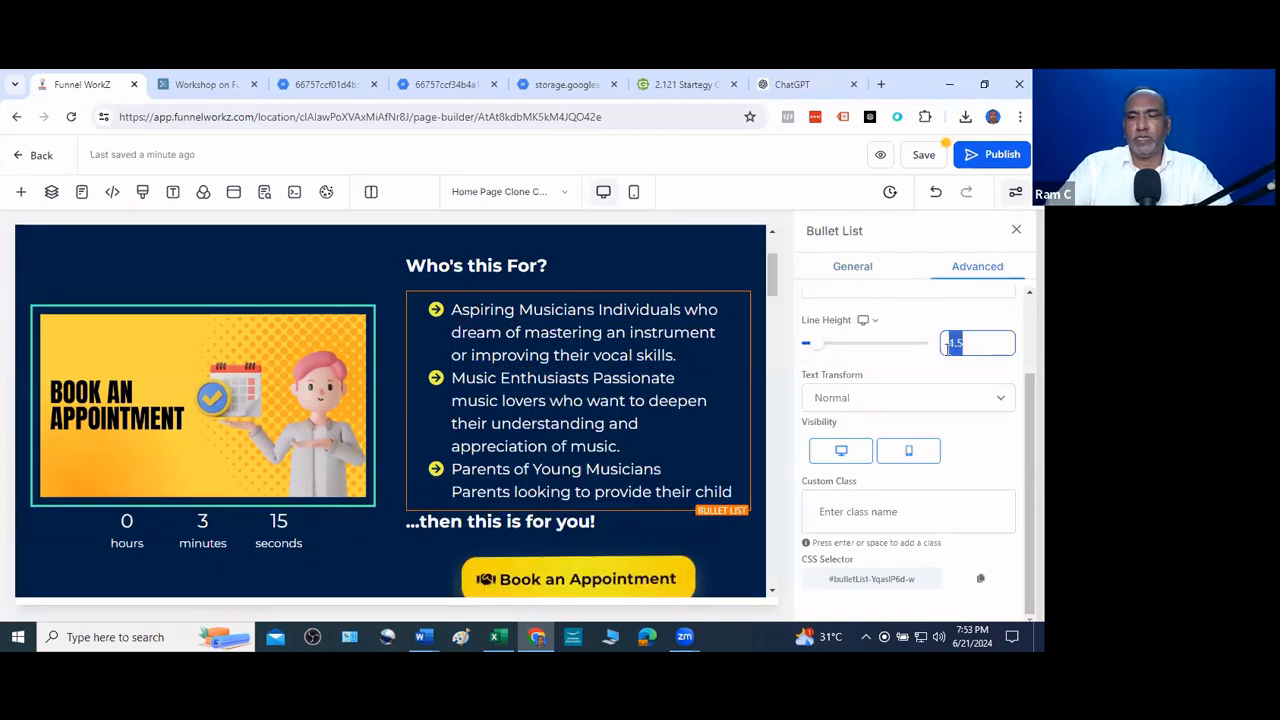
type("1.3")
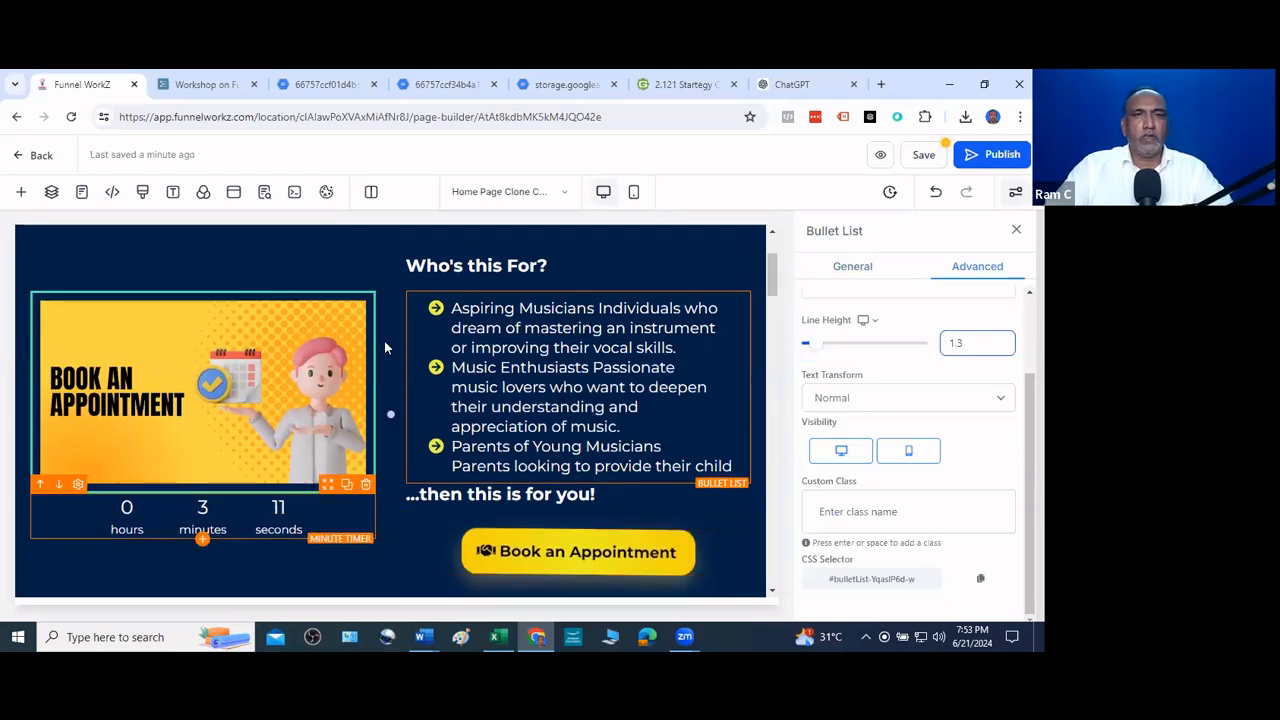
Copy the "3 Secrets" prompt from the Workflowy notes and paste it into the ChatGPT message box
scroll(562, 450, "down", 2)
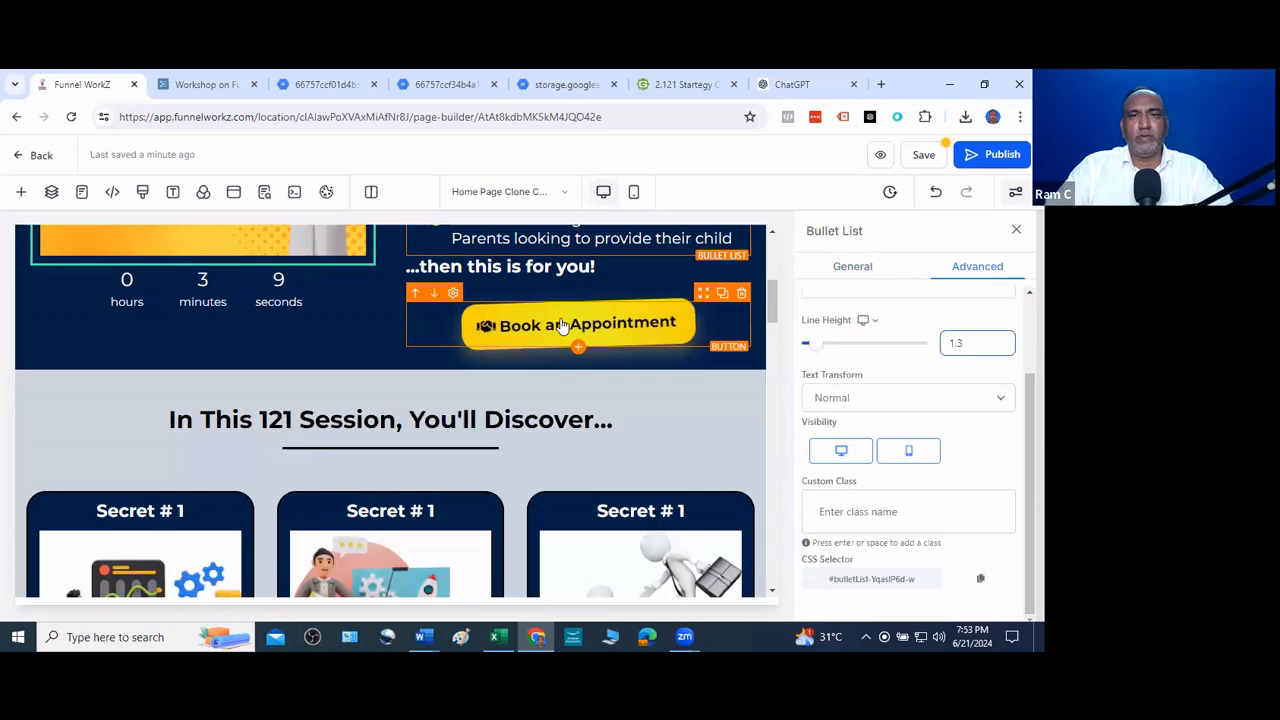
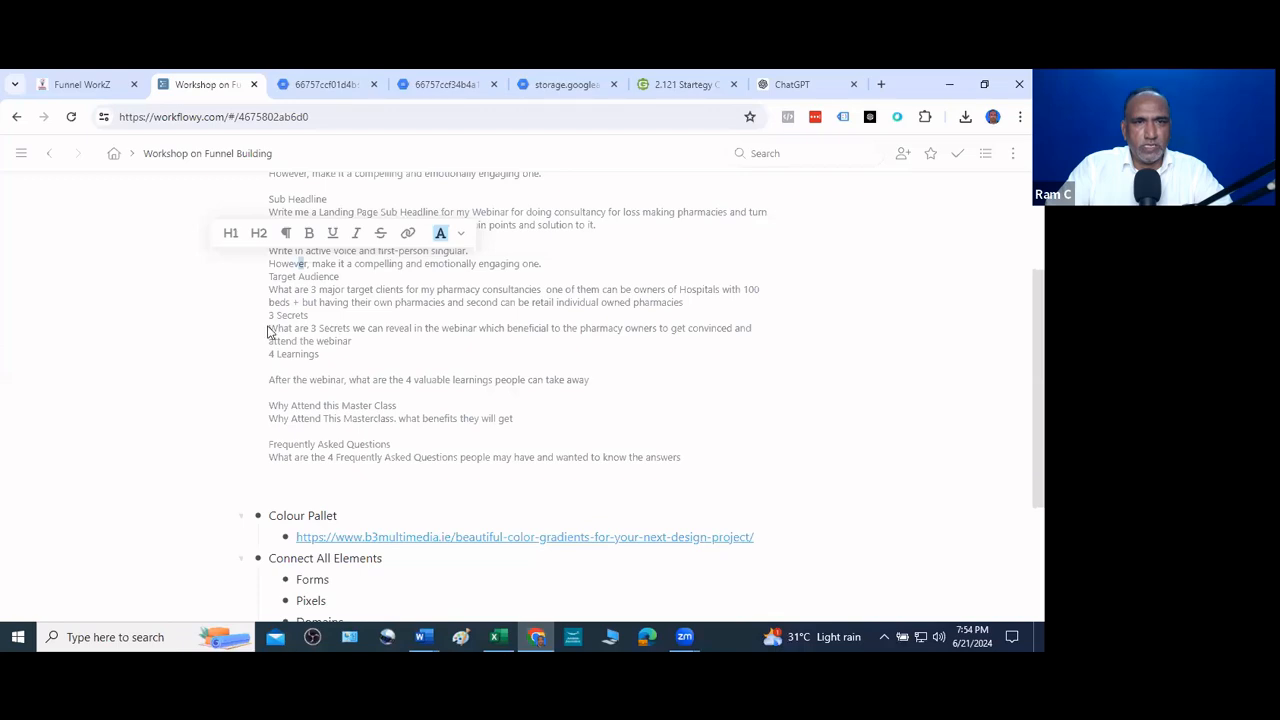
left_click_drag(272, 326, 363, 340)
key("ctrl+c")
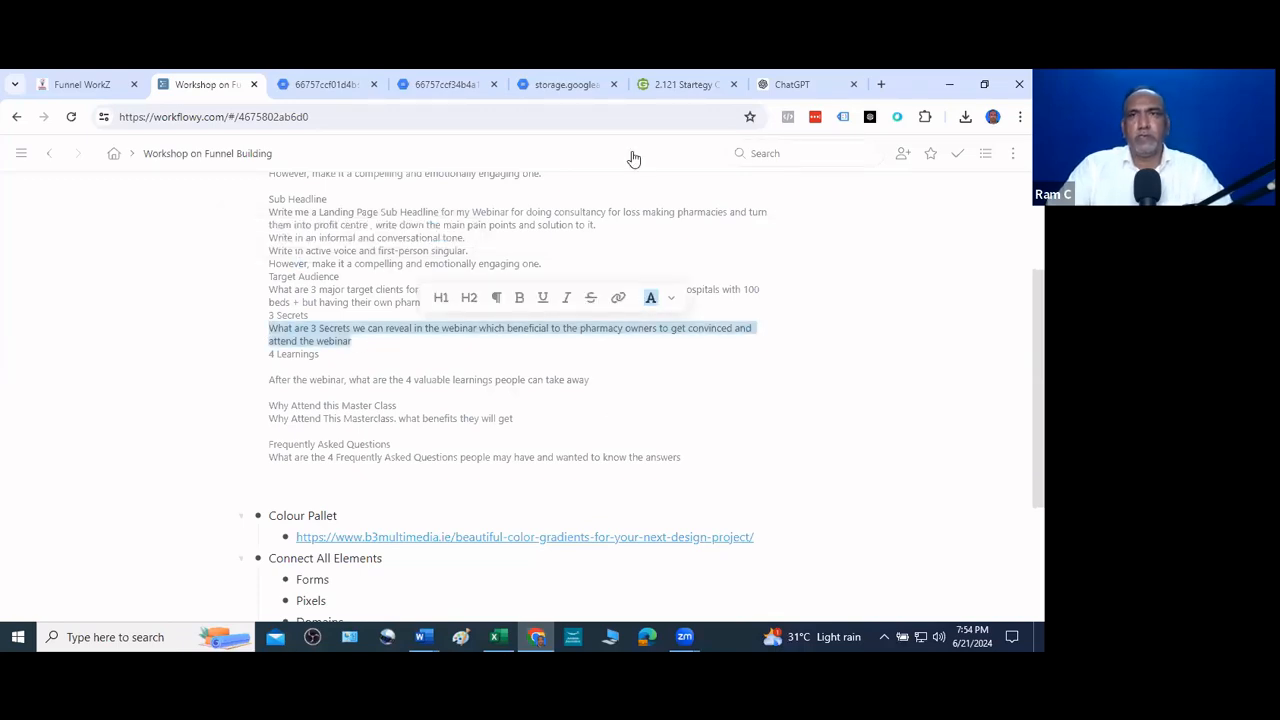
left_click(792, 85)
left_click(443, 568)
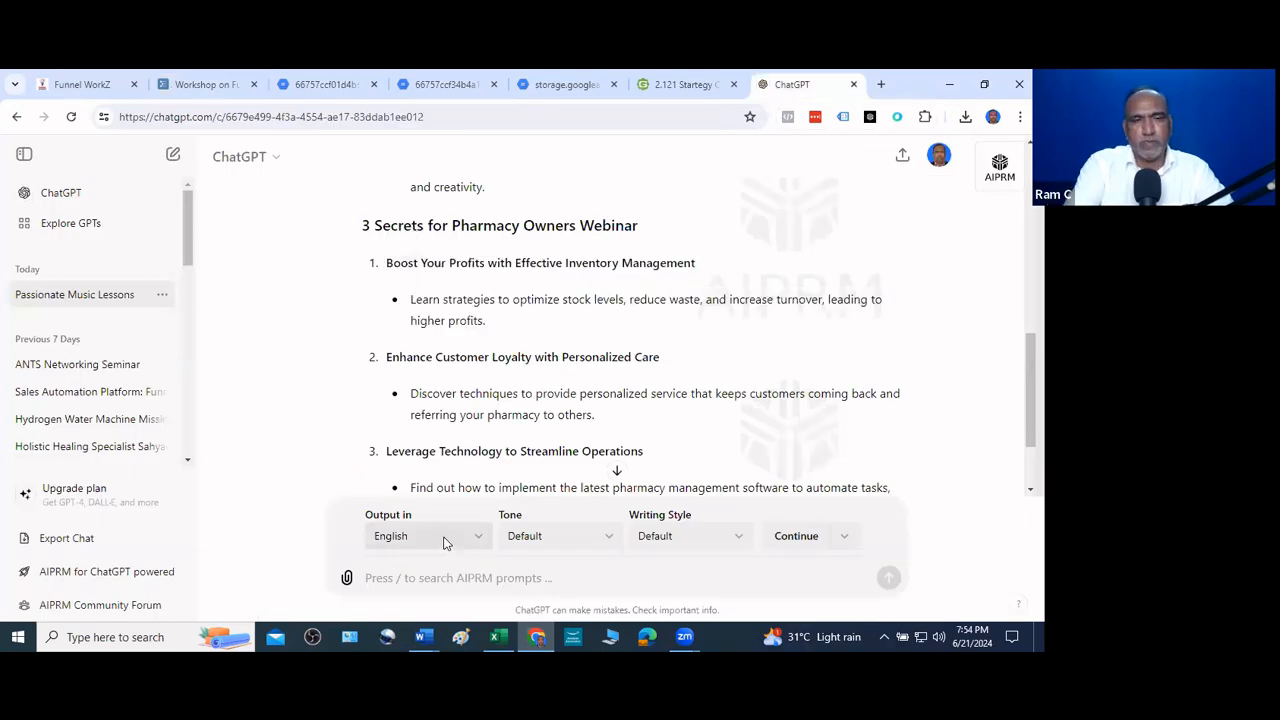
key("ctrl+v")
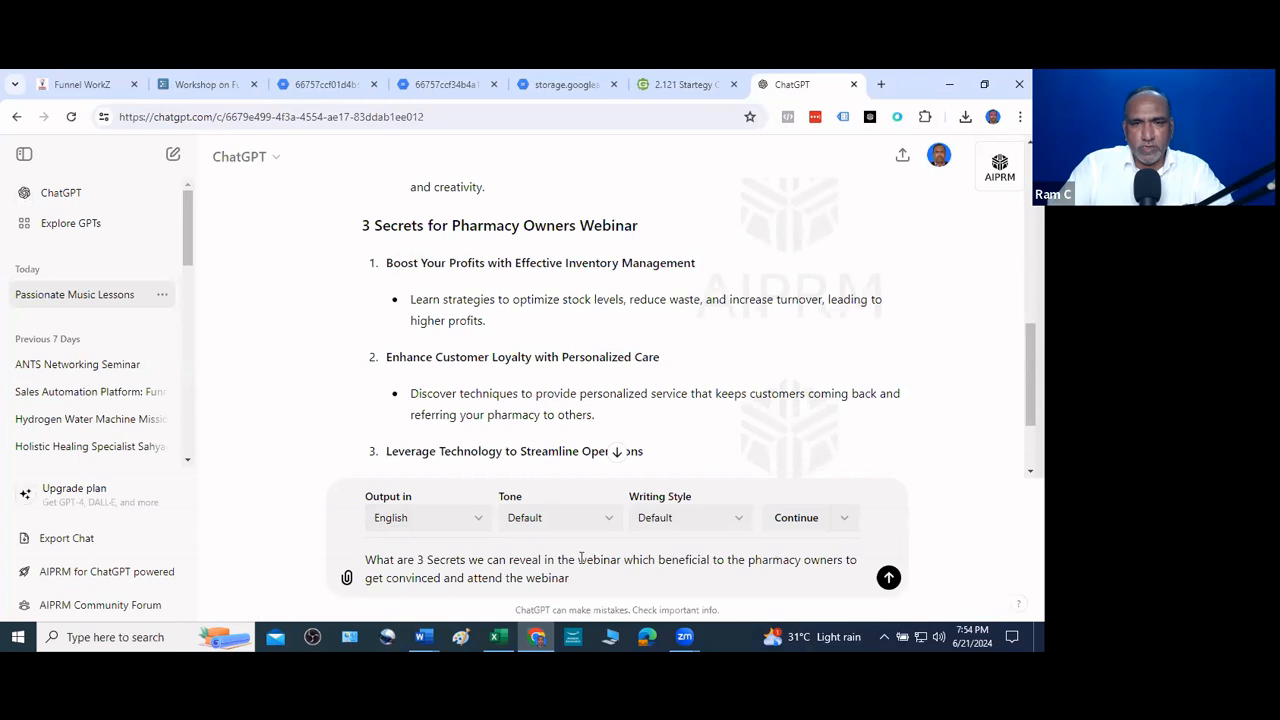
Replace the prompt's webinar ending with "in the 121 when music enthusiast book an appointment" and send it to ChatGPT
left_click_drag(578, 559, 848, 579)
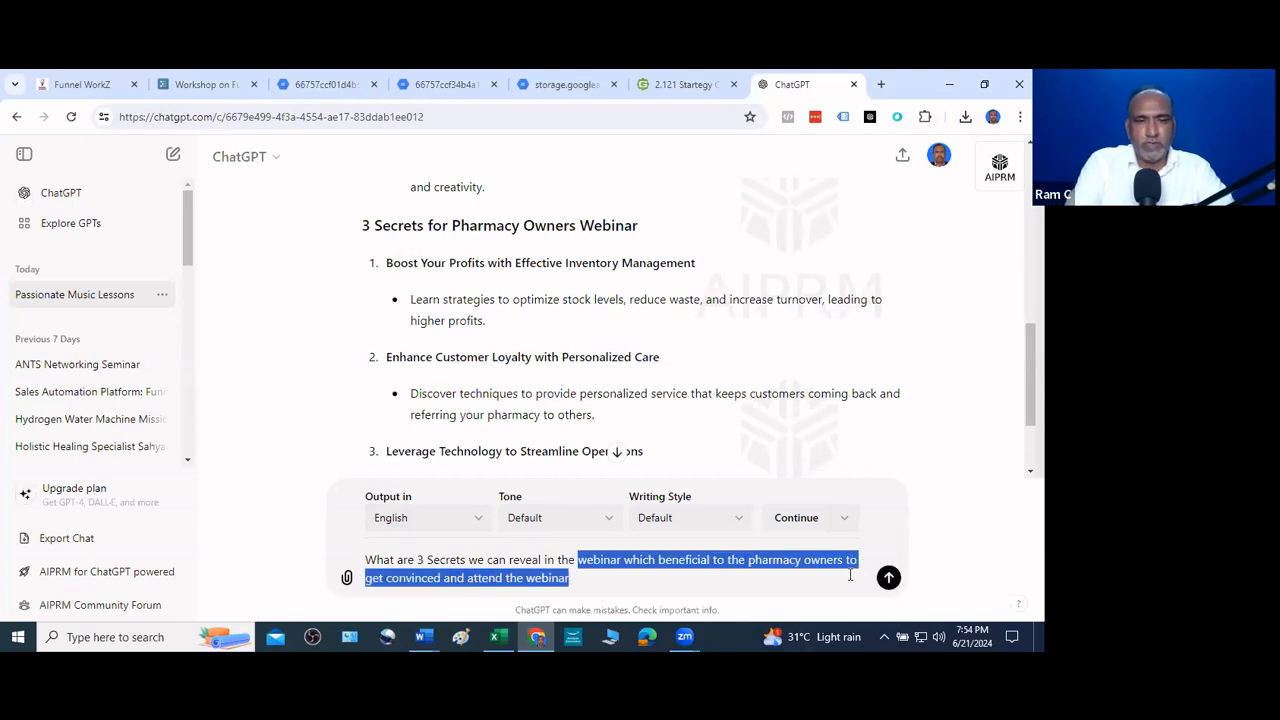
type("in the in the 12")
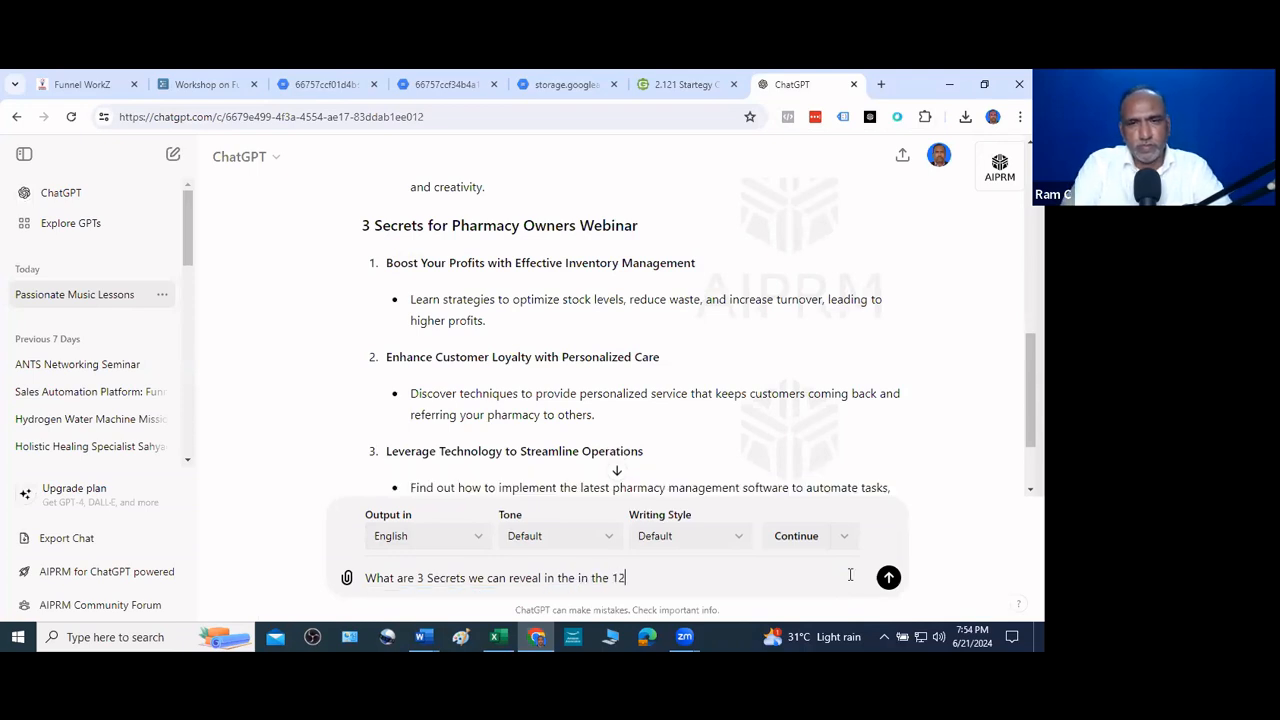
type("1 when music enthusiast book an appoi")
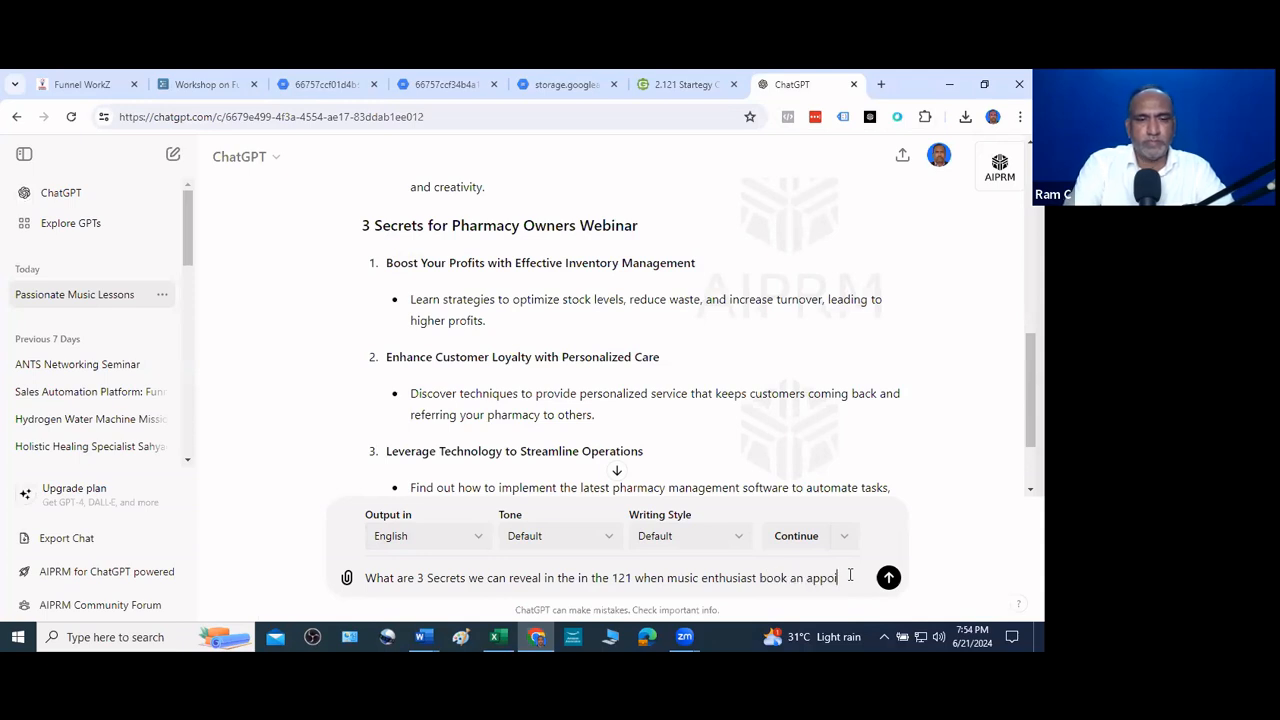
type("ne")
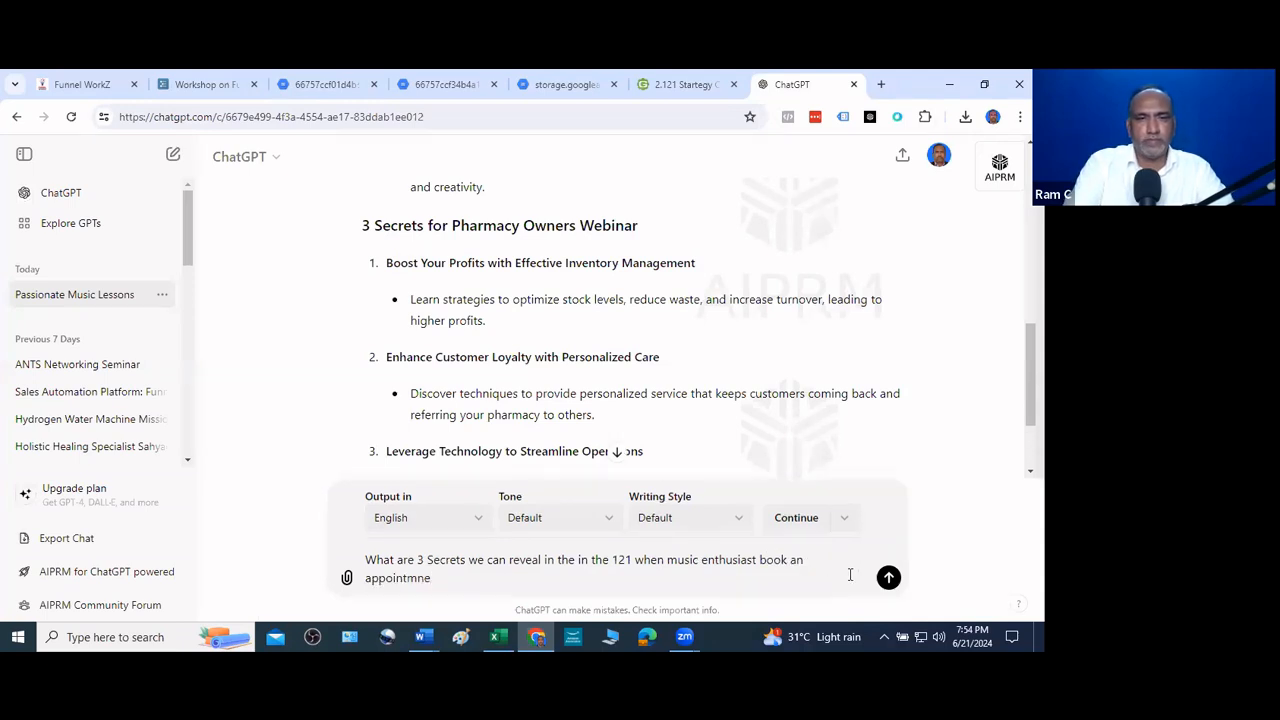
key("BackSpace")
key("BackSpace")
type("ent")
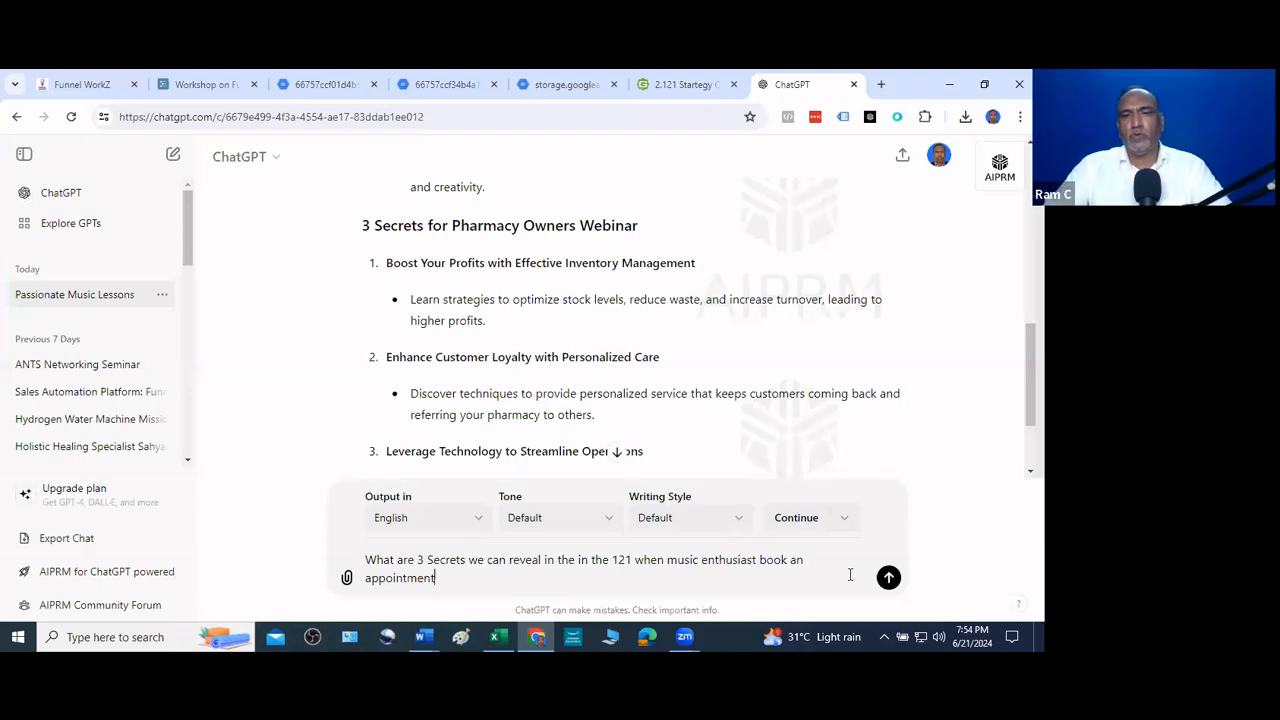
key("Return")
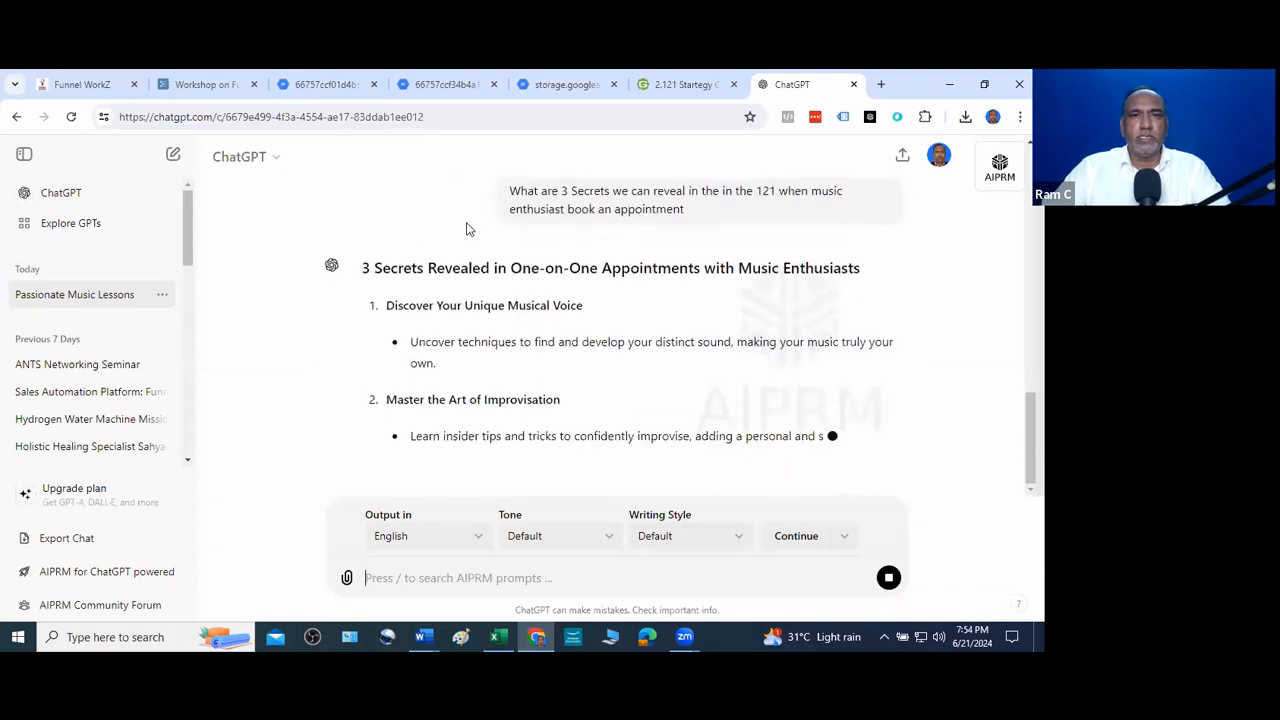
left_click_drag(437, 270, 372, 204)
key("ctrl+c")
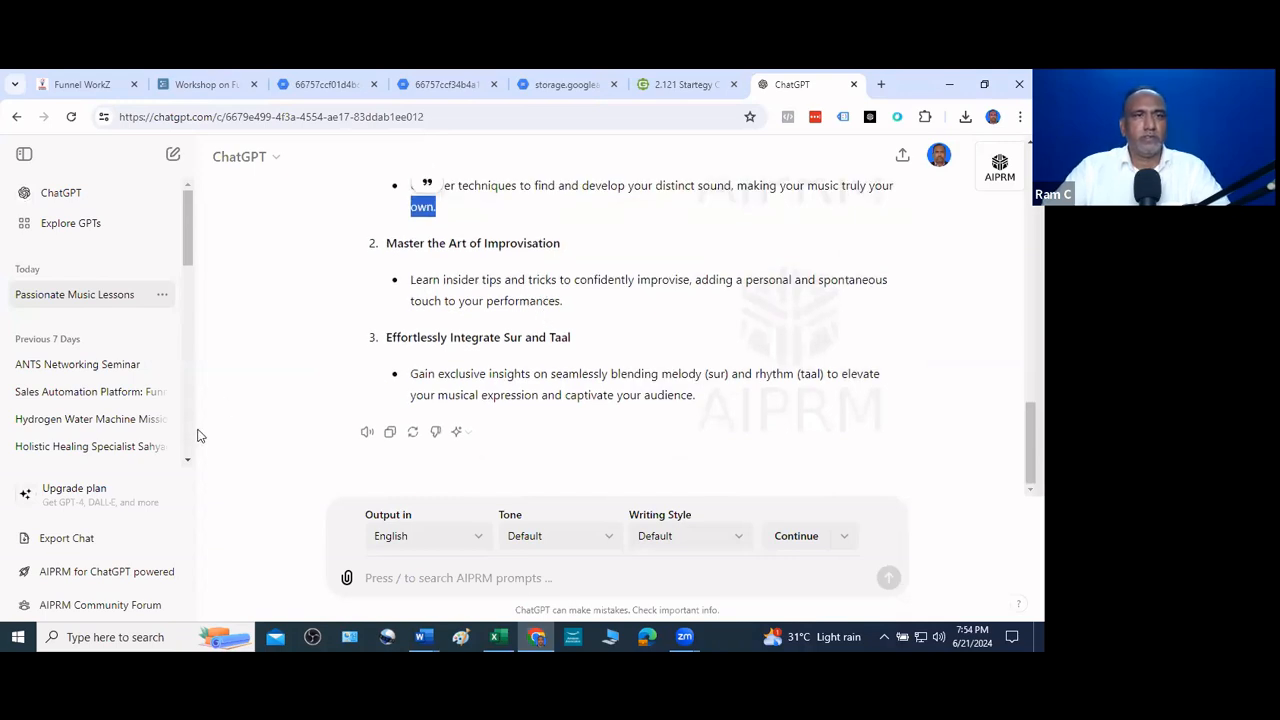
key("ctrl+1")
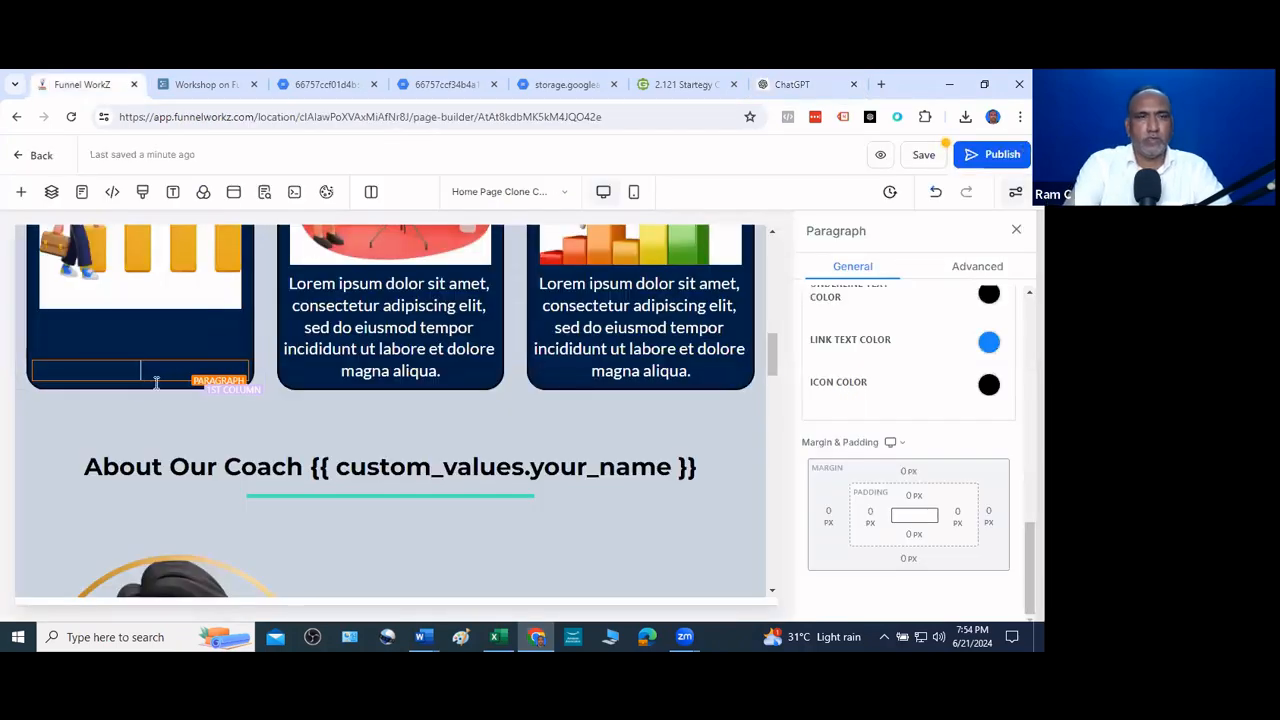
key("ctrl+v")
left_click_drag(167, 397, 81, 388)
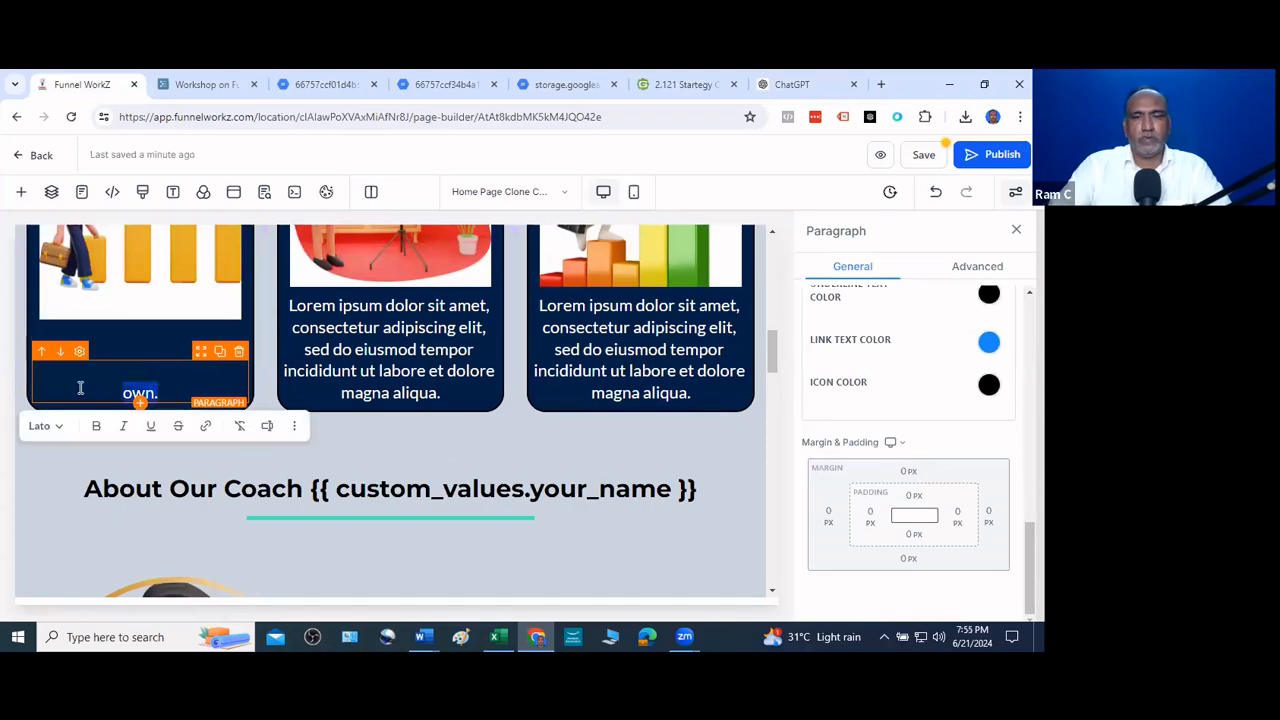
key("Delete")
Copy the "Discover Your Unique Musical Voice" secret and its description from ChatGPT into the first secret card's paragraph, without the empty line above
left_click(815, 86)
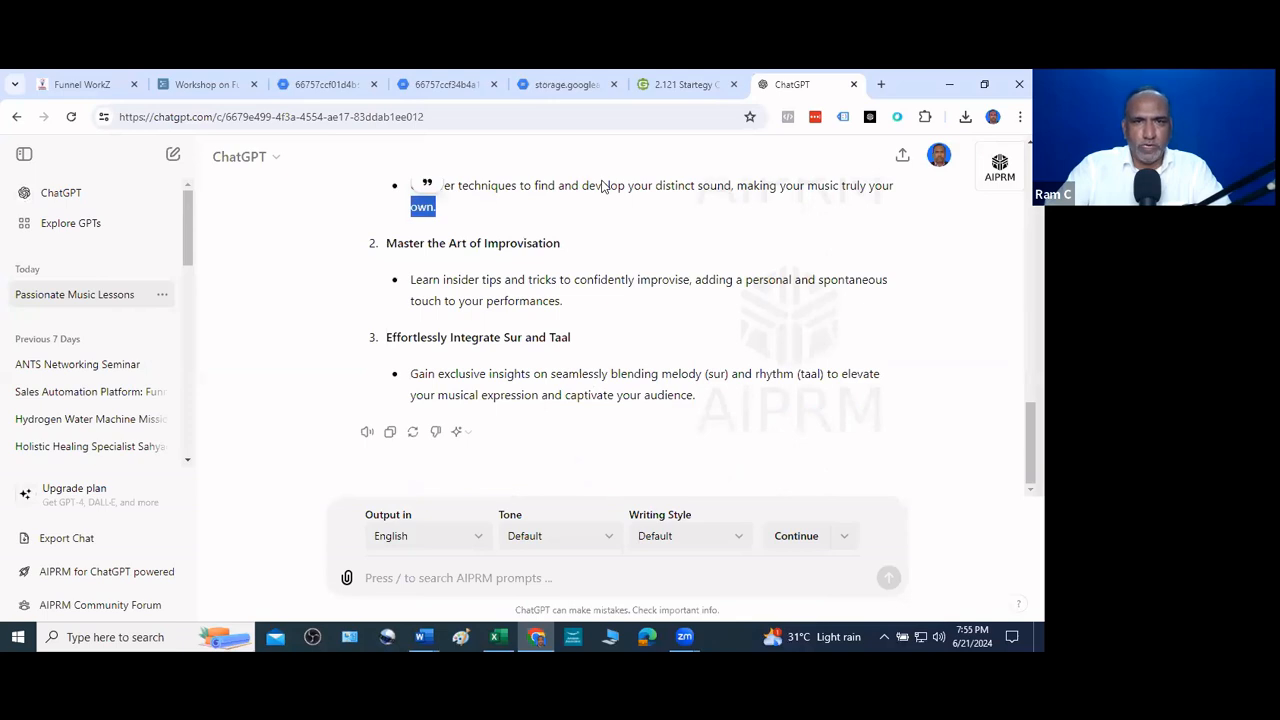
scroll(603, 187, "up", 3)
left_click(413, 310)
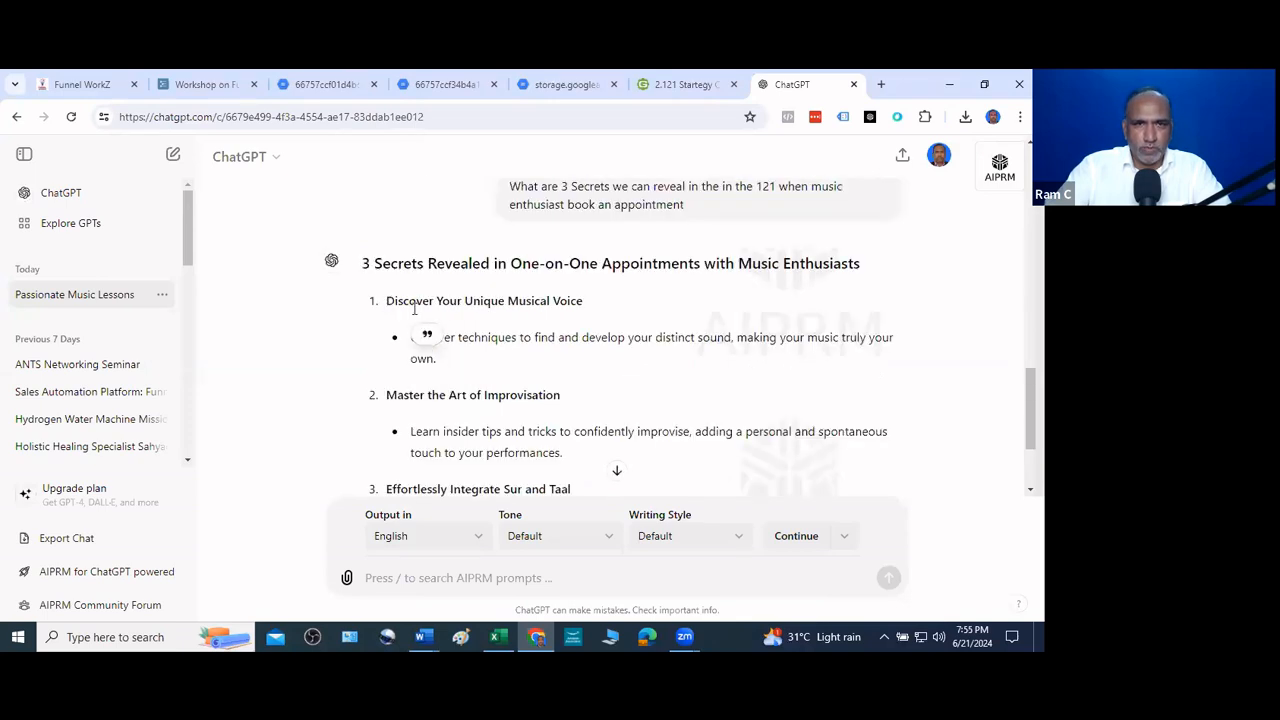
left_click_drag(413, 310, 500, 362)
key("ctrl+c")
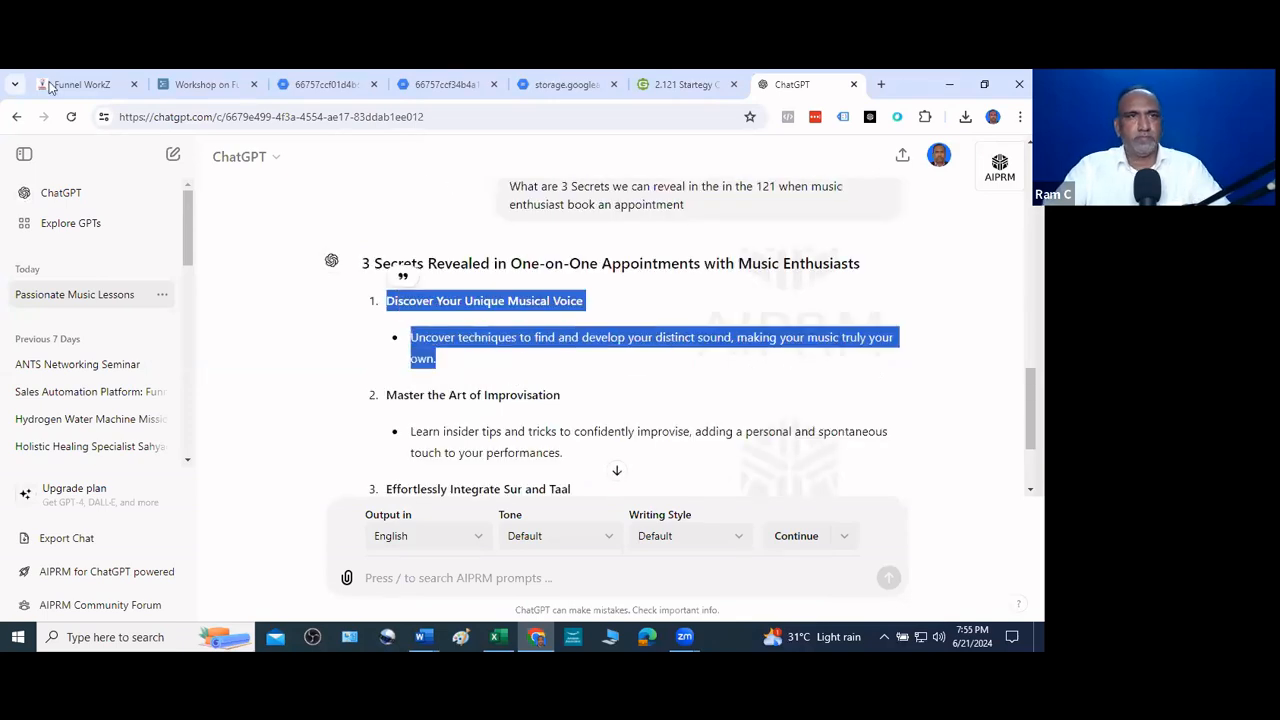
key("alt+Tab")
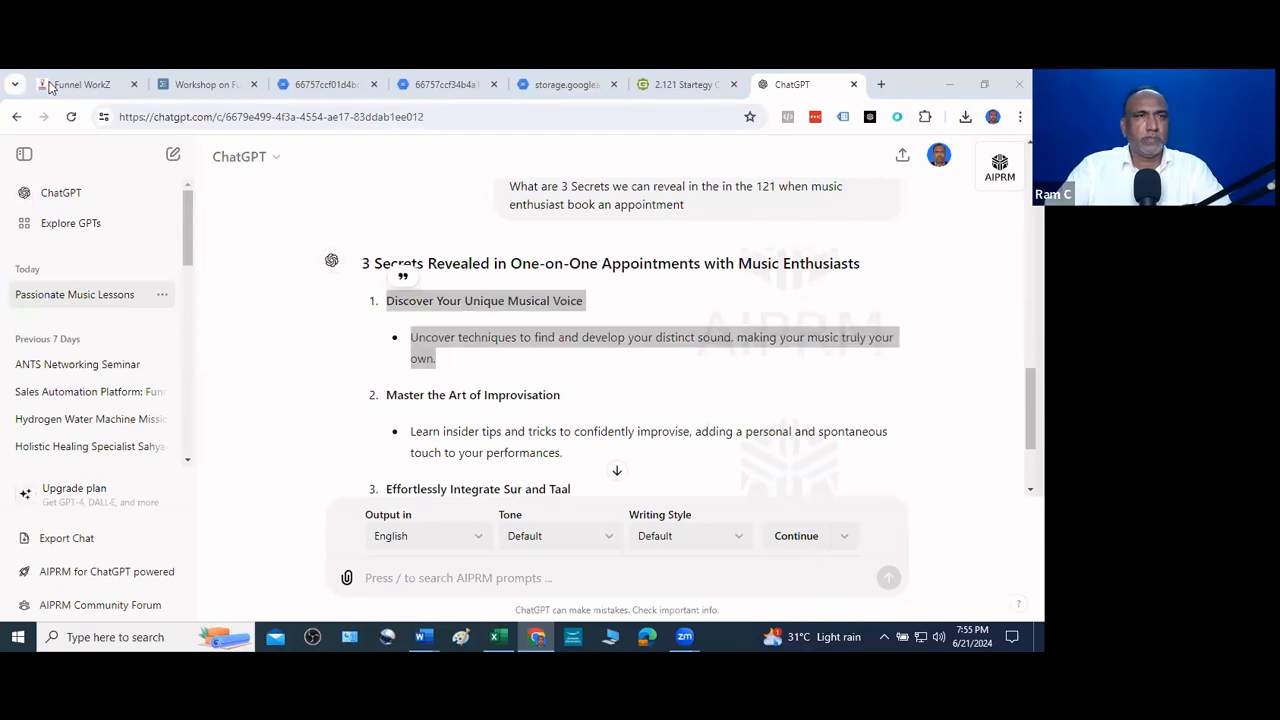
left_click(50, 87)
key("ctrl+v")
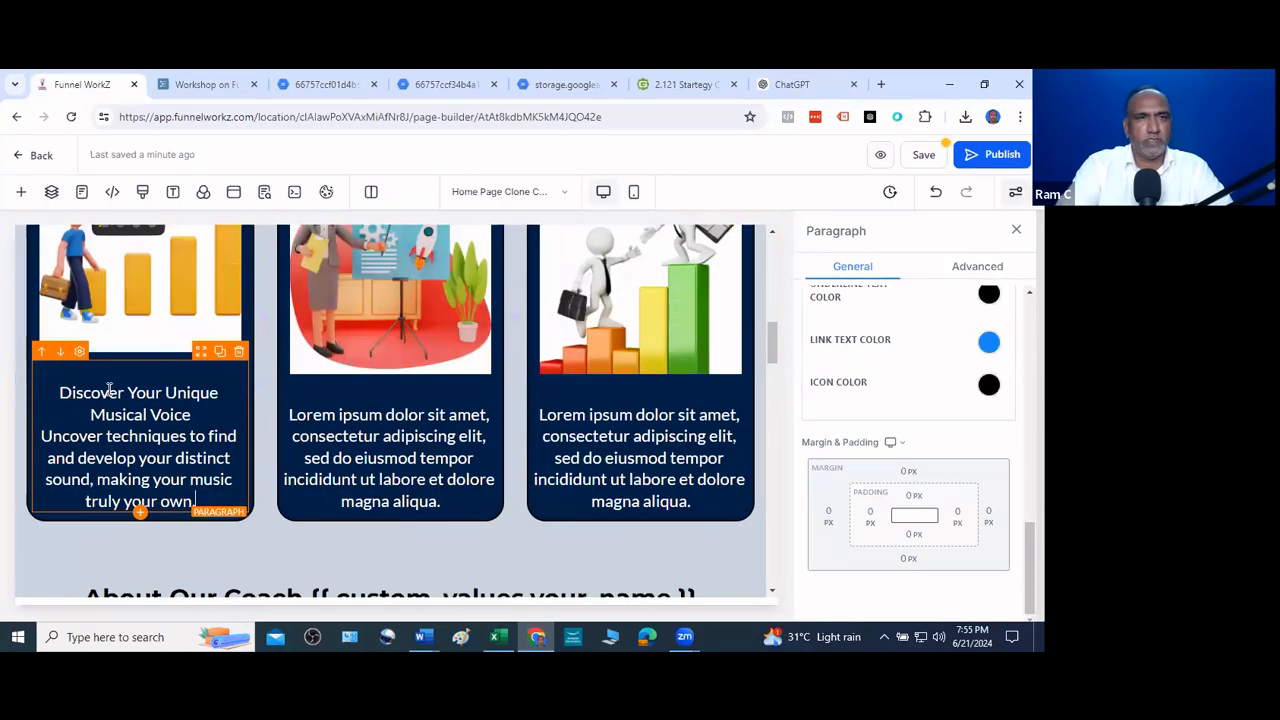
left_click(59, 391)
key("BackSpace")
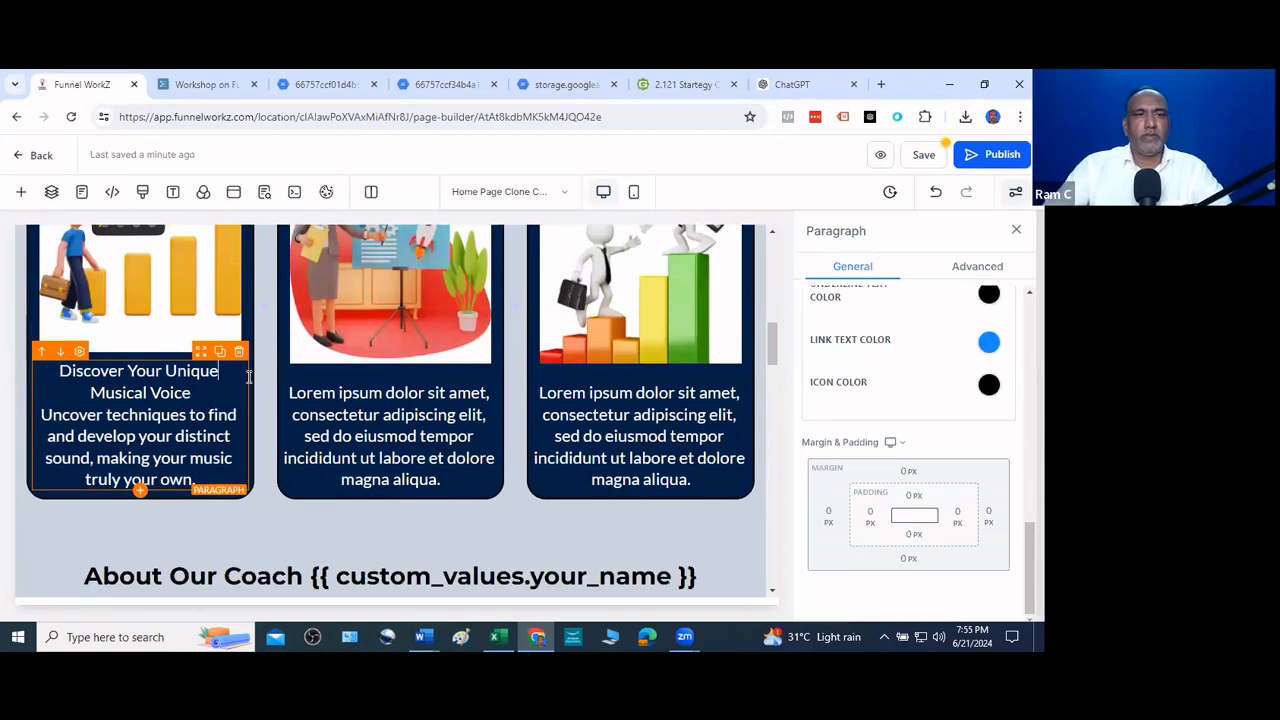
left_click(191, 392)
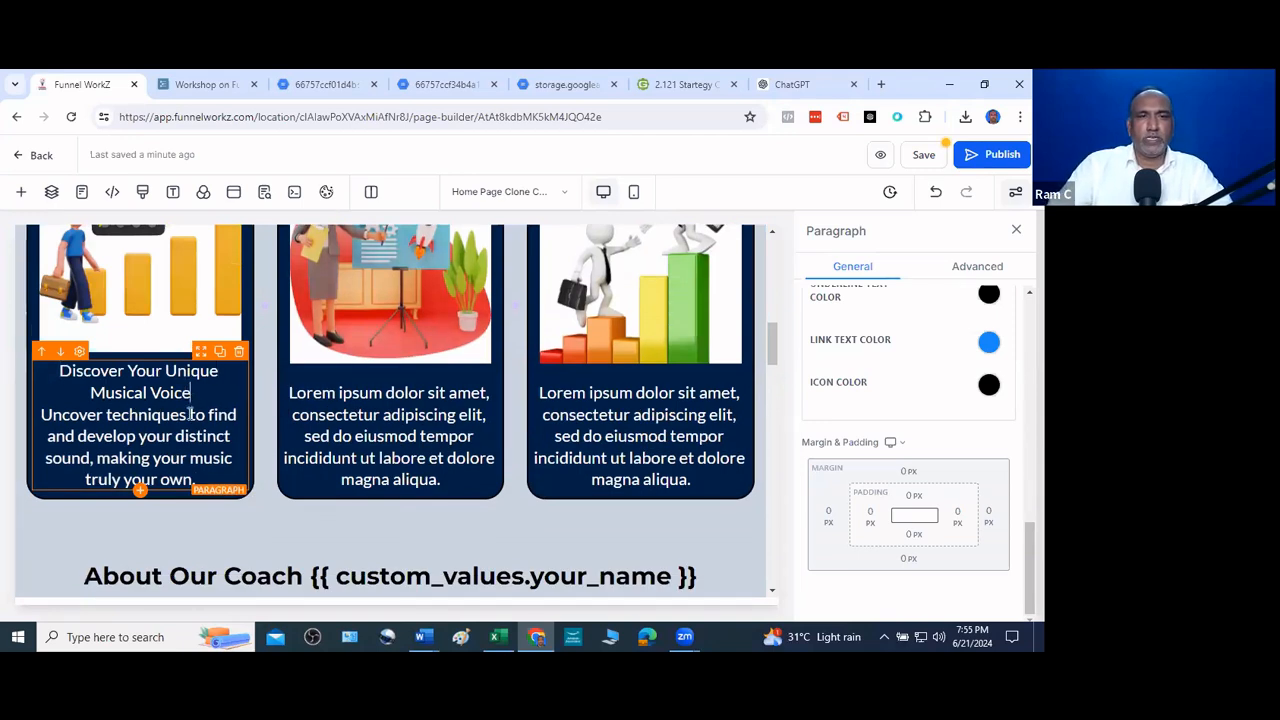
Join the secret's title and description into one continuous line of text in the first secret card
key("Delete")
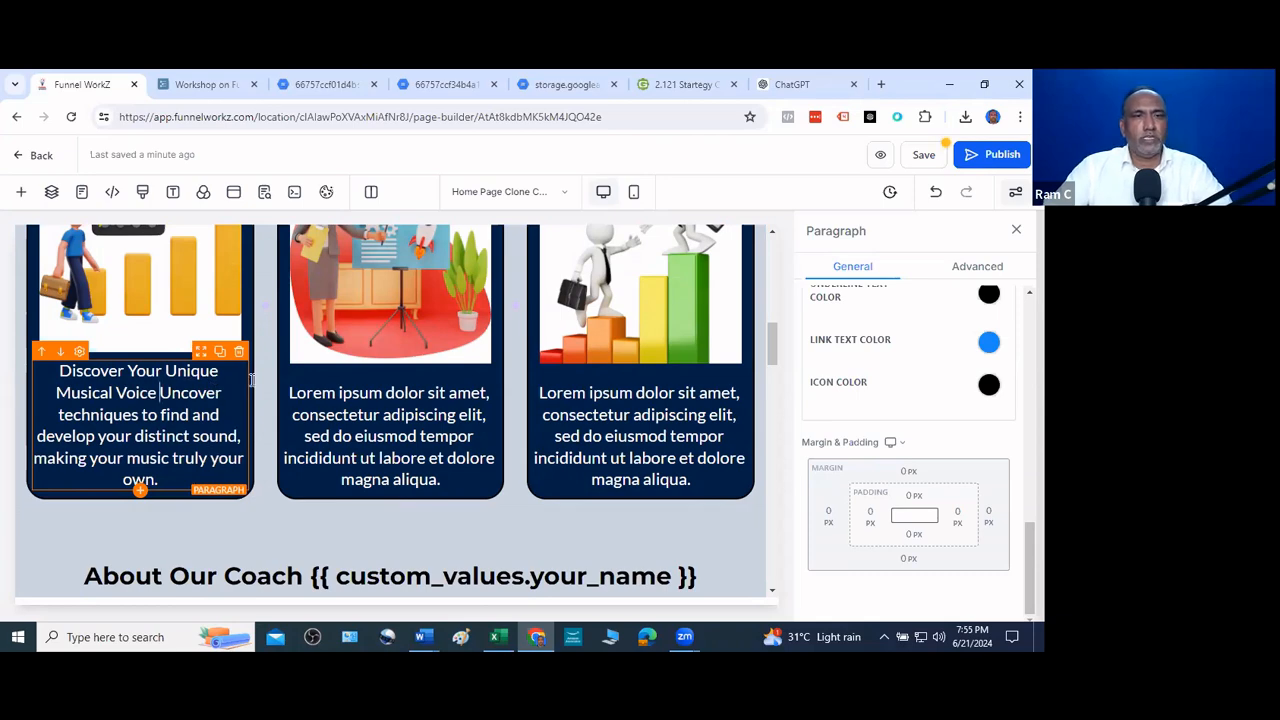
scroll(585, 381, "down", 2)
scroll(585, 381, "down", 5)
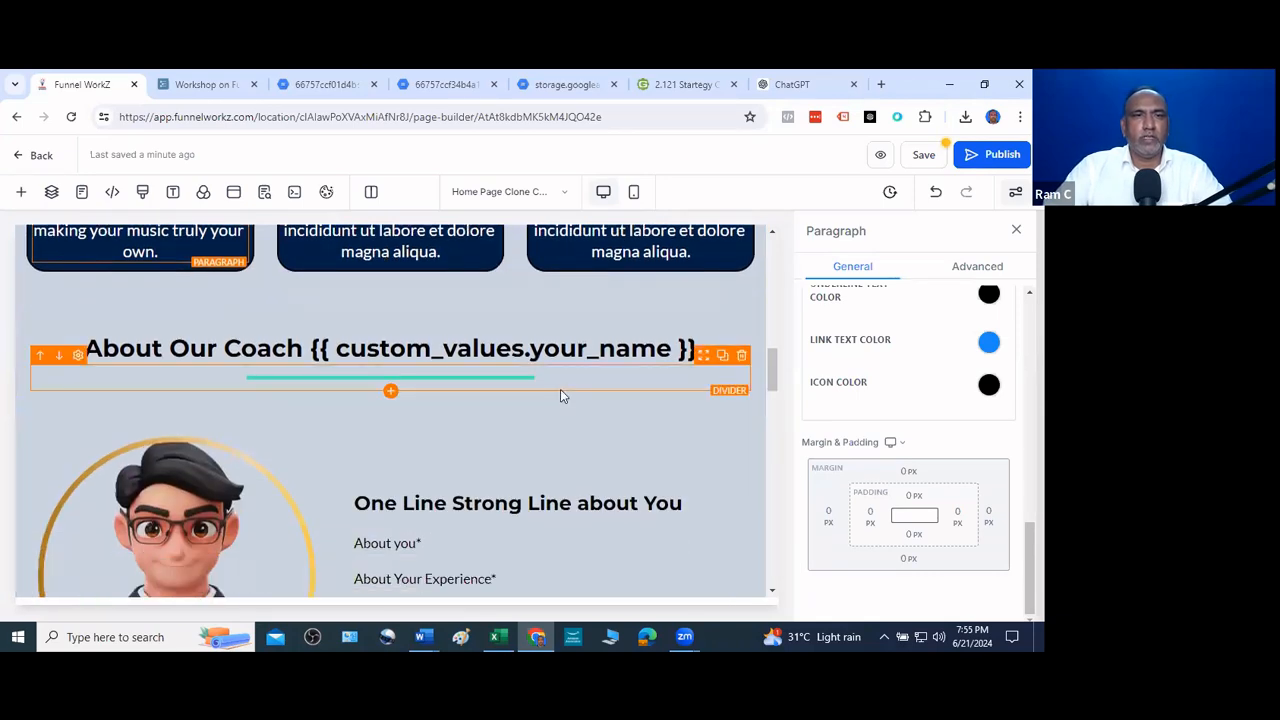
scroll(551, 391, "down", 3)
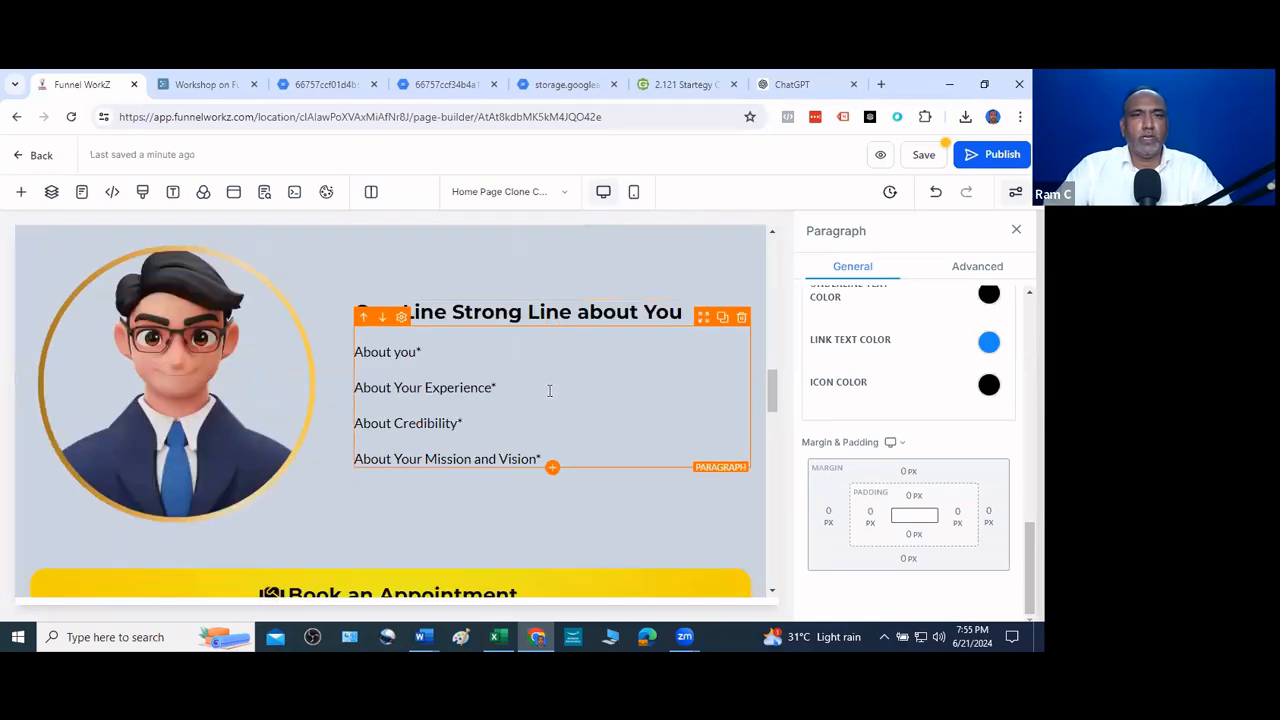
Ask ChatGPT to write a biography of a music teacher who has spent 15 years in the music industry
left_click(785, 85)
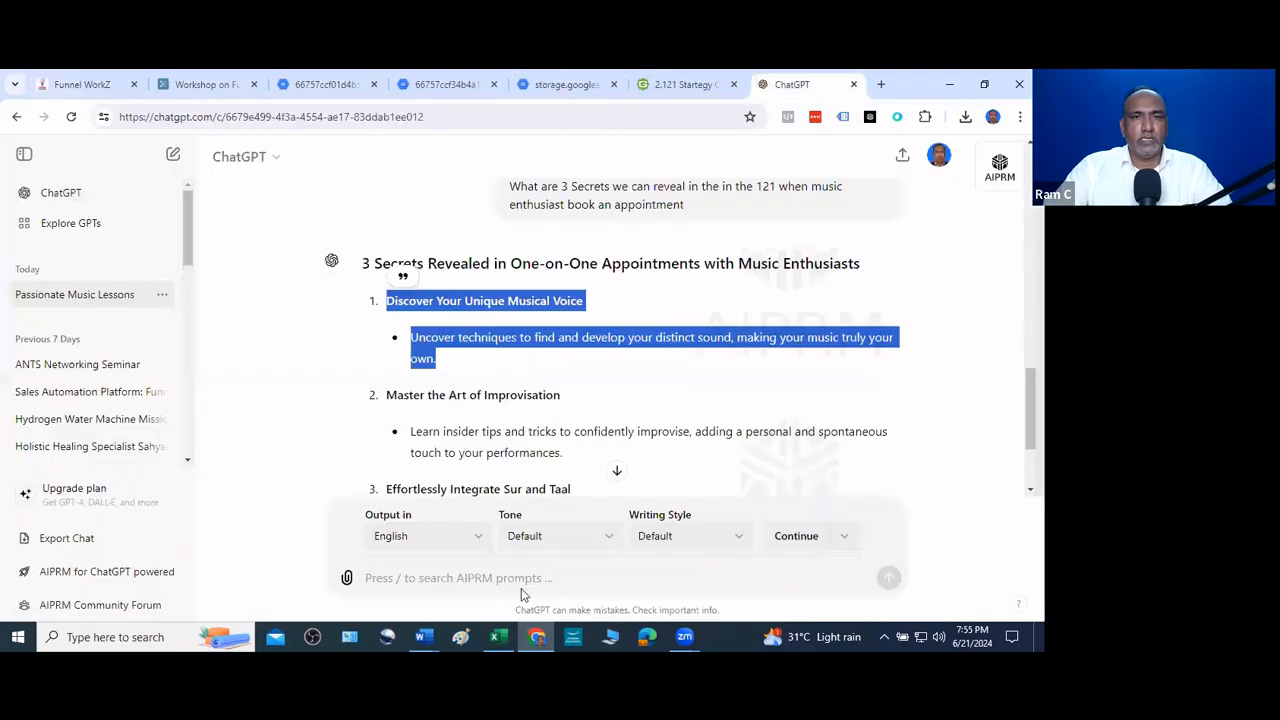
left_click(414, 572)
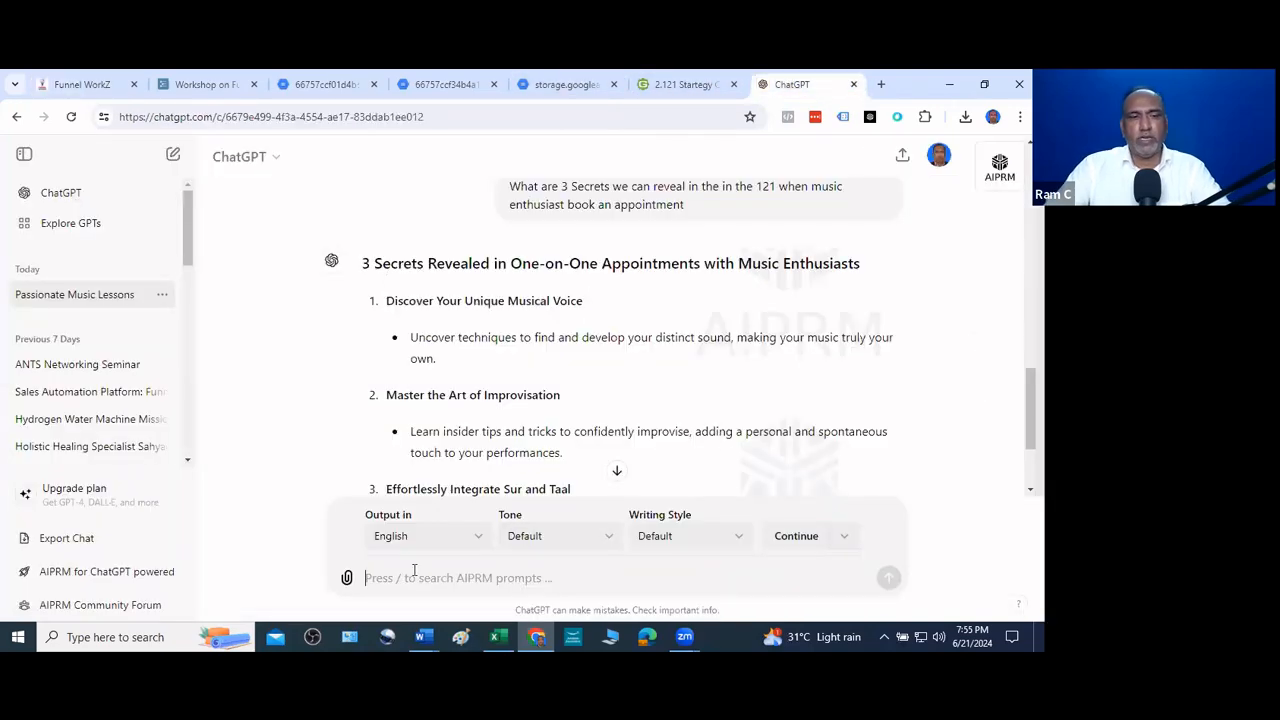
type("Write a biograph")
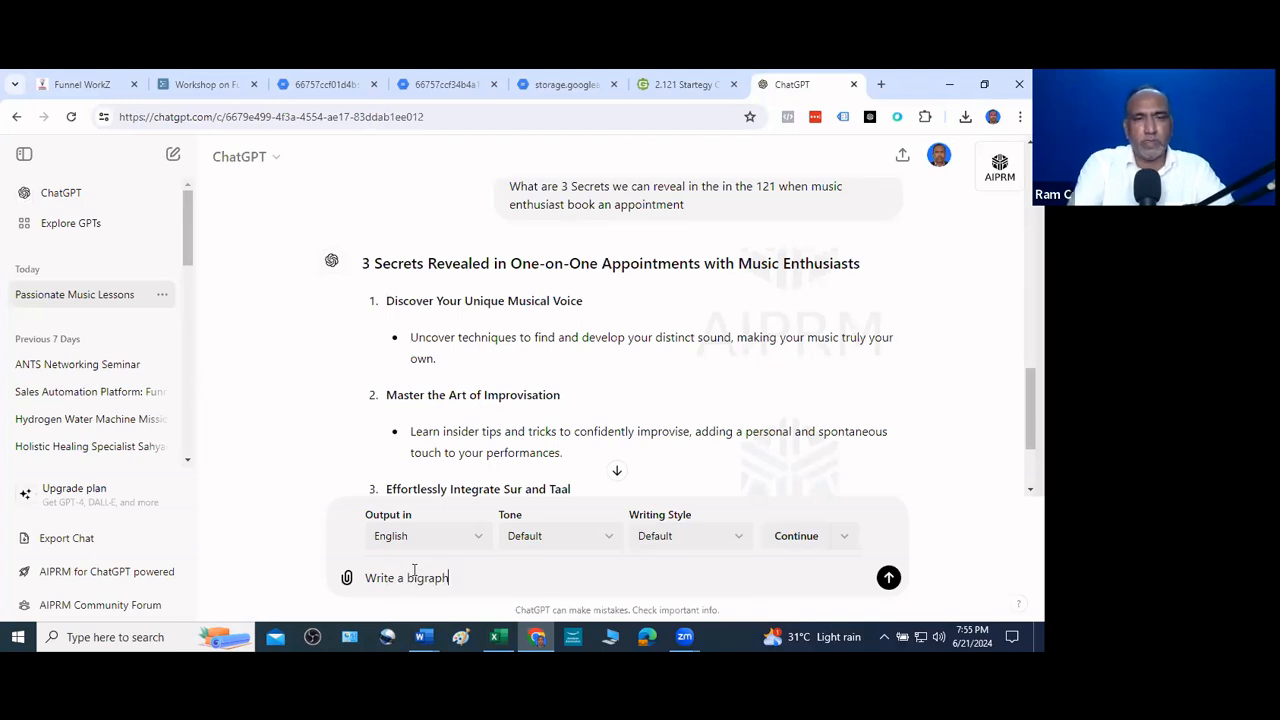
type("y of a music")
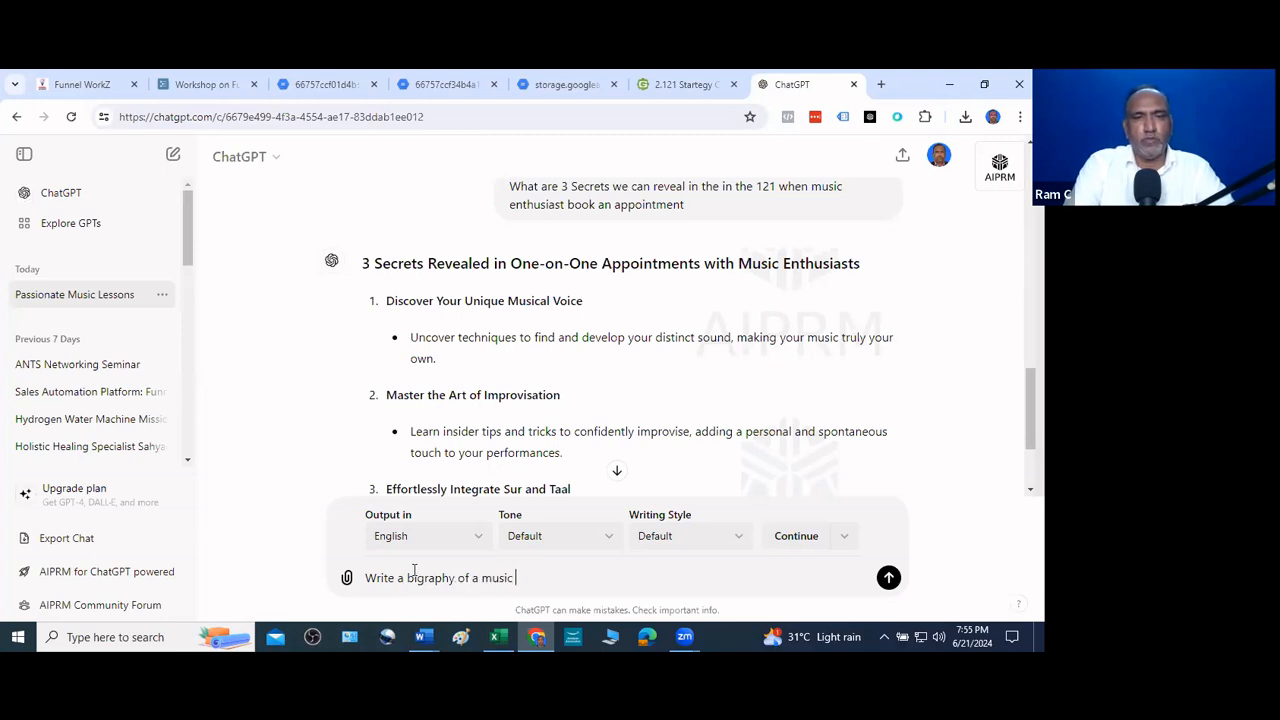
type(" teacher ")
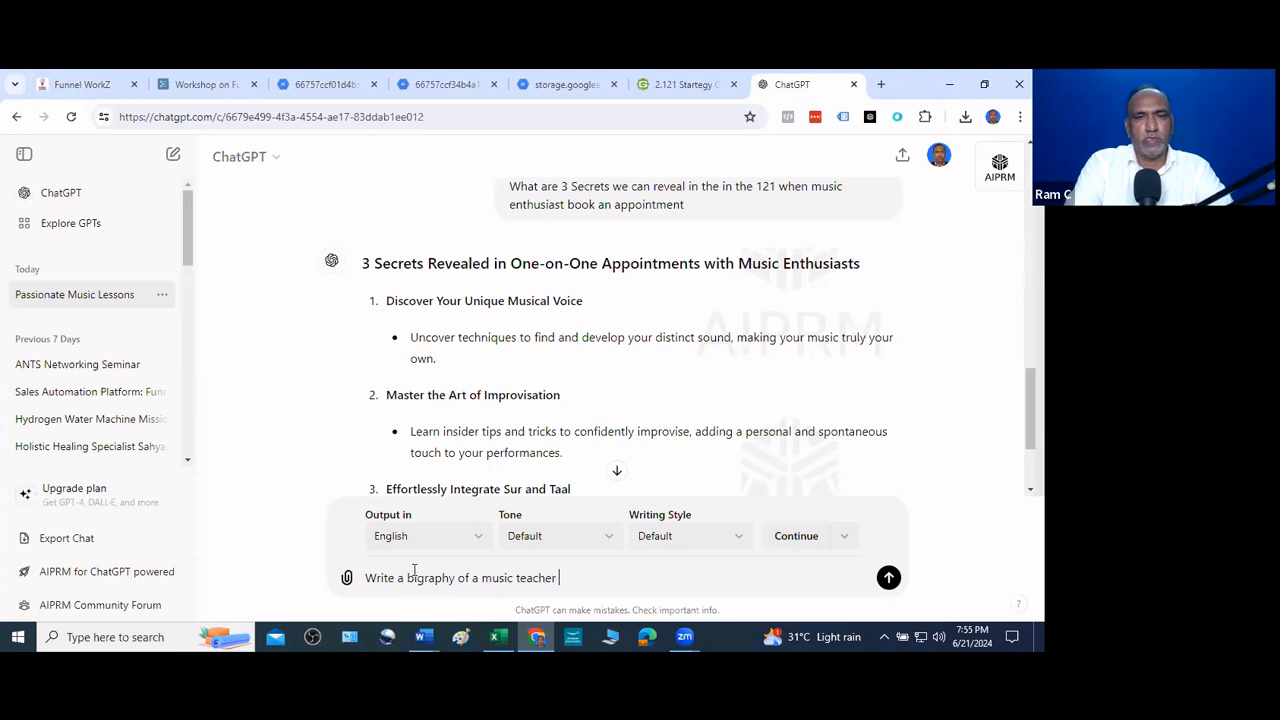
type("who")
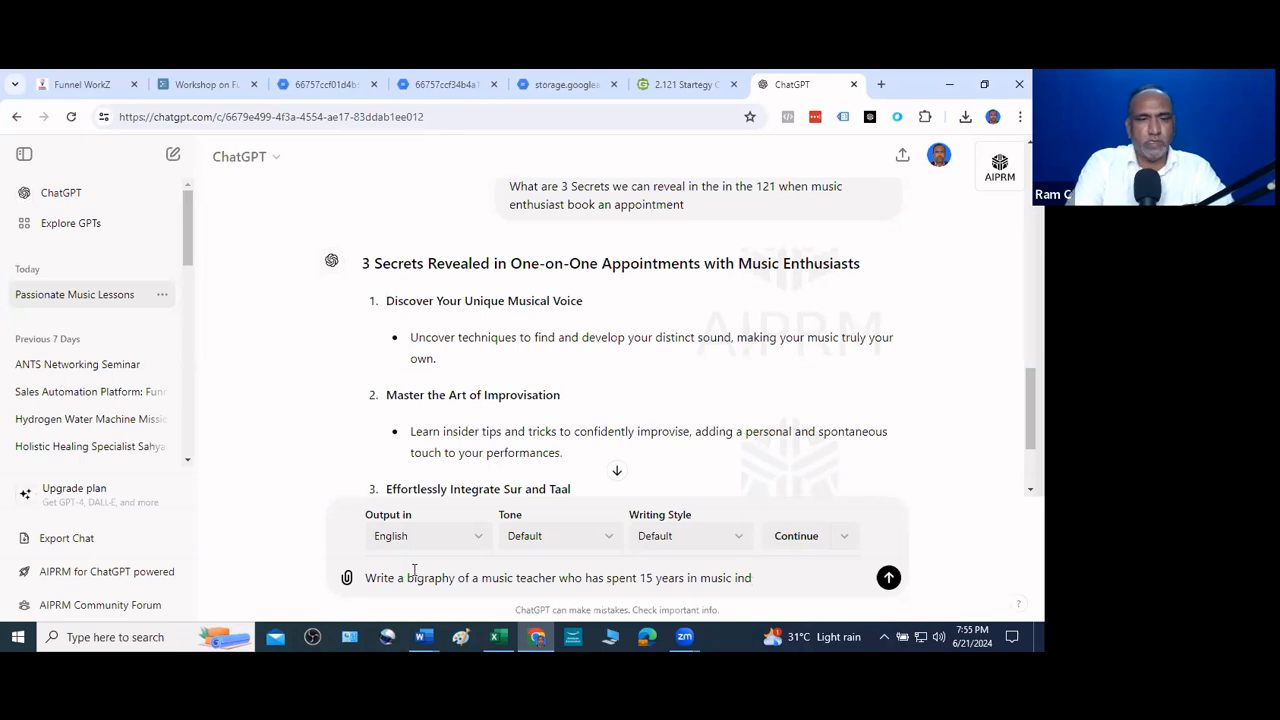
type("try")
key("Return")
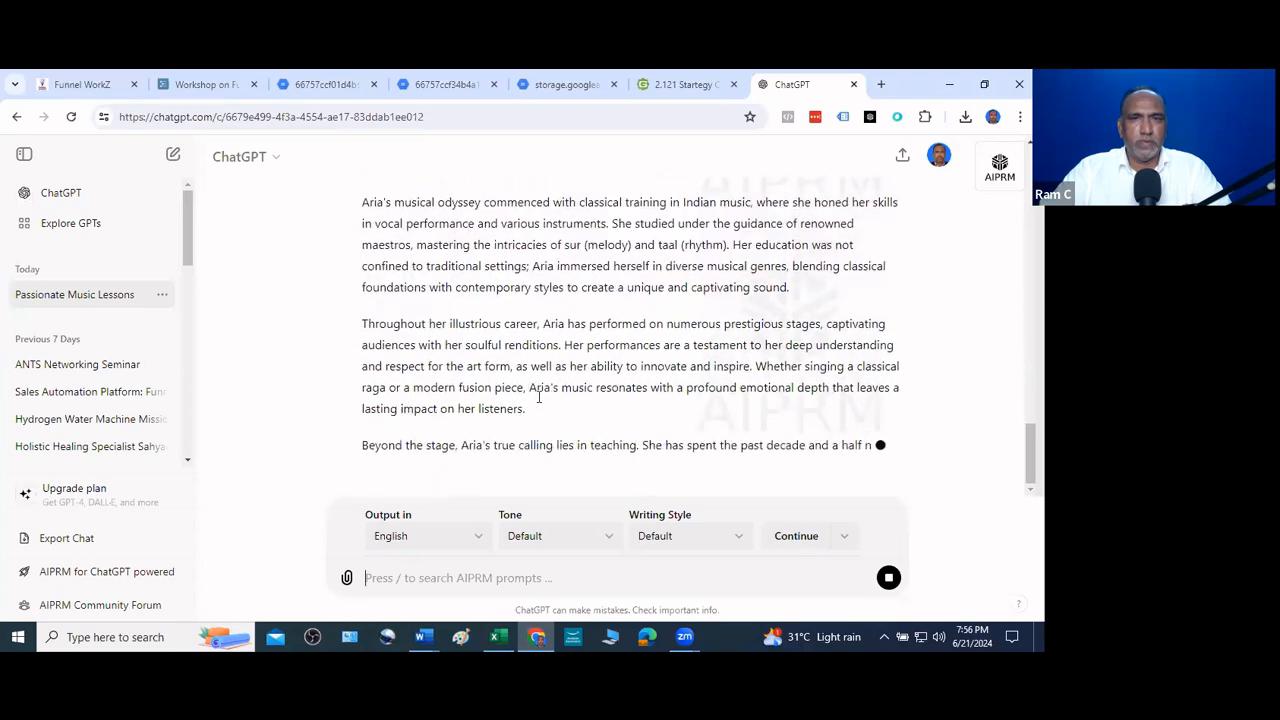
Send ChatGPT the follow-up "make it short with 500 characters" for the biography
left_click(511, 576)
type("mak")
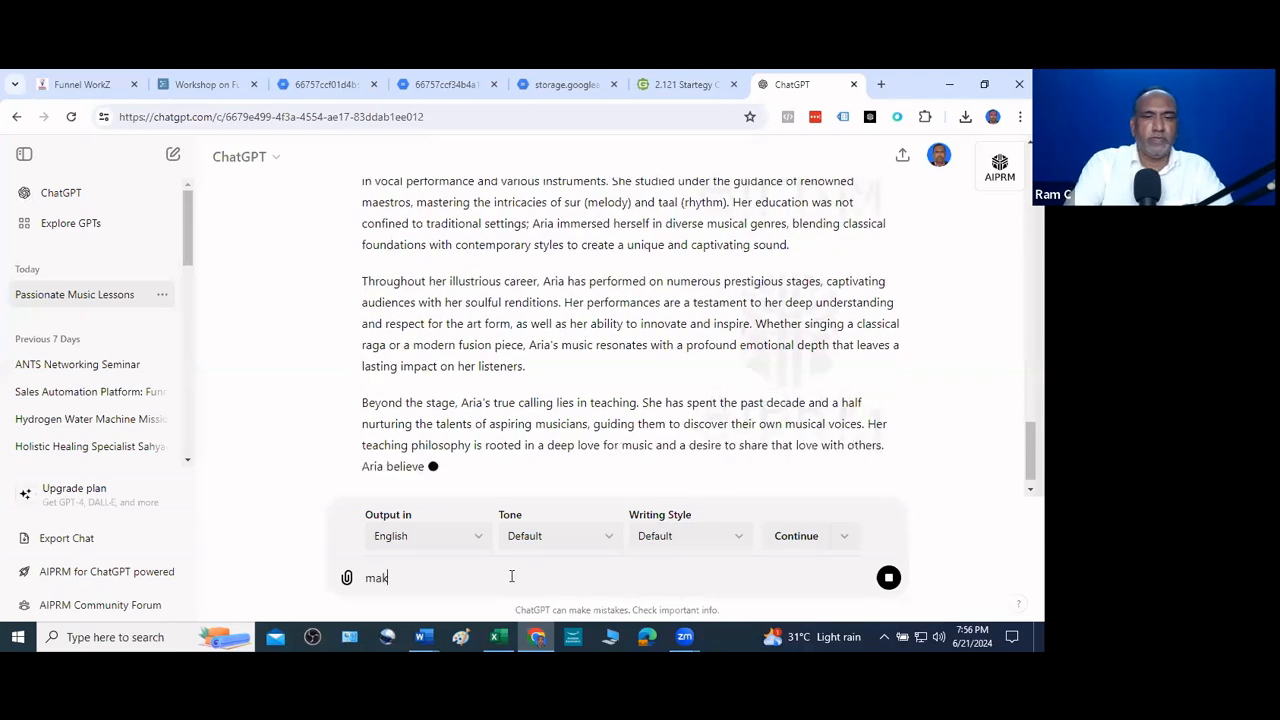
type("e it ")
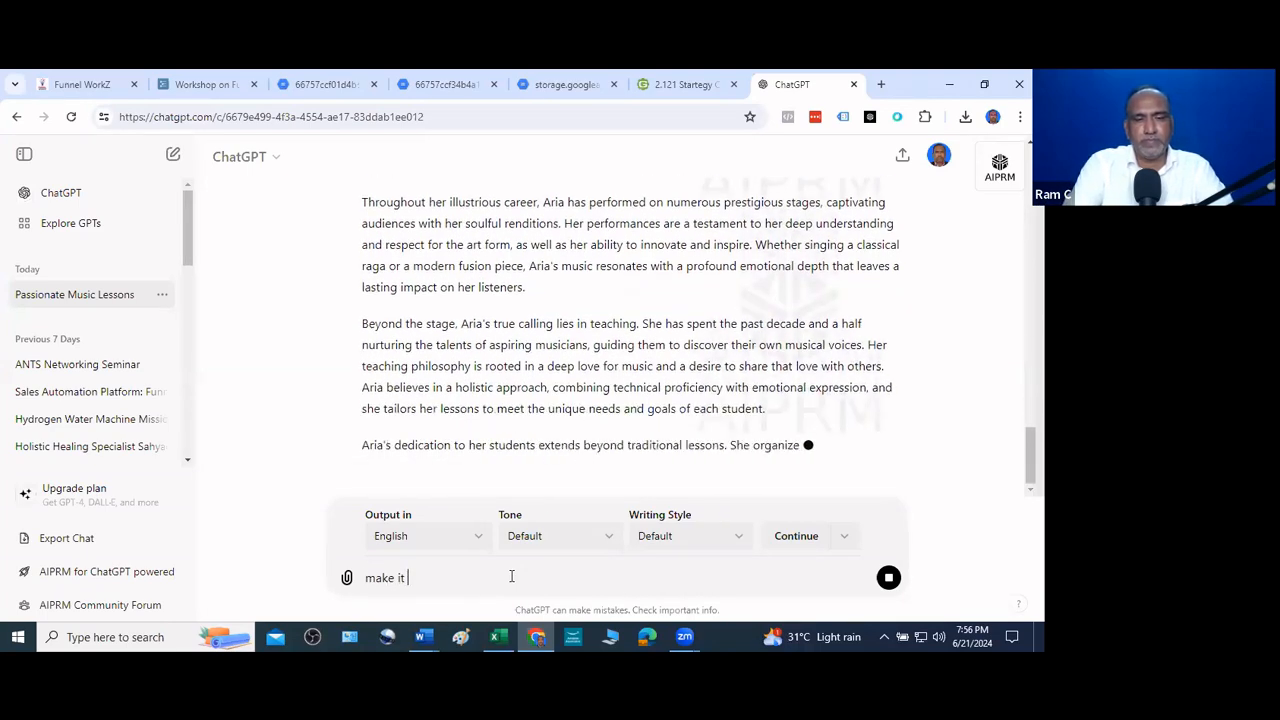
type("short wit")
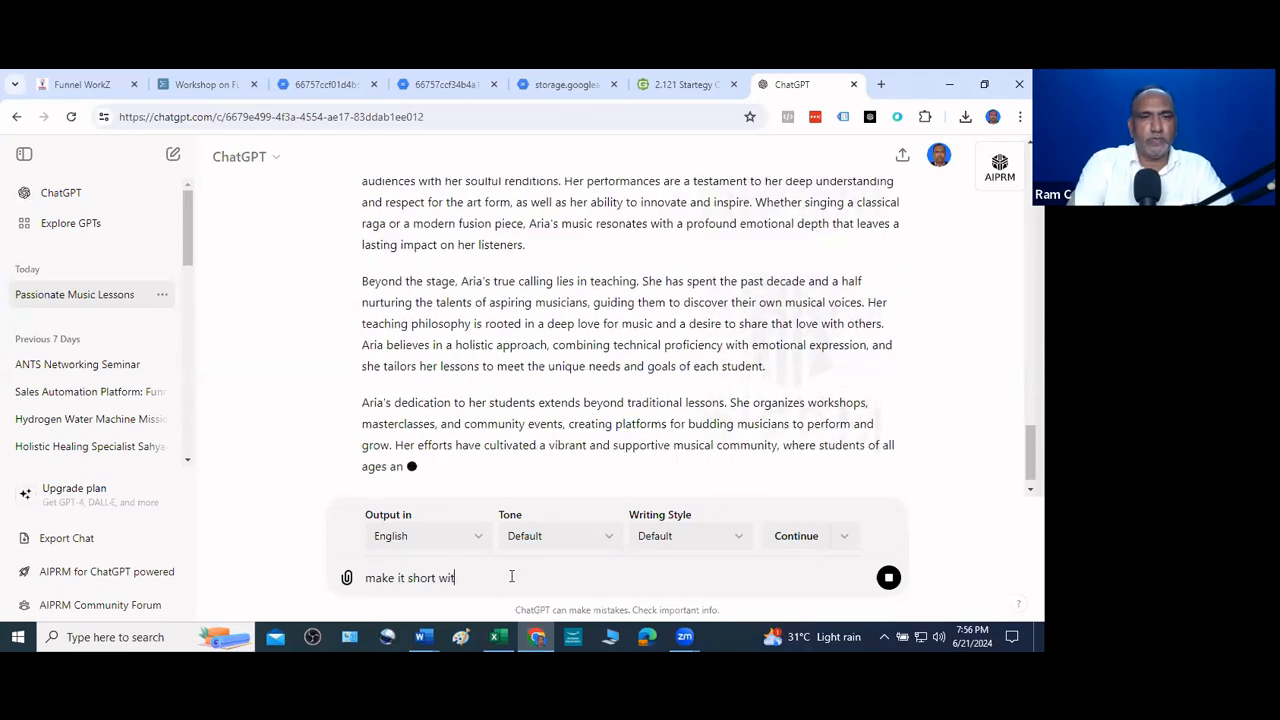
type("h 500 c")
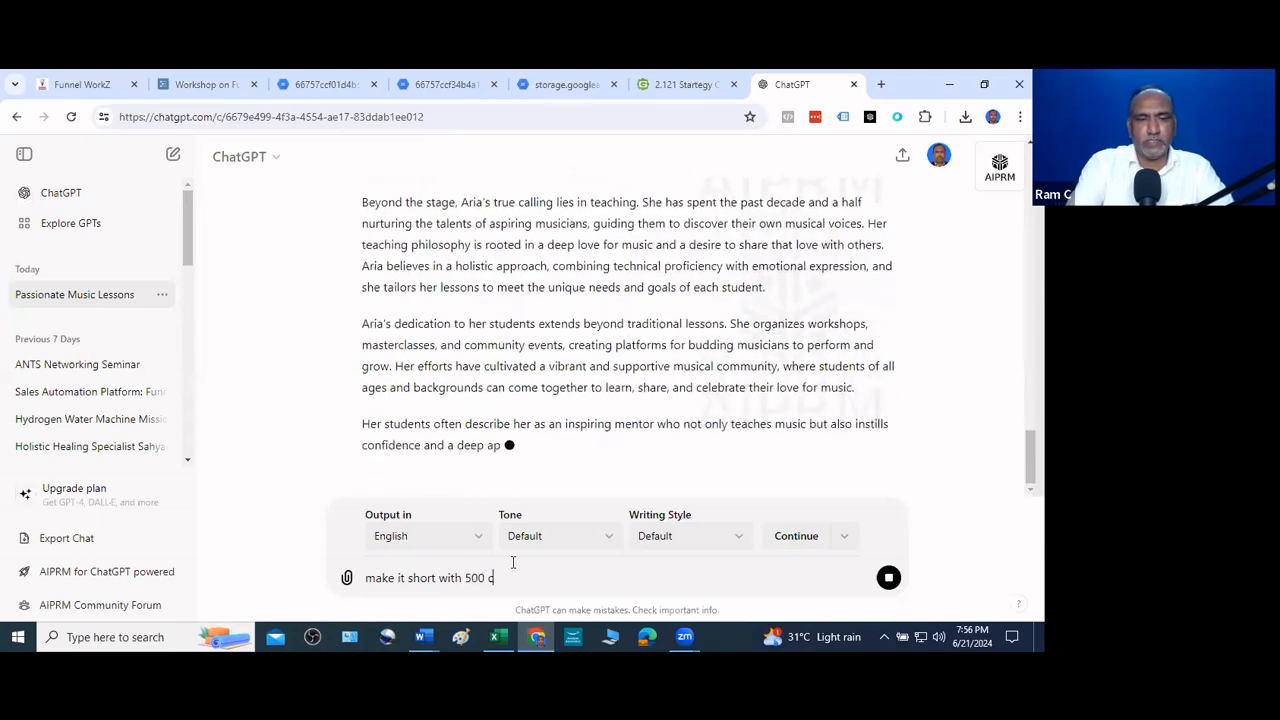
type("haracters")
key("shift+Return")
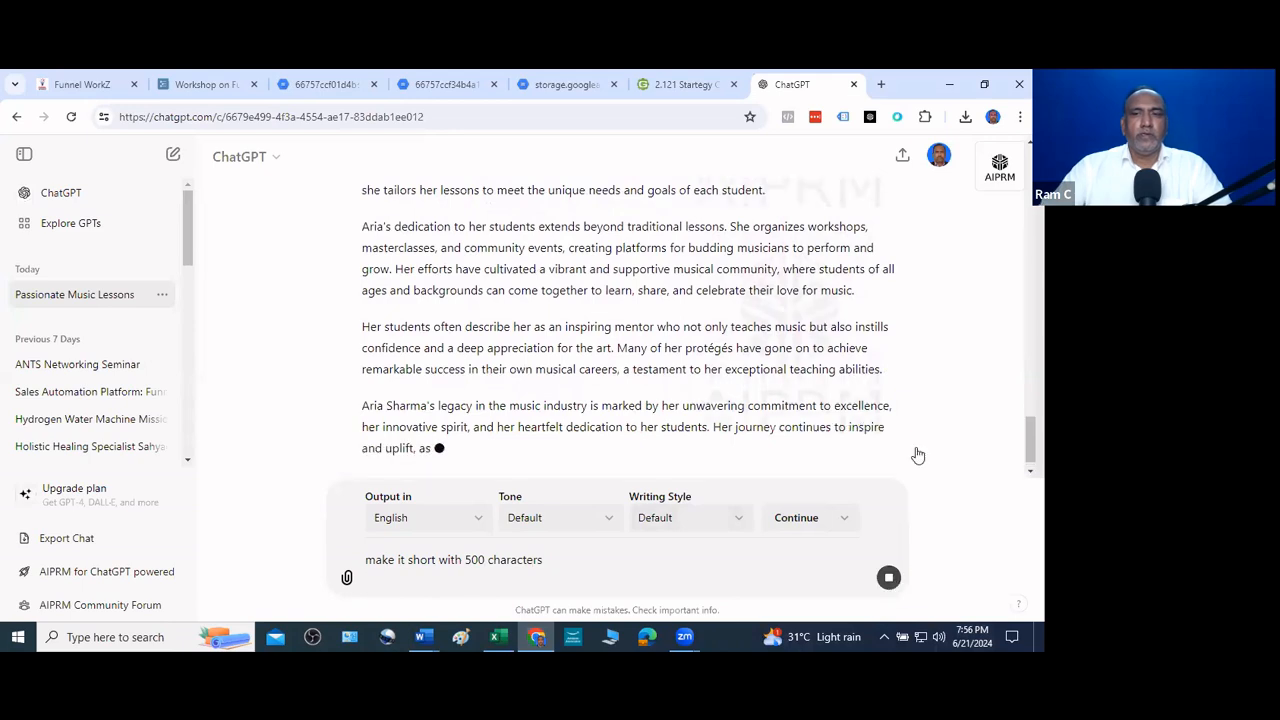
key("Return")
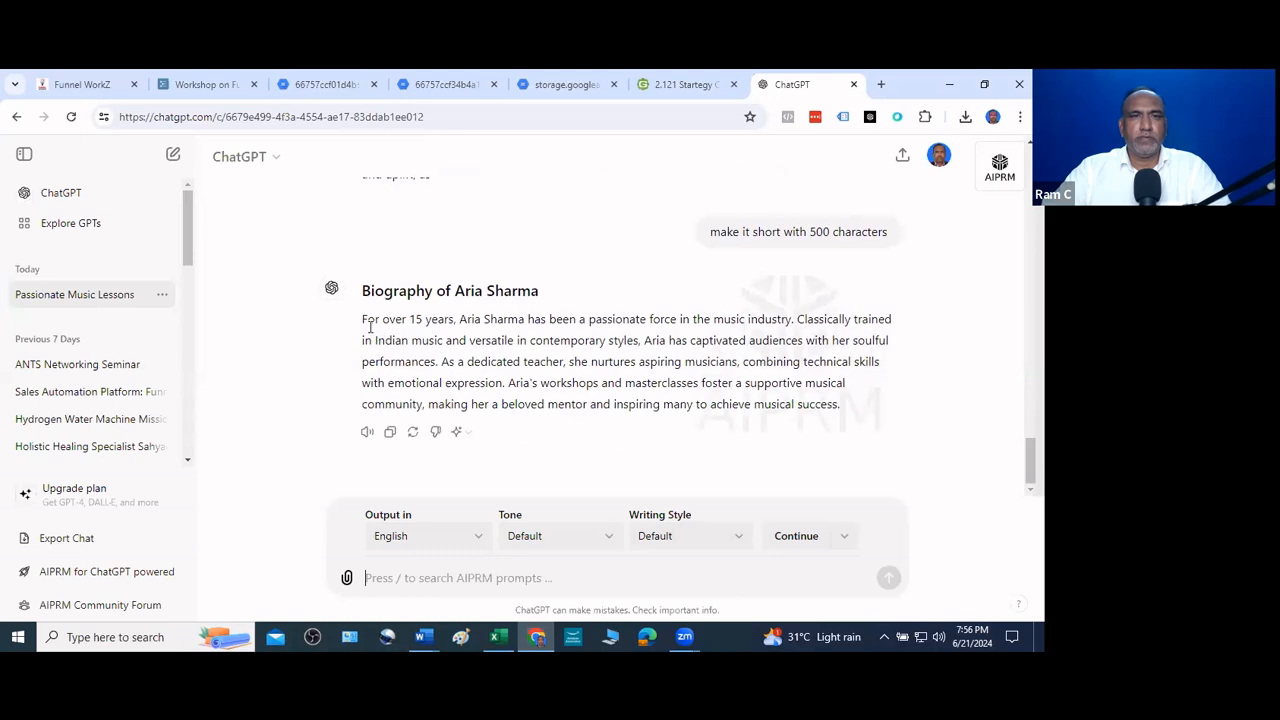
Copy the shortened biography from ChatGPT and replace the placeholder lines in the coach section's paragraph in Funnel WorkZ with it
left_click(390, 431)
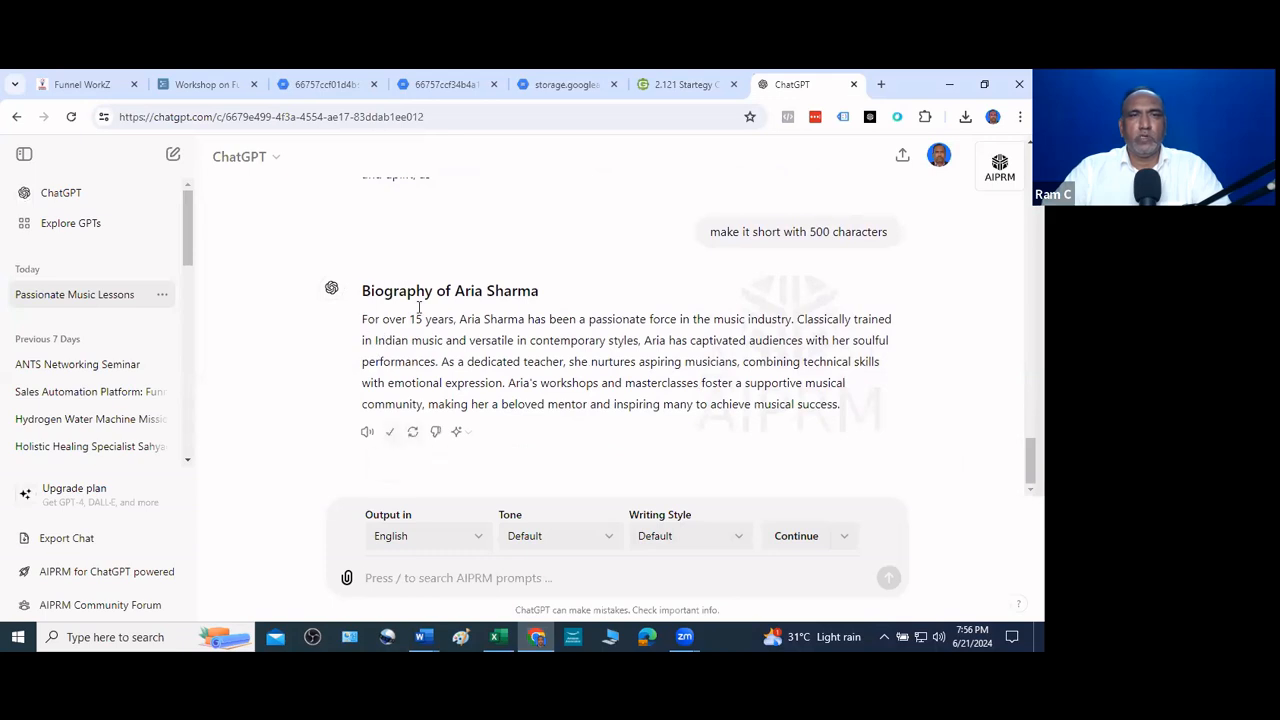
left_click(112, 90)
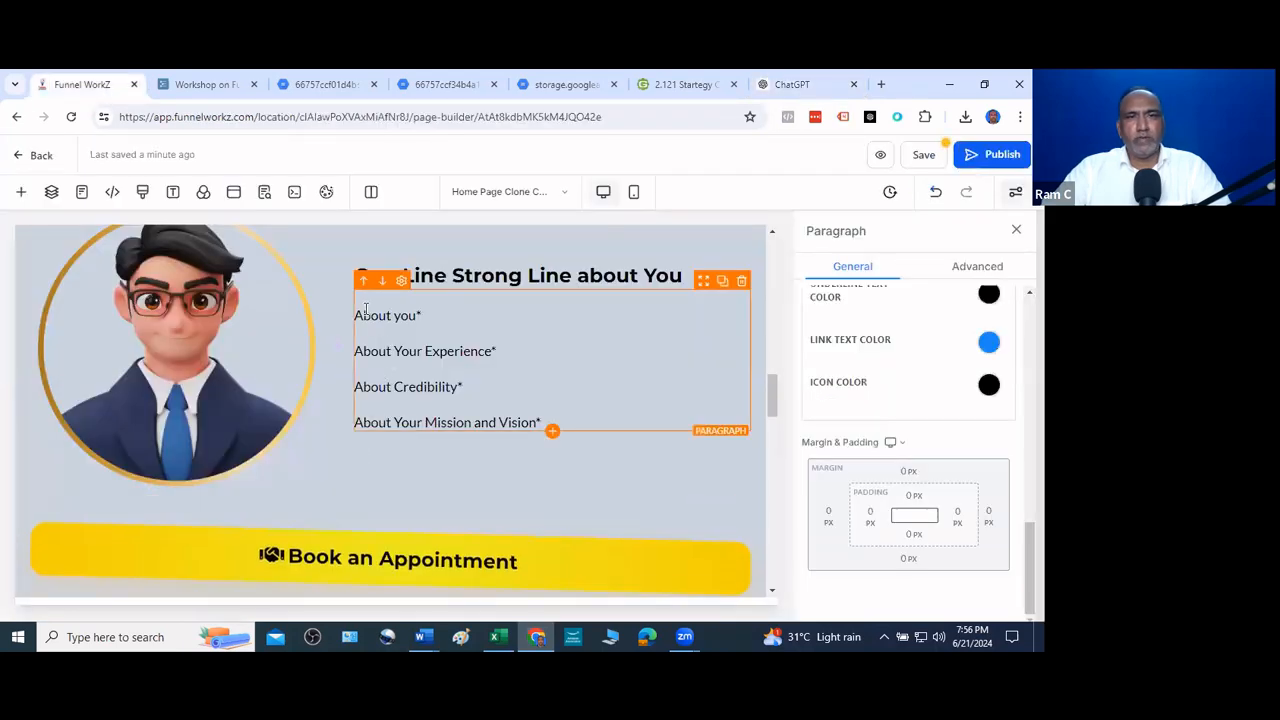
key("ctrl+a")
key("BackSpace")
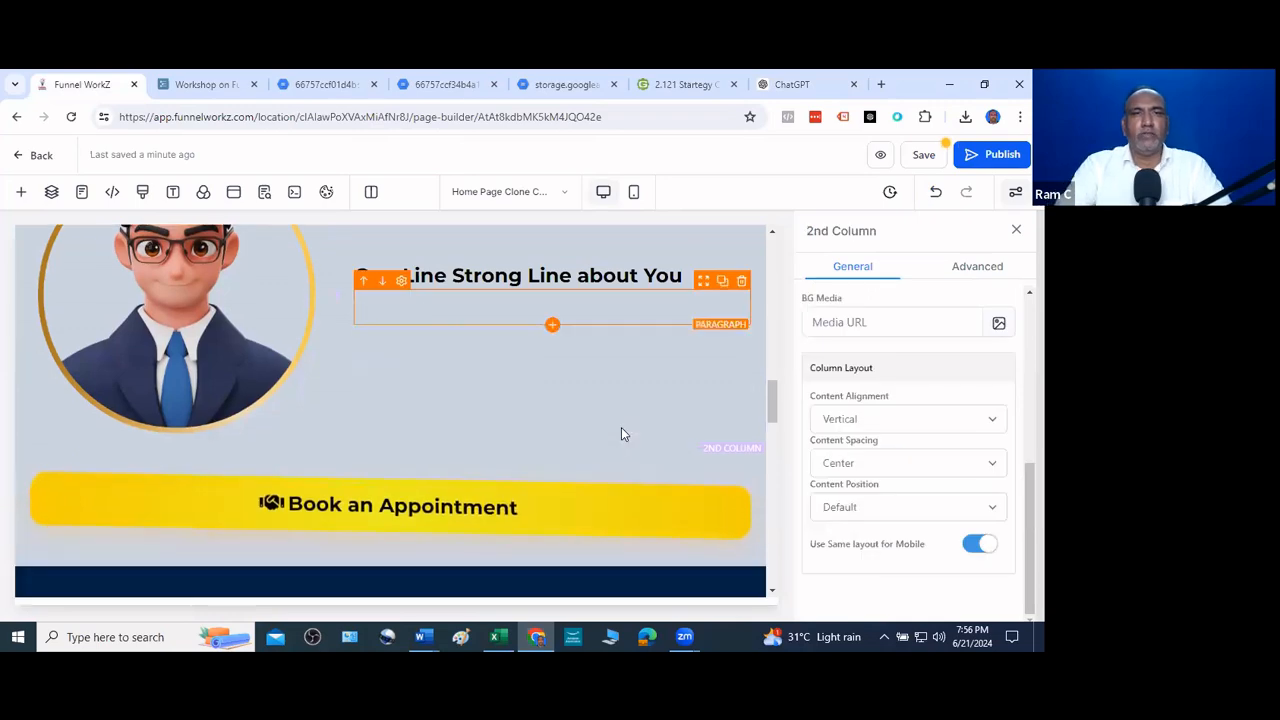
key("ctrl+v")
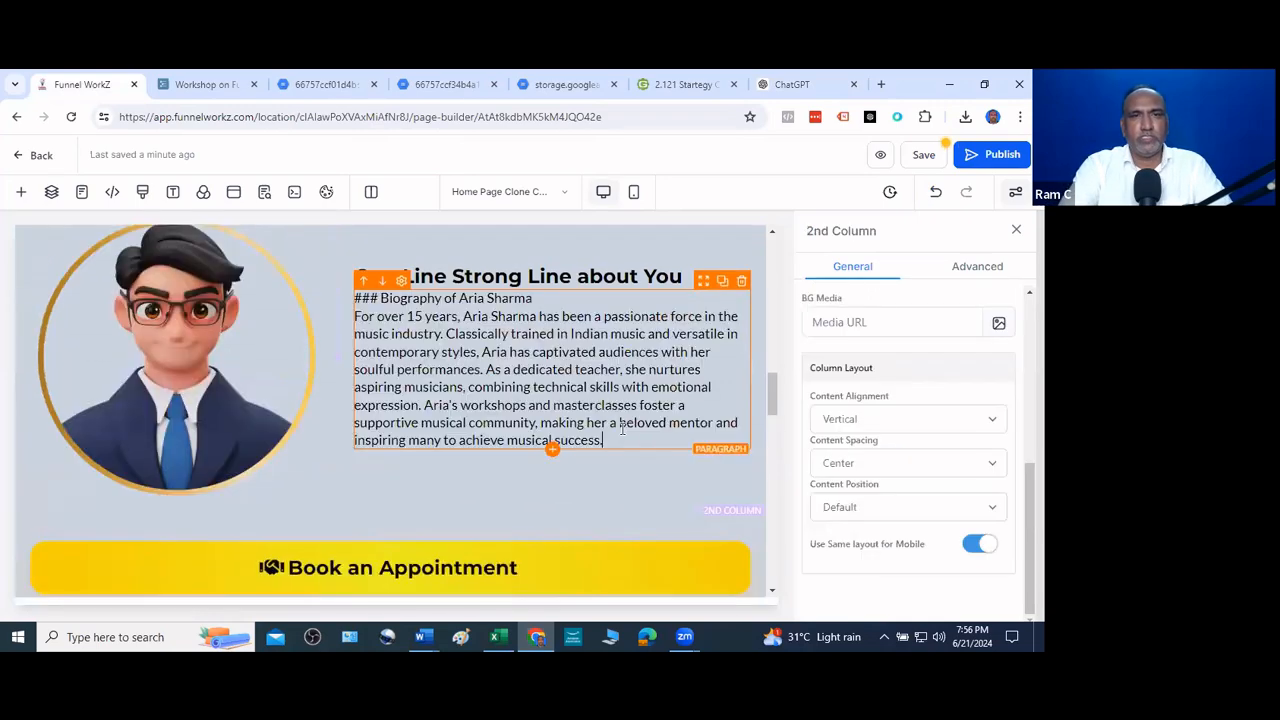
Remove the "###" marks in front of the biography title in the coach paragraph
left_click(382, 298)
key("BackSpace")
key("BackSpace")
key("BackSpace")
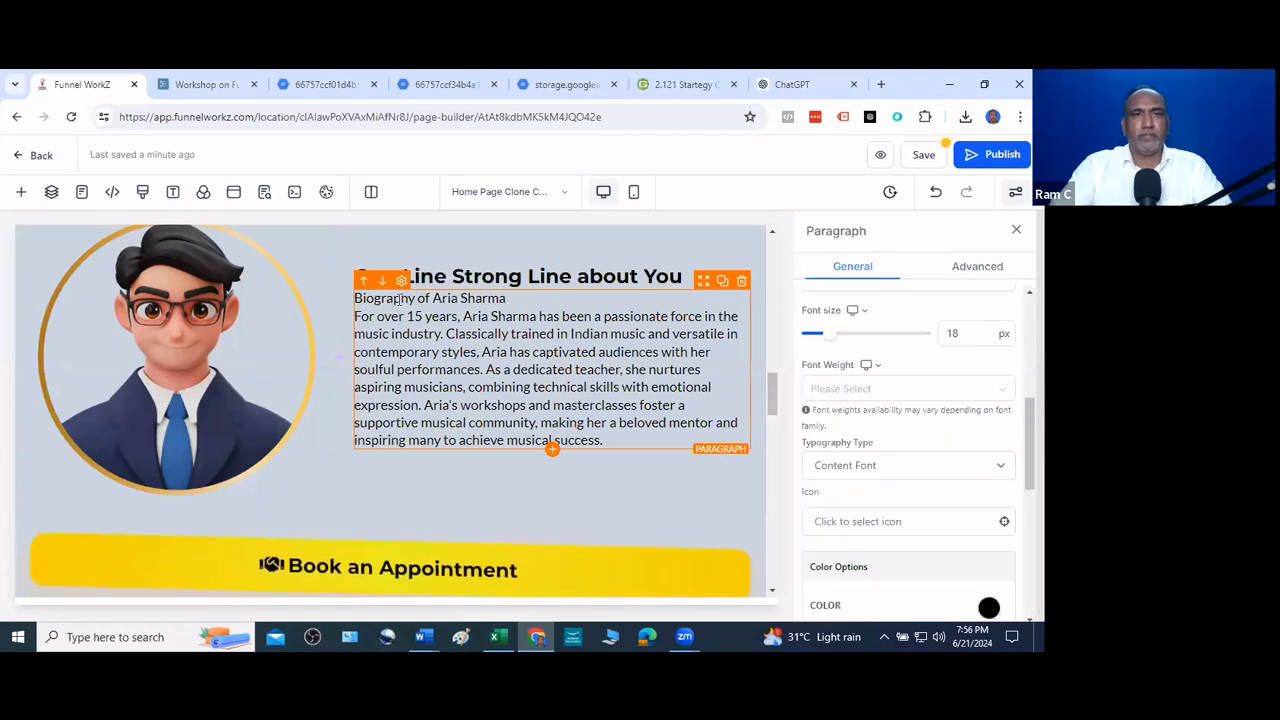
left_click(434, 292)
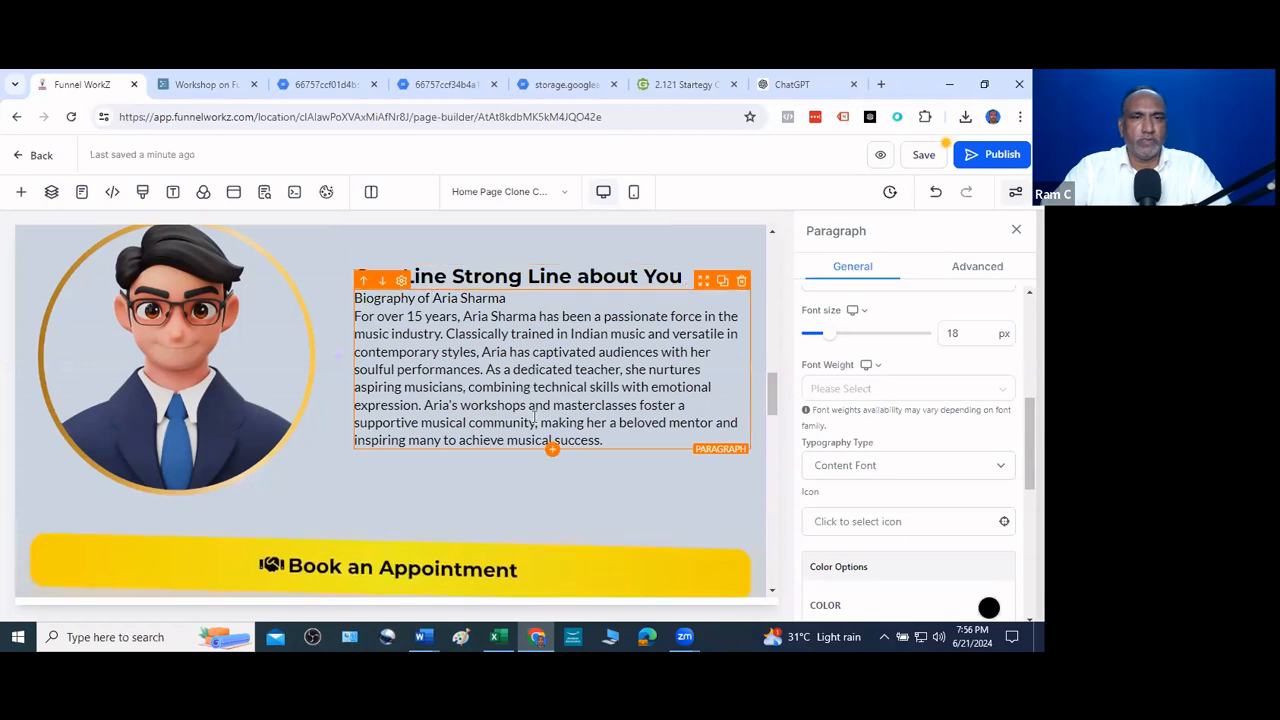
Look through the video type choices for the first client testimonial video, without changing the type
scroll(530, 420, "down", 1)
scroll(520, 390, "down", 5)
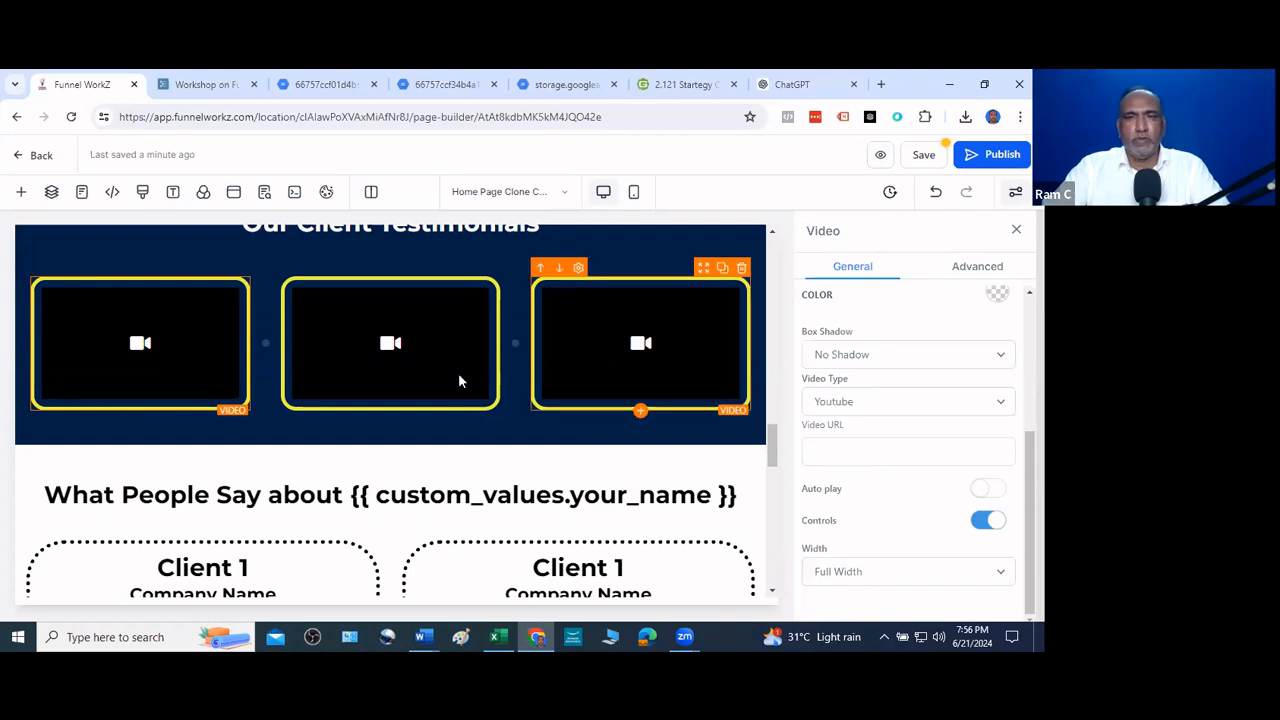
left_click(922, 405)
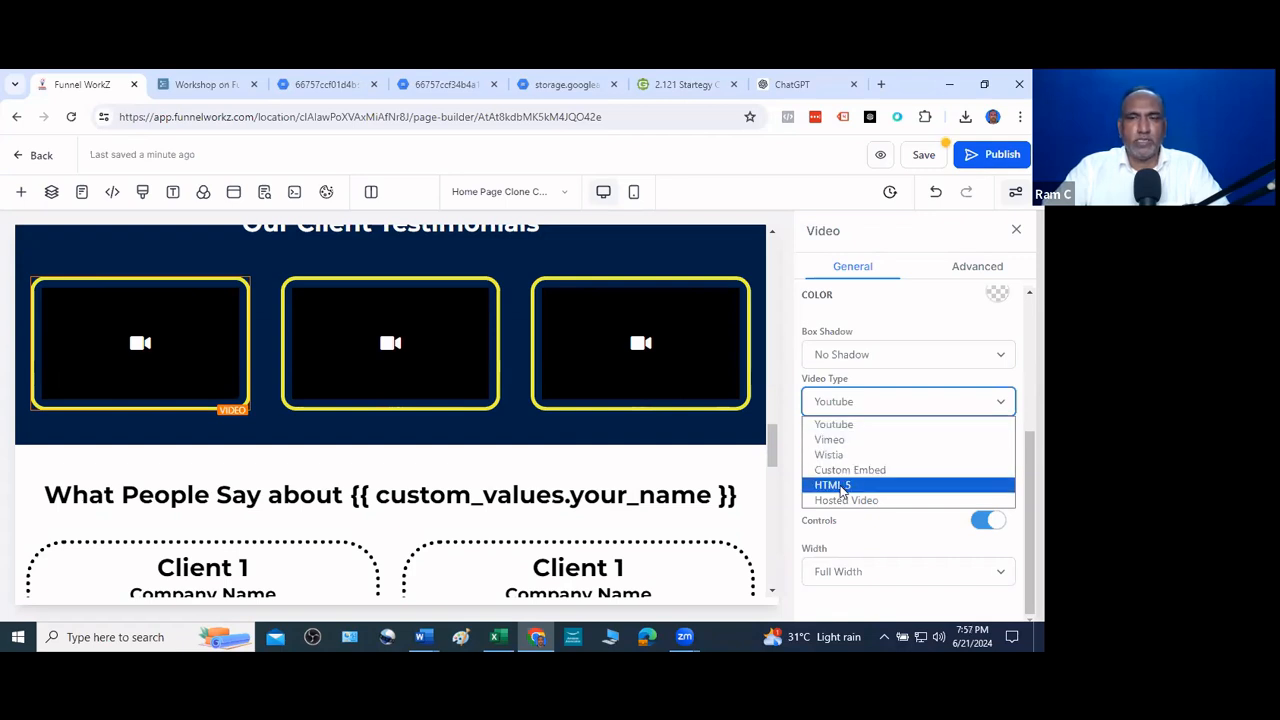
left_click(891, 306)
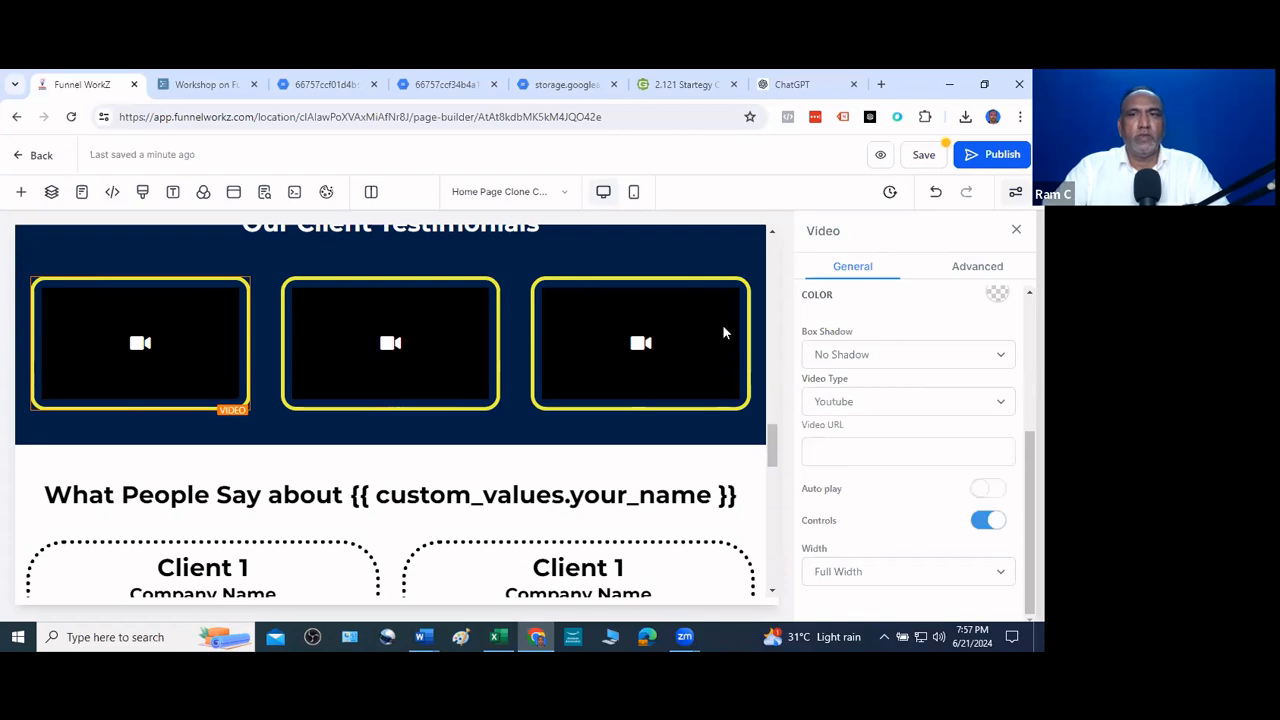
Check the Workflowy notes for a testimonial prompt, and ask ChatGPT to write a nice testimonial for an Indian music teacher
scroll(296, 400, "down", 3)
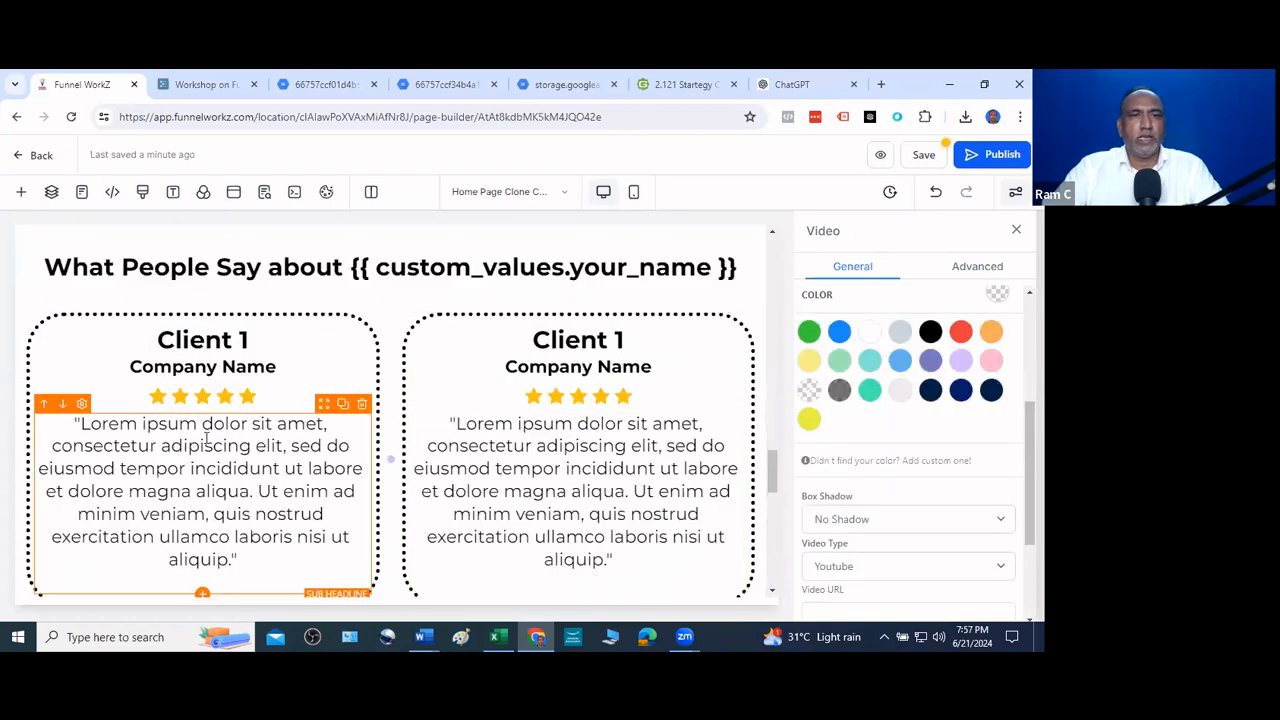
left_click(190, 84)
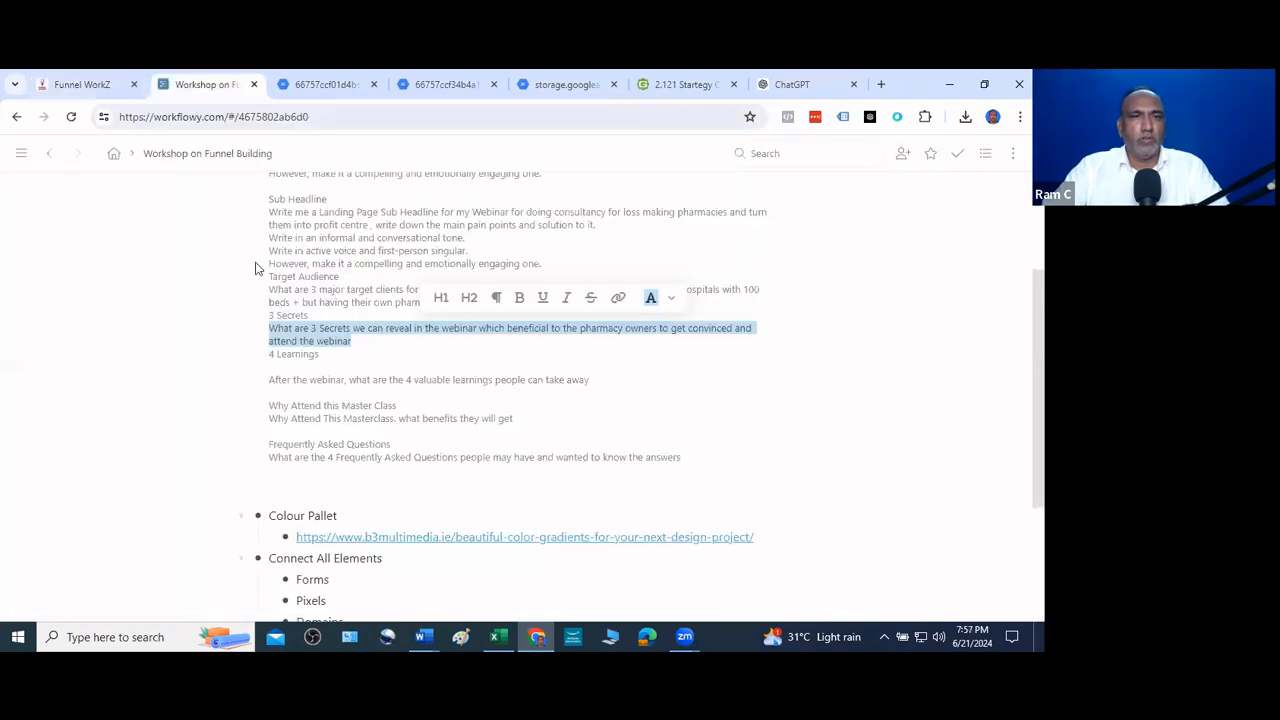
scroll(390, 334, "down", 3)
scroll(352, 330, "up", 2)
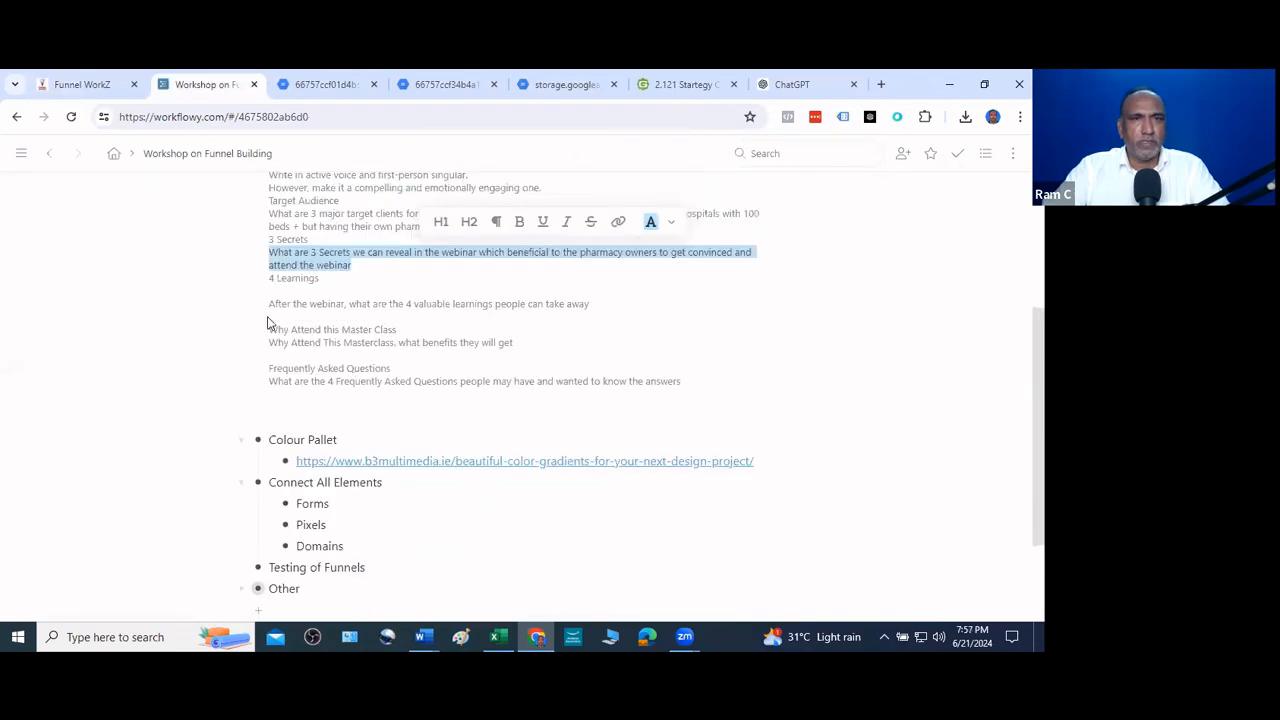
scroll(337, 404, "down", 1)
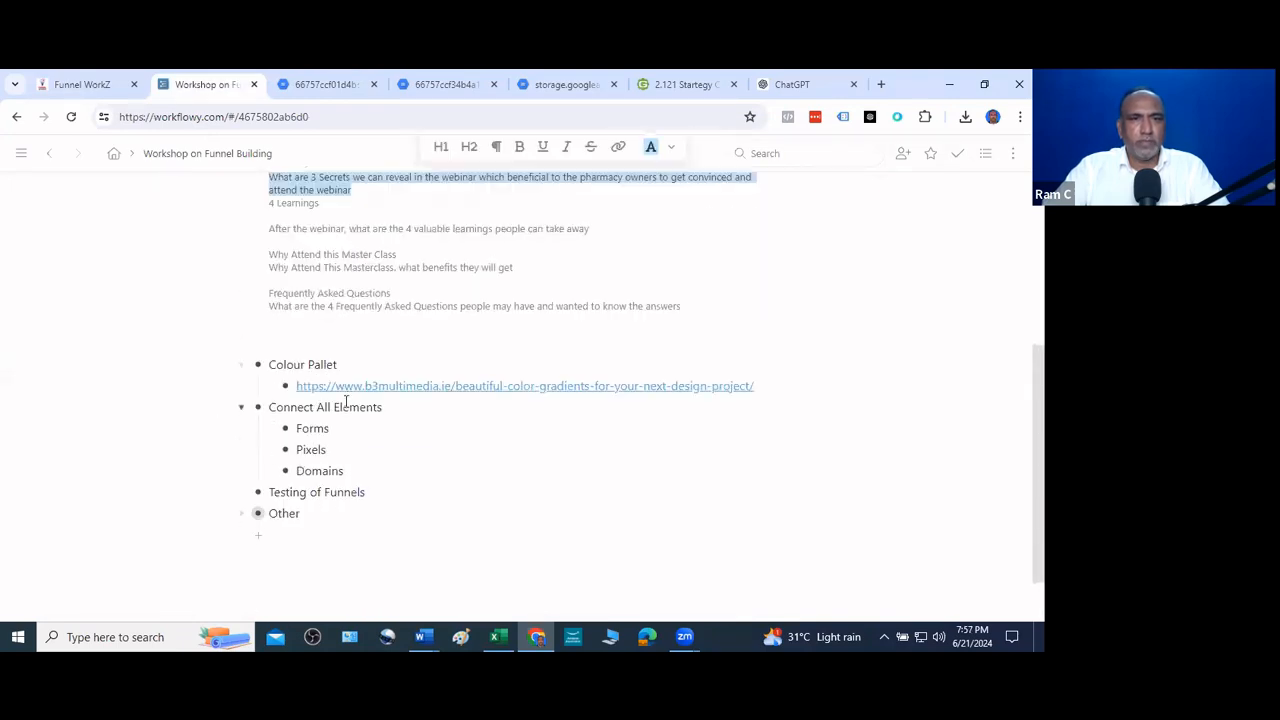
scroll(372, 255, "up", 1)
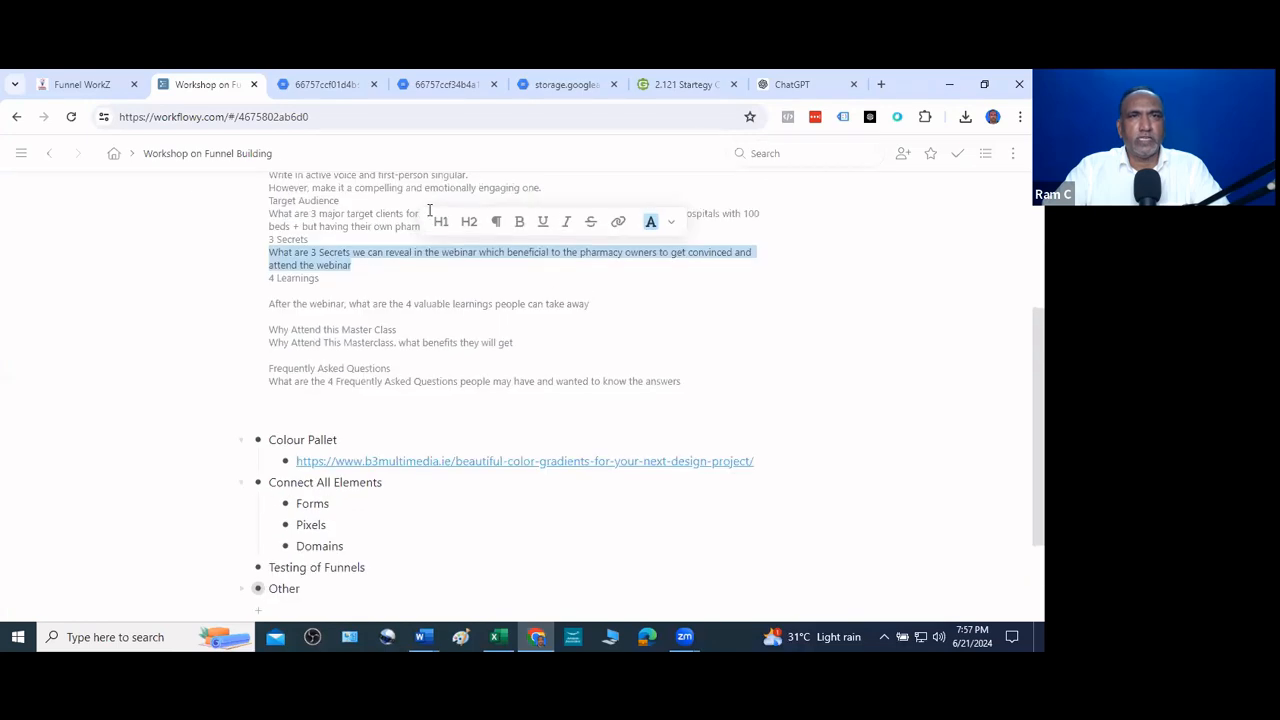
left_click(796, 84)
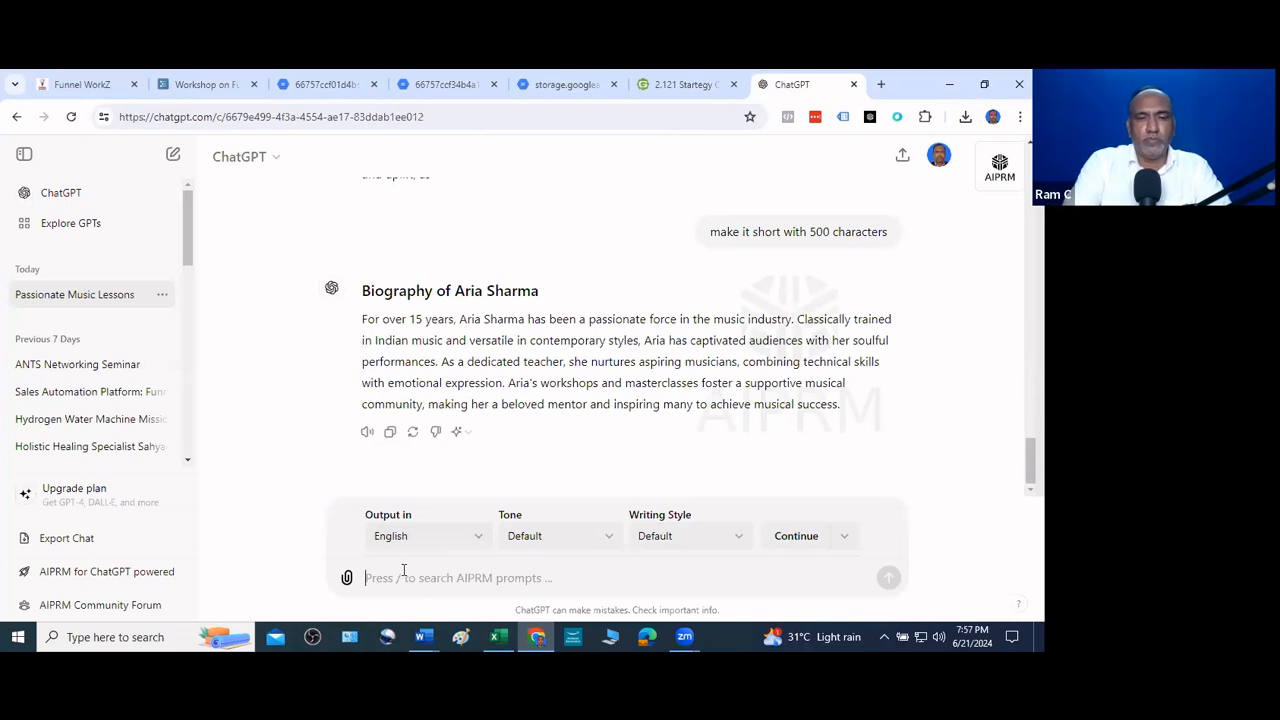
type("Ple")
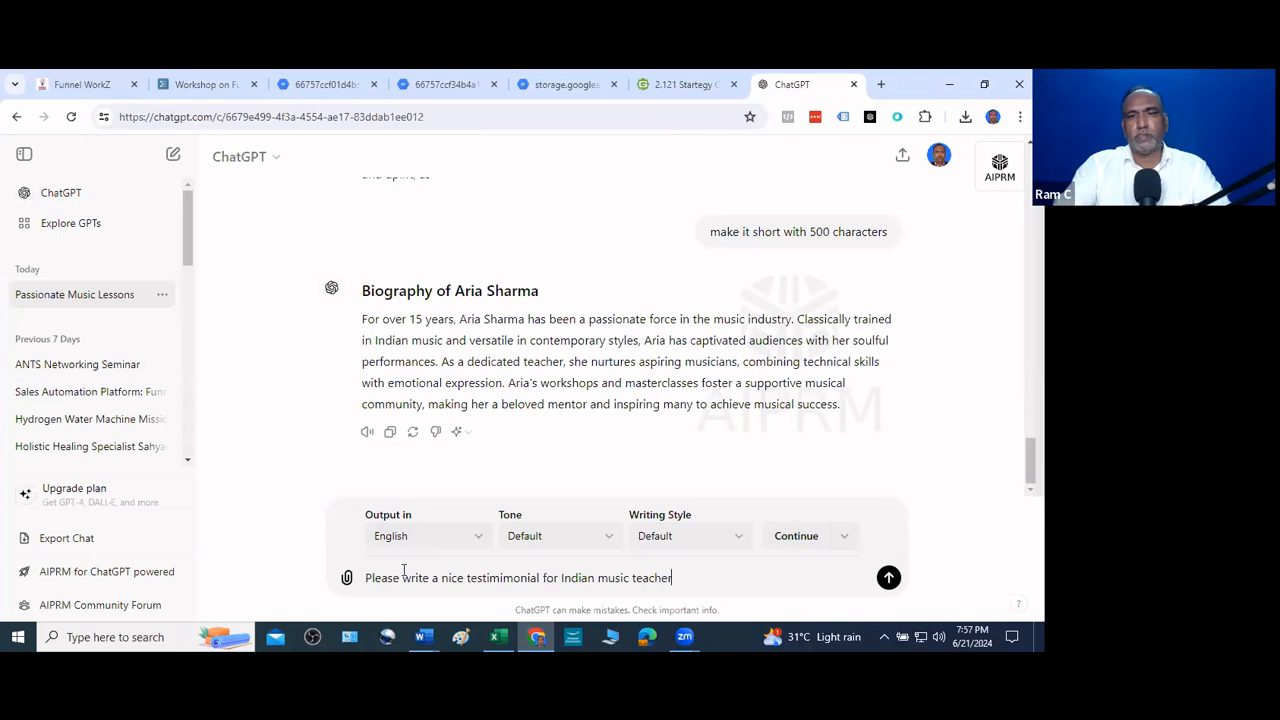
key("Return")
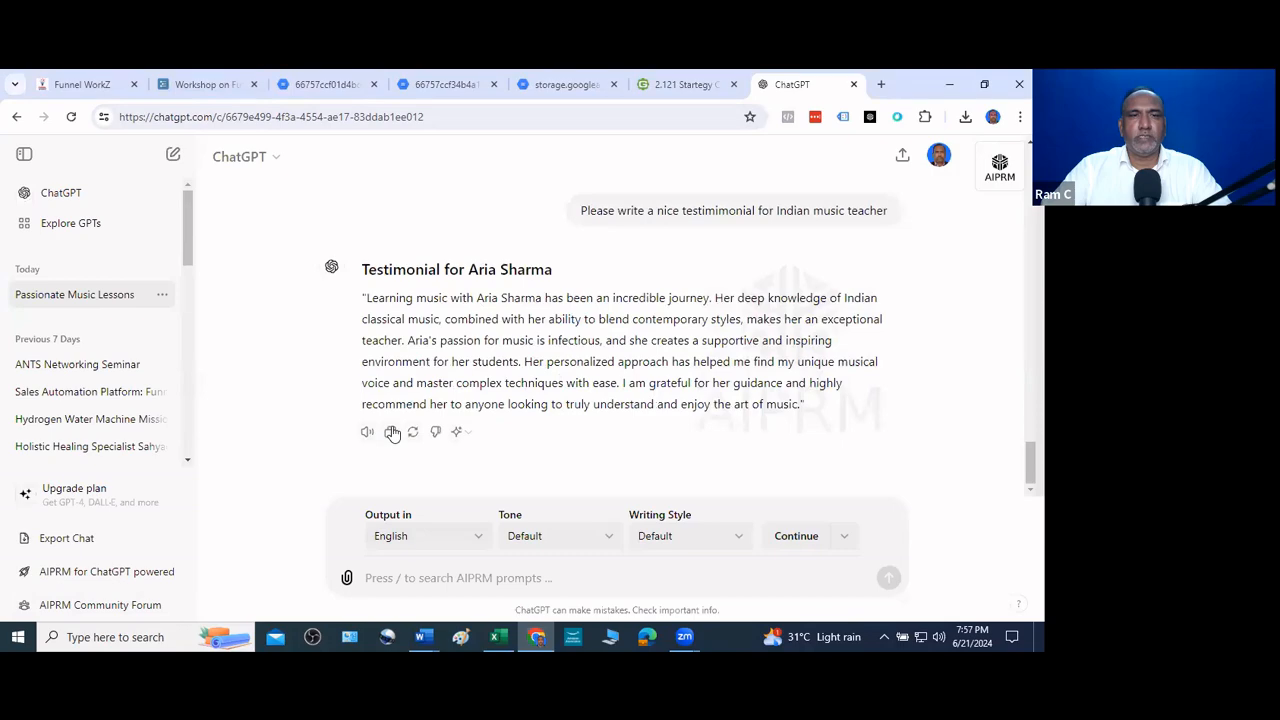
Copy the music teacher testimonial from ChatGPT and replace the first client's placeholder testimonial text in Funnel WorkZ with it
left_click(390, 431)
left_click(83, 85)
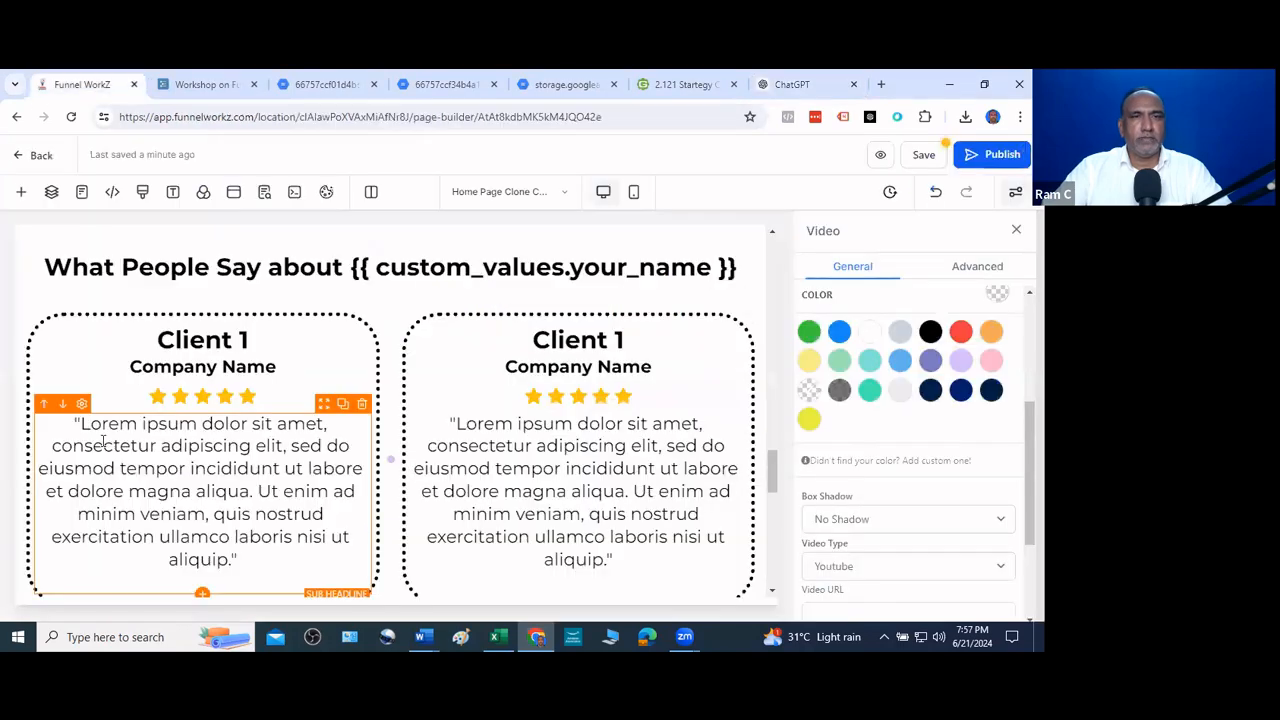
left_click_drag(68, 421, 271, 549)
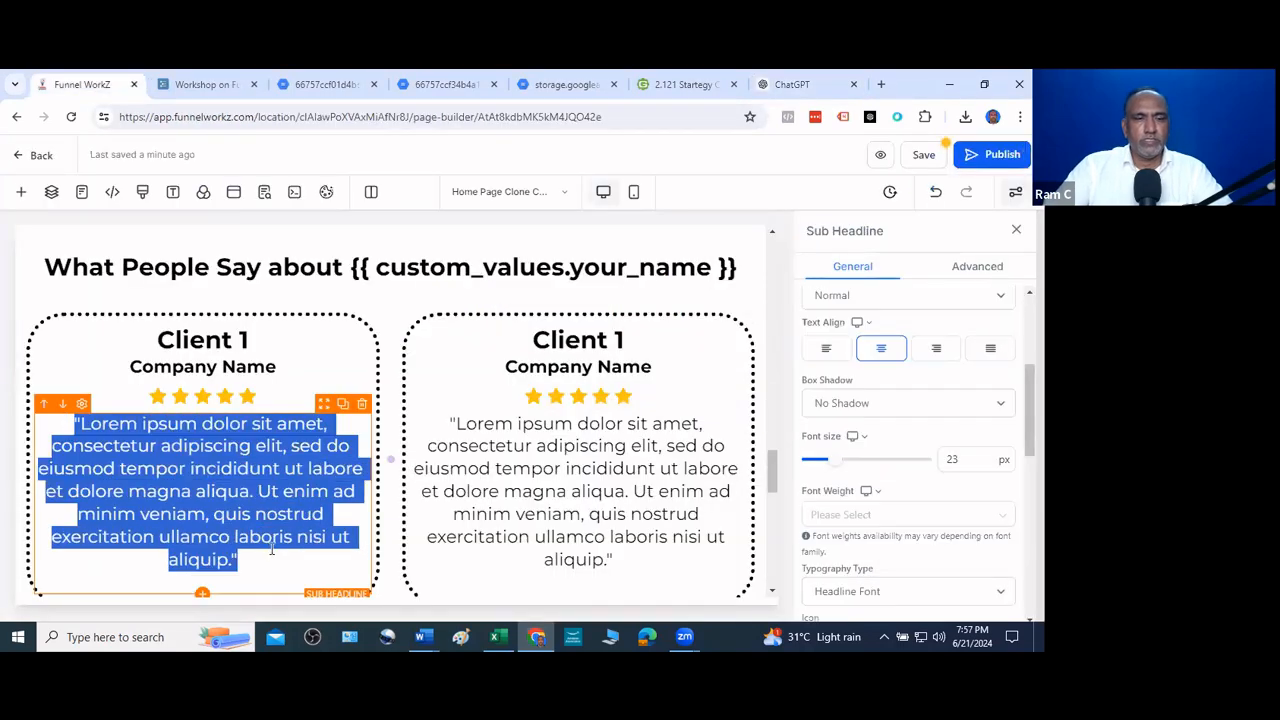
key("ctrl+v")
scroll(366, 456, "down", 3)
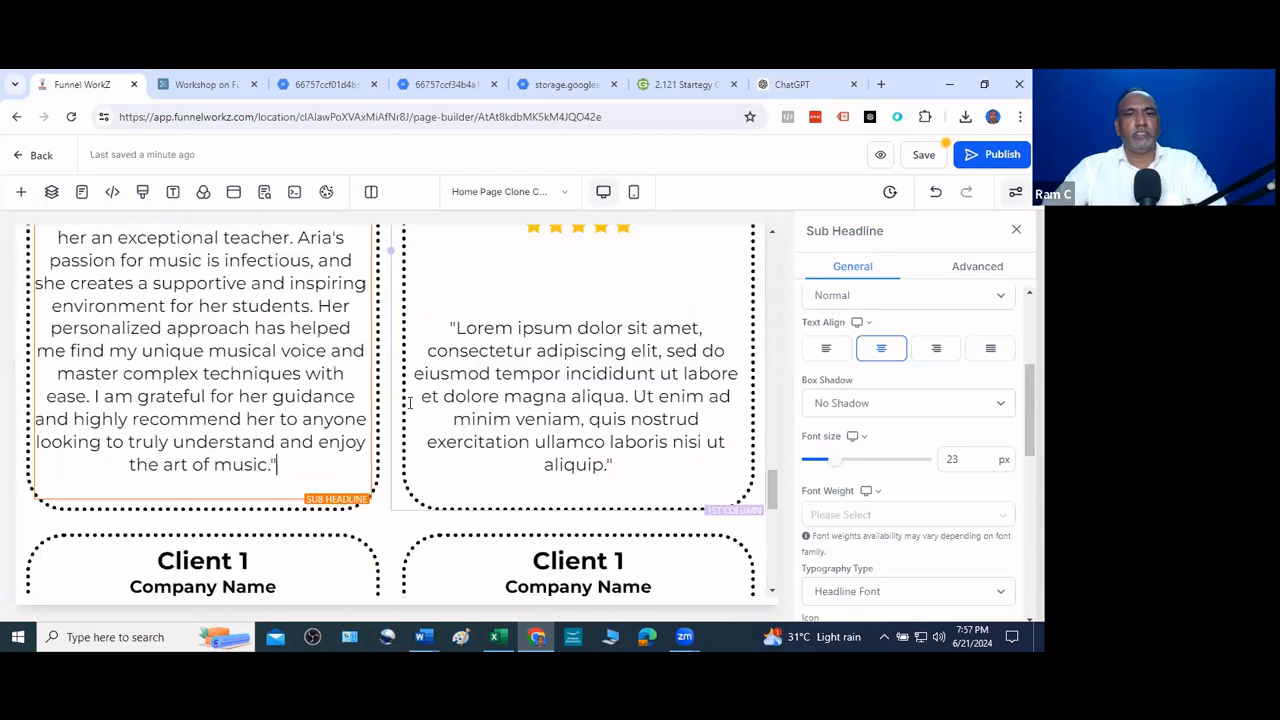
Copy the Frequently Asked Questions prompt from the Workflowy notes, ask ChatGPT for the 4 questions people may have, and read through the answer
scroll(366, 456, "down", 5)
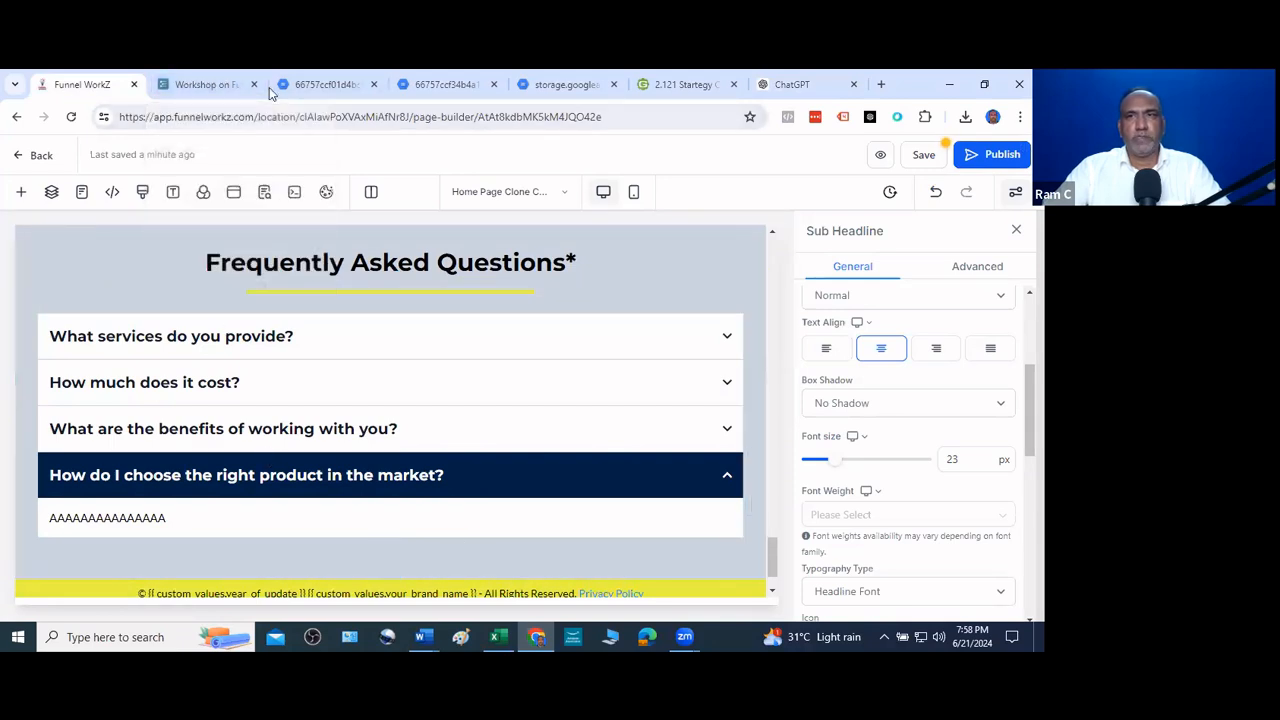
left_click(200, 84)
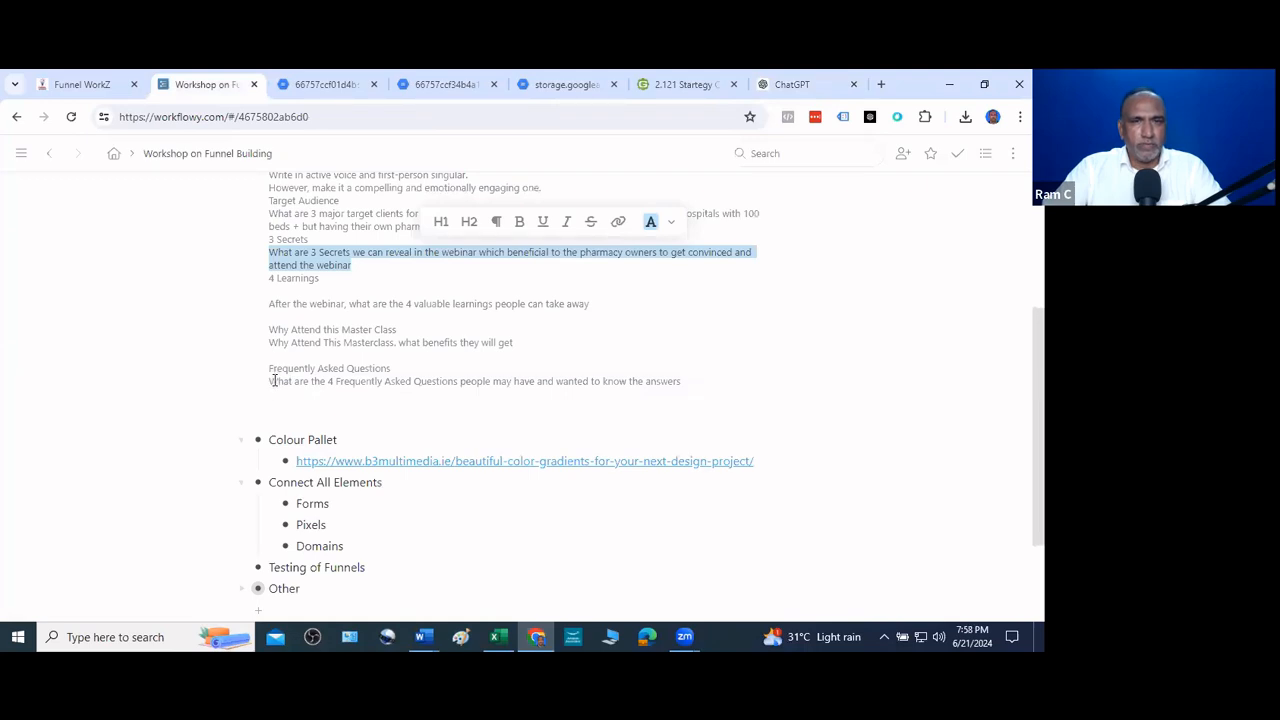
left_click_drag(270, 383, 513, 389)
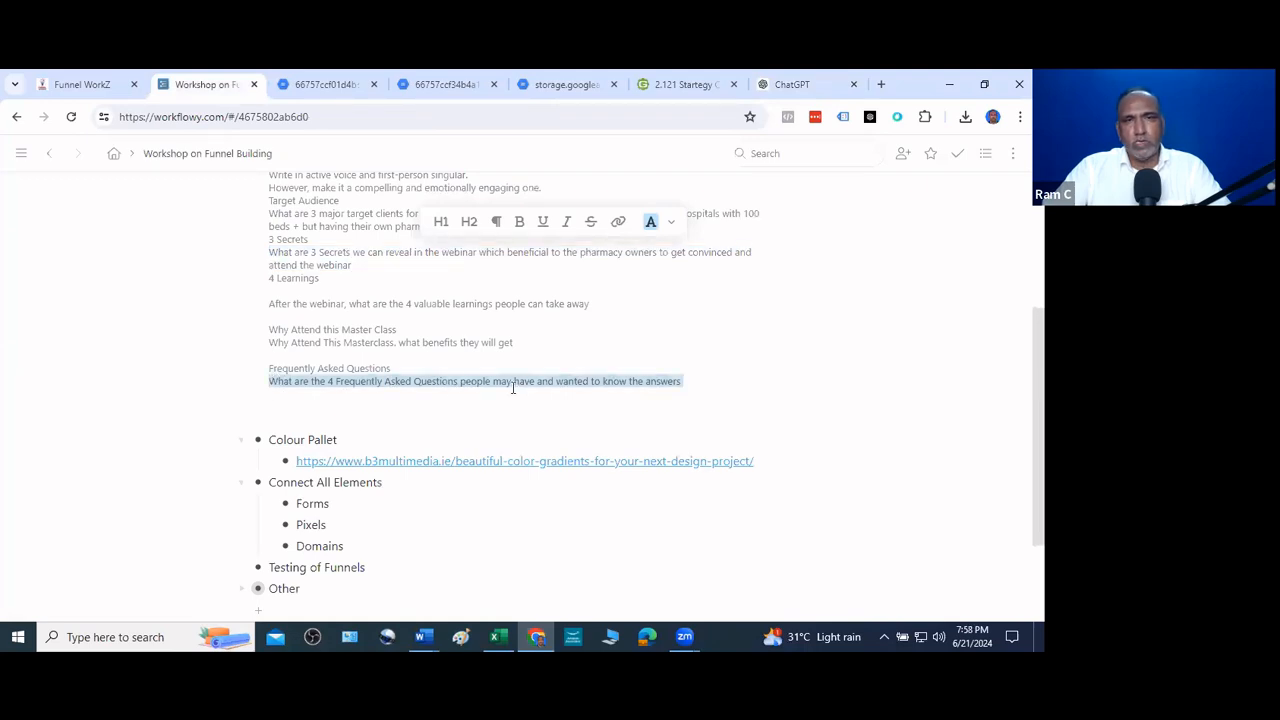
left_click_drag(668, 390, 660, 392)
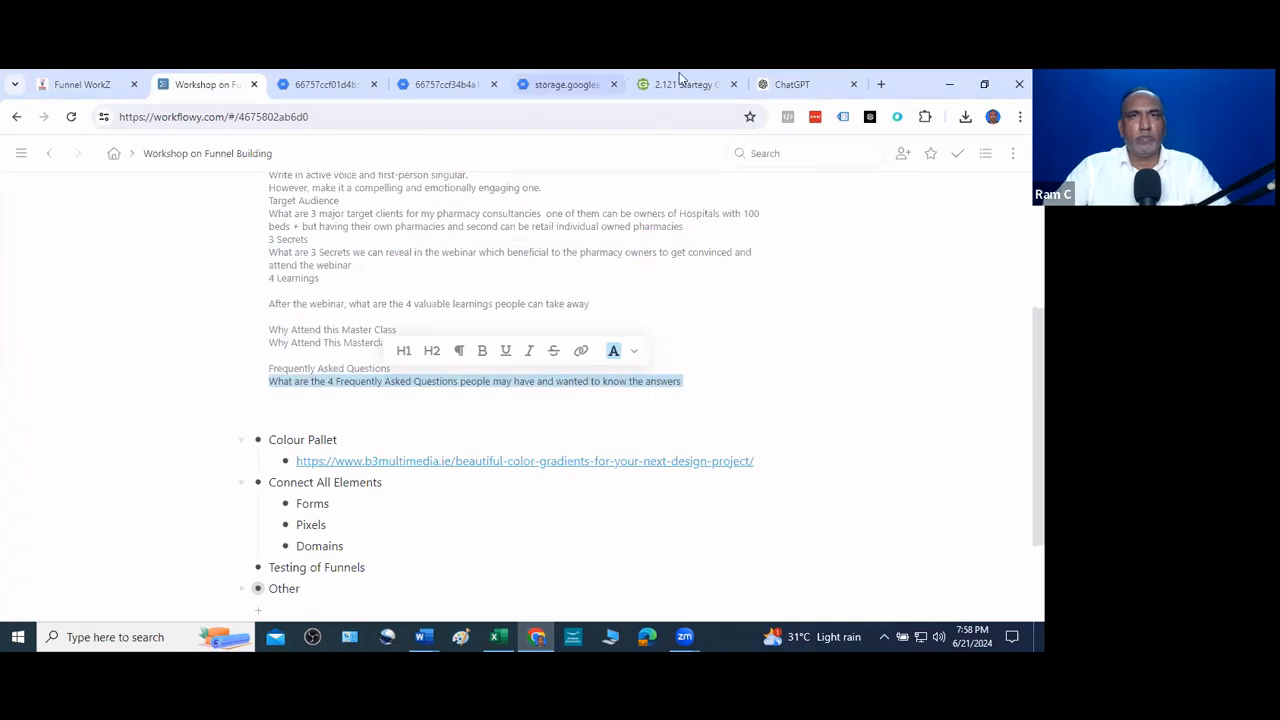
left_click(790, 84)
left_click(408, 578)
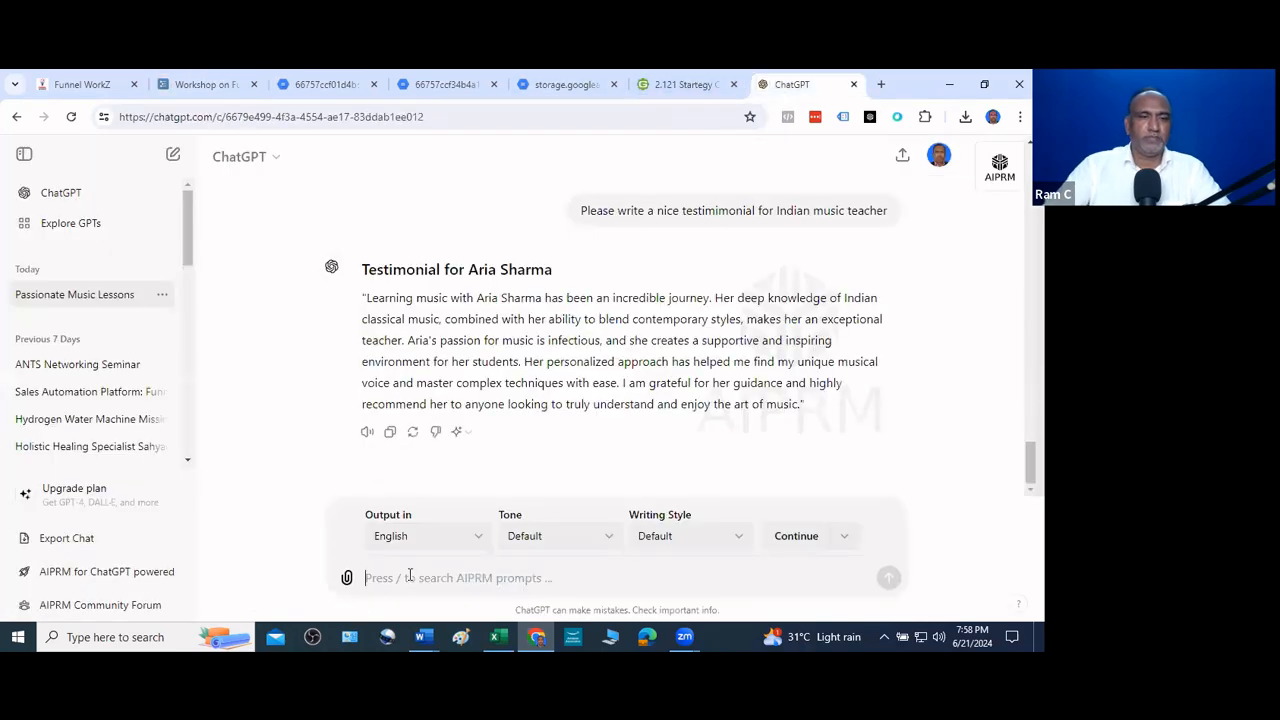
key("ctrl+v")
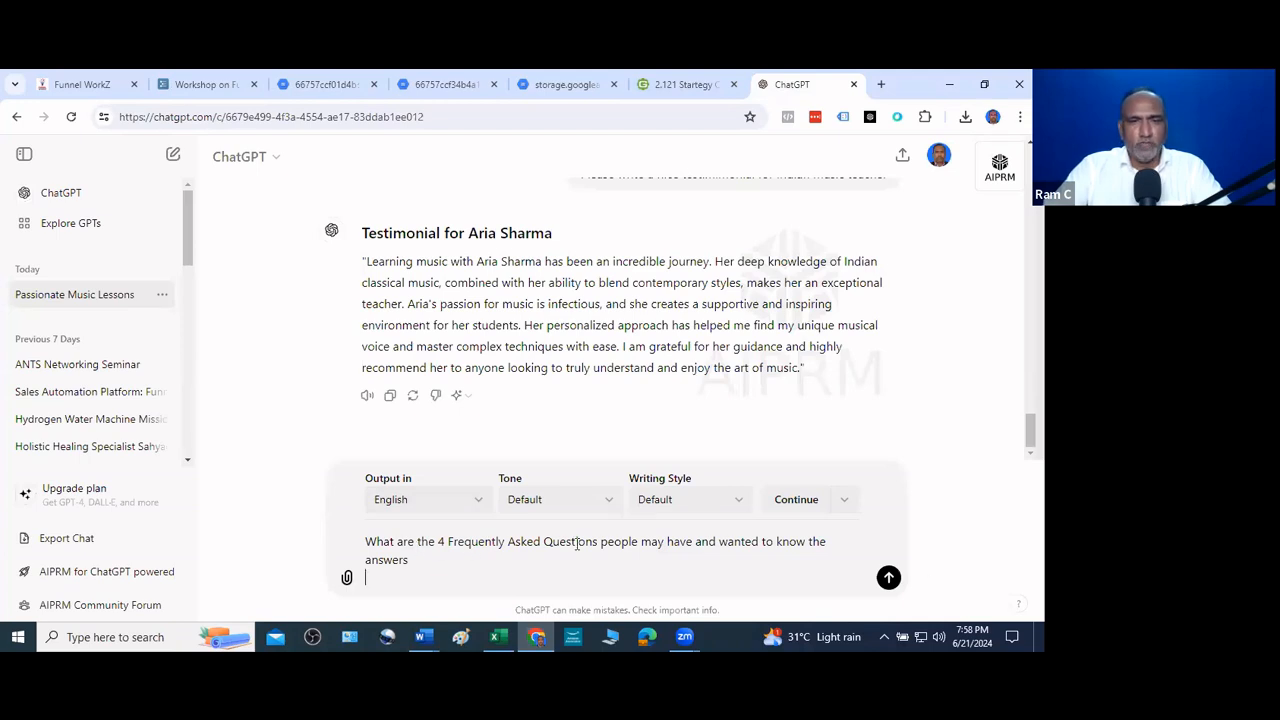
left_click(888, 577)
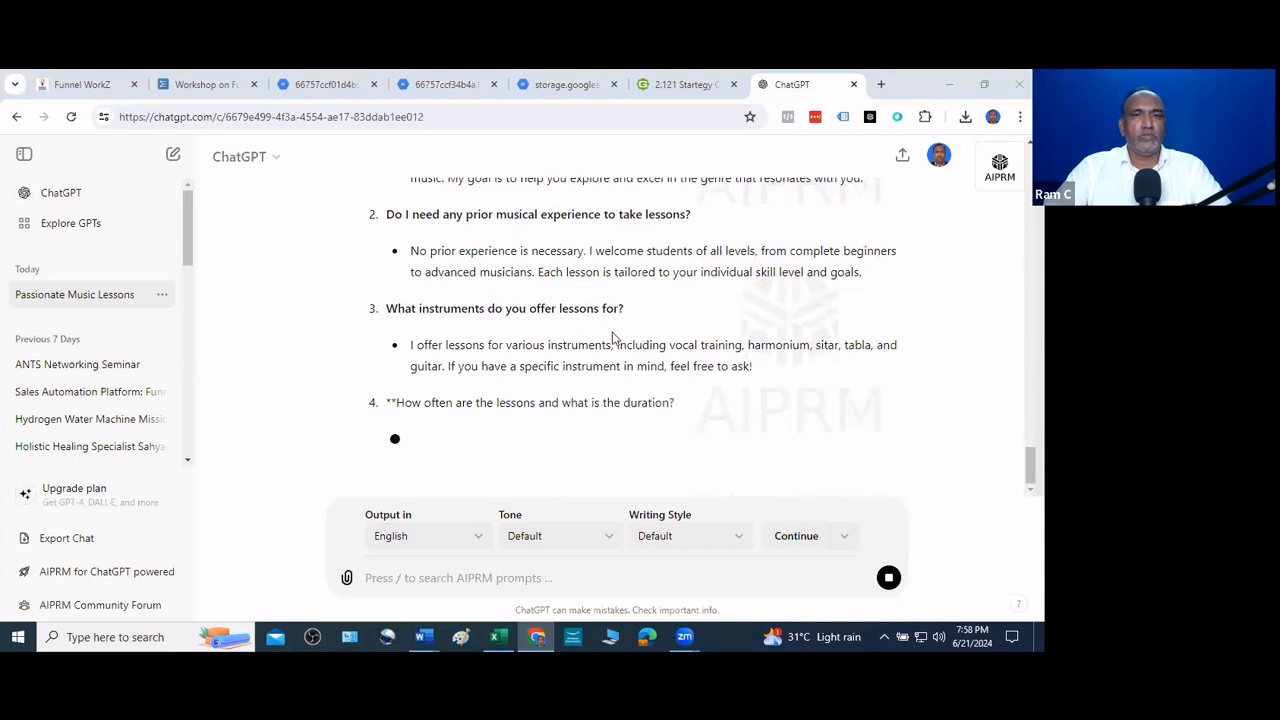
scroll(504, 367, "up", 1)
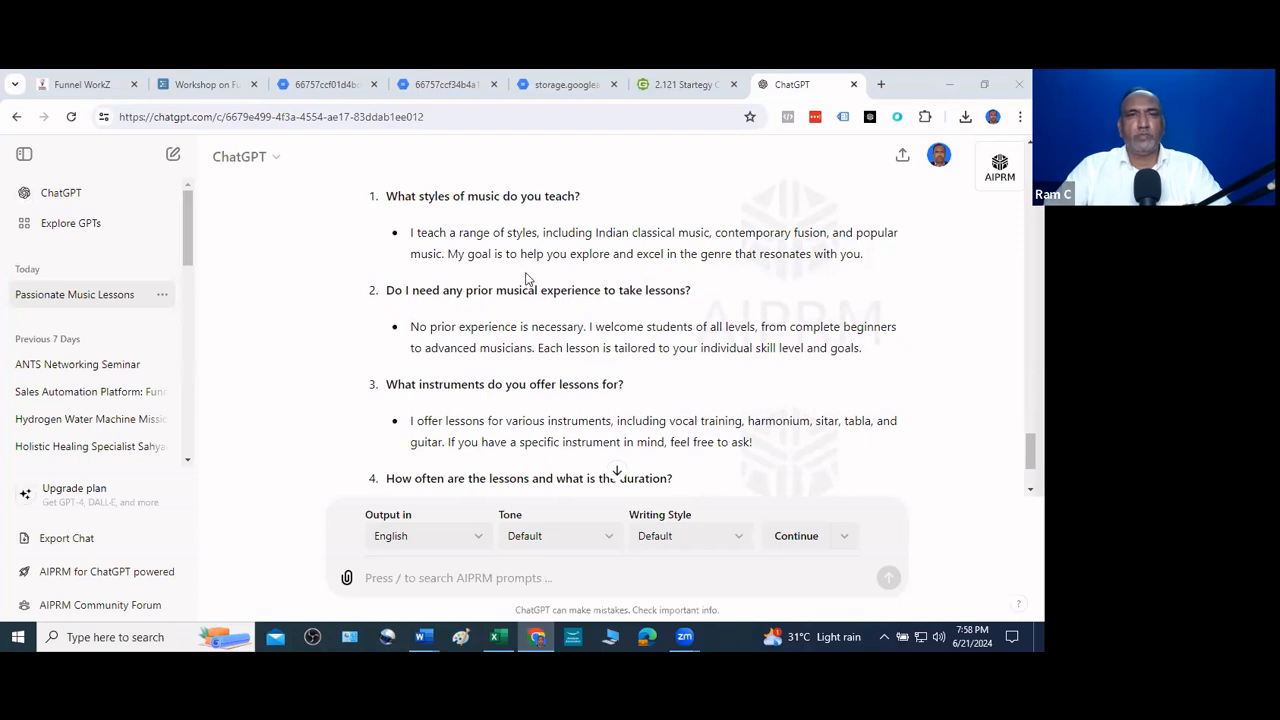
scroll(576, 376, "down", 2)
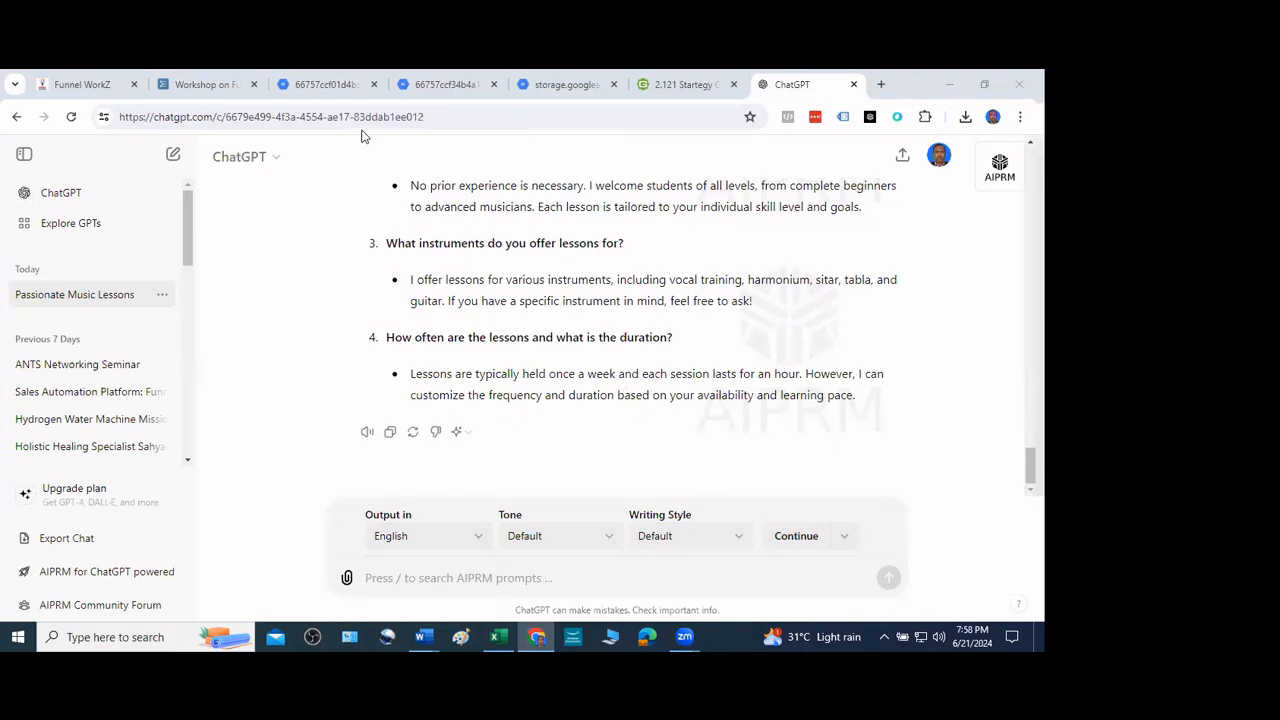
Save the home page in Funnel WorkZ, closing the SEO Meta Data and Select domain windows without choosing a domain
left_click(102, 86)
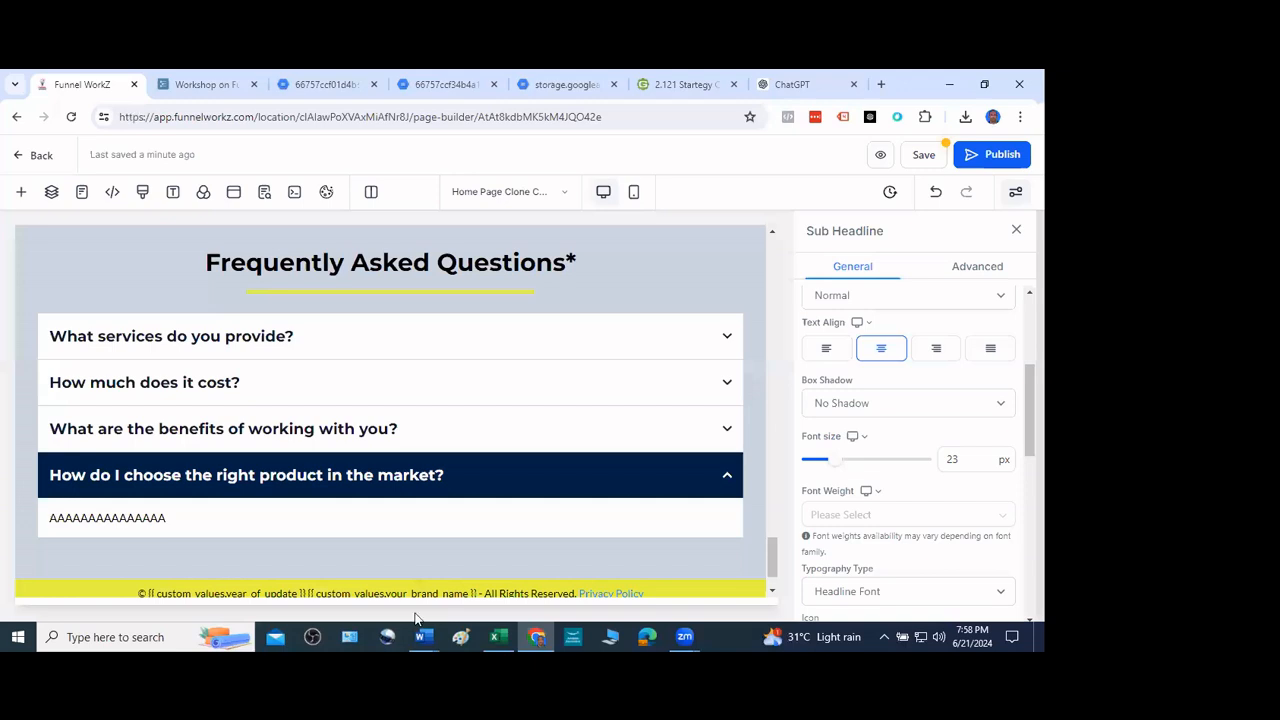
left_click(947, 162)
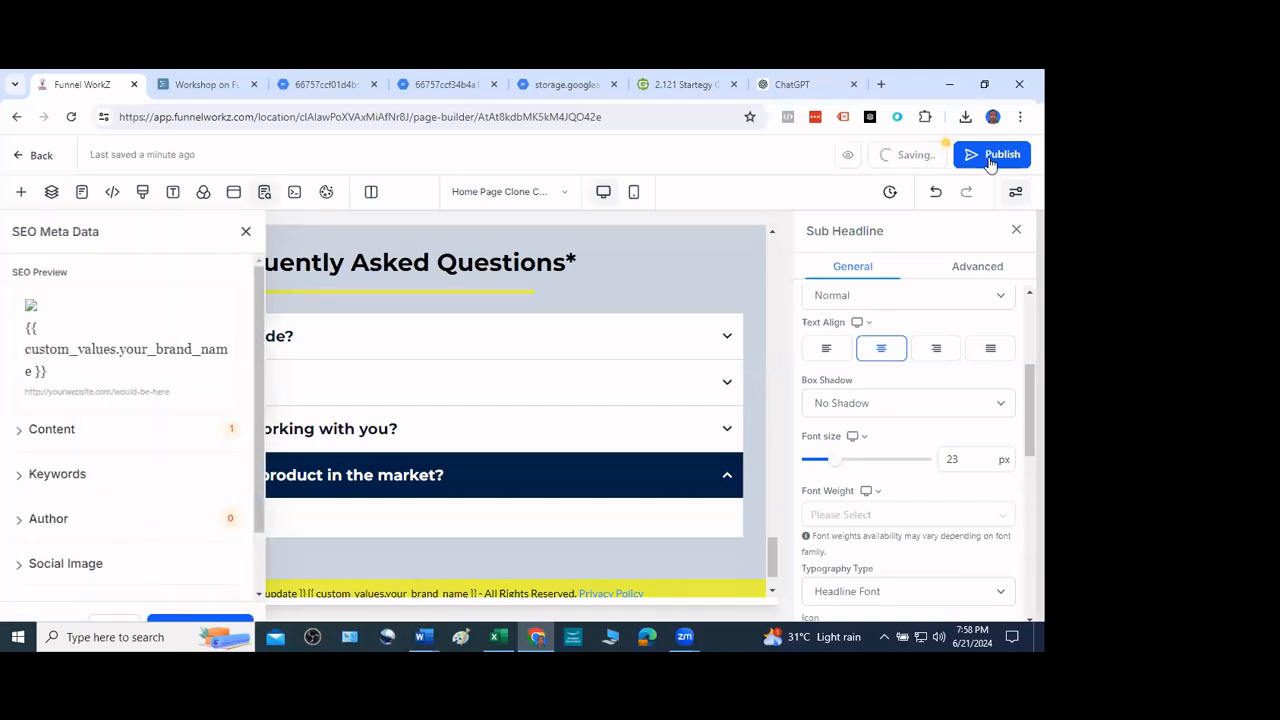
left_click(246, 231)
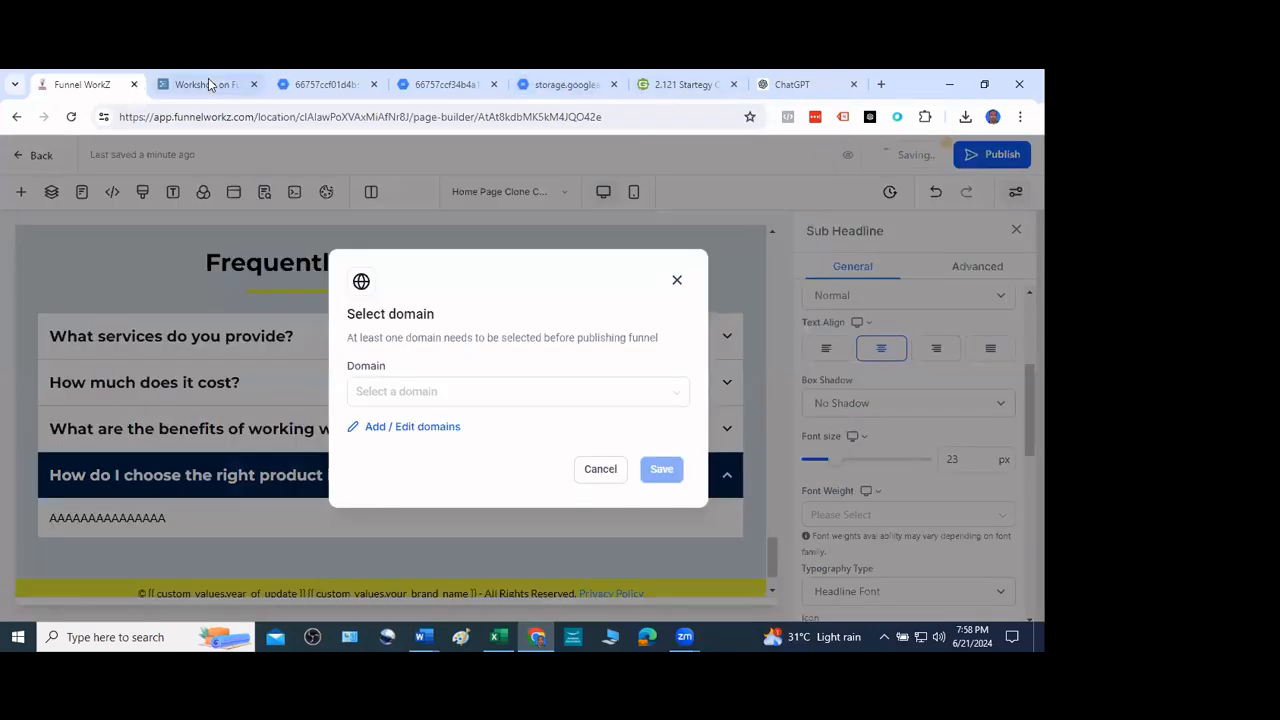
left_click(215, 85)
left_click(85, 85)
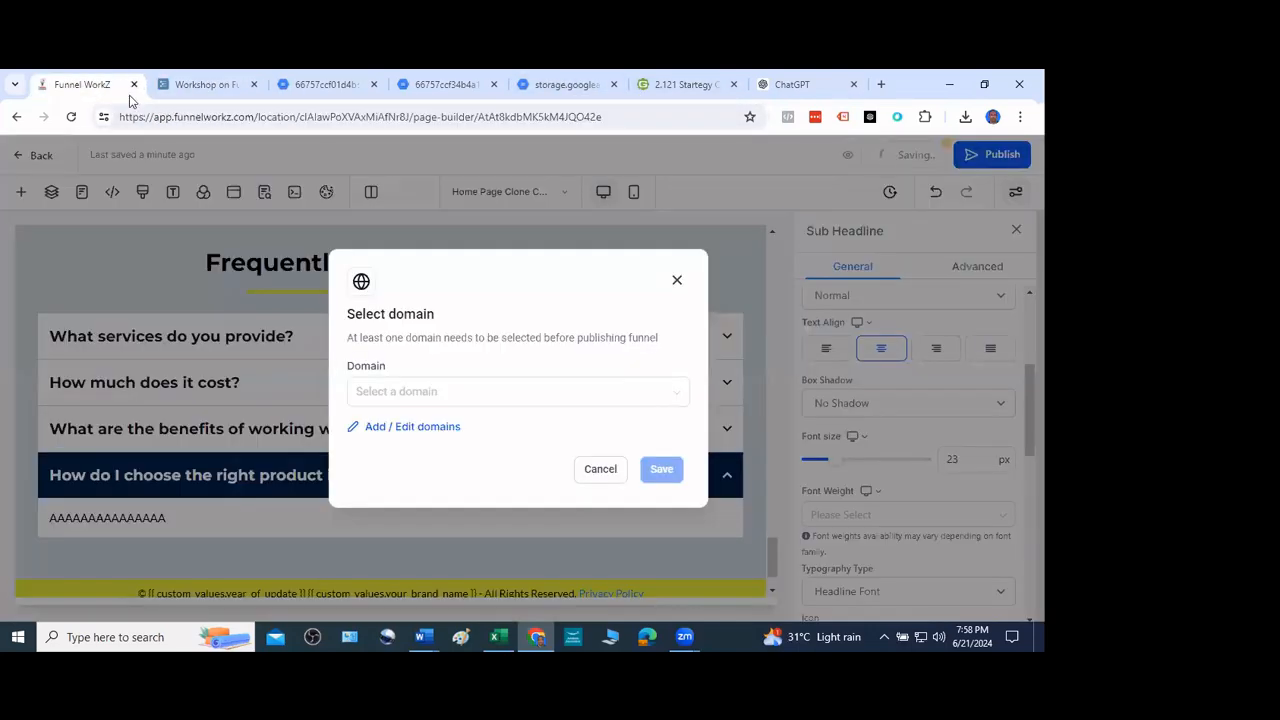
left_click(676, 282)
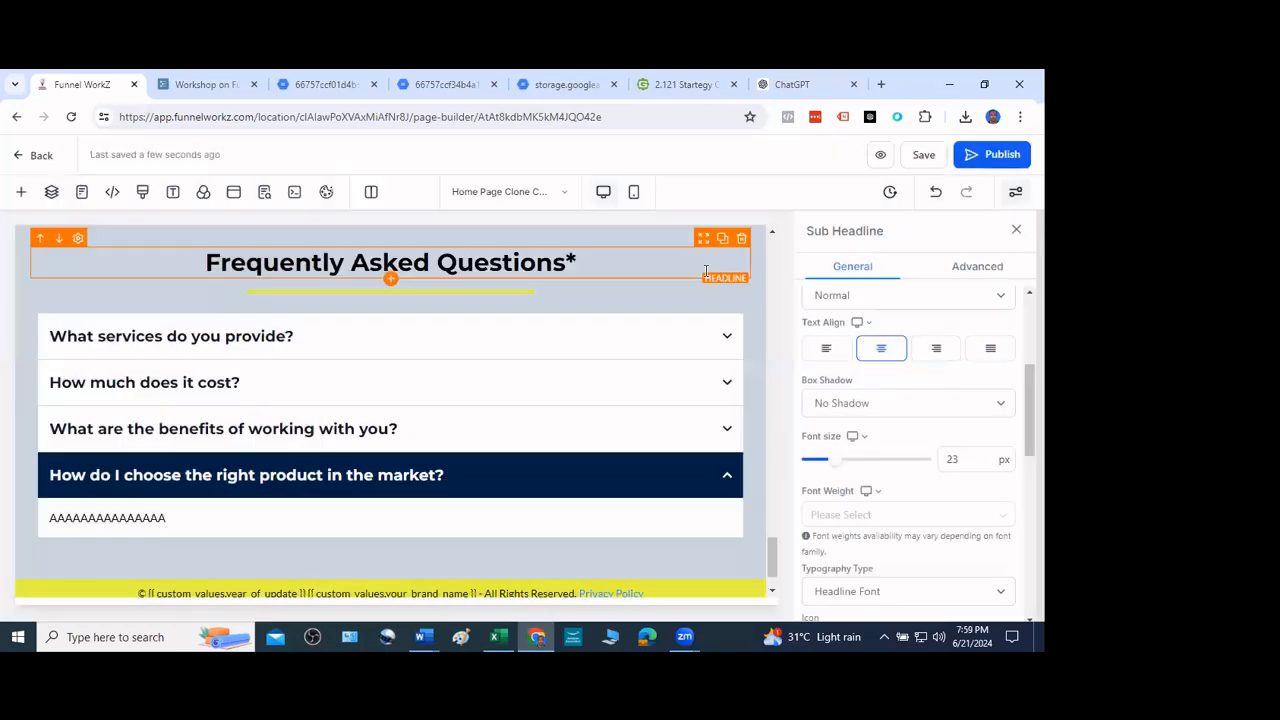
left_click(920, 155)
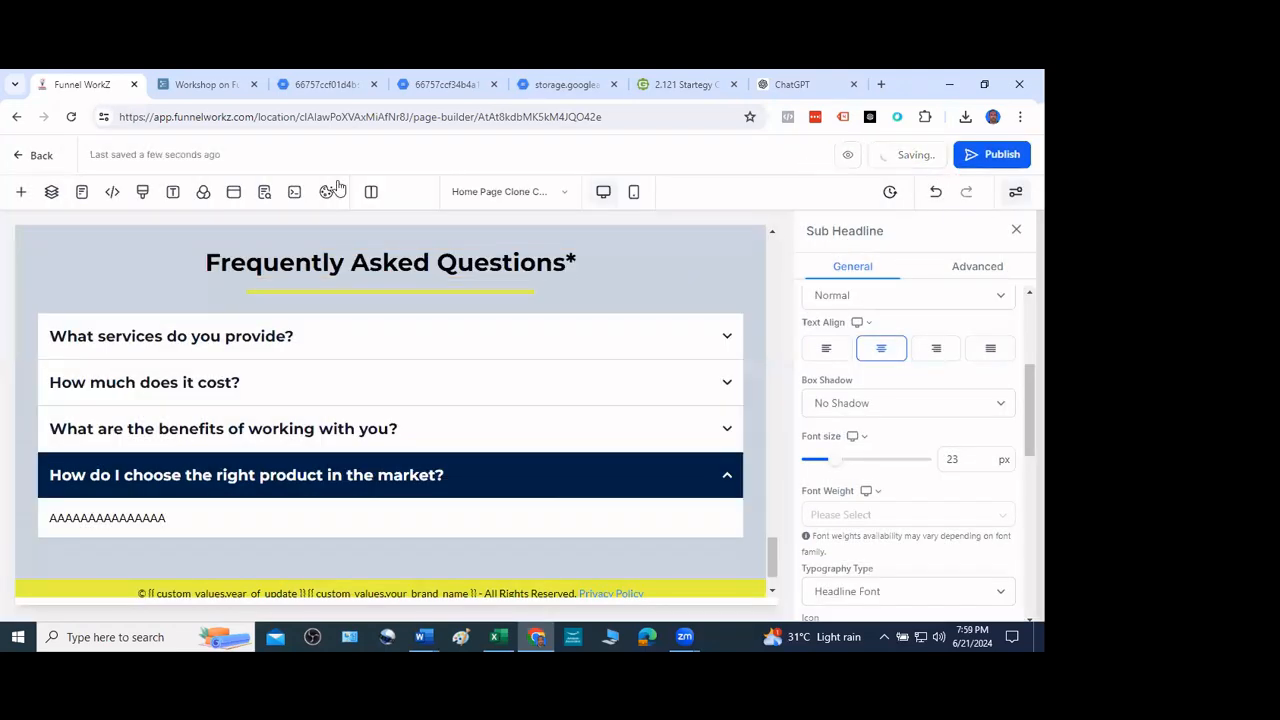
Leave the home page editor and open the Thank You Page step of the appointment funnel for editing
left_click(36, 157)
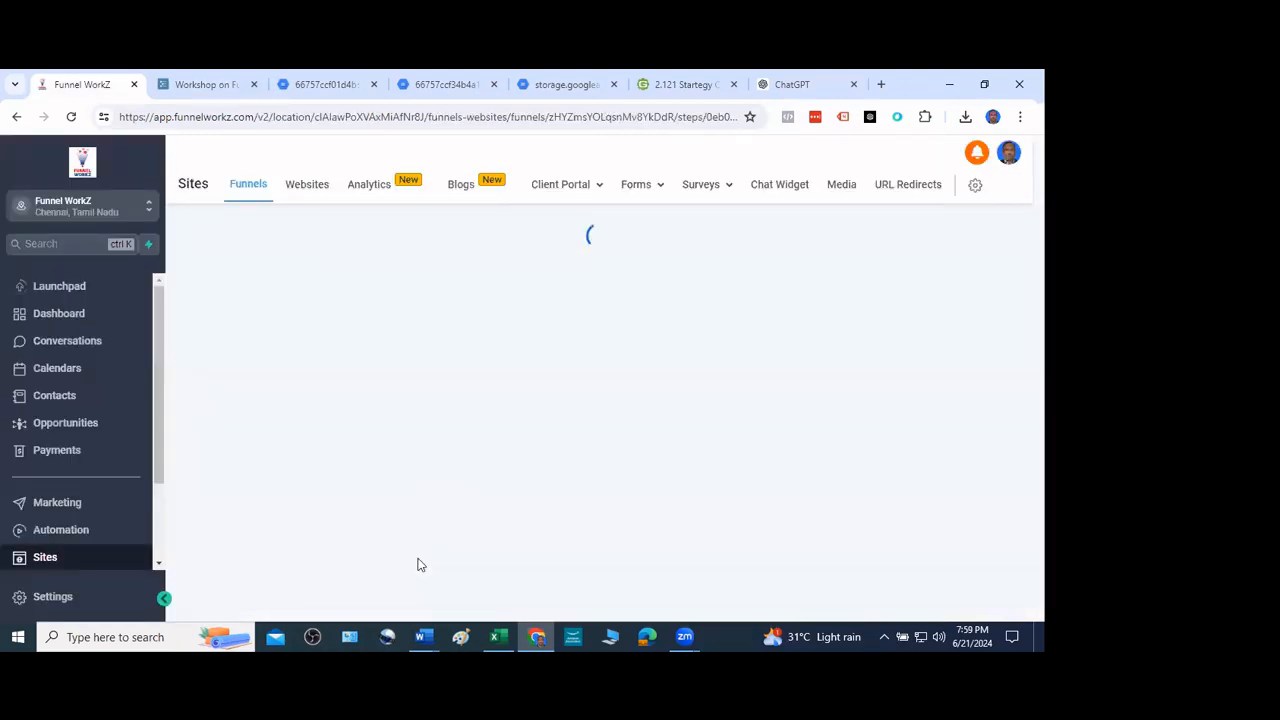
left_click(275, 430)
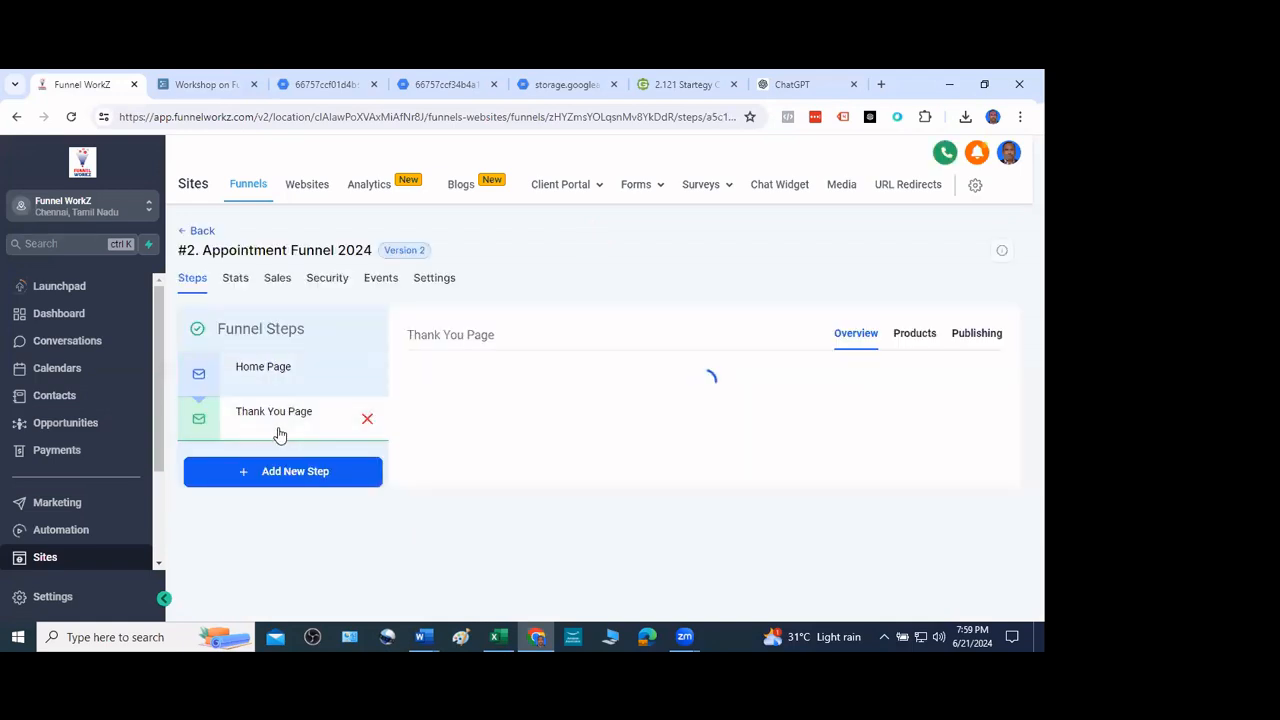
scroll(460, 455, "down", 2)
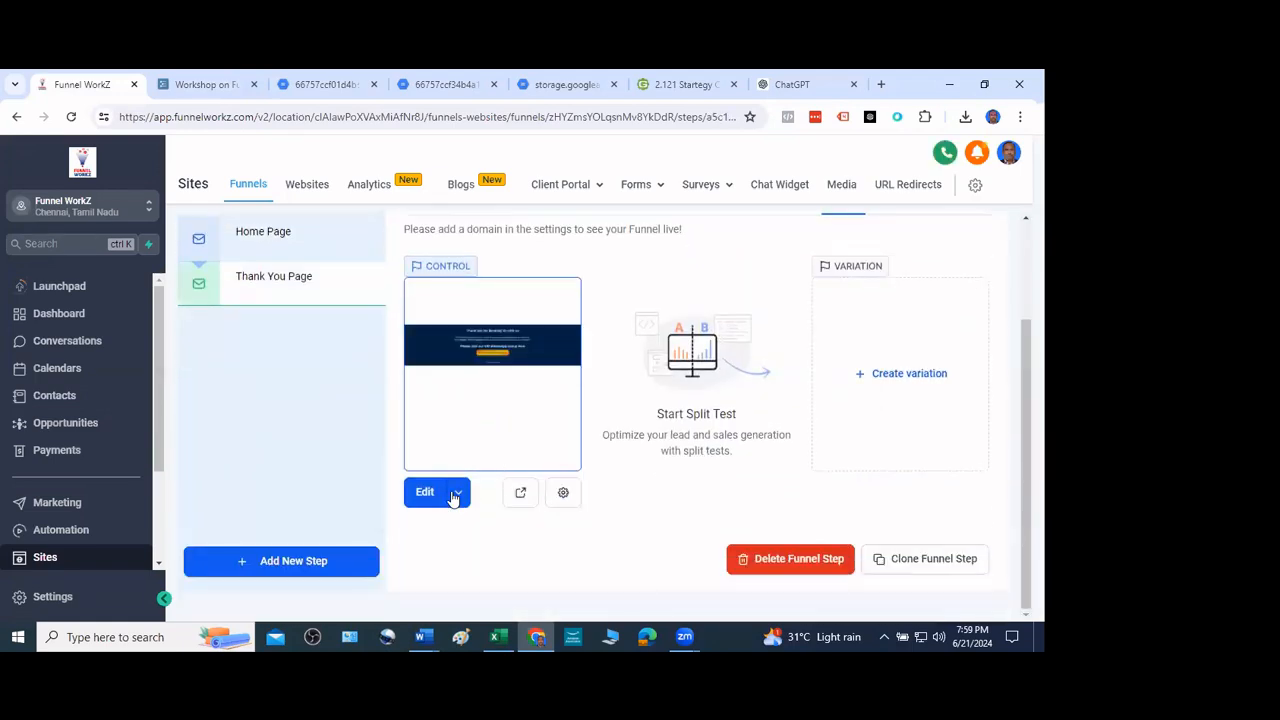
left_click(510, 458)
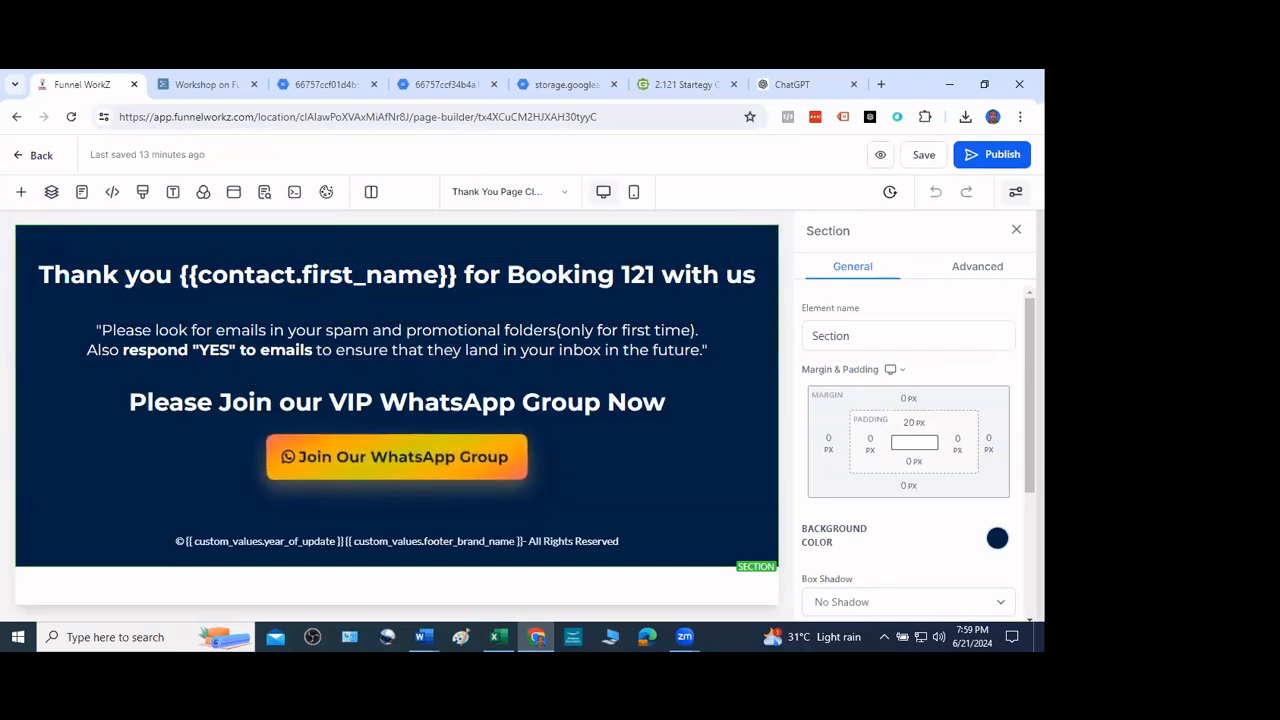
Close the section settings and open the settings of the "Join Our WhatsApp Group" button
left_click(1016, 230)
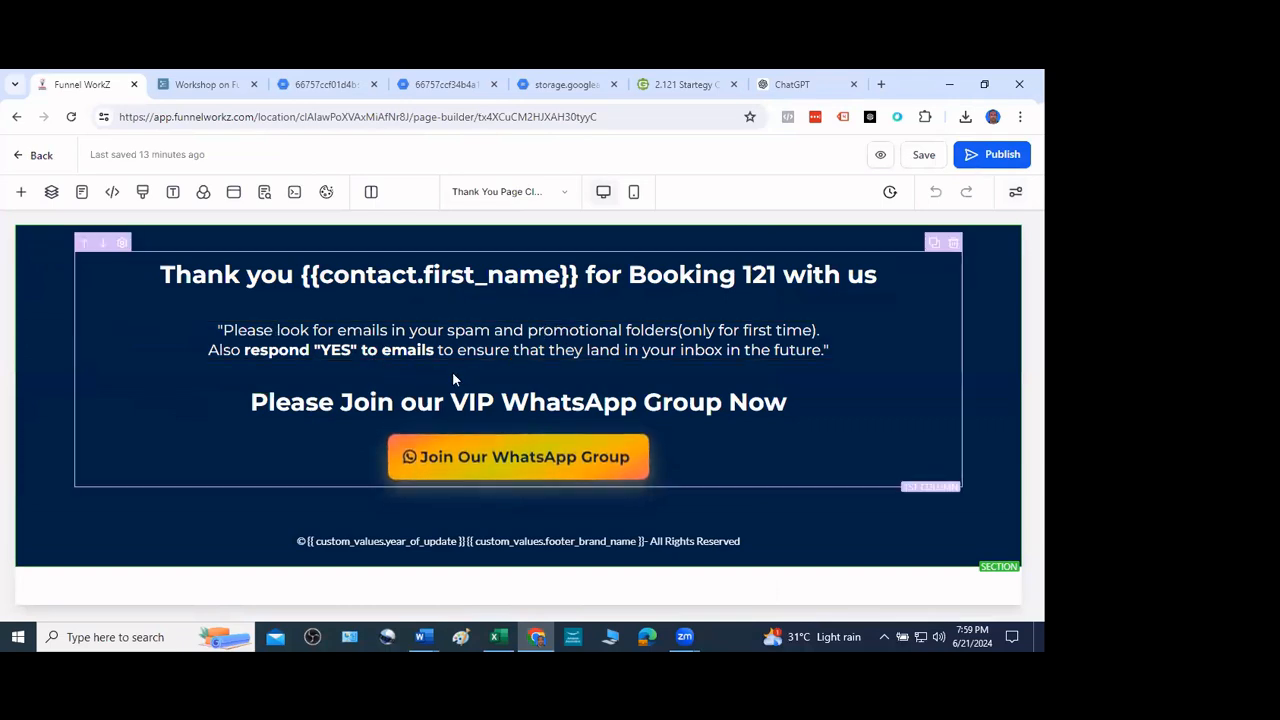
left_click(535, 457)
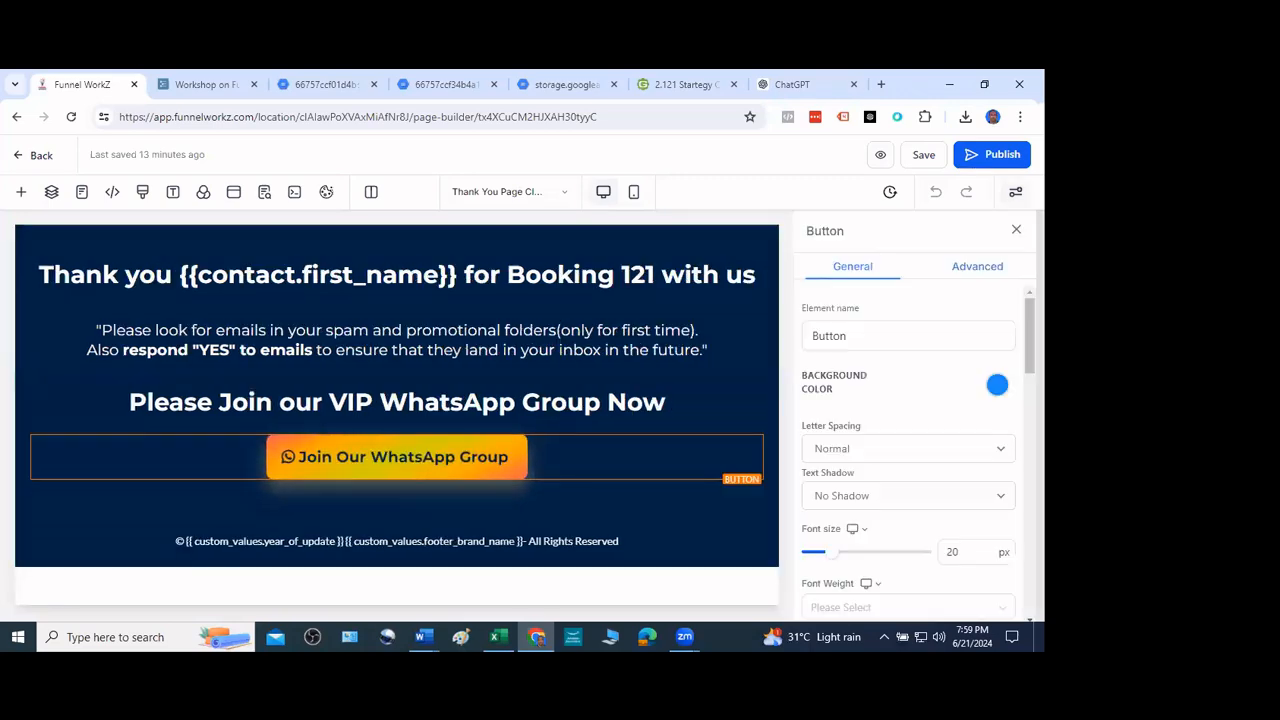
Check the website link of the Join Our WhatsApp Group button and save the thank-you page
left_click_drag(1030, 338, 1030, 544)
scroll(826, 543, "down", 3)
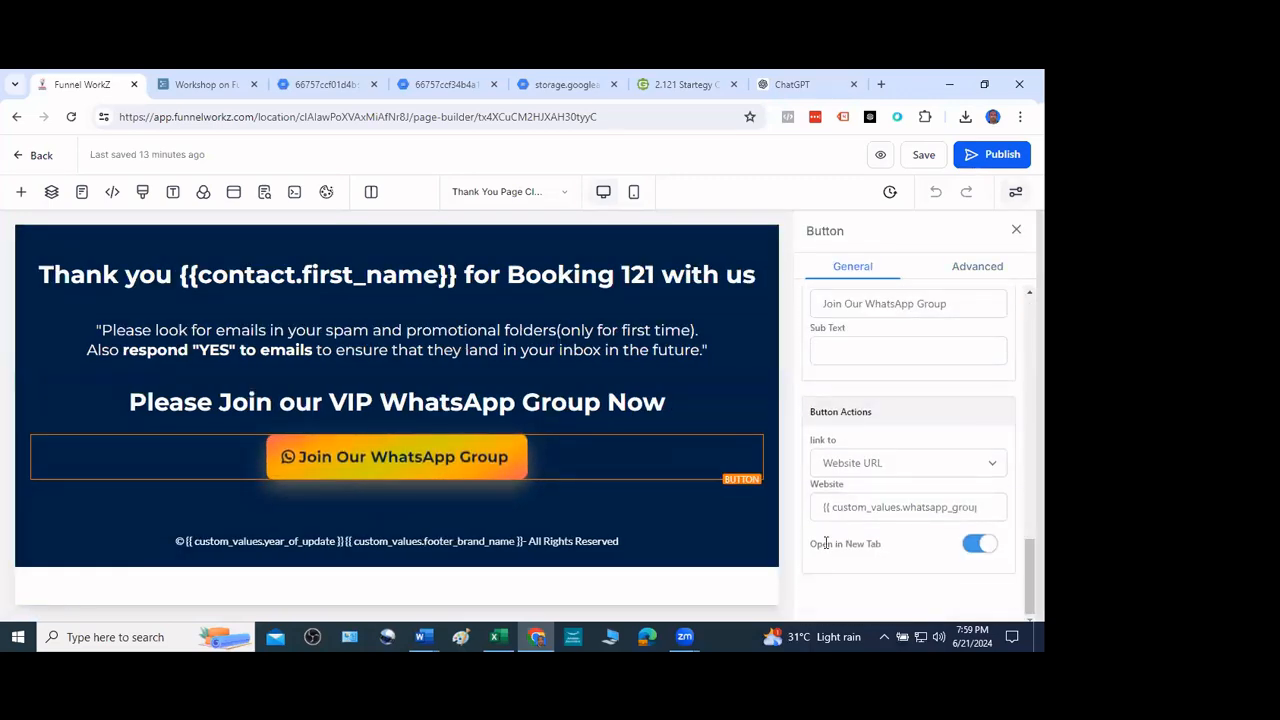
triple_click(892, 506)
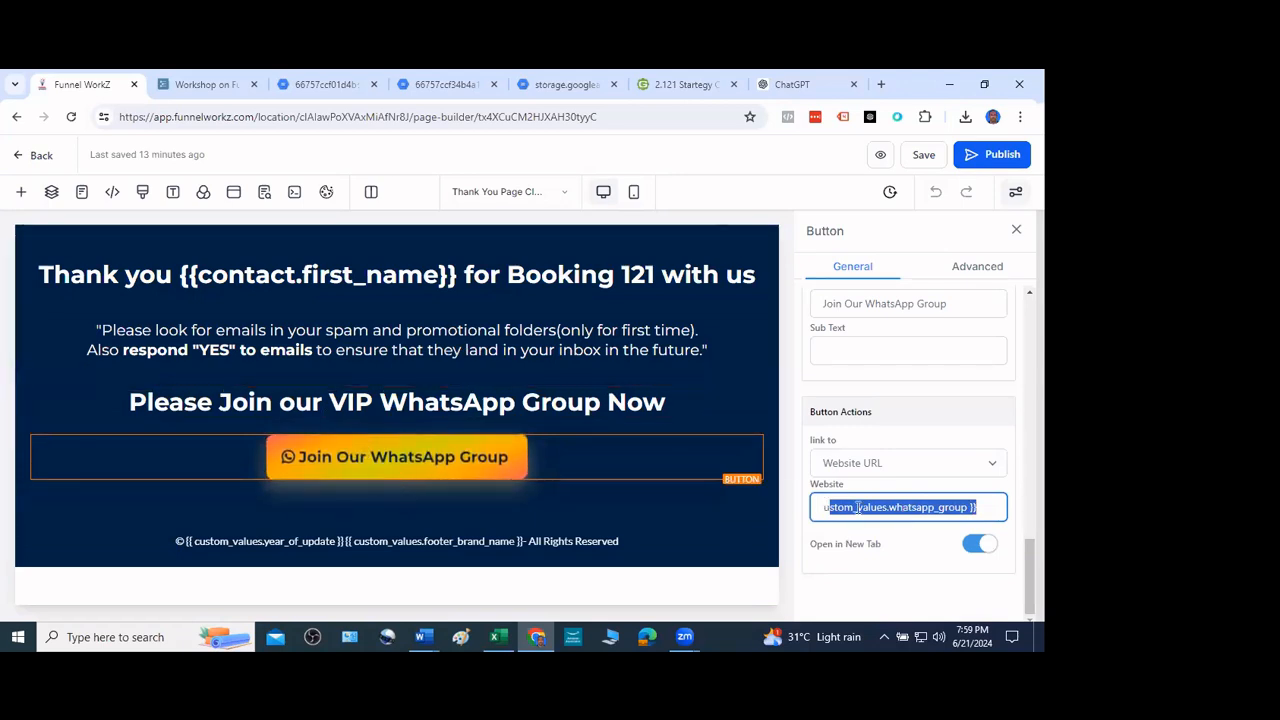
left_click(921, 158)
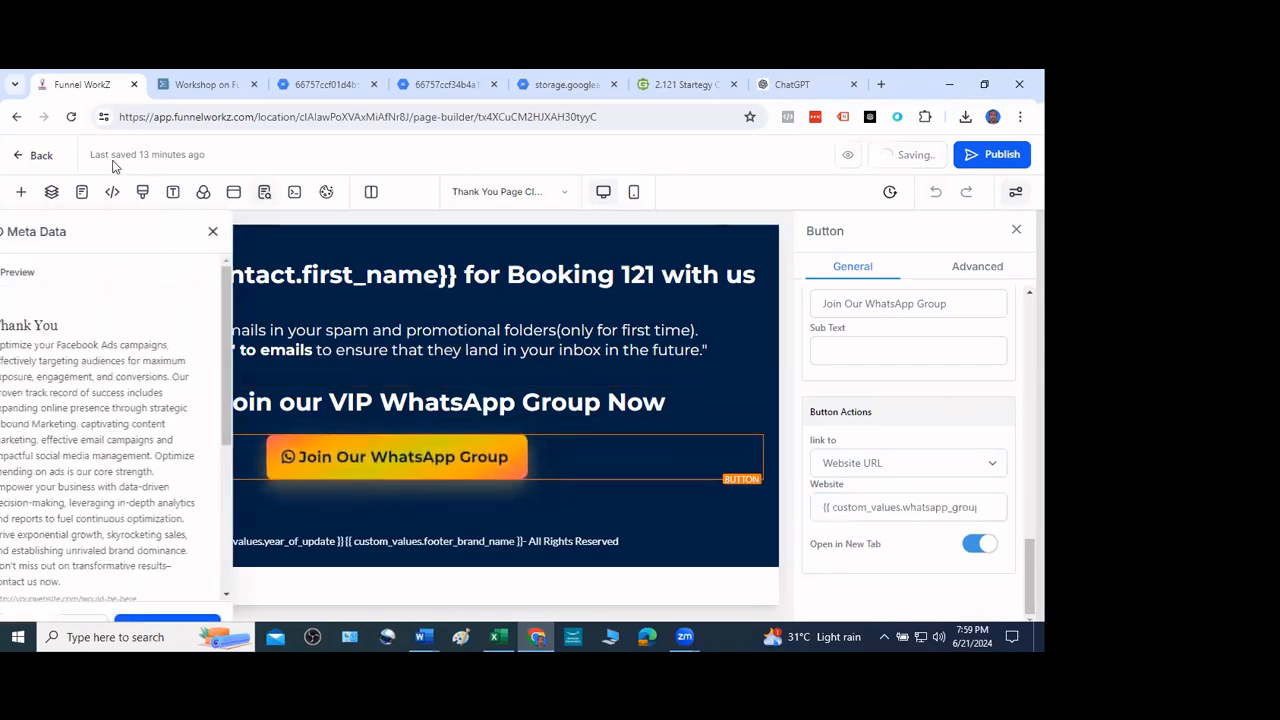
left_click(256, 233)
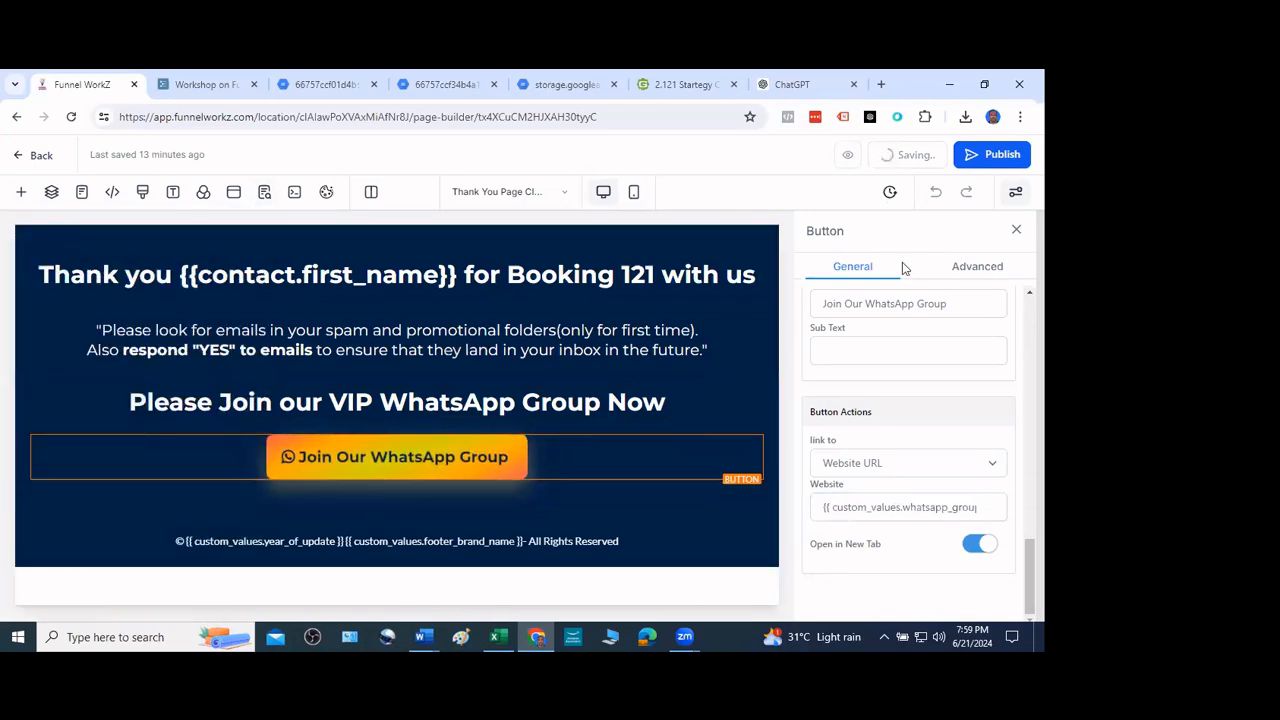
Clear the social image URL in the thank-you page's SEO meta data and save the page
left_click(264, 191)
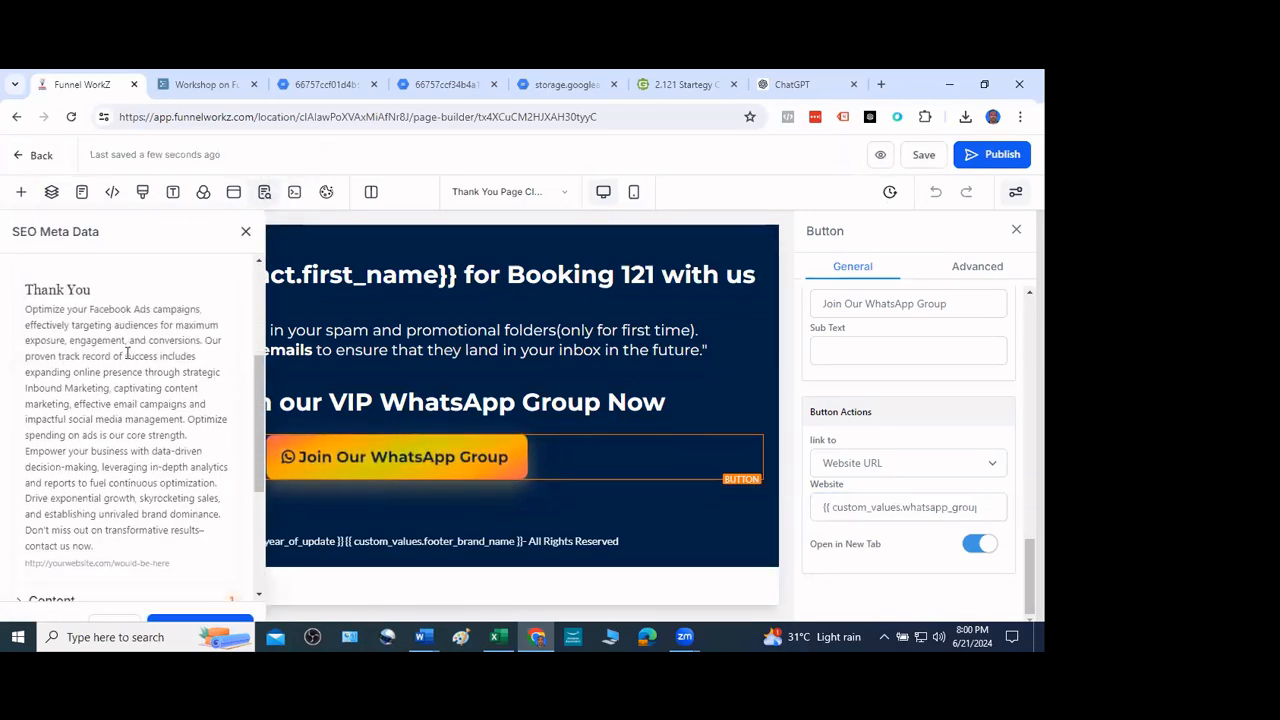
scroll(183, 405, "down", 5)
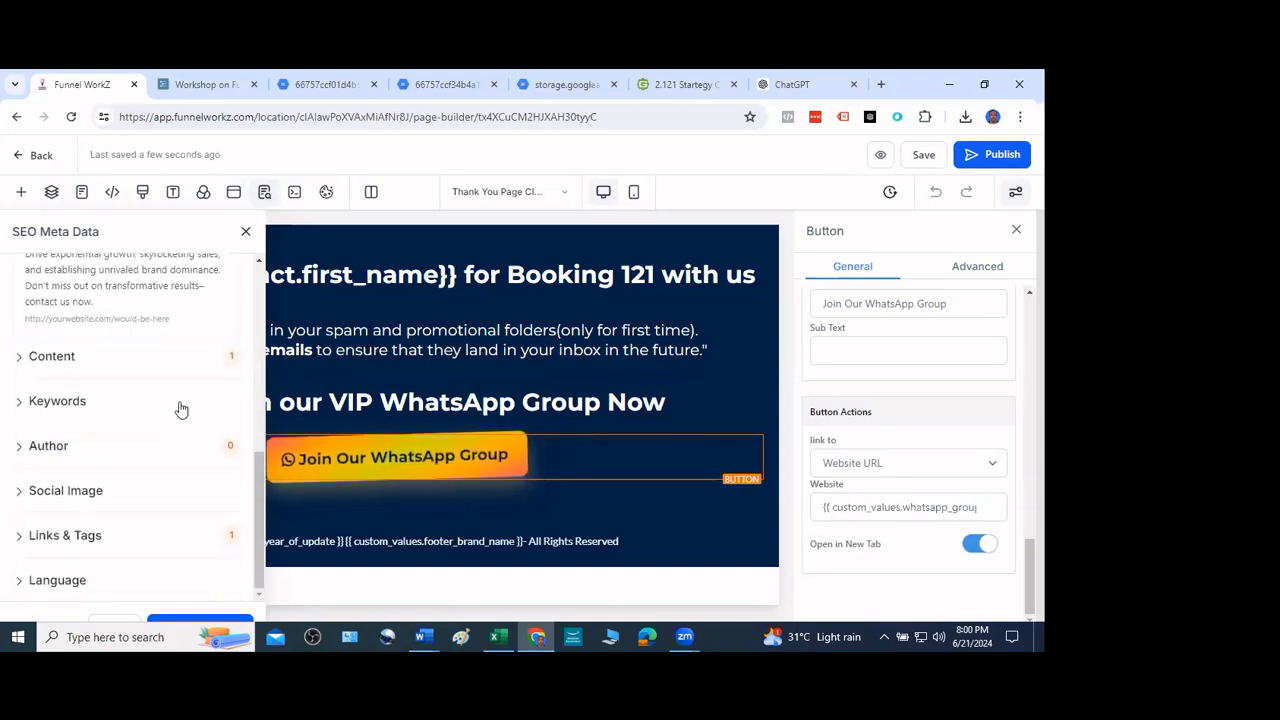
left_click(94, 535)
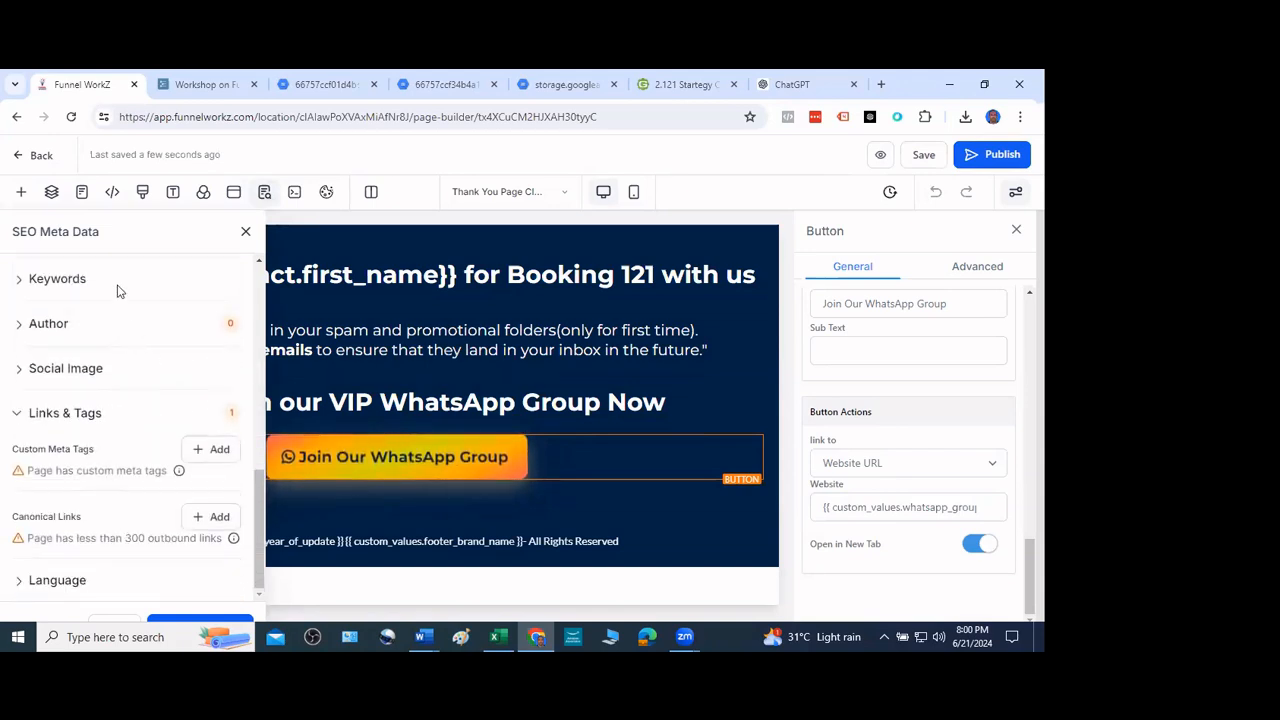
scroll(117, 300, "up", 3)
scroll(126, 440, "down", 3)
left_click(100, 372)
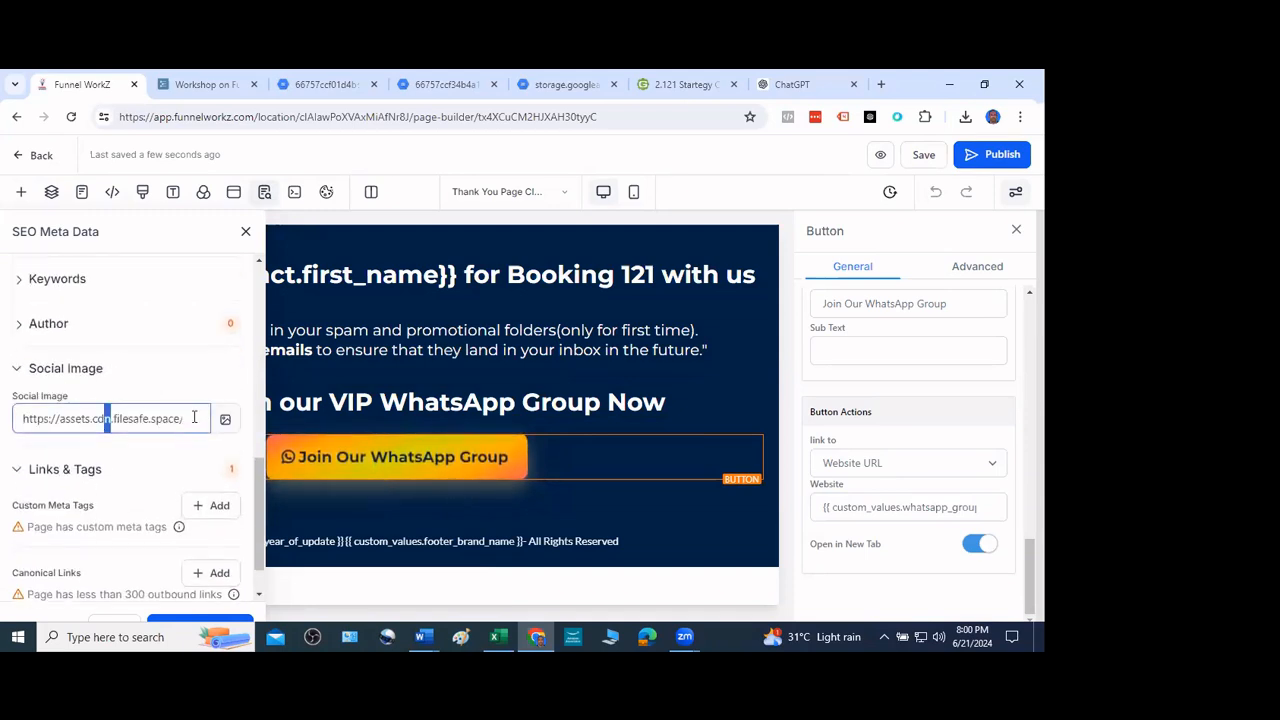
key("ctrl+a")
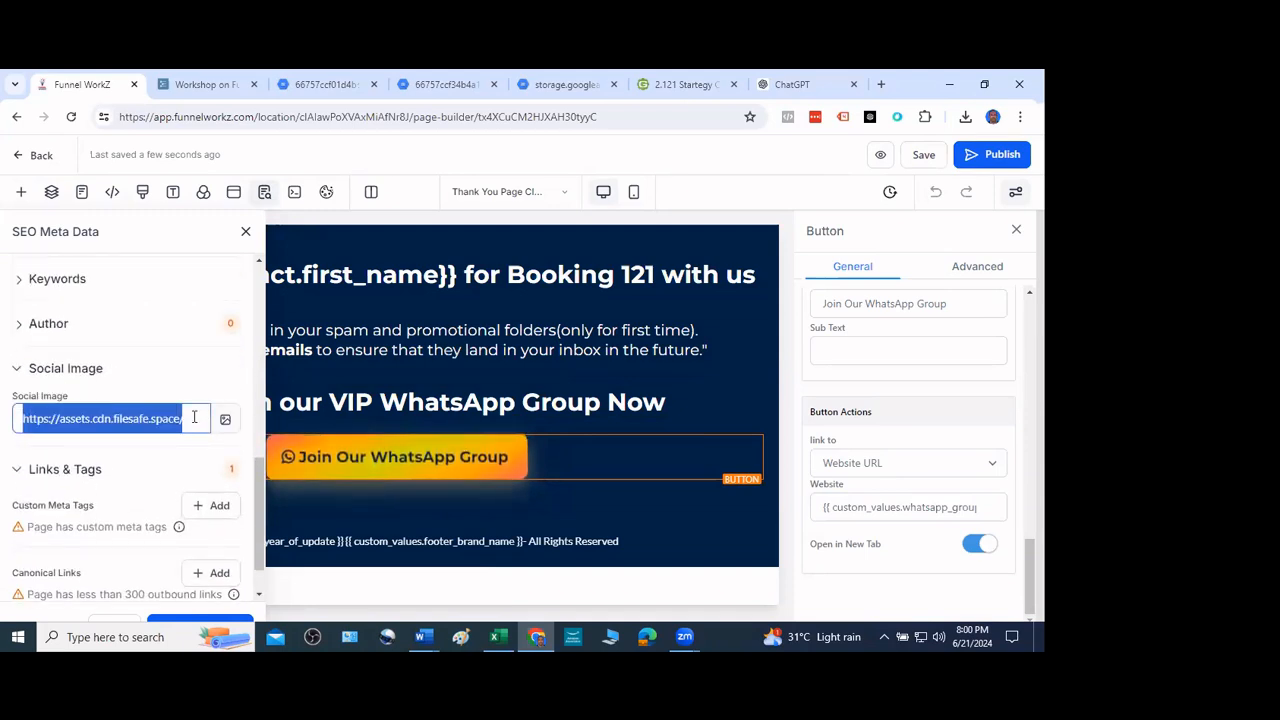
key("BackSpace")
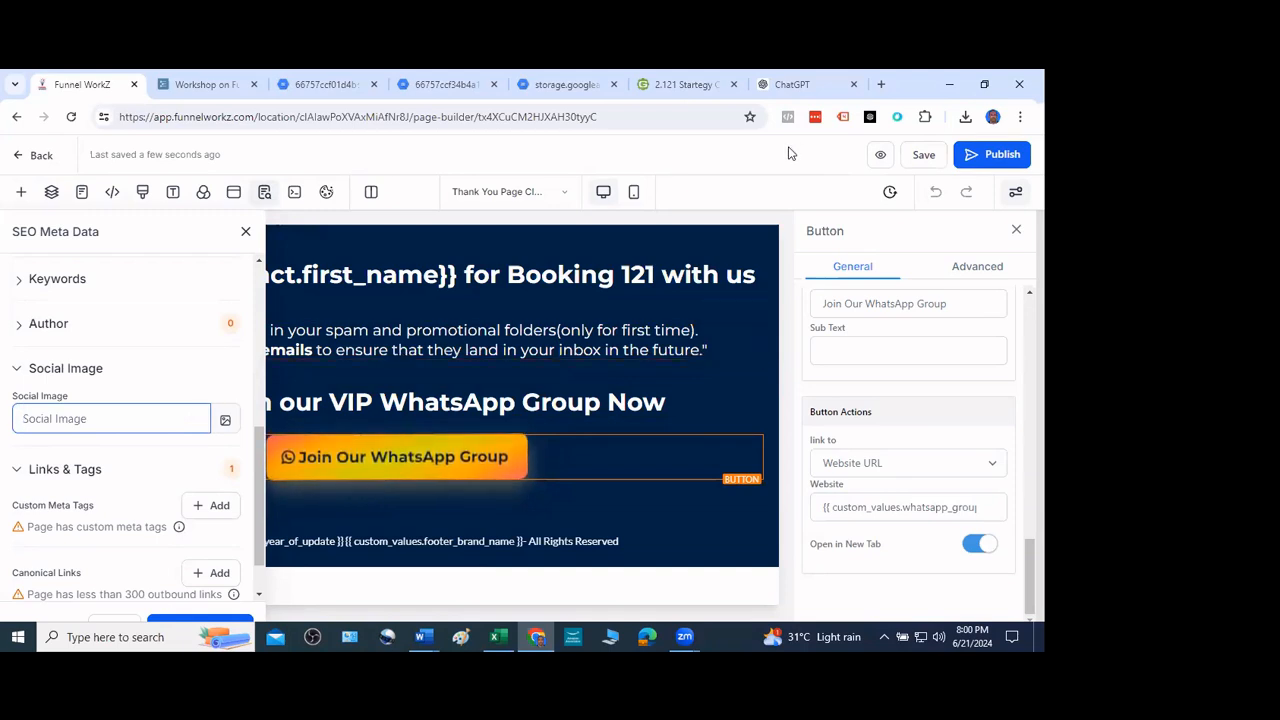
left_click(923, 156)
left_click(247, 233)
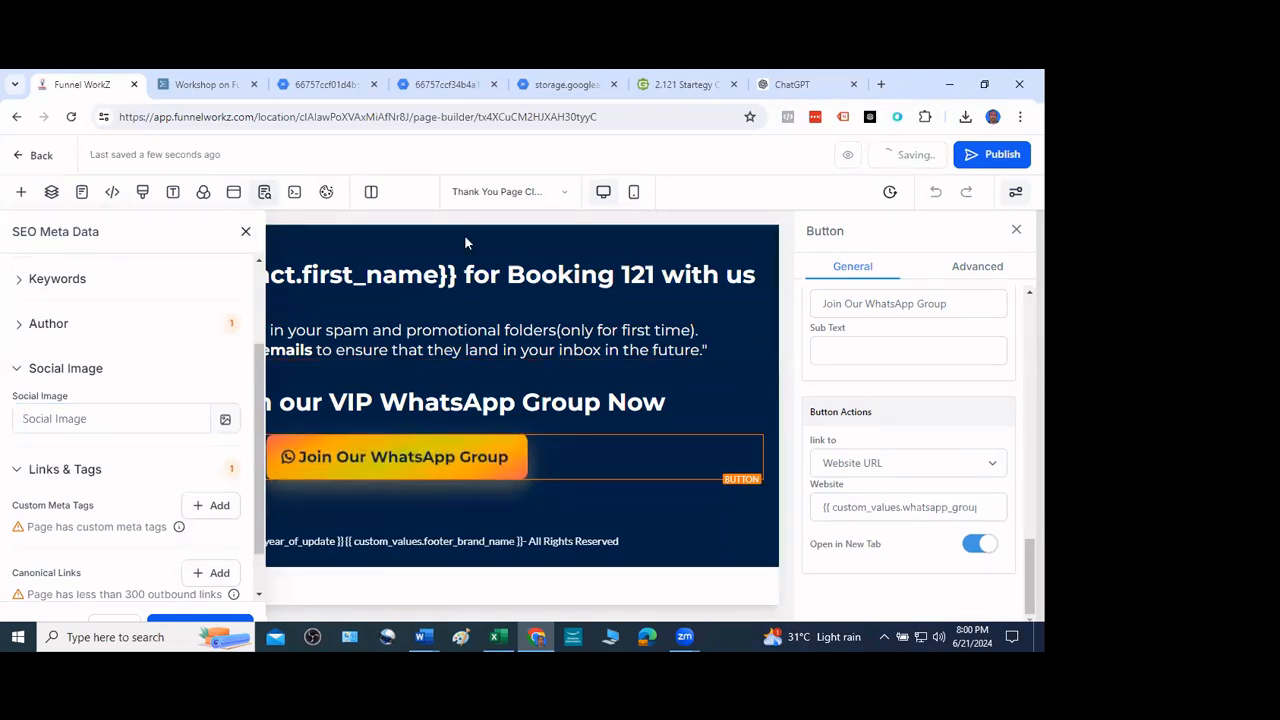
Publish the thank-you page and return to the steps of the #2. Appointment Funnel 2024 funnel
left_click(982, 160)
left_click(677, 280)
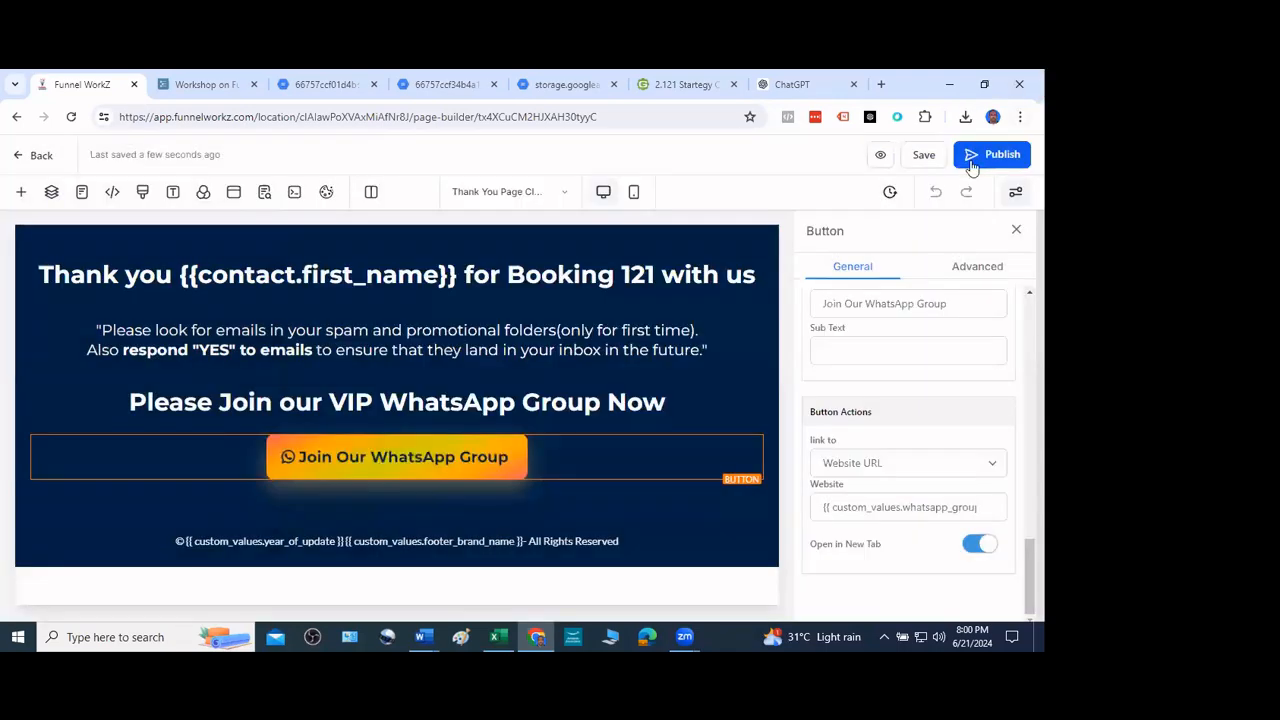
left_click(40, 158)
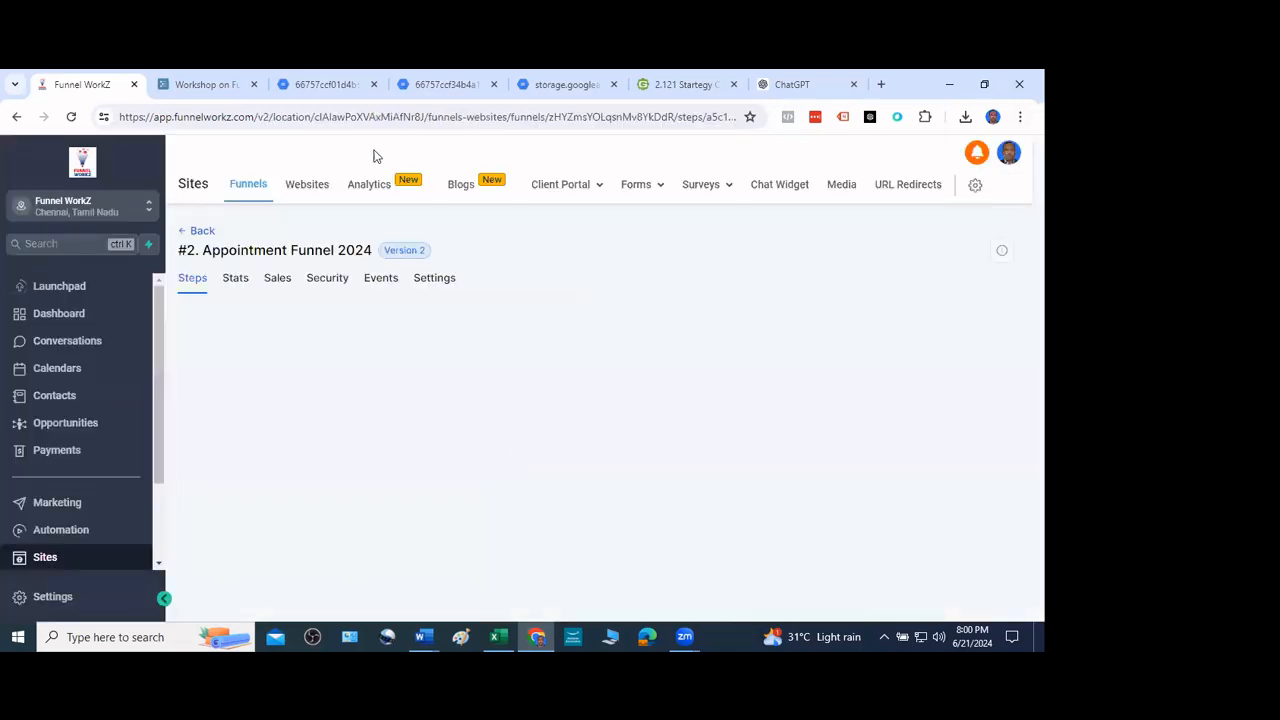
Review the Workshop on Funnel Building outline in Workflowy, including the Chat GPT Prompts entry and the items after it
left_click(206, 84)
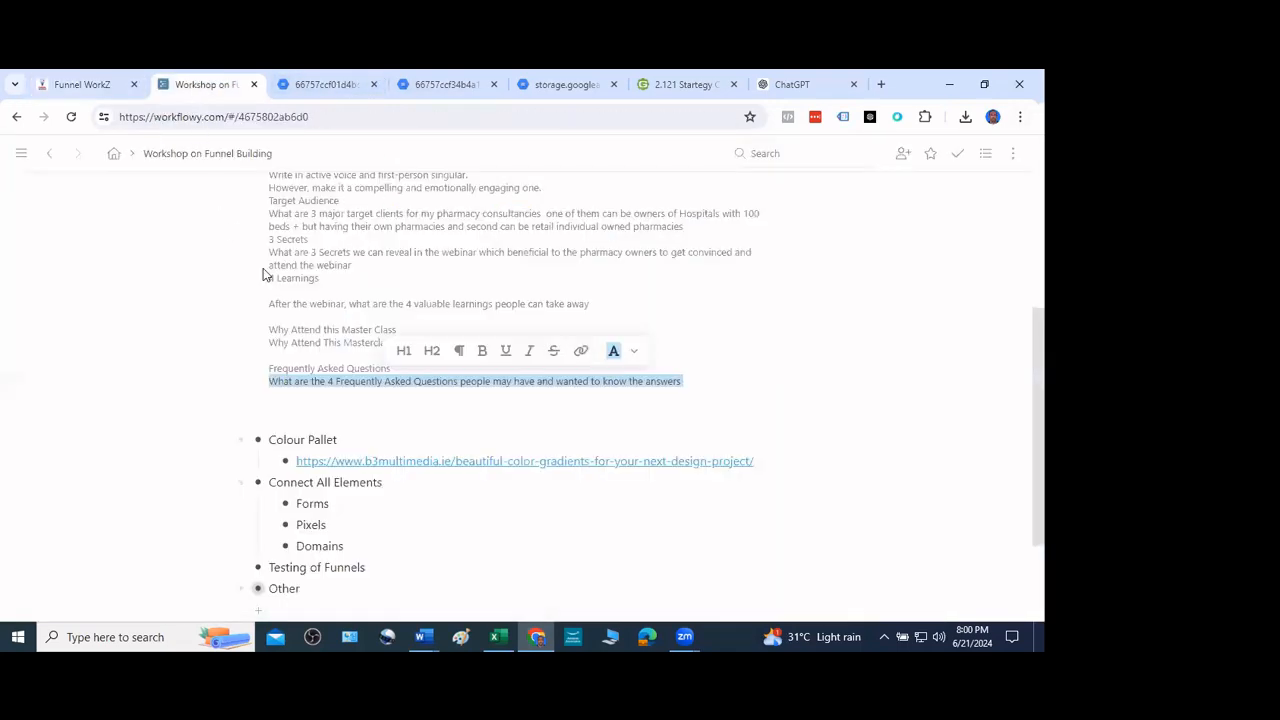
scroll(226, 284, "up", 5)
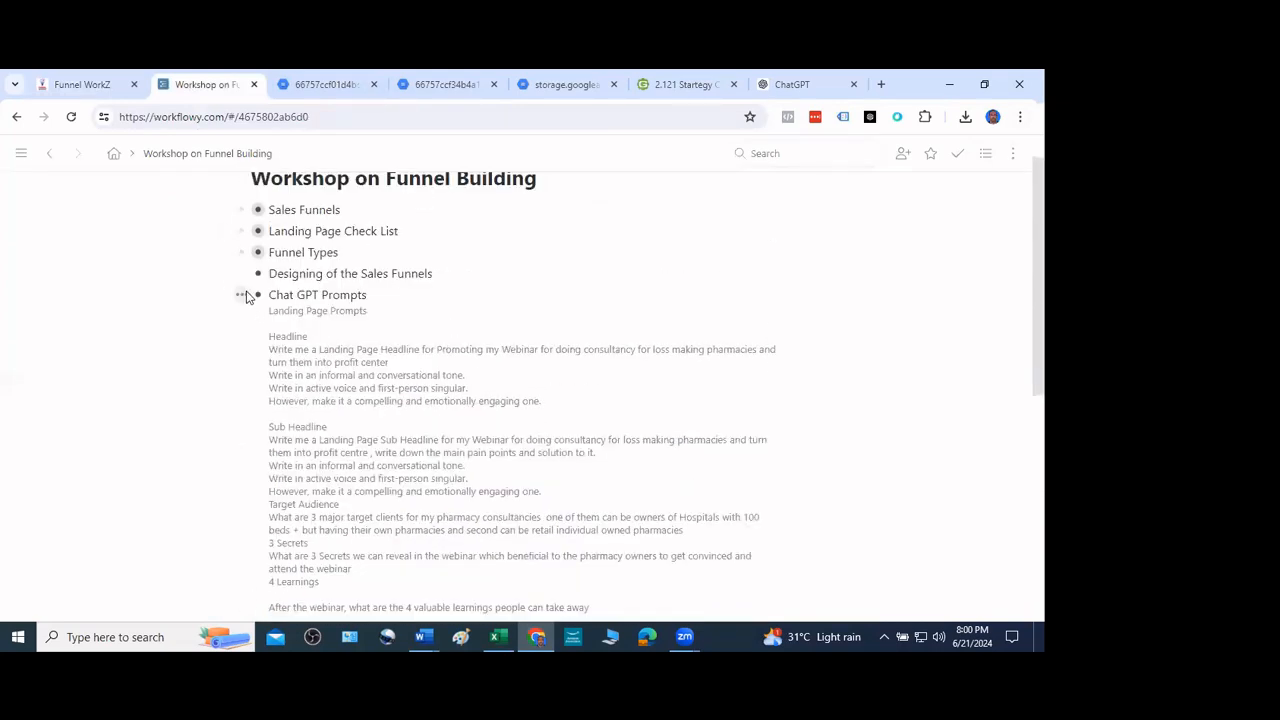
left_click(262, 297)
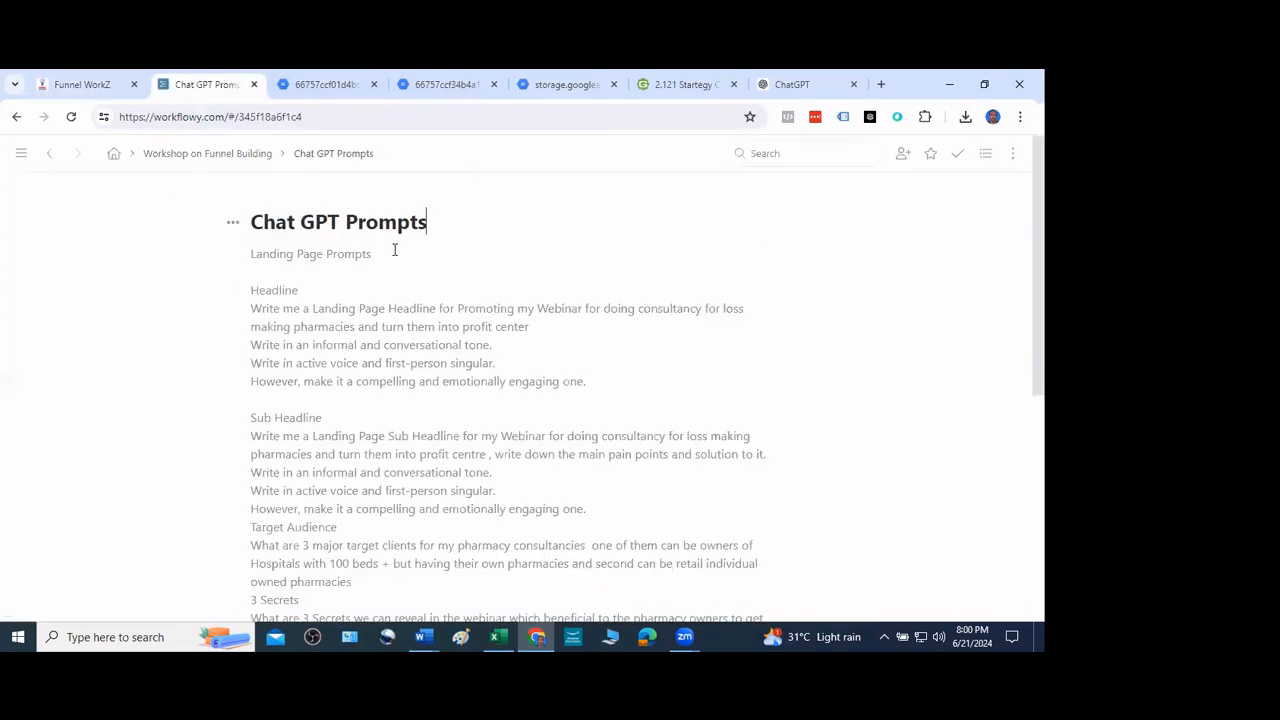
left_click(180, 160)
scroll(380, 290, "down", 1)
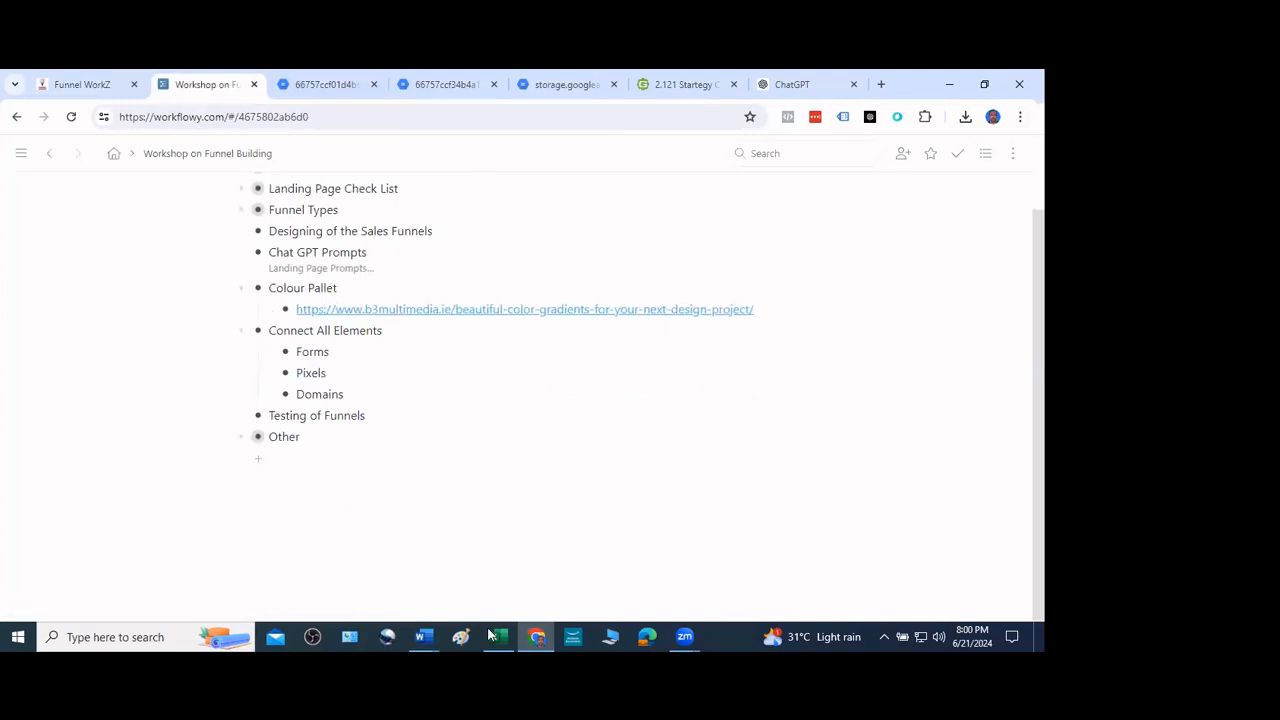
left_click(537, 631)
left_click(537, 631)
Switch back to Funnel WorkZ and open the appointment funnel's Home Page for editing, with the settings closed
left_click(84, 85)
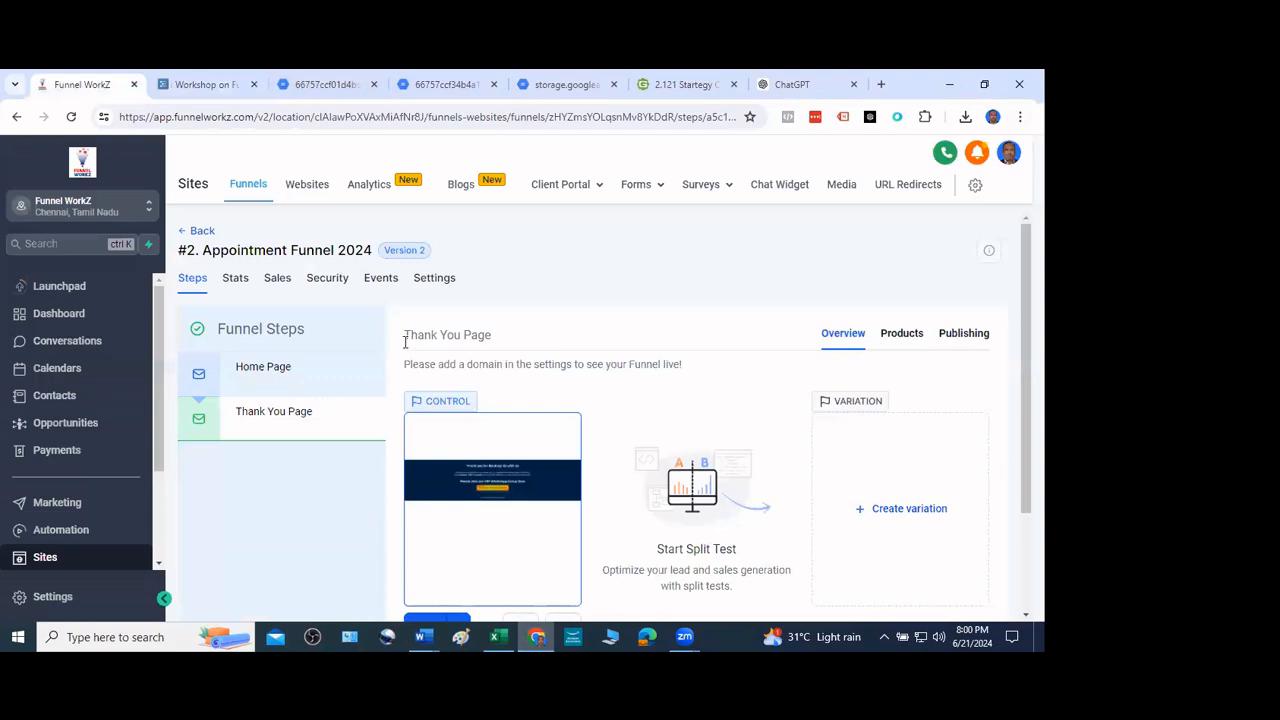
scroll(407, 446, "down", 2)
left_click(286, 251)
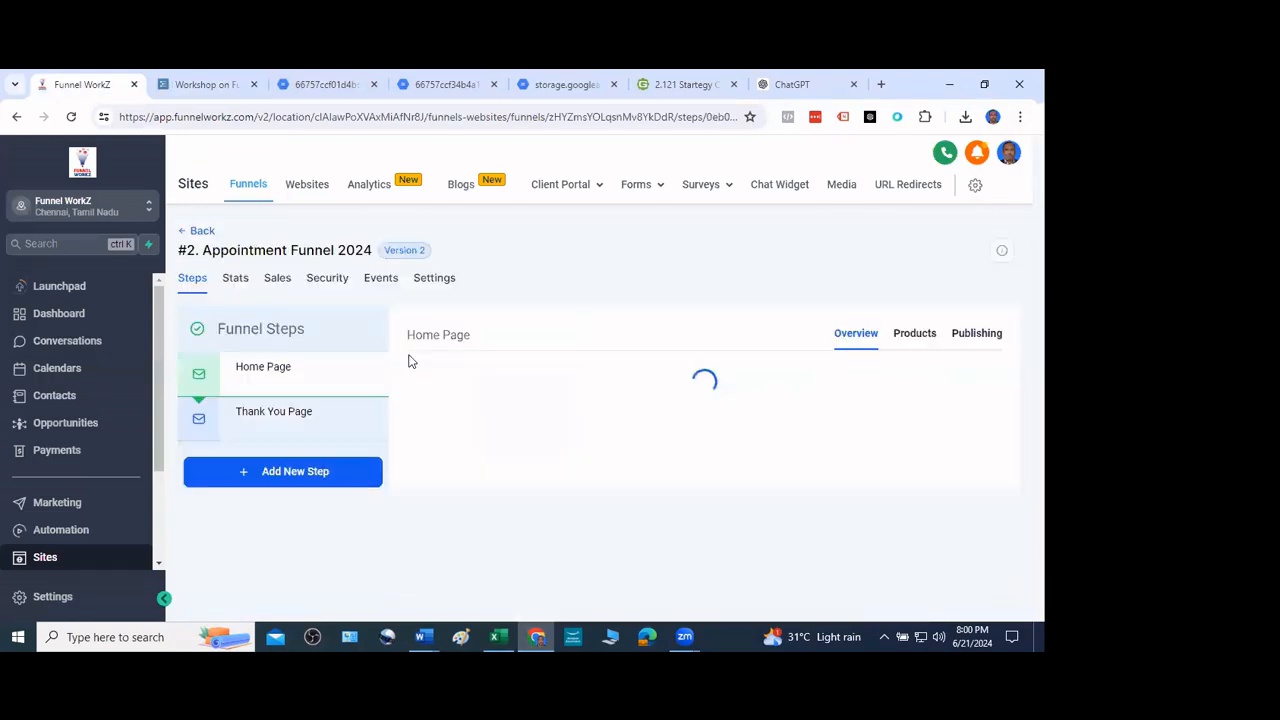
scroll(470, 420, "down", 2)
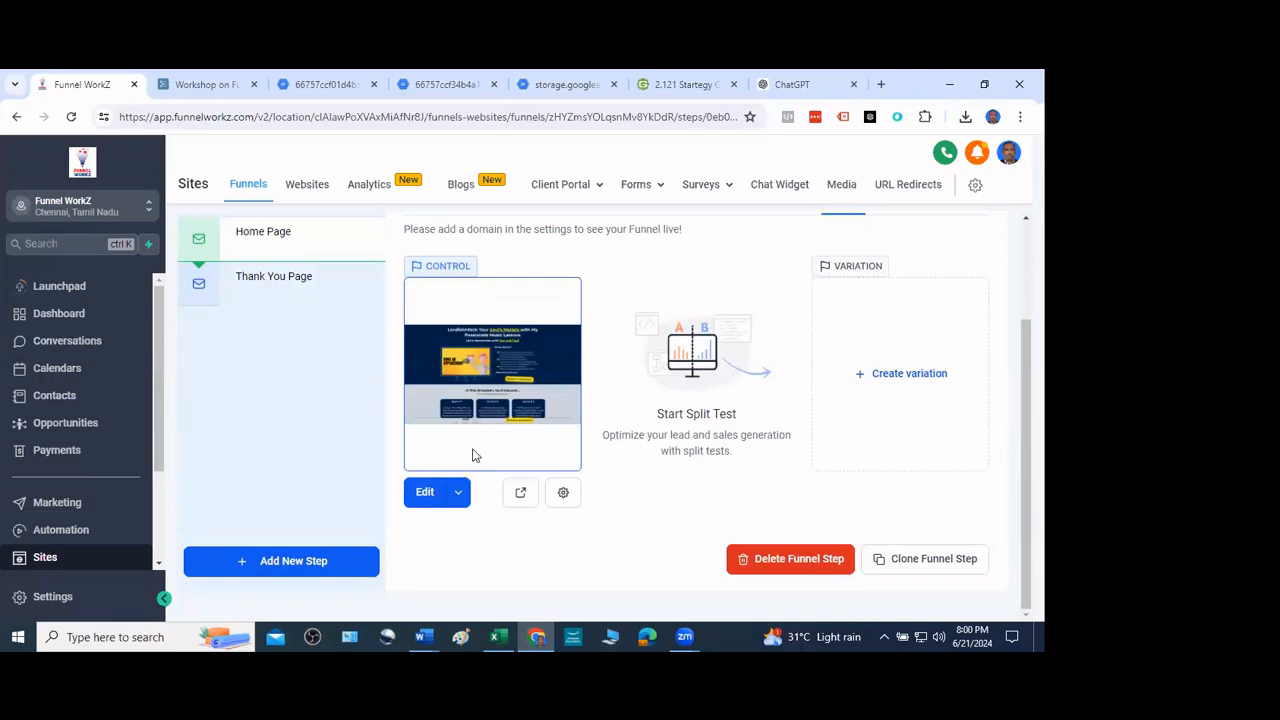
left_click(421, 493)
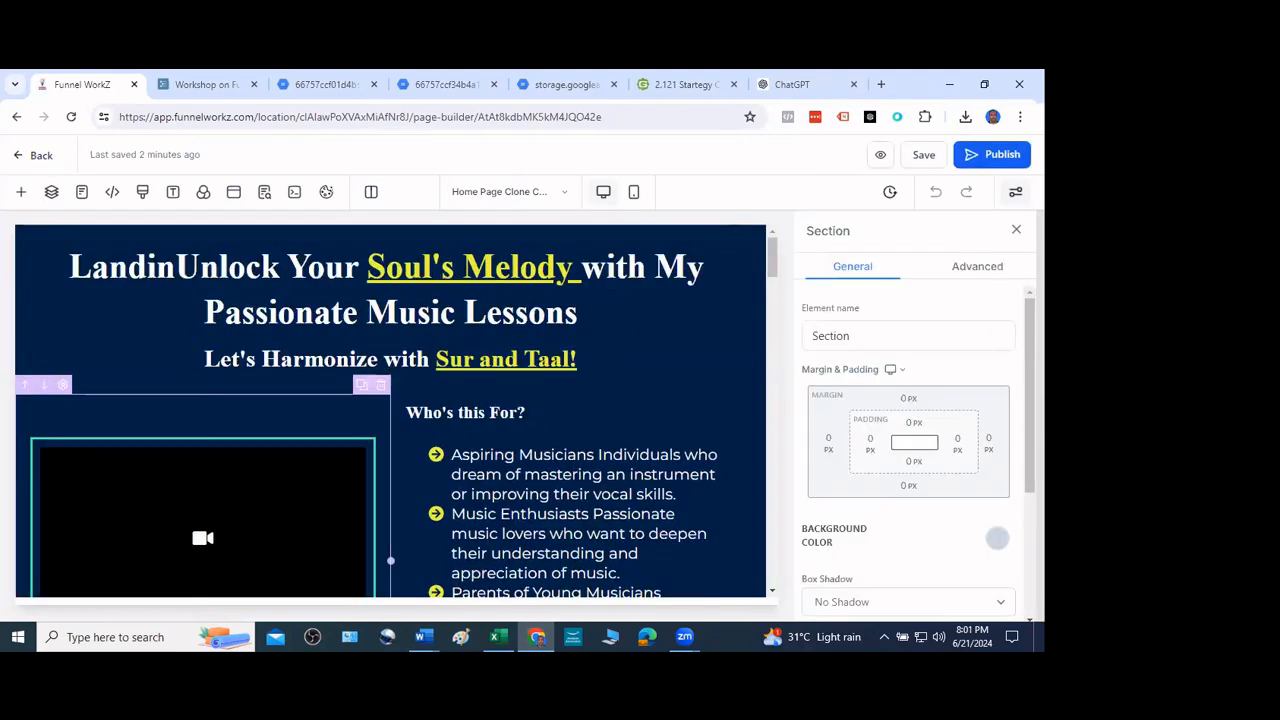
left_click(1016, 230)
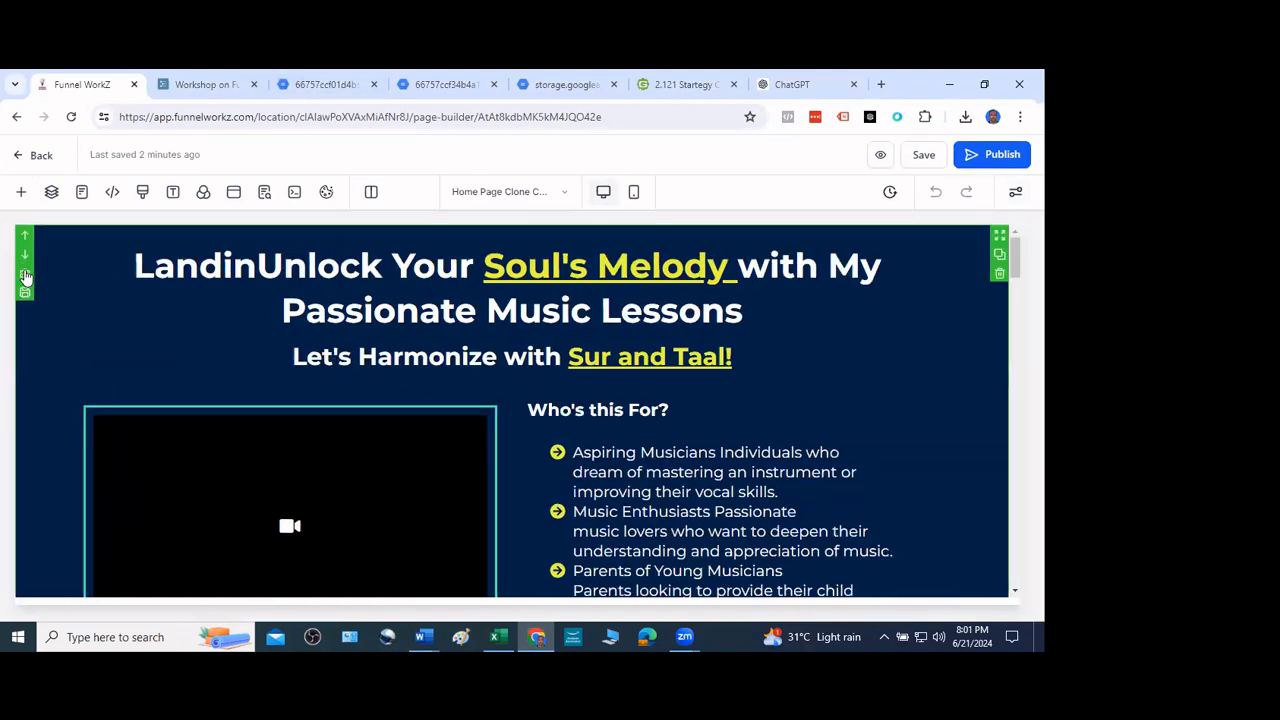
Try red, yellow, green and blue backgrounds on the headline section, settle on navy blue, and save the home page
left_click(25, 275)
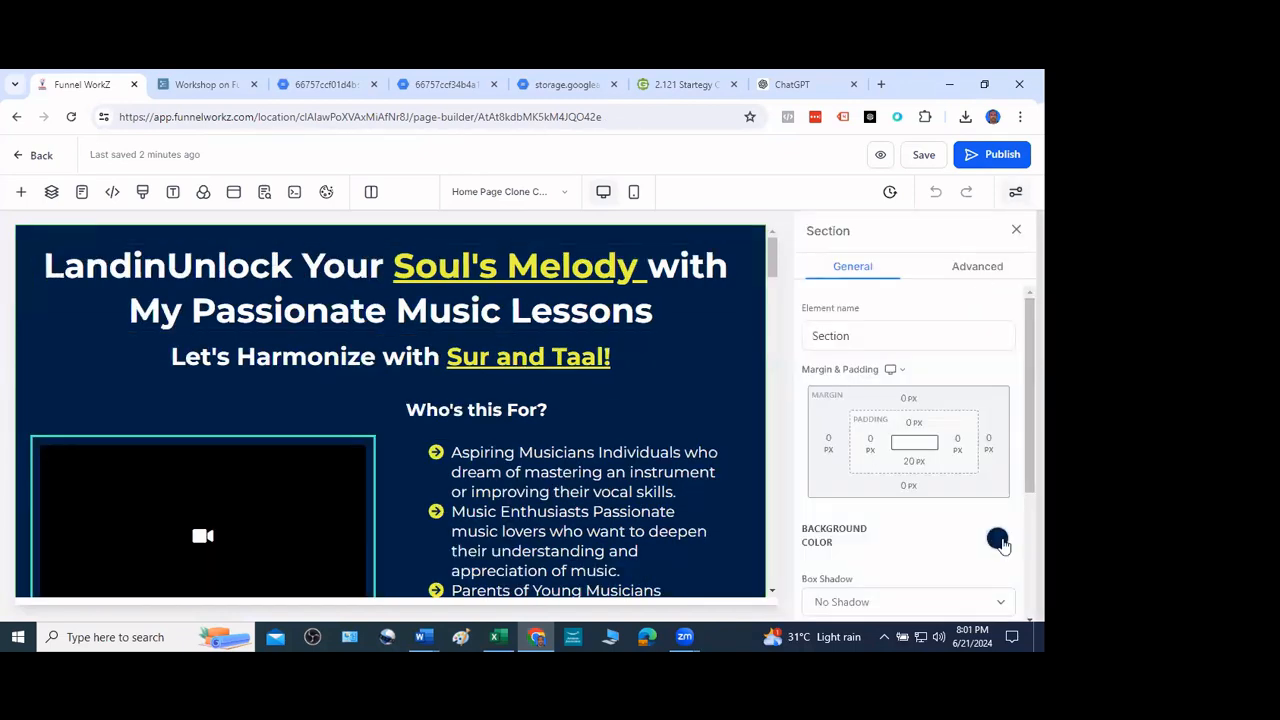
scroll(1006, 440, "down", 1)
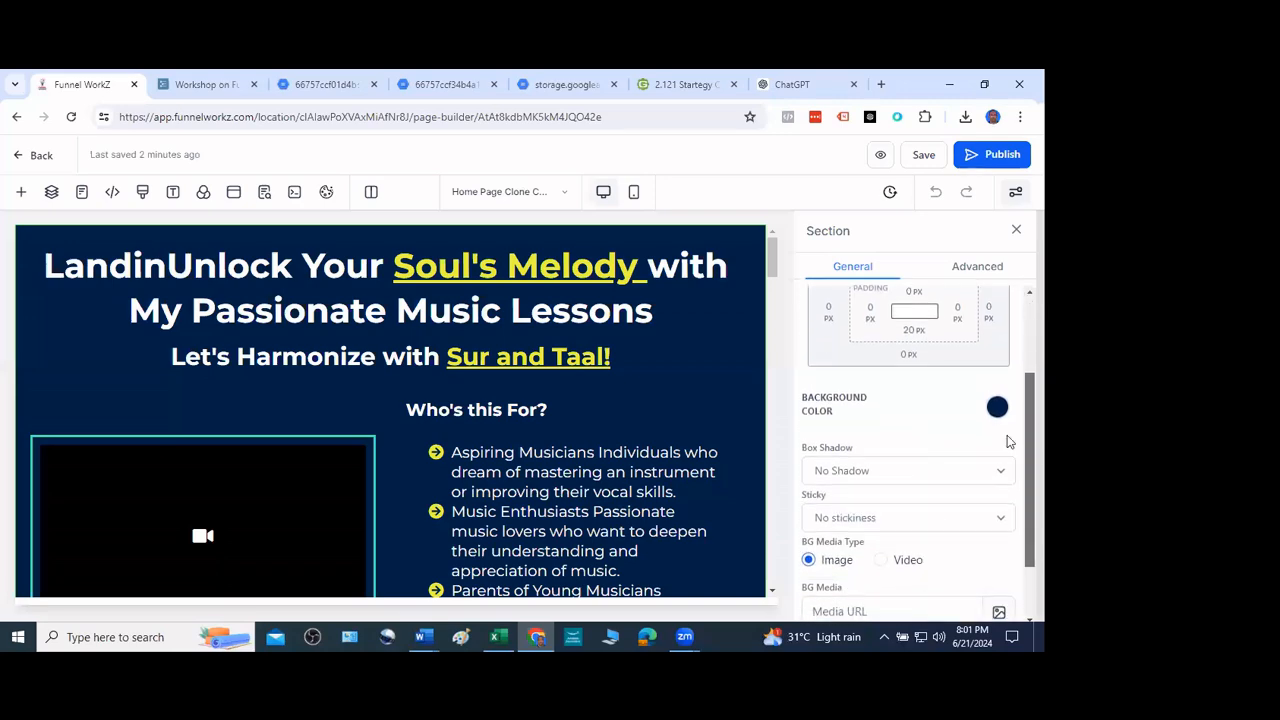
left_click(997, 412)
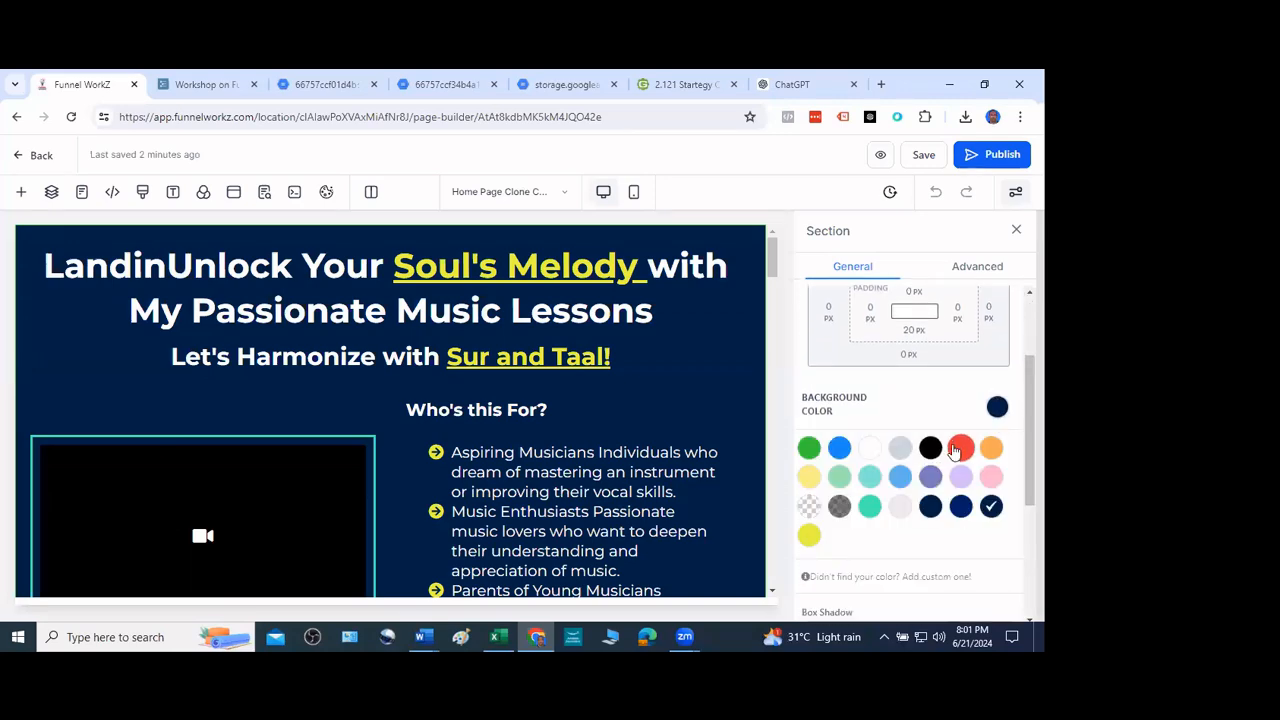
left_click(955, 452)
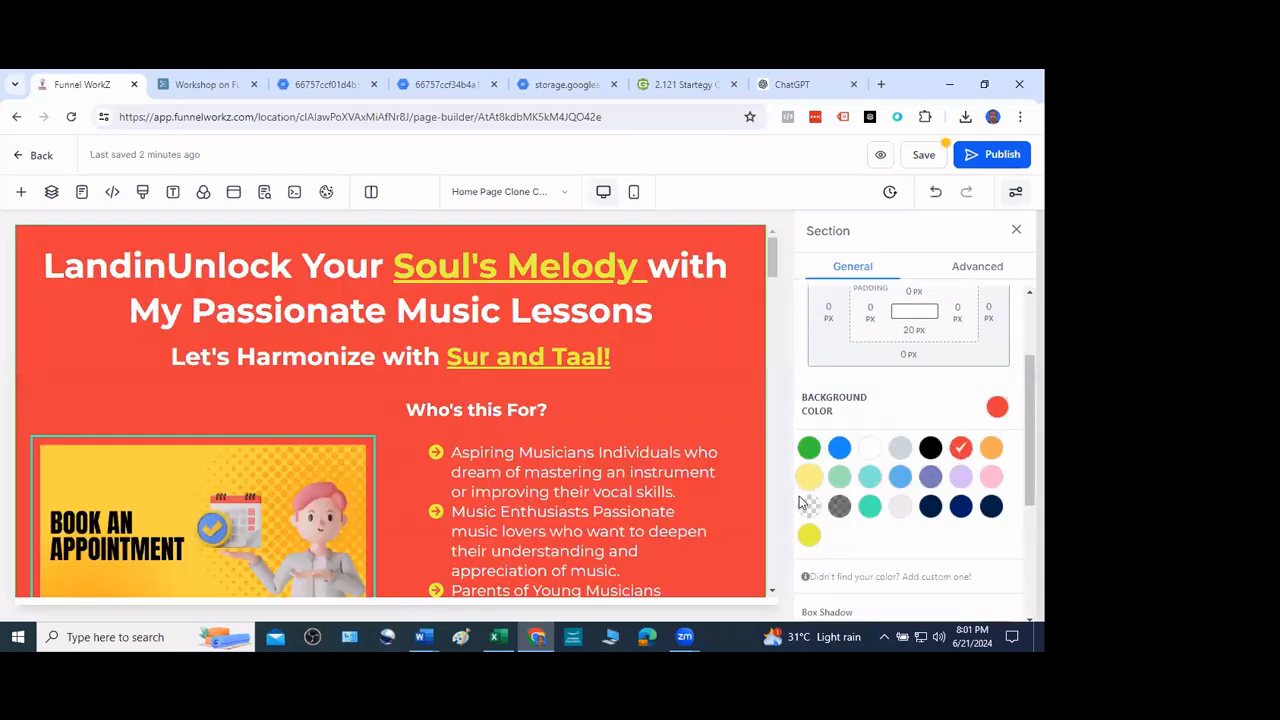
left_click(808, 540)
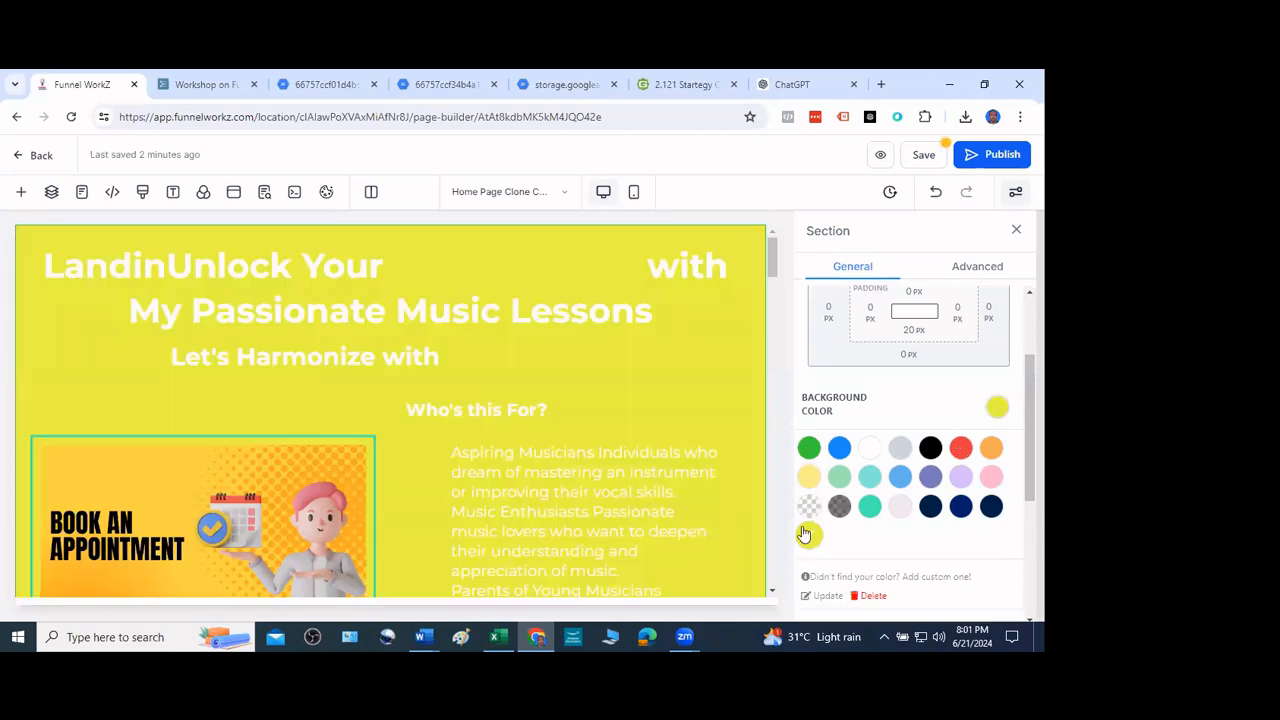
left_click(810, 452)
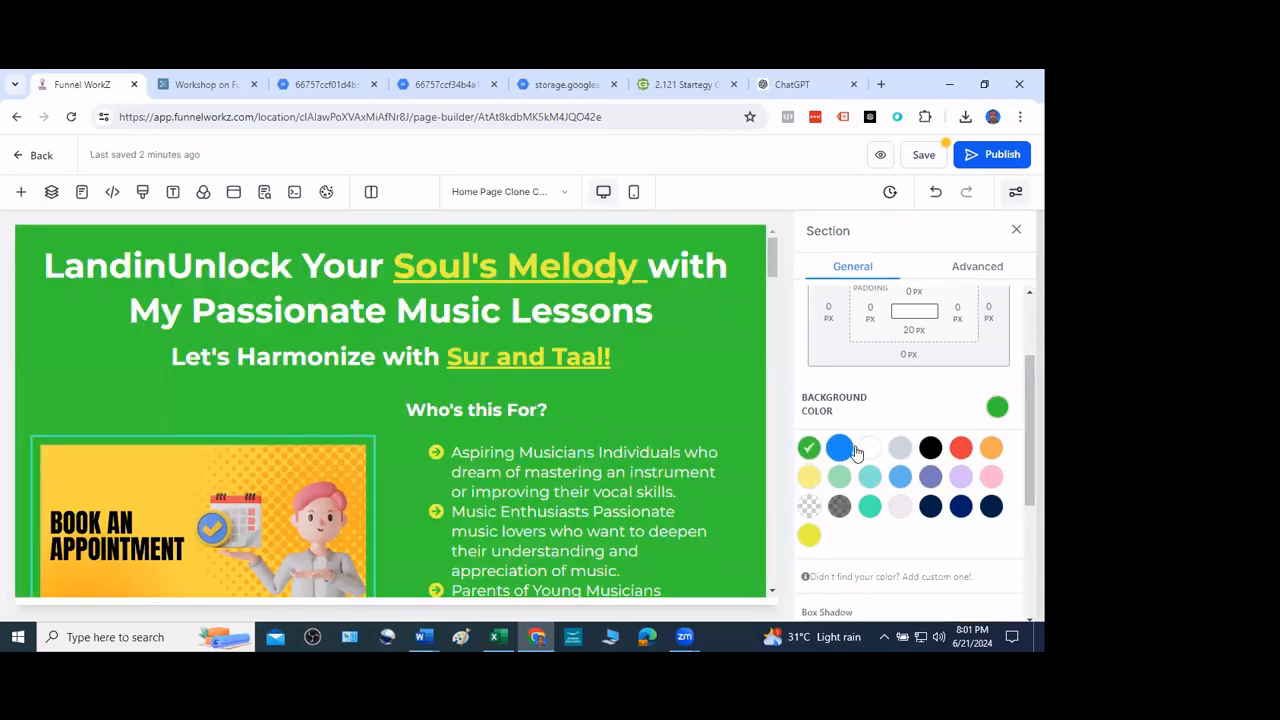
left_click(846, 450)
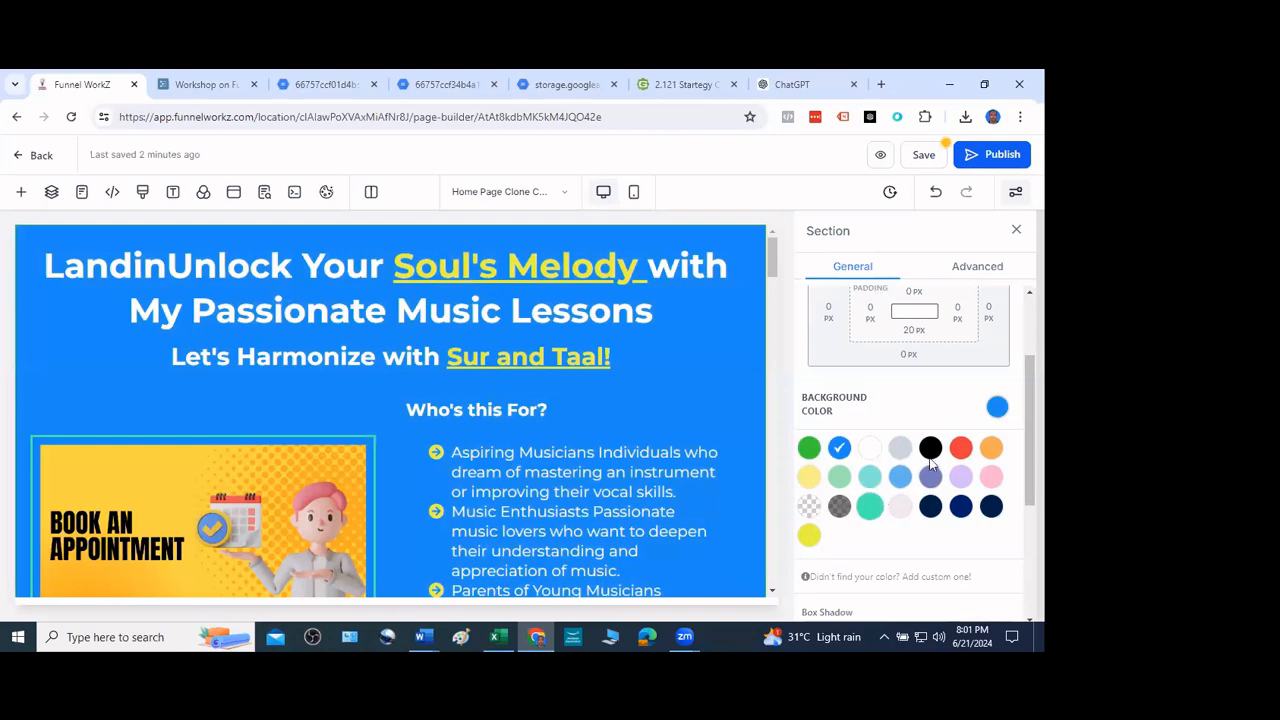
left_click(970, 513)
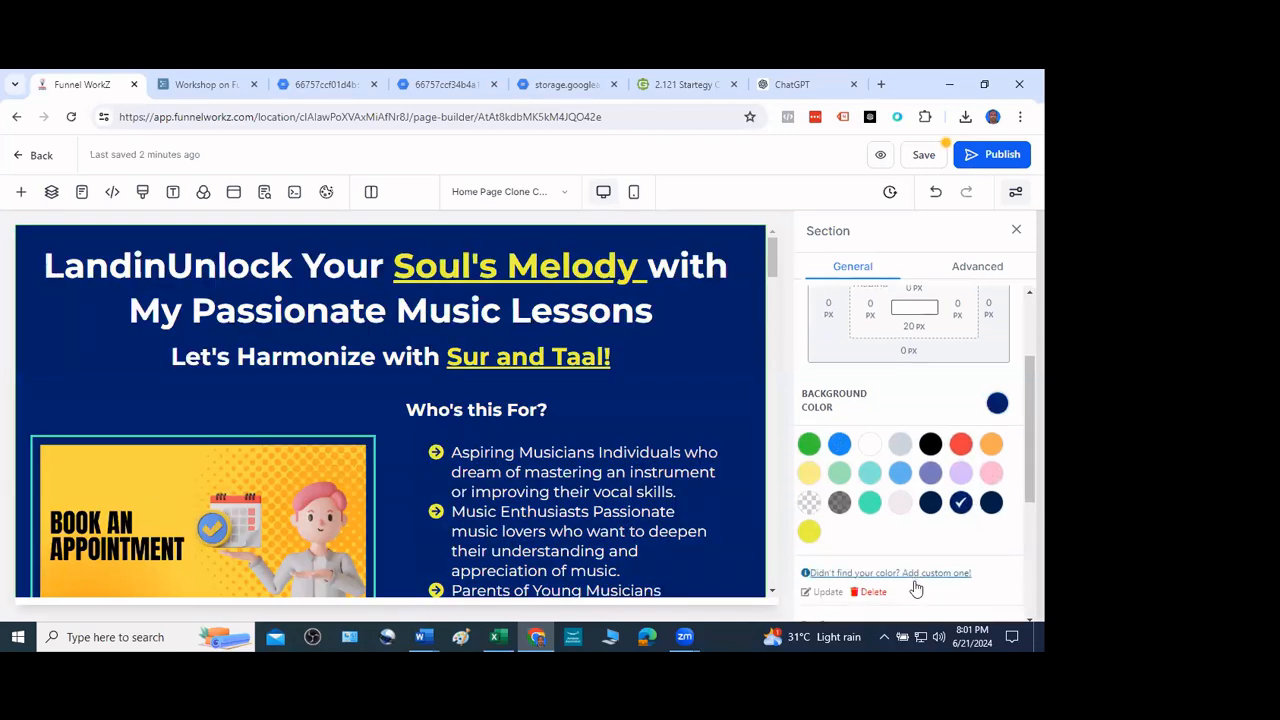
scroll(855, 410, "down", 3)
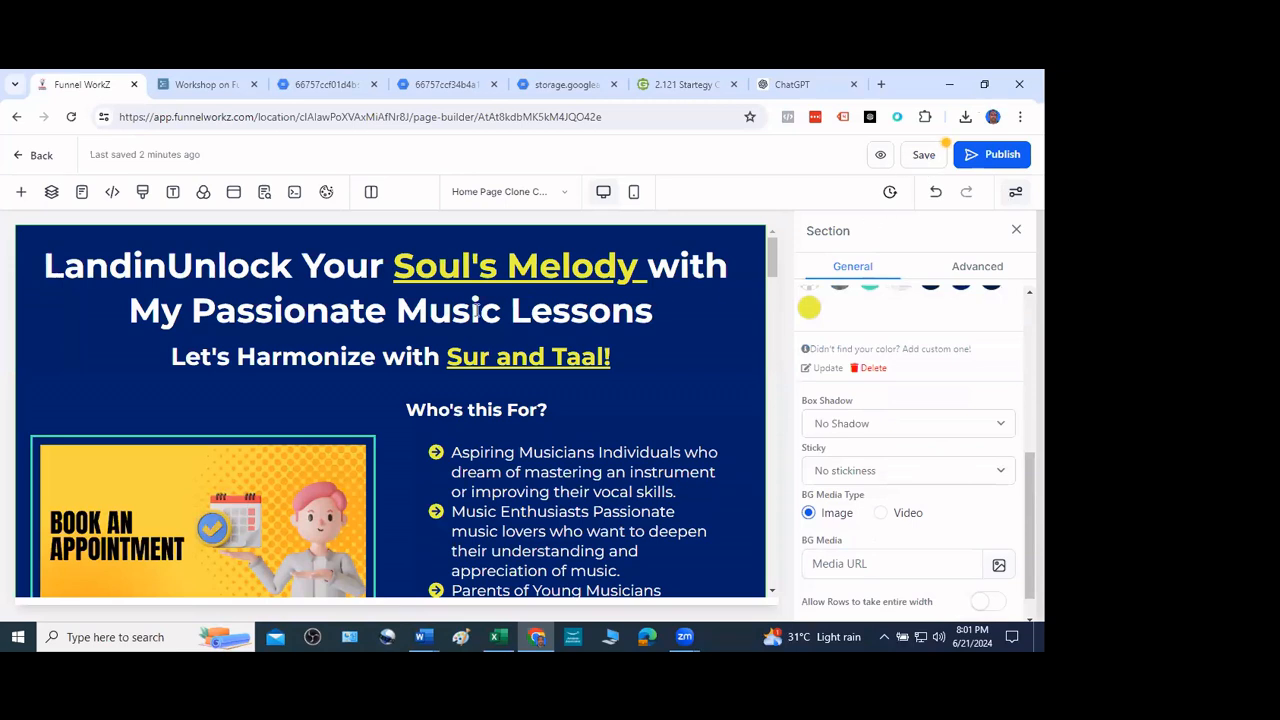
left_click(246, 231)
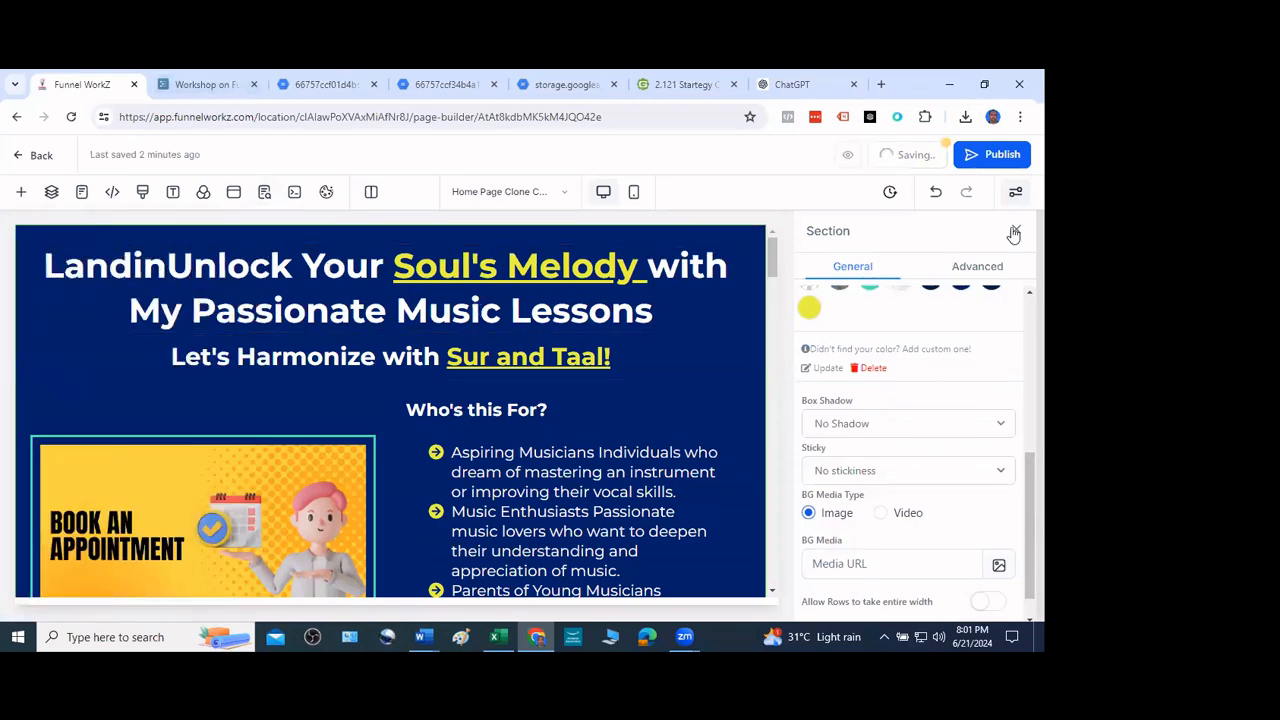
left_click(361, 327)
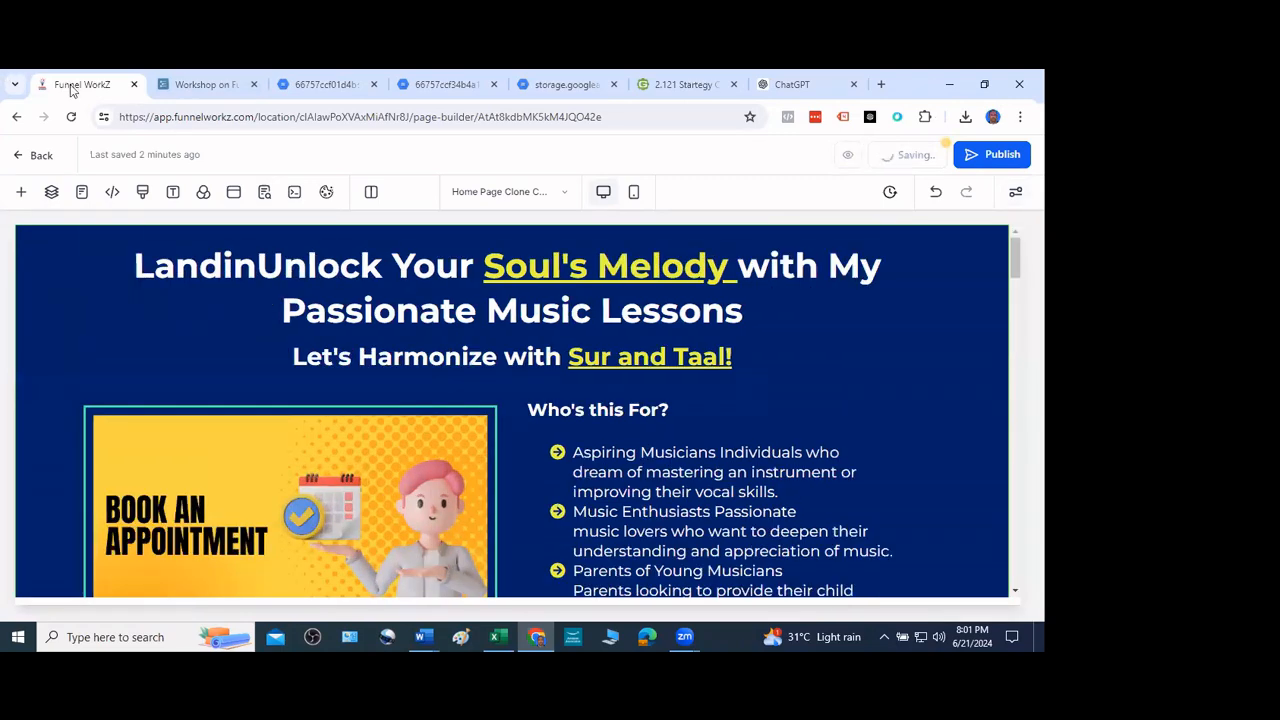
Open the 25 Beautiful Color Gradients page from the Workflowy outline and examine its first three gradients with their colour codes
left_click(209, 87)
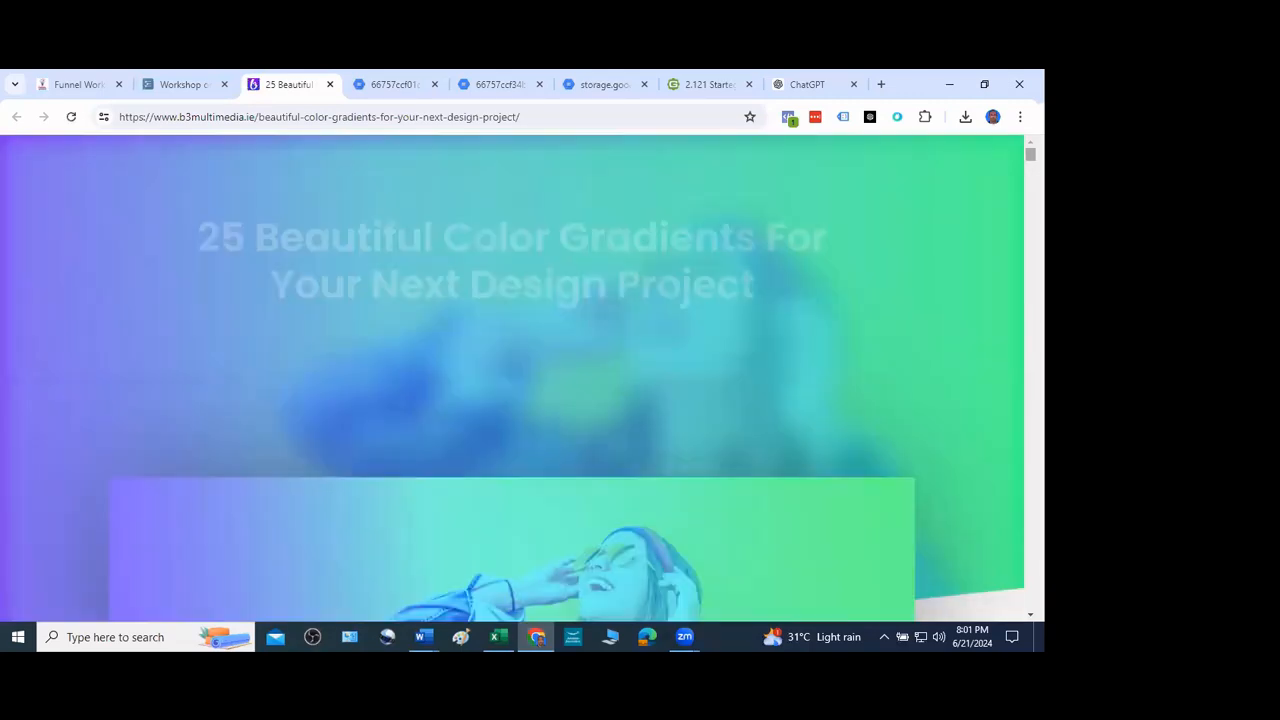
scroll(618, 283, "down", 5)
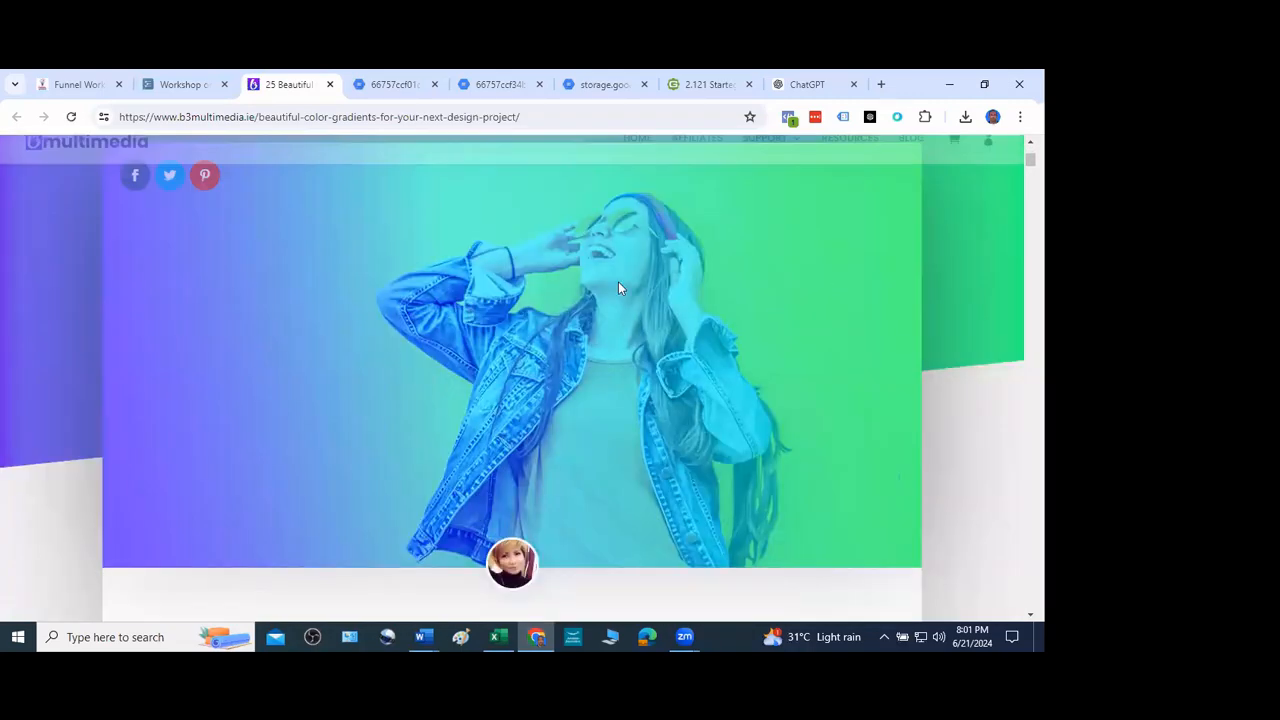
scroll(589, 323, "down", 10)
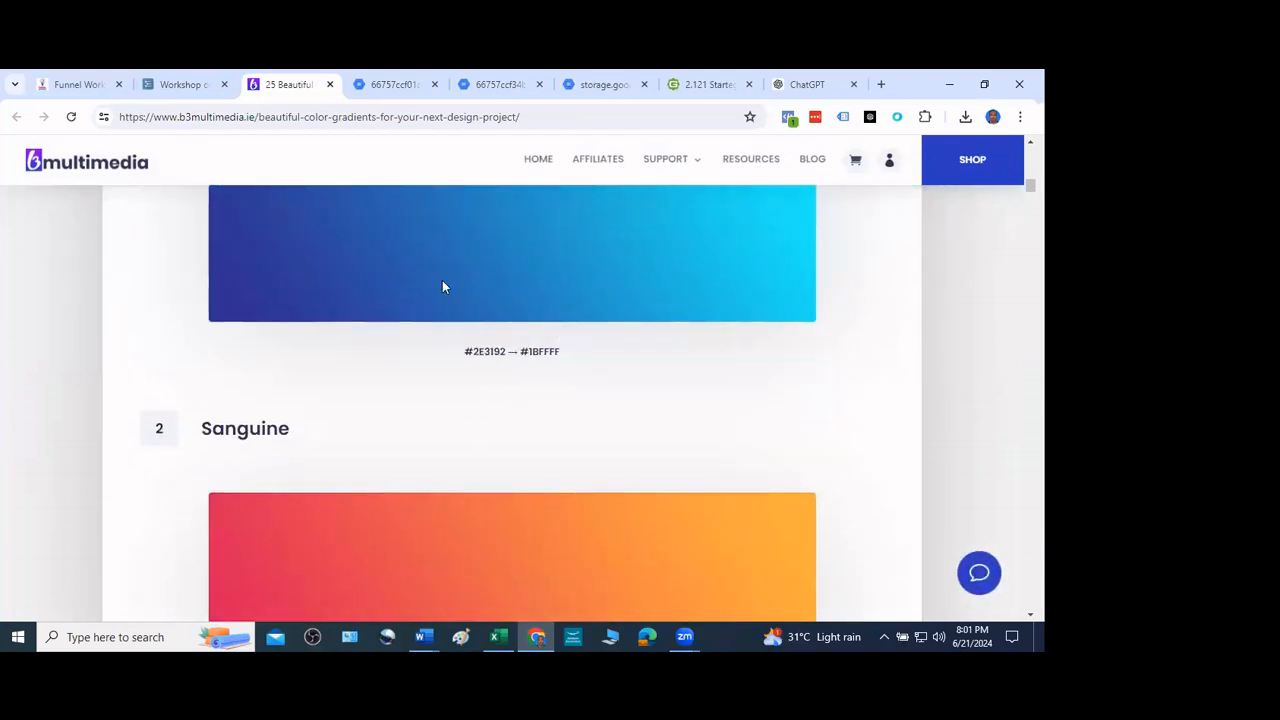
scroll(400, 350, "up", 2)
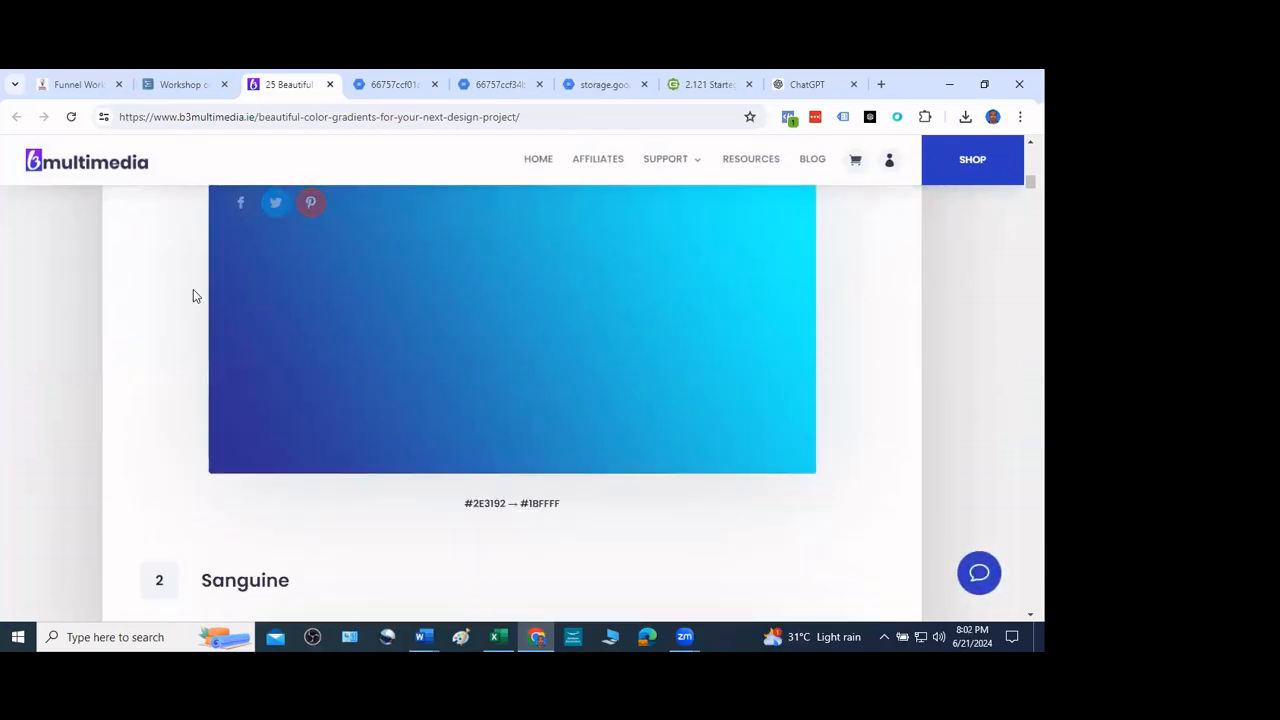
scroll(600, 440, "down", 2)
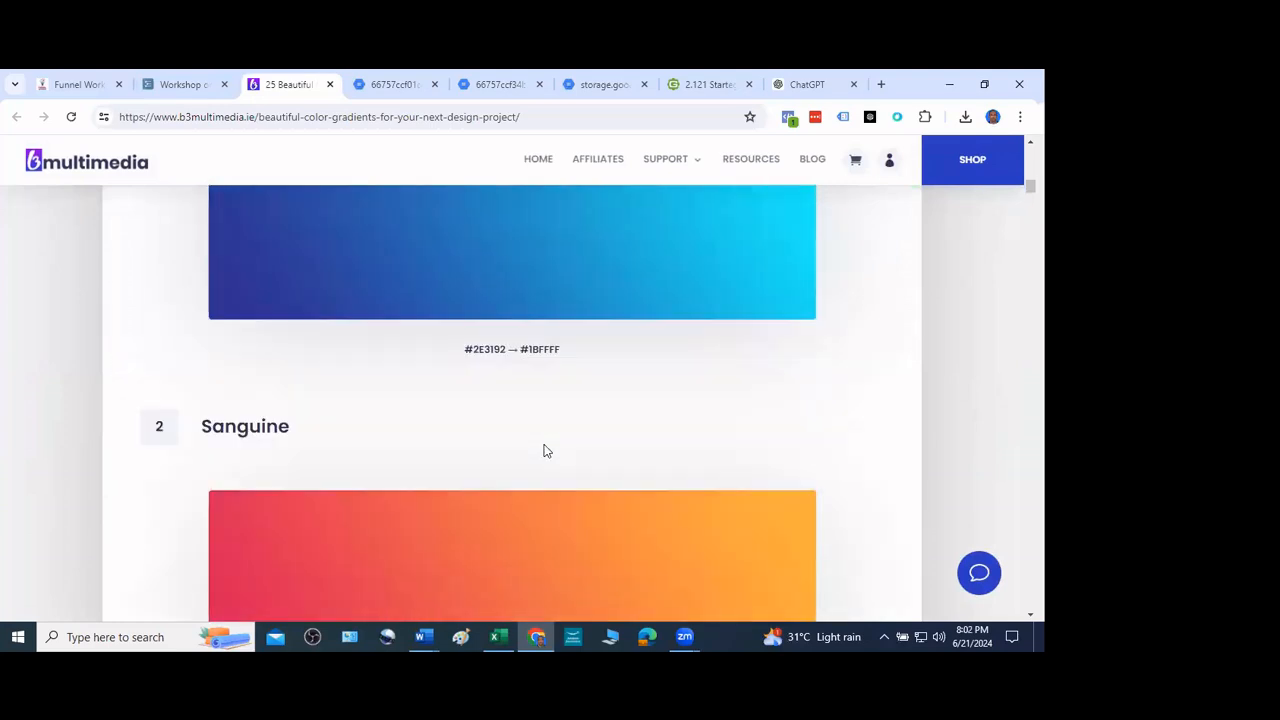
scroll(547, 451, "down", 10)
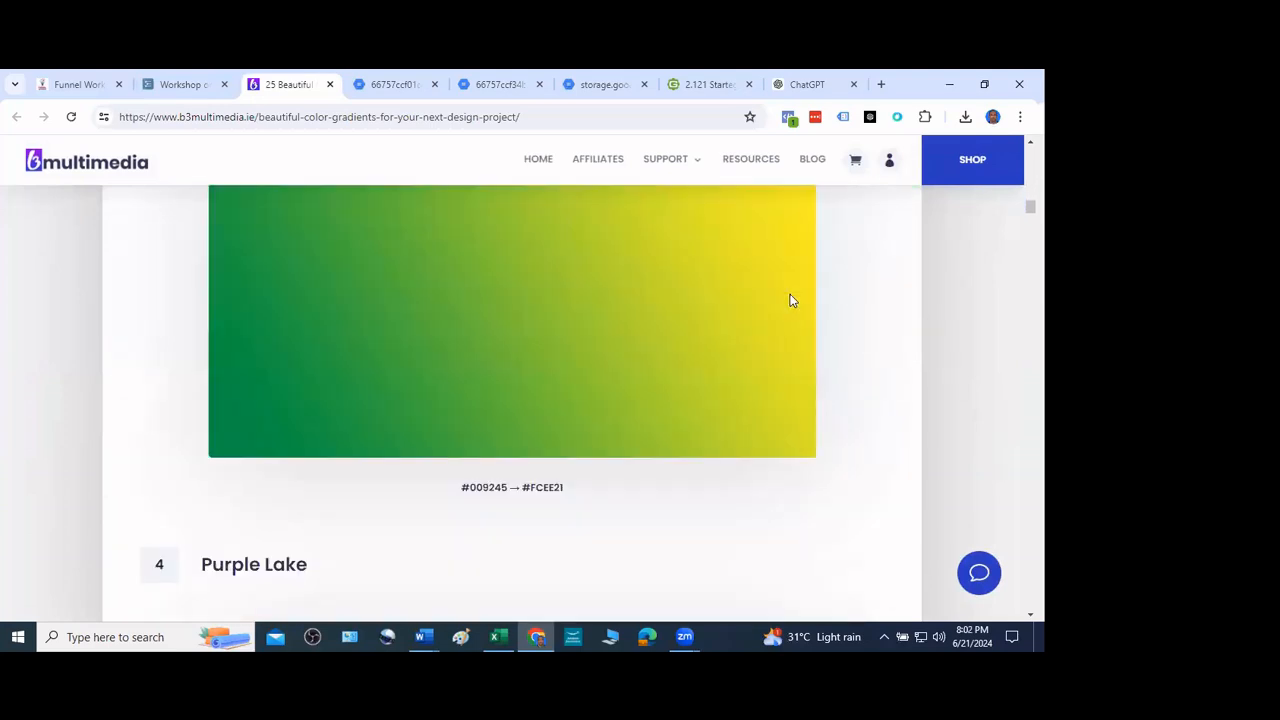
scroll(943, 354, "up", 1)
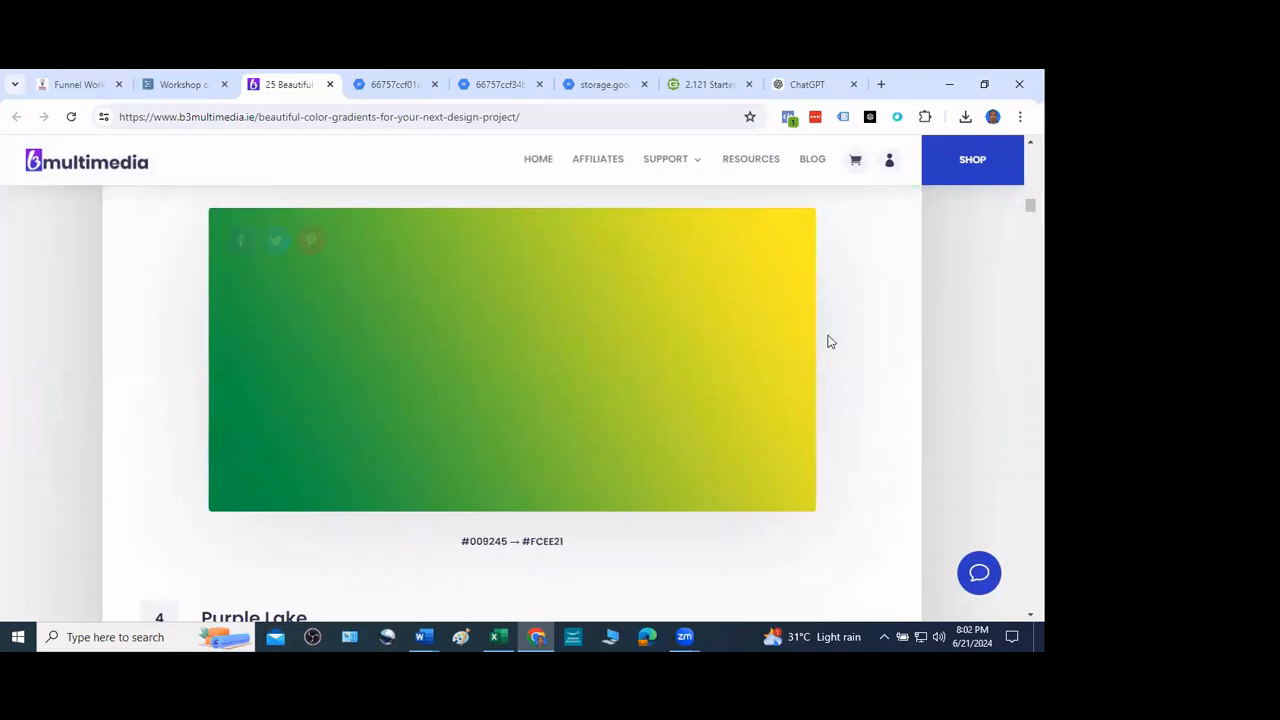
Examine the Purple Lake gradient and its two hex colour codes, #662D8C and #ED1E79
scroll(828, 342, "down", 5)
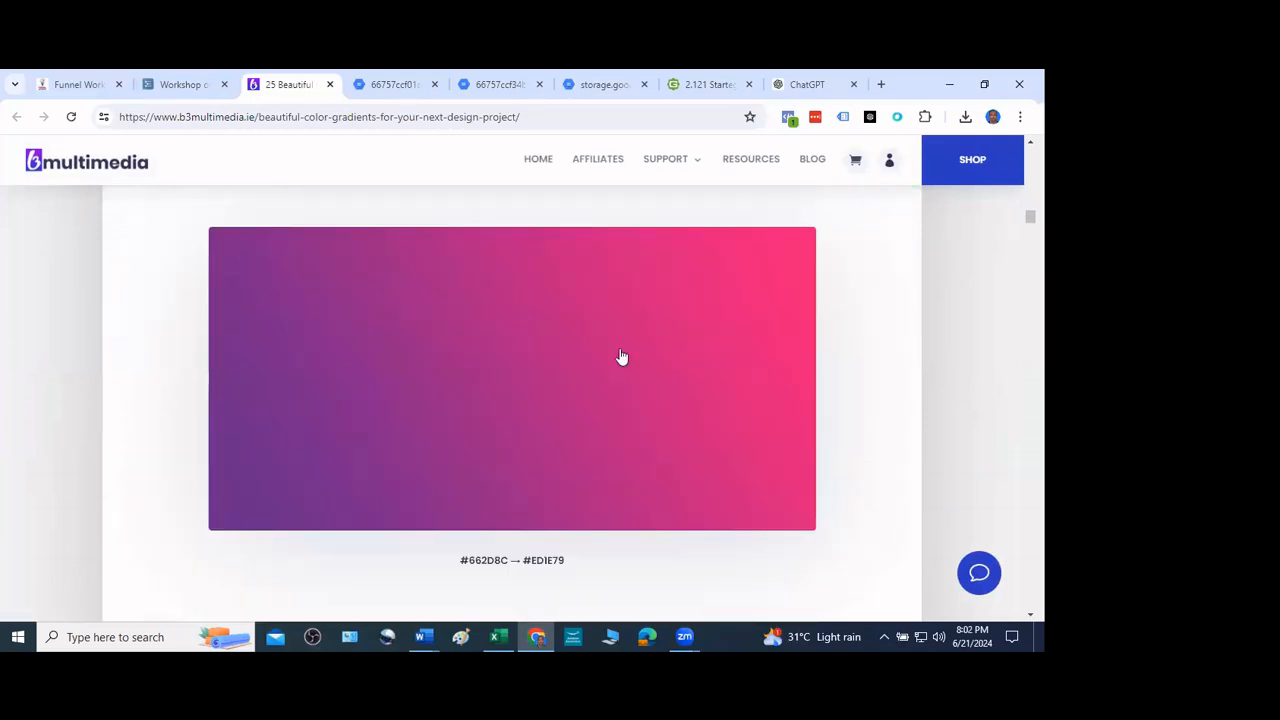
scroll(558, 371, "down", 1)
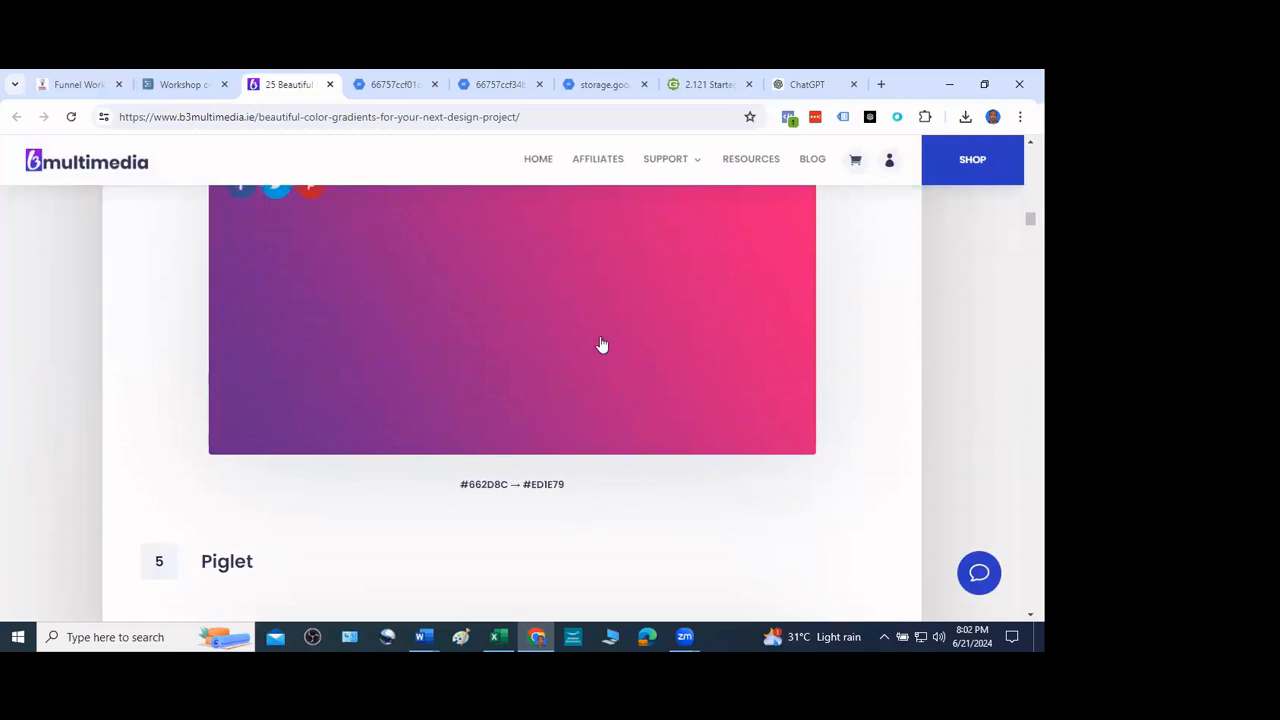
scroll(691, 383, "up", 1)
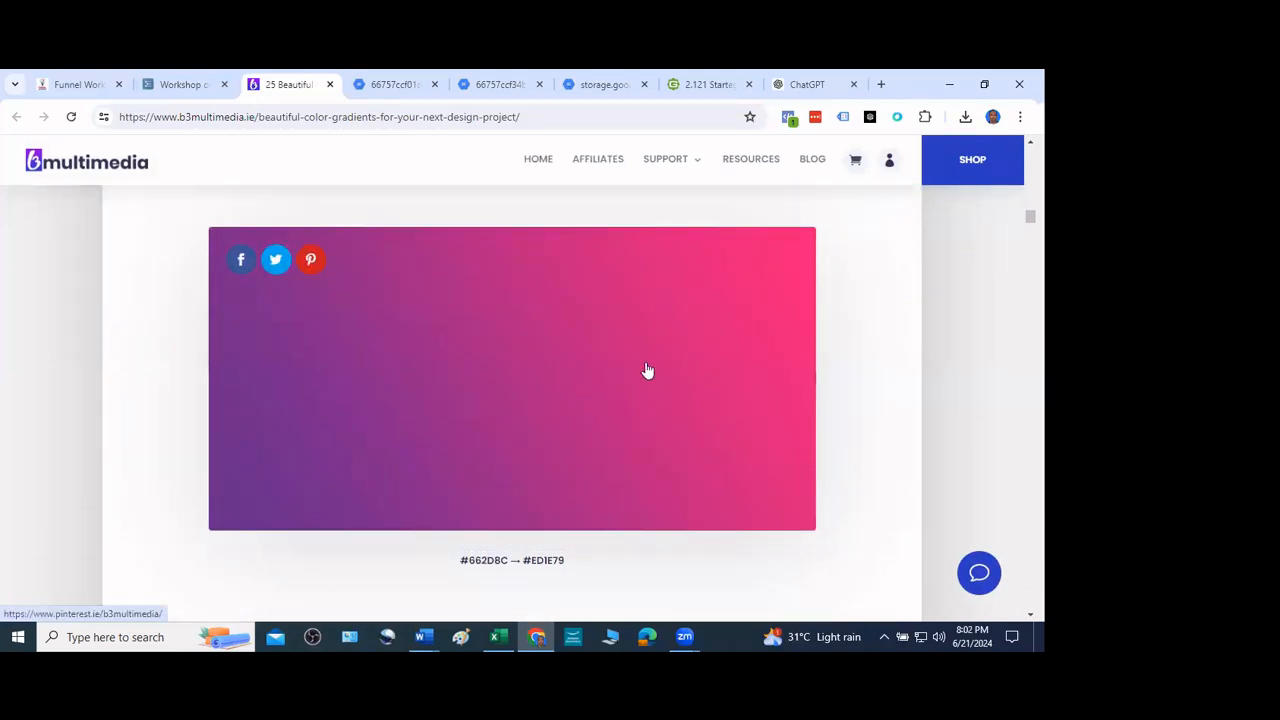
scroll(730, 368, "down", 1)
scroll(735, 367, "up", 1)
scroll(711, 419, "down", 2)
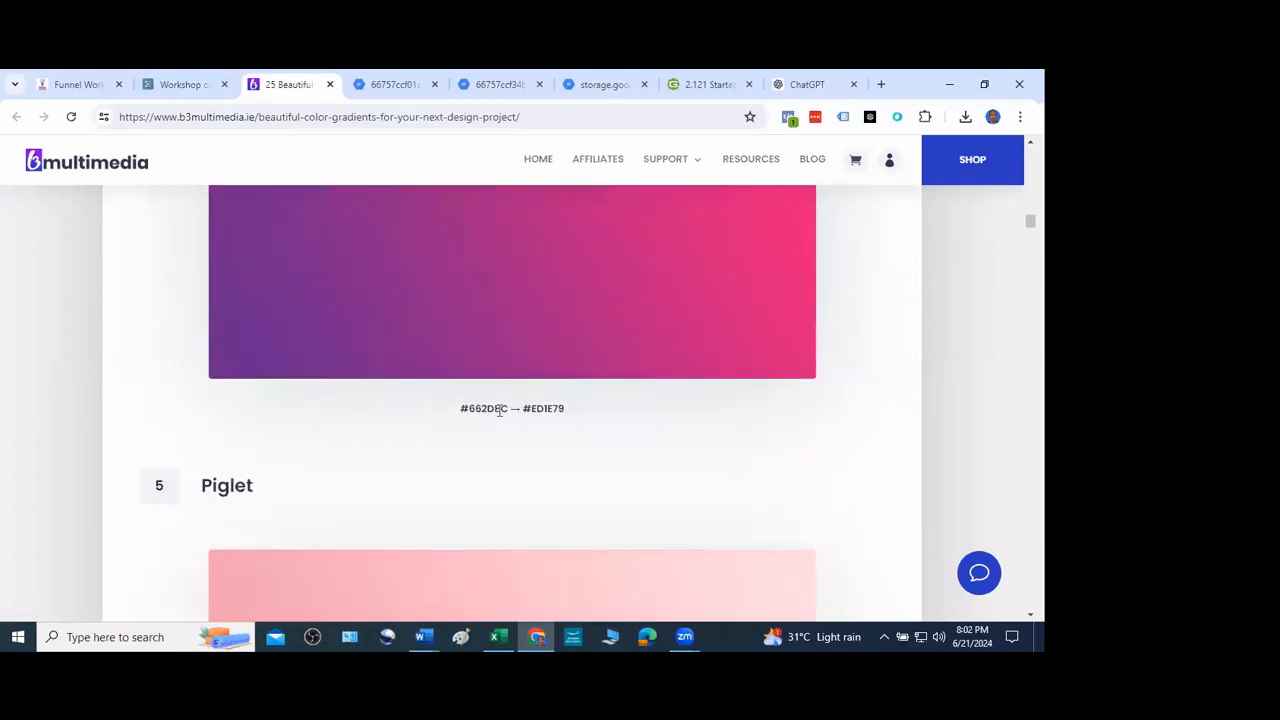
scroll(769, 341, "up", 2)
scroll(523, 497, "down", 1)
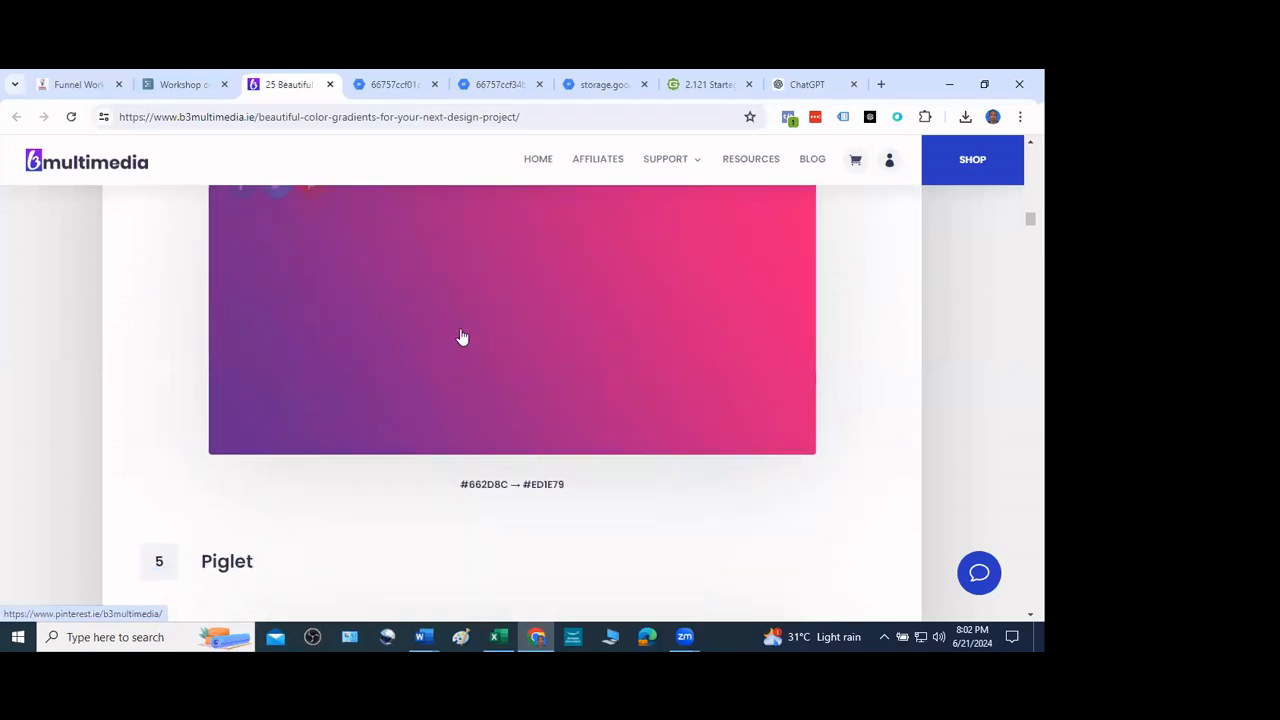
scroll(787, 284, "up", 1)
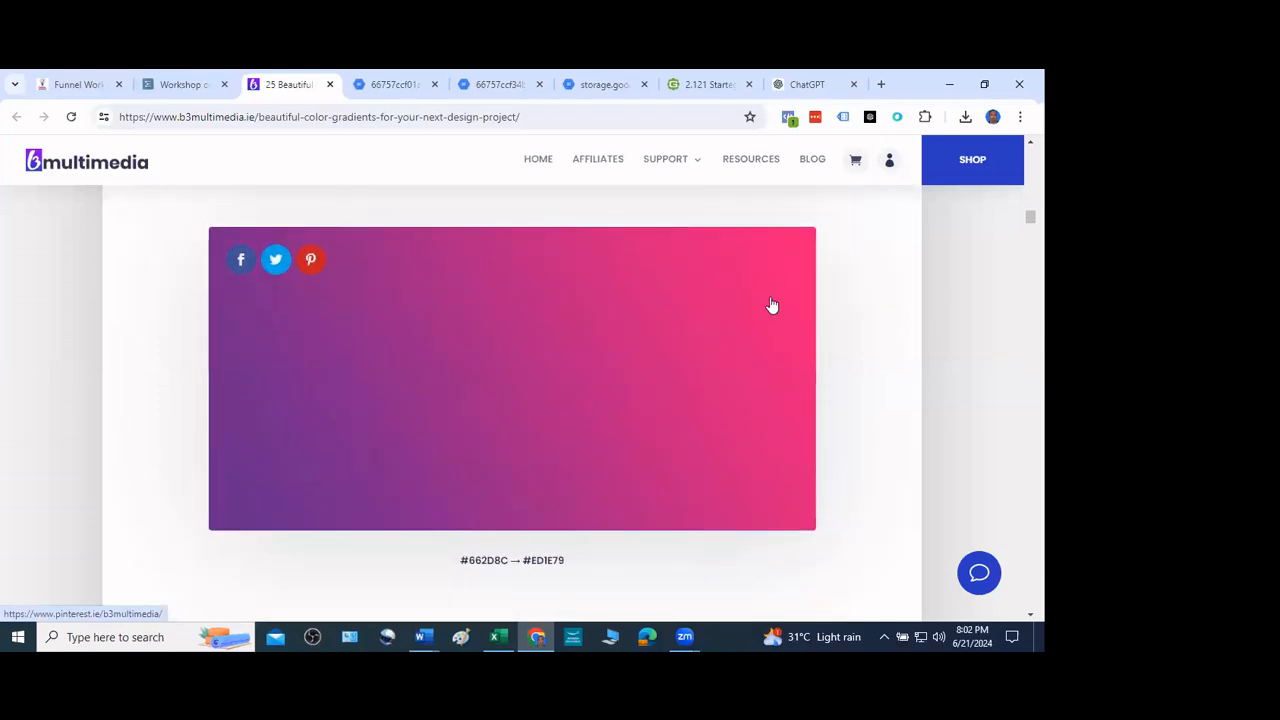
scroll(668, 397, "down", 1)
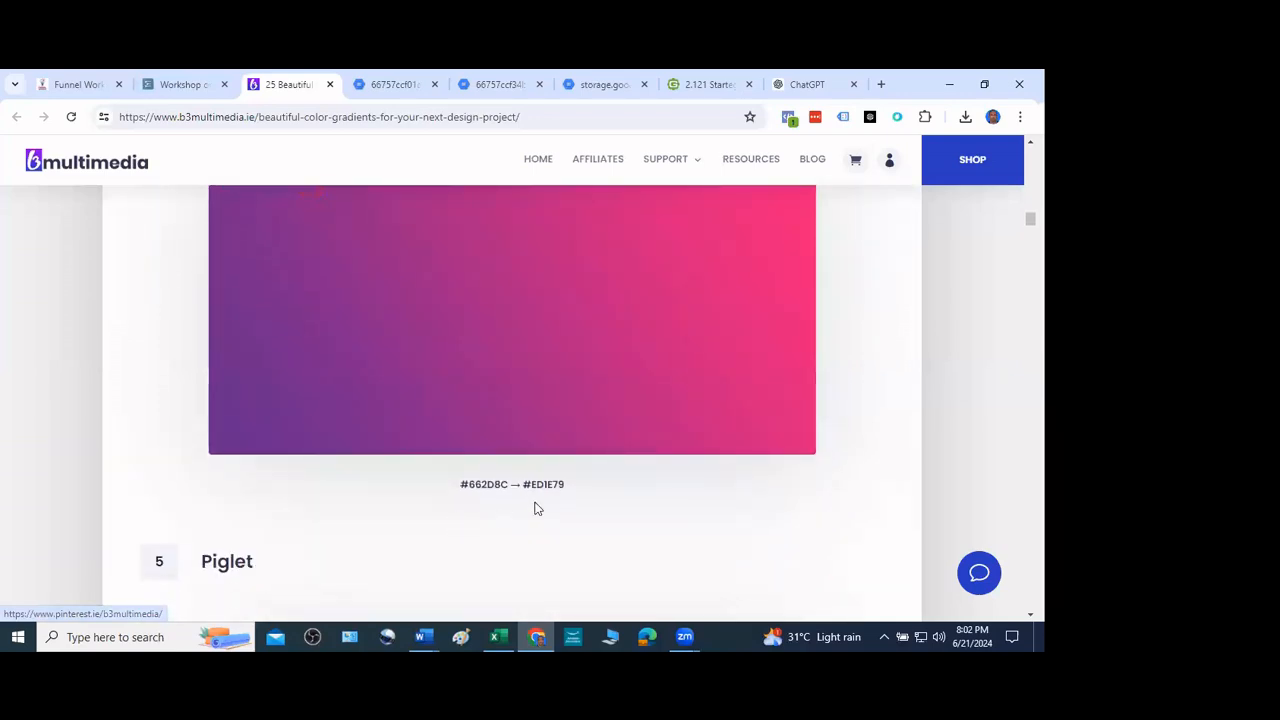
scroll(630, 425, "up", 1)
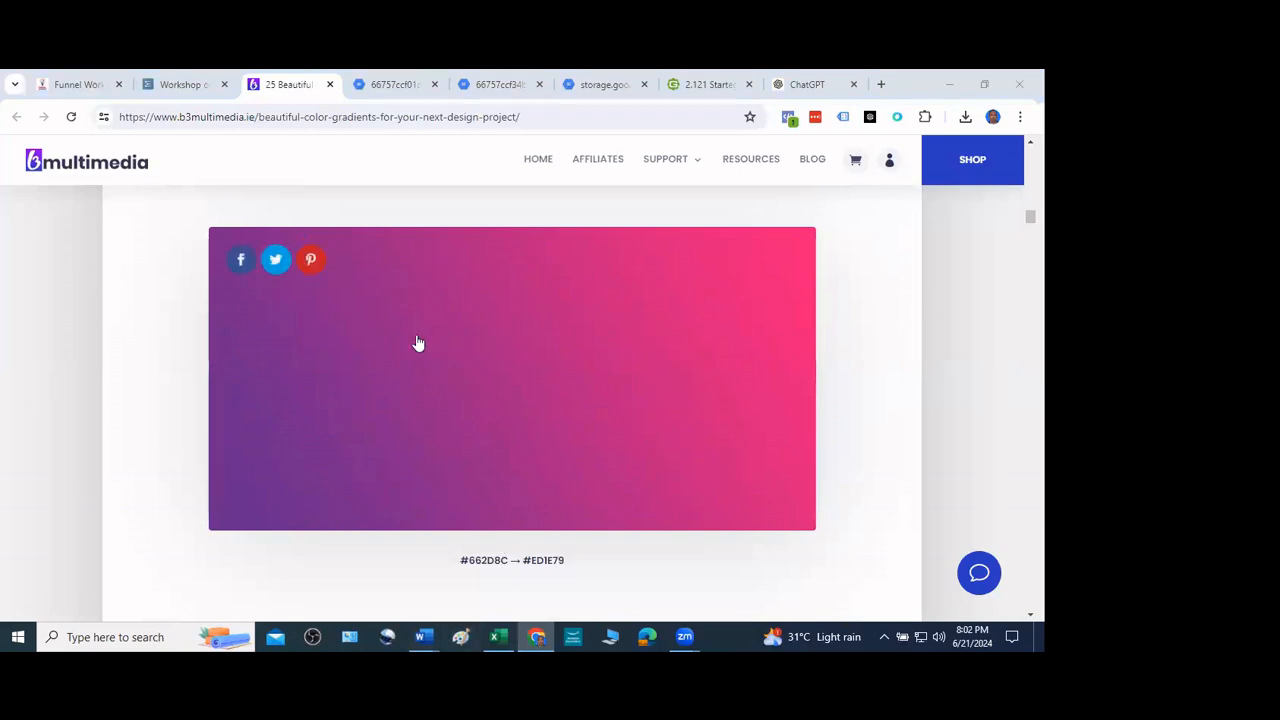
Switch to Paint and paste the captured screenshot of the purple-pink gradient onto the blank canvas
key("alt+Tab")
left_click(21, 95)
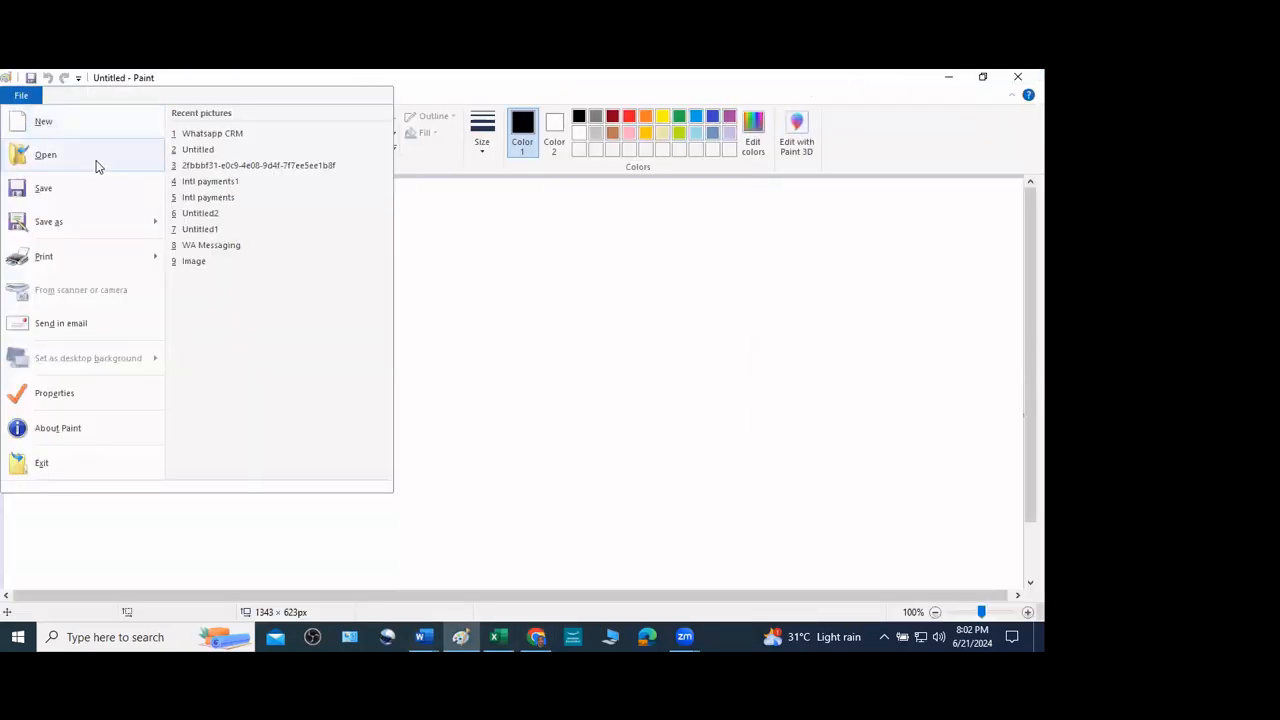
left_click(514, 278)
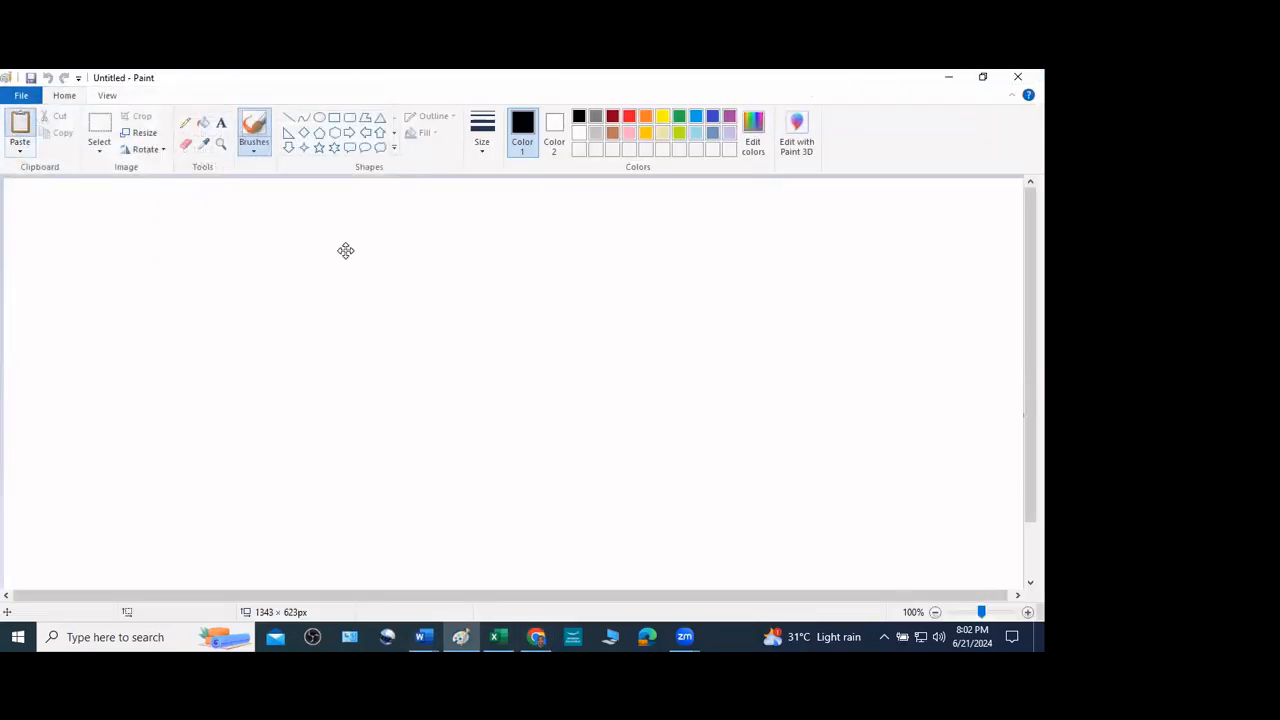
key("ctrl+v")
scroll(569, 217, "down", 3)
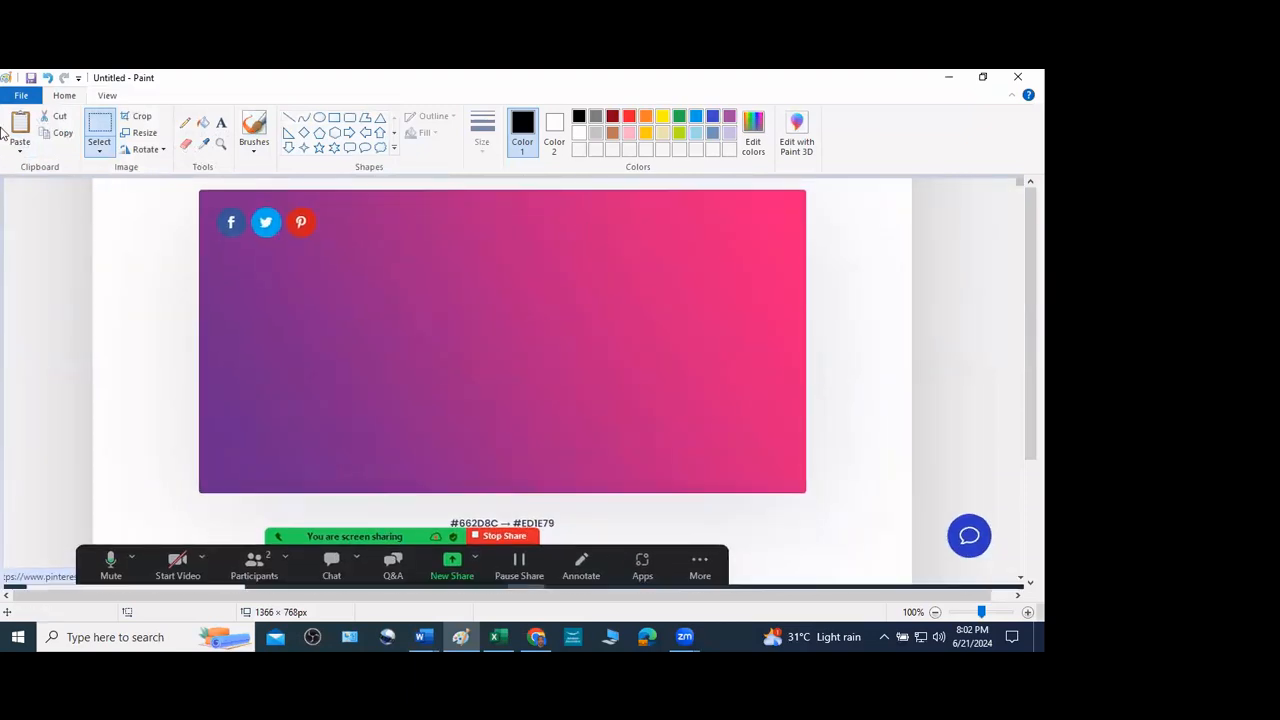
Save the pasted gradient screenshot to the Desktop as a PNG named Untitled, dismiss the security alert, and return to the browser
left_click(21, 95)
left_click(120, 221)
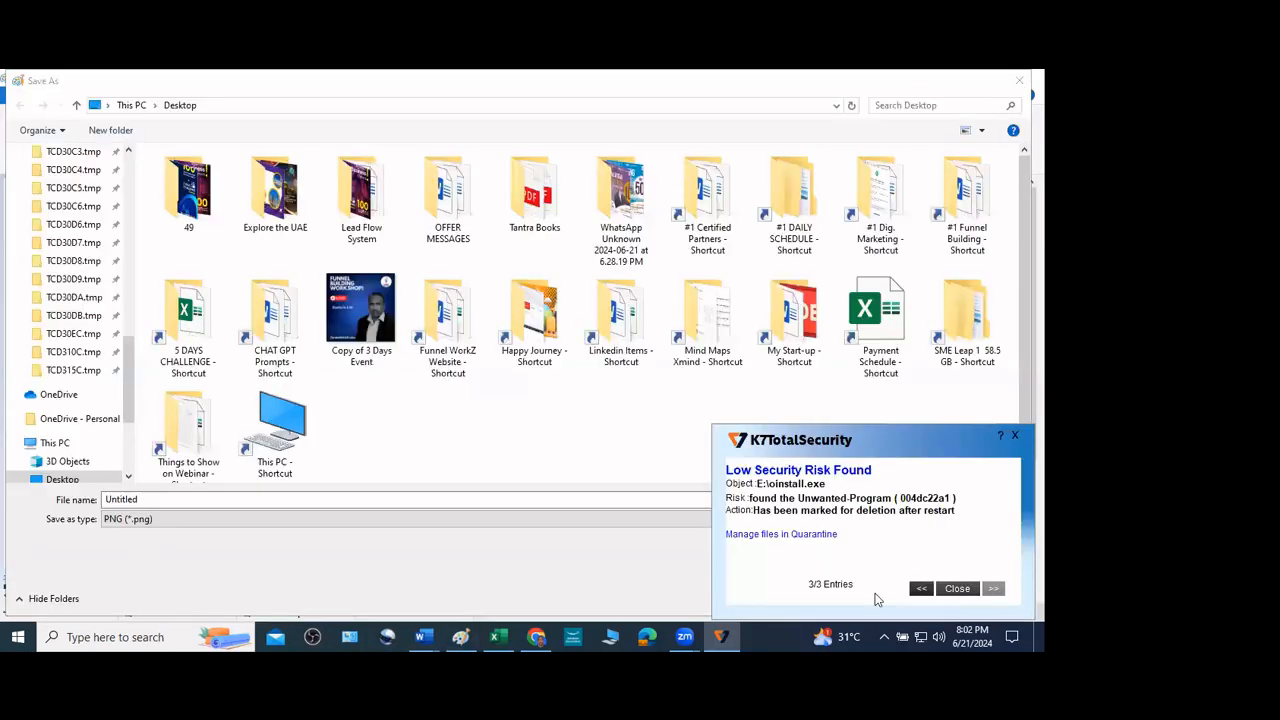
left_click(951, 593)
left_click(920, 595)
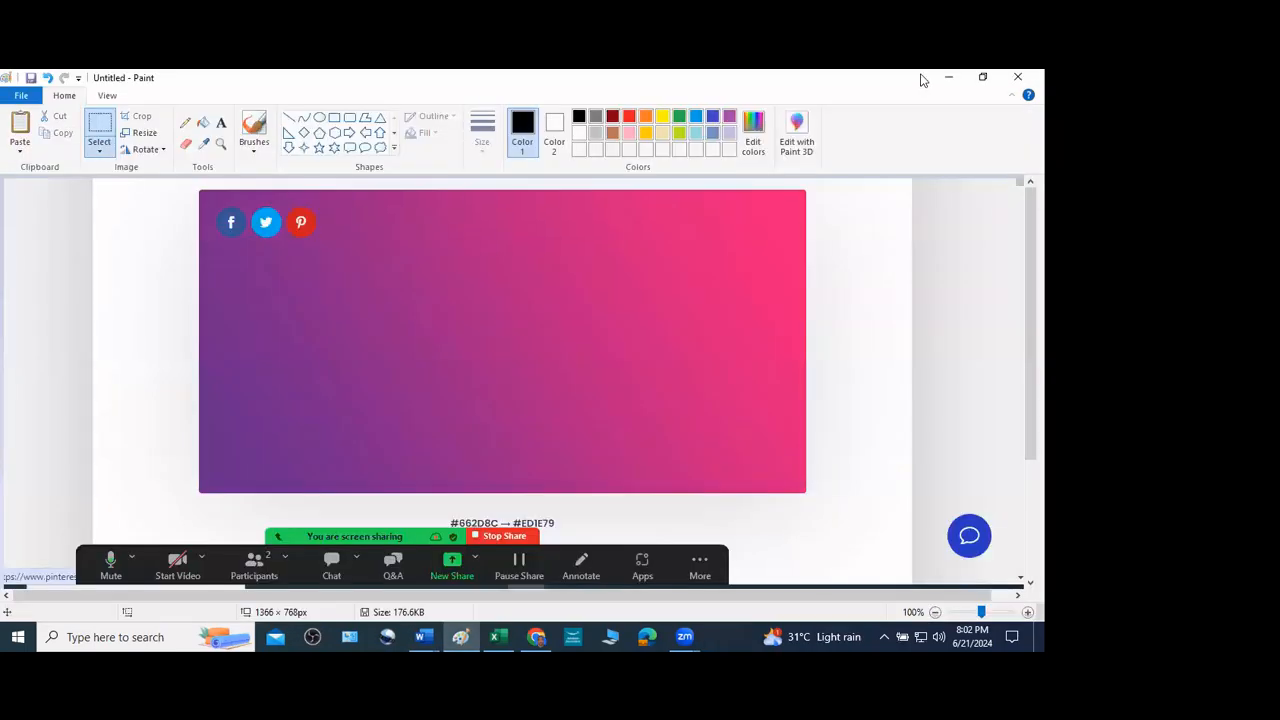
left_click(948, 81)
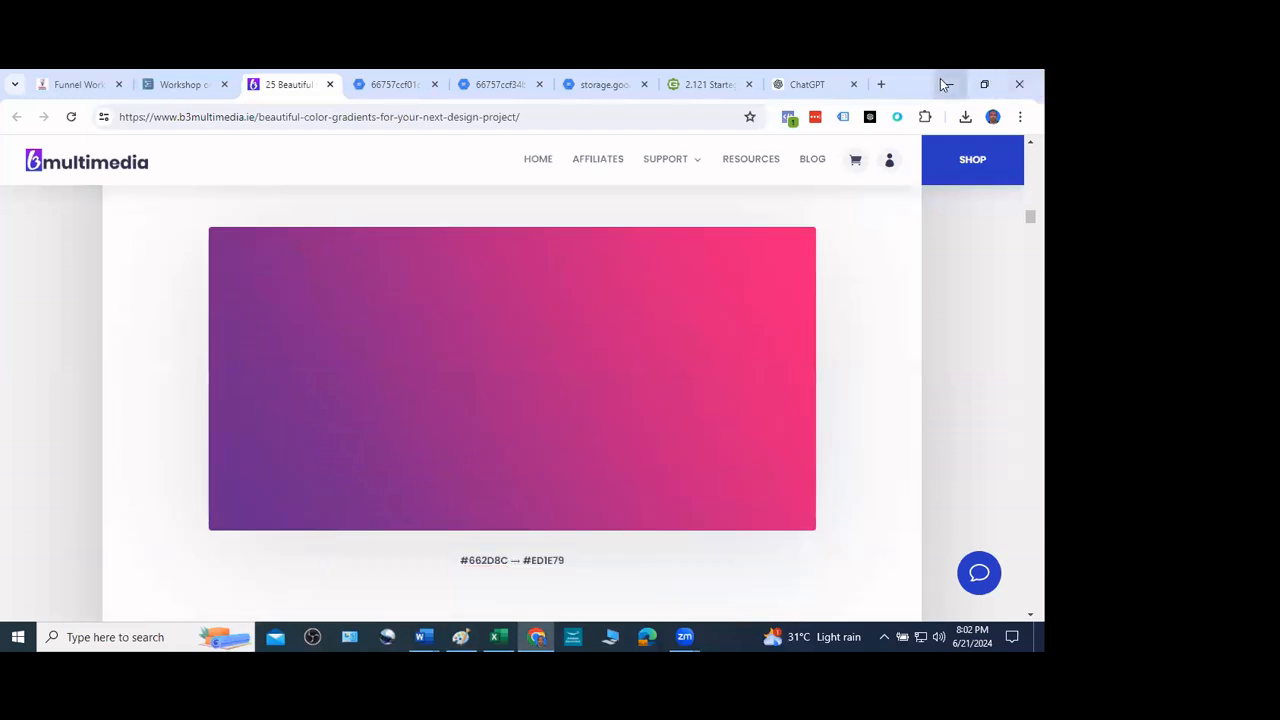
Open Canva in a new browser tab and create a blank square Instagram post design
left_click(881, 84)
type("can")
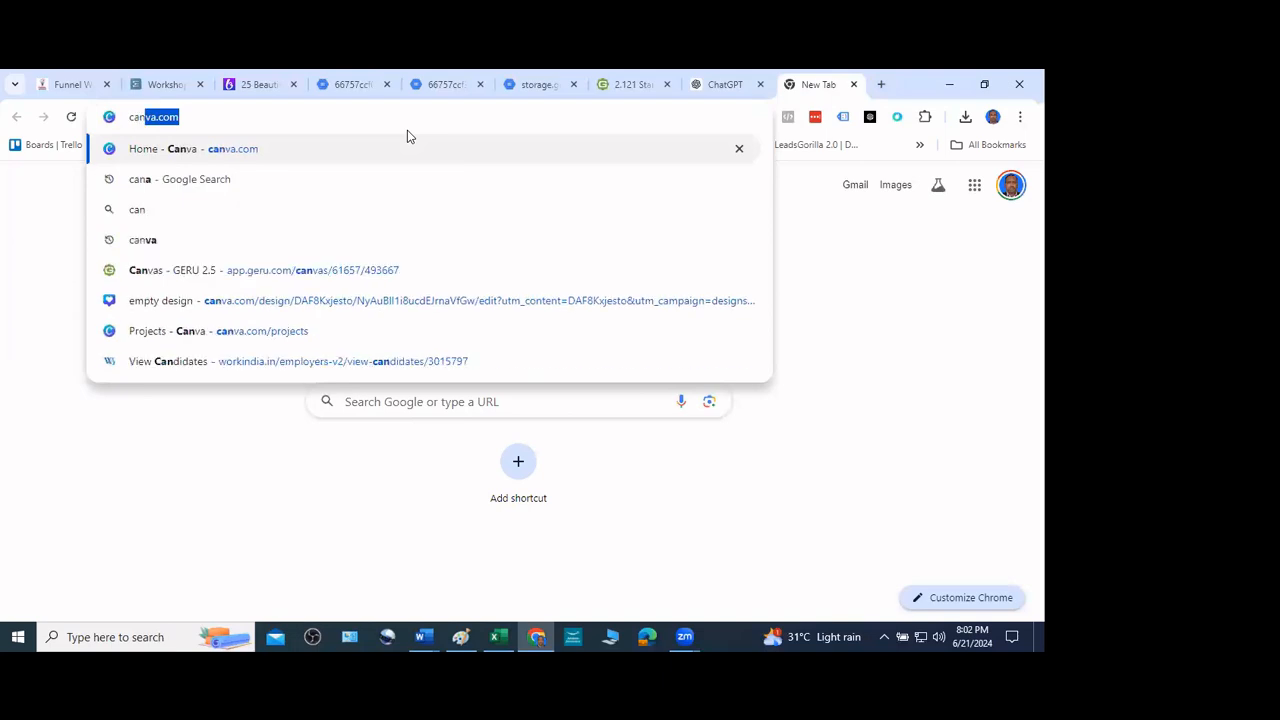
key("Return")
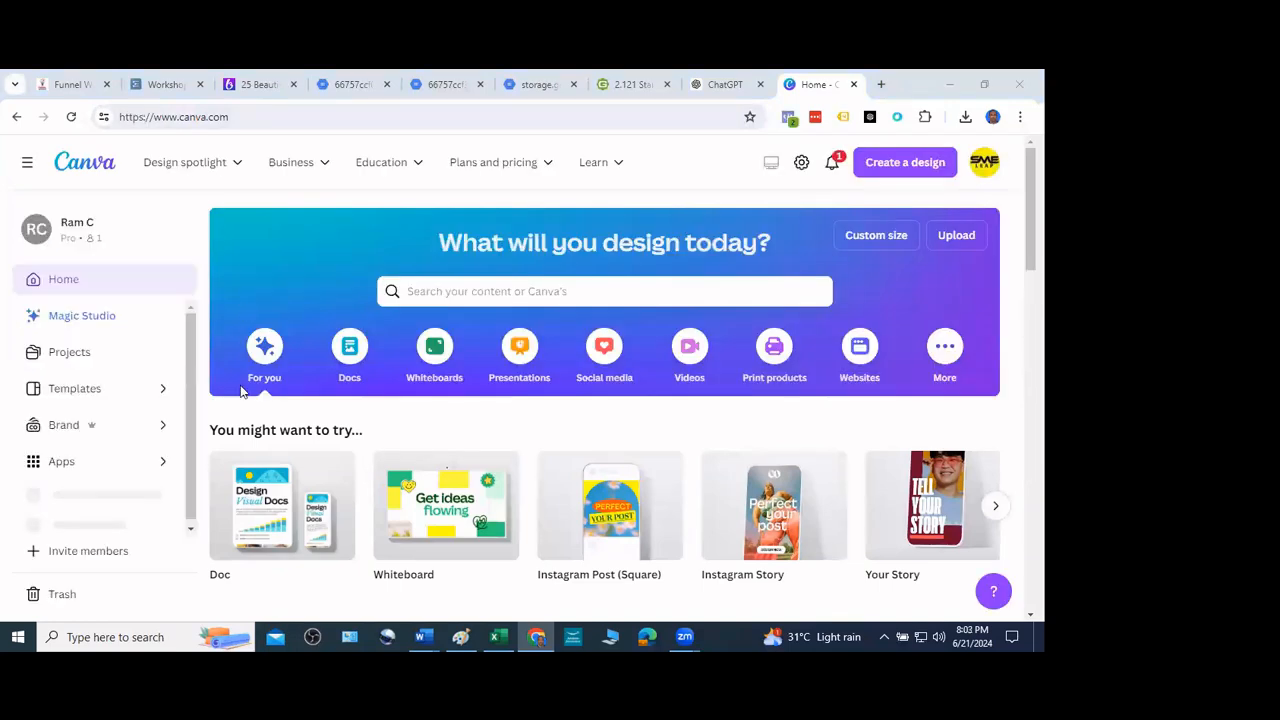
left_click(82, 352)
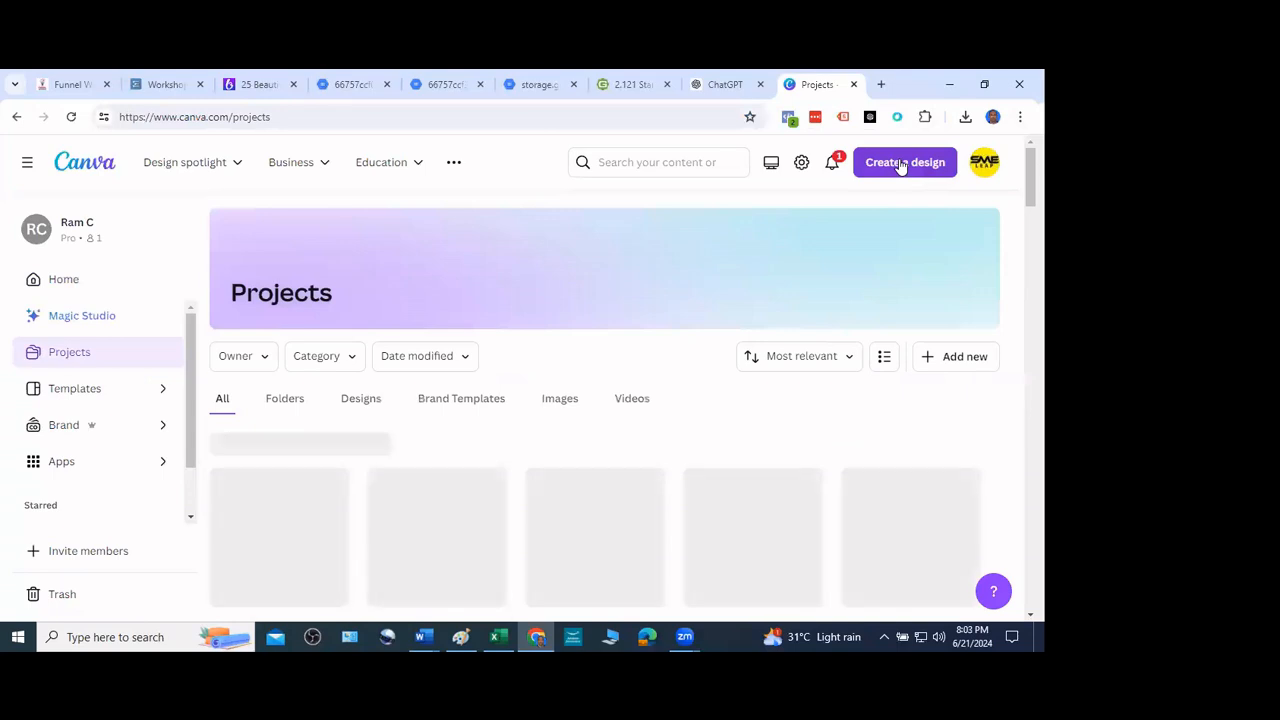
left_click(901, 165)
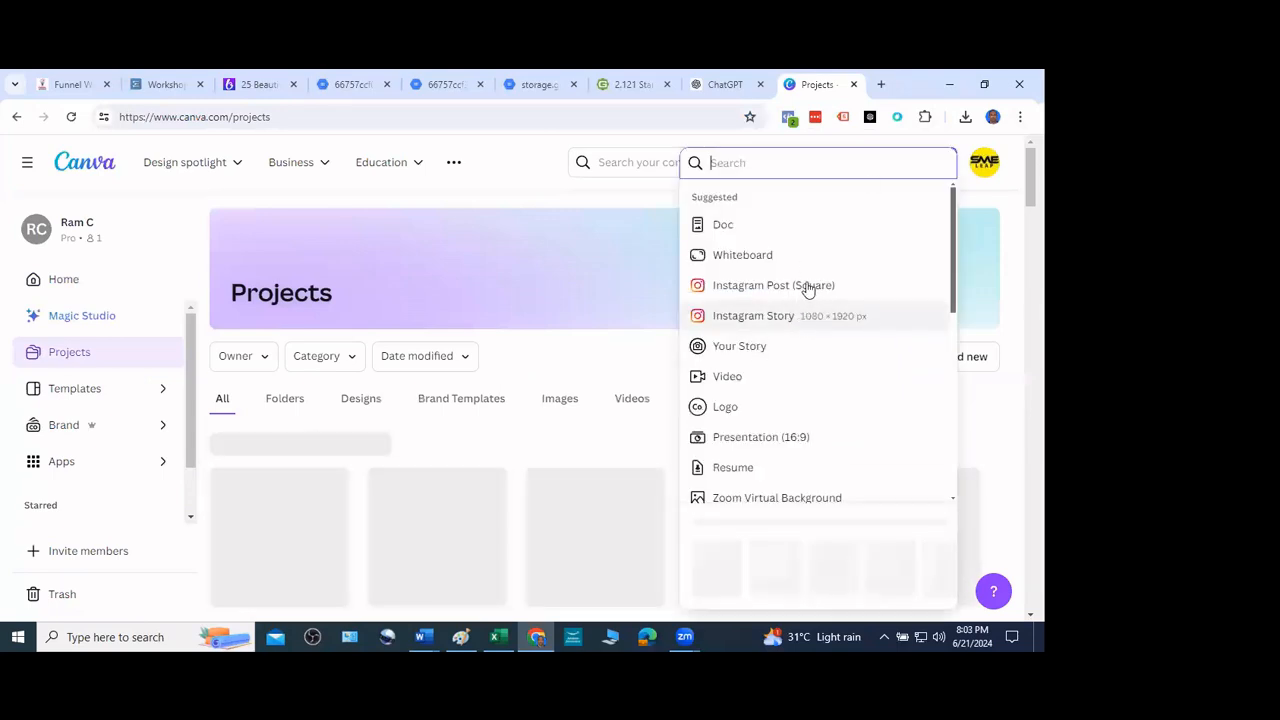
left_click(895, 281)
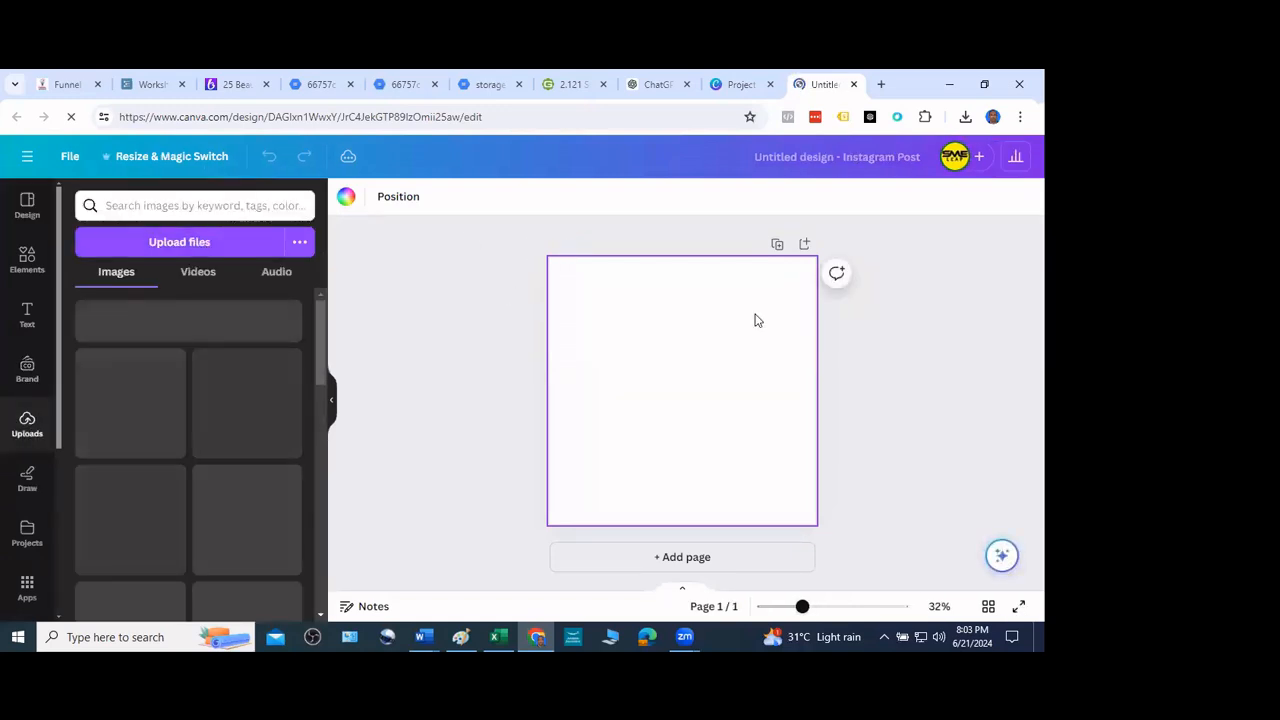
Upload the Untitled gradient screenshot from the Desktop to the design's image uploads, dismissing the security alert
left_click(170, 248)
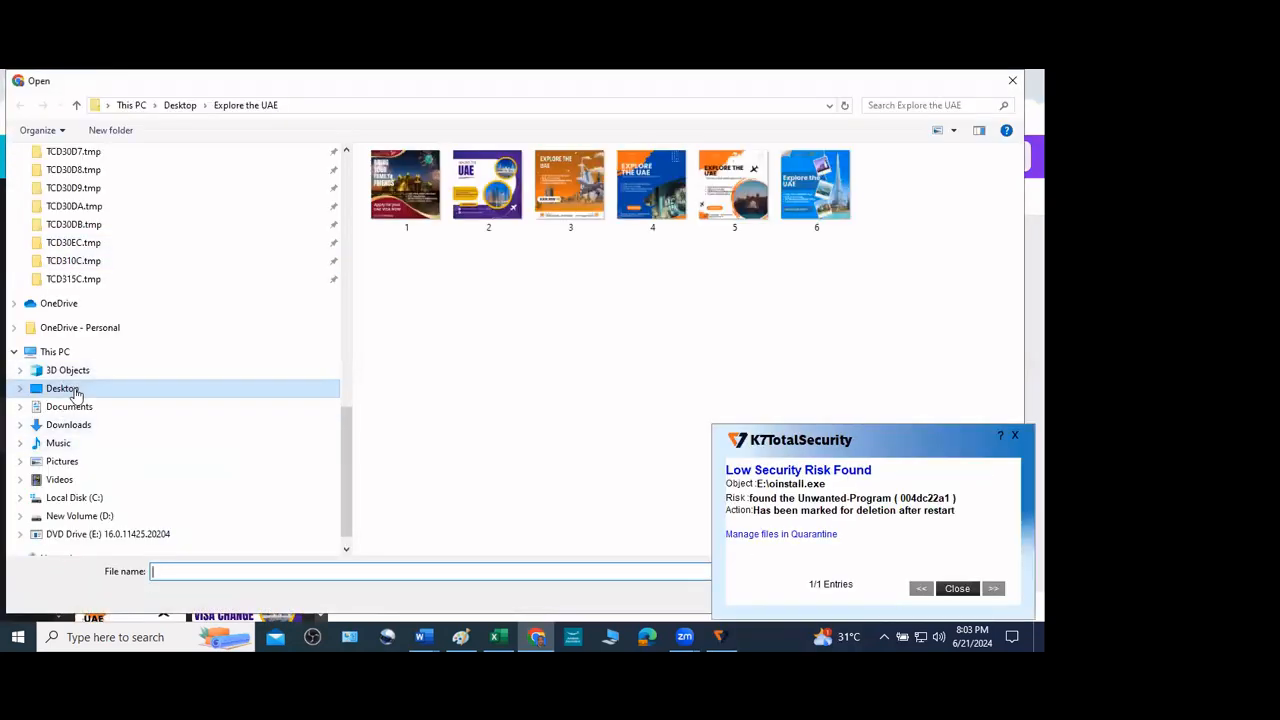
left_click(78, 391)
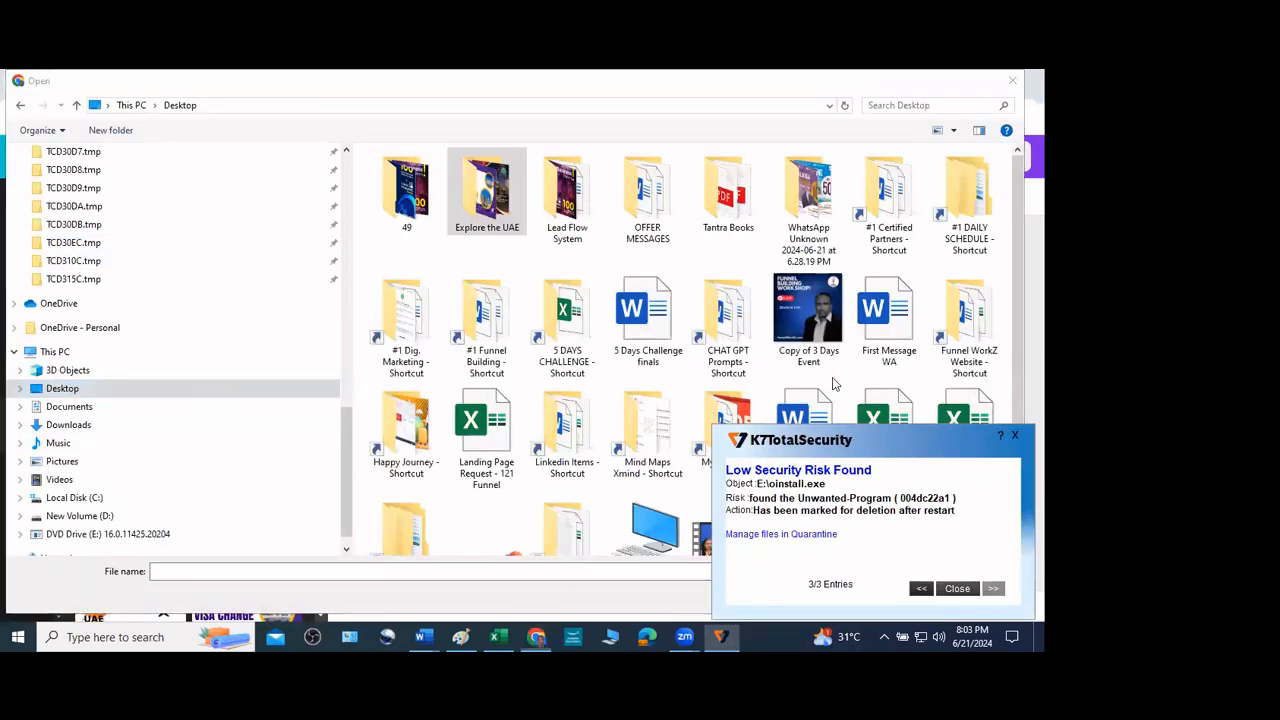
left_click(957, 588)
scroll(893, 428, "down", 1)
left_click(893, 428)
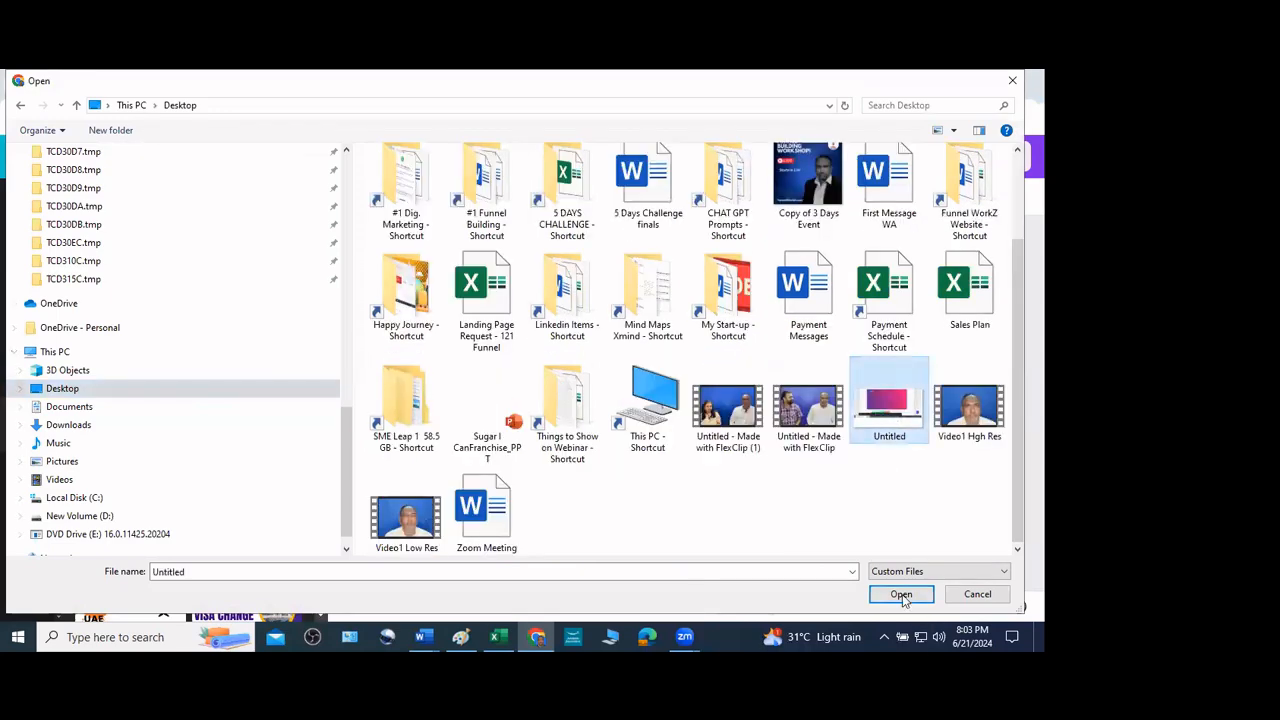
left_click(901, 594)
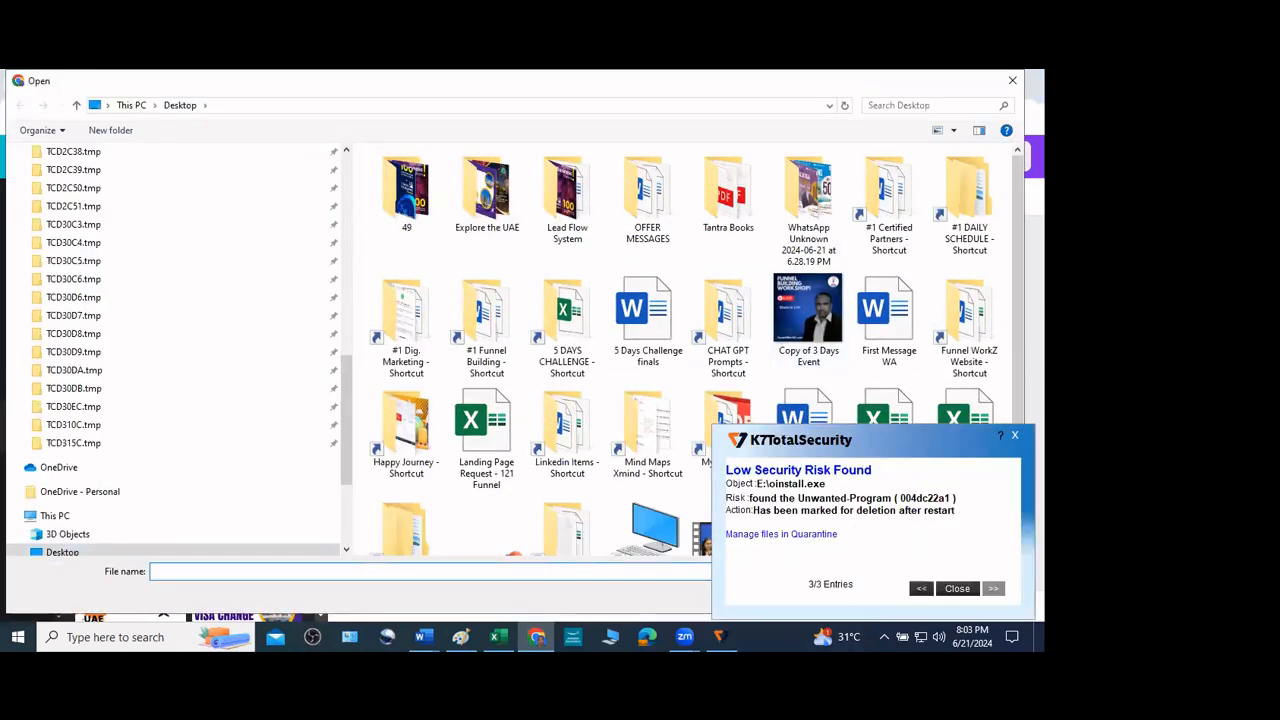
left_click(889, 535)
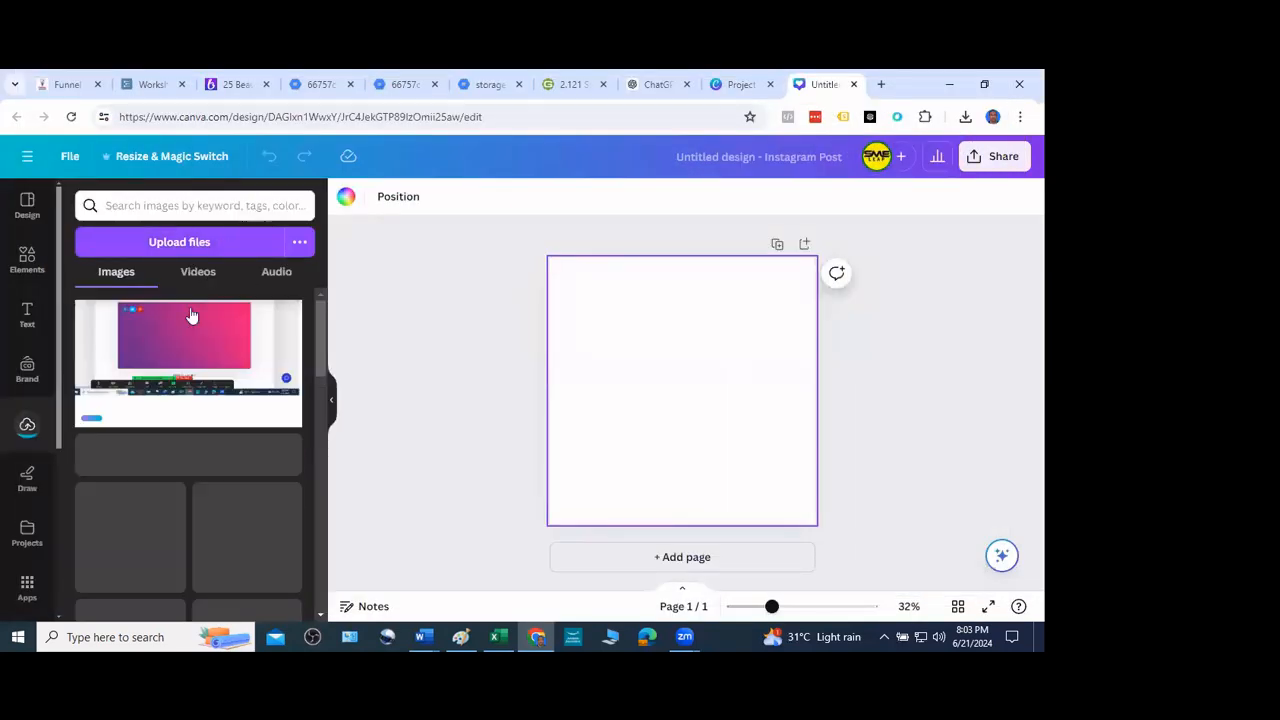
Place the uploaded gradient screenshot in the upper part of the page and enlarge it to nearly the page width
left_click_drag(191, 315, 693, 325)
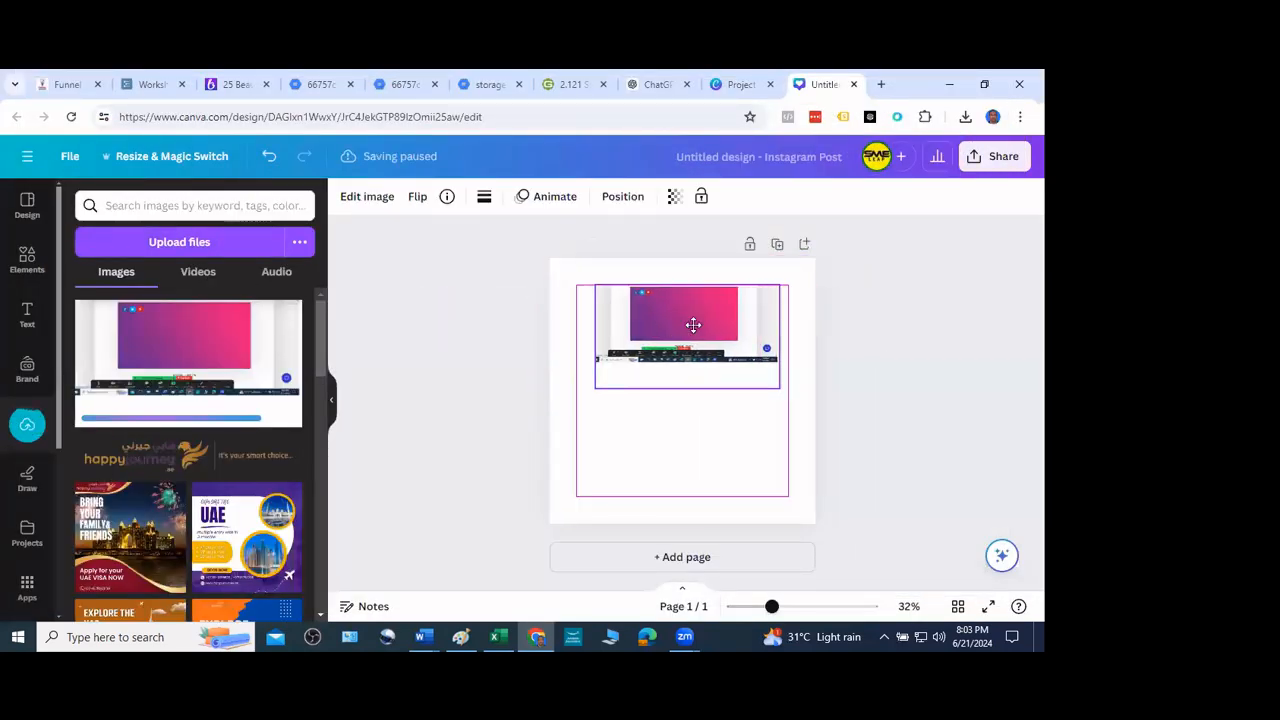
left_click_drag(778, 386, 700, 347)
left_click(686, 487)
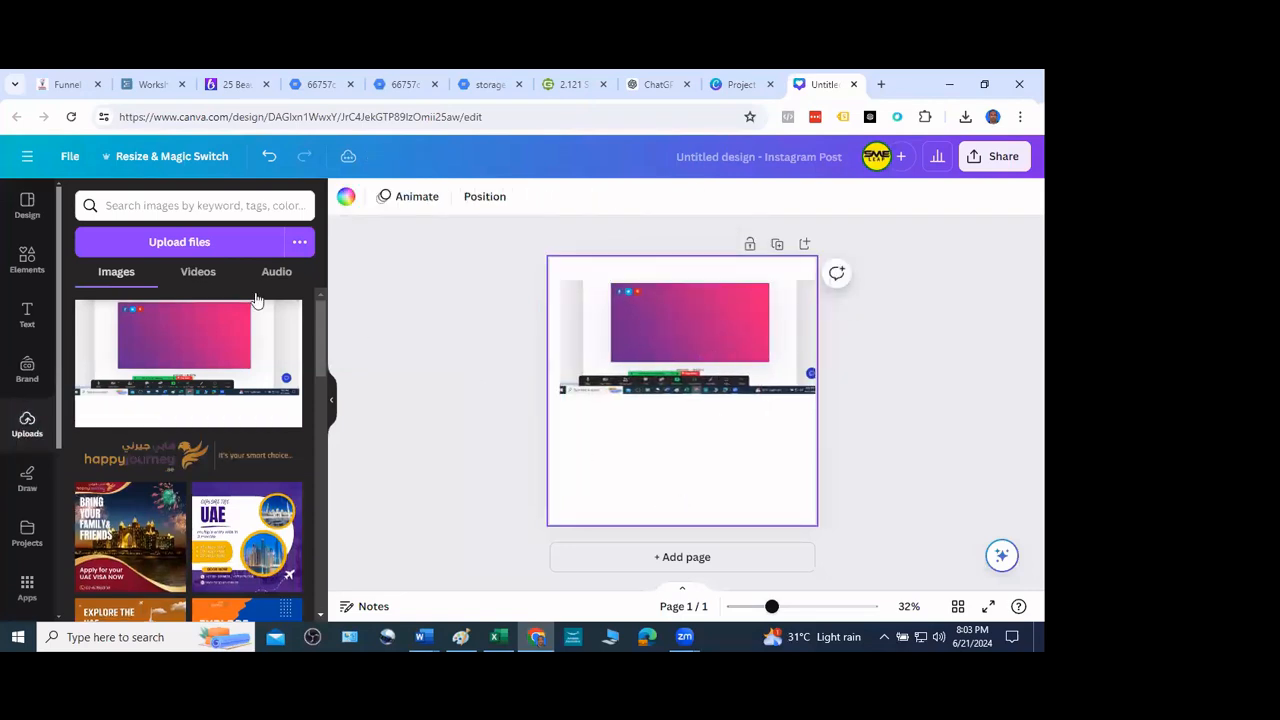
Fill the page background with the pink photo colour from the gradient screenshot and open its hex code in the colour picker
left_click(347, 196)
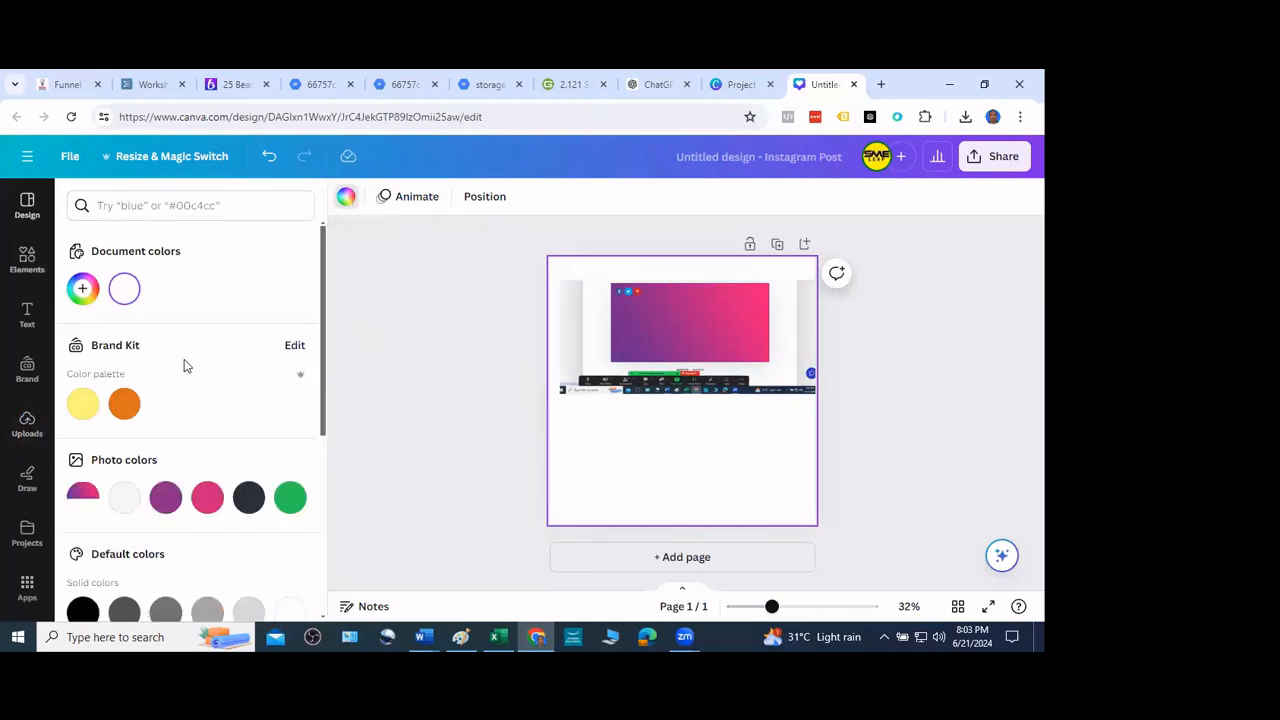
scroll(267, 430, "down", 1)
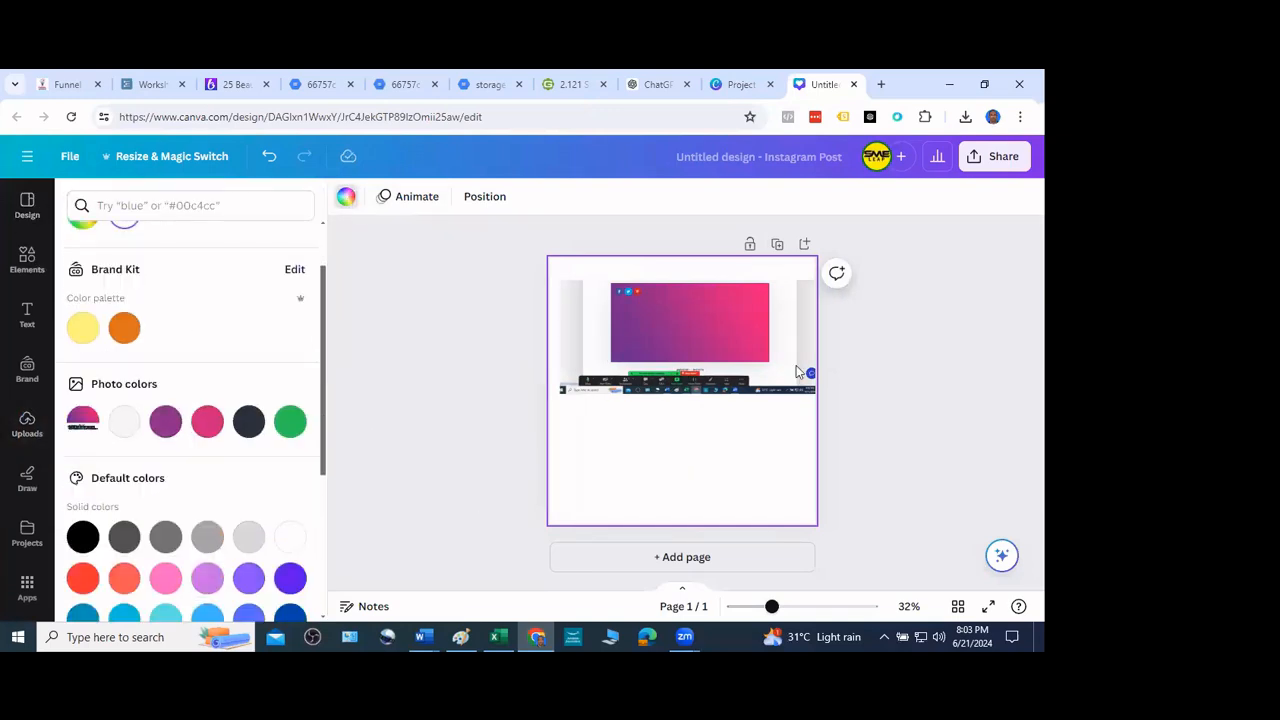
left_click(206, 424)
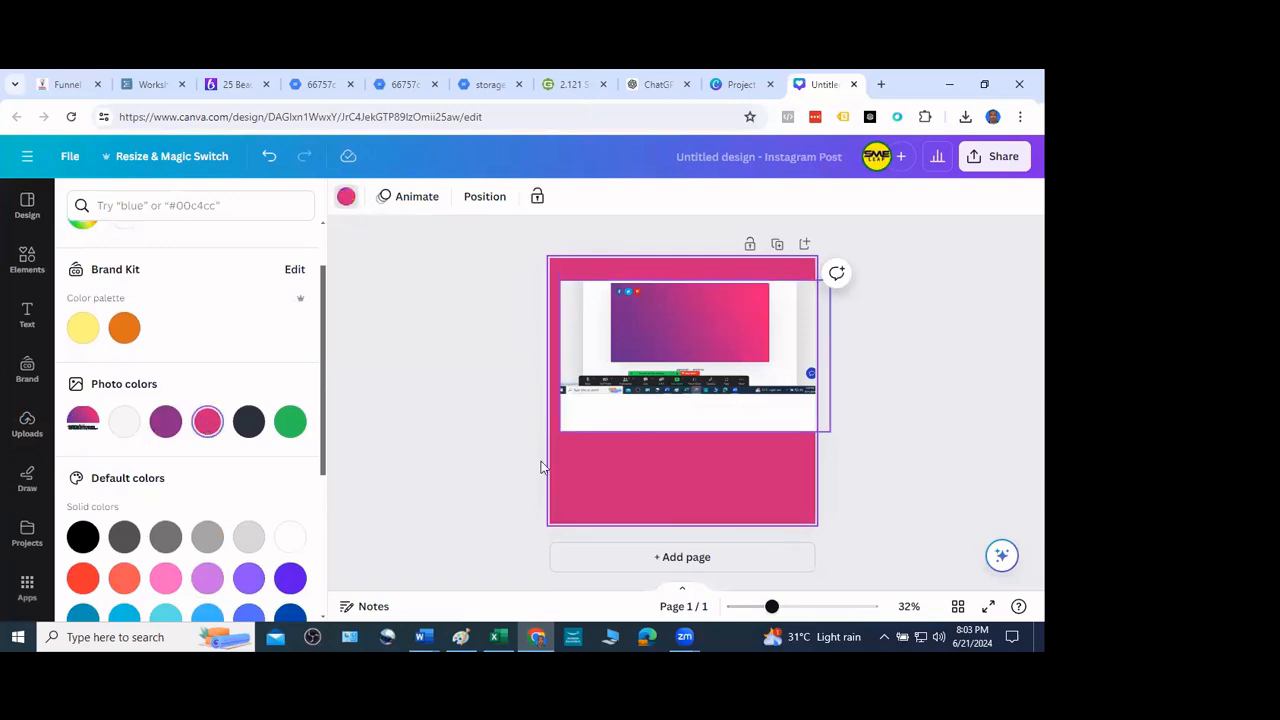
left_click(160, 422)
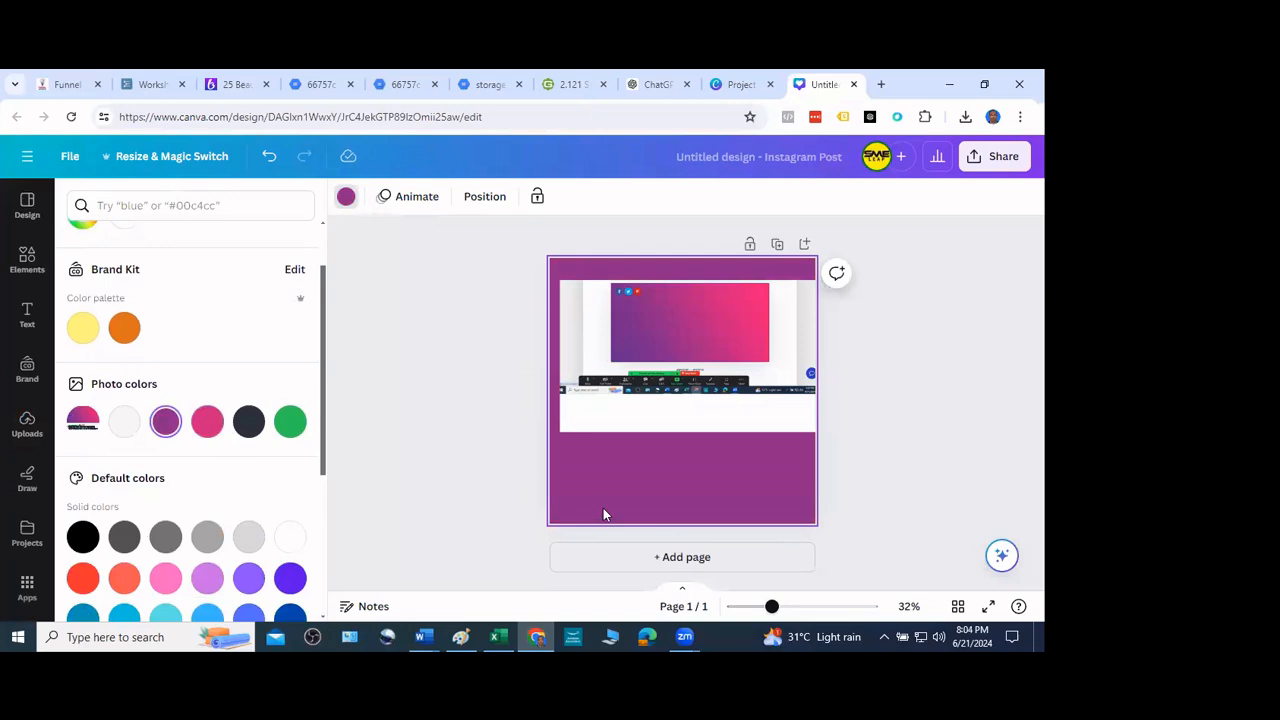
left_click(207, 424)
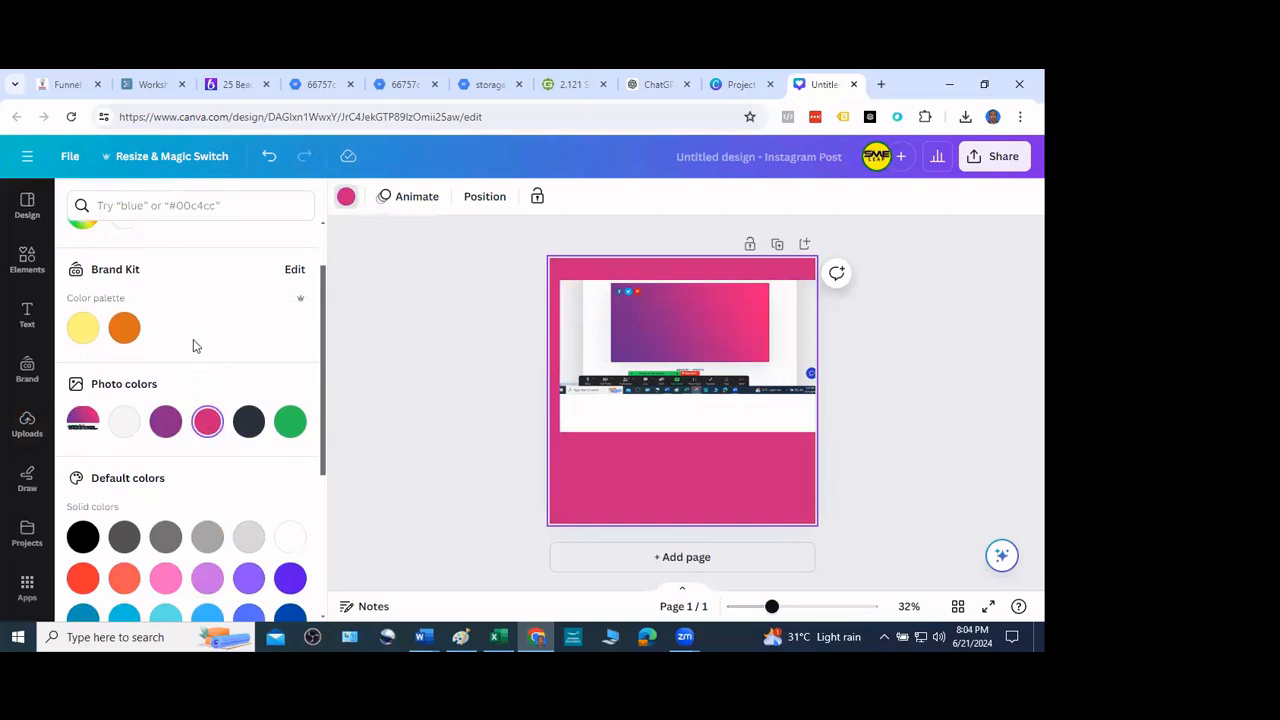
scroll(101, 259, "up", 1)
left_click(86, 291)
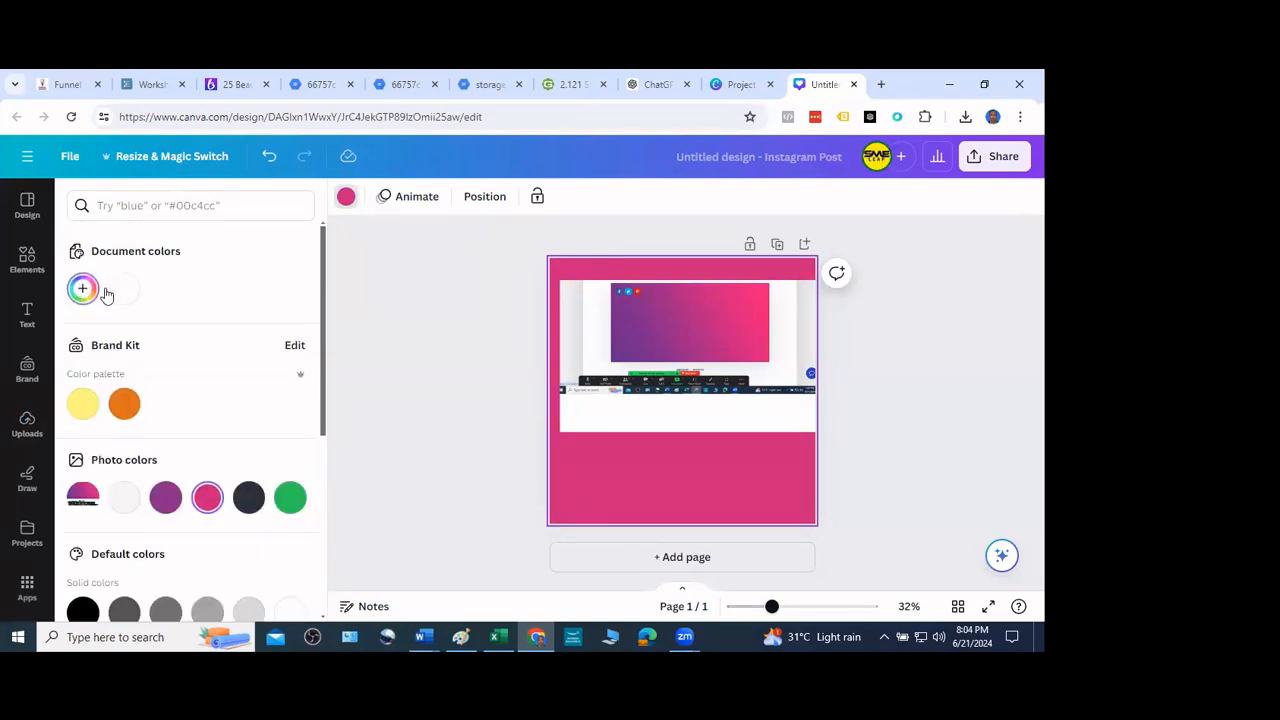
left_click_drag(199, 480, 93, 468)
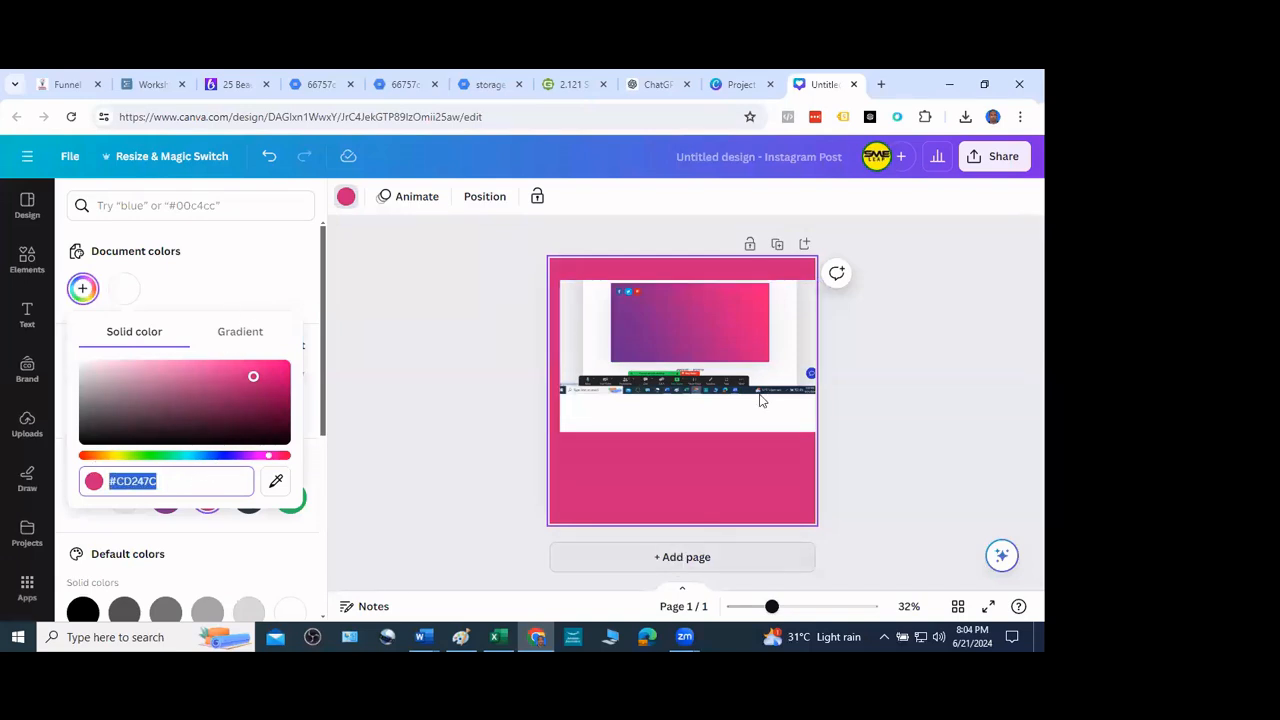
Duplicate the page, fill the copy's background with the purple photo colour and open its hex code
left_click(777, 243)
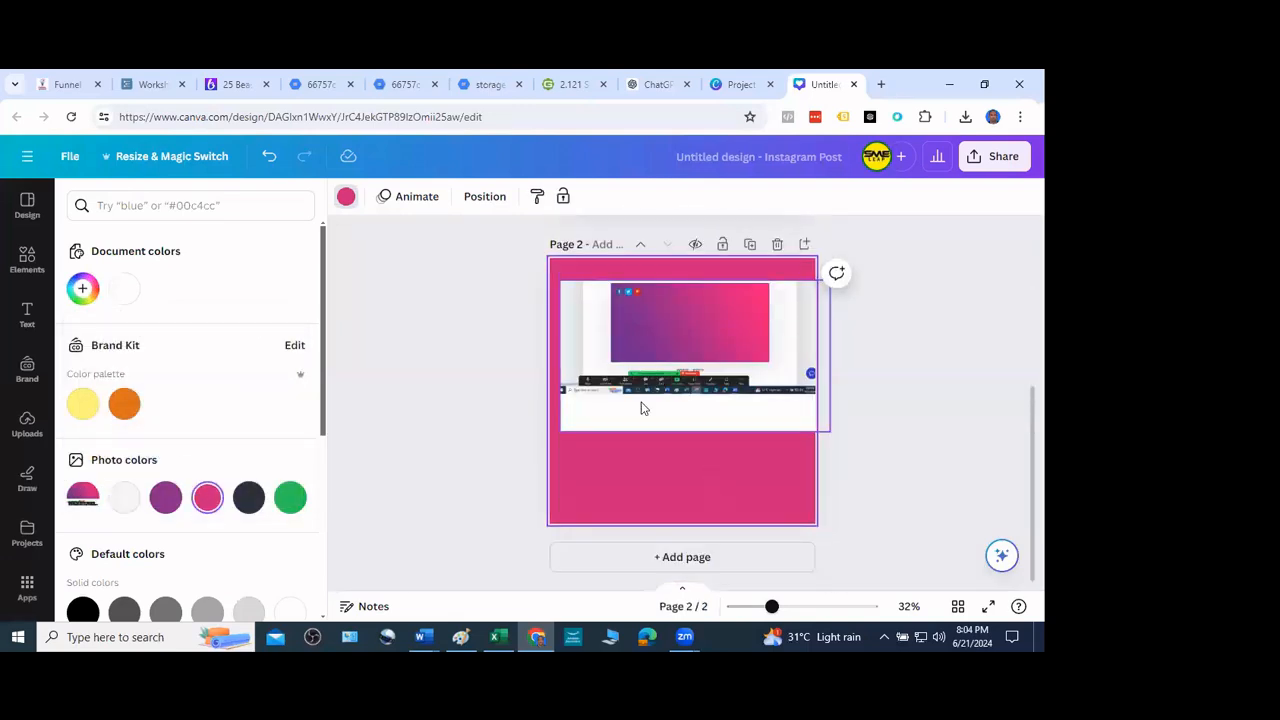
left_click(165, 497)
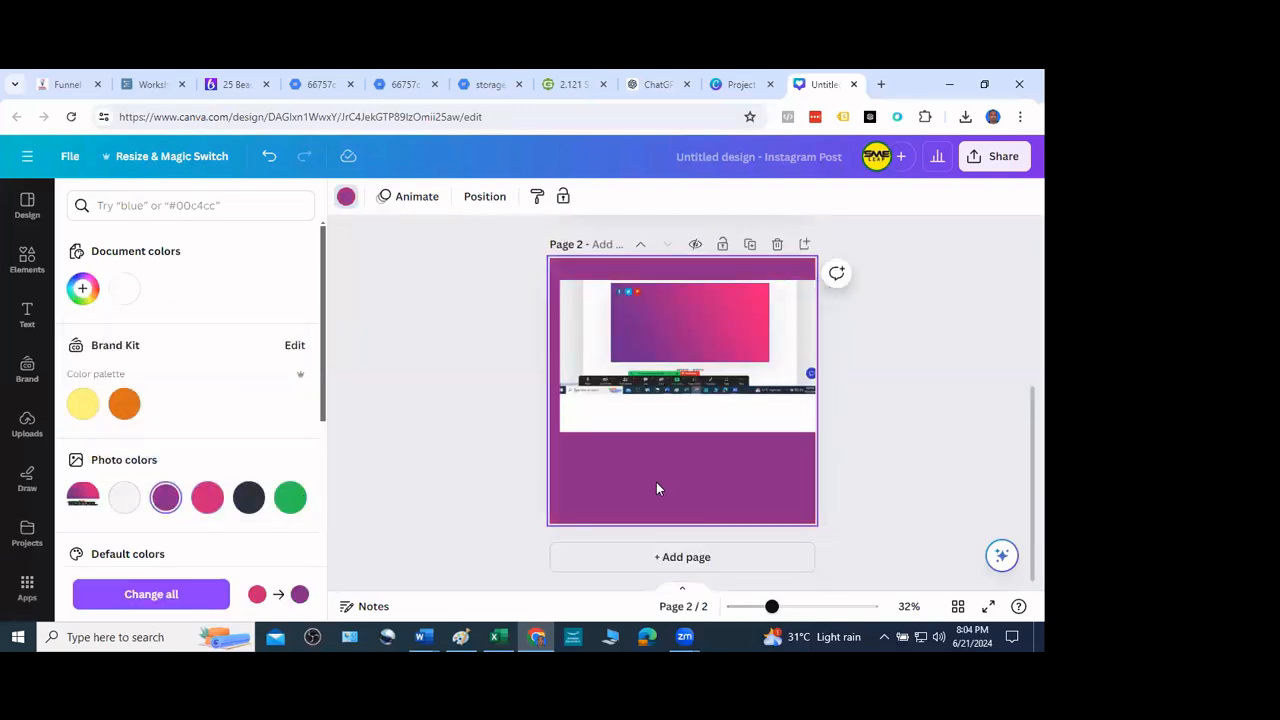
left_click(82, 288)
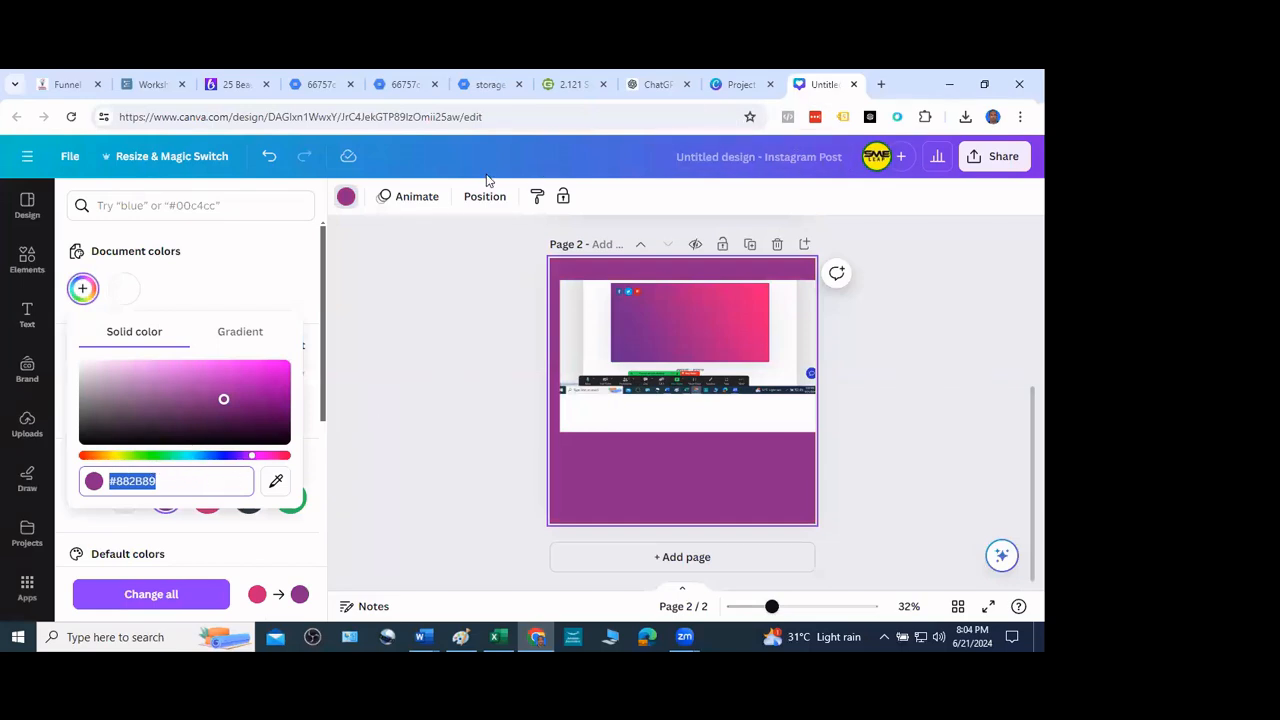
Open the cssgradient.io gradient generator in a new browser tab and dismiss the advertisement covering the editor
left_click(880, 84)
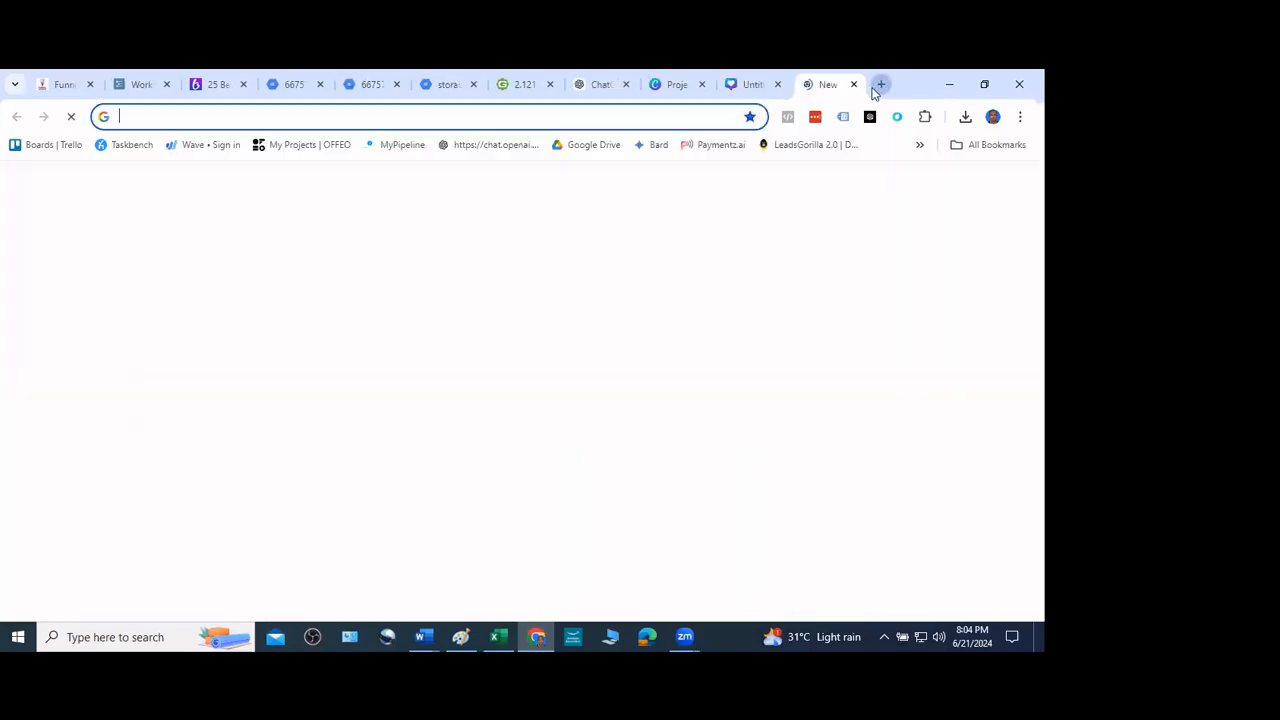
left_click(397, 116)
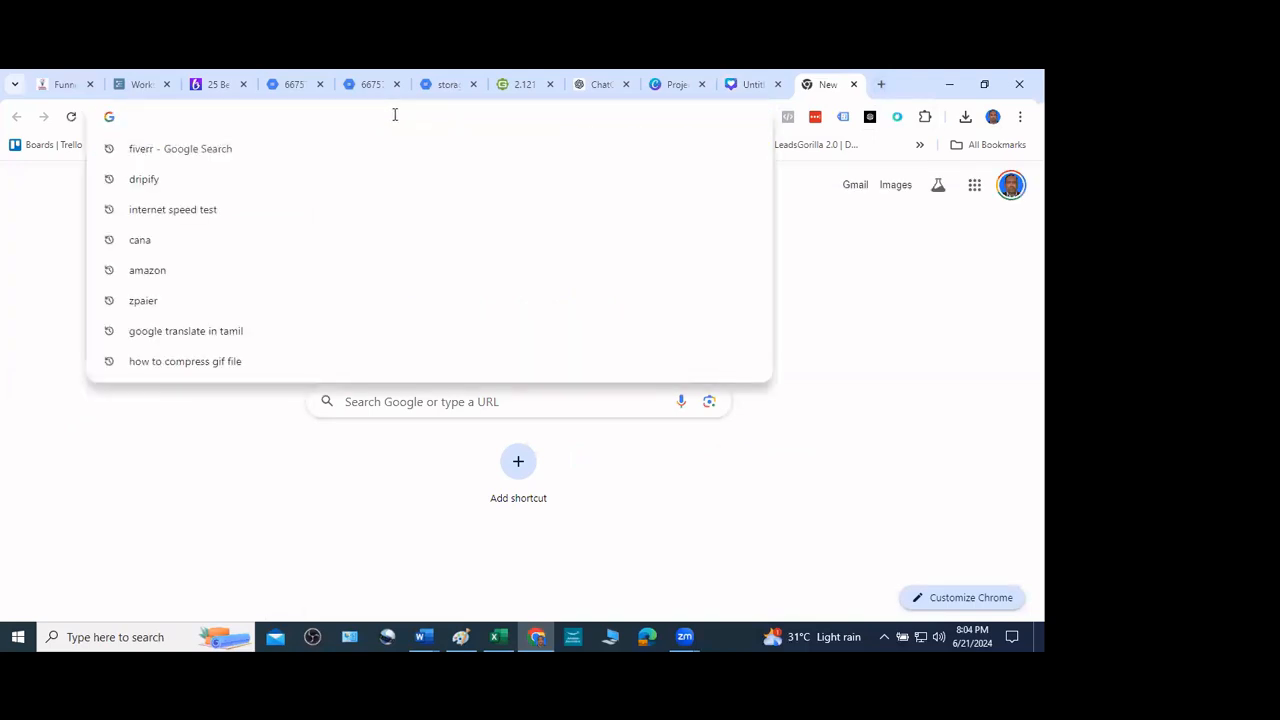
type("css")
key("Return")
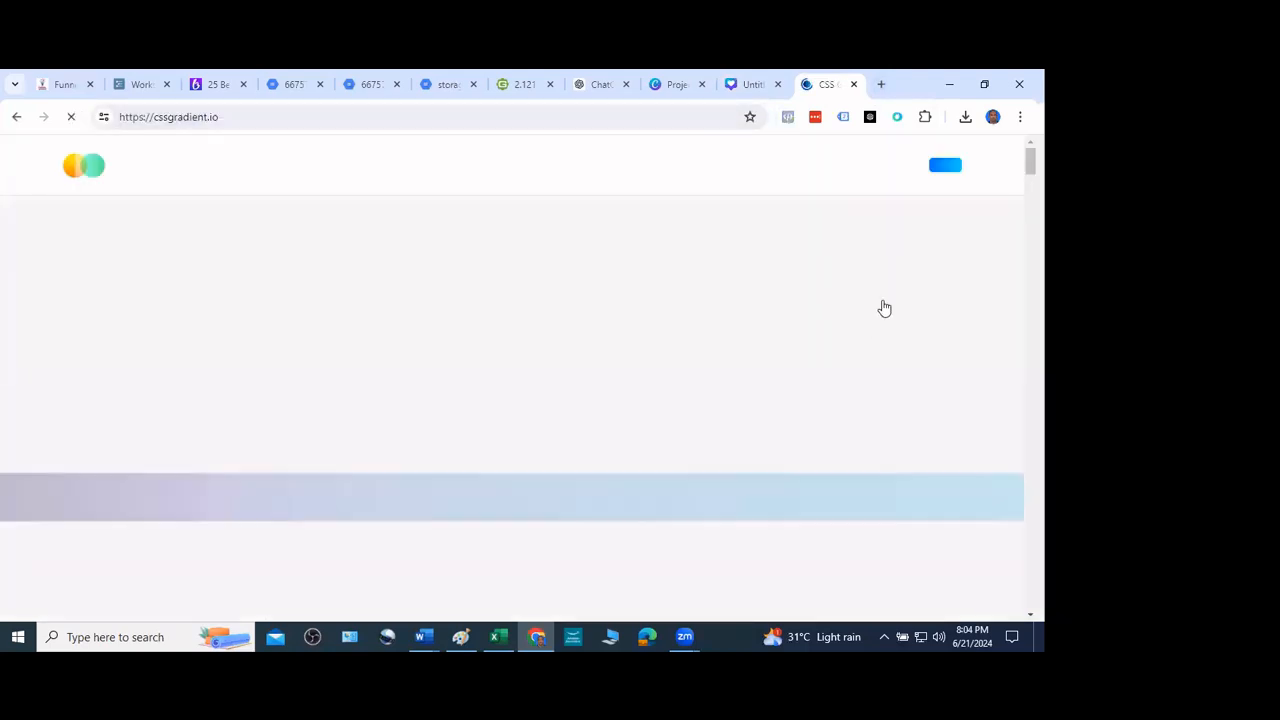
scroll(788, 404, "down", 4)
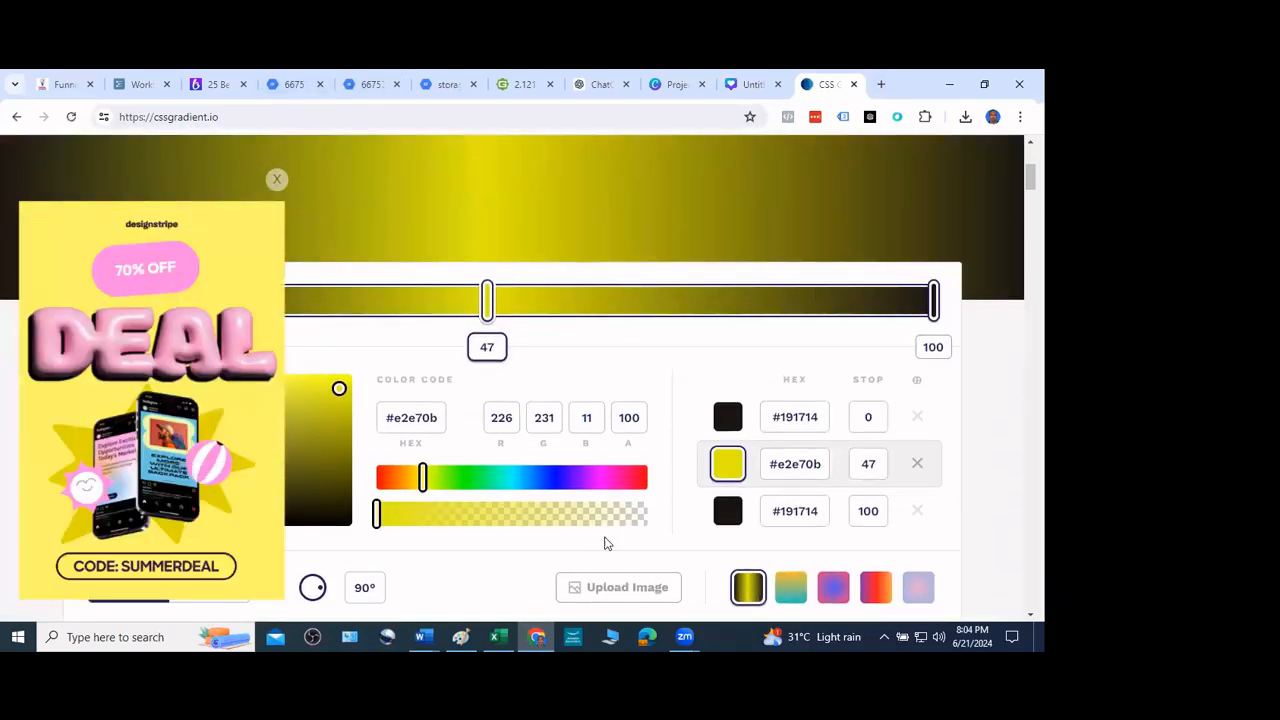
left_click(277, 182)
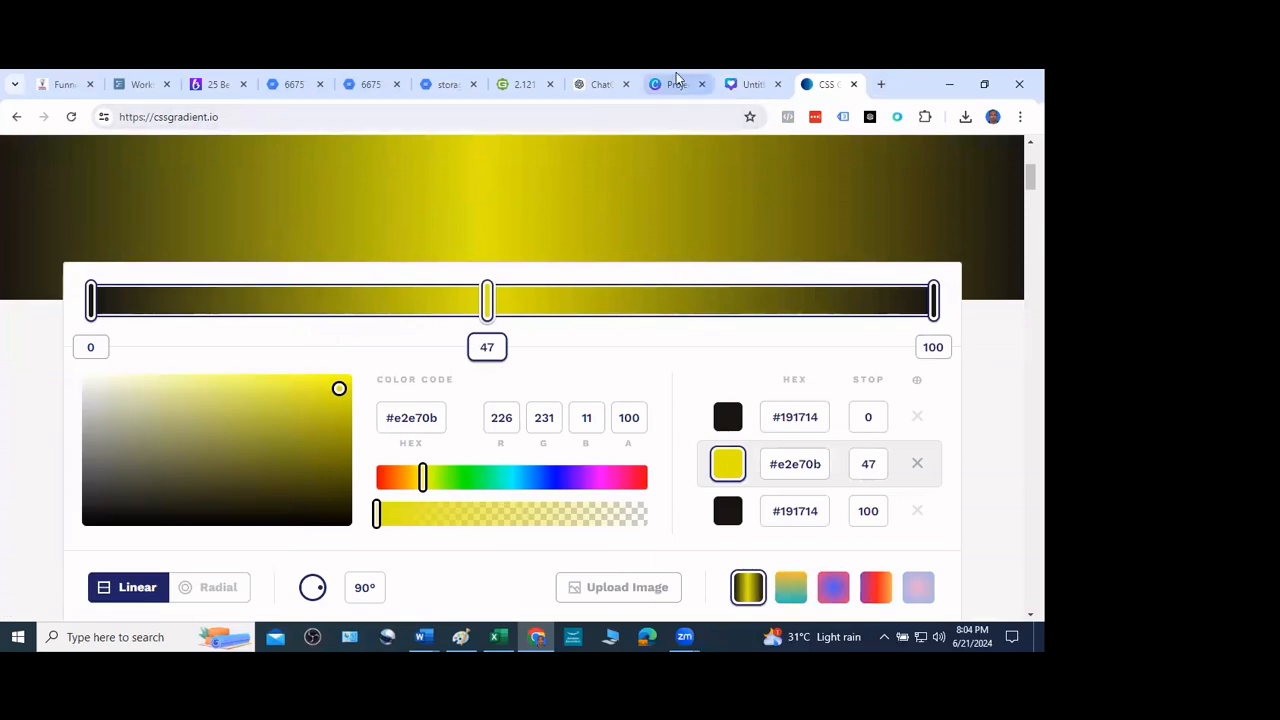
Copy the purple hex code #882B89 from Canva and set it as the colour of the gradient's 0% stop in cssgradient.io
left_click(737, 84)
left_click(166, 484)
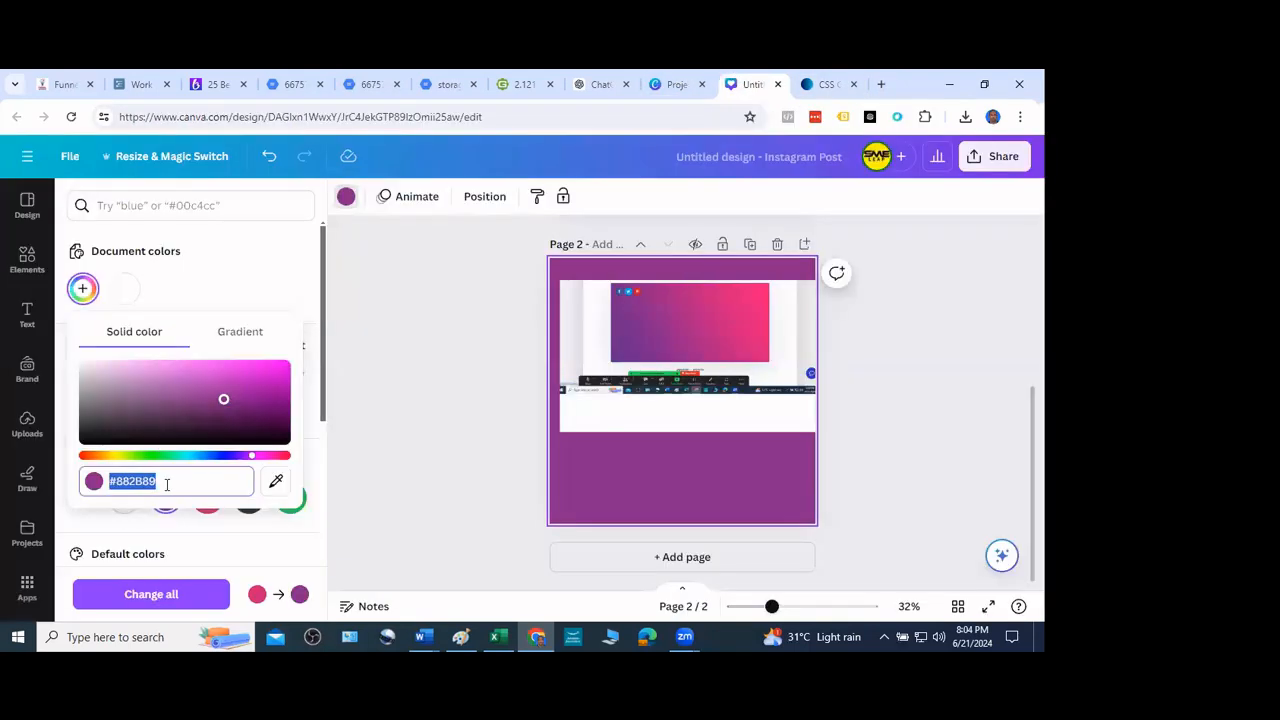
left_click(203, 480)
left_click_drag(203, 480, 96, 481)
key("ctrl+c")
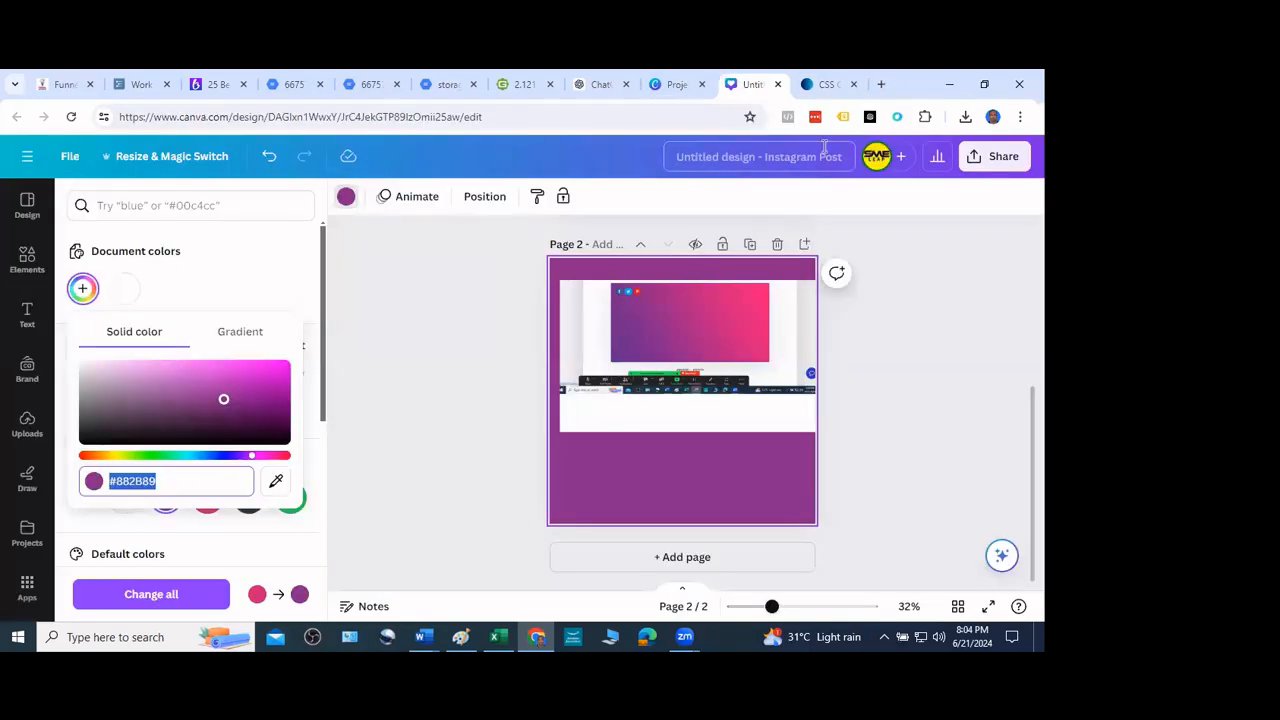
left_click(826, 84)
left_click(817, 425)
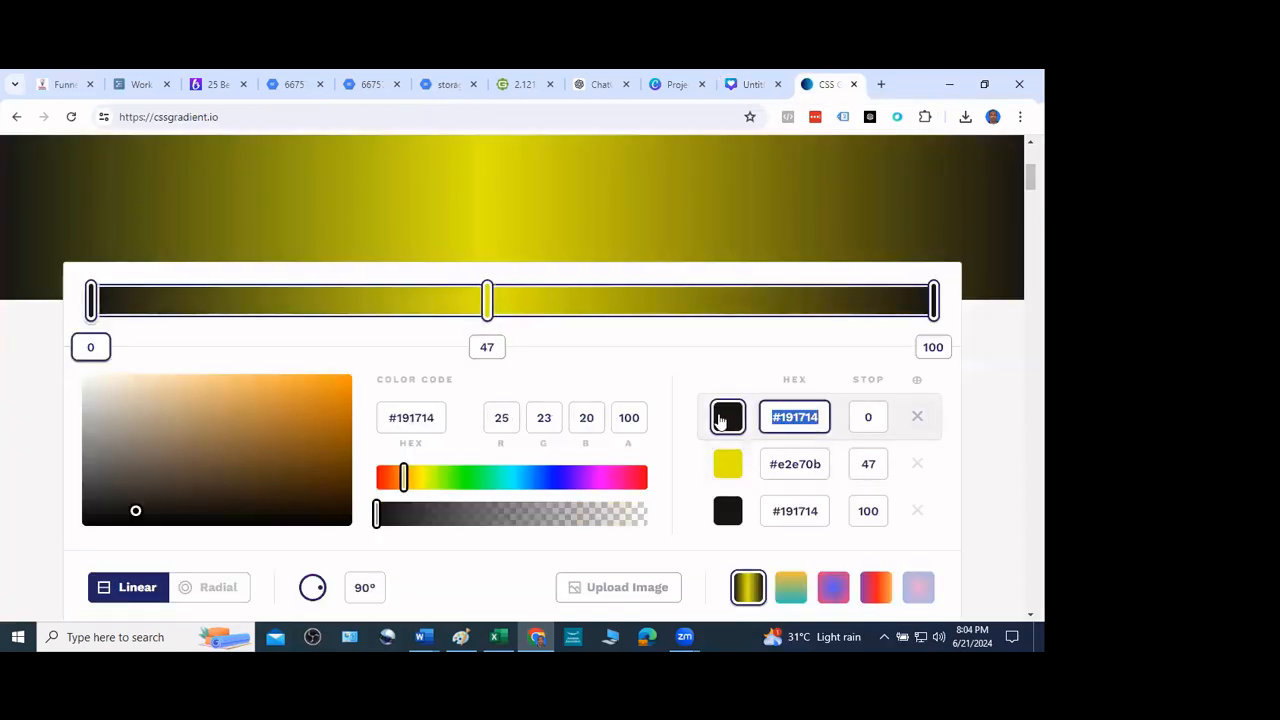
key("ctrl+v")
key("Return")
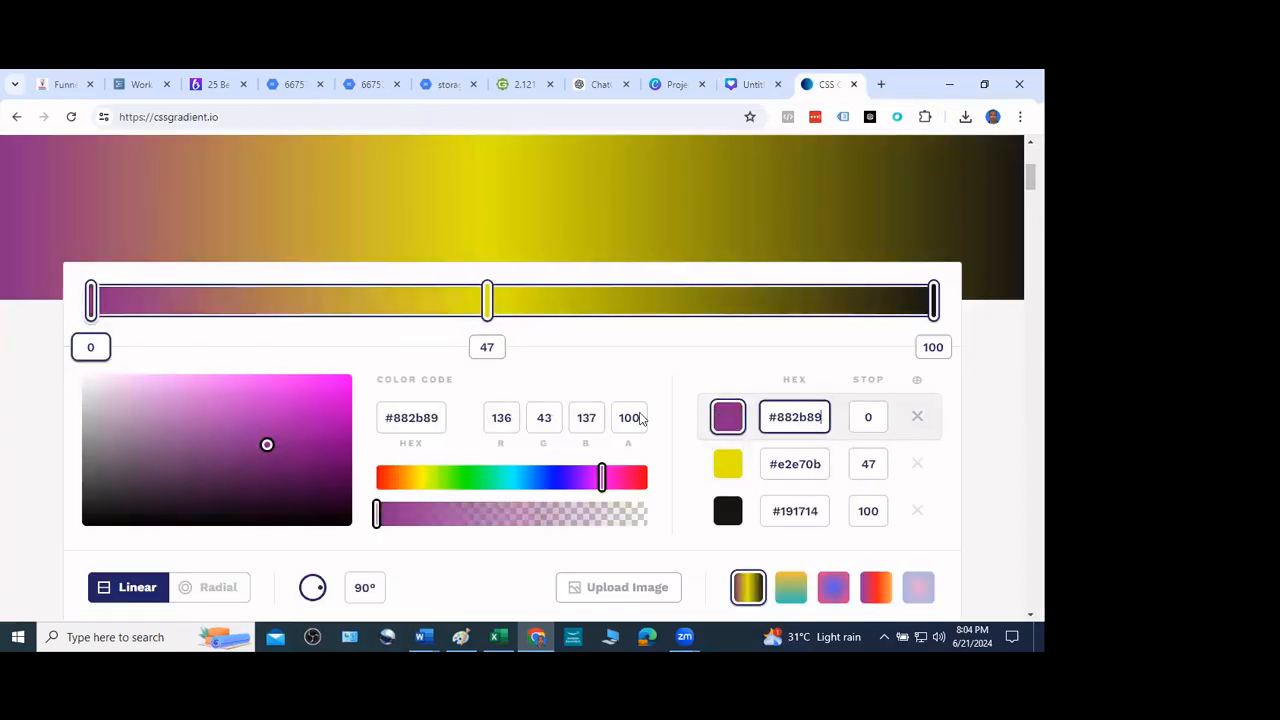
Copy the pink hex code #CD247C from the first Canva page and set it as the colour of the gradient's 100% stop
left_click(748, 84)
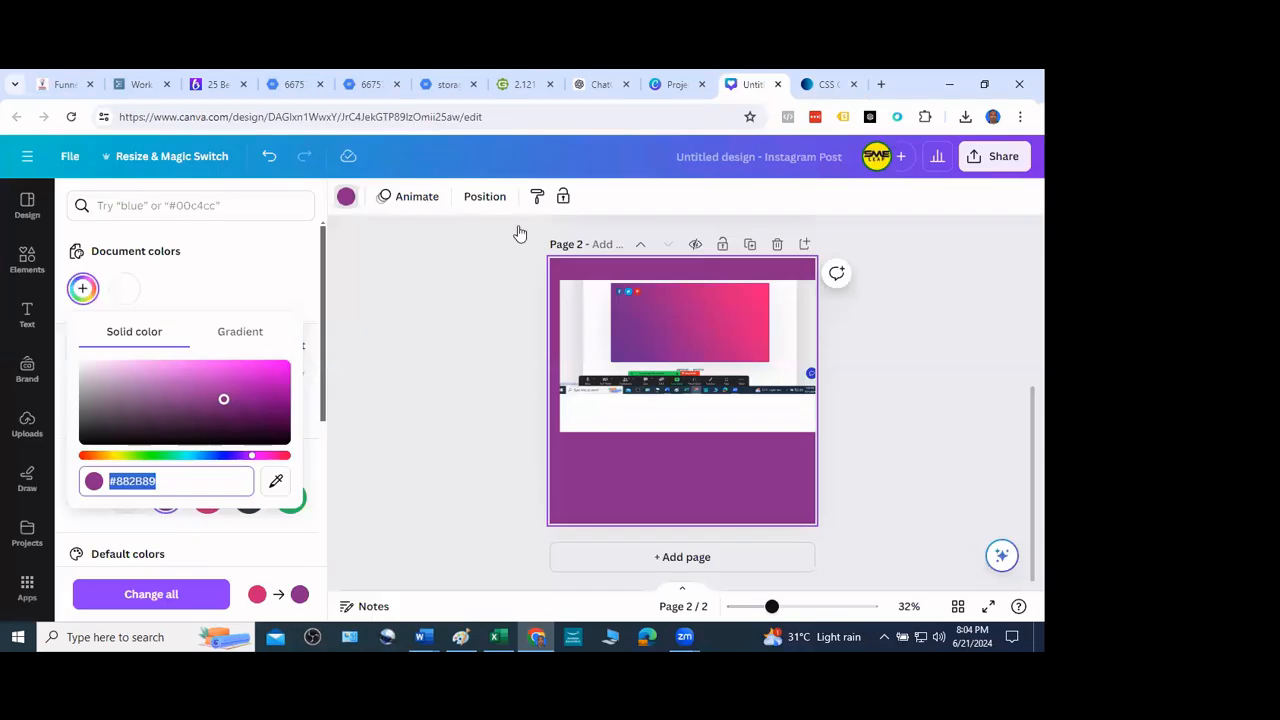
scroll(705, 410, "up", 2)
left_click(683, 401)
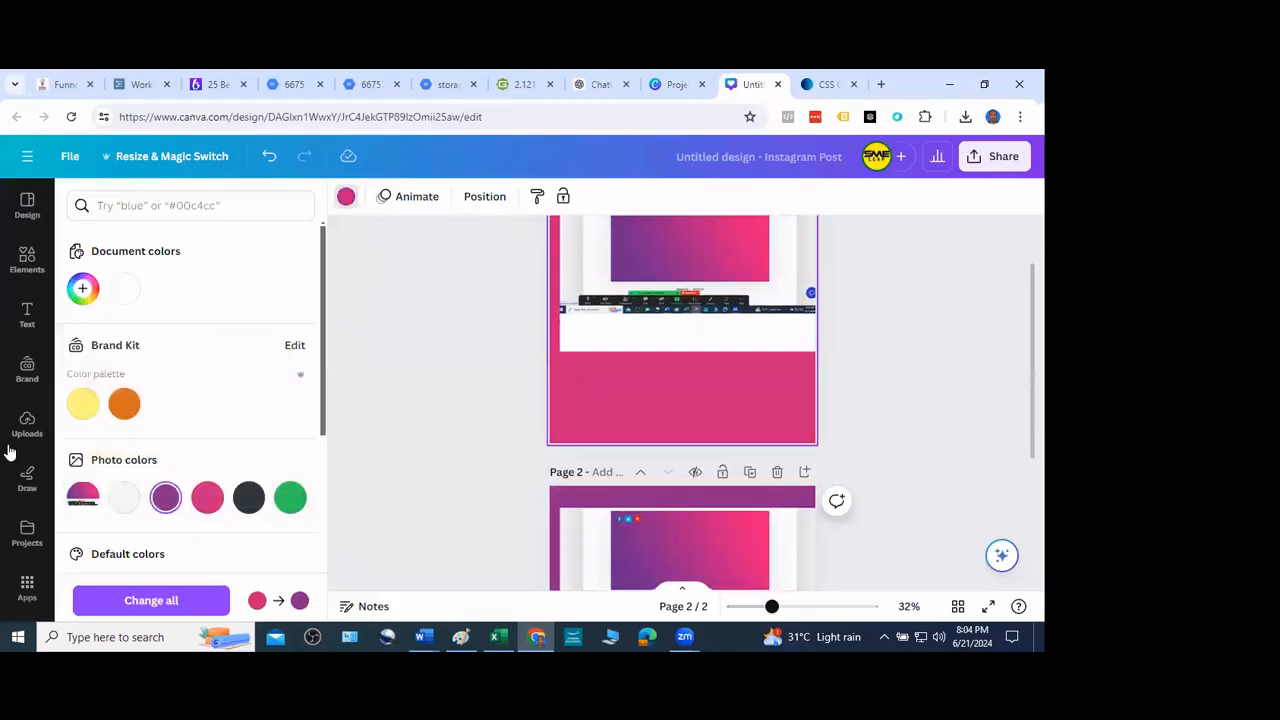
left_click(88, 290)
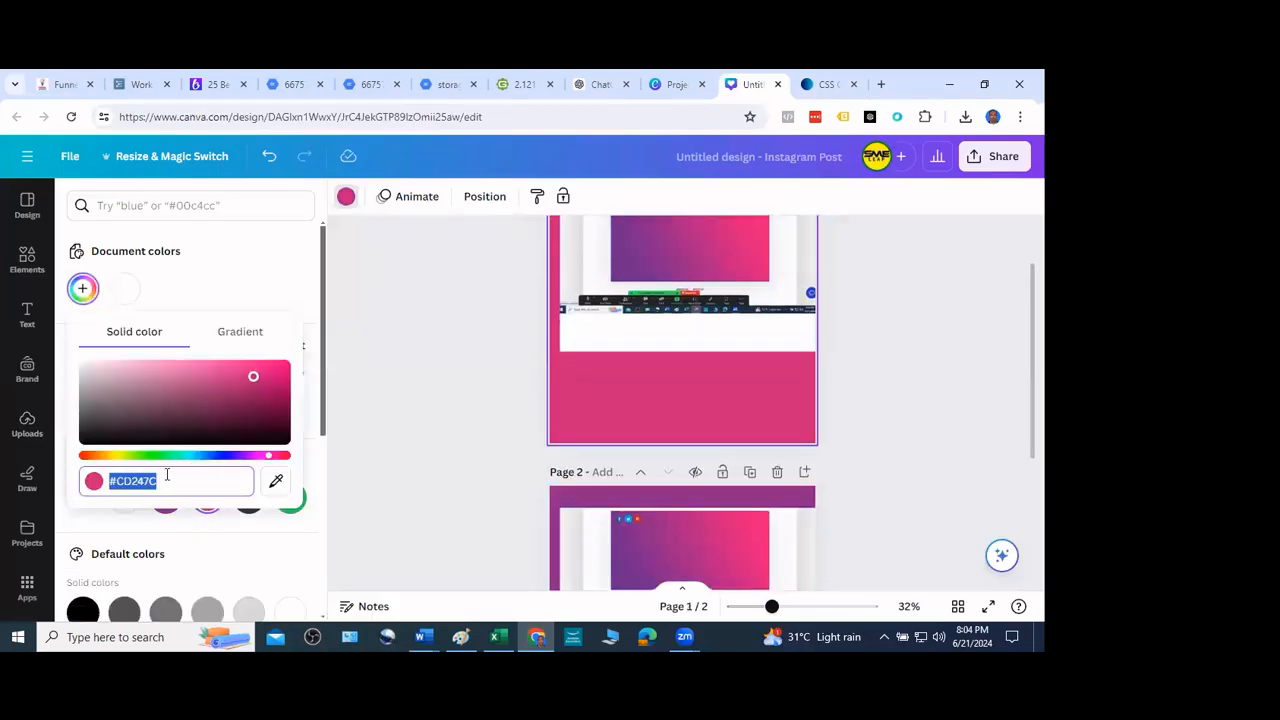
left_click(815, 84)
left_click_drag(831, 516, 731, 517)
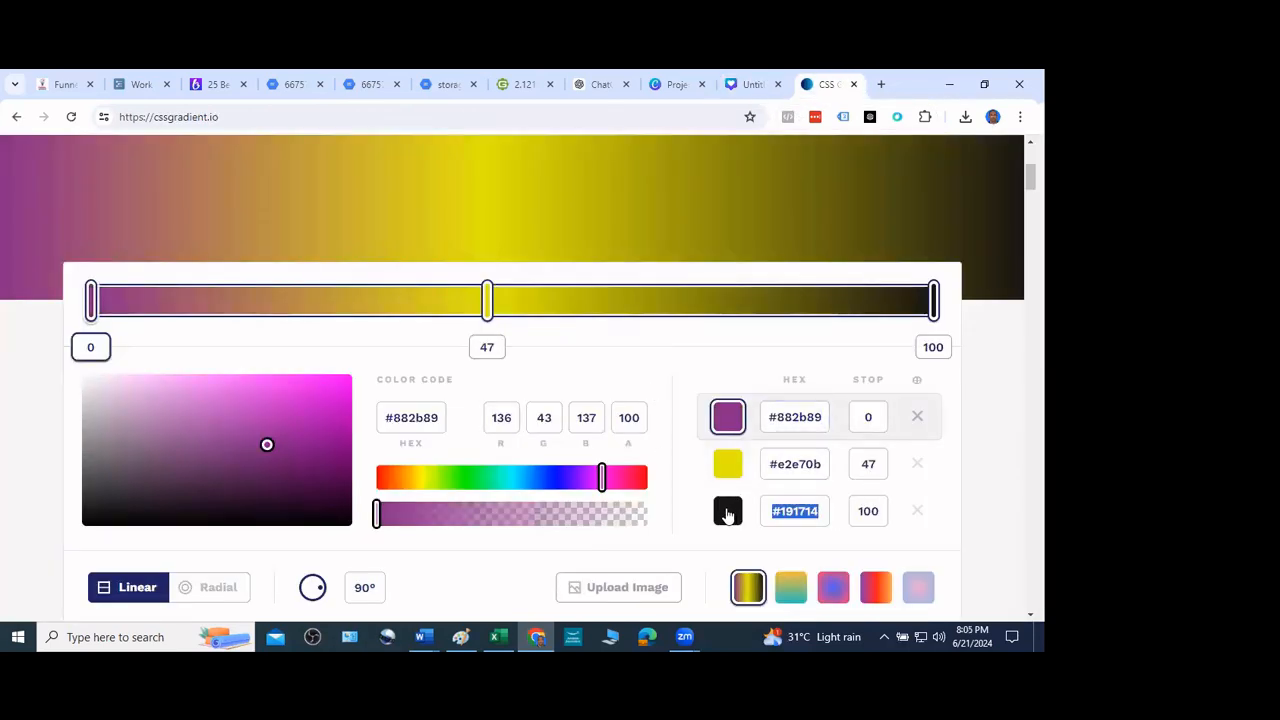
left_click(818, 511)
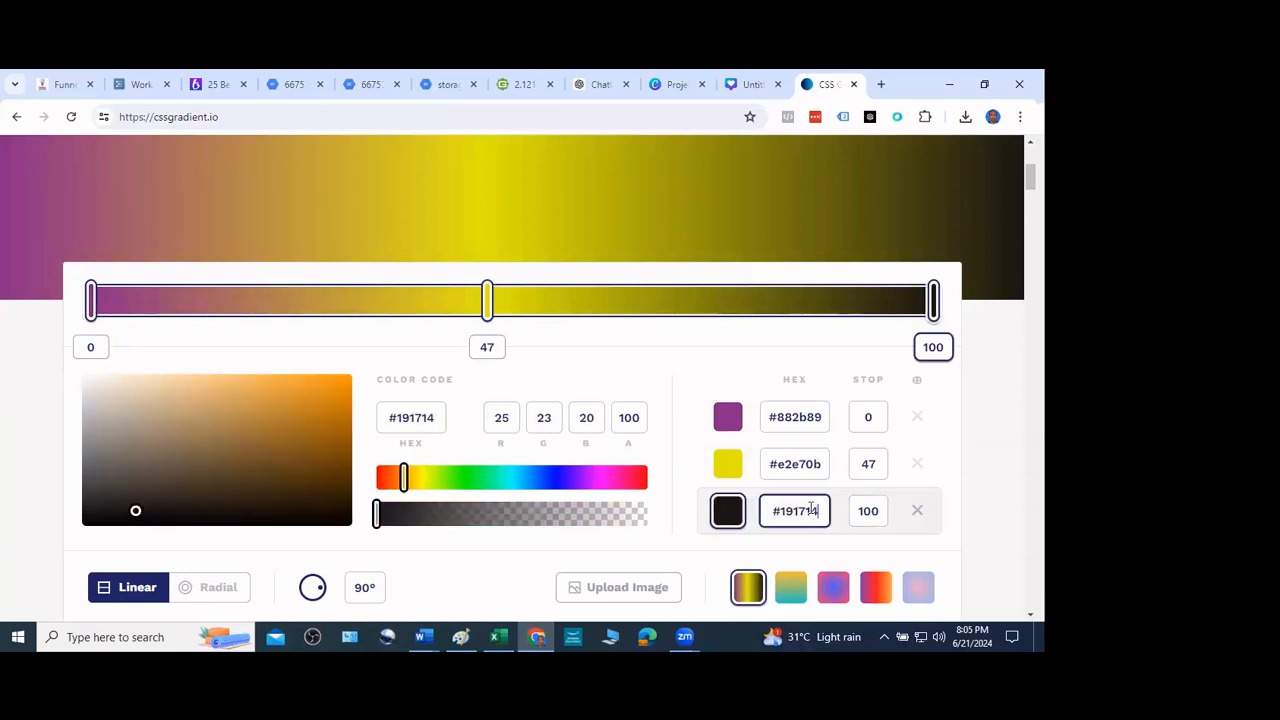
left_click_drag(812, 509, 773, 517)
type("#cd247c")
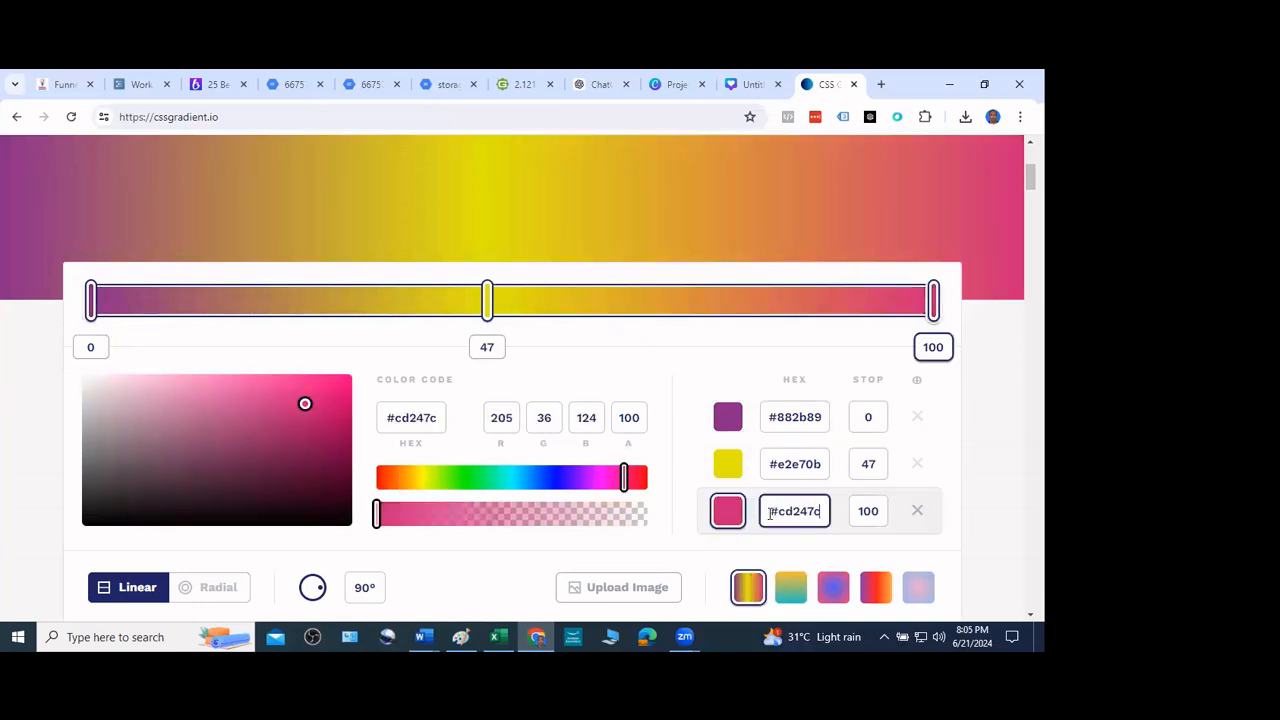
Delete the yellow middle stop, add a new stop at 47% and adjust its colour to #af1d85
left_click(916, 464)
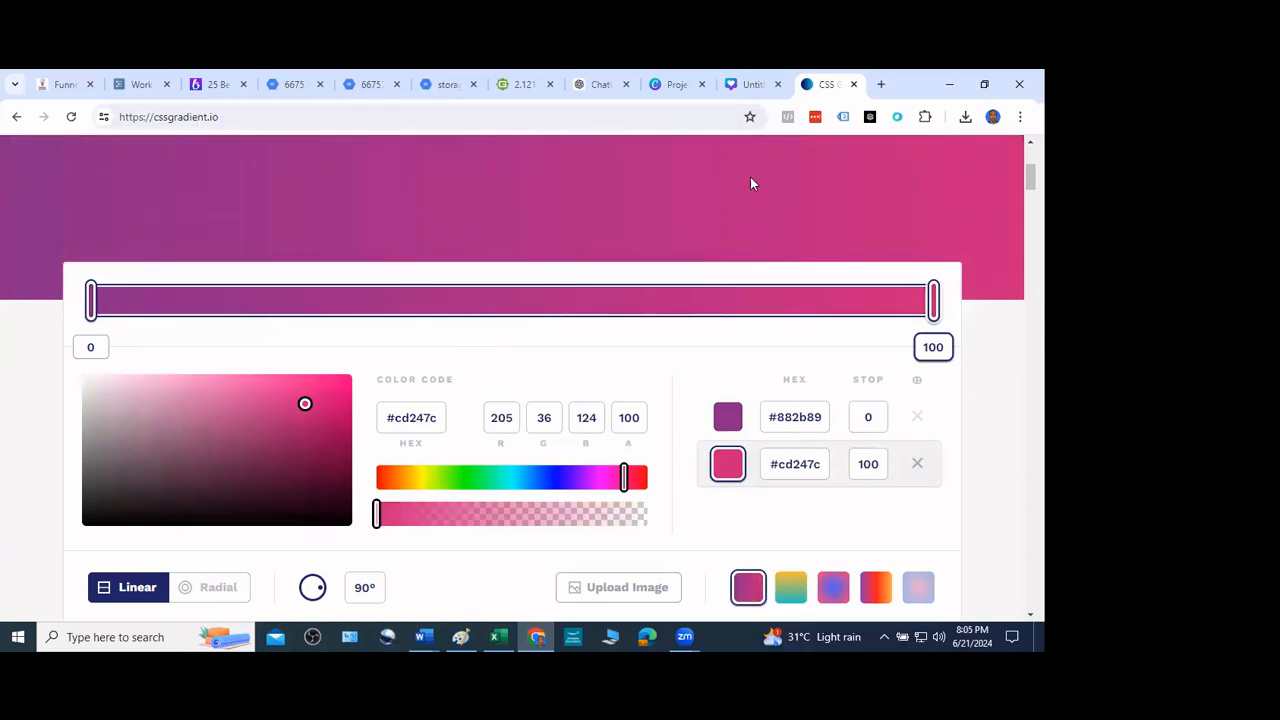
left_click(485, 303)
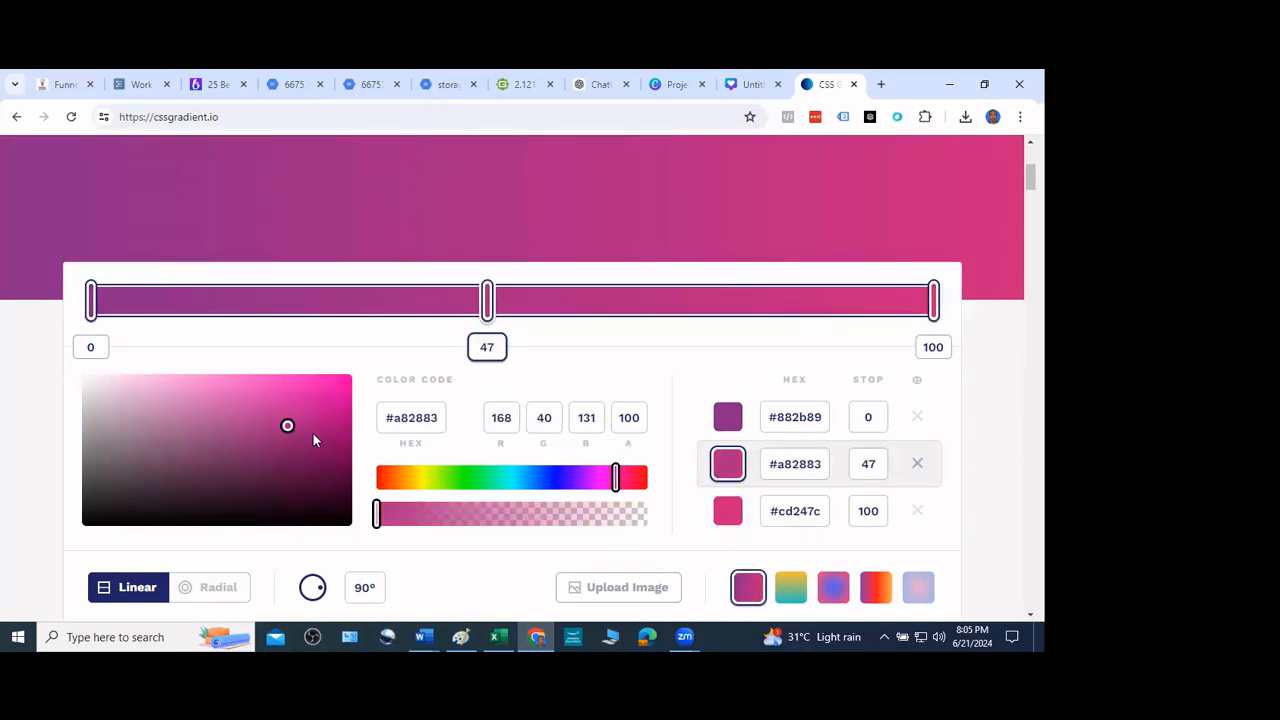
mouse_move(287, 426)
left_mouse_down()
mouse_move(300, 471)
mouse_move(276, 455)
mouse_move(294, 414)
mouse_move(283, 457)
mouse_move(286, 434)
mouse_move(209, 449)
mouse_move(300, 406)
mouse_move(314, 431)
mouse_move(297, 397)
mouse_move(274, 389)
mouse_move(243, 412)
mouse_move(264, 443)
mouse_move(293, 447)
mouse_move(307, 423)
left_mouse_up()
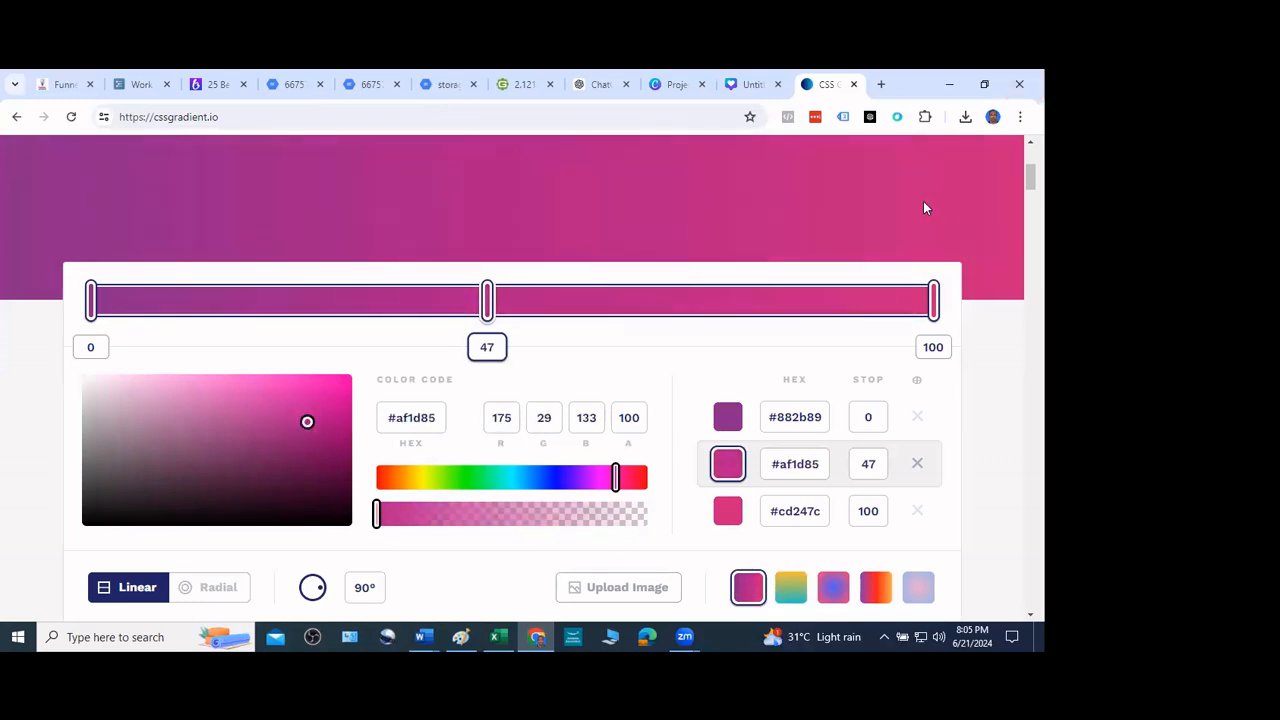
Copy the generated gradient CSS, replace the image-feature rule's two background lines with it in the funnel page's custom CSS, and save the CSS
scroll(389, 289, "down", 3)
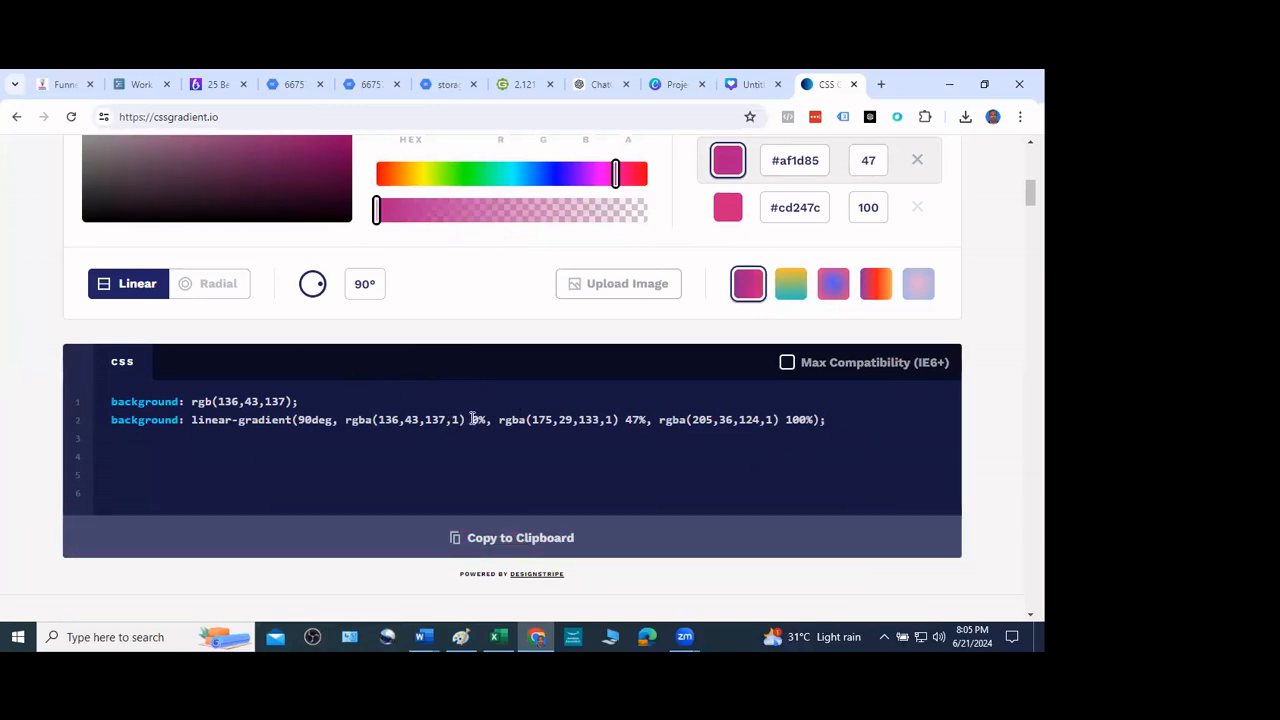
left_click(62, 84)
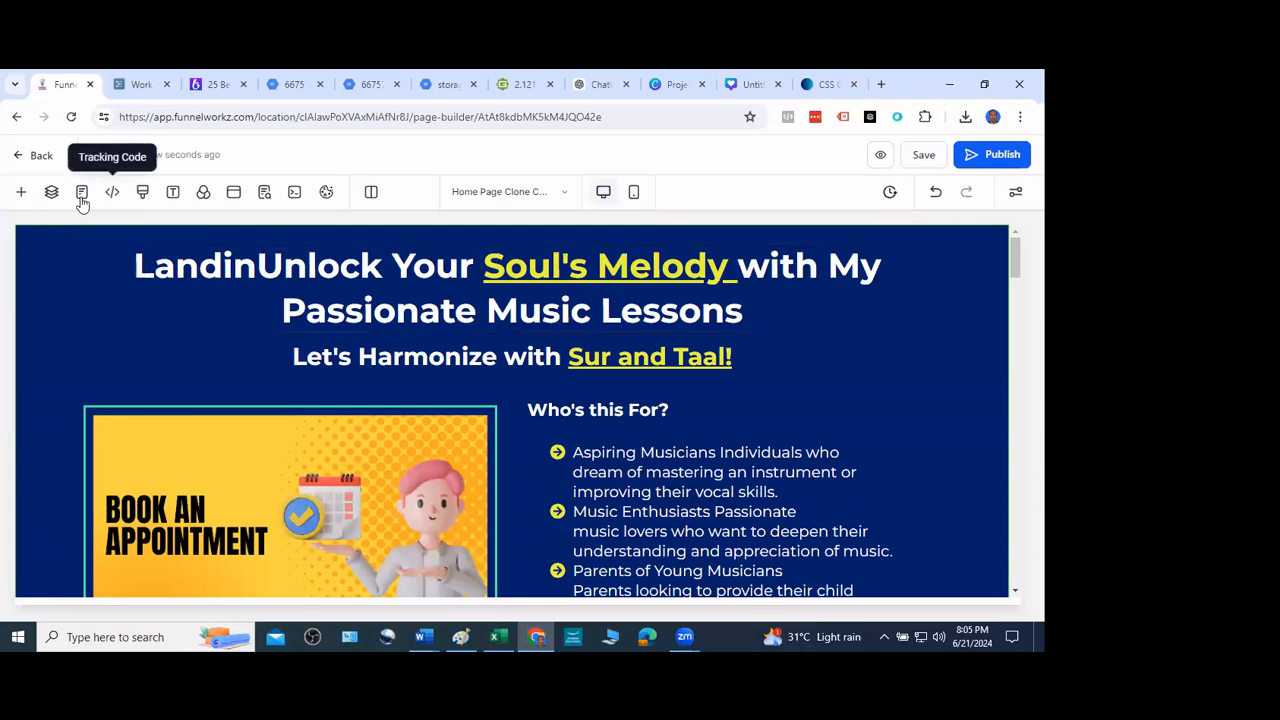
left_click(145, 193)
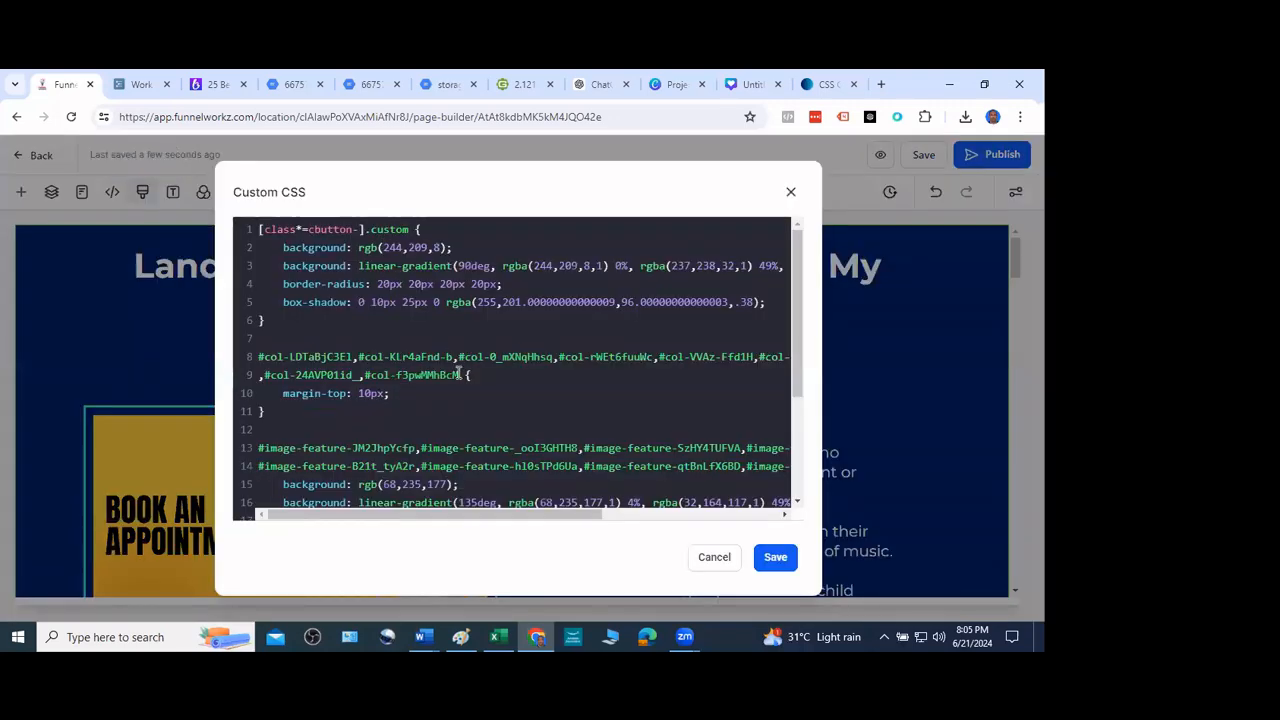
scroll(474, 380, "down", 2)
scroll(474, 380, "down", 2)
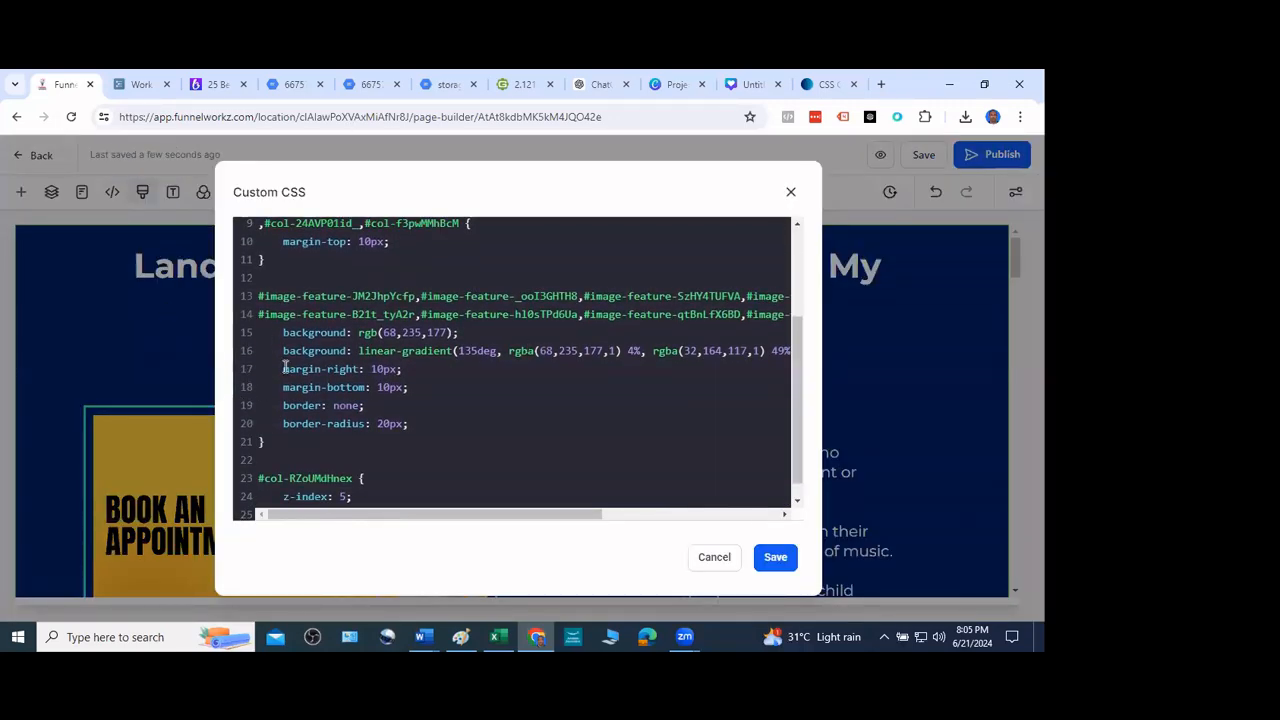
left_click_drag(279, 332, 832, 358)
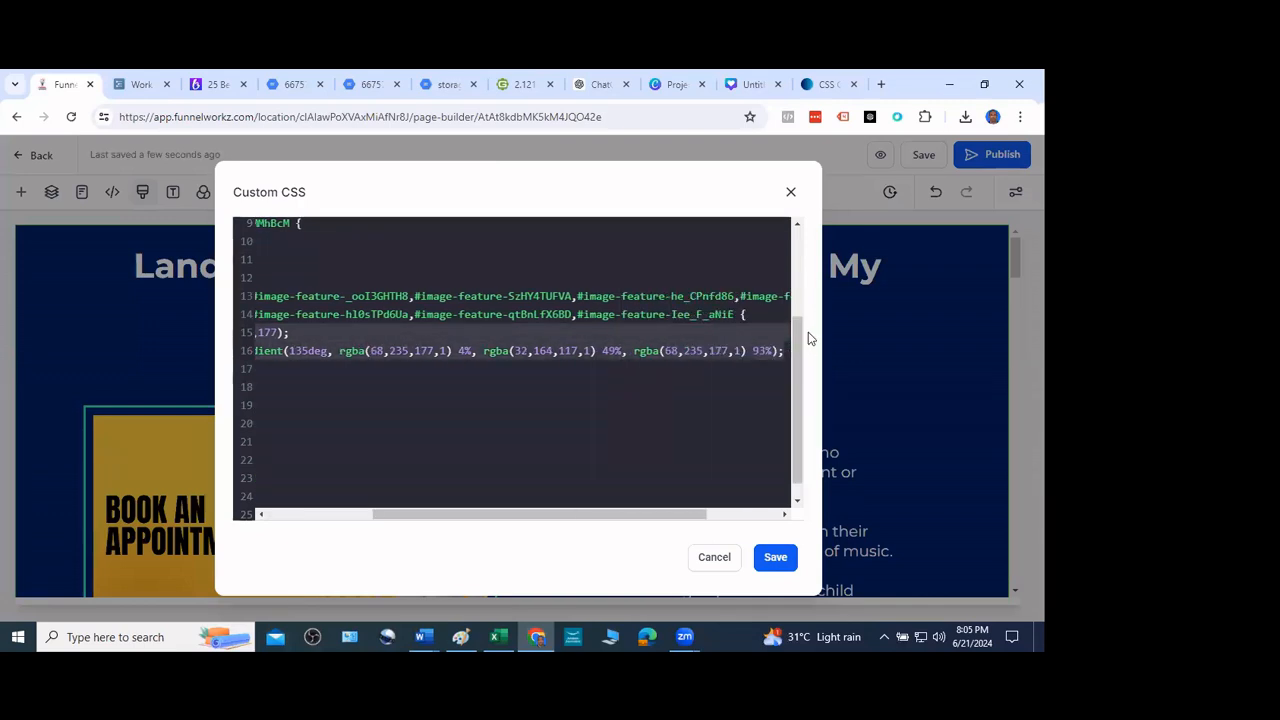
type("background: rgb(136,43,137); background: linear-gradient(90deg, rgba(136,43,137,1) 0%, rgba(175,29,133,1) 47%, rgba(205,36,124,1) 100%);")
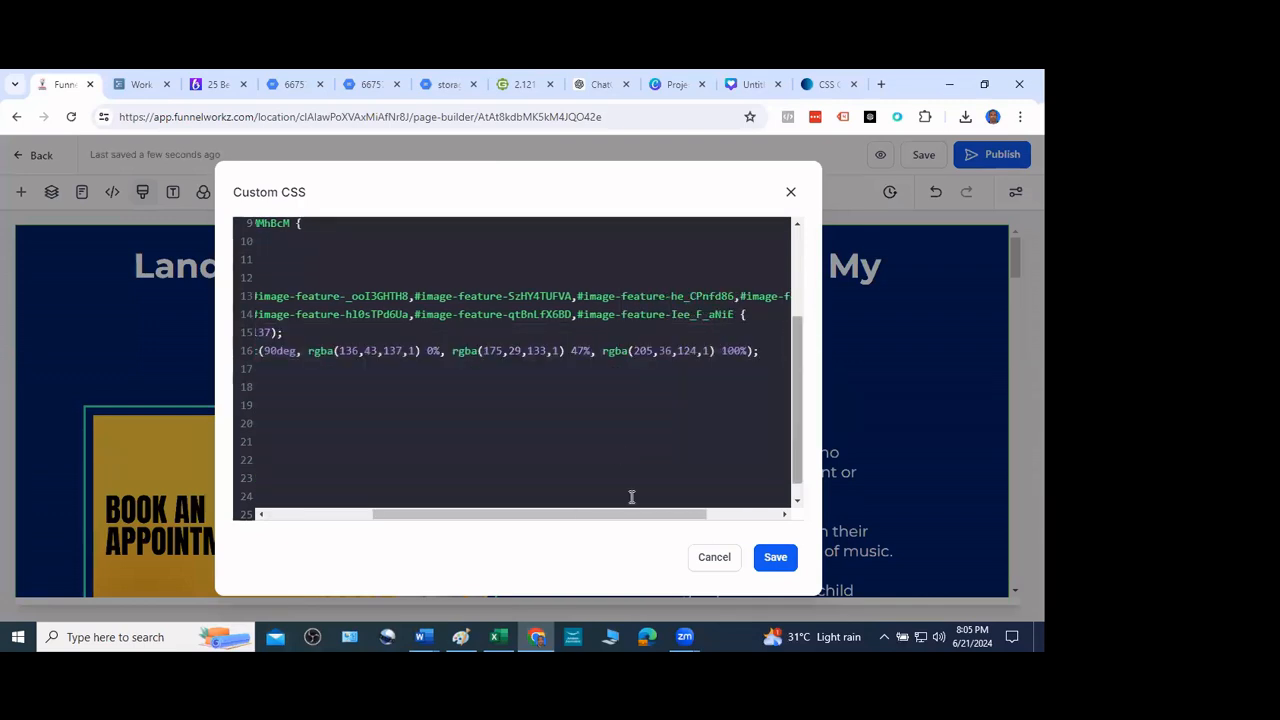
left_click(786, 556)
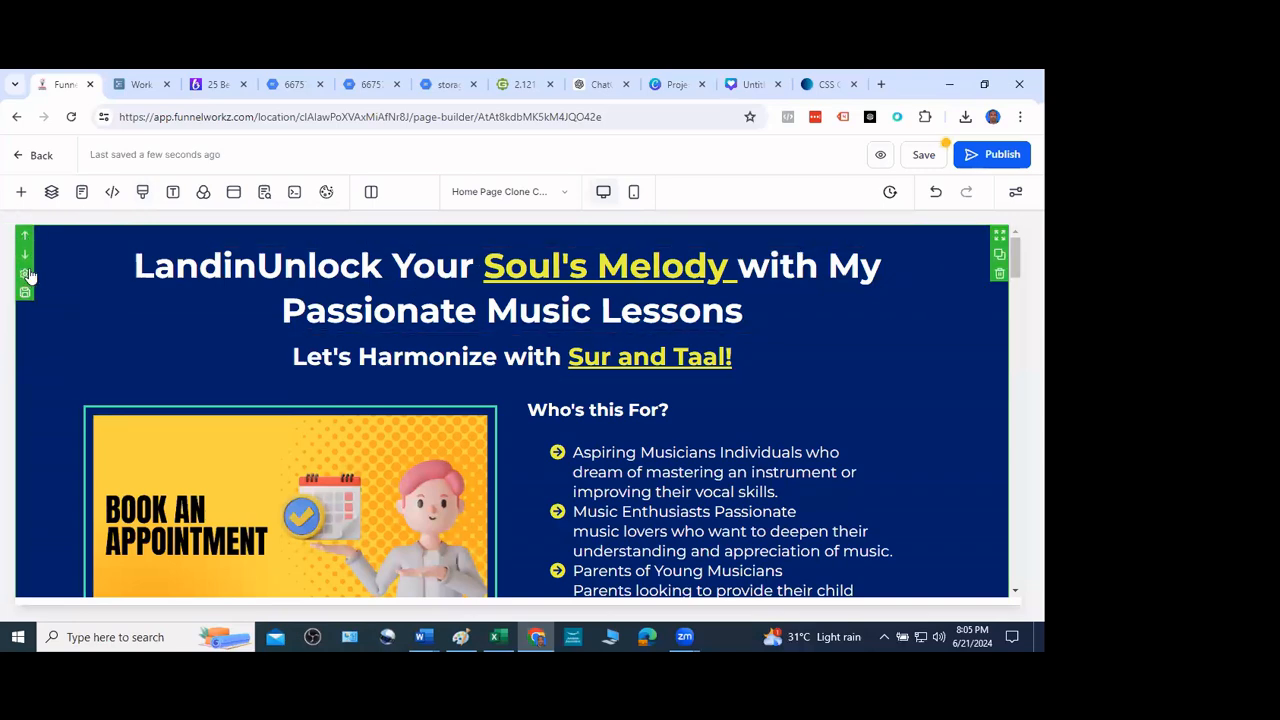
Copy the CSS selector of the top headline section from its advanced settings
left_click(25, 273)
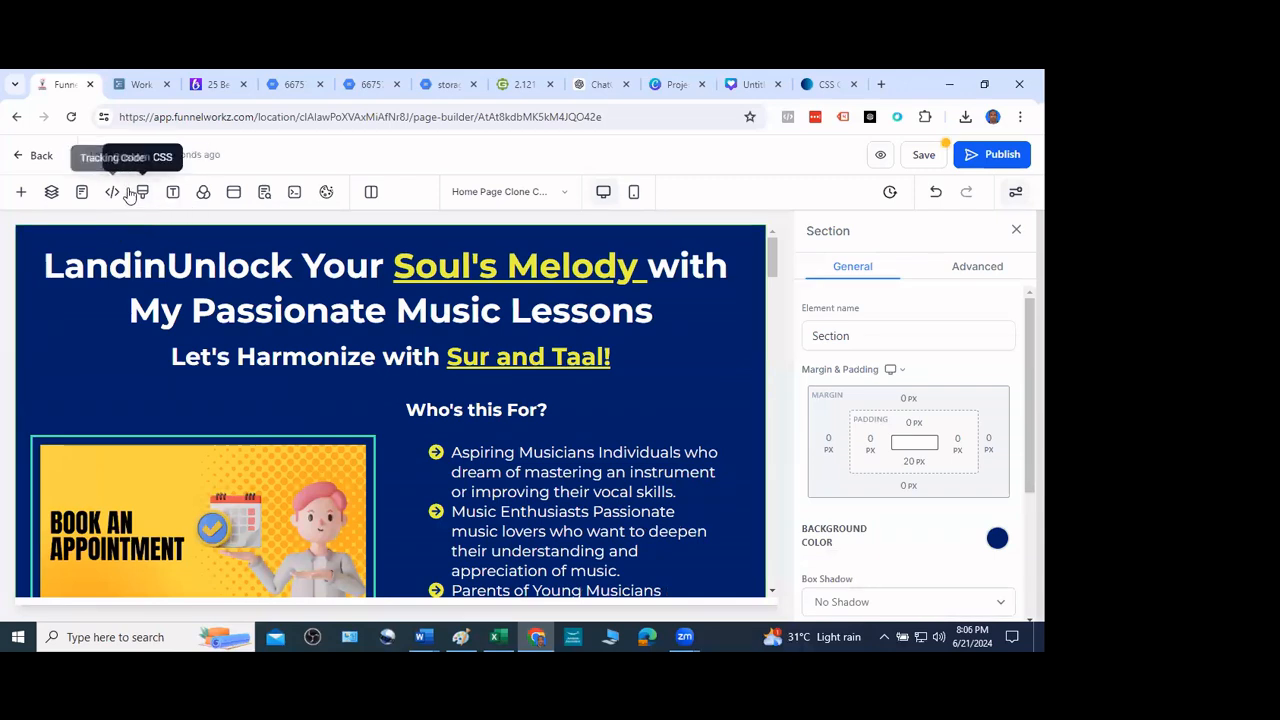
left_click(979, 268)
scroll(918, 450, "down", 1)
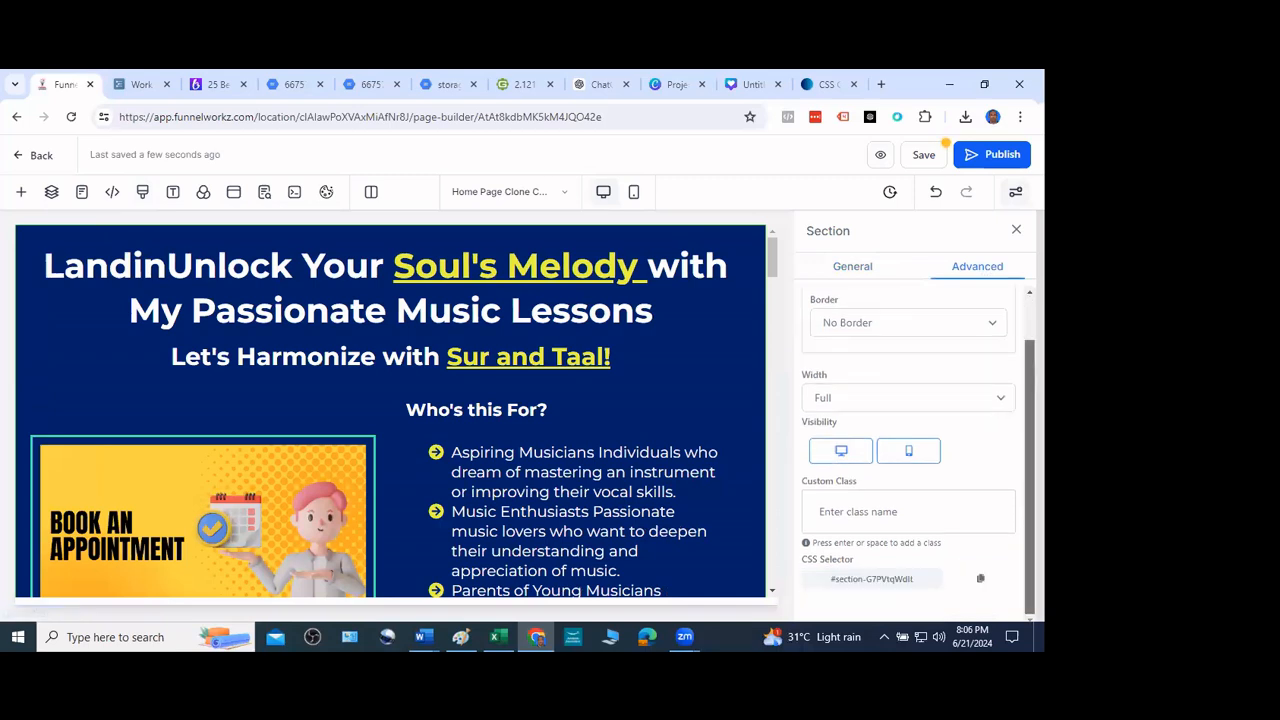
left_click(979, 583)
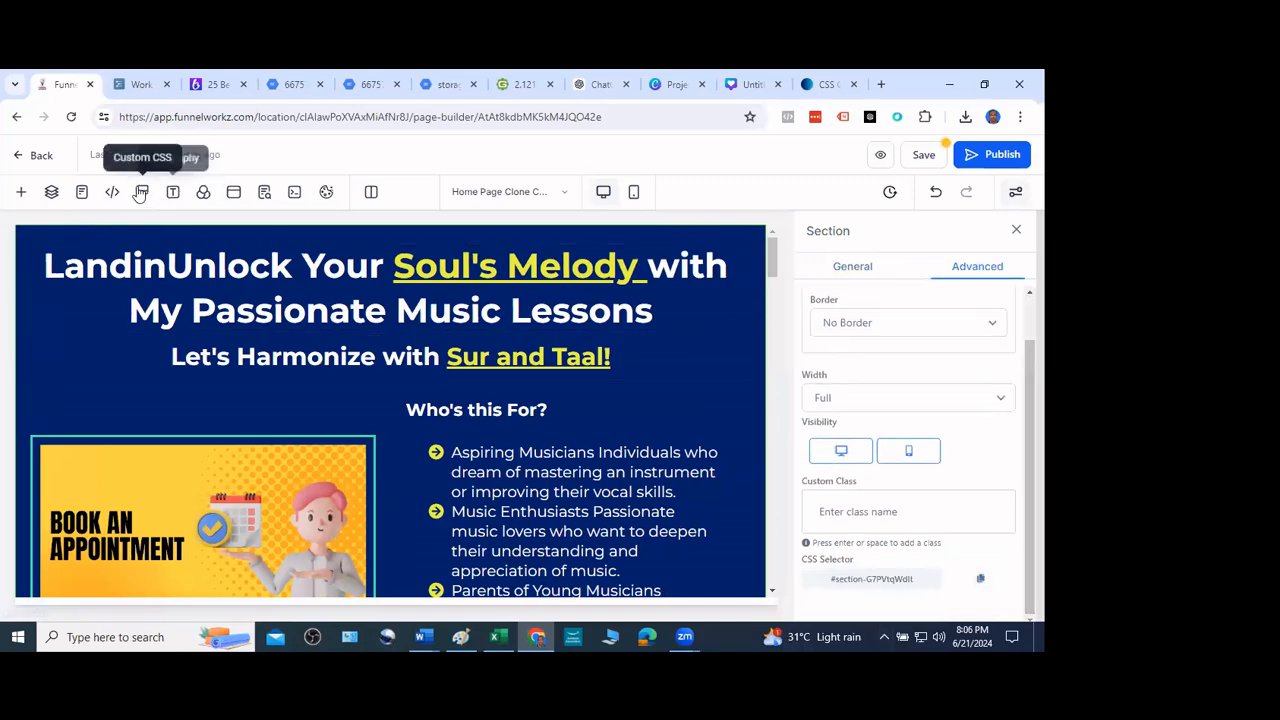
Add the copied section selector and a comma to the image-feature gradient rule in the custom CSS, save it and close the section settings
scroll(440, 423, "down", 1)
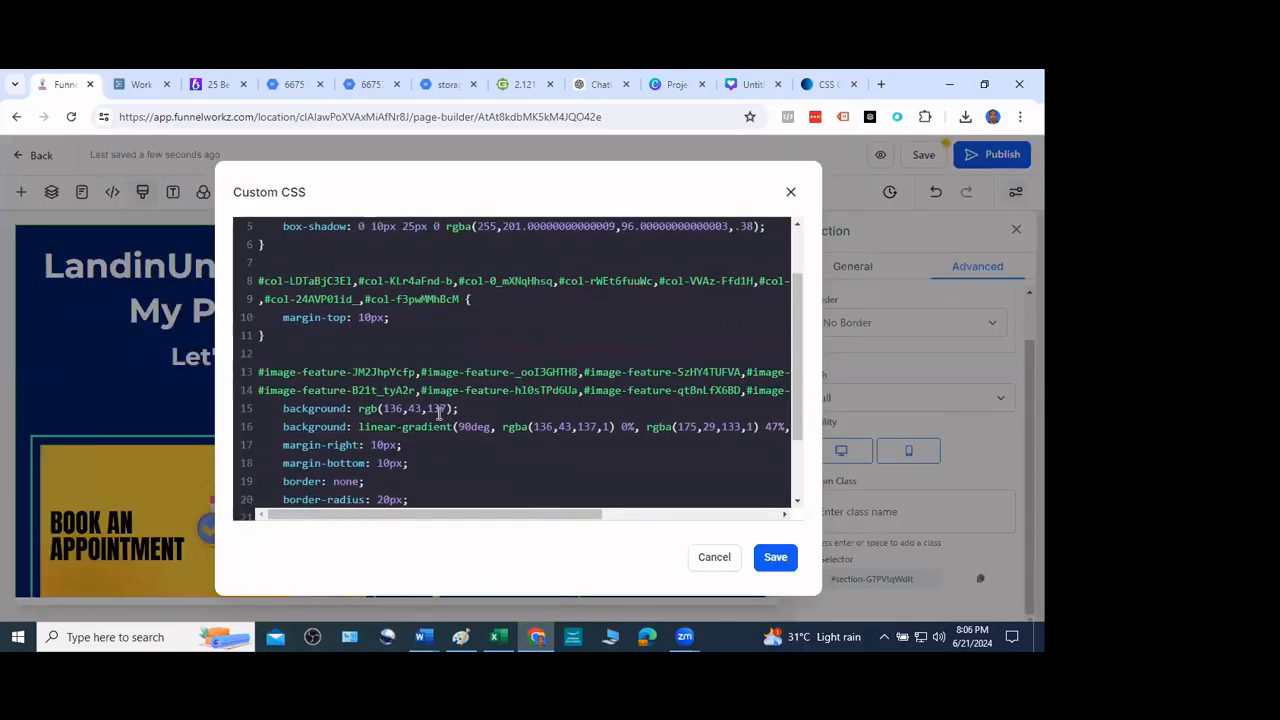
left_click(584, 358)
key("ctrl+v")
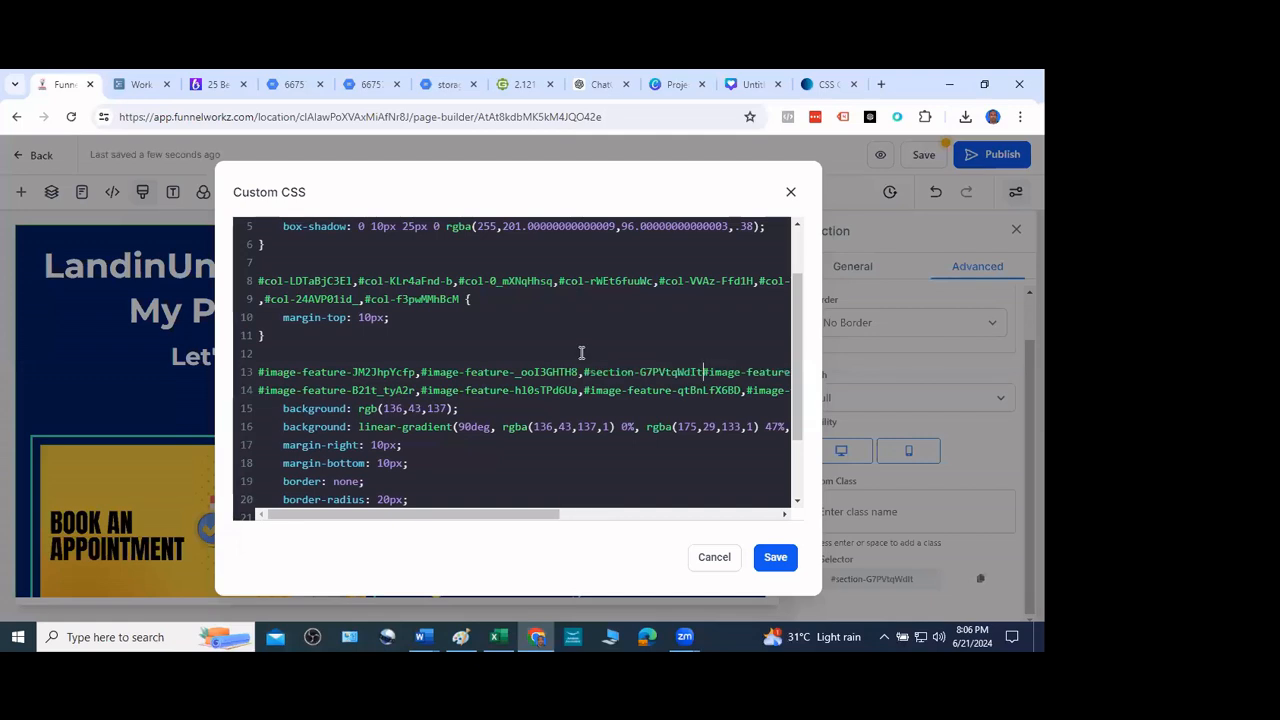
type(",")
left_click(782, 555)
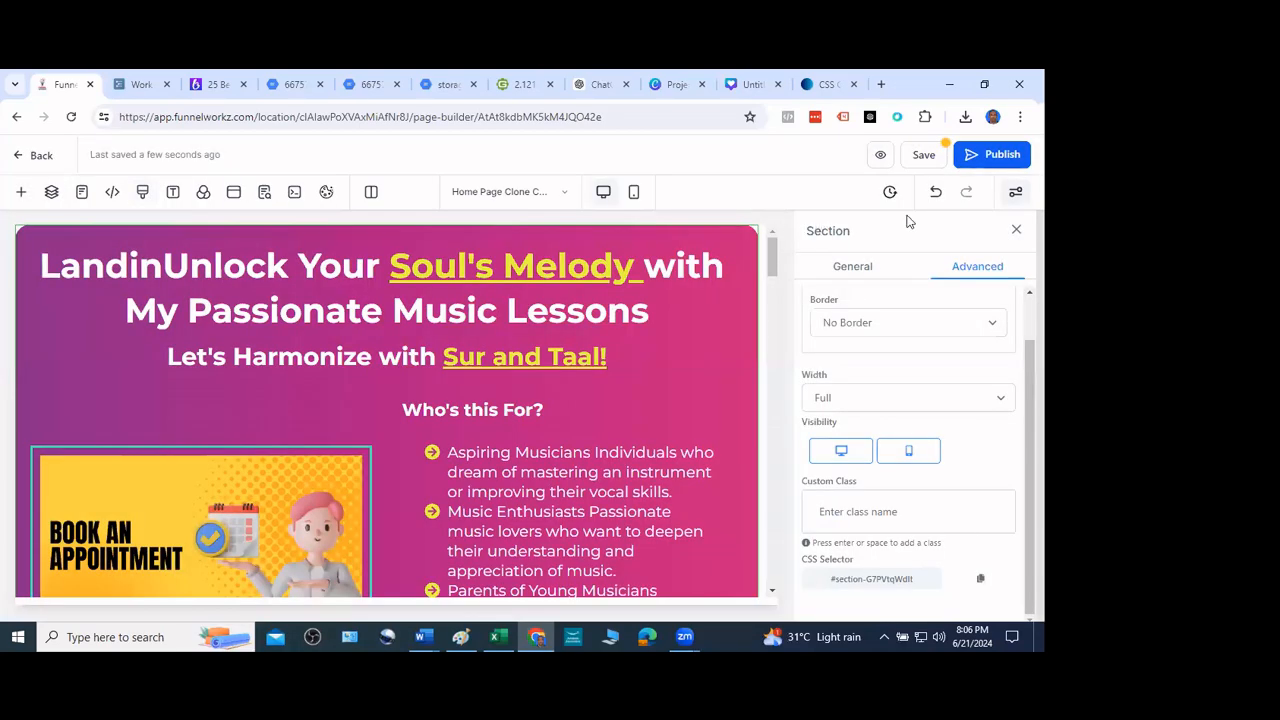
left_click(1016, 230)
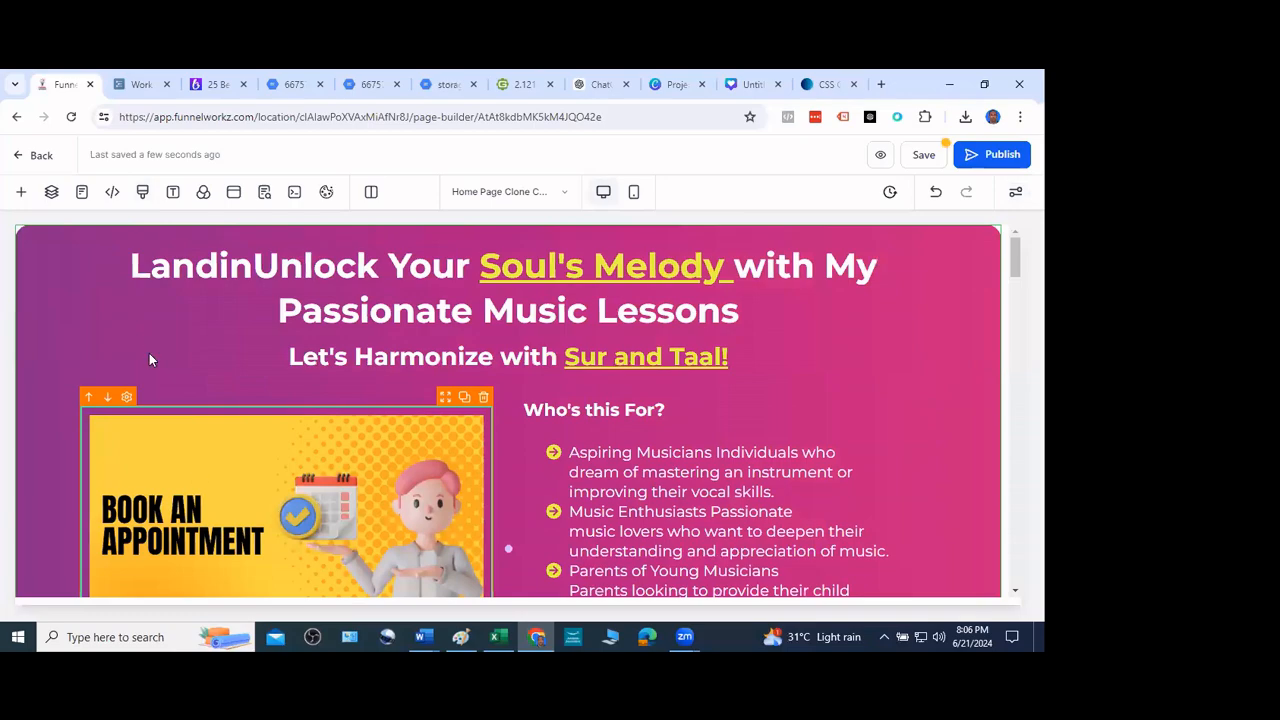
Review the backgrounds of the page's sections from the hero down to the FAQ, including the settings of the 121 Session section
scroll(666, 392, "down", 10)
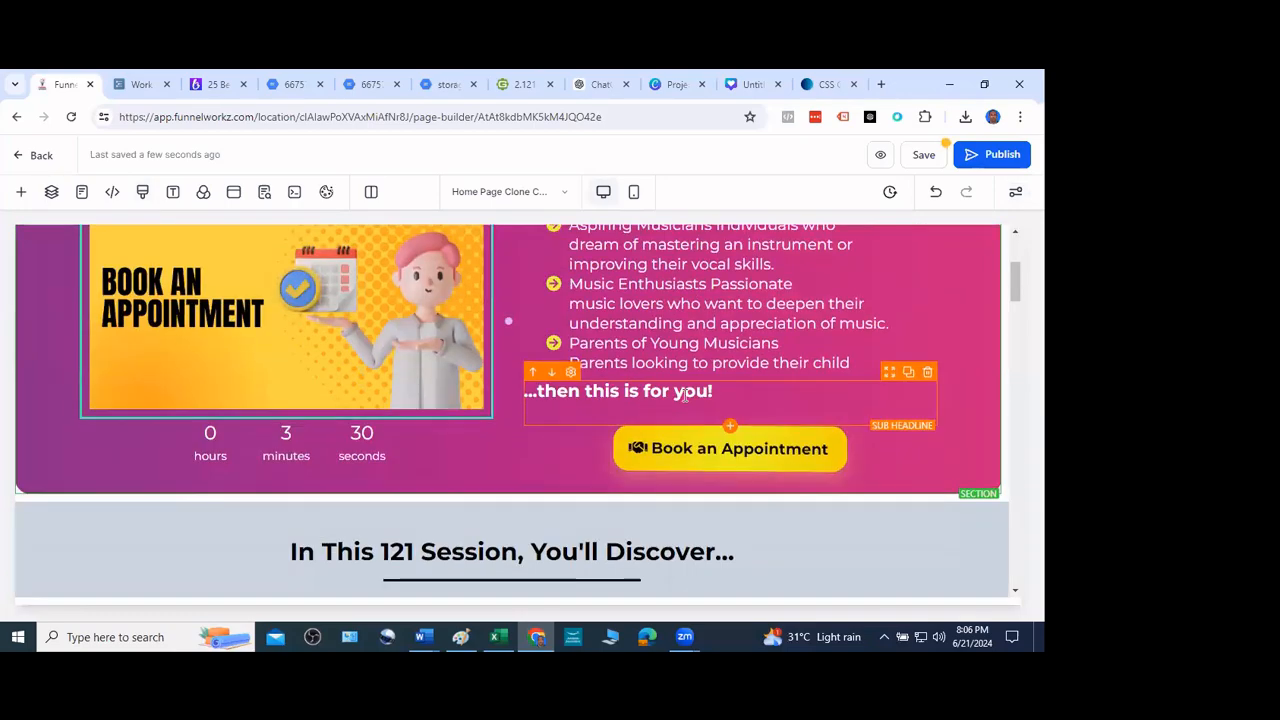
scroll(985, 527, "down", 15)
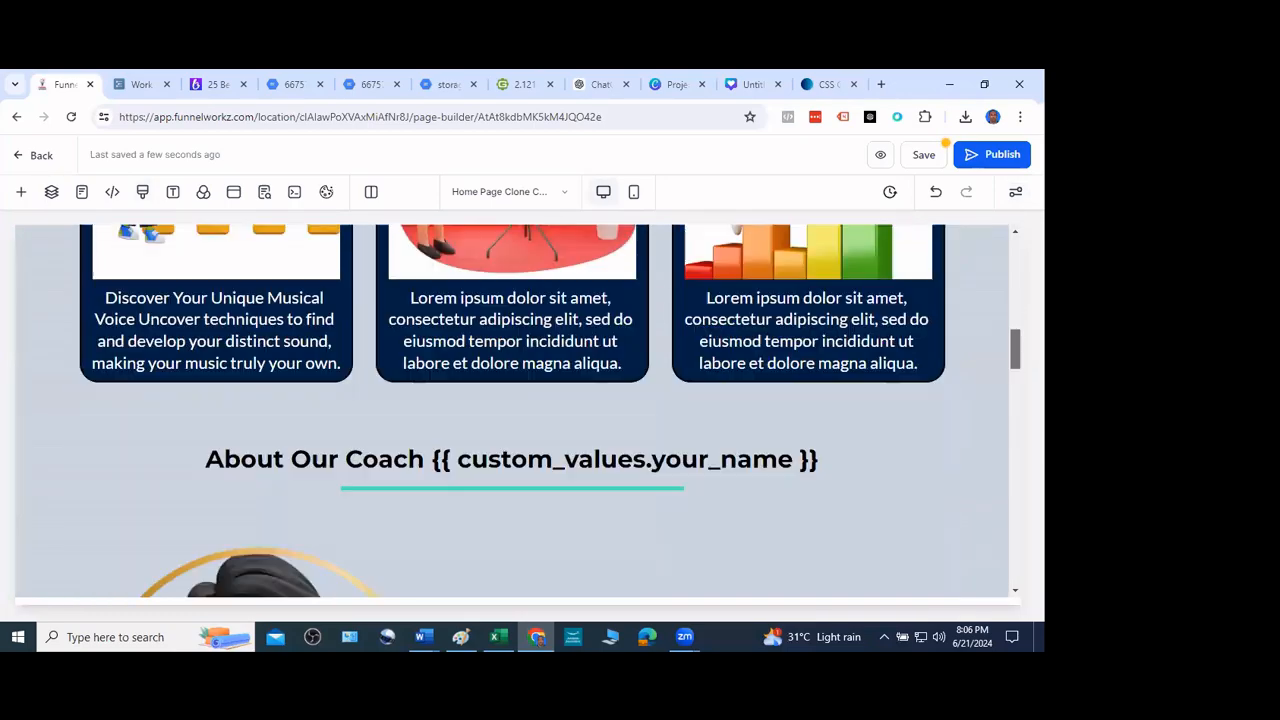
scroll(985, 527, "up", 15)
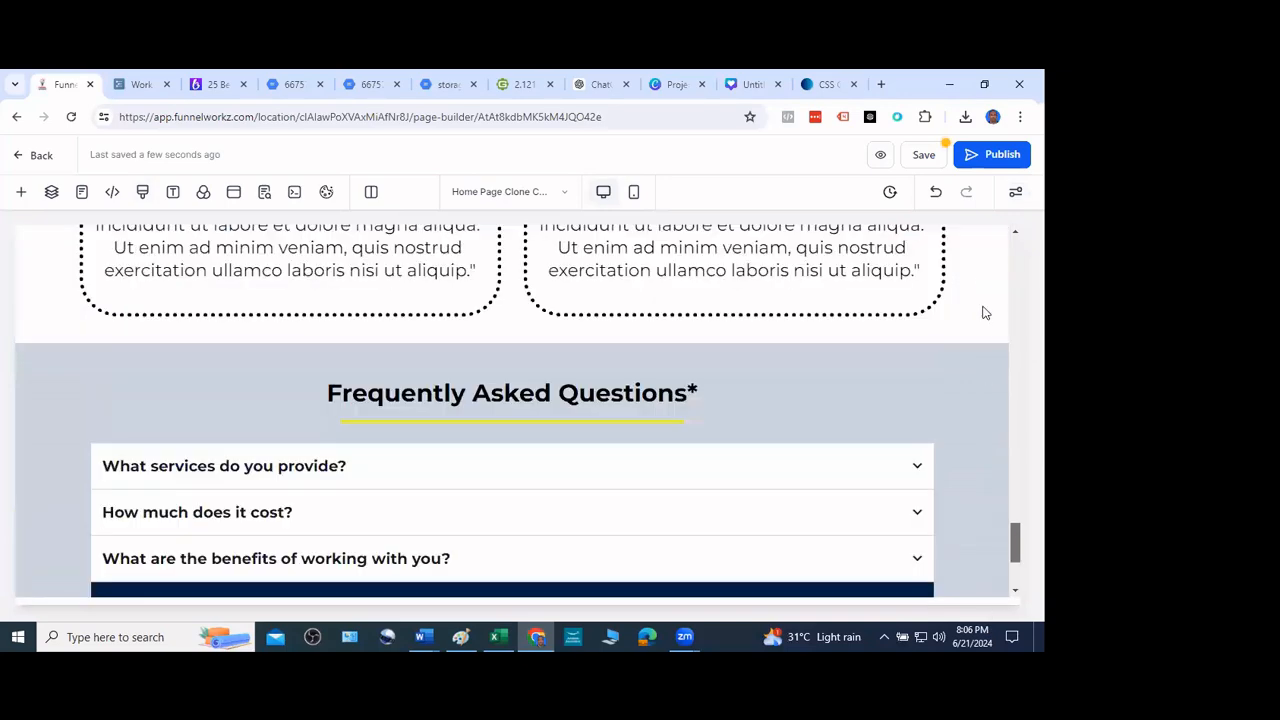
scroll(269, 287, "up", 8)
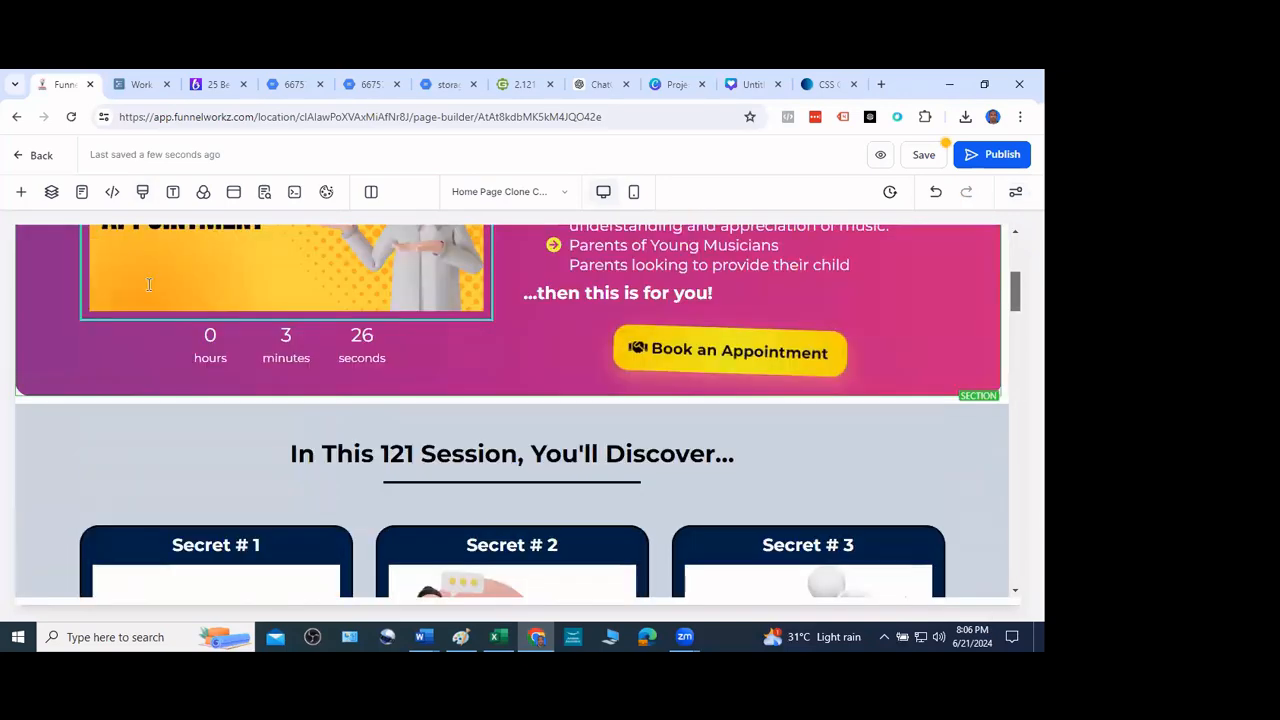
scroll(89, 430, "down", 2)
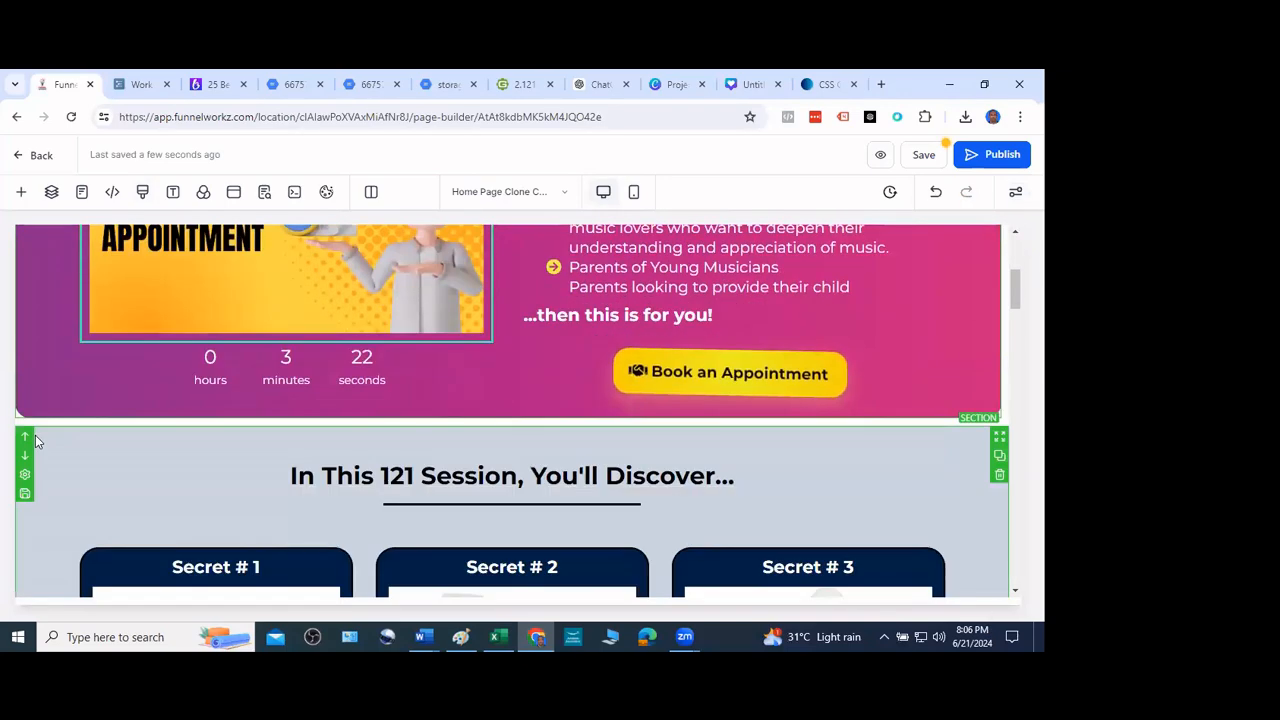
left_click(1015, 191)
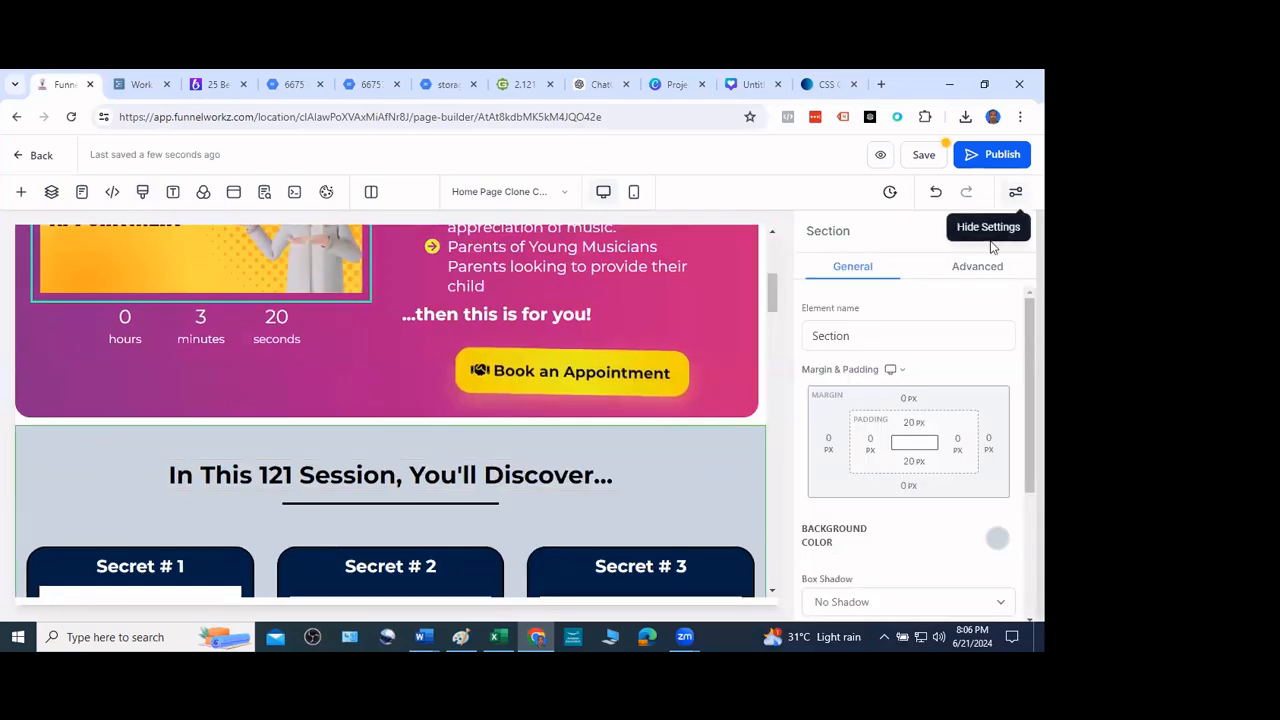
scroll(591, 337, "up", 3)
scroll(591, 337, "up", 1)
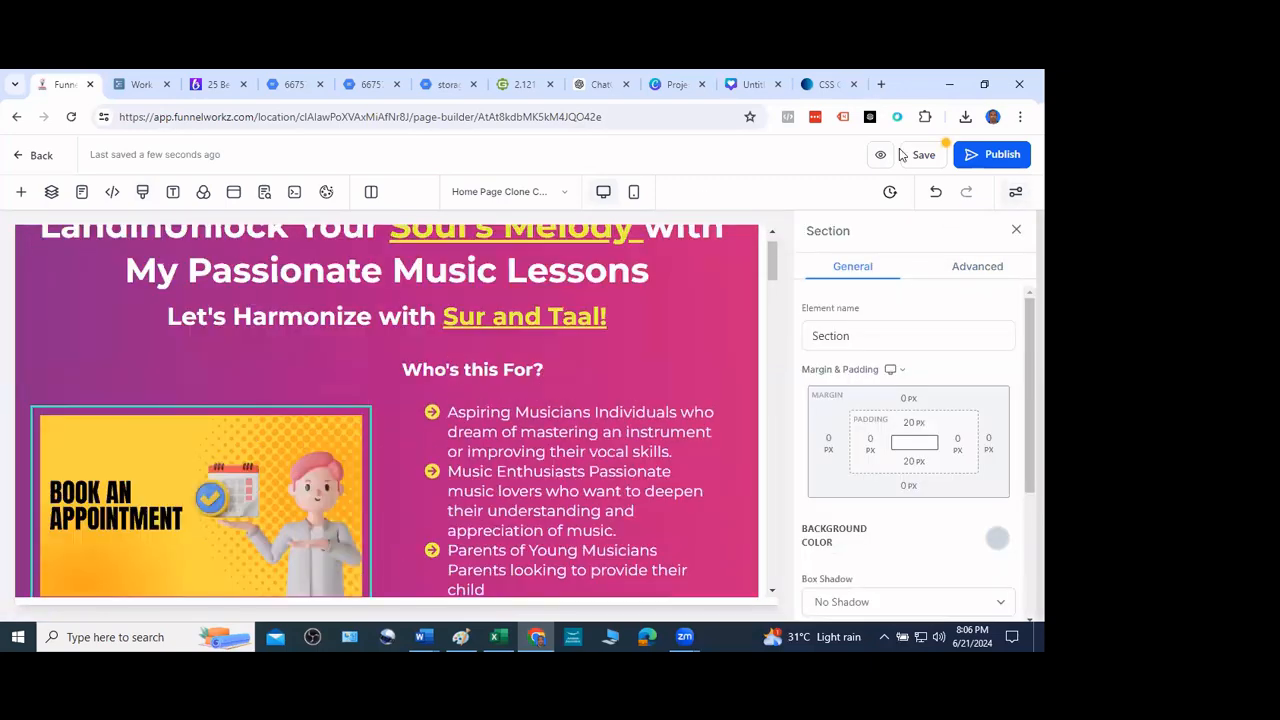
Save the home page in the page builder and close the section settings
left_click(920, 155)
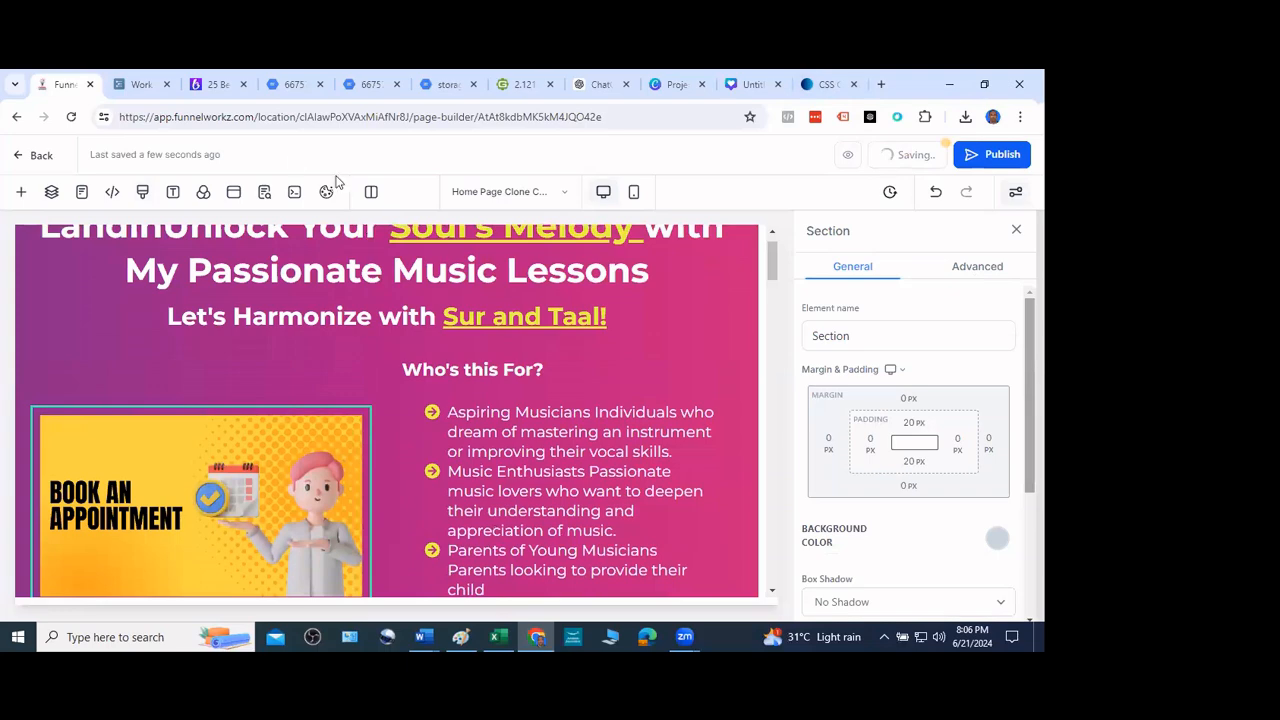
scroll(680, 323, "up", 1)
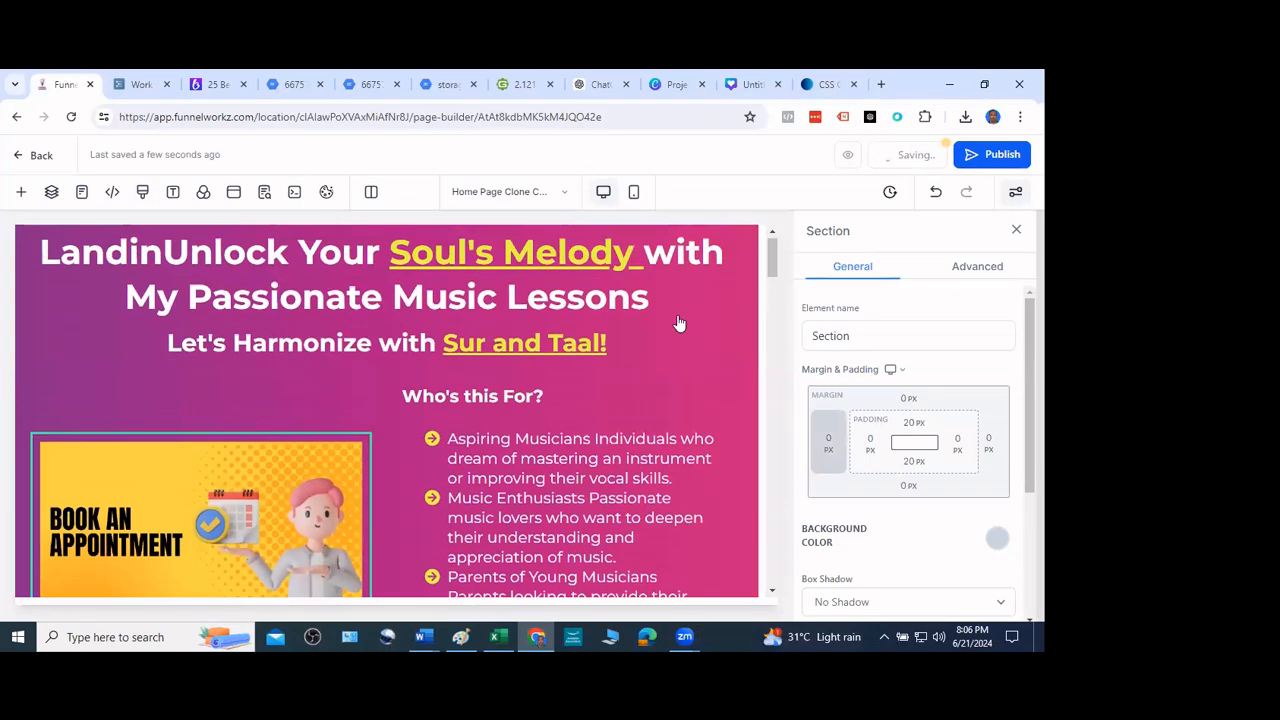
left_click(4, 372)
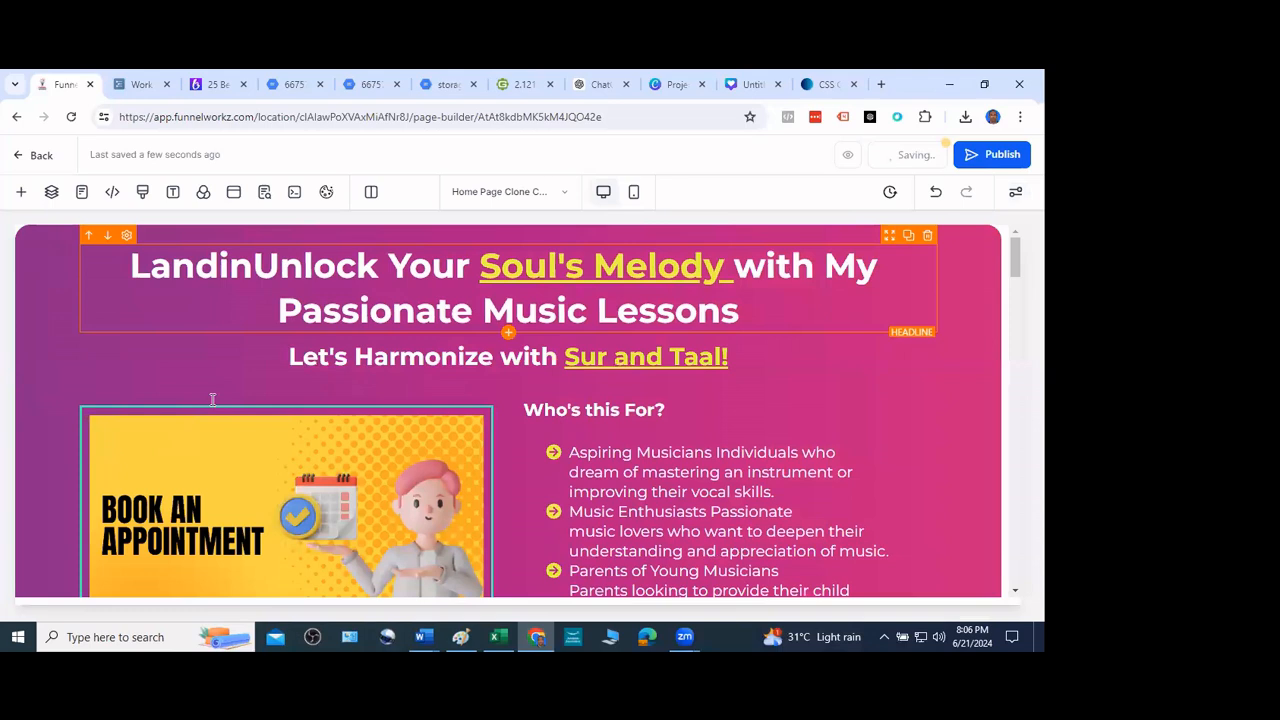
Check the workshop outline in Workflowy, and open the account's Domains settings outside the page builder
left_click(140, 84)
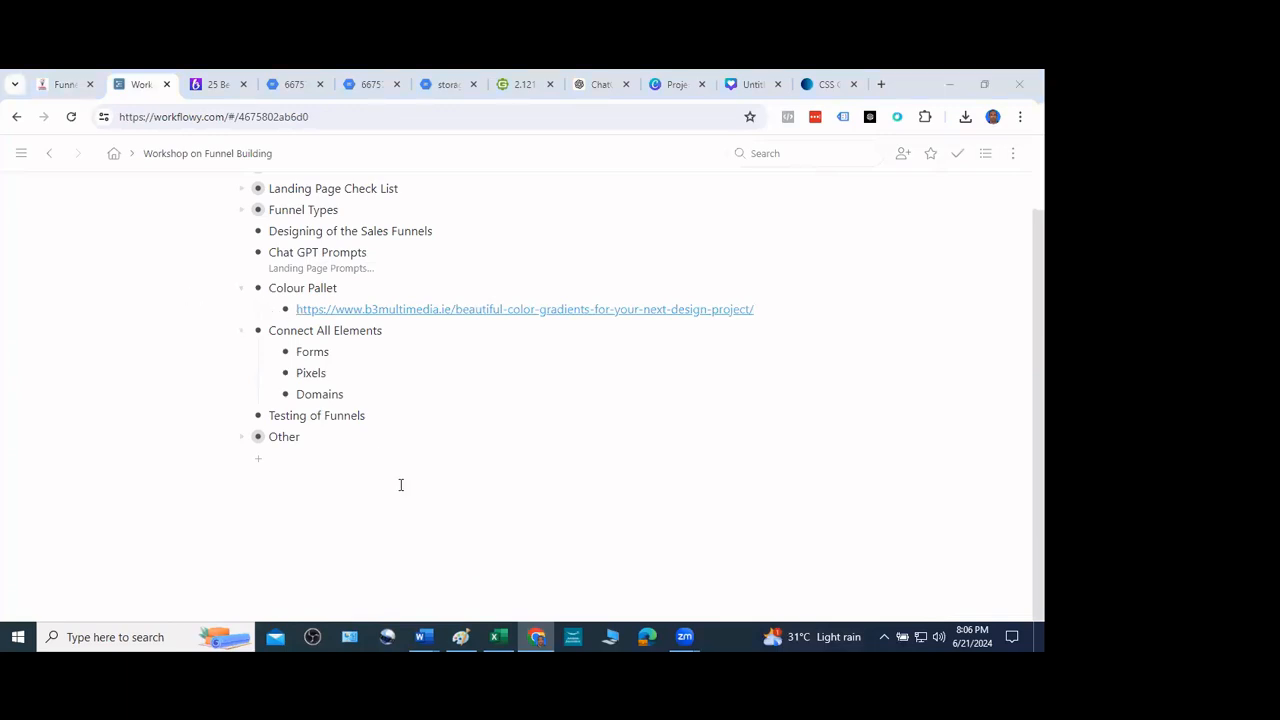
left_click(536, 636)
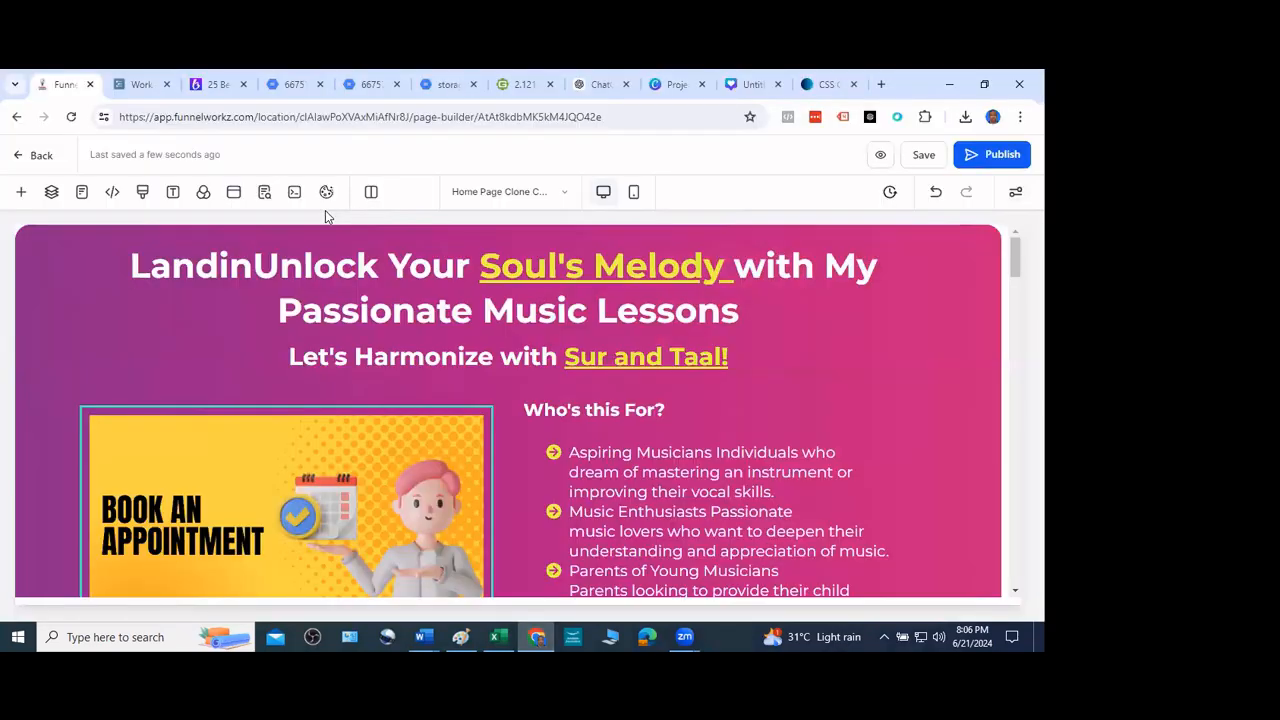
left_click(68, 157)
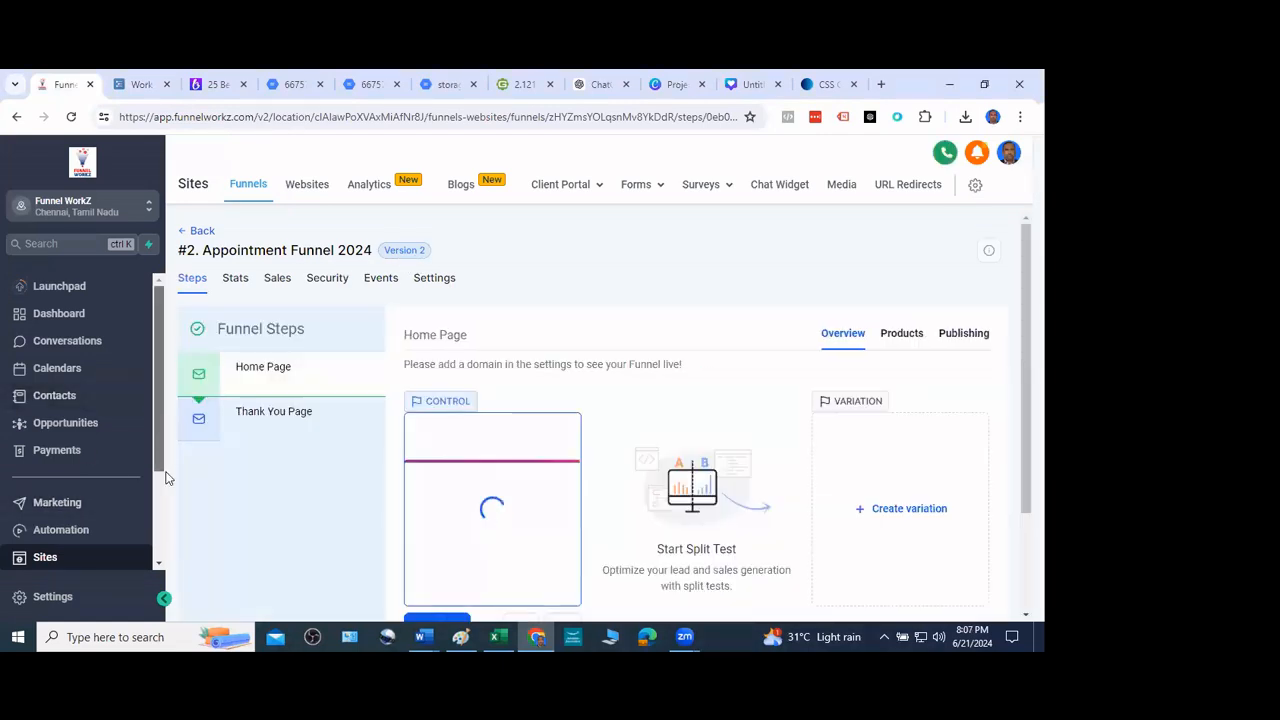
scroll(60, 510, "down", 3)
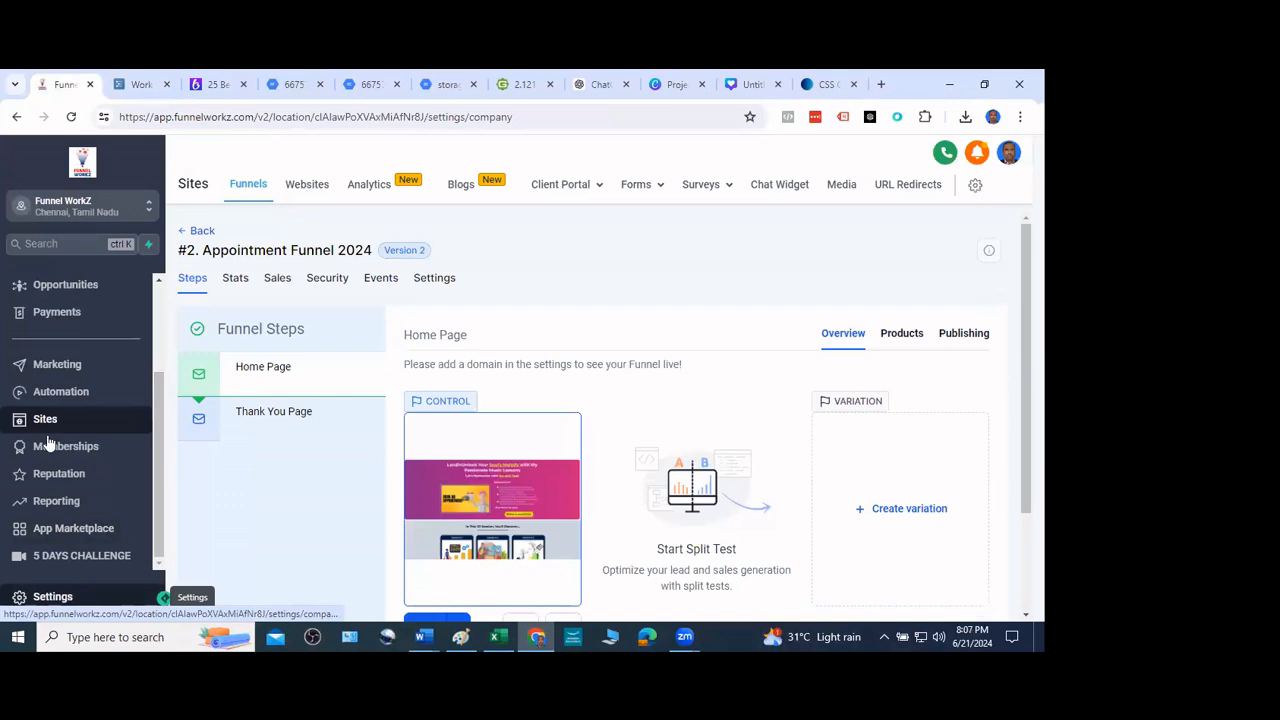
left_click(75, 594)
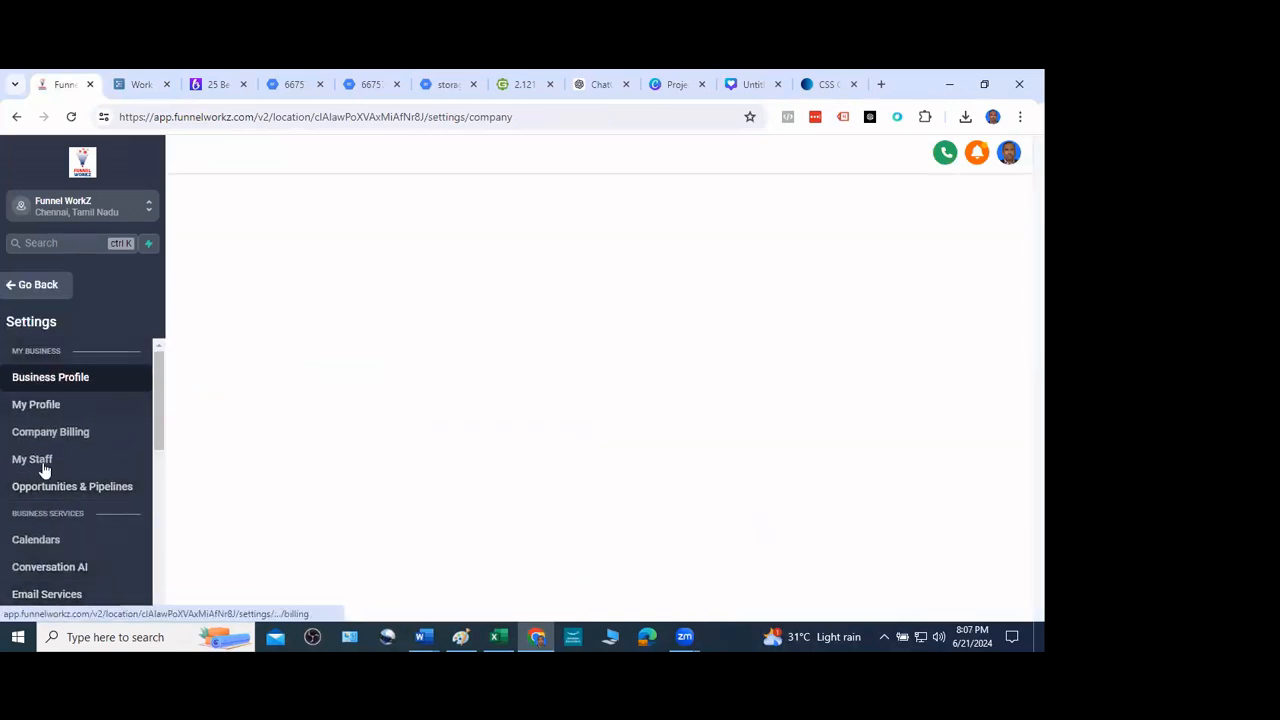
scroll(58, 472, "down", 8)
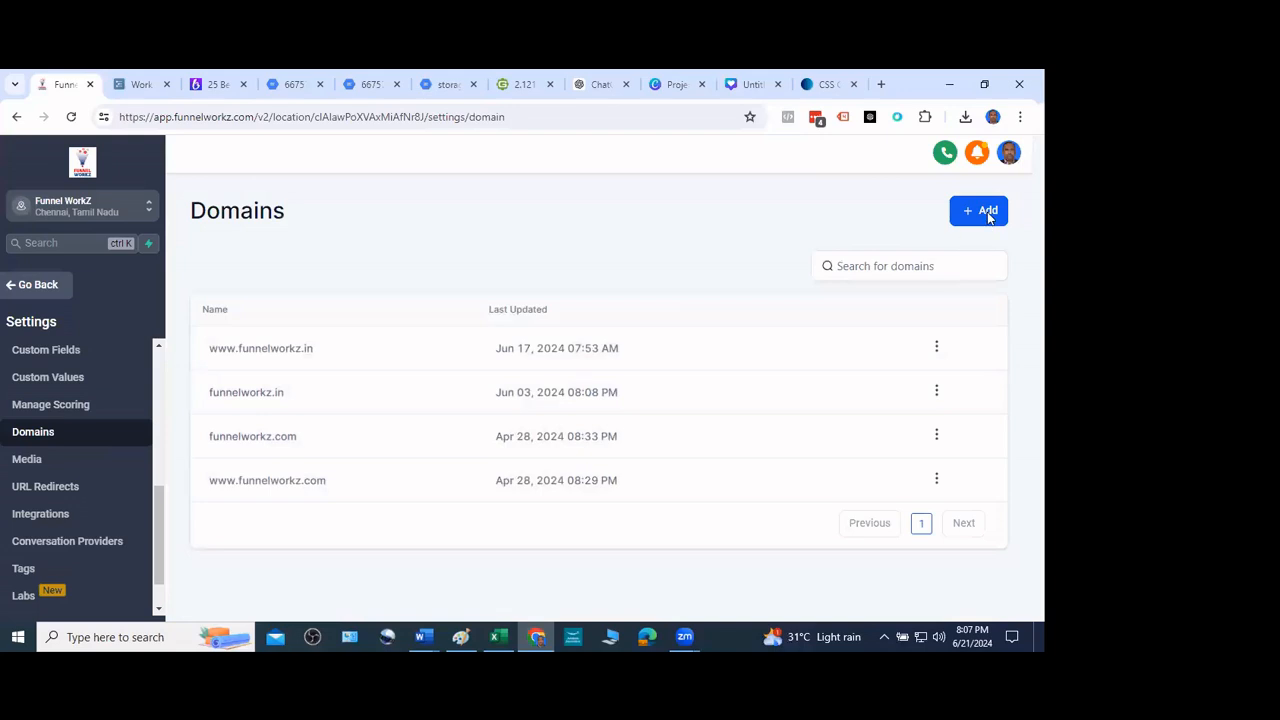
View the form for connecting a domain or subdomain and close it without adding one
left_click(984, 212)
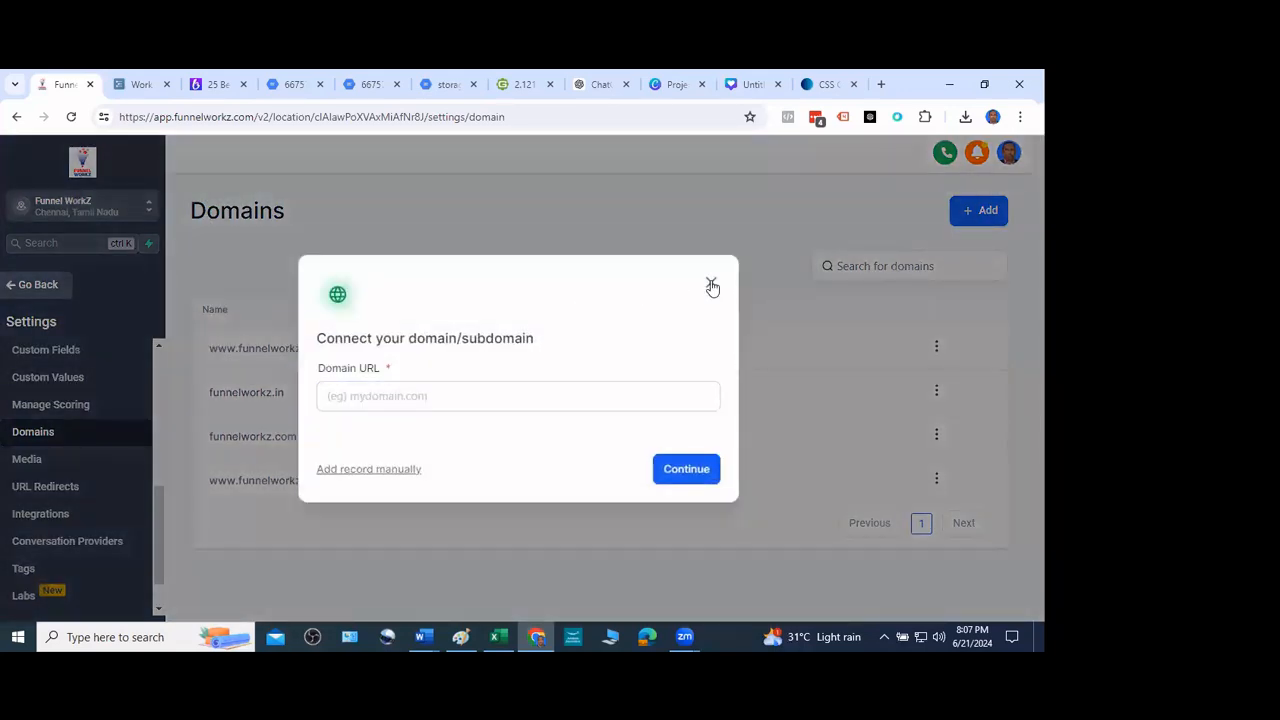
left_click(712, 287)
left_click(980, 210)
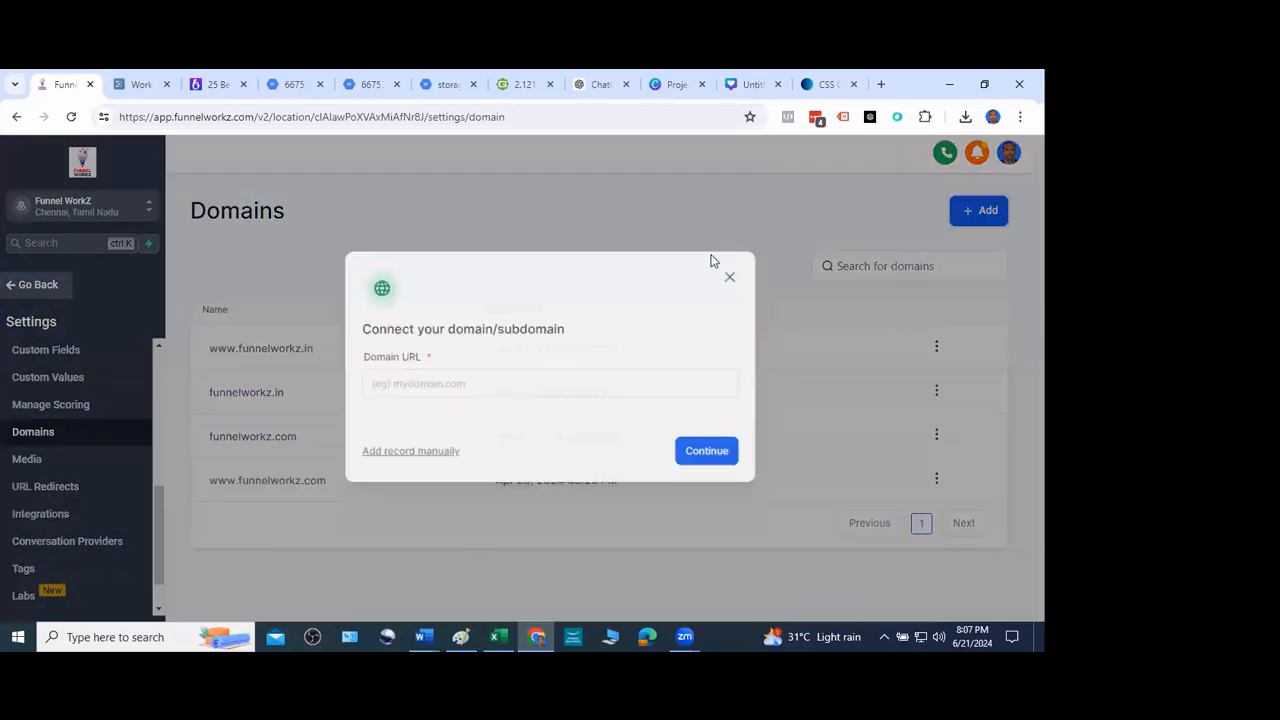
left_click(442, 398)
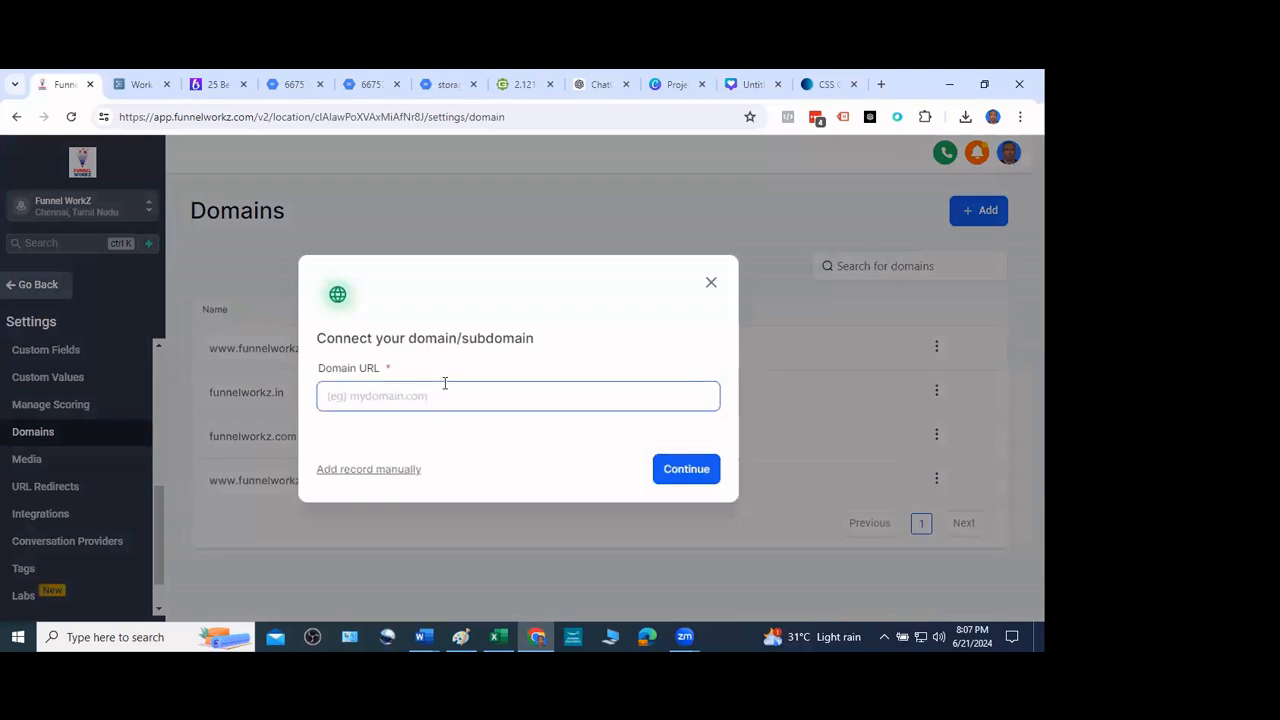
left_click(732, 258)
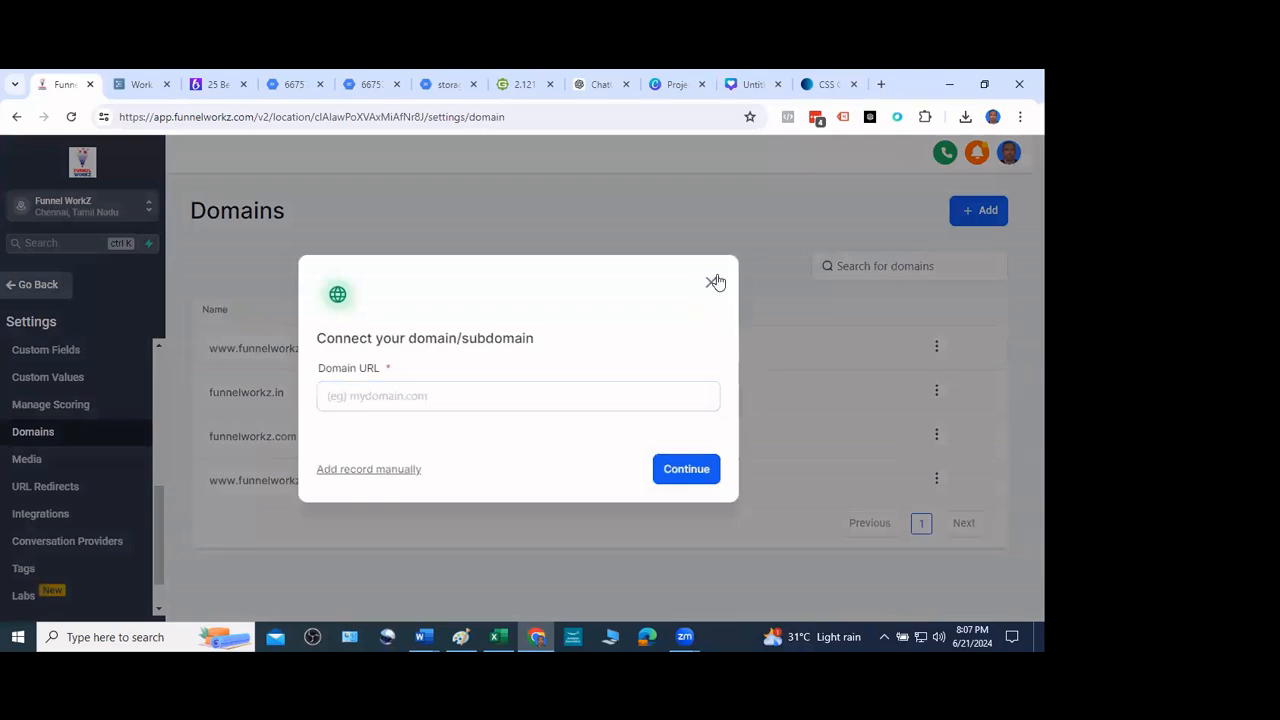
left_click(712, 281)
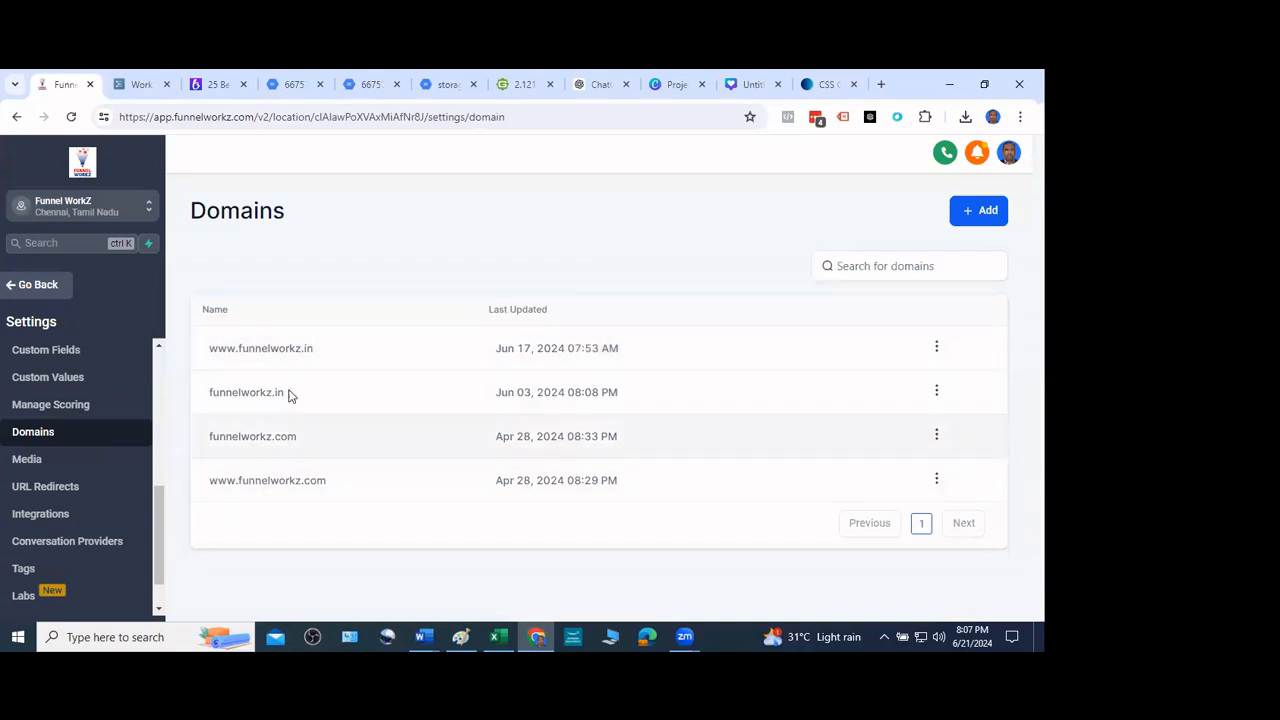
left_click(30, 285)
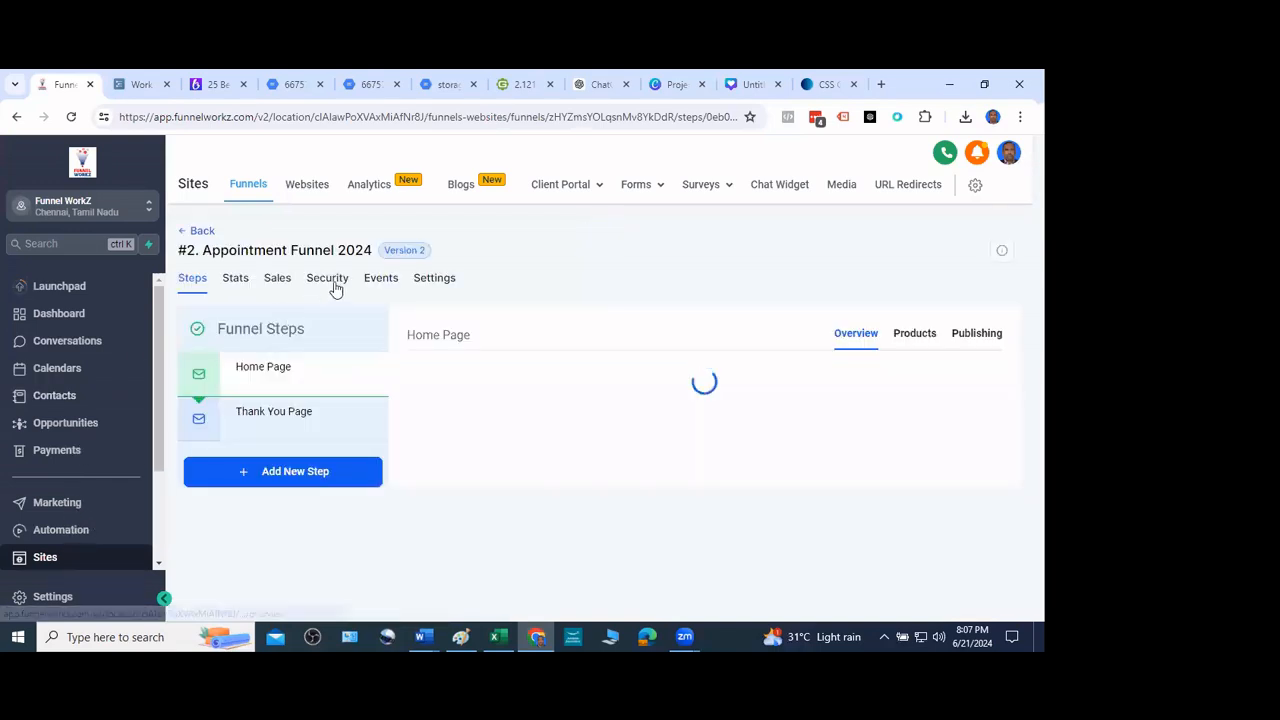
left_click(436, 278)
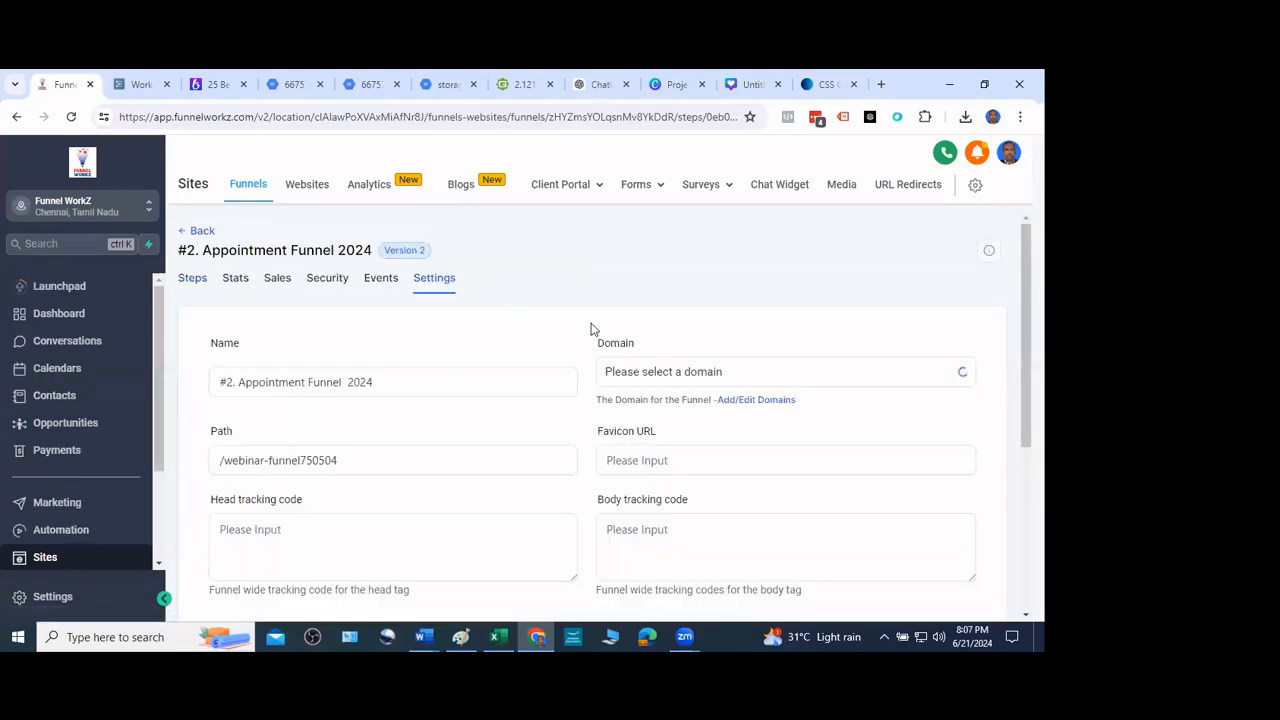
scroll(775, 310, "down", 2)
scroll(751, 277, "up", 3)
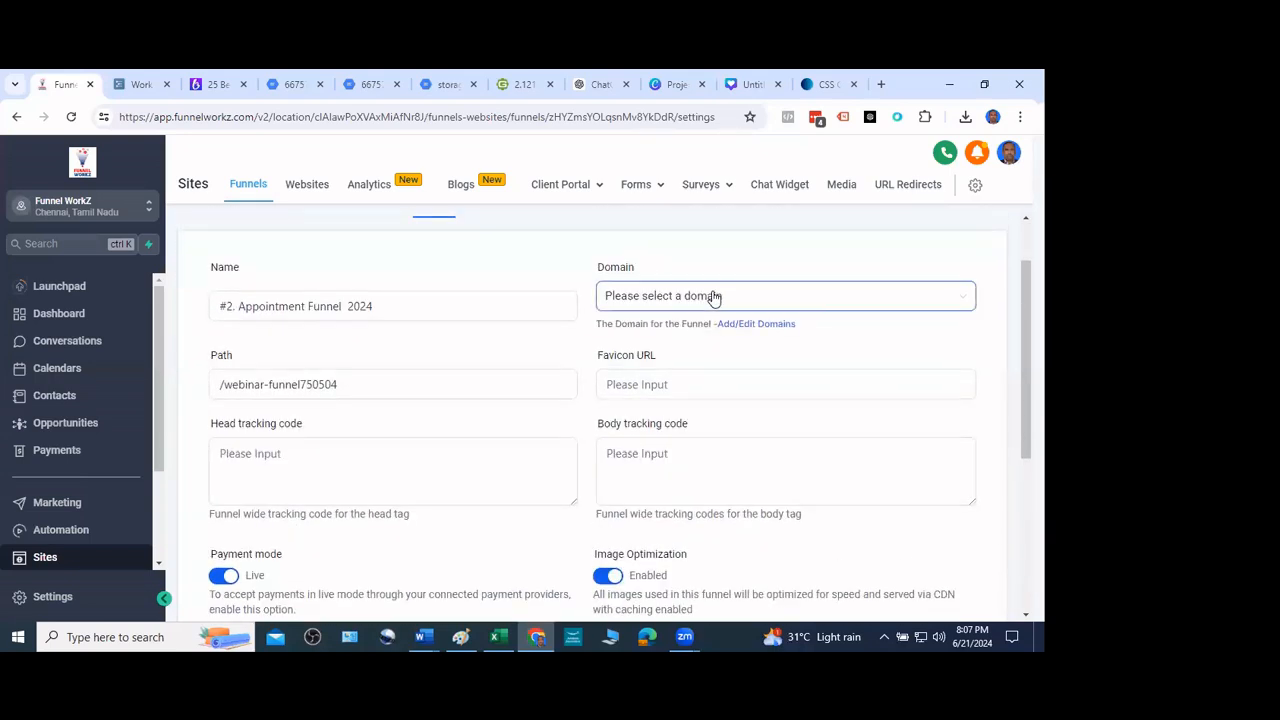
left_click(714, 295)
left_click(700, 357)
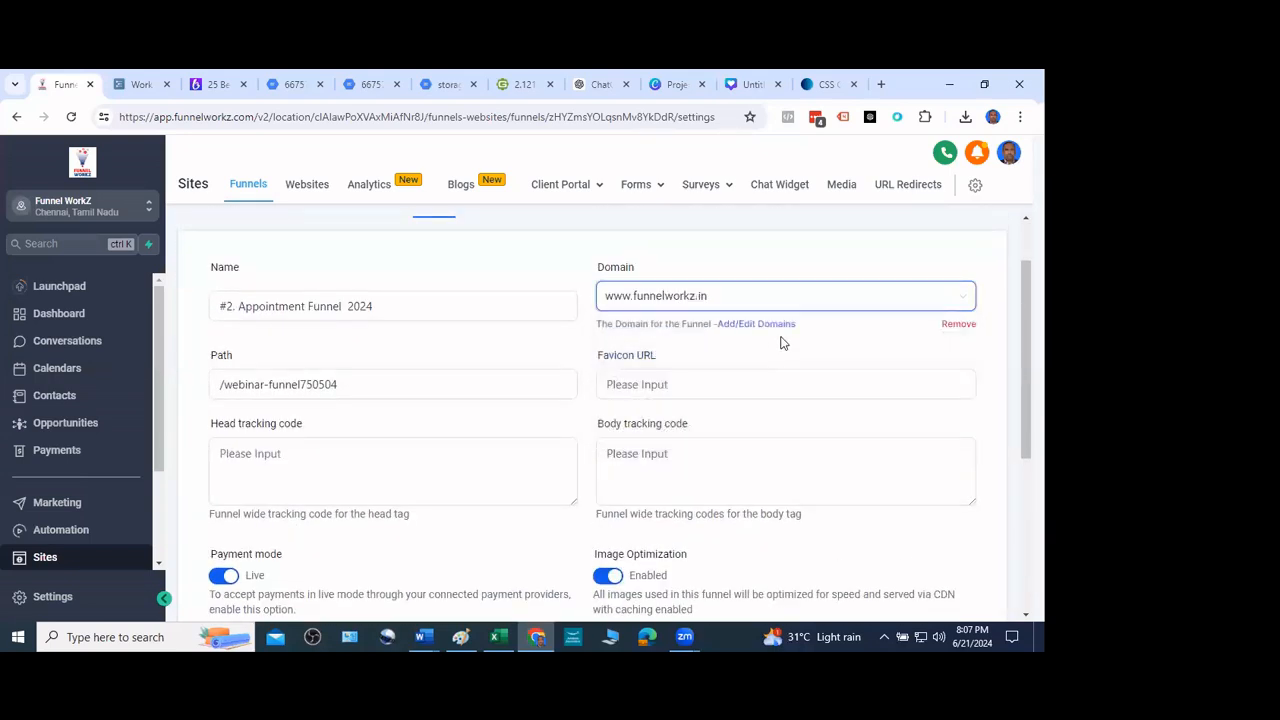
scroll(820, 358, "down", 3)
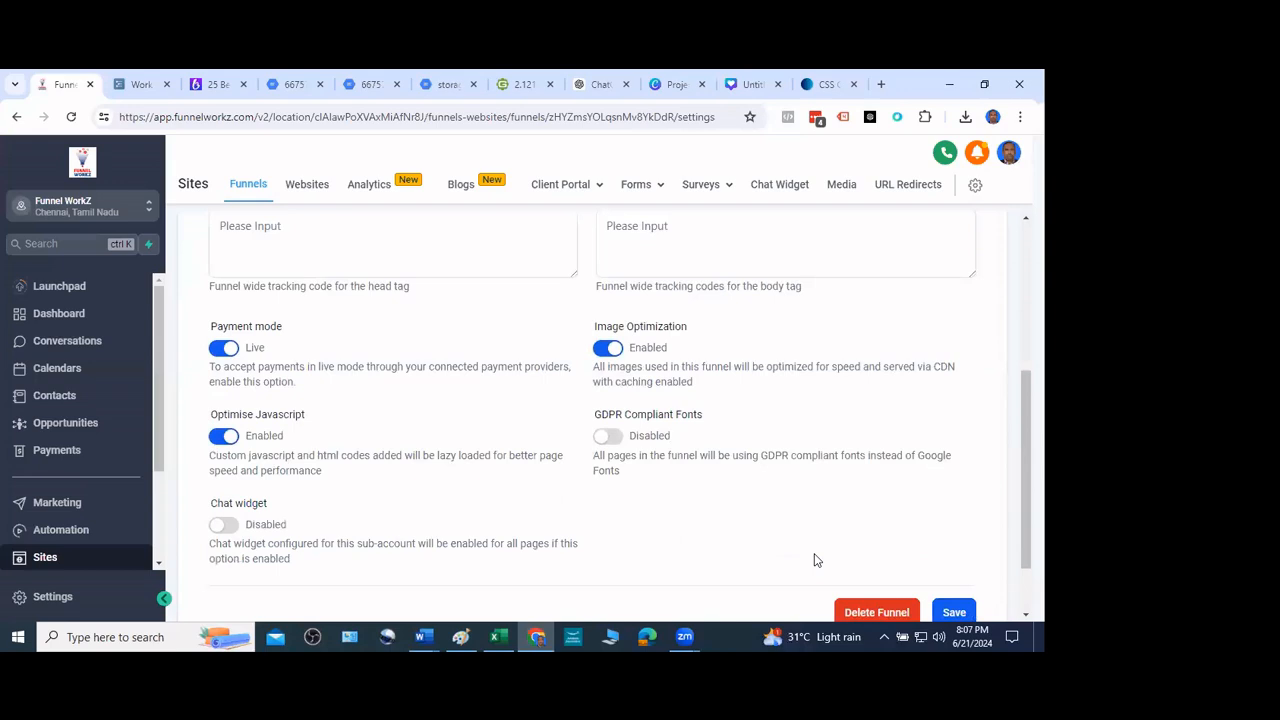
left_click(954, 612)
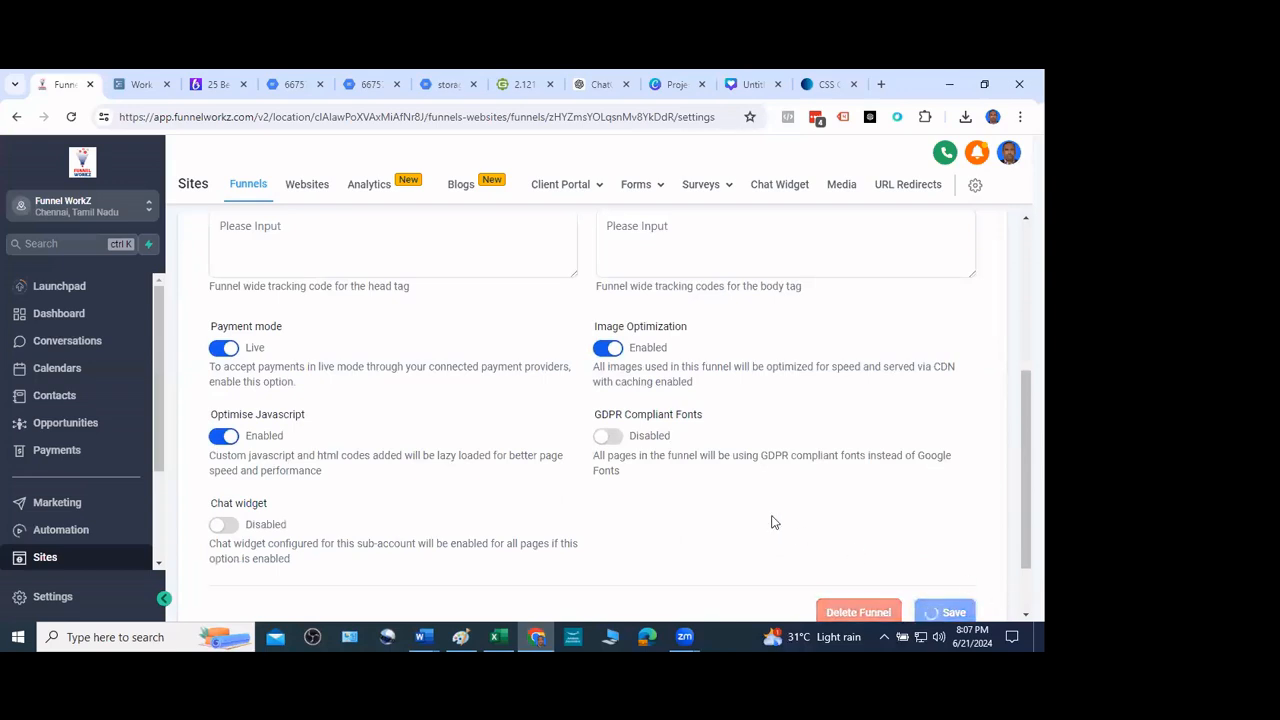
scroll(929, 423, "up", 4)
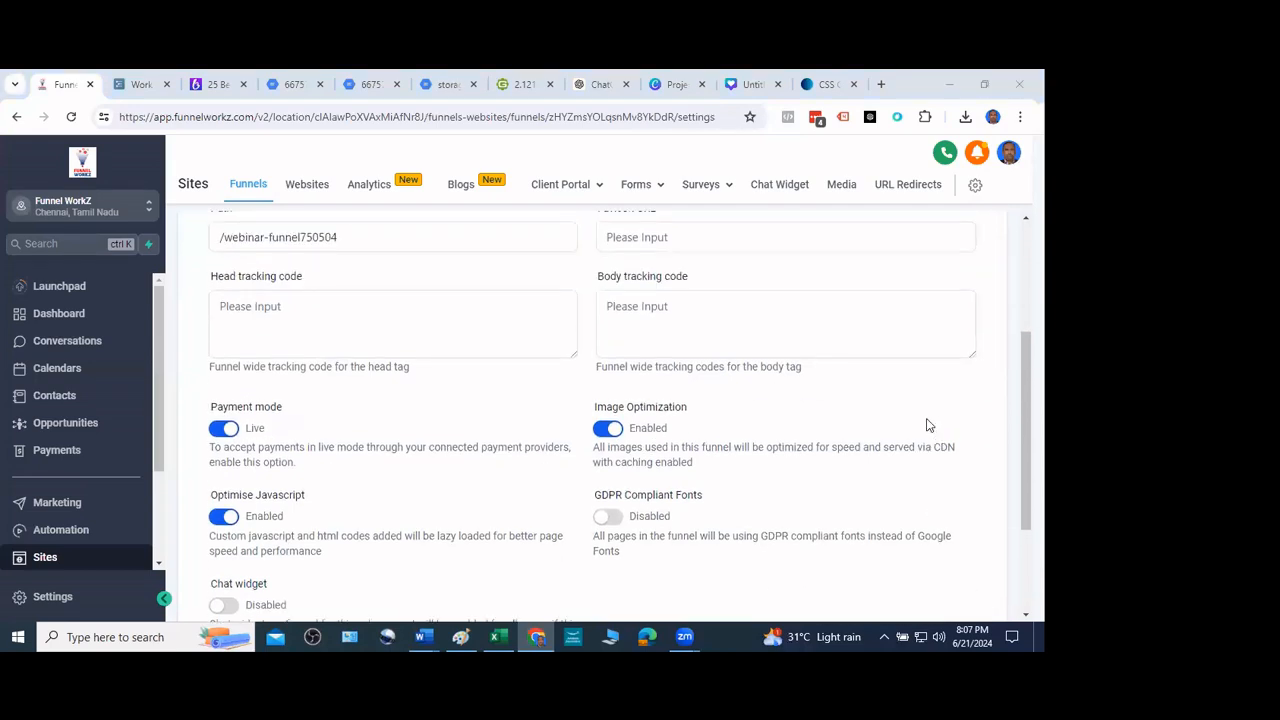
Open the published home page from the funnel's steps and check the path in its web address
left_click(193, 277)
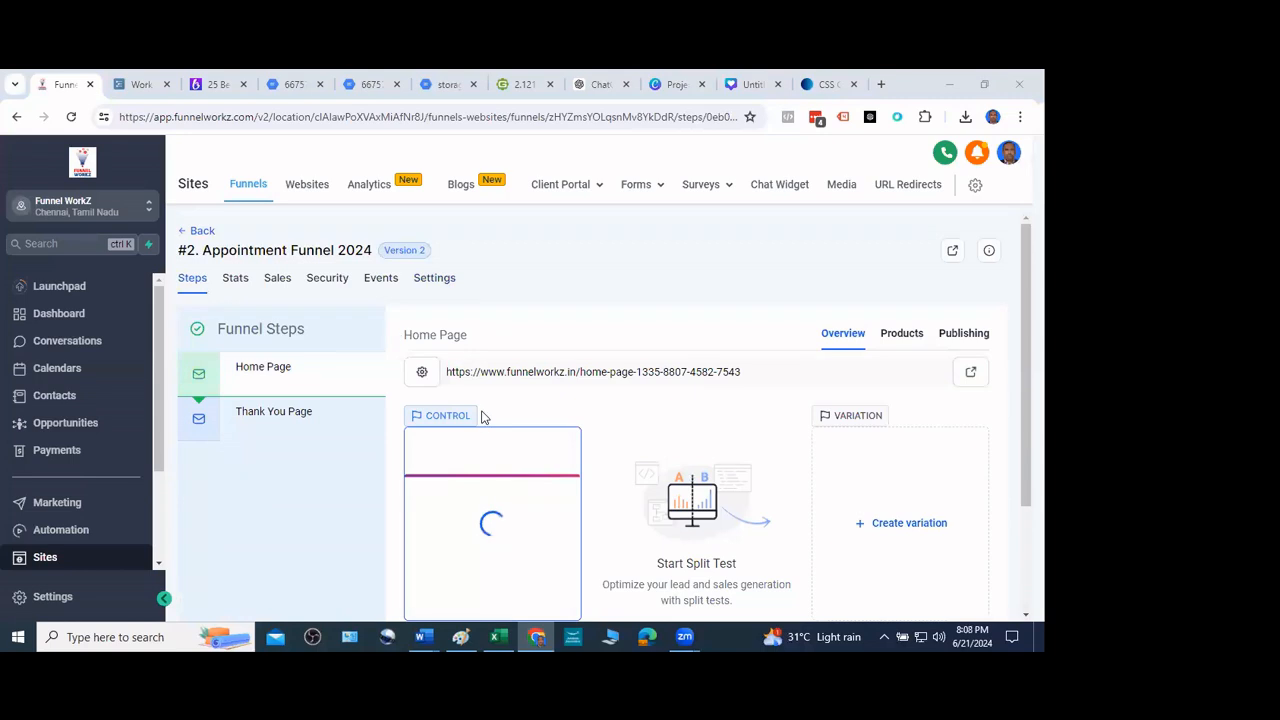
scroll(510, 468, "down", 1)
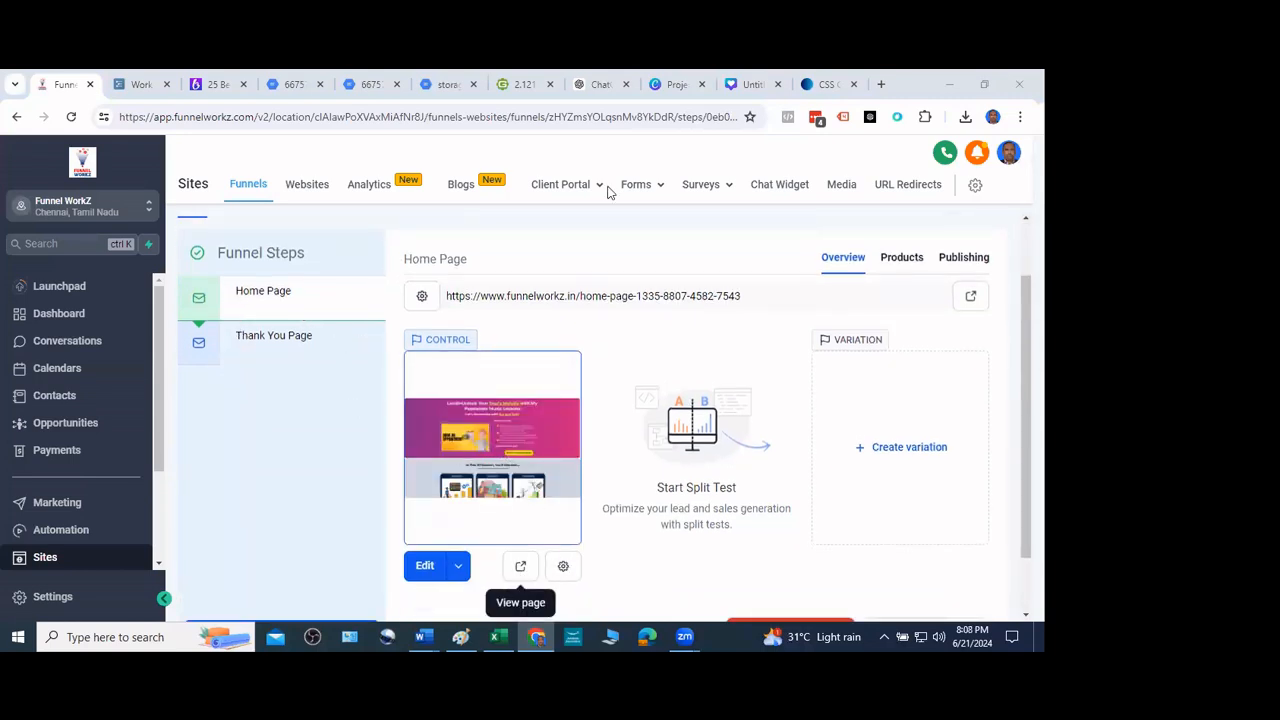
left_click(520, 566)
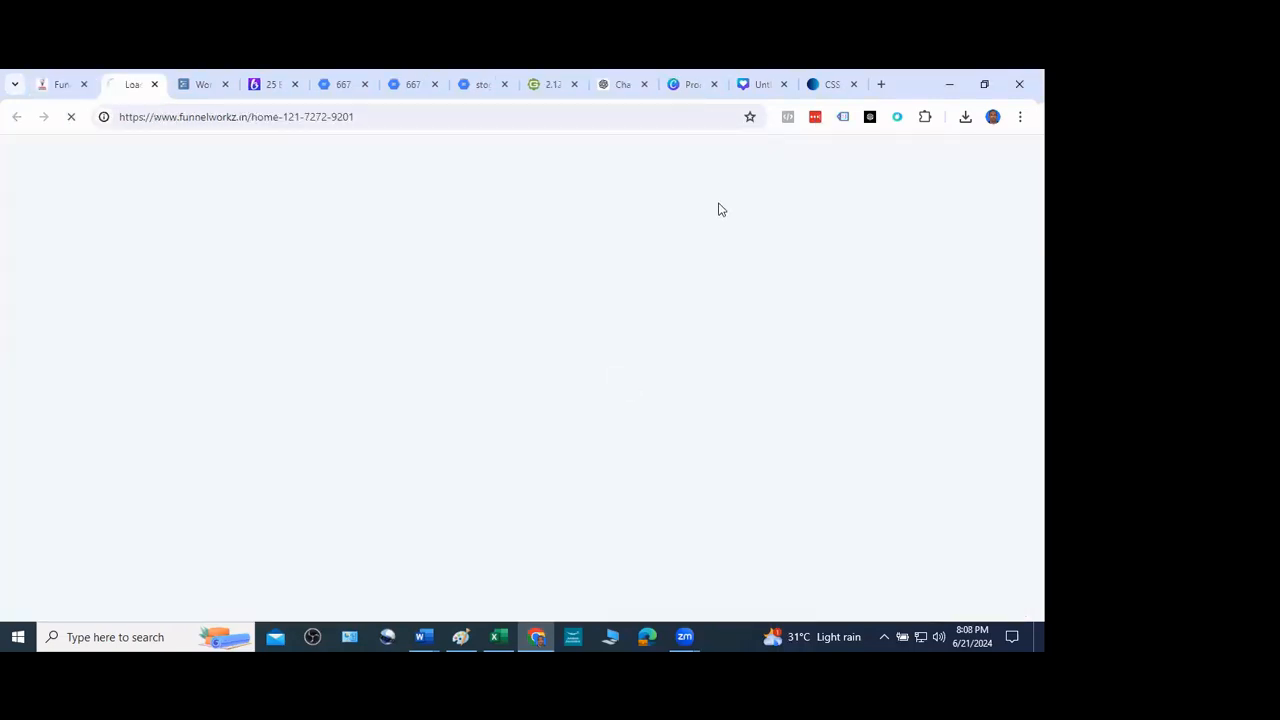
left_click(379, 119)
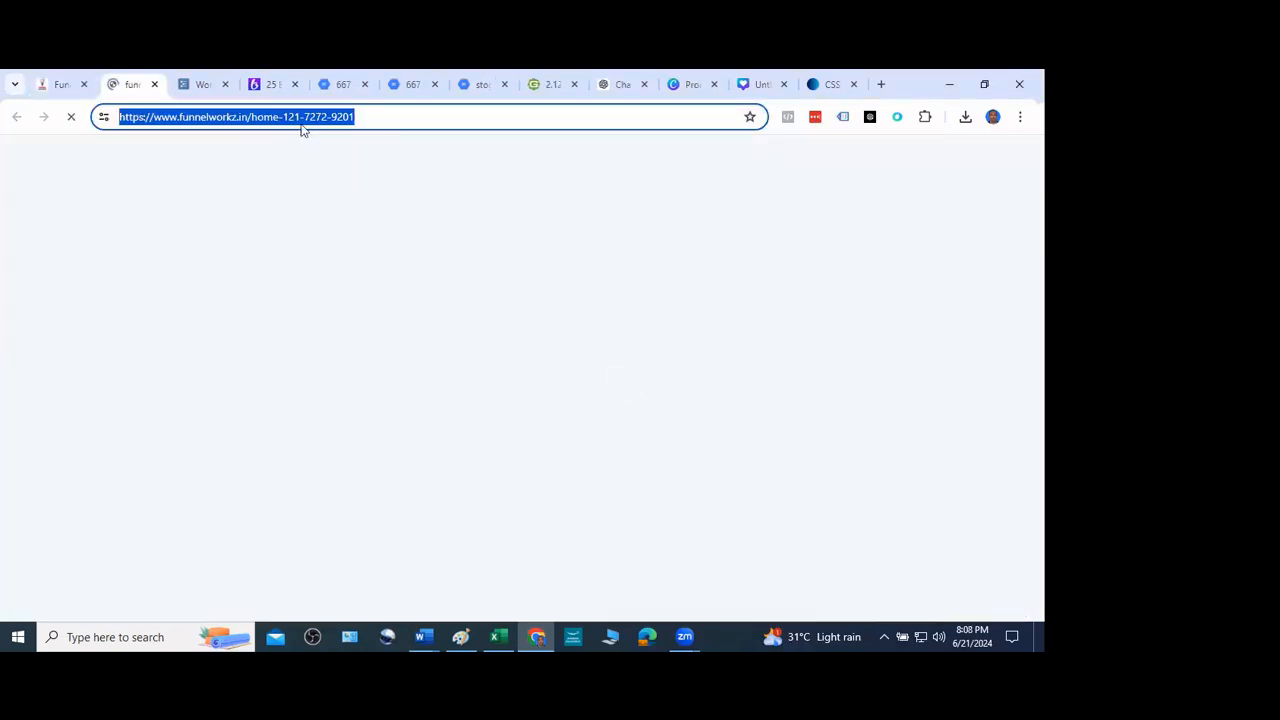
left_click(330, 118)
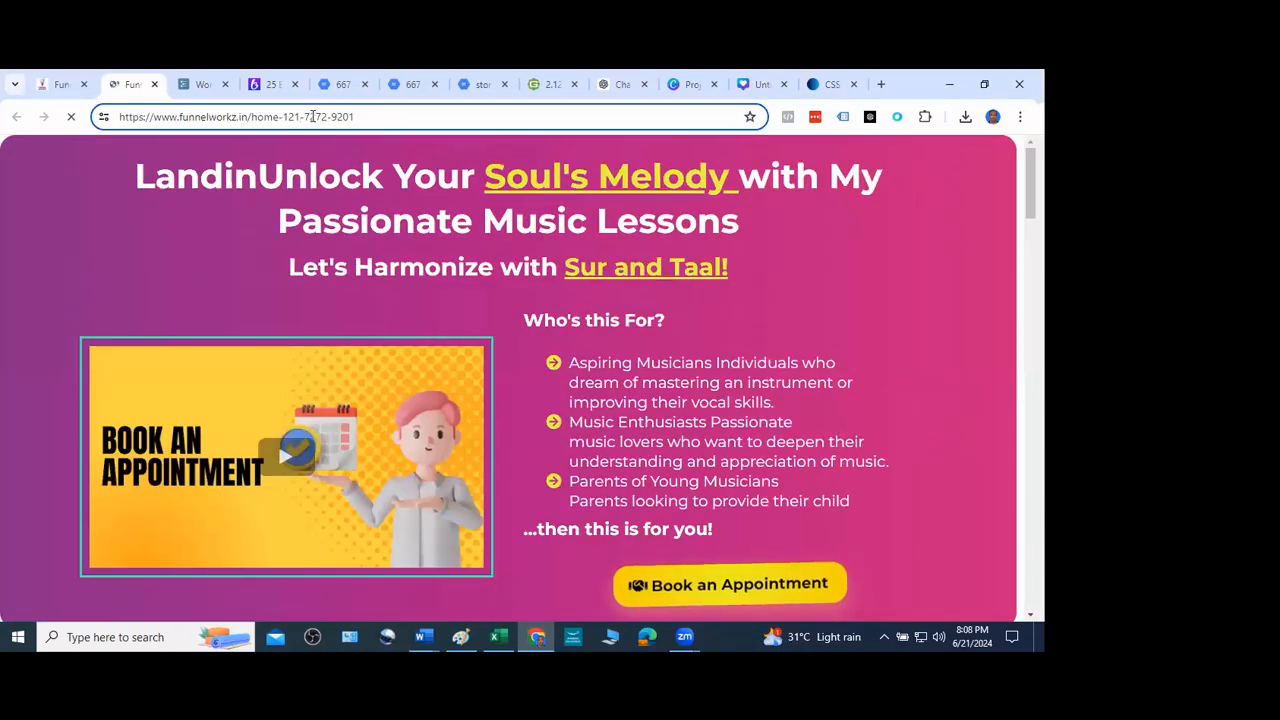
left_click_drag(308, 117, 356, 117)
left_click(55, 84)
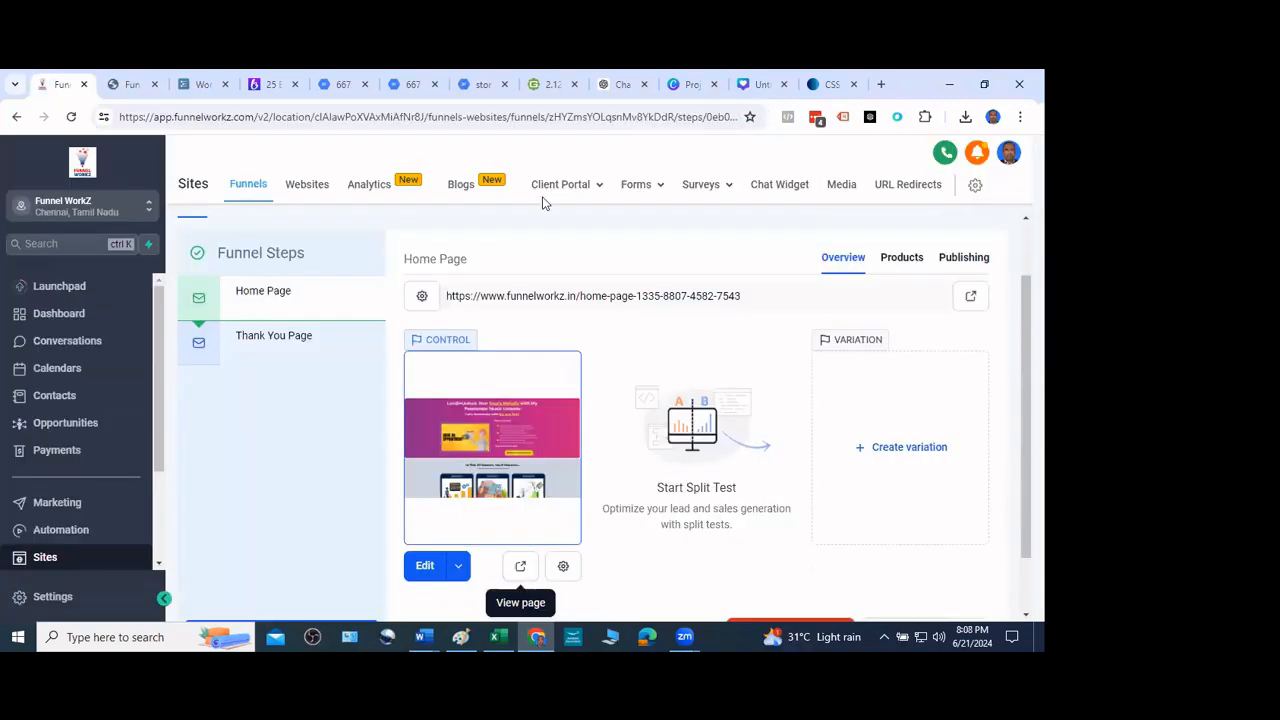
Set the home page's path to /home-page121 in its page details and update the page
left_click(563, 566)
left_click(405, 448)
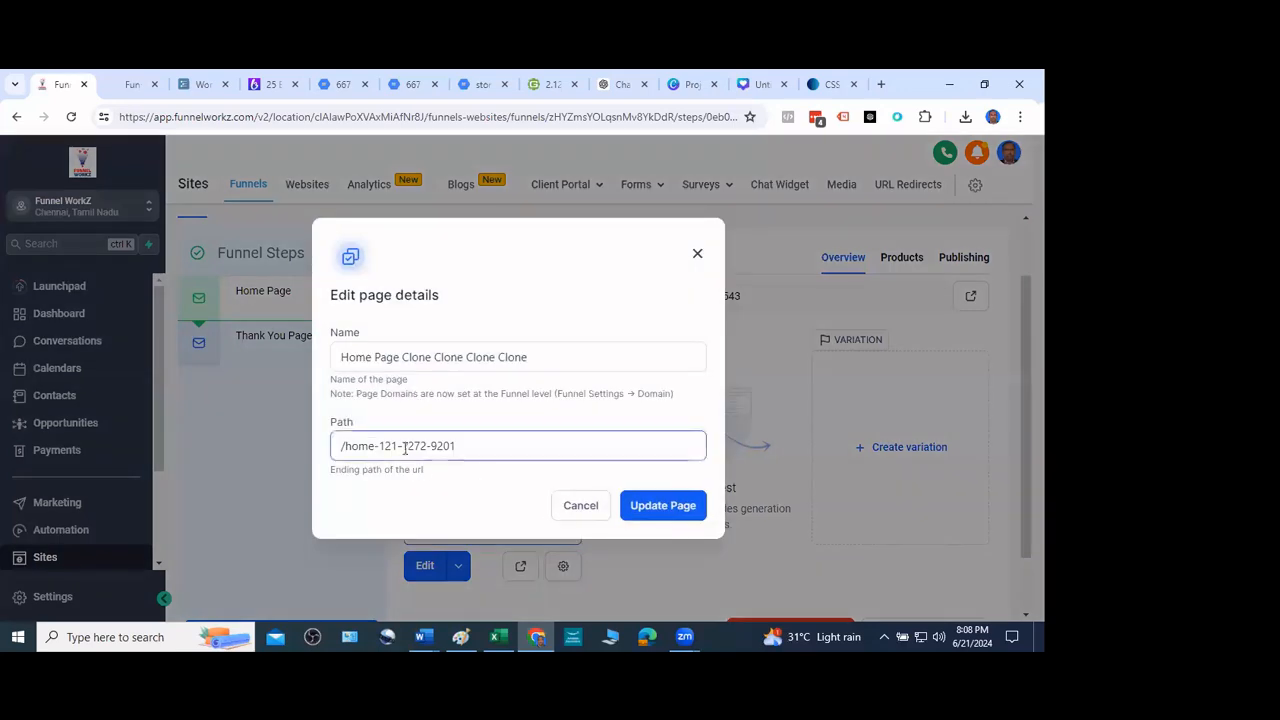
left_click_drag(402, 447, 540, 436)
key("BackSpace")
key("BackSpace")
key("BackSpace")
key("BackSpace")
type("page2")
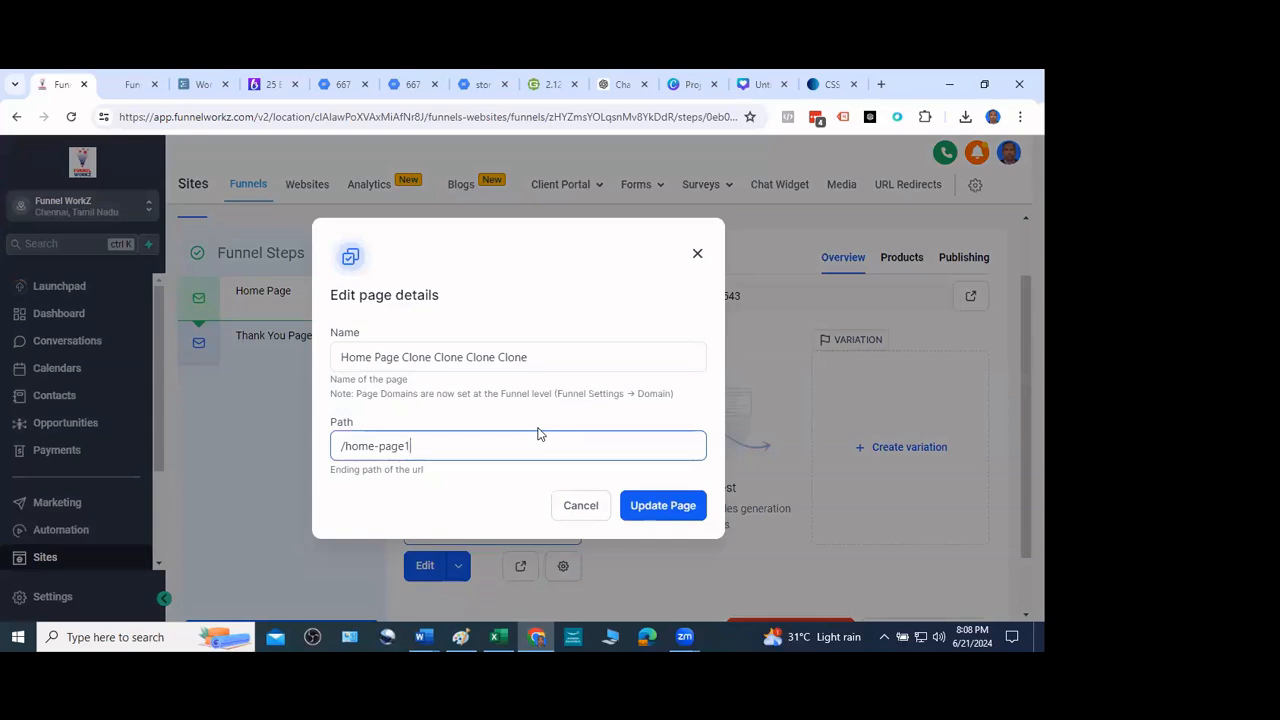
left_click(665, 506)
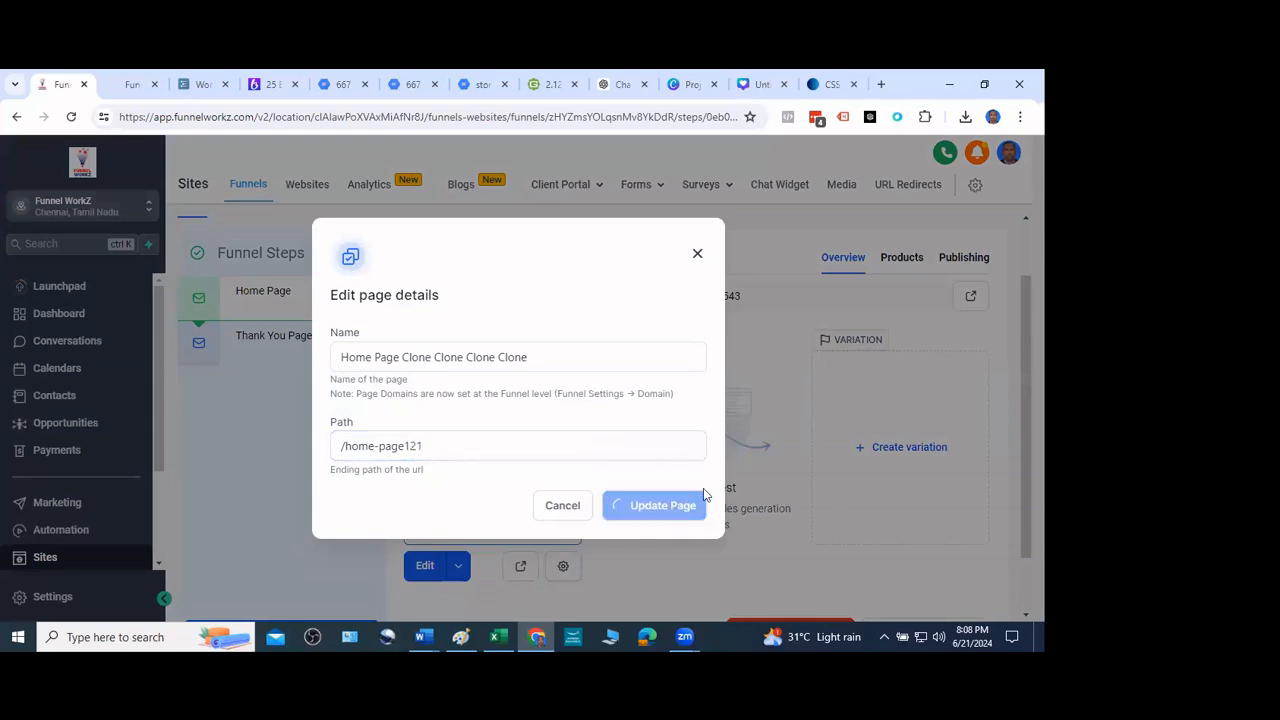
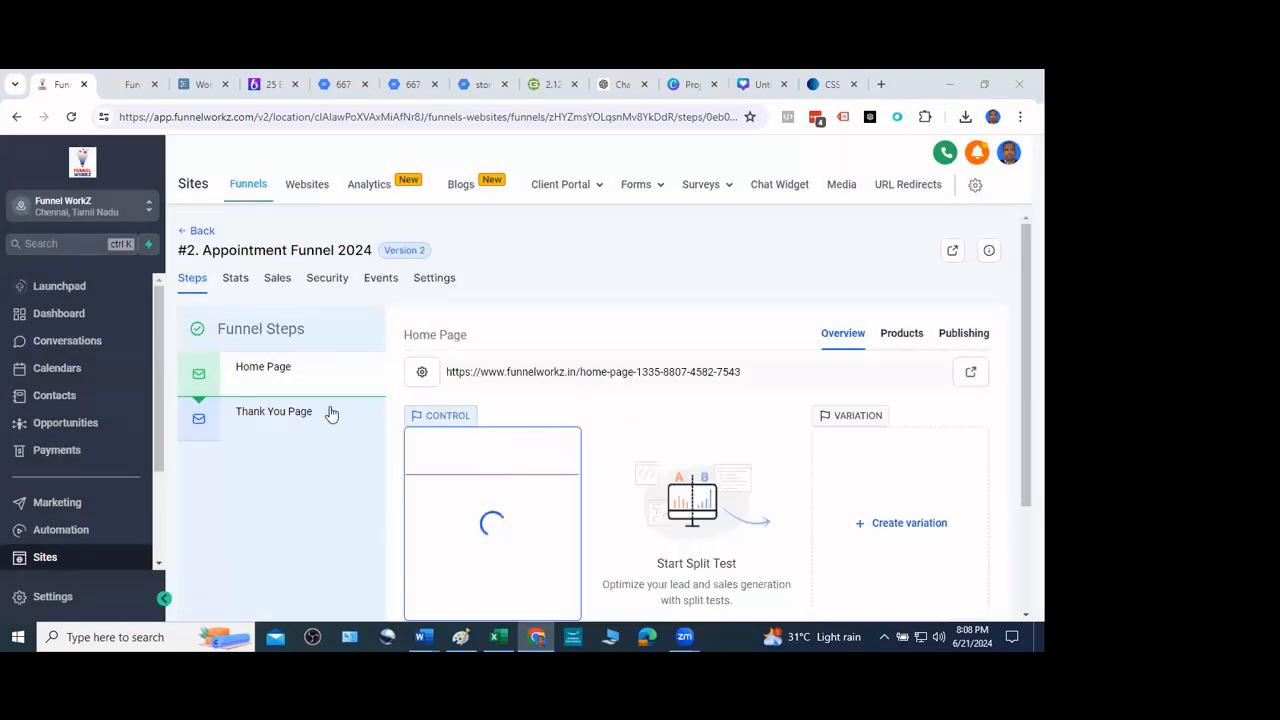
Shorten the Thank You Page's path to /thank-you-121 in its page details and update the page
left_click(266, 420)
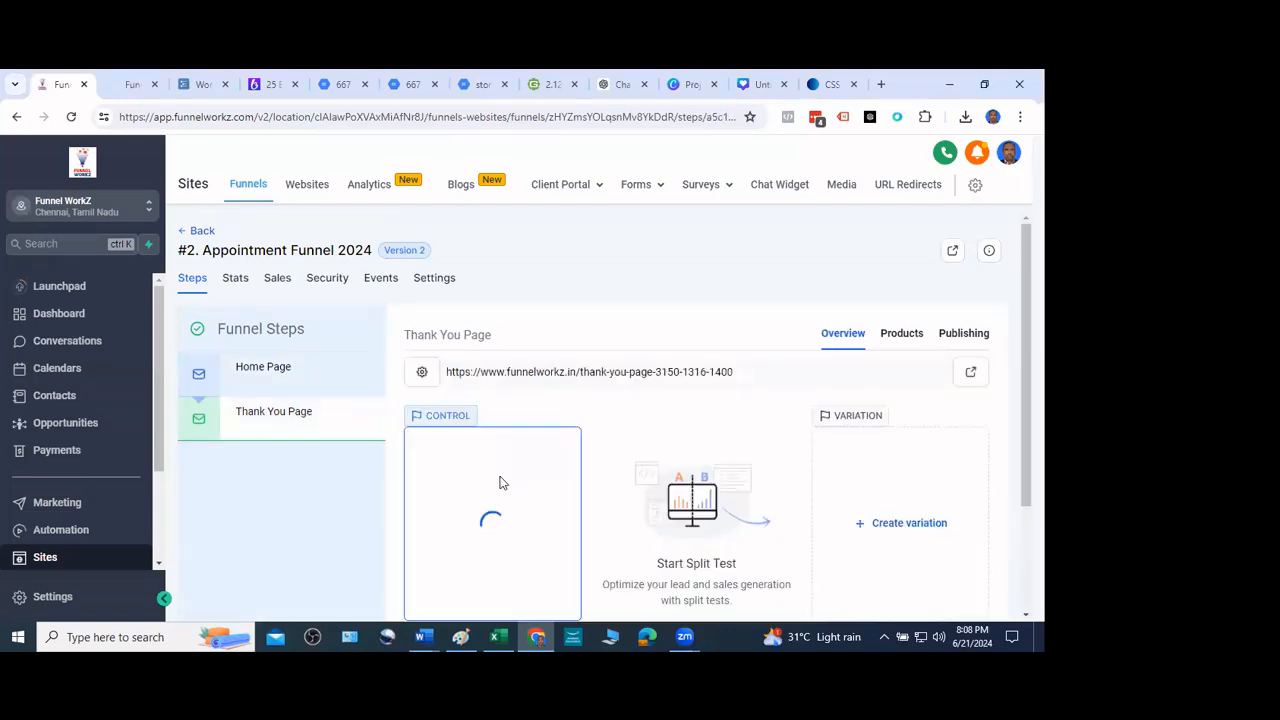
scroll(510, 495, "down", 2)
left_click(563, 494)
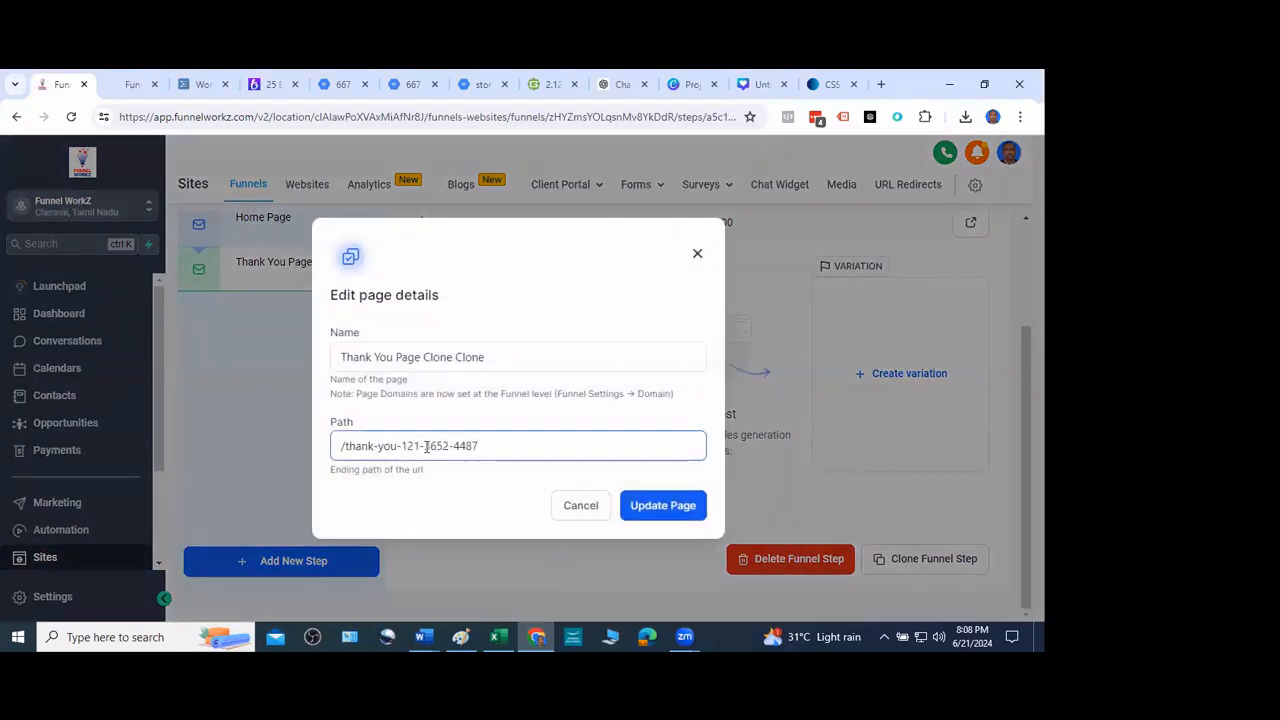
left_click_drag(424, 446, 607, 447)
key("BackSpace")
key("BackSpace")
key("BackSpace")
left_click(670, 507)
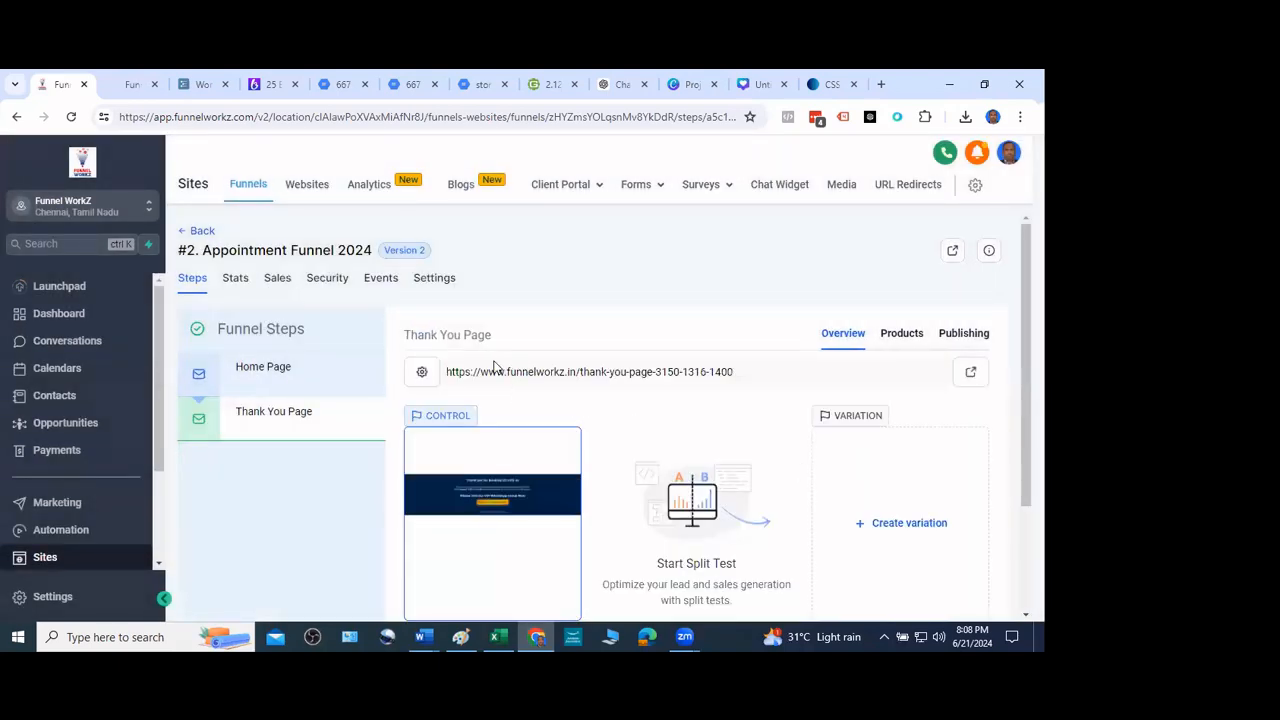
Open the published Thank You Page to check its web address, and return to the funnel's steps
scroll(560, 540, "down", 2)
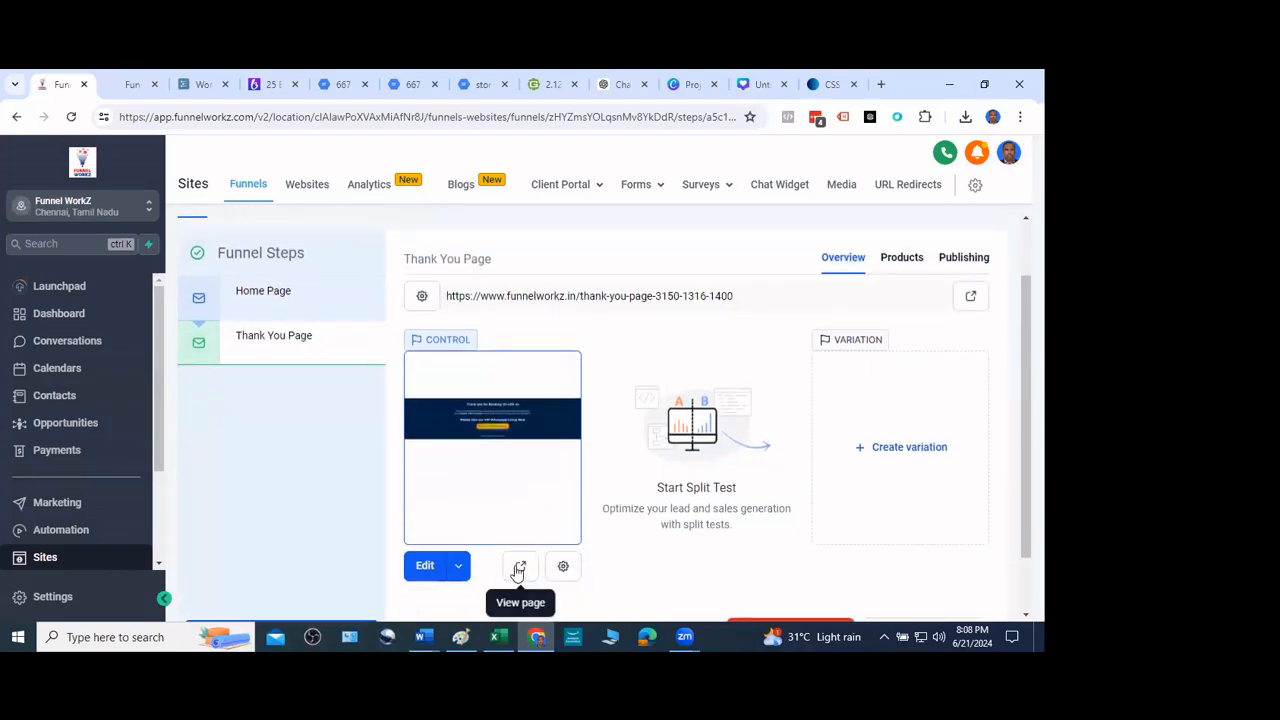
left_click(517, 566)
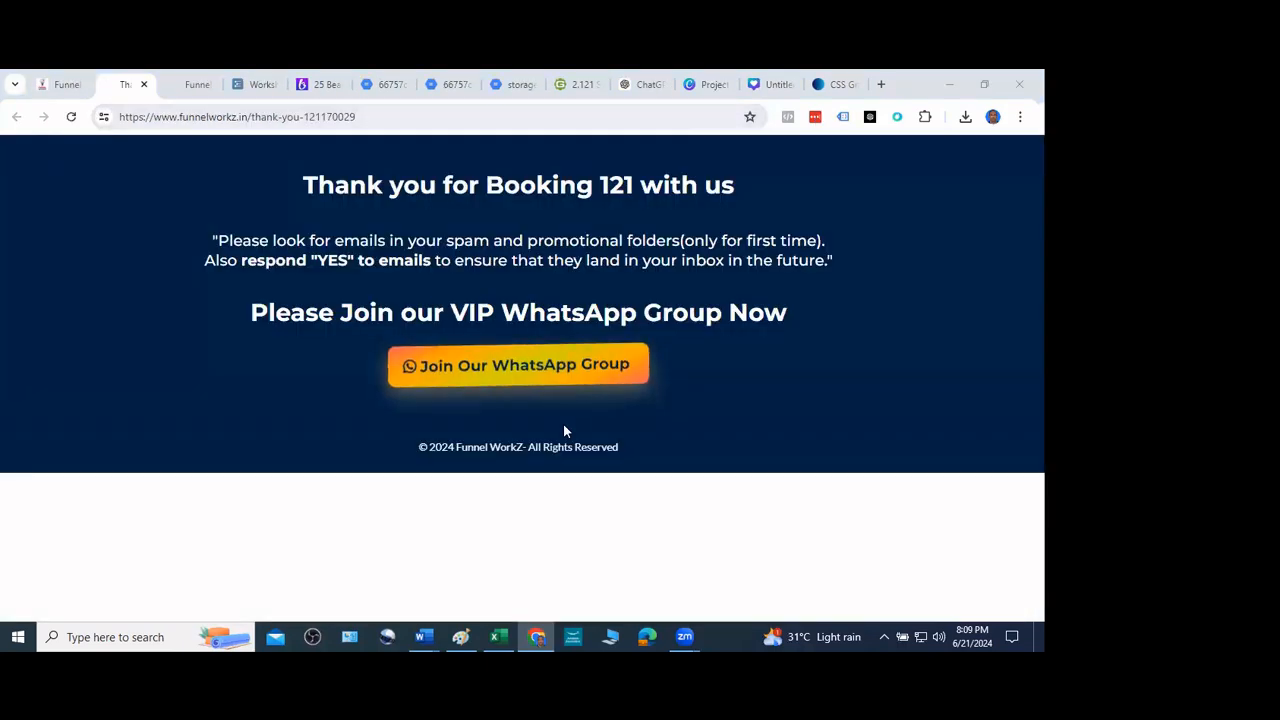
left_click(66, 85)
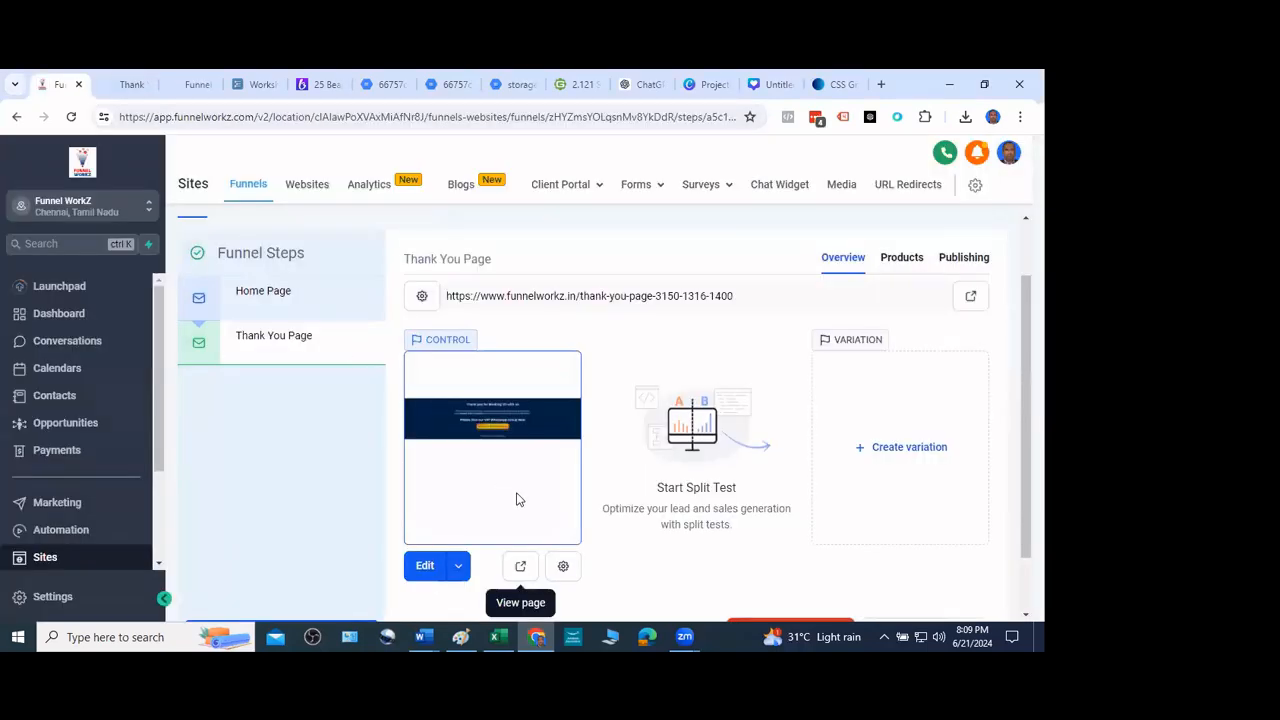
Set the Thank You Page's path to /thank-you-page and update the page
left_click(563, 566)
left_click_drag(401, 446, 541, 454)
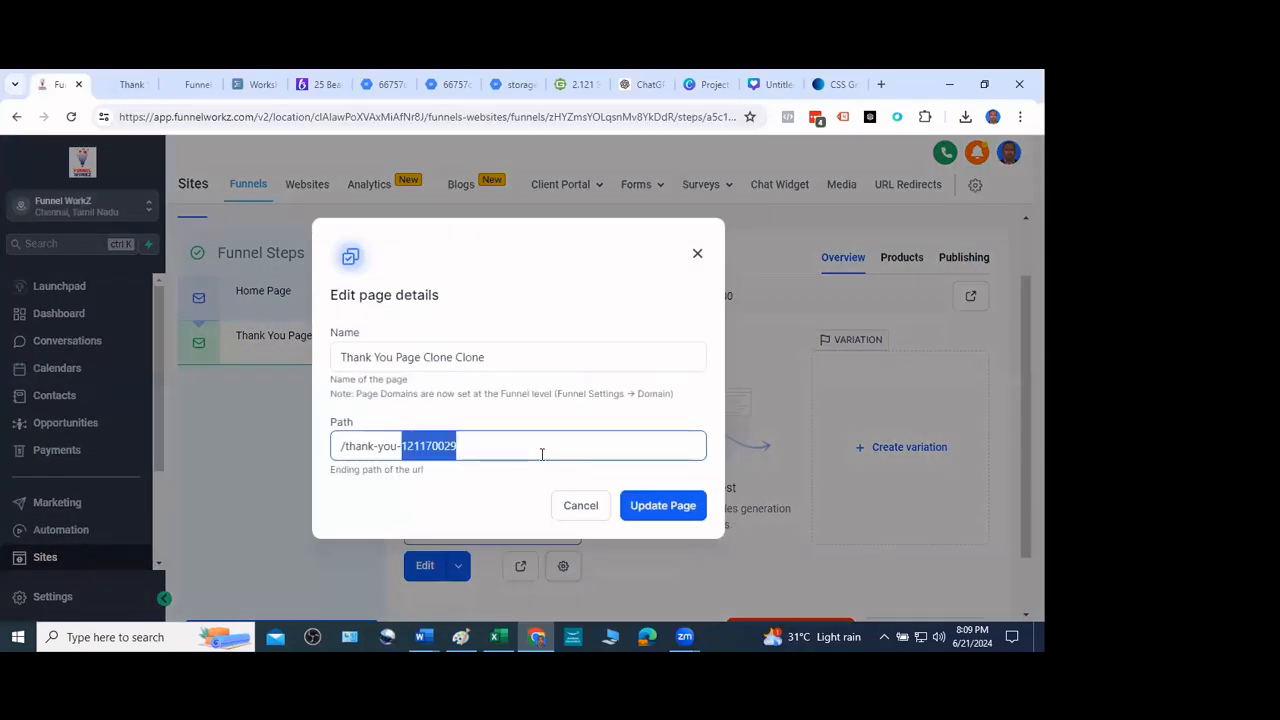
type("page")
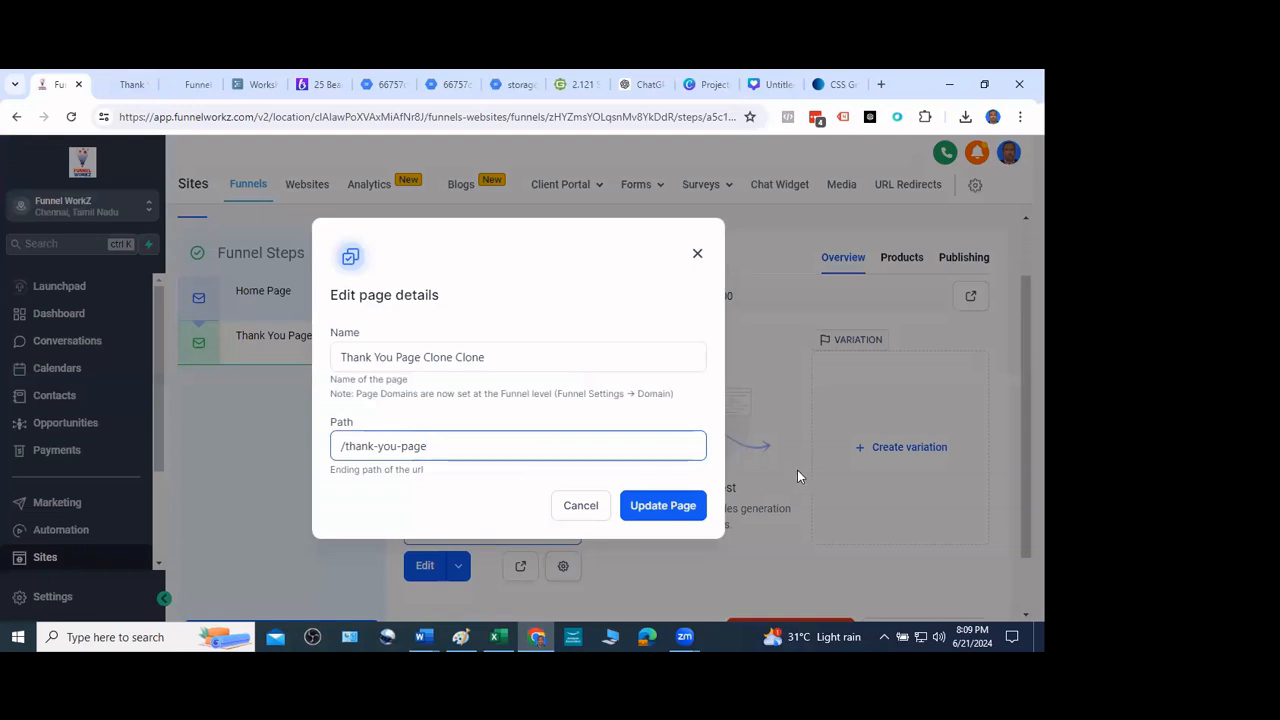
left_click(643, 506)
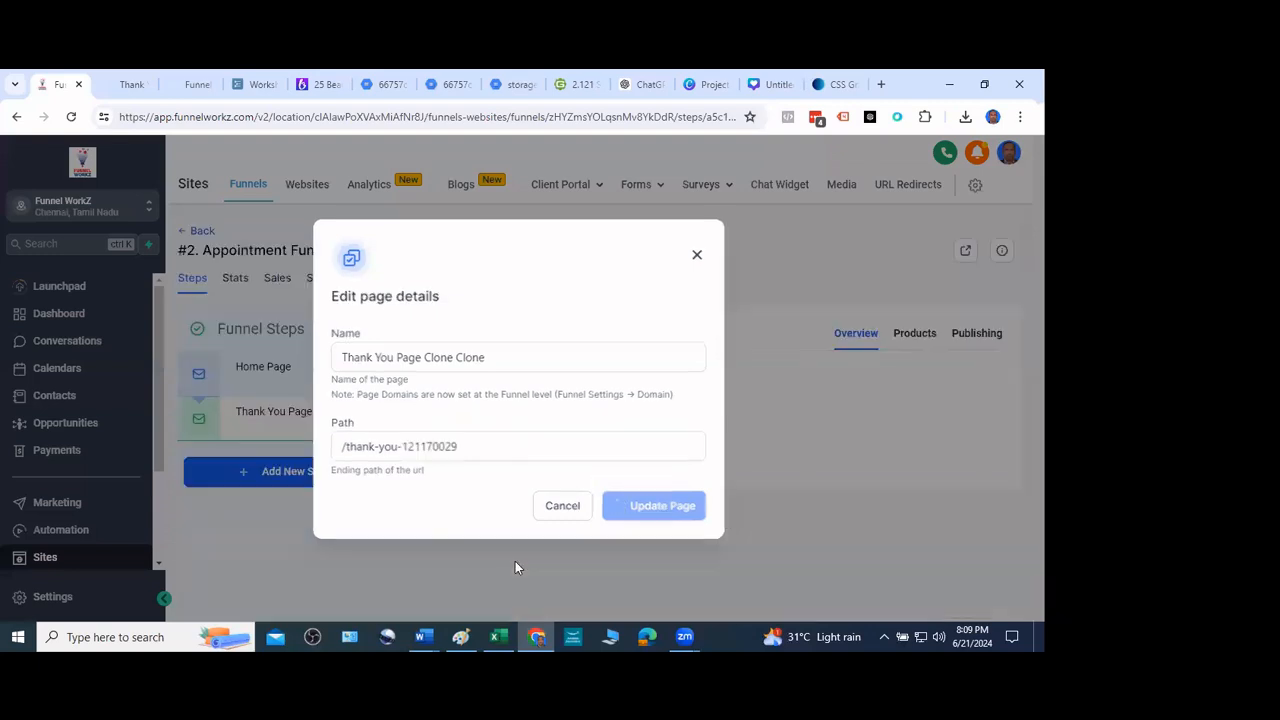
View the live Thank You Page again to verify the newly entered path, and return to the funnel
scroll(533, 577, "down", 2)
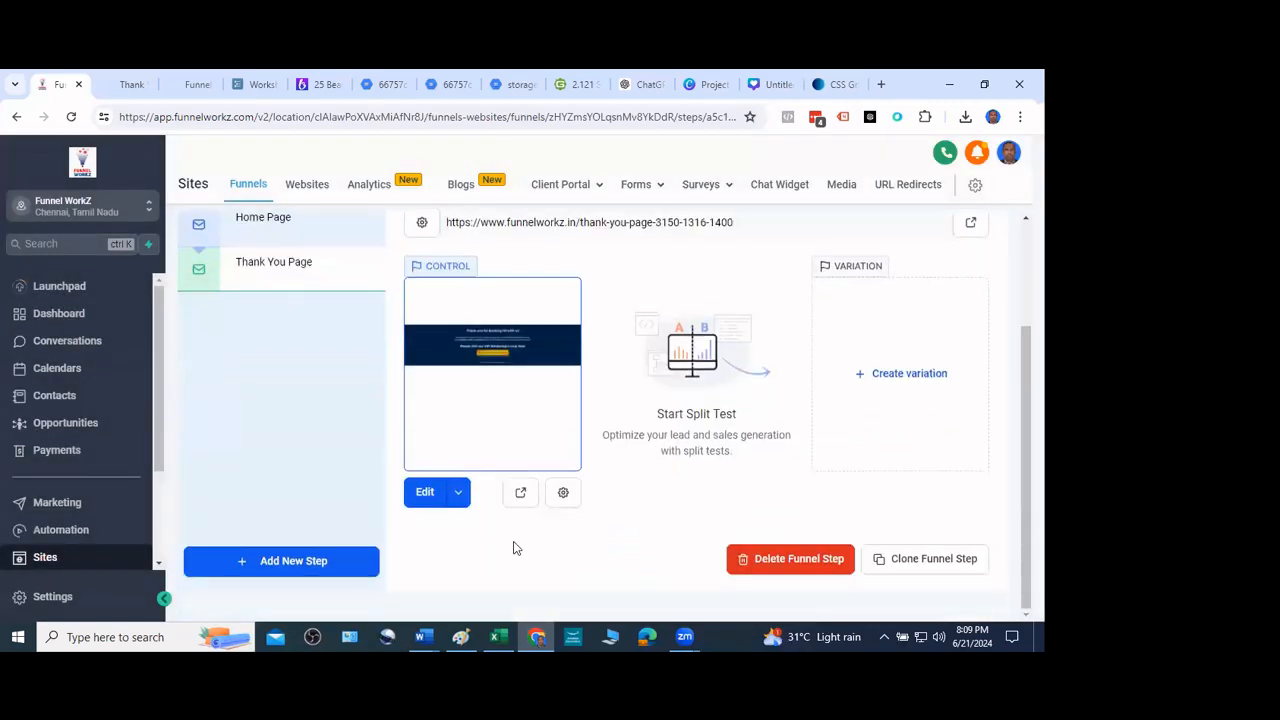
left_click(520, 492)
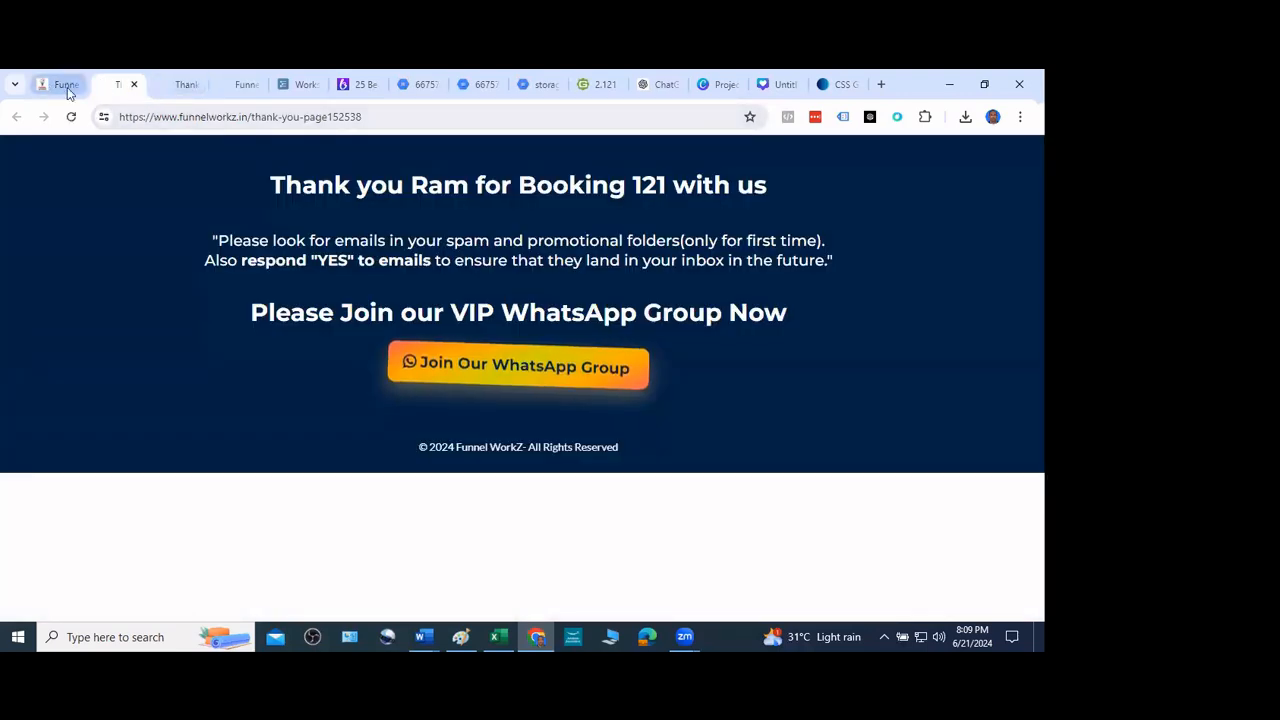
left_click(67, 87)
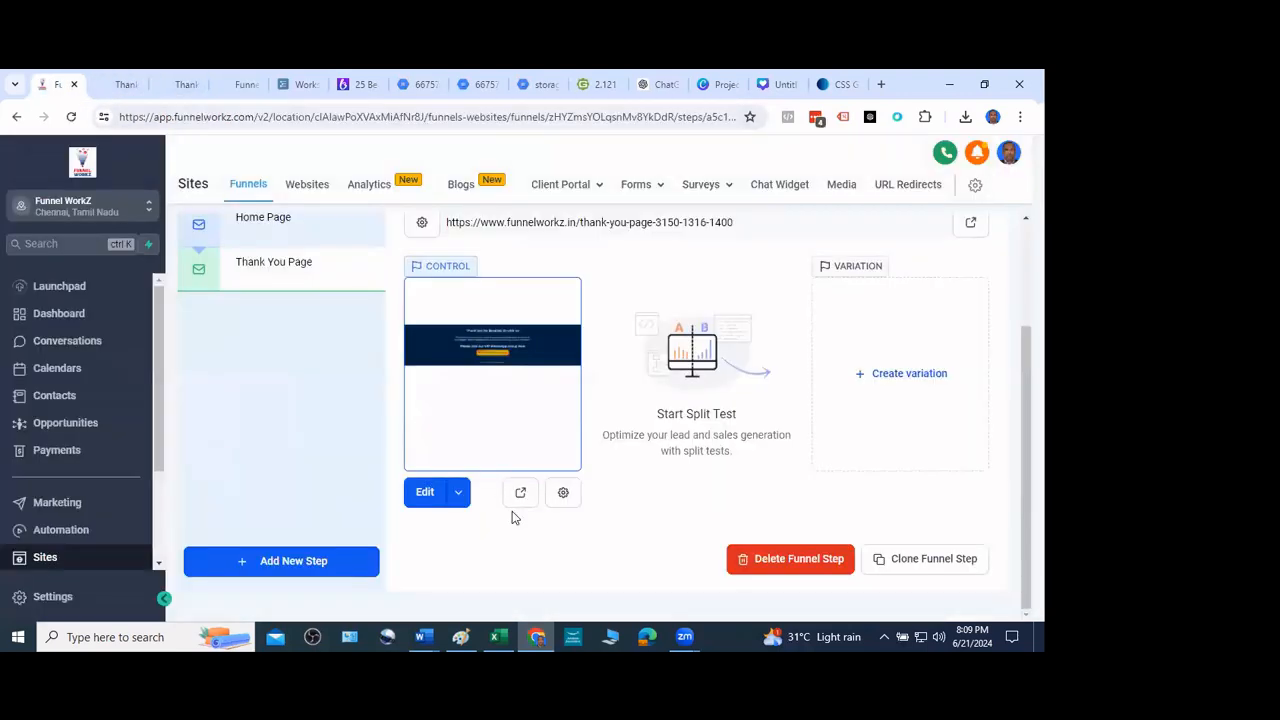
Change the Thank You Page's path to /thank-you-page1 in its page details and update the page
left_click(562, 494)
left_click(513, 445)
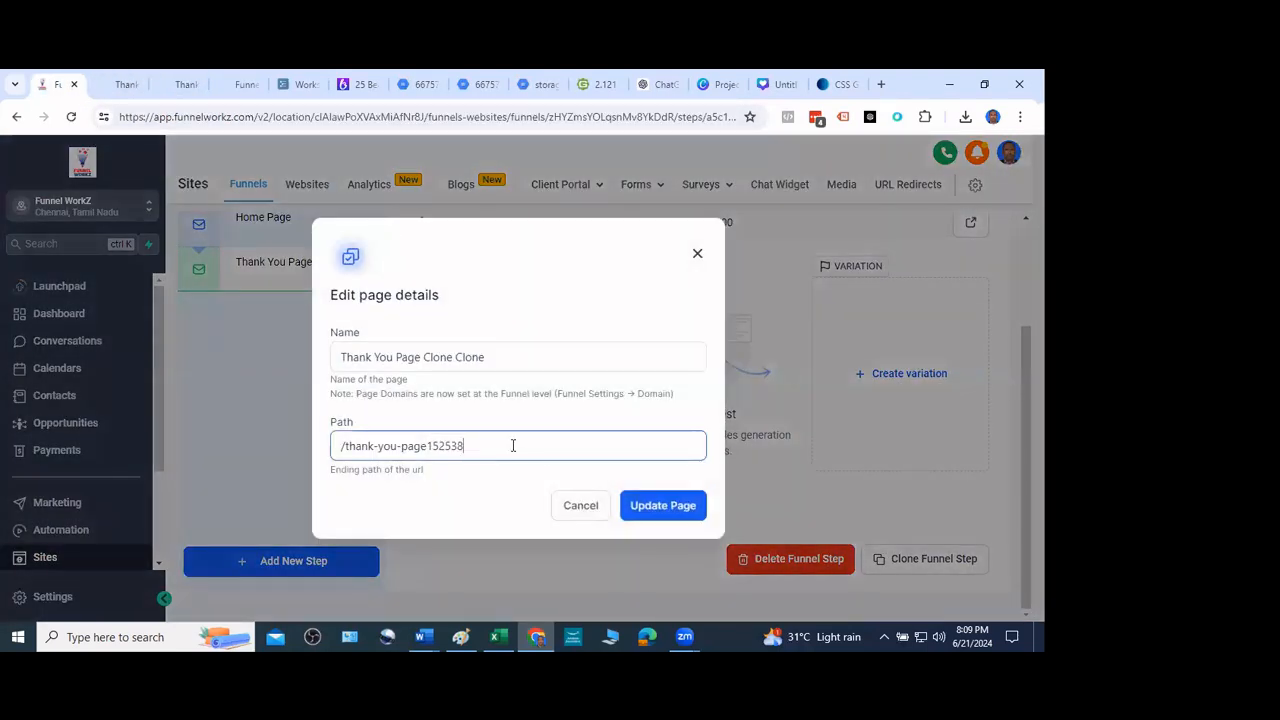
key("BackSpace")
key("BackSpace")
key("BackSpace")
key("BackSpace")
key("BackSpace")
left_click(651, 506)
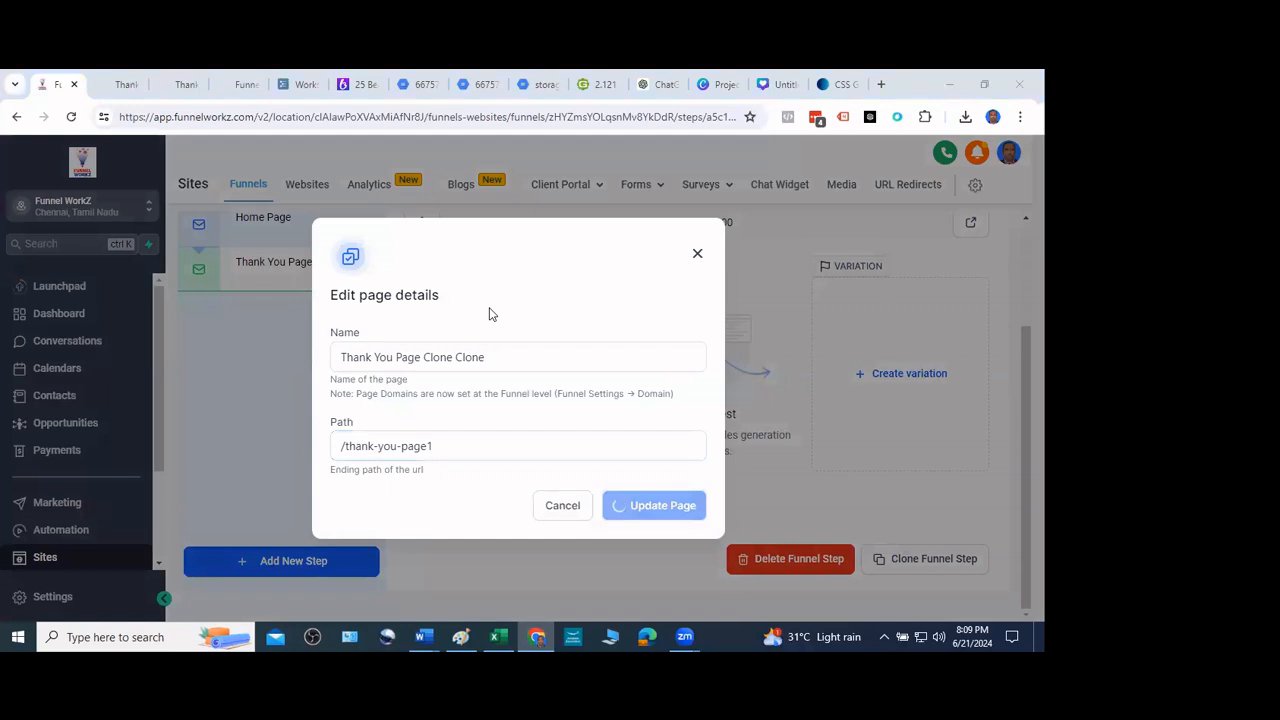
left_click(478, 445)
left_click(335, 451)
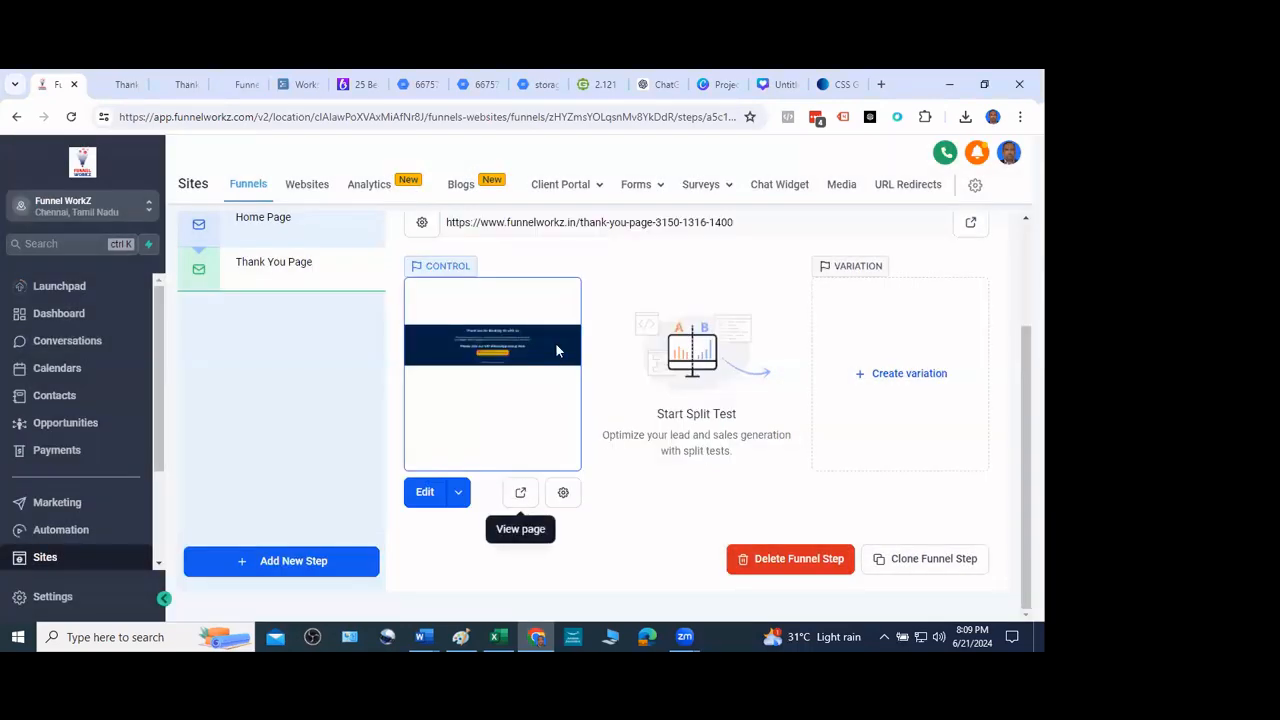
Check the live Thank You Page's address, and consult the Connect All Elements items in the Workflowy workshop outline
left_click(519, 492)
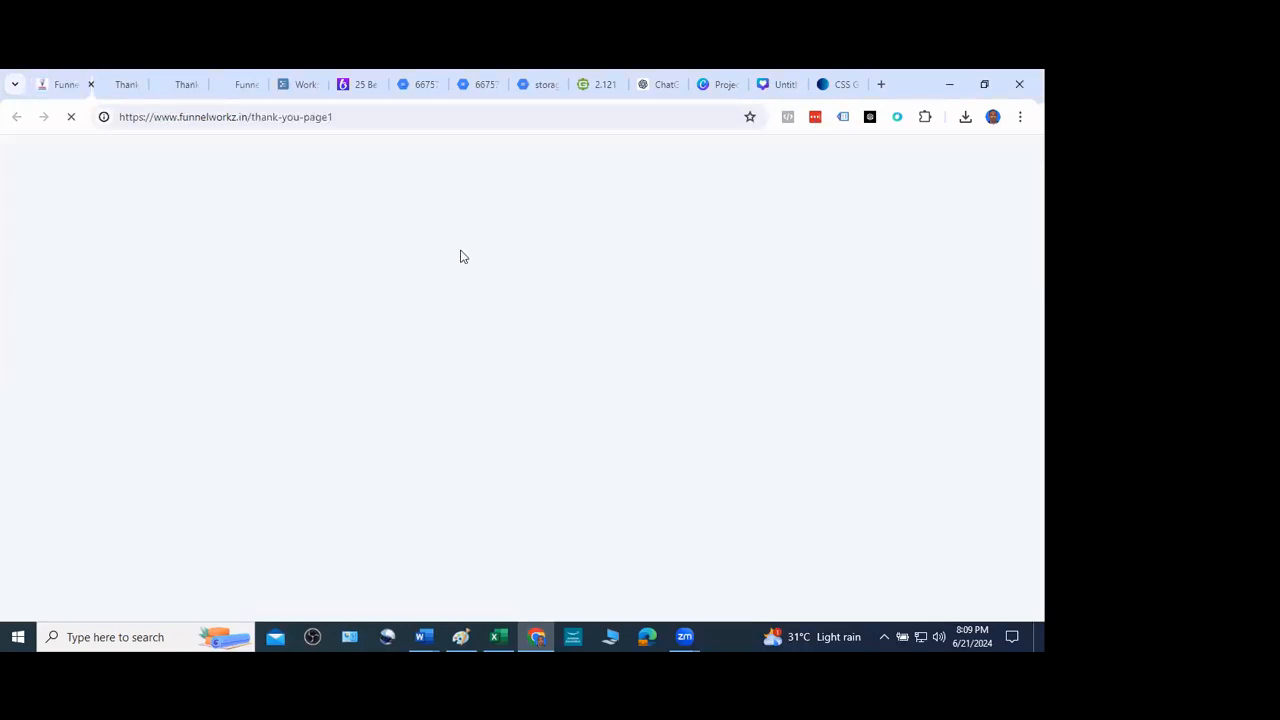
left_click(52, 84)
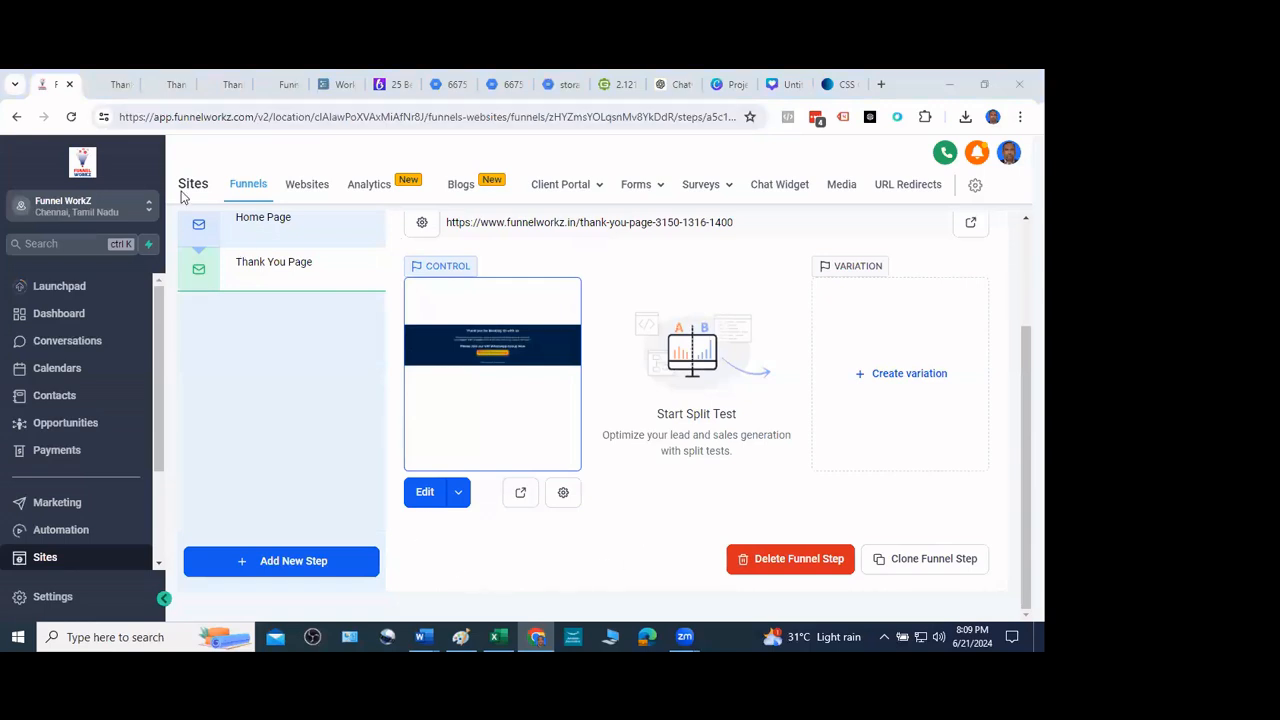
left_click(338, 84)
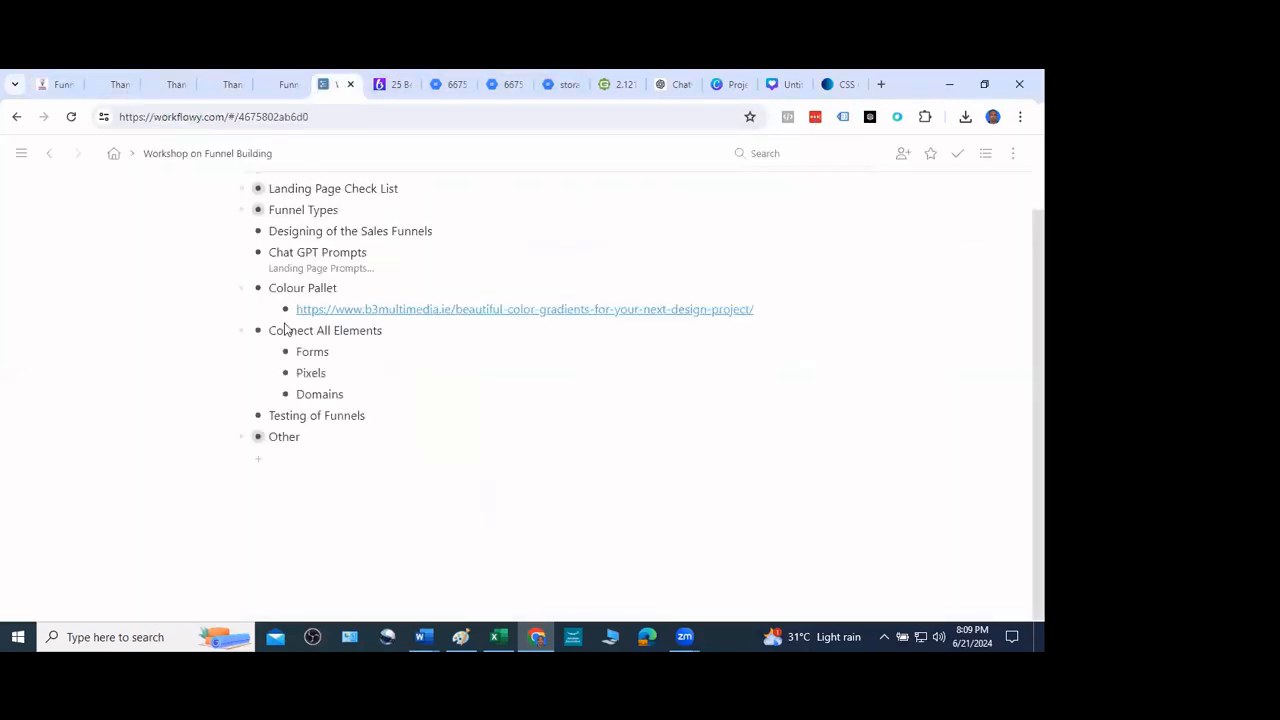
left_click(56, 84)
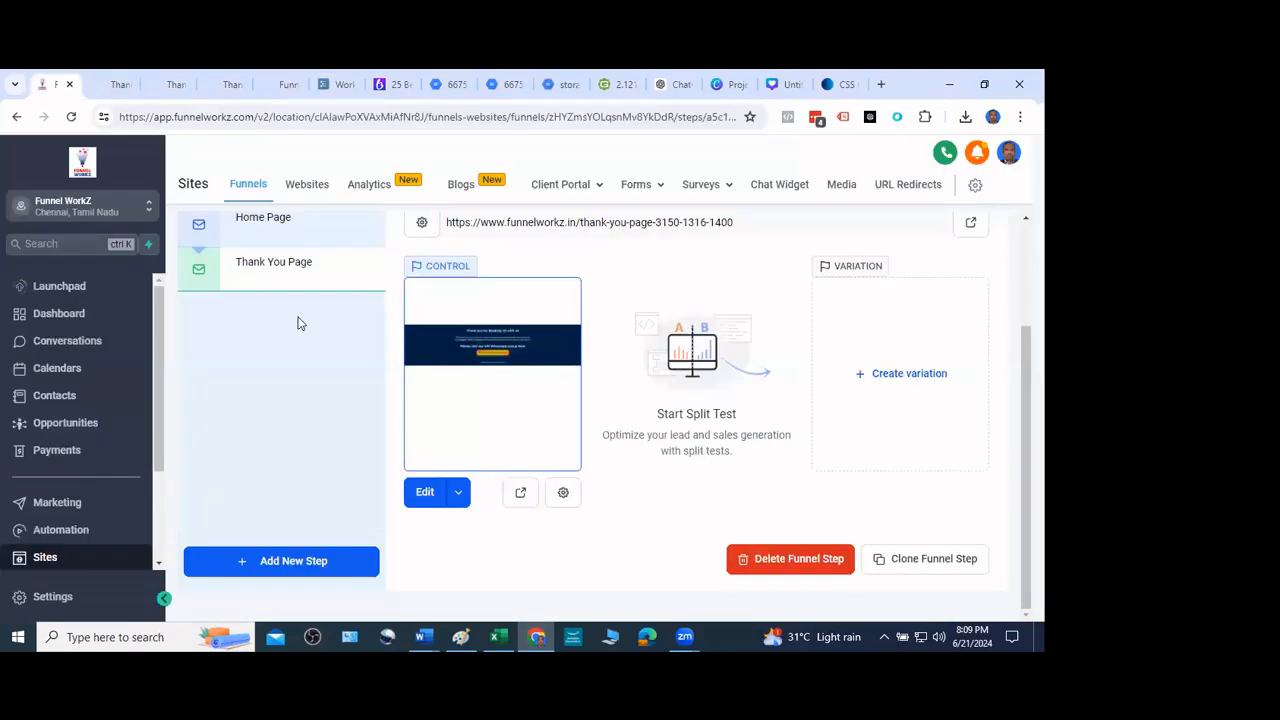
Open the funnel's settings and examine the head and body tracking code fields
scroll(305, 320, "up", 2)
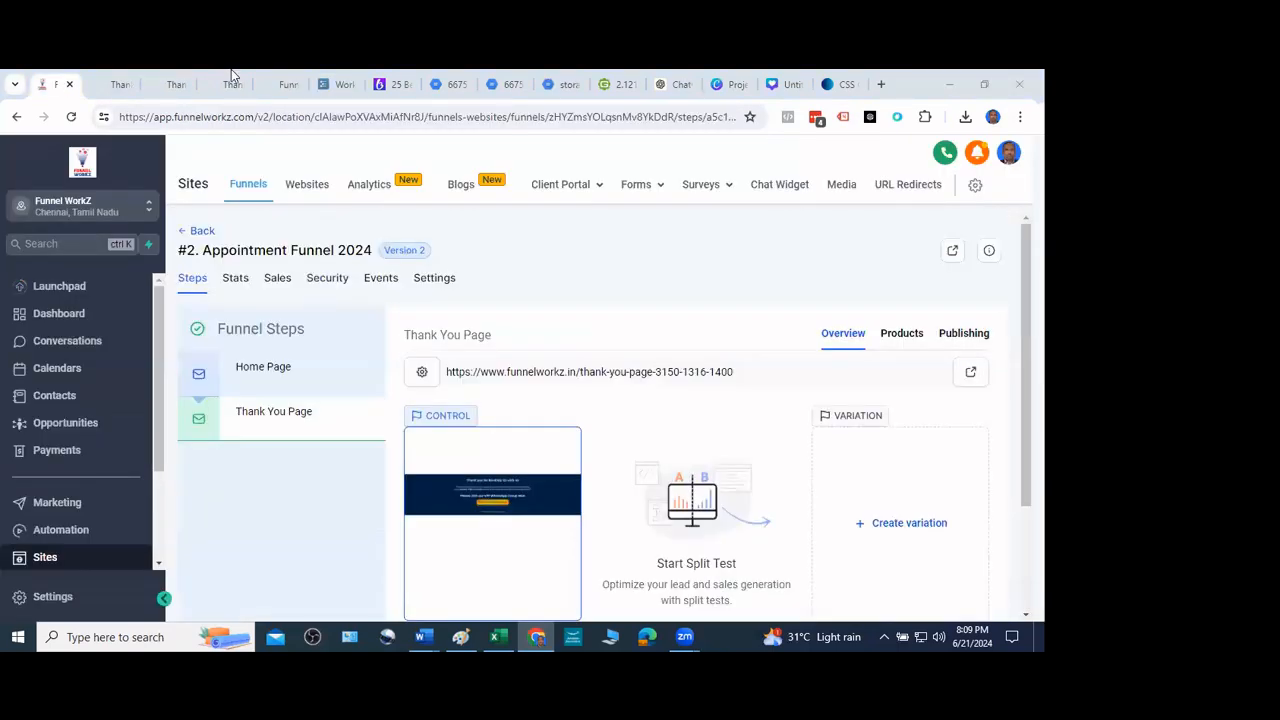
left_click(433, 278)
scroll(300, 400, "down", 2)
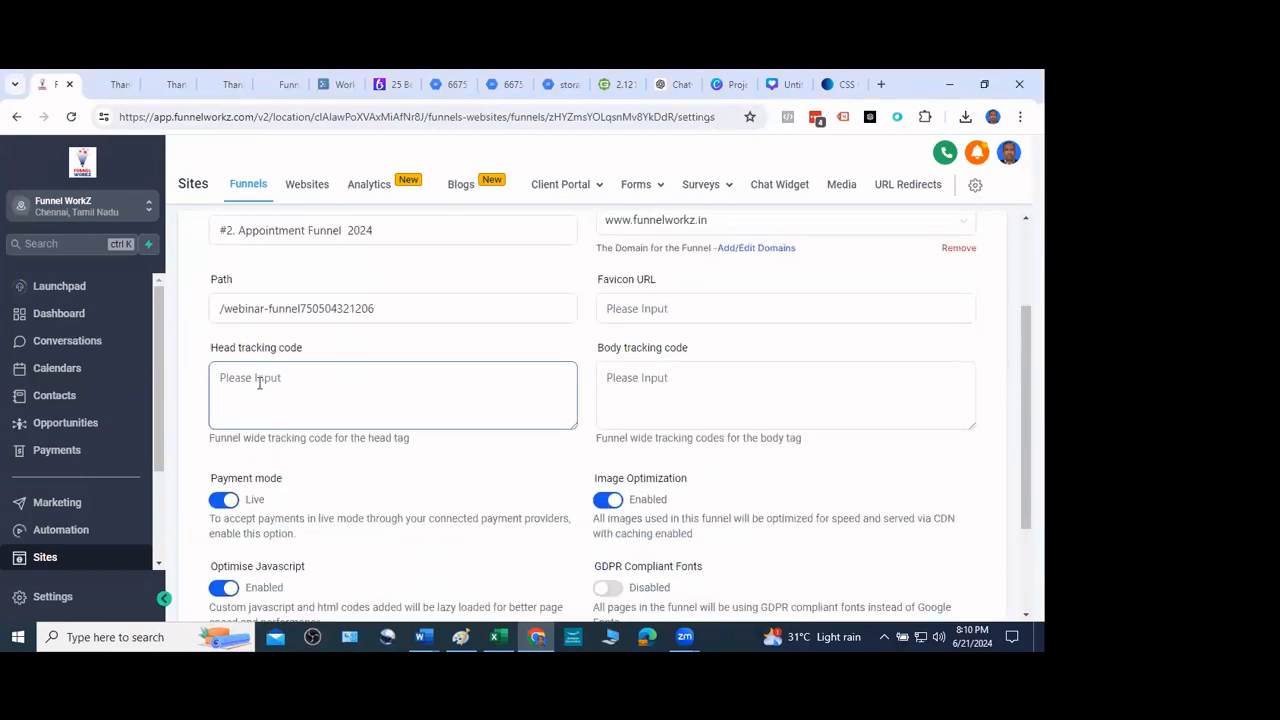
scroll(259, 381, "down", 3)
scroll(259, 246, "up", 1)
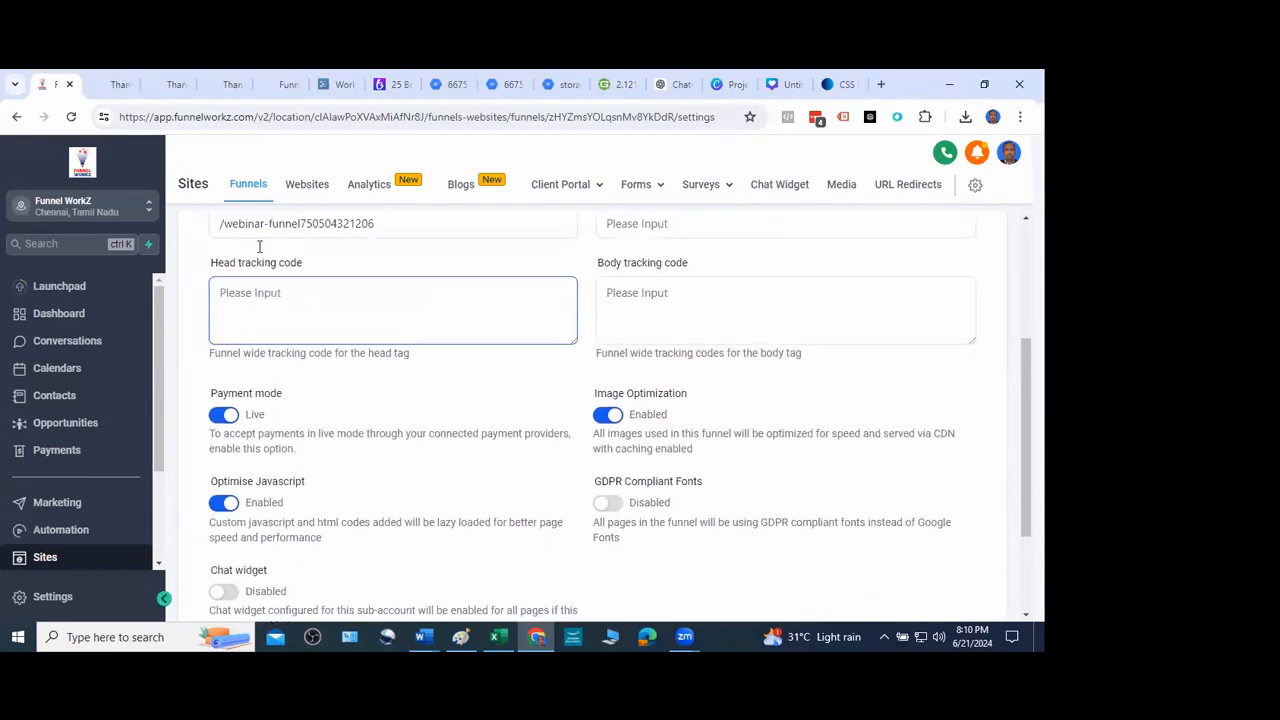
left_click(252, 302)
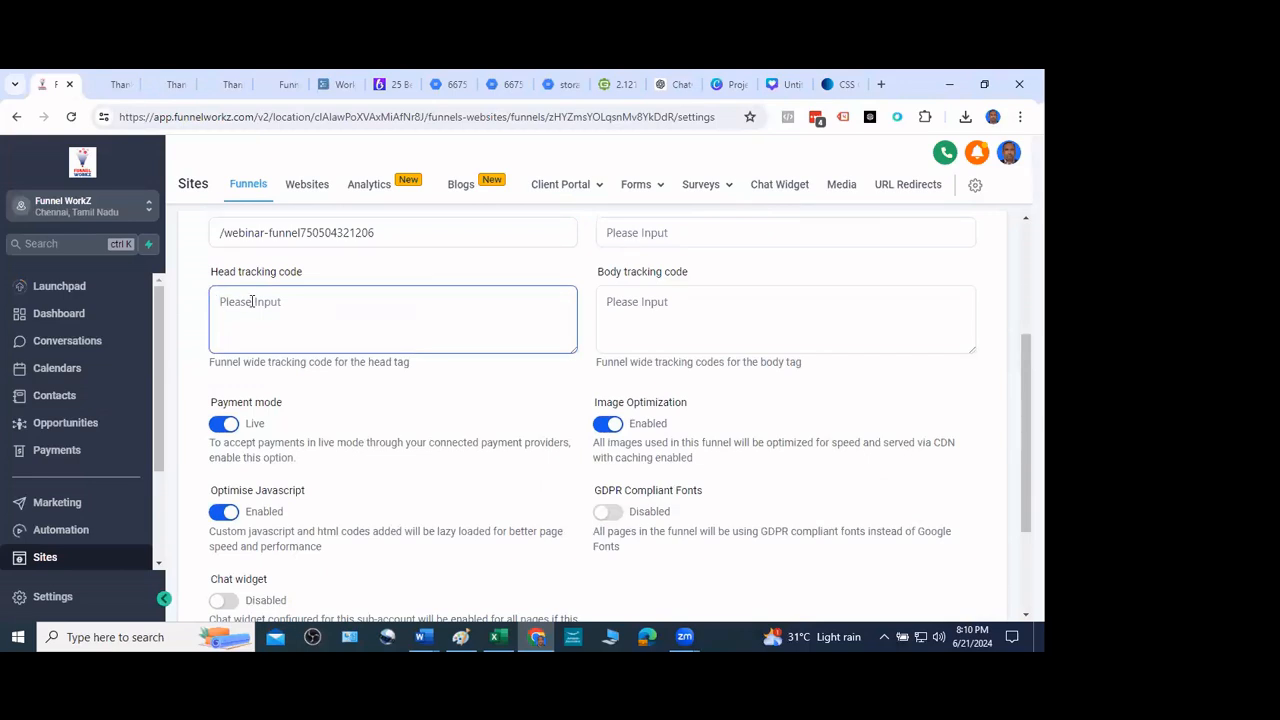
left_click(949, 84)
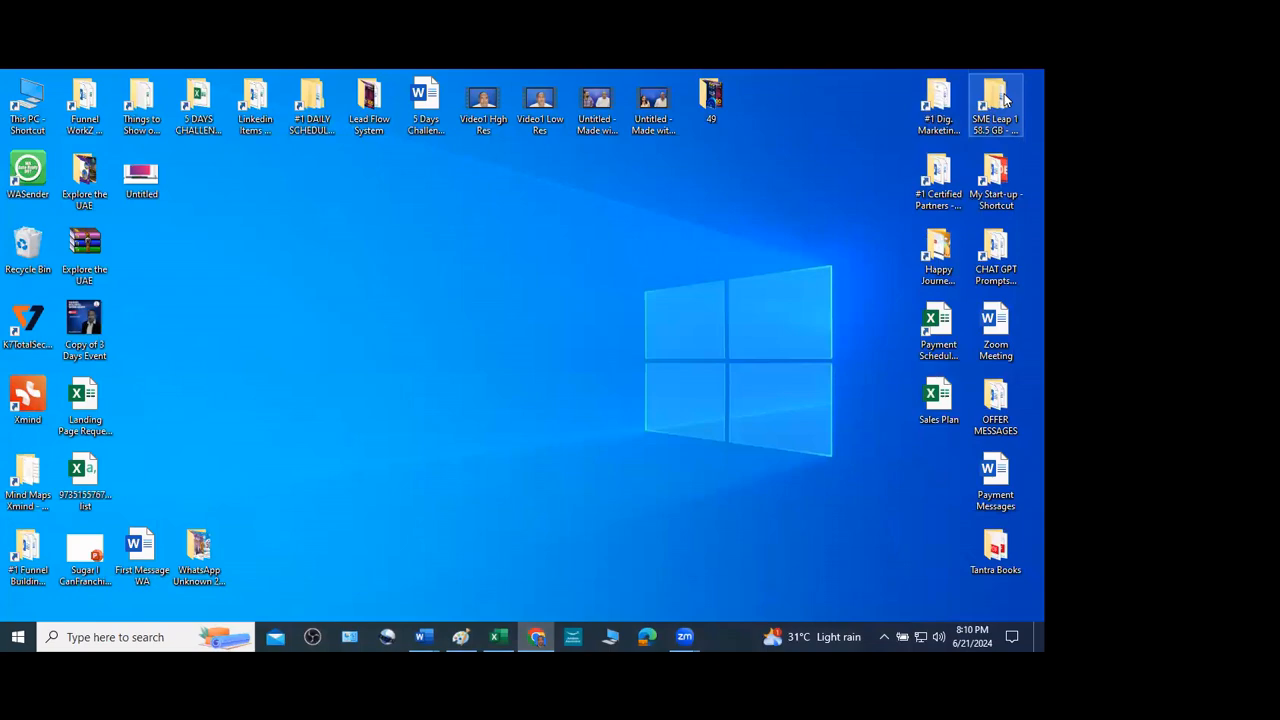
double_click(995, 100)
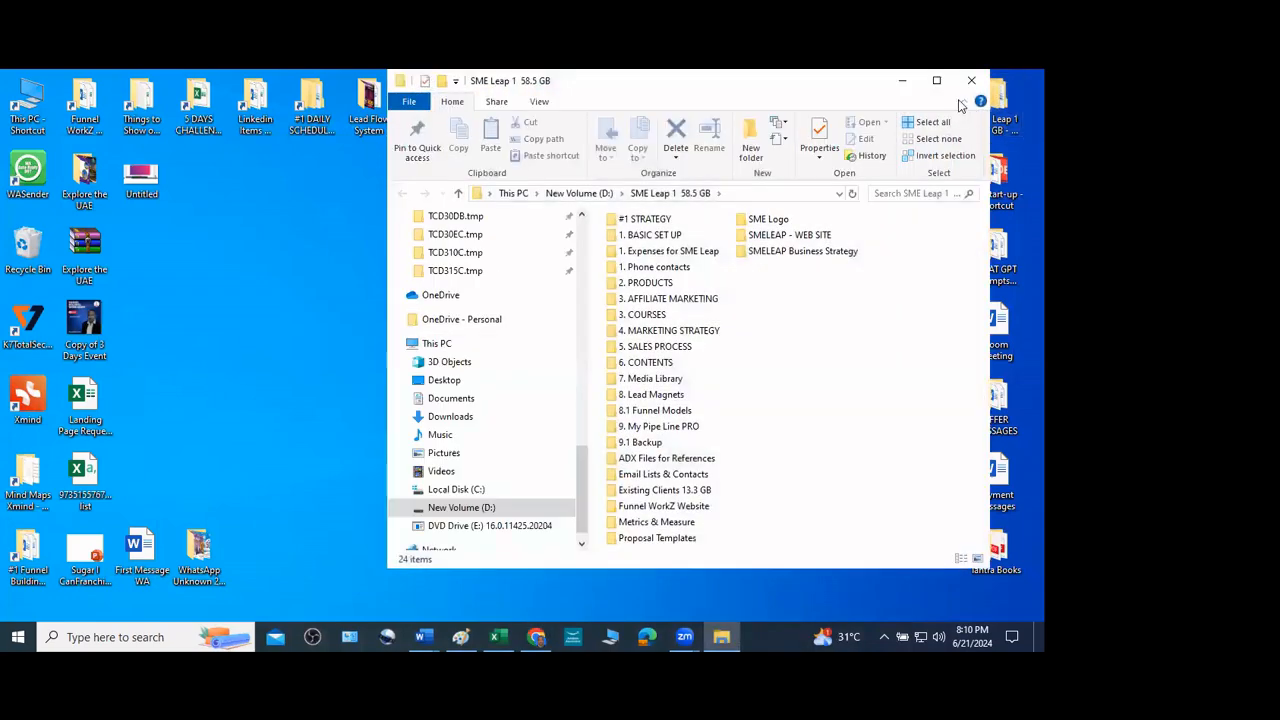
left_click(971, 80)
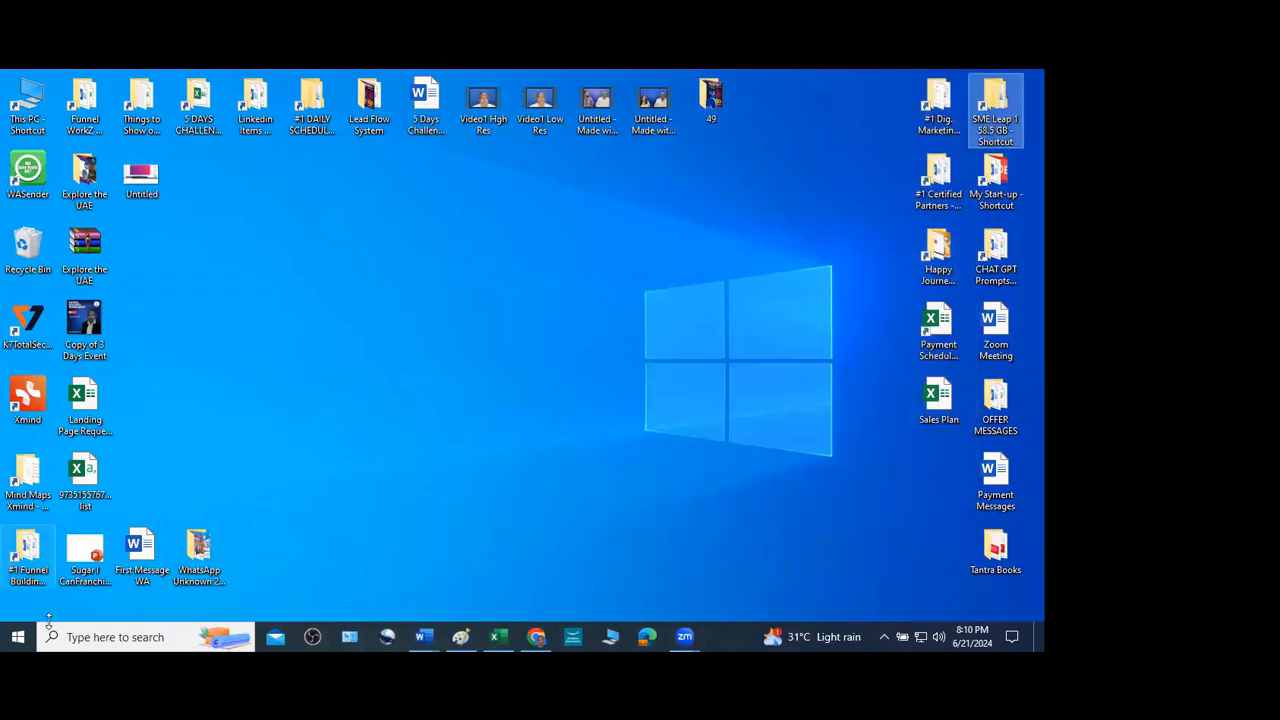
left_click(535, 636)
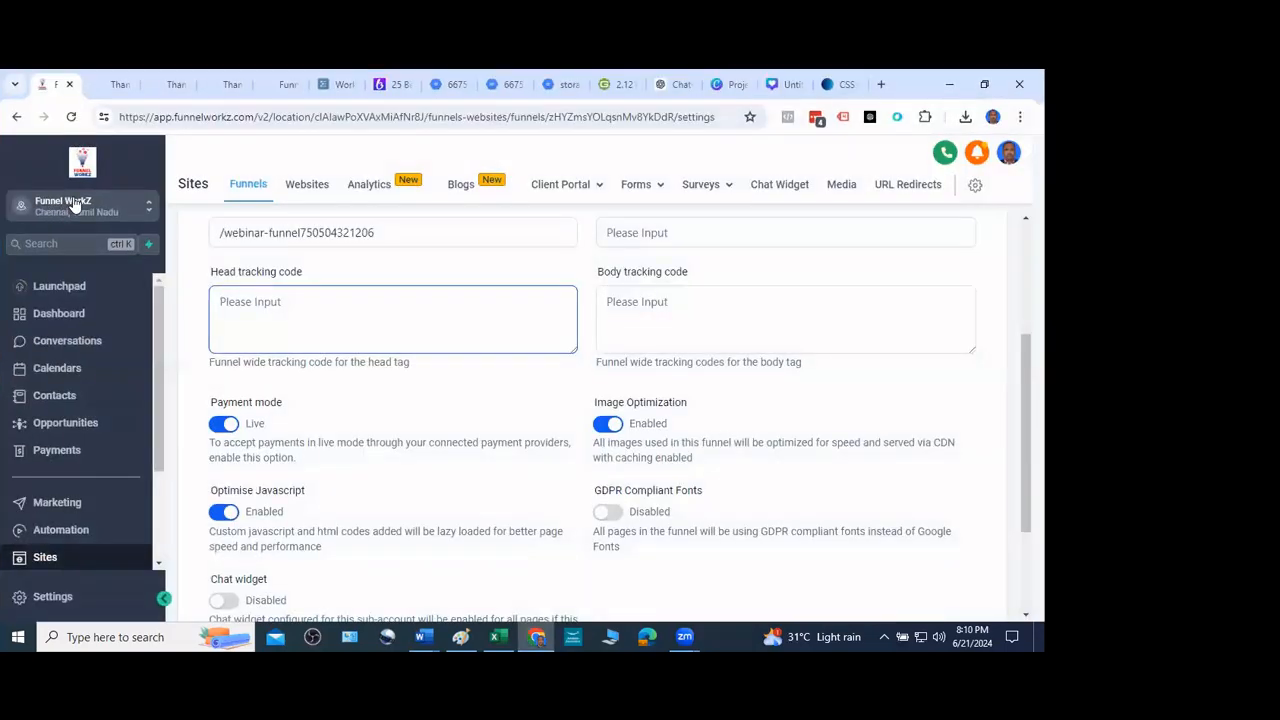
Open the settings of the #1. 5 DAYS Challenge + Ebook Bundle funnel in the #1 5 DAYS CHALLENGE folder
scroll(208, 300, "up", 3)
left_click(200, 231)
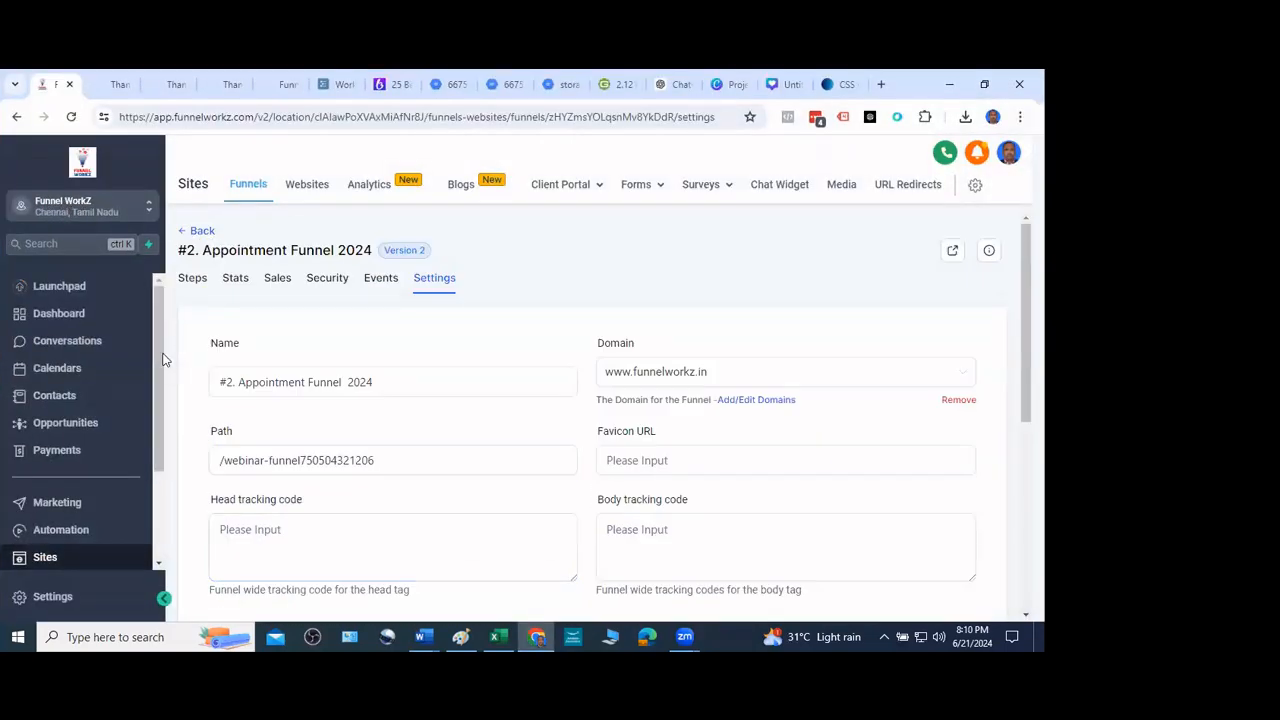
left_click(194, 230)
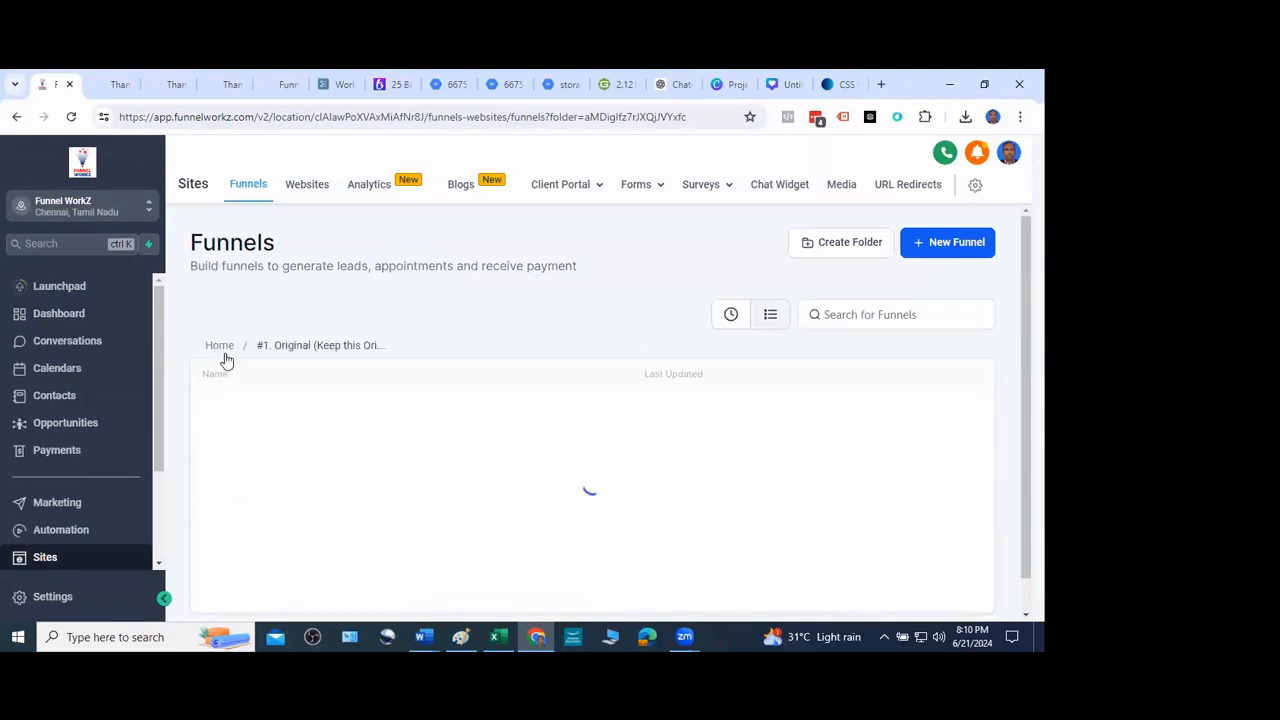
left_click(219, 347)
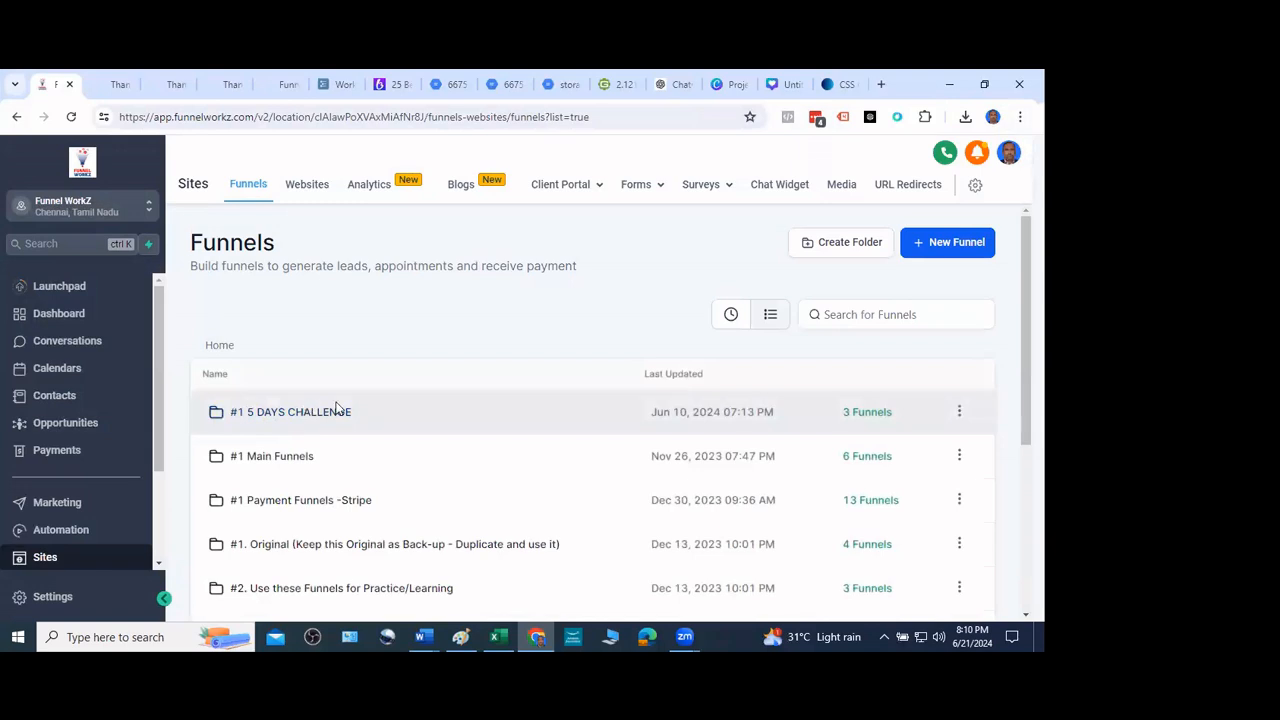
left_click(390, 421)
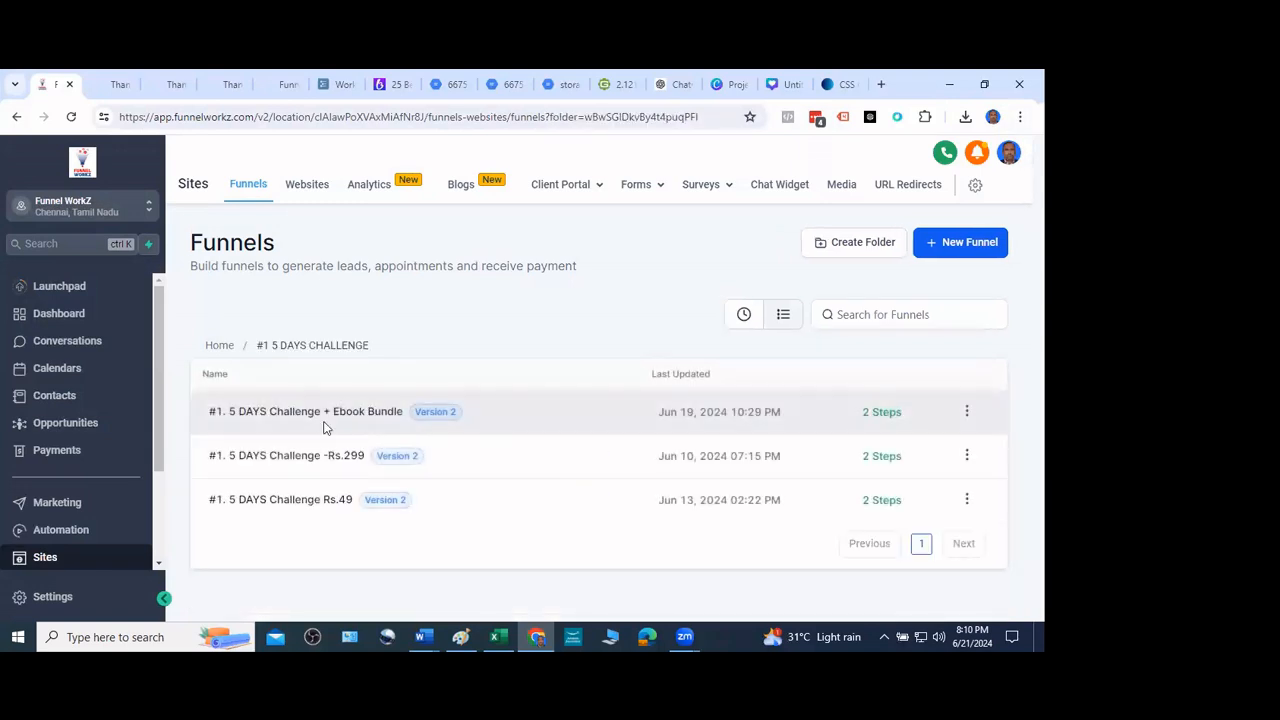
left_click(338, 412)
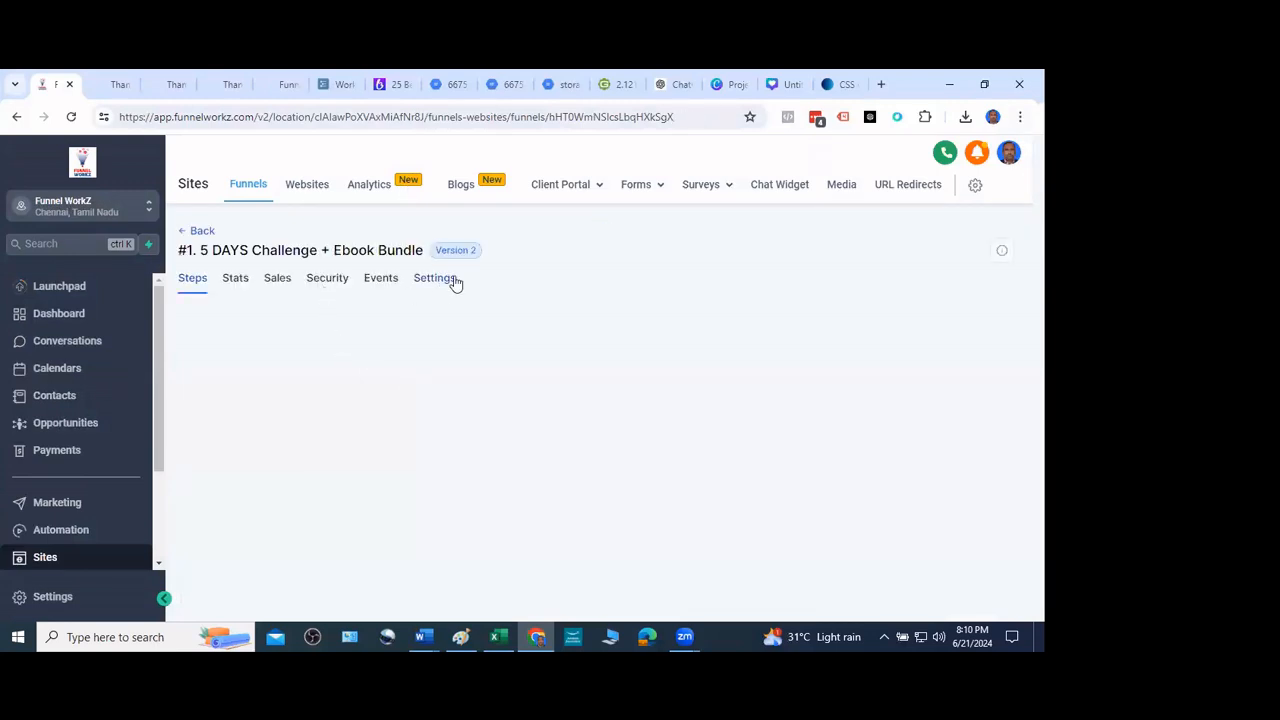
left_click(451, 279)
Enlarge the funnel's head tracking code field and examine the full scripts it contains
scroll(440, 410, "down", 3)
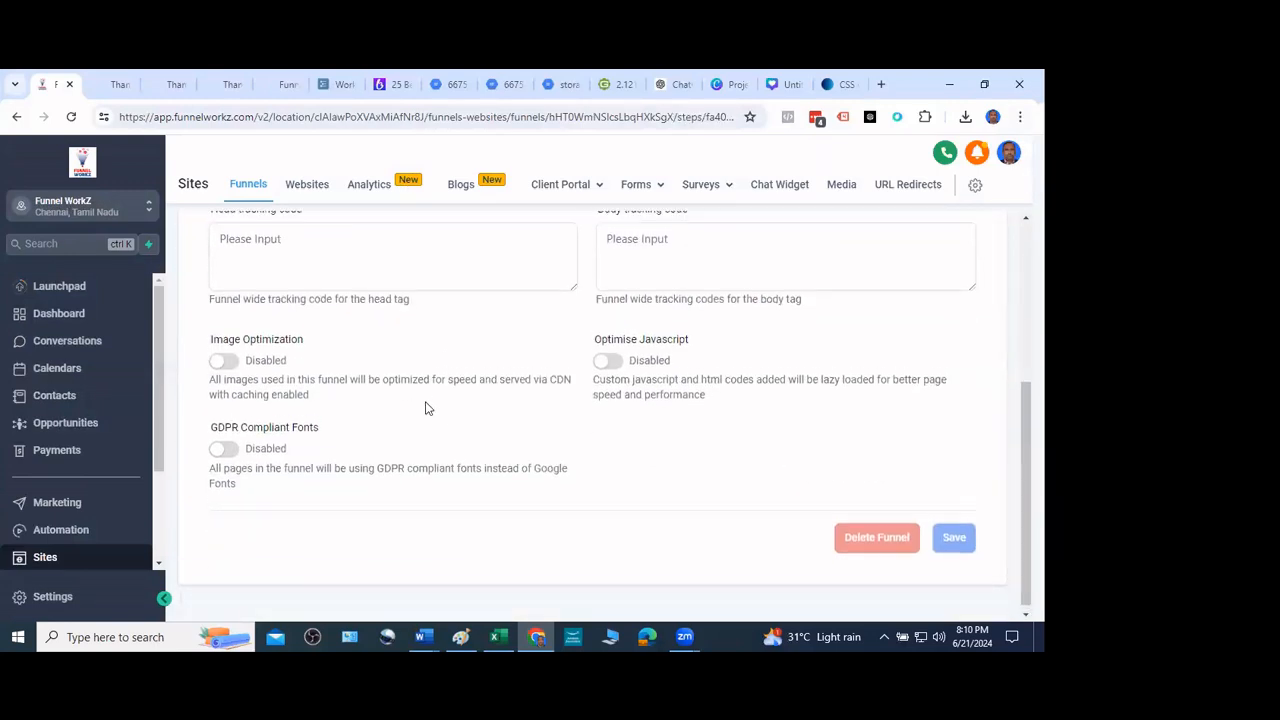
scroll(429, 400, "up", 2)
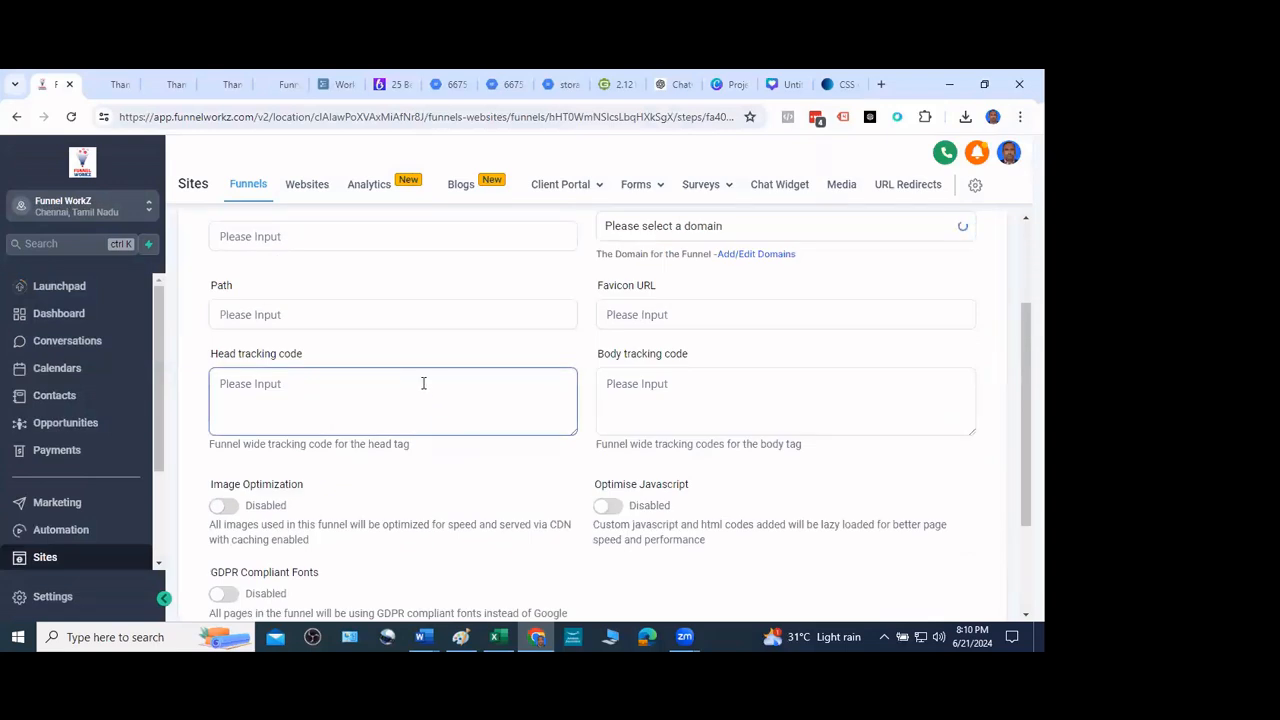
scroll(423, 383, "up", 2)
scroll(420, 395, "down", 2)
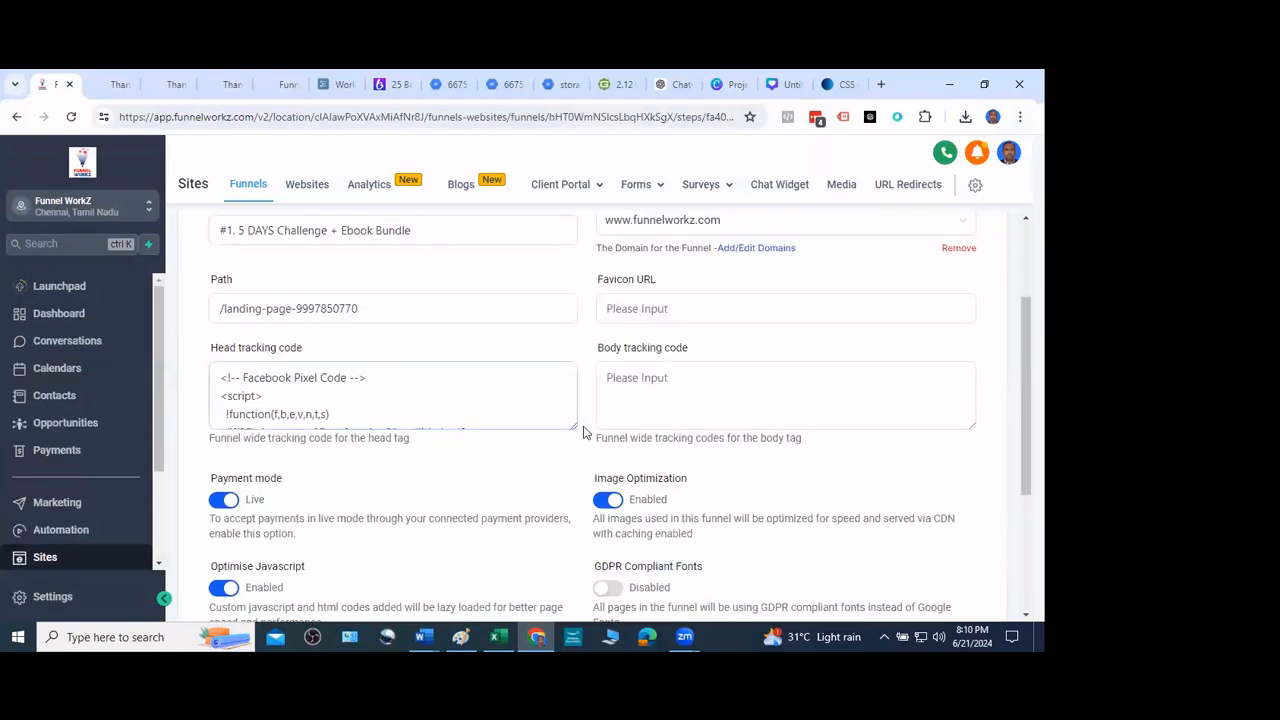
left_click_drag(571, 423, 571, 615)
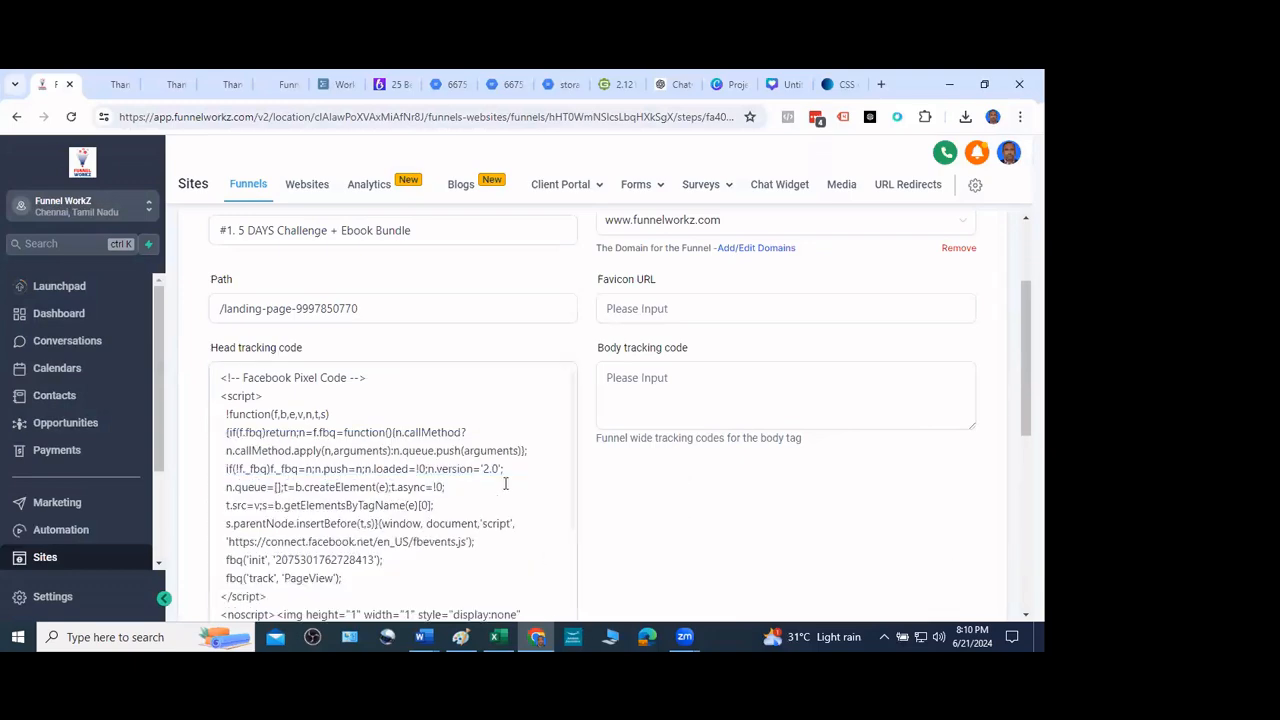
scroll(393, 459, "down", 3)
scroll(393, 459, "down", 3)
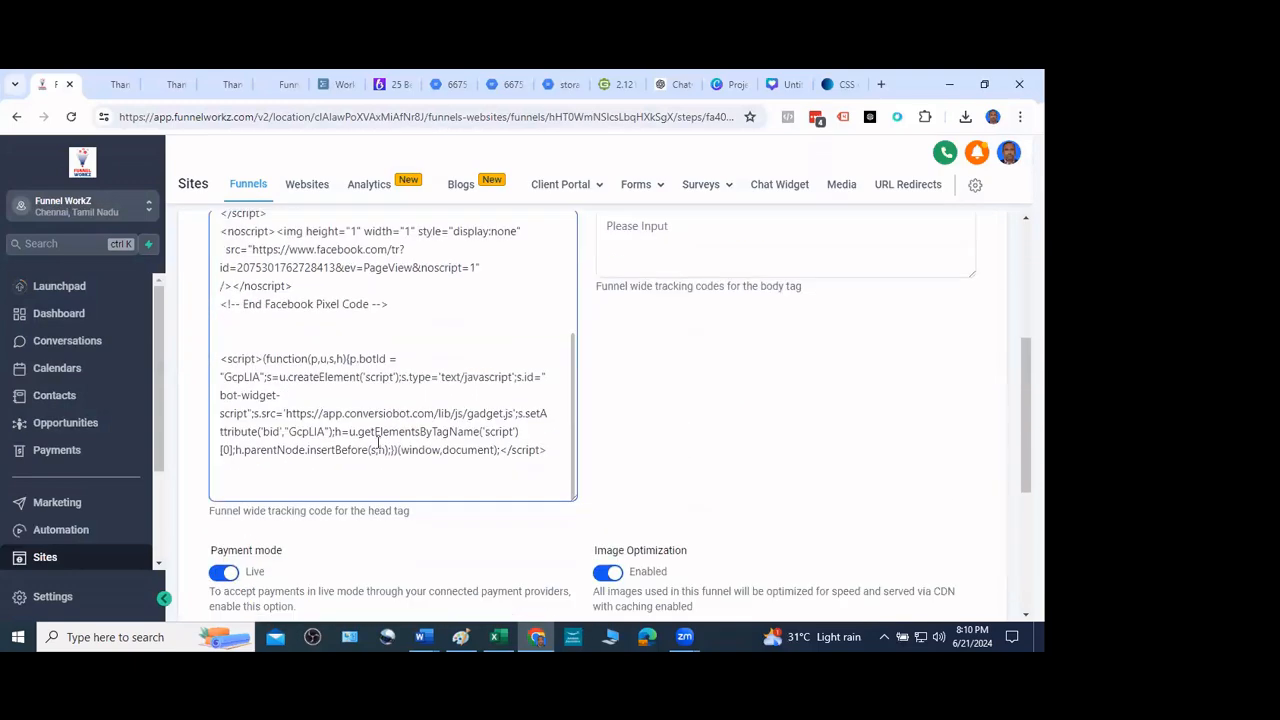
scroll(373, 346, "up", 10)
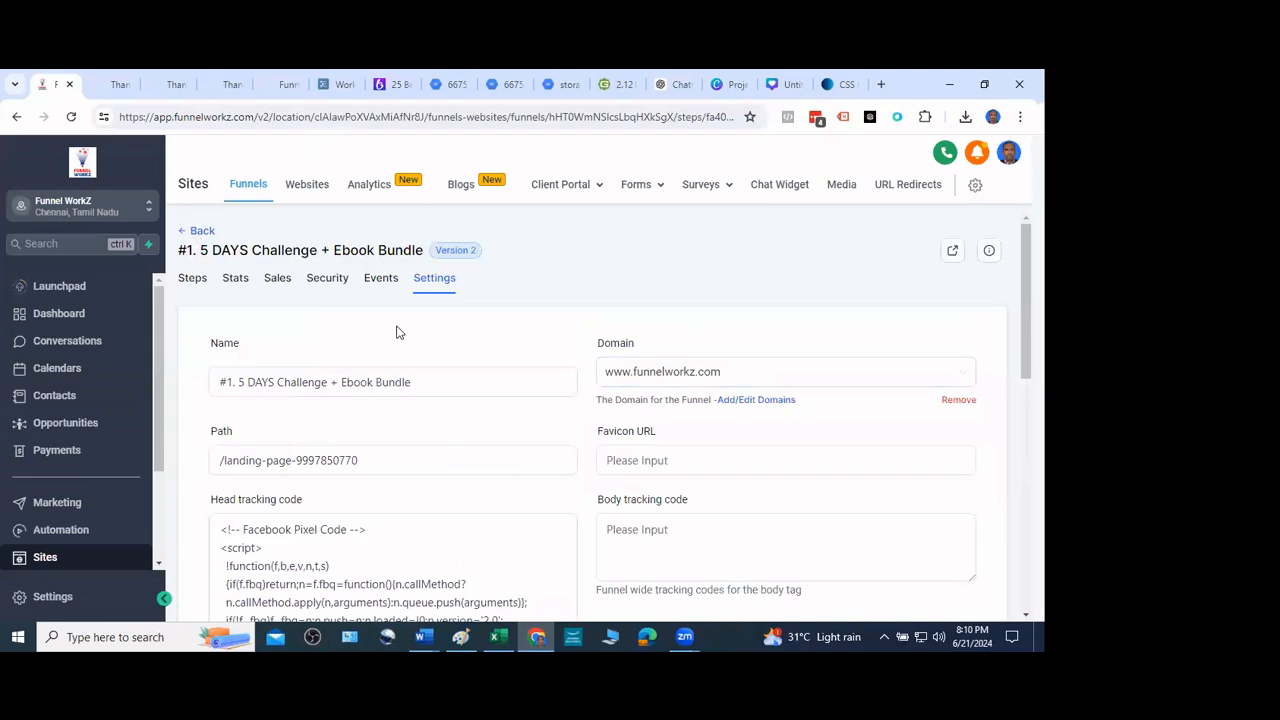
Return to #2. Appointment Funnel 2024 in the #1. Original folder and view the head tracking code field in its settings
left_click(198, 231)
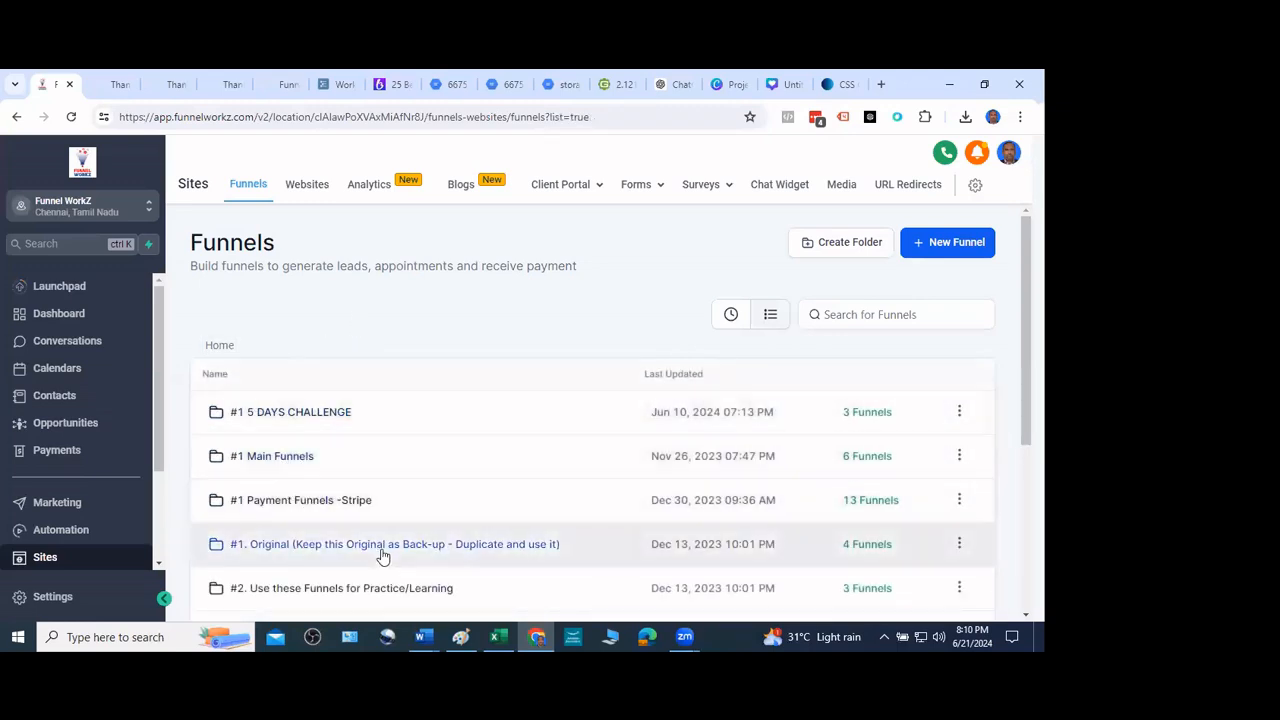
left_click(383, 552)
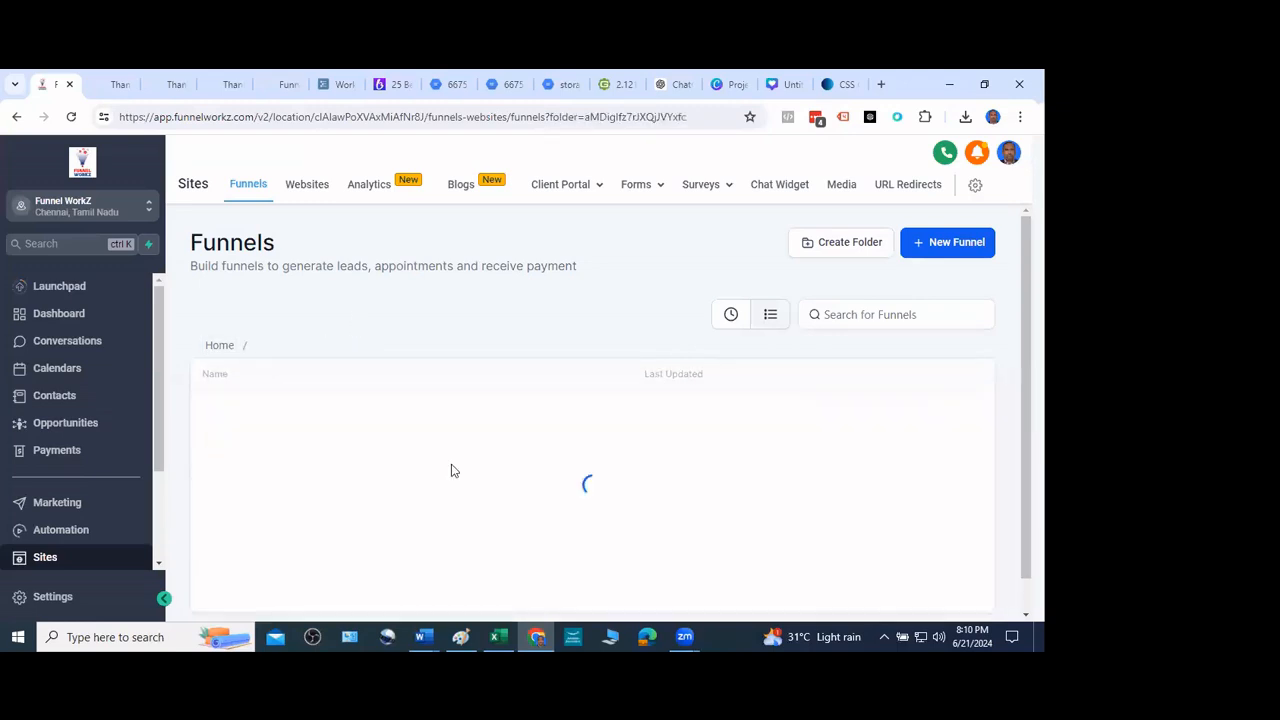
scroll(346, 451, "down", 2)
left_click(340, 472)
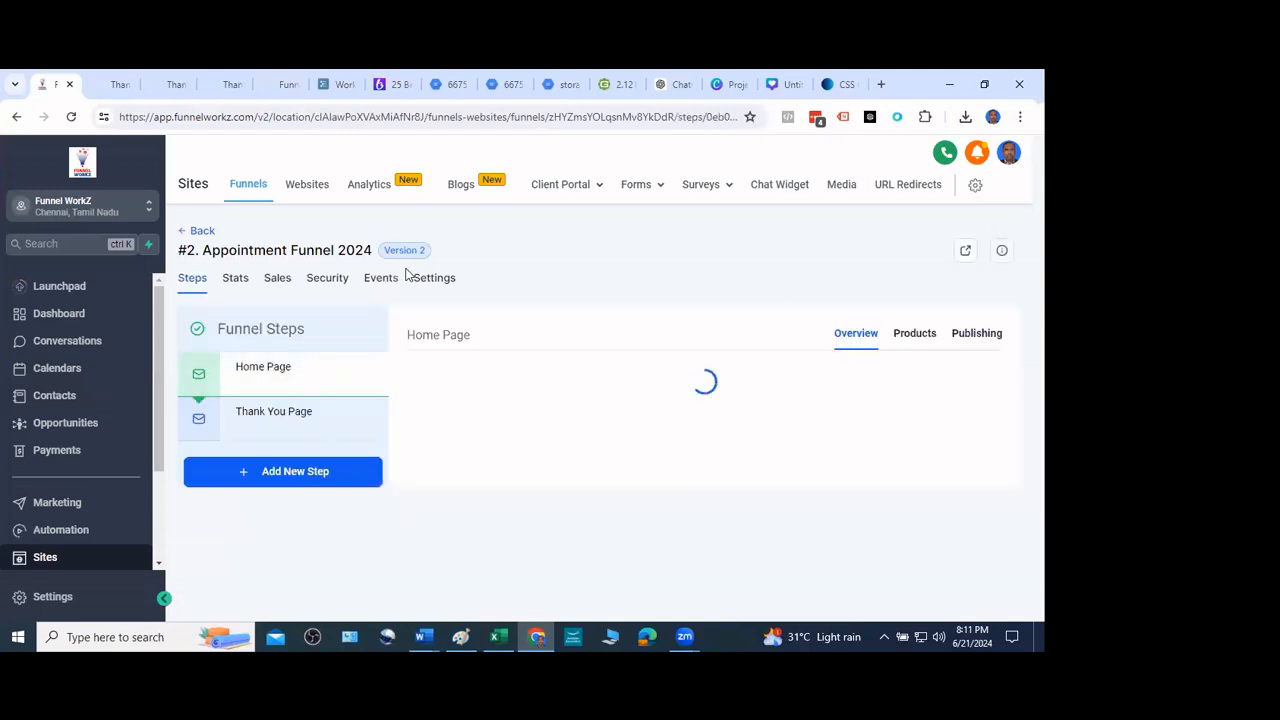
left_click(447, 282)
scroll(250, 470, "down", 1)
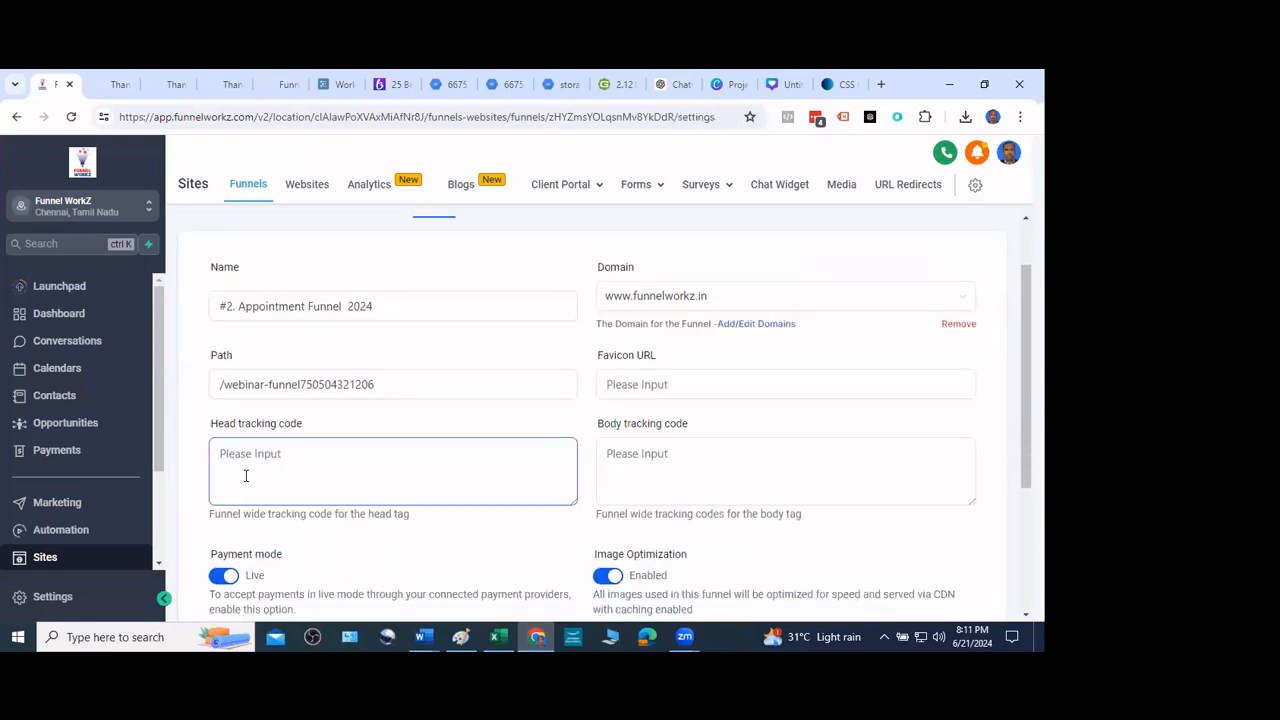
scroll(285, 330, "up", 1)
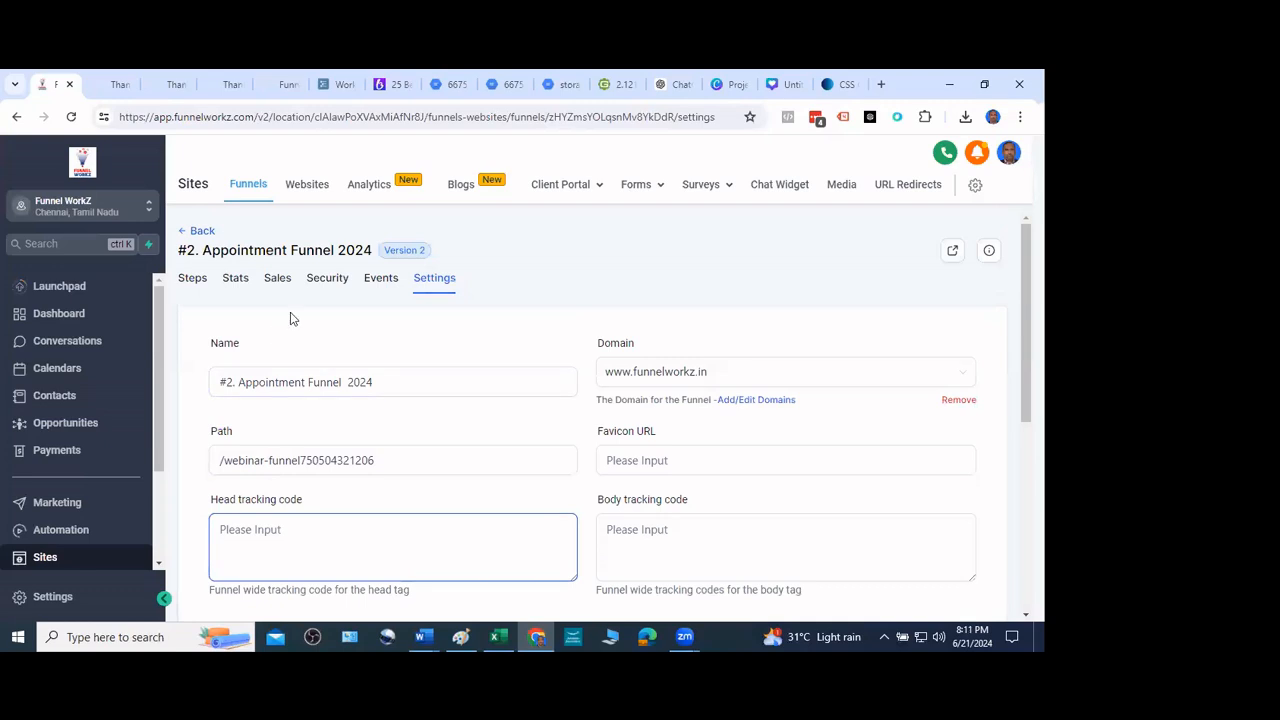
Open the funnel's Thank You Page in the page builder, view its header tracking code editor, and save the page
left_click(196, 280)
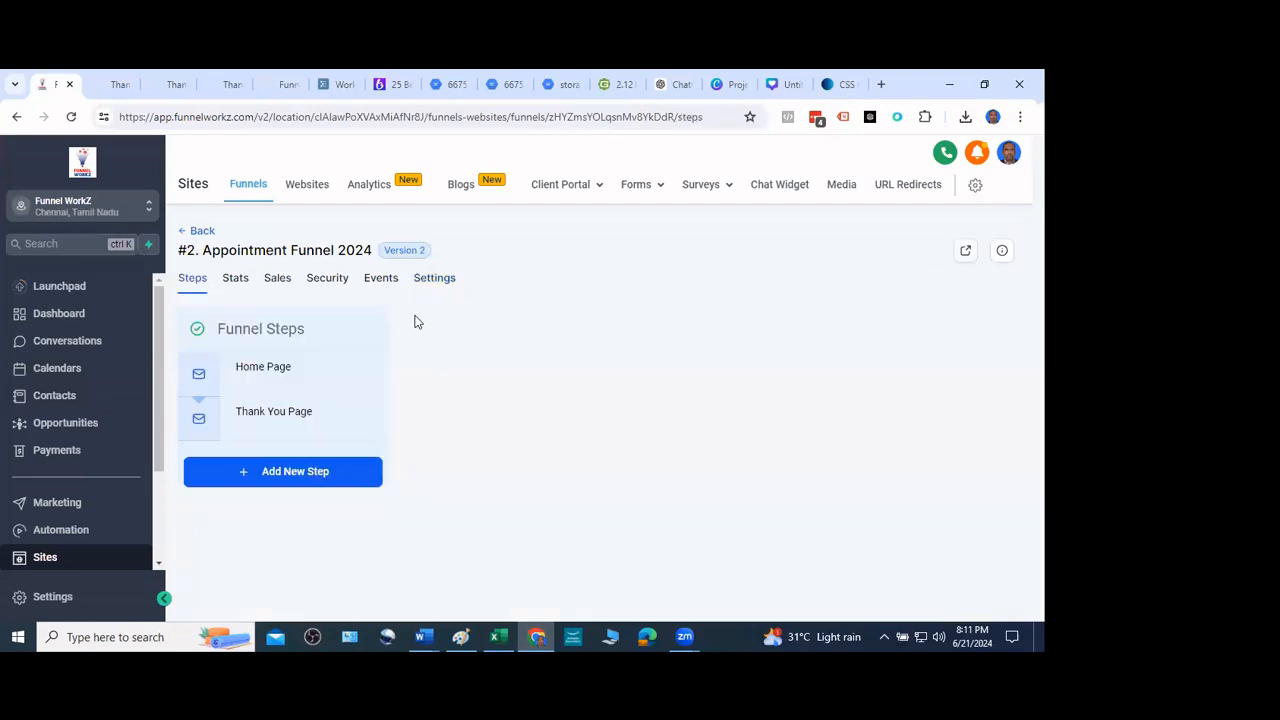
left_click(287, 411)
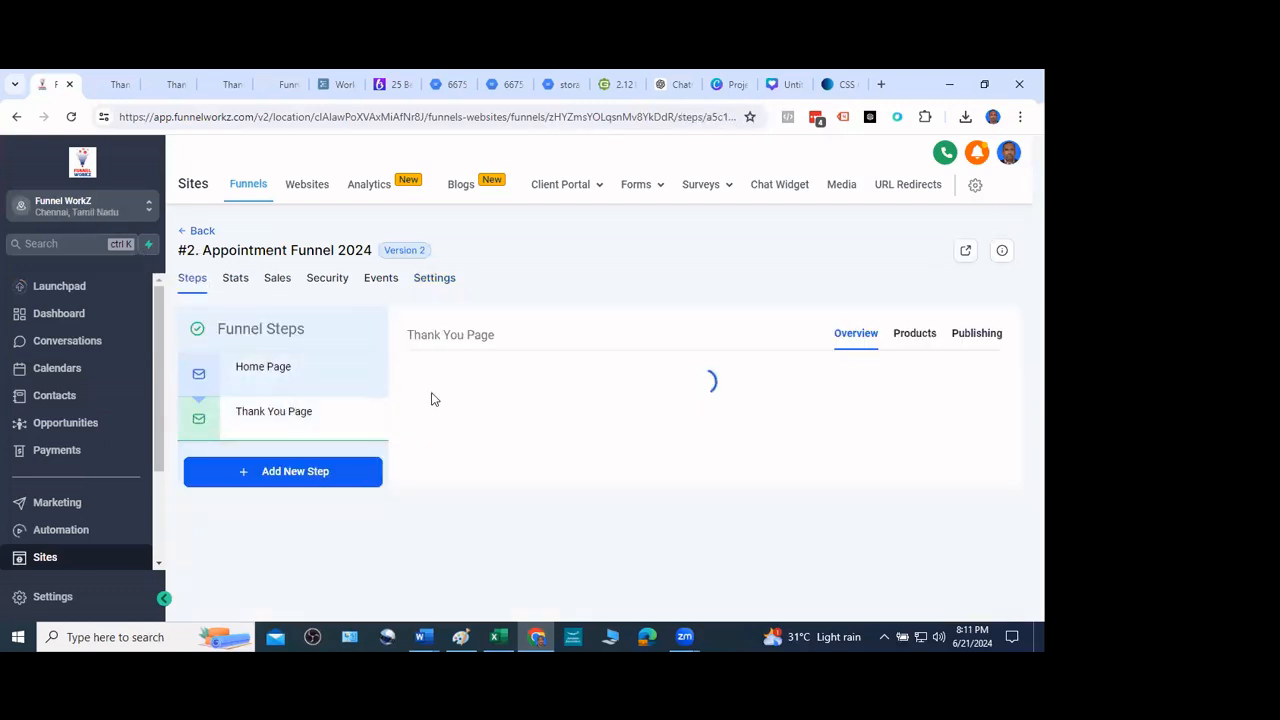
scroll(521, 519, "down", 2)
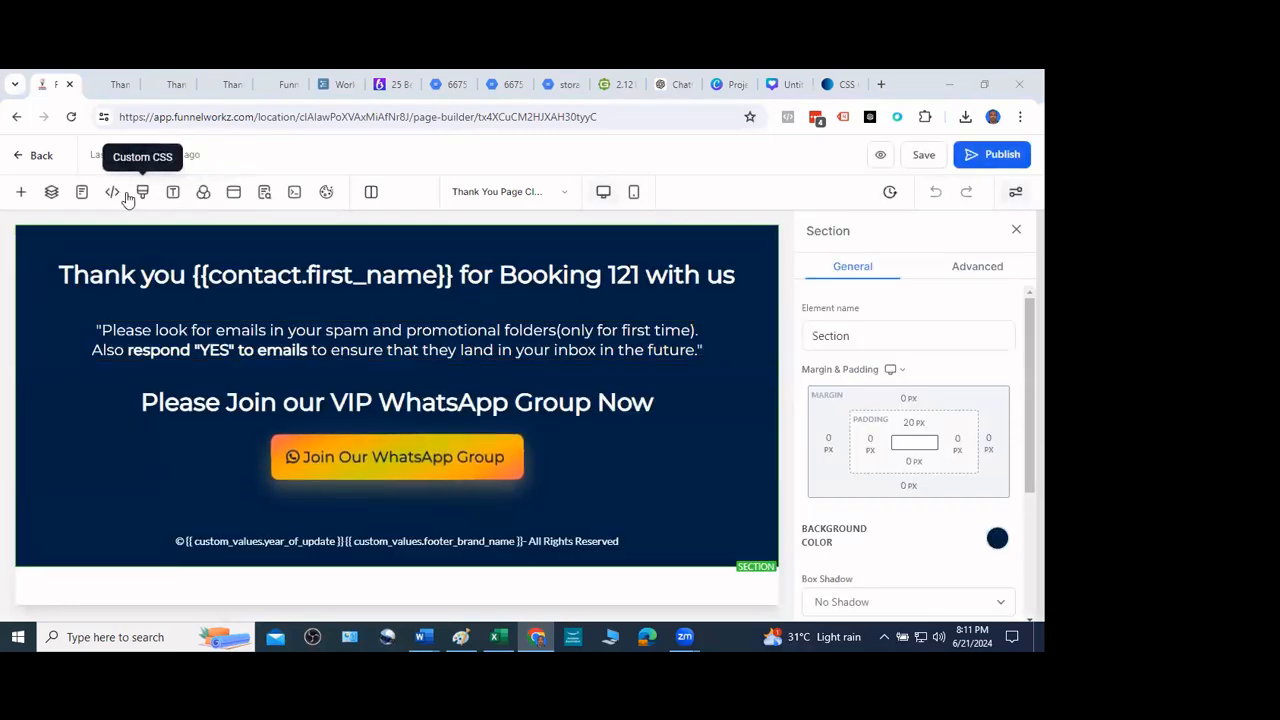
left_click(118, 196)
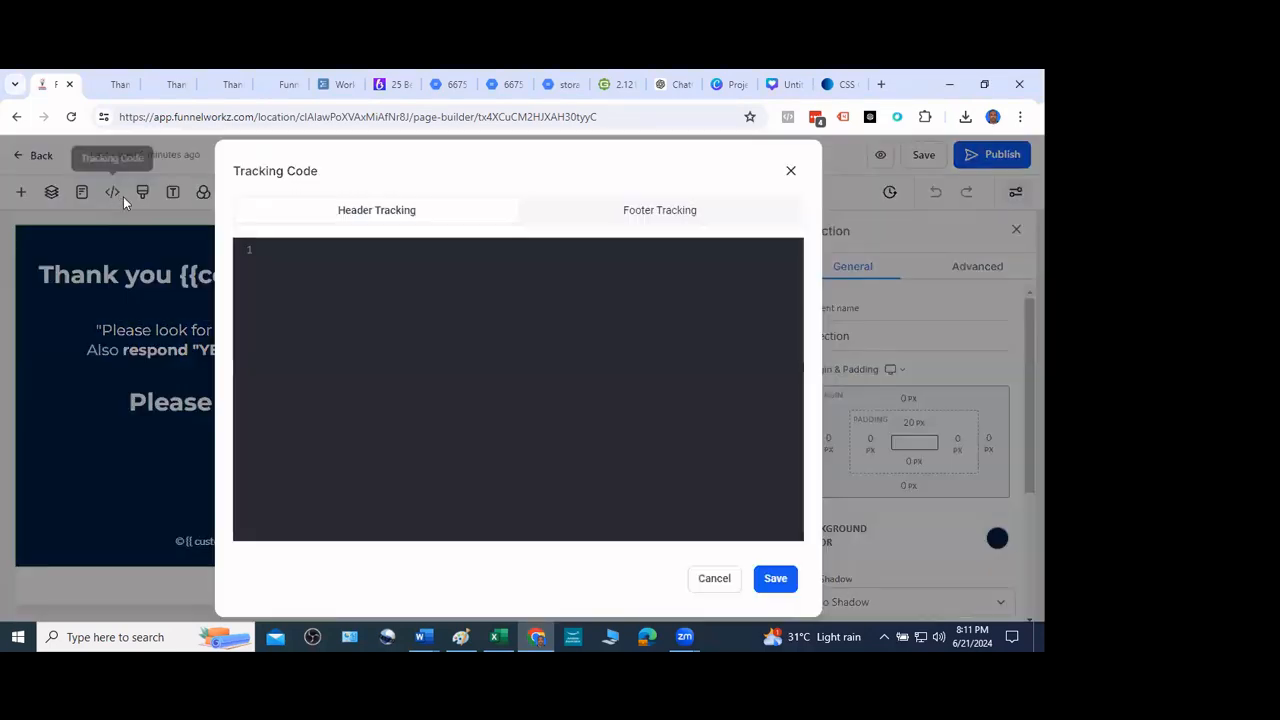
left_click(283, 256)
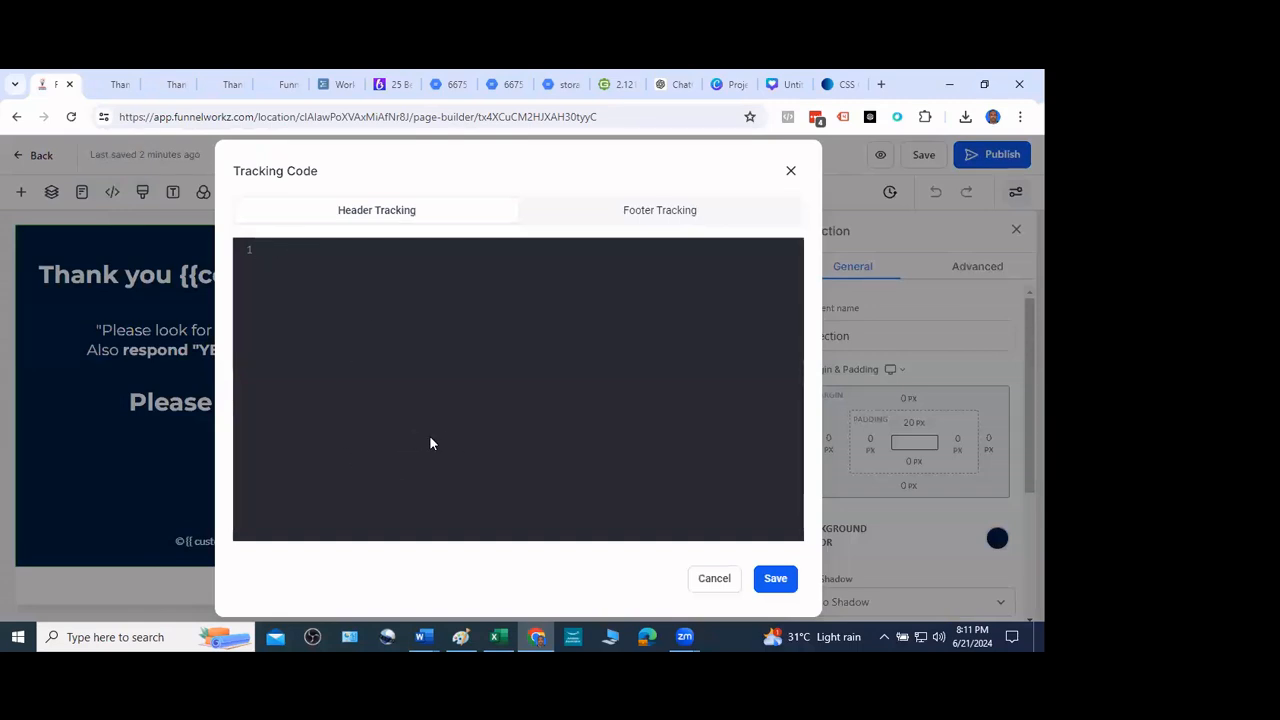
left_click(791, 172)
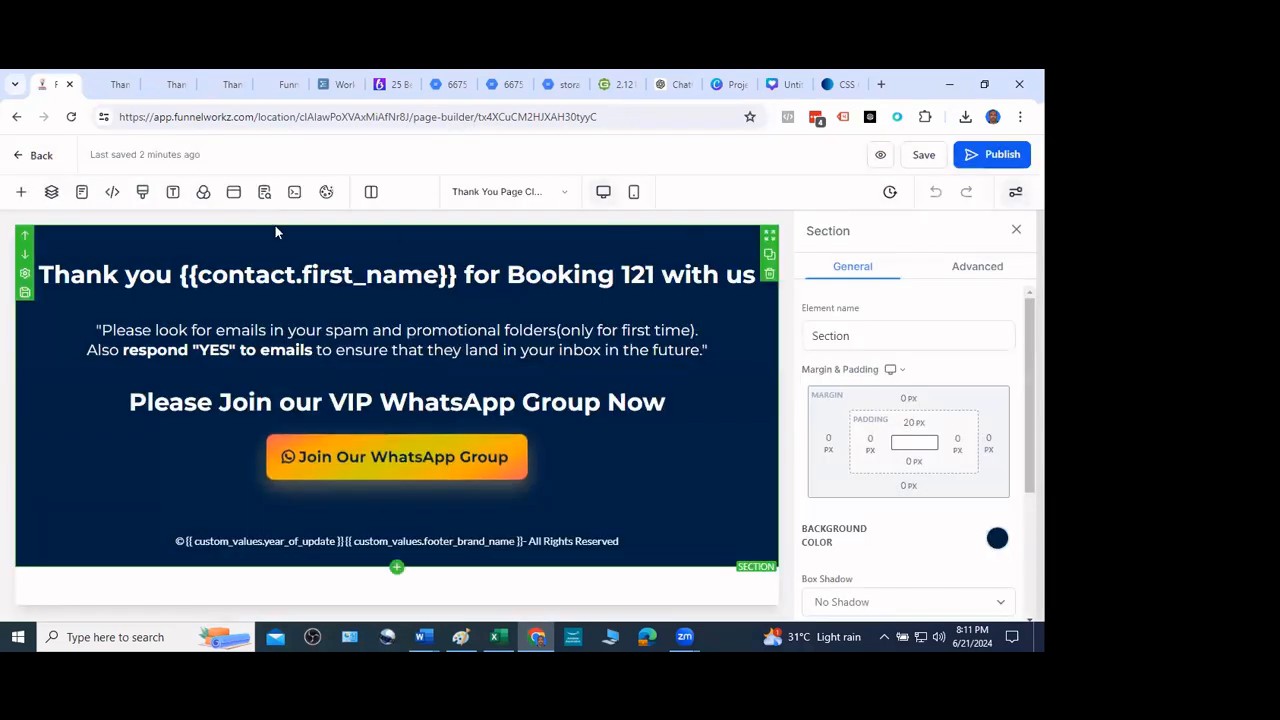
left_click(924, 156)
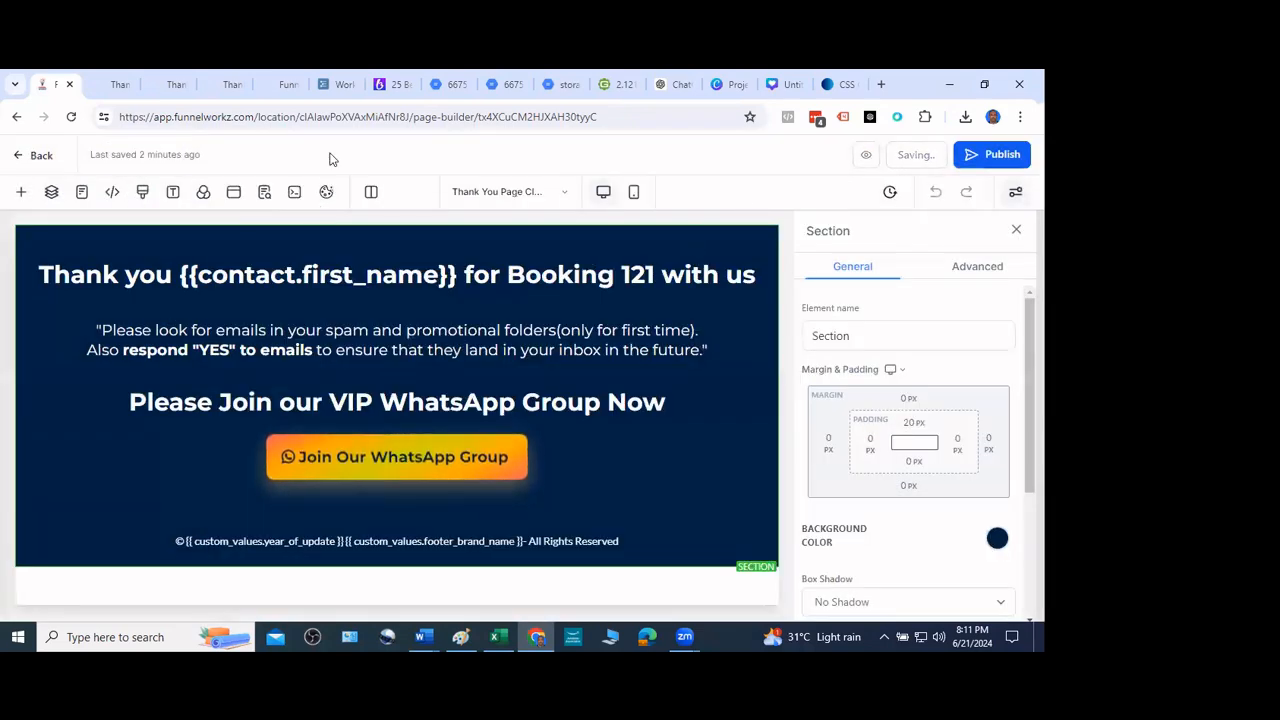
Clear the social image address from the Thank You Page's SEO meta data and save the page
left_click(264, 191)
left_click(245, 231)
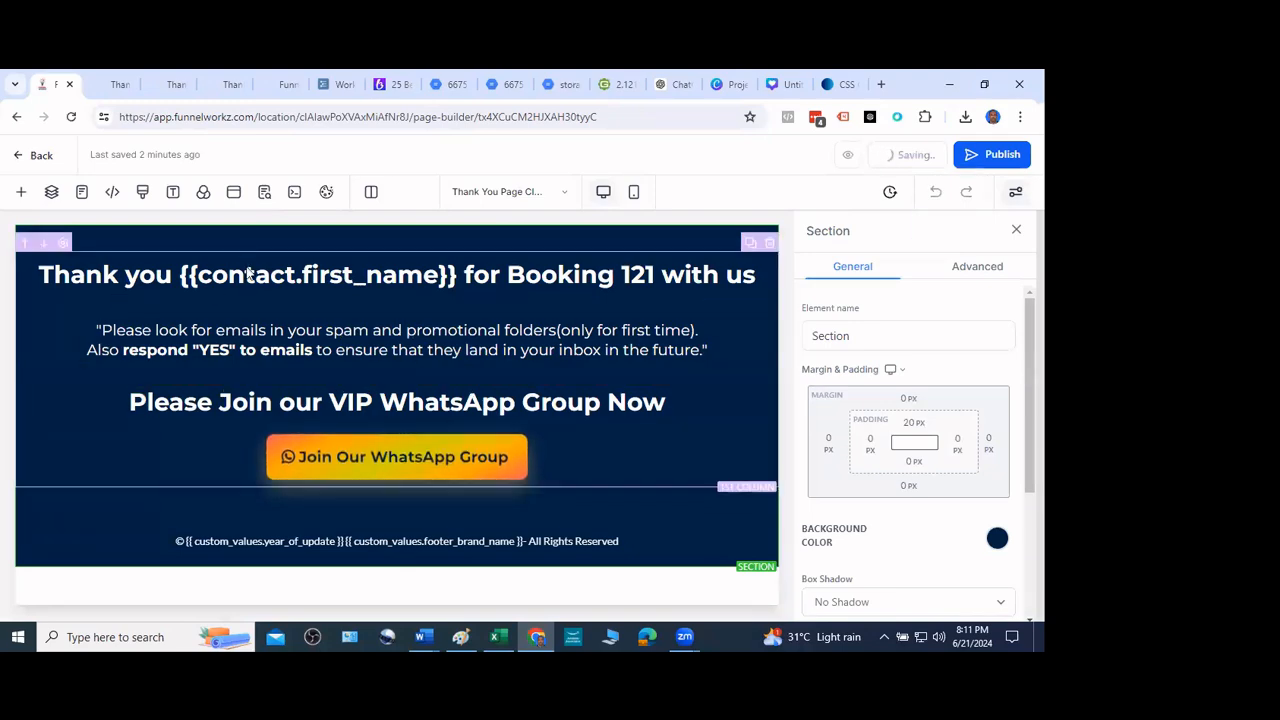
left_click(264, 191)
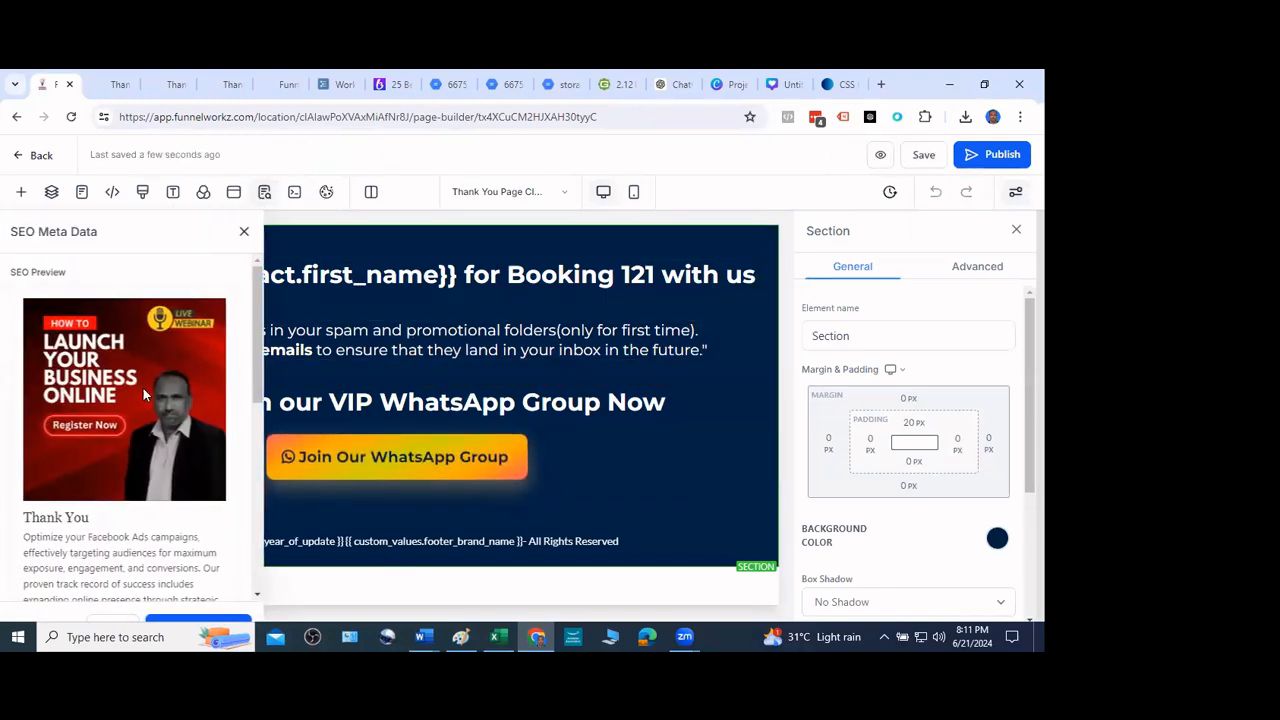
scroll(135, 420, "down", 5)
scroll(137, 440, "down", 2)
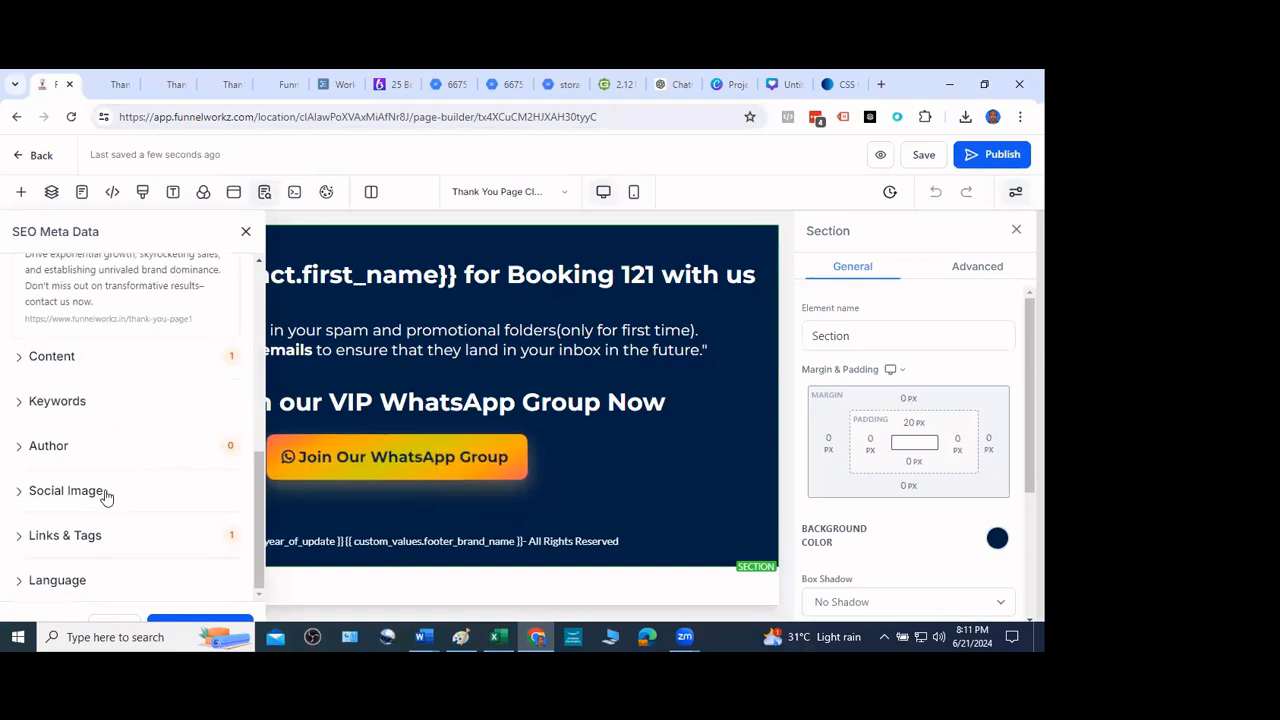
left_click(158, 490)
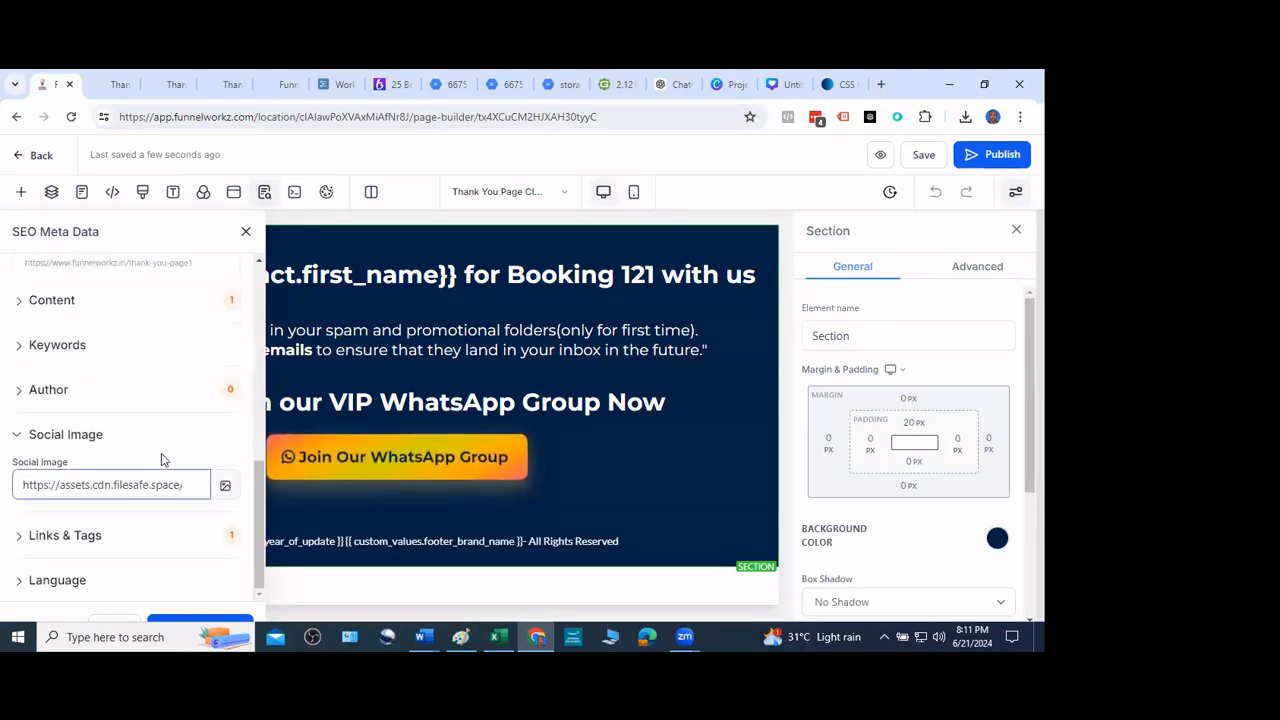
key("ctrl+a")
key("BackSpace")
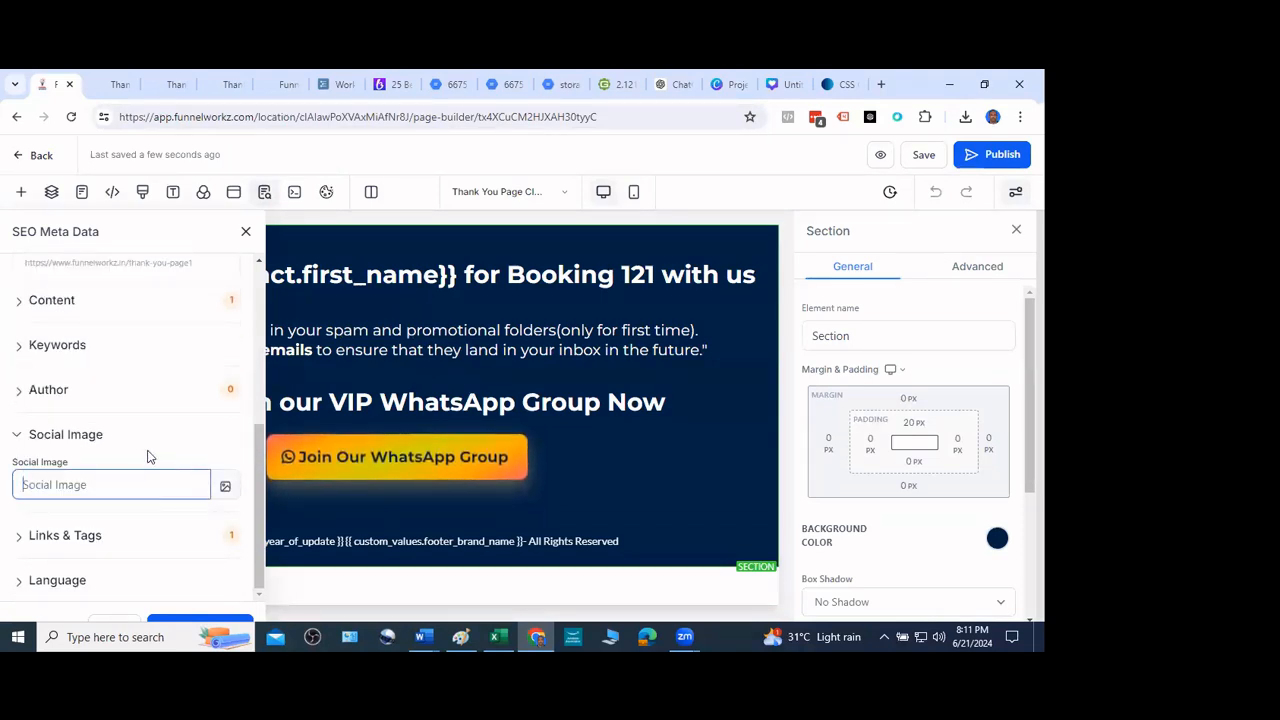
left_click(195, 619)
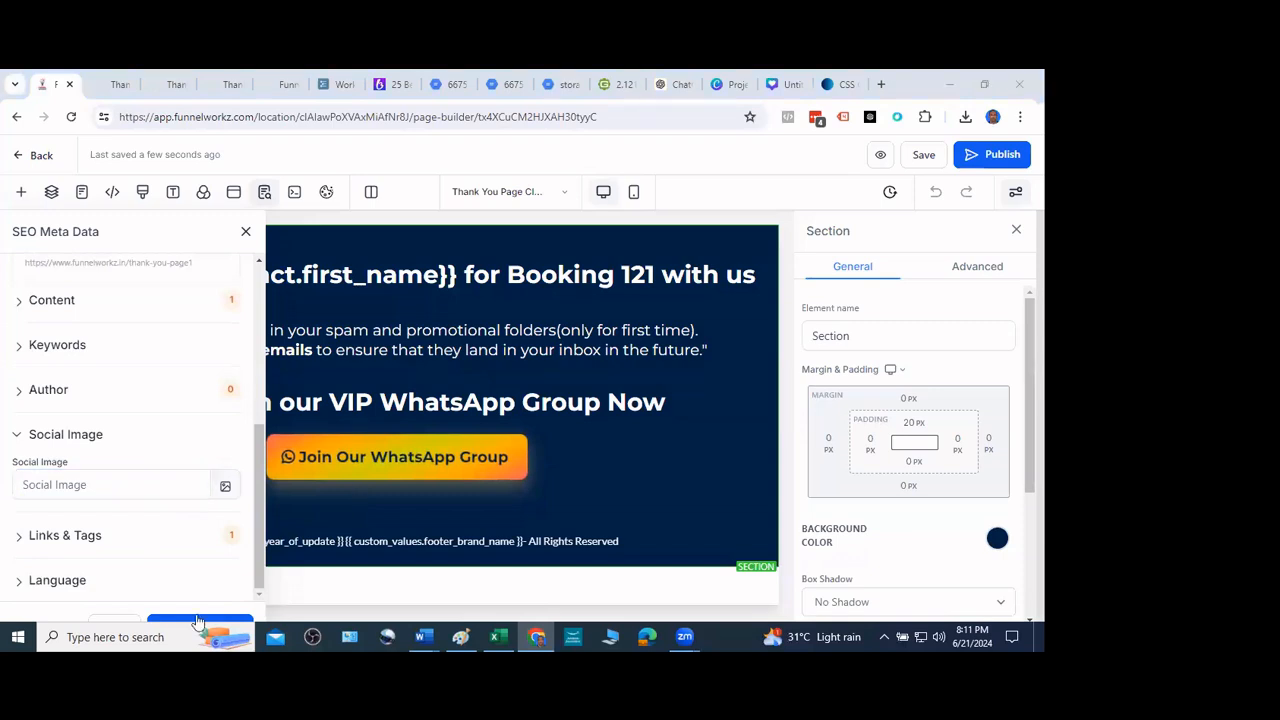
left_click(923, 154)
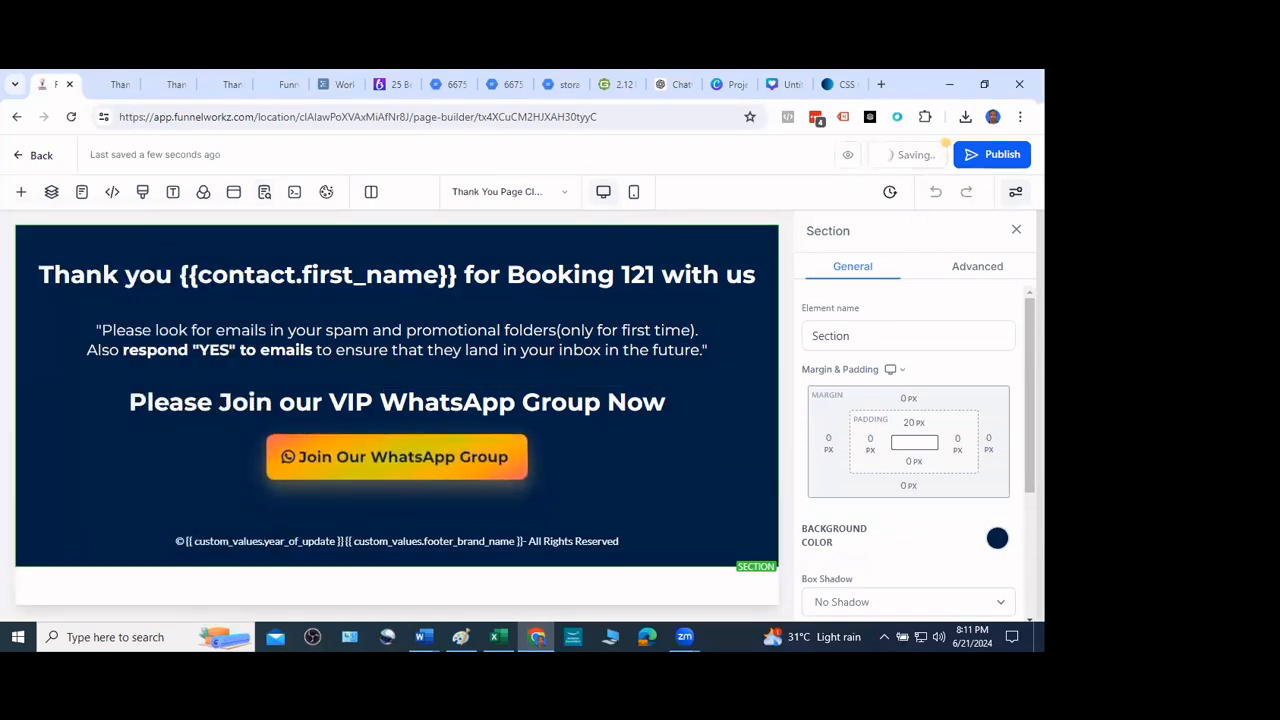
left_click(1016, 230)
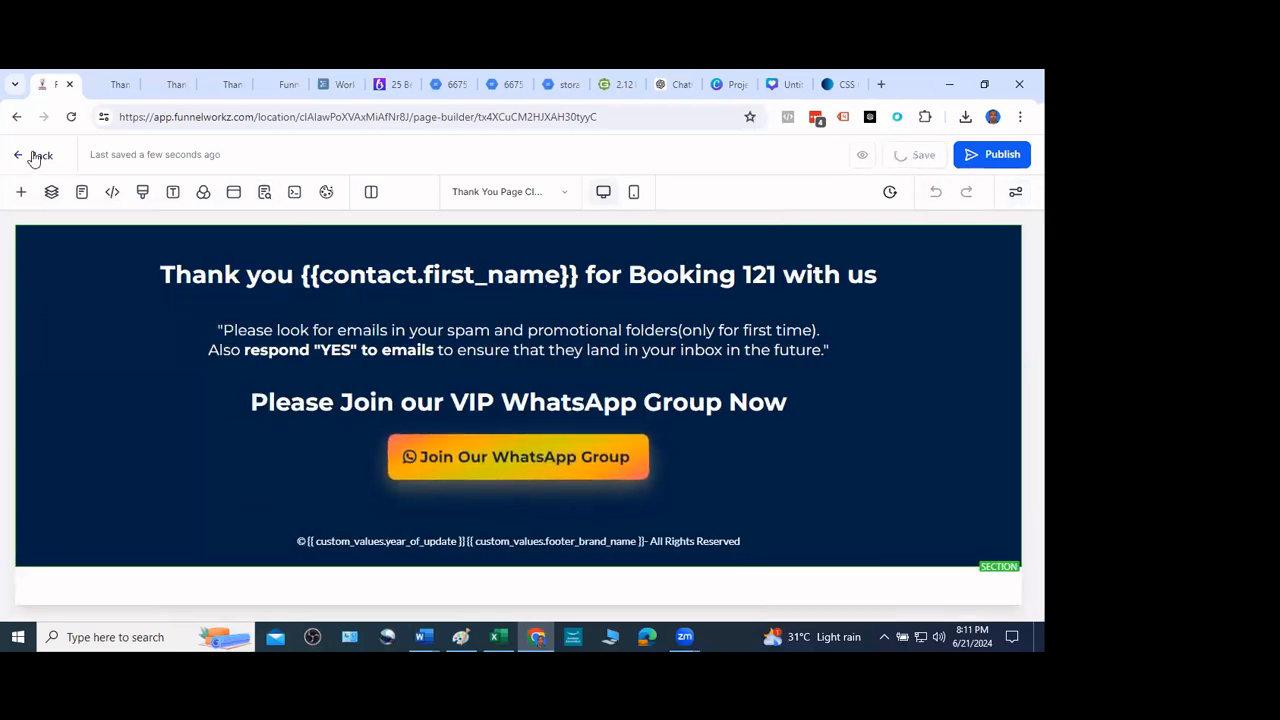
Leave the Thank You Page's builder, check the Workshop on Funnel Building outline in WorkFlowy, and return to the funnel
left_click(37, 156)
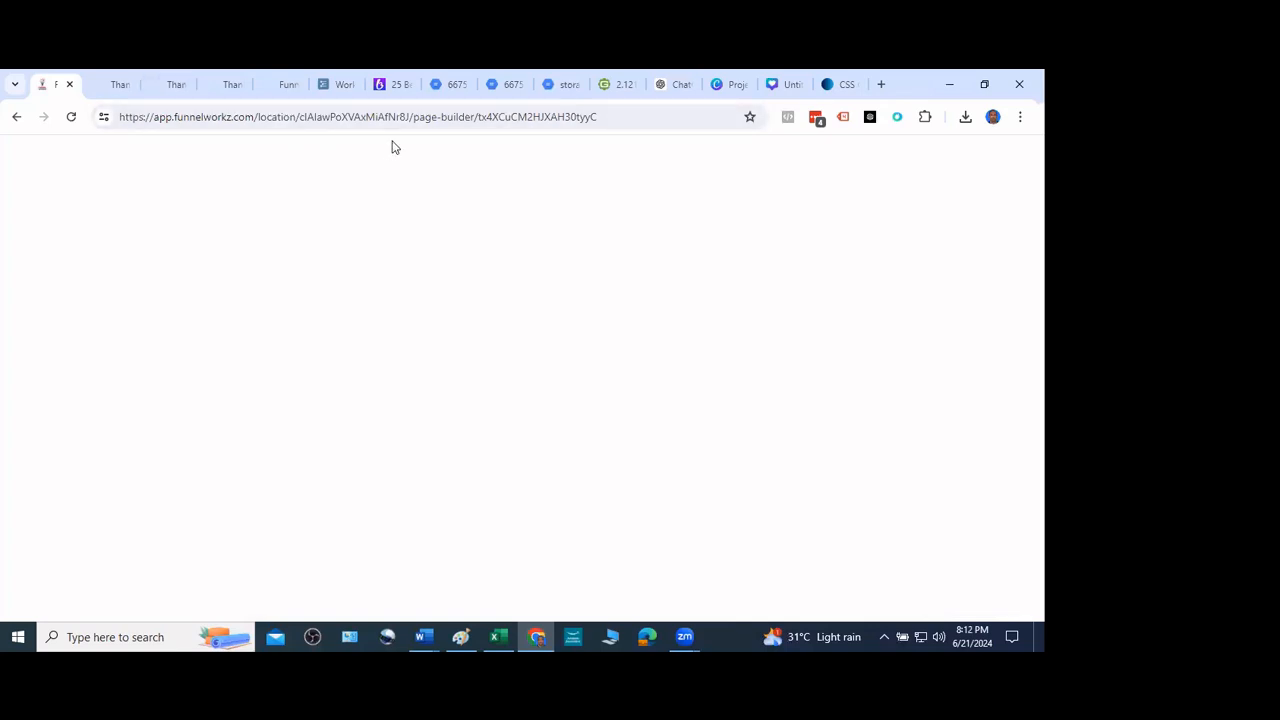
left_click(344, 86)
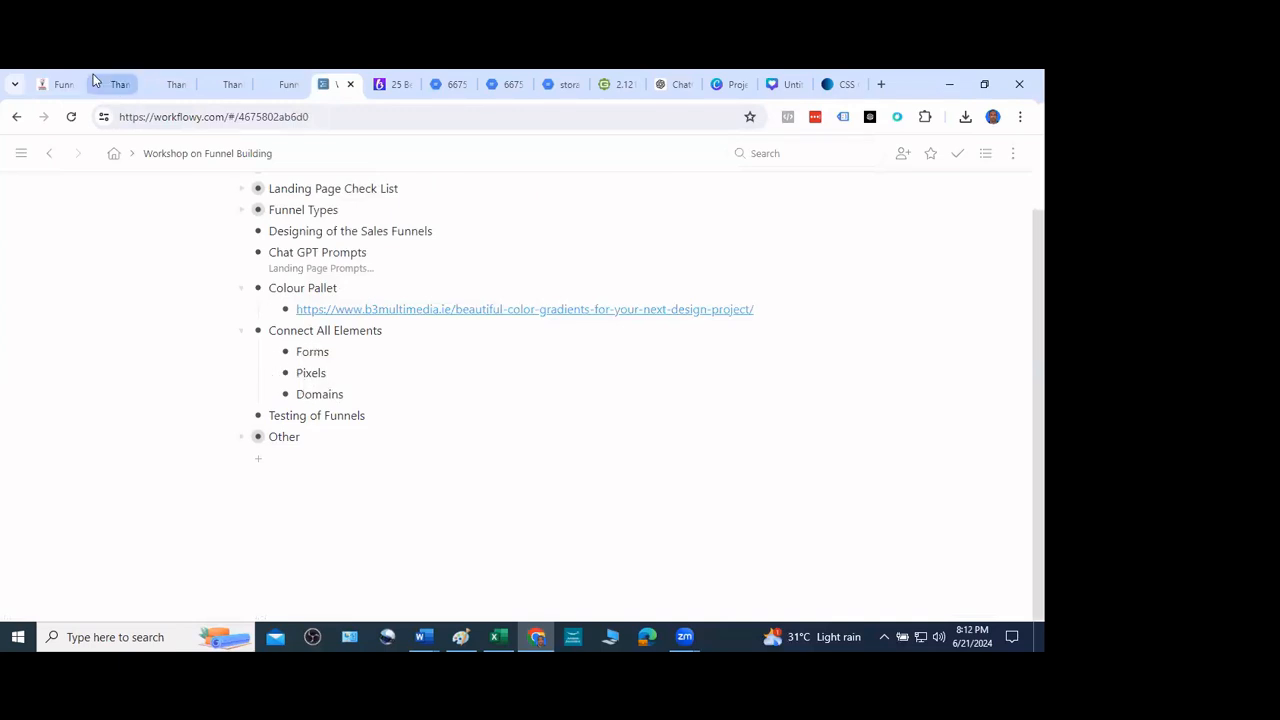
left_click(60, 84)
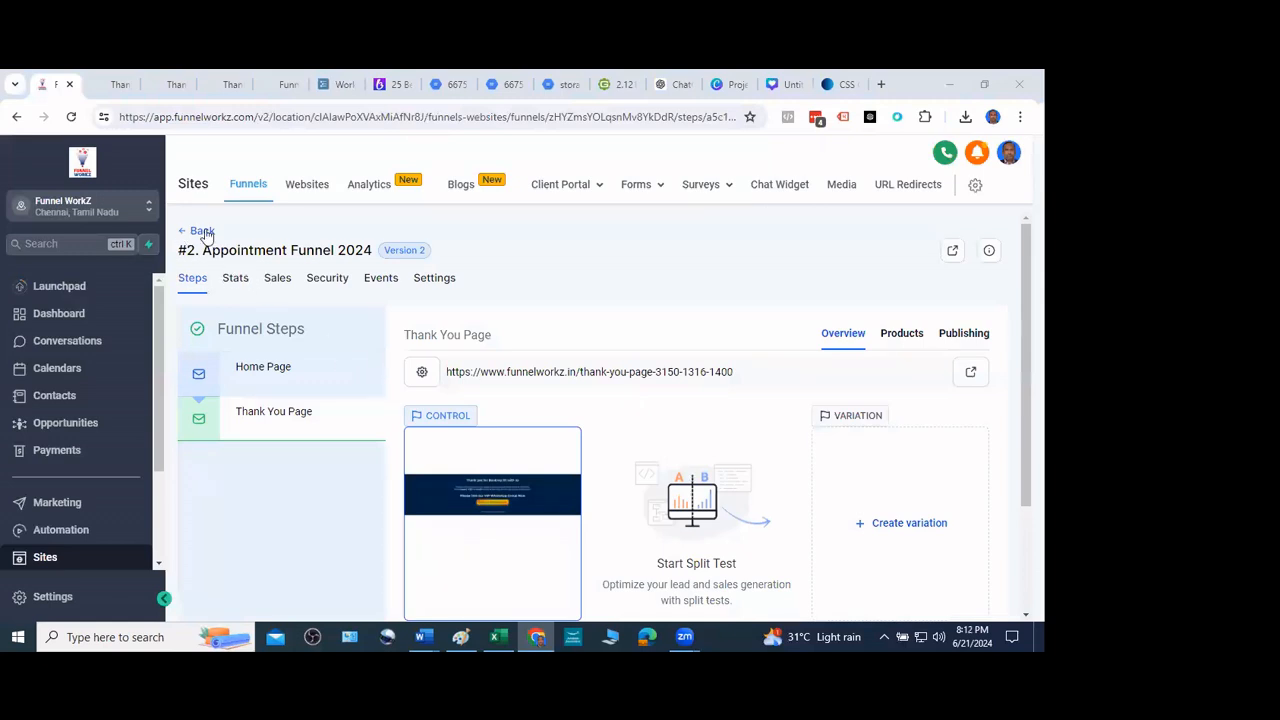
Open the 1:1 Calendar for editing from the calendar settings and review its weekly availability hours
left_click(58, 369)
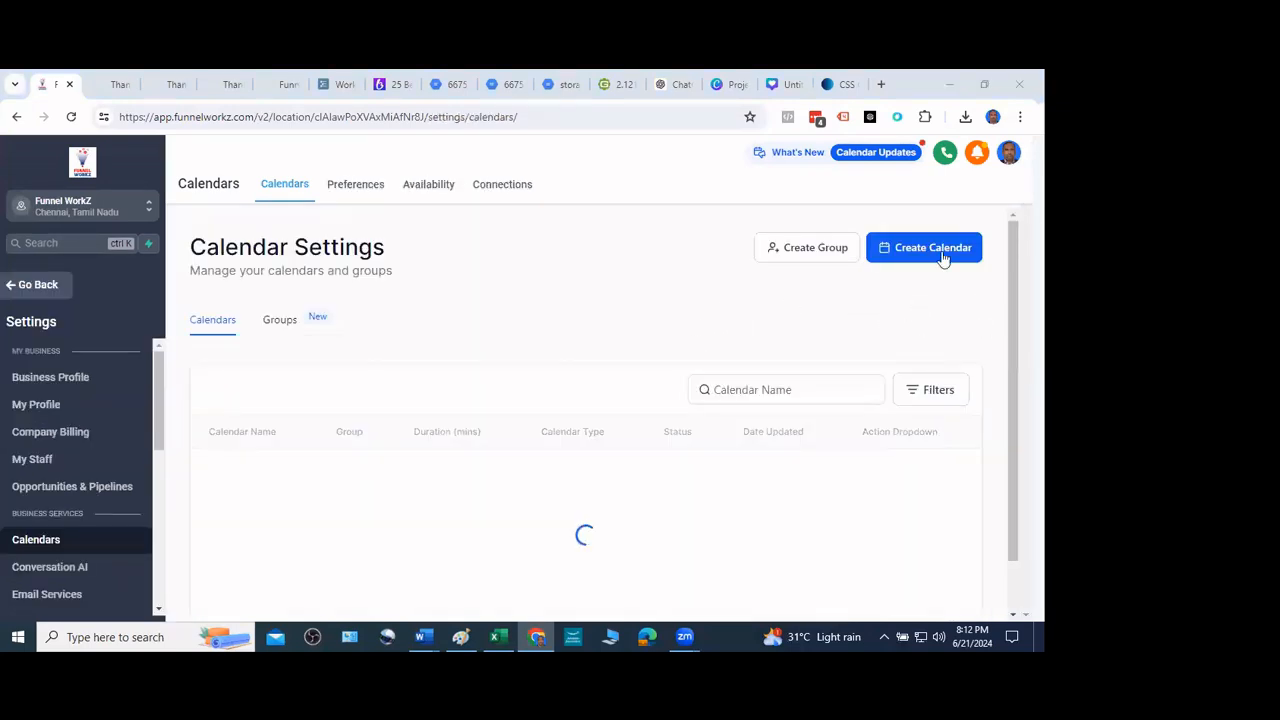
scroll(540, 466, "down", 2)
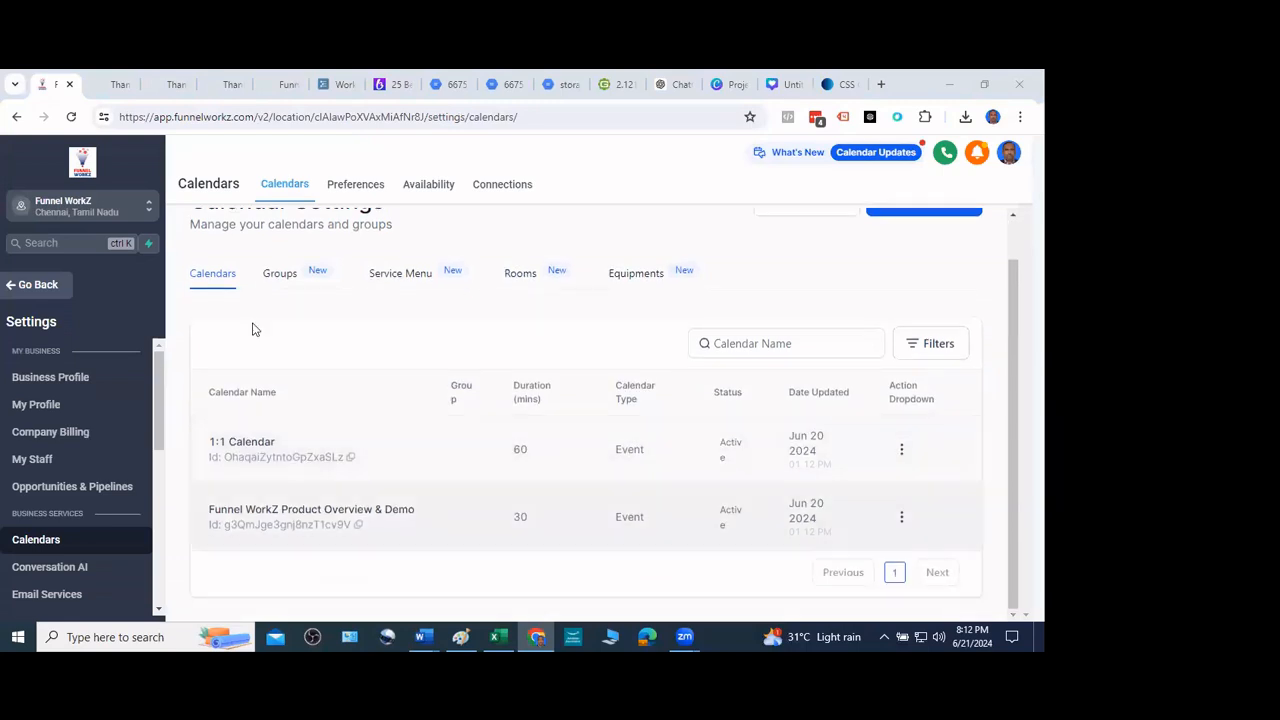
left_click(952, 466)
left_click(901, 449)
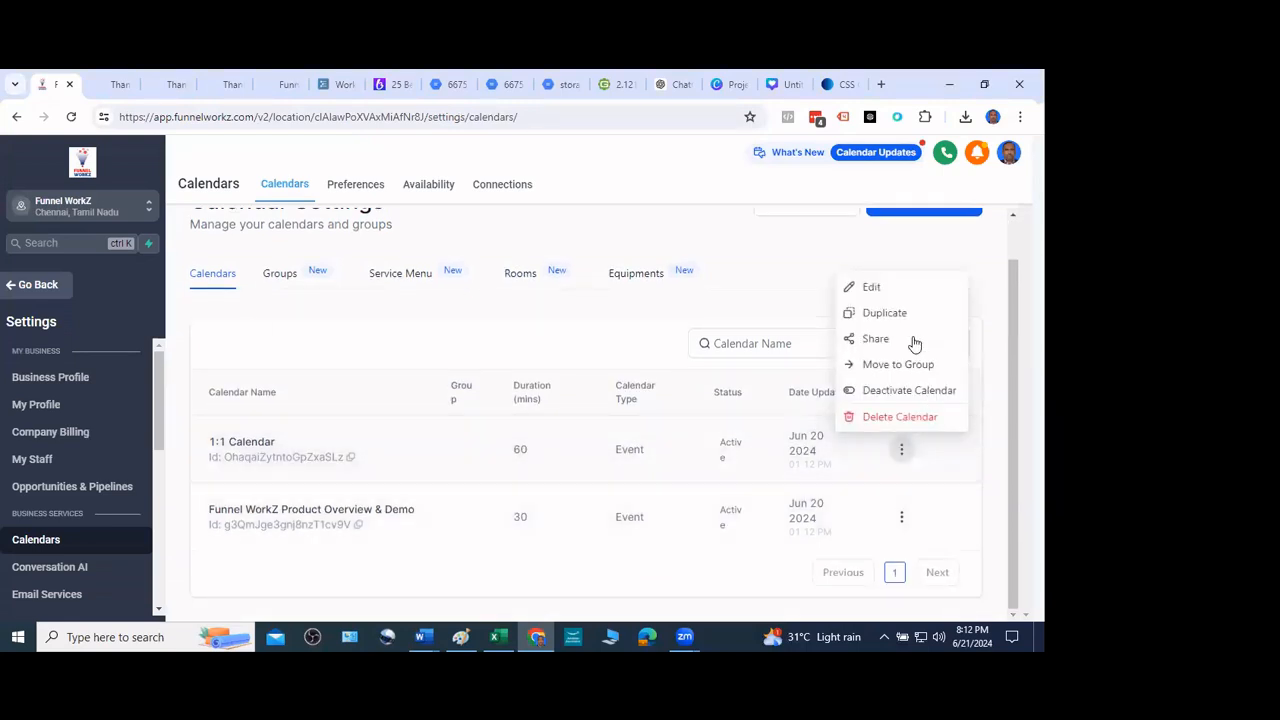
left_click(874, 290)
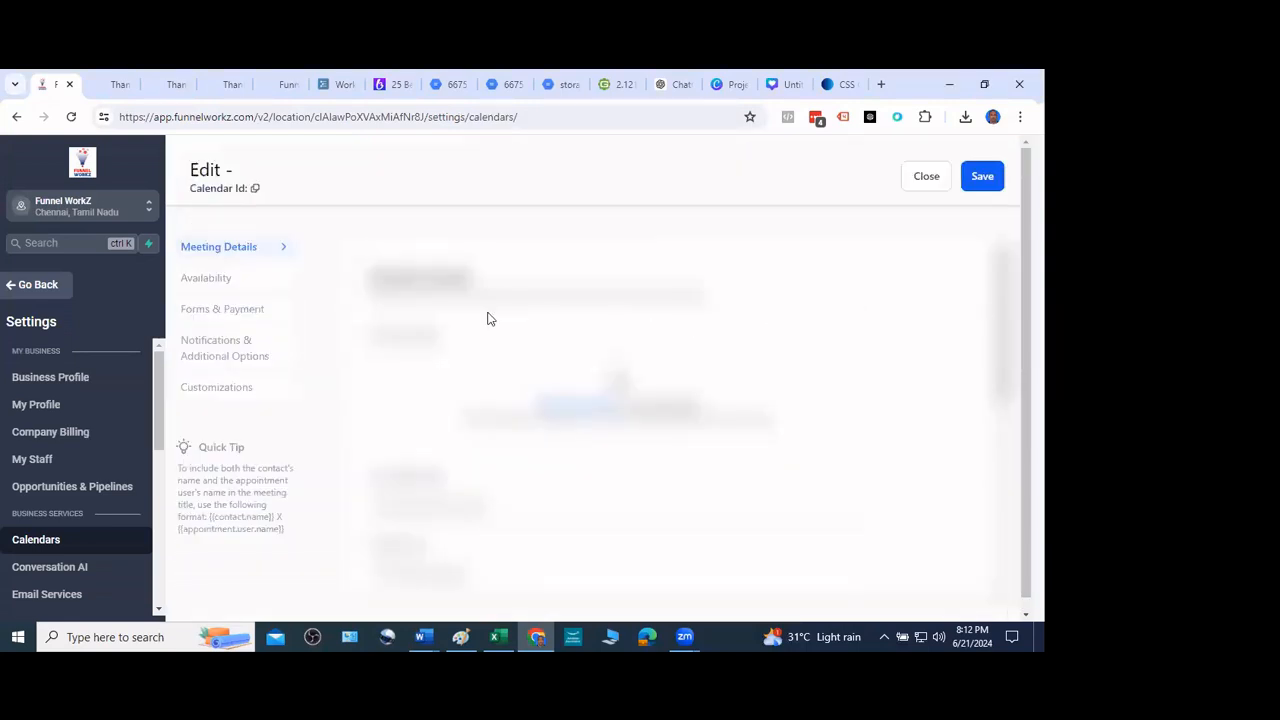
left_click(213, 284)
scroll(604, 392, "down", 3)
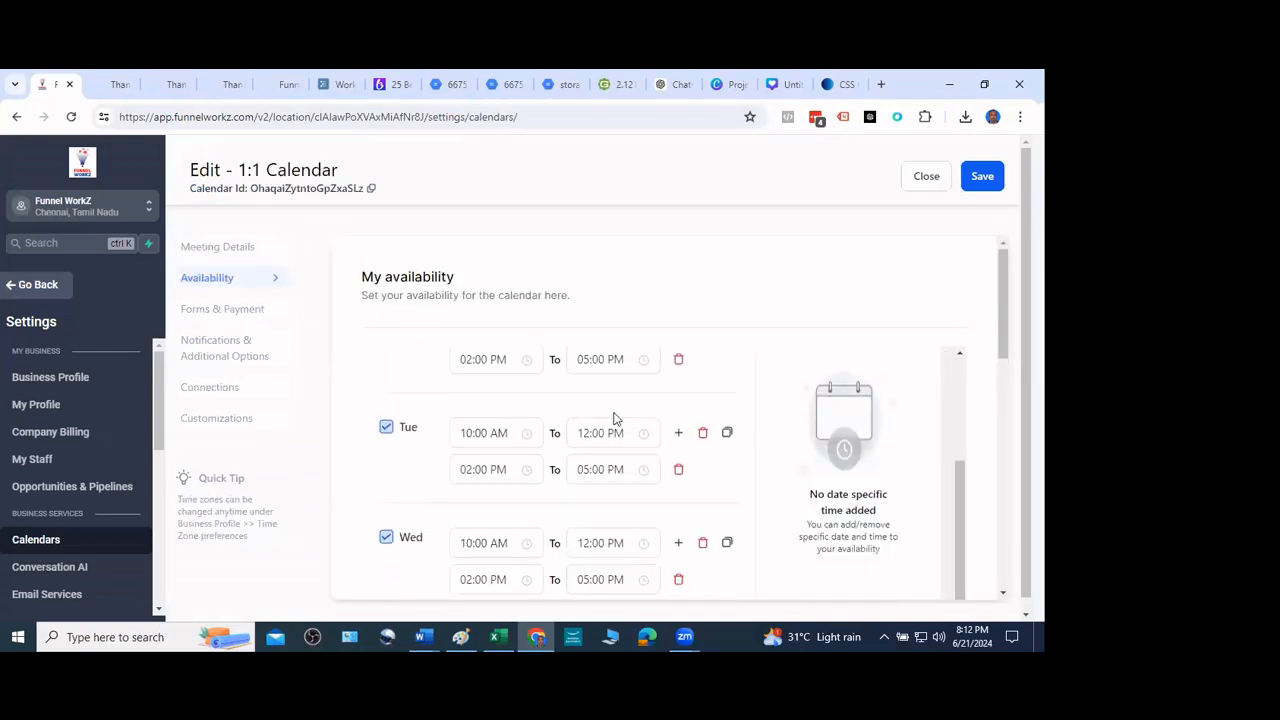
scroll(612, 418, "up", 1)
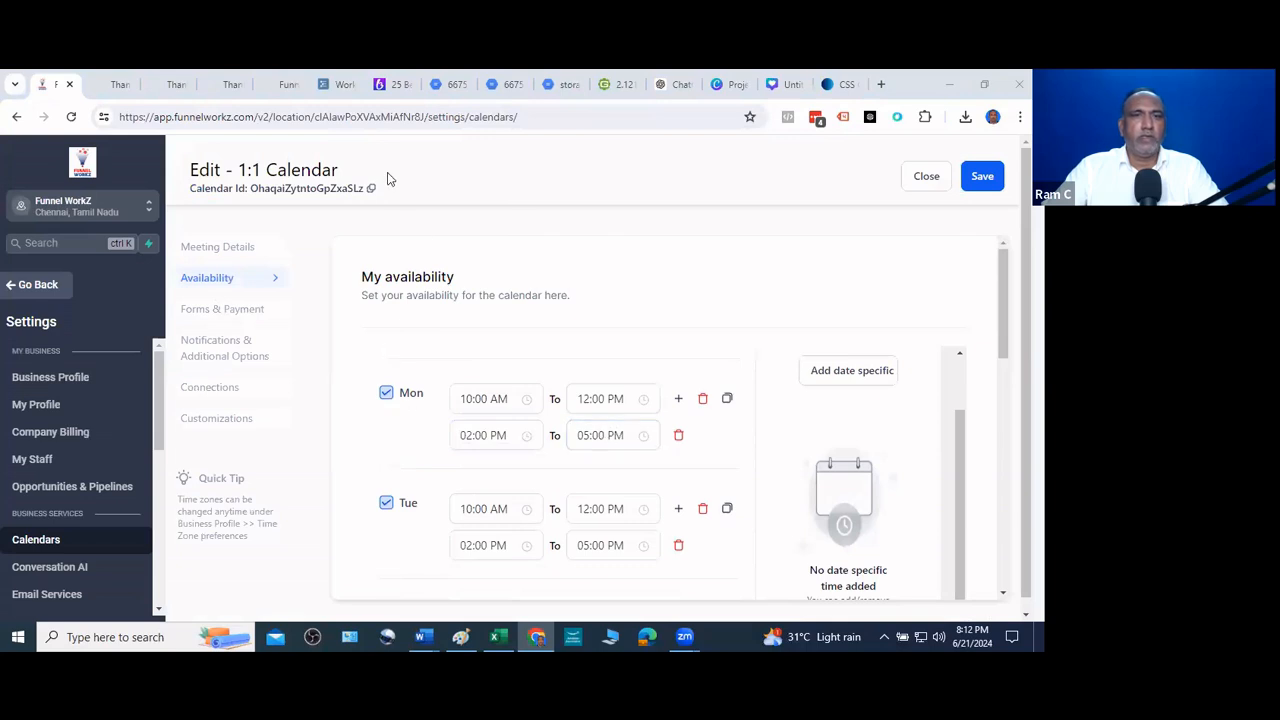
Review the 1:1 Calendar's form preferences, notification options and external calendar sync settings
left_click(252, 314)
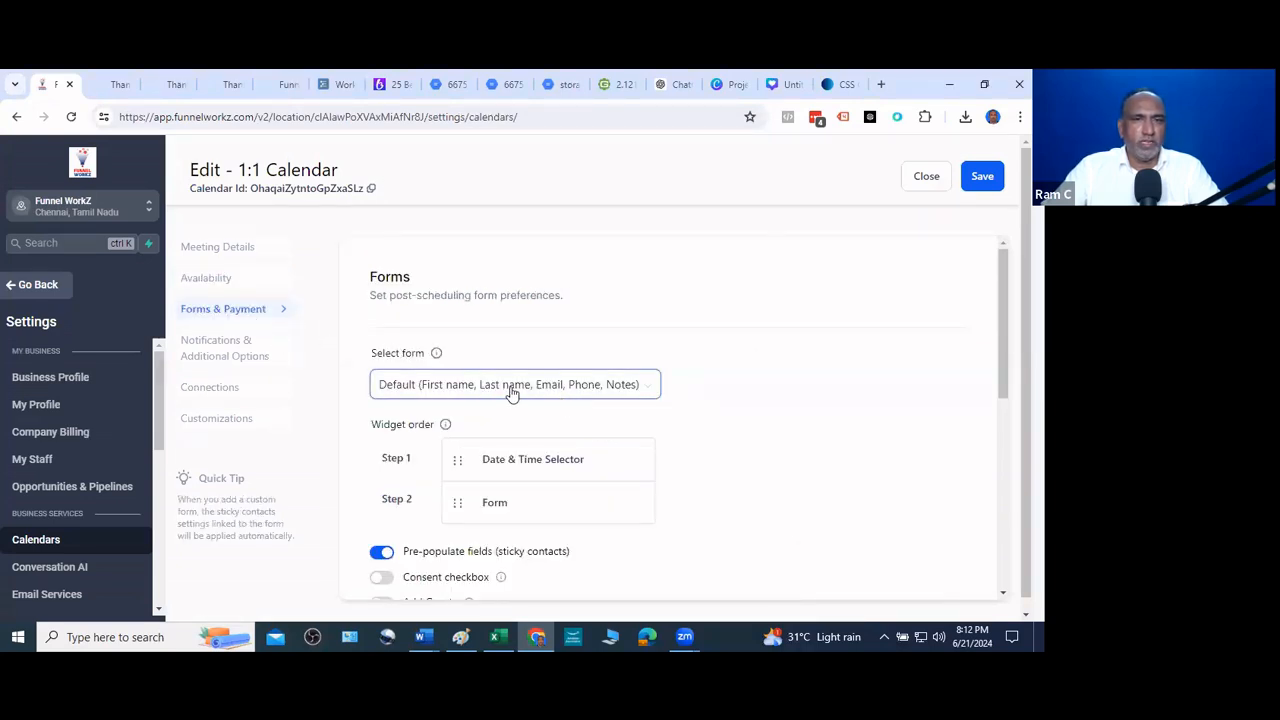
scroll(512, 393, "down", 1)
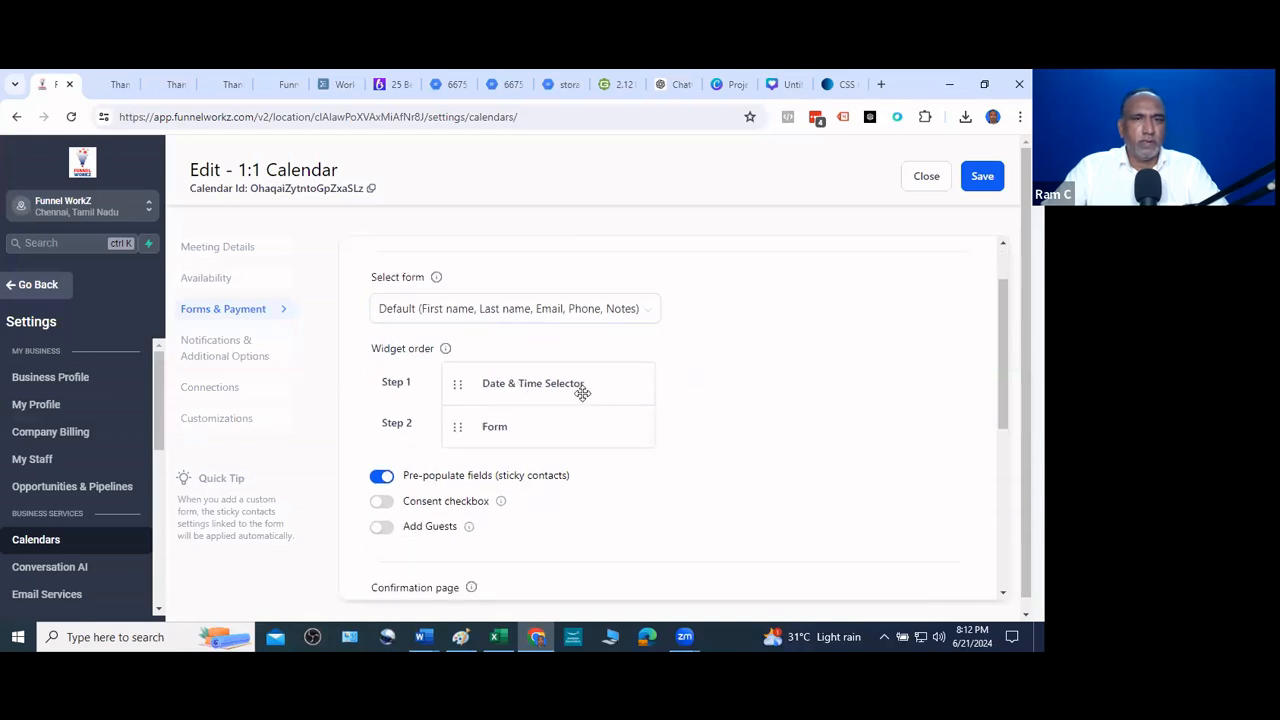
left_click(233, 358)
left_click(216, 393)
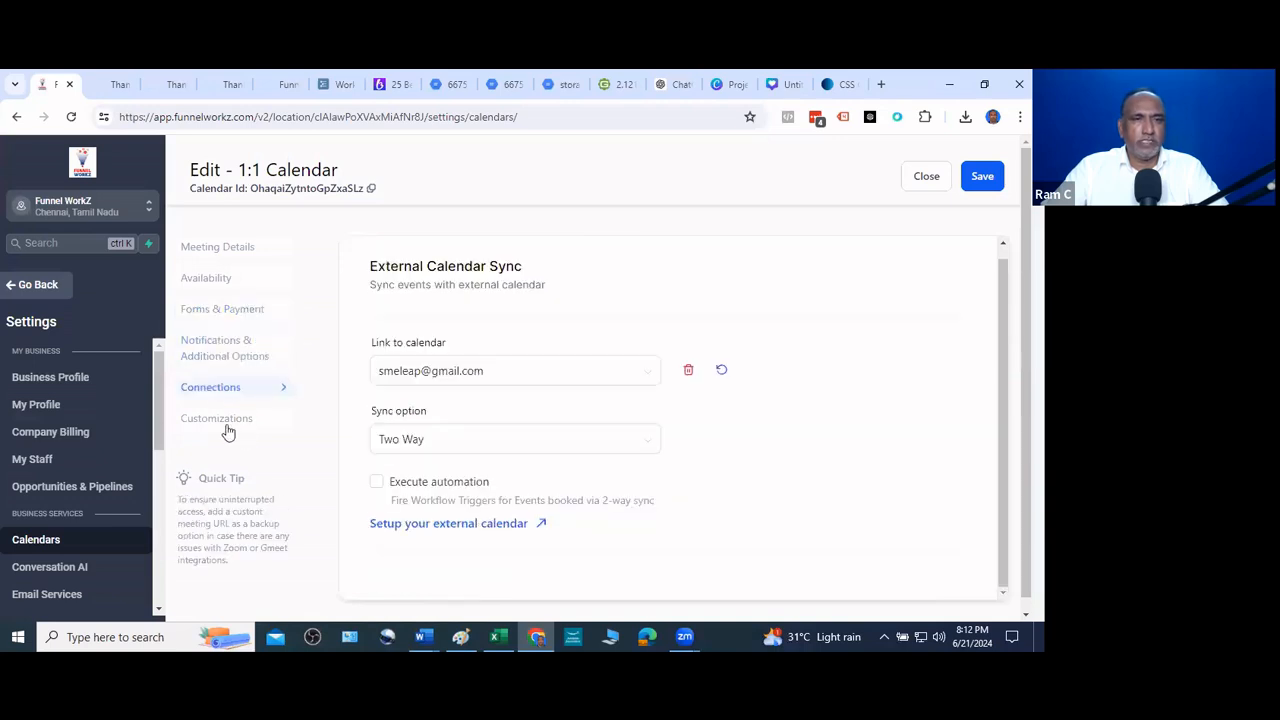
scroll(470, 366, "down", 1)
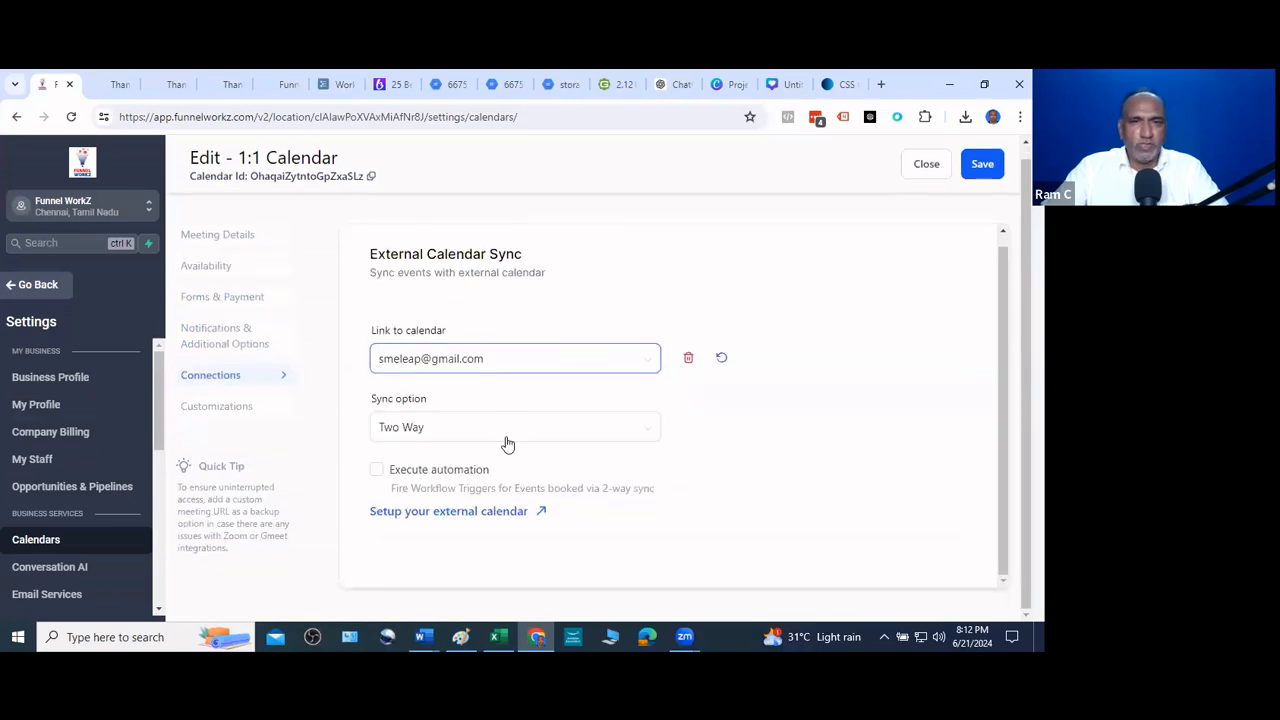
scroll(577, 286, "up", 1)
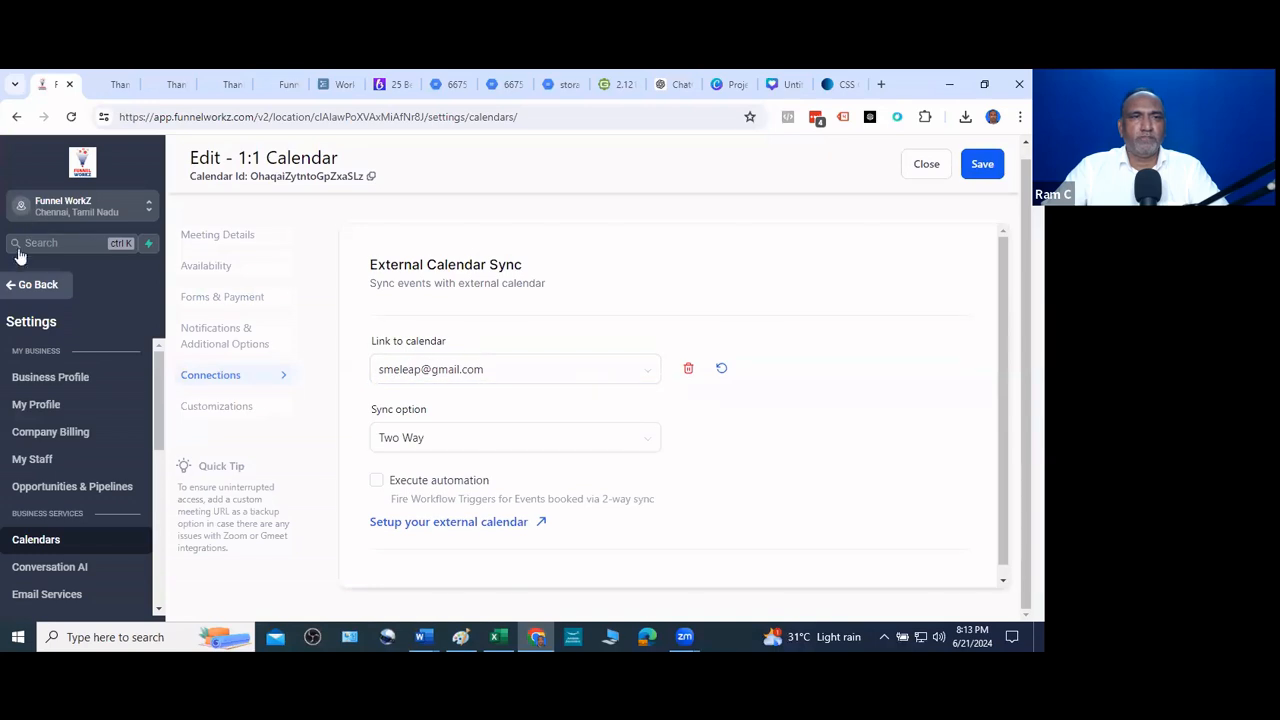
Return to #2. Appointment Funnel 2024 in the #1. Original folder and open its Home Page in the page builder
left_click(28, 288)
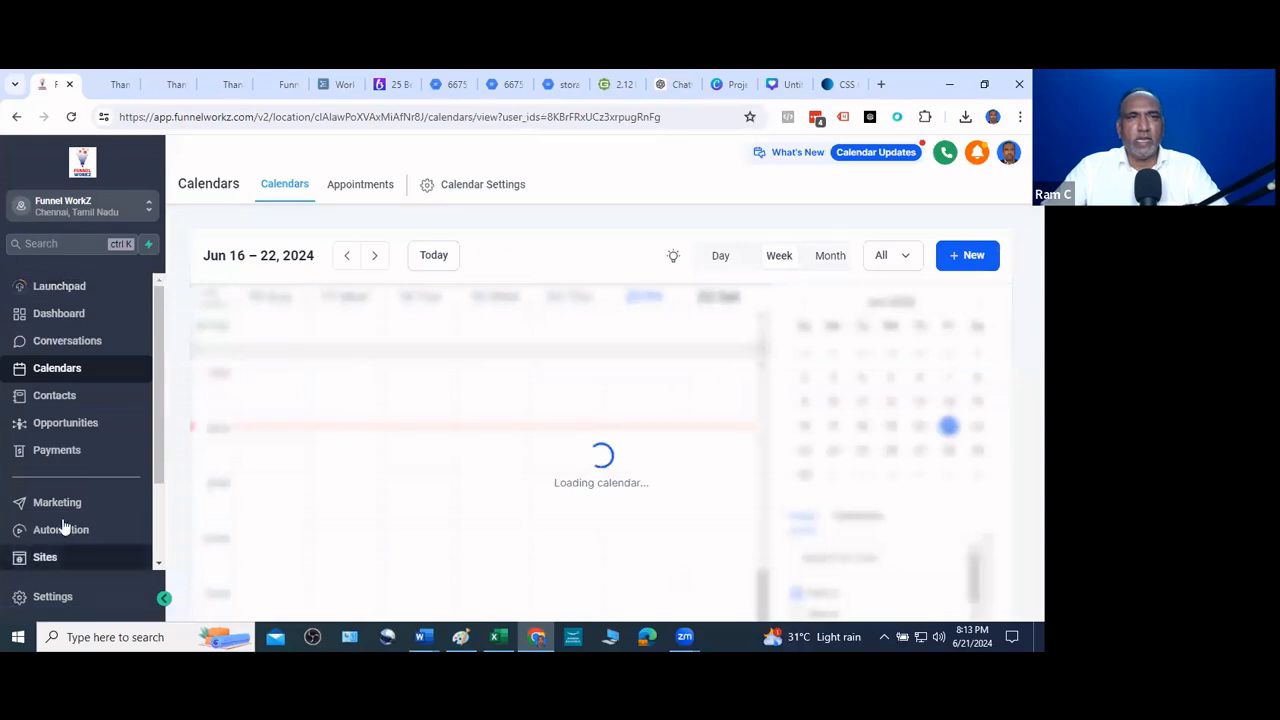
left_click(67, 566)
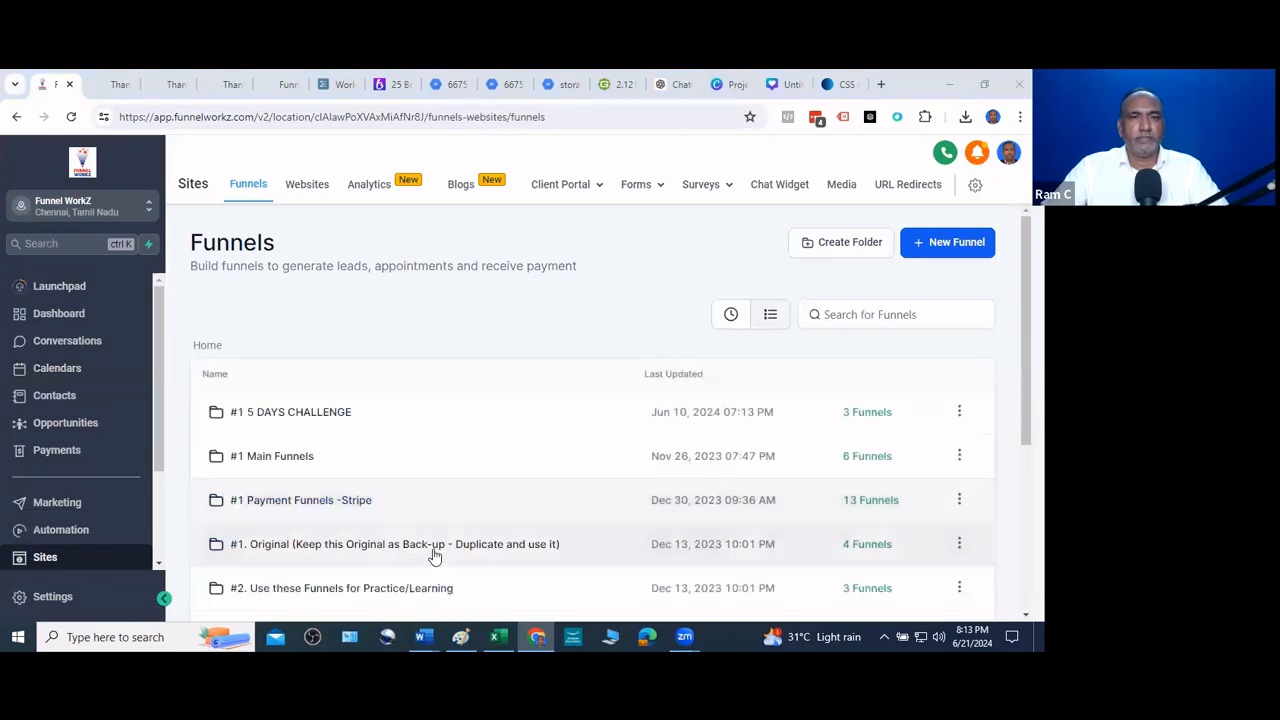
left_click(564, 461)
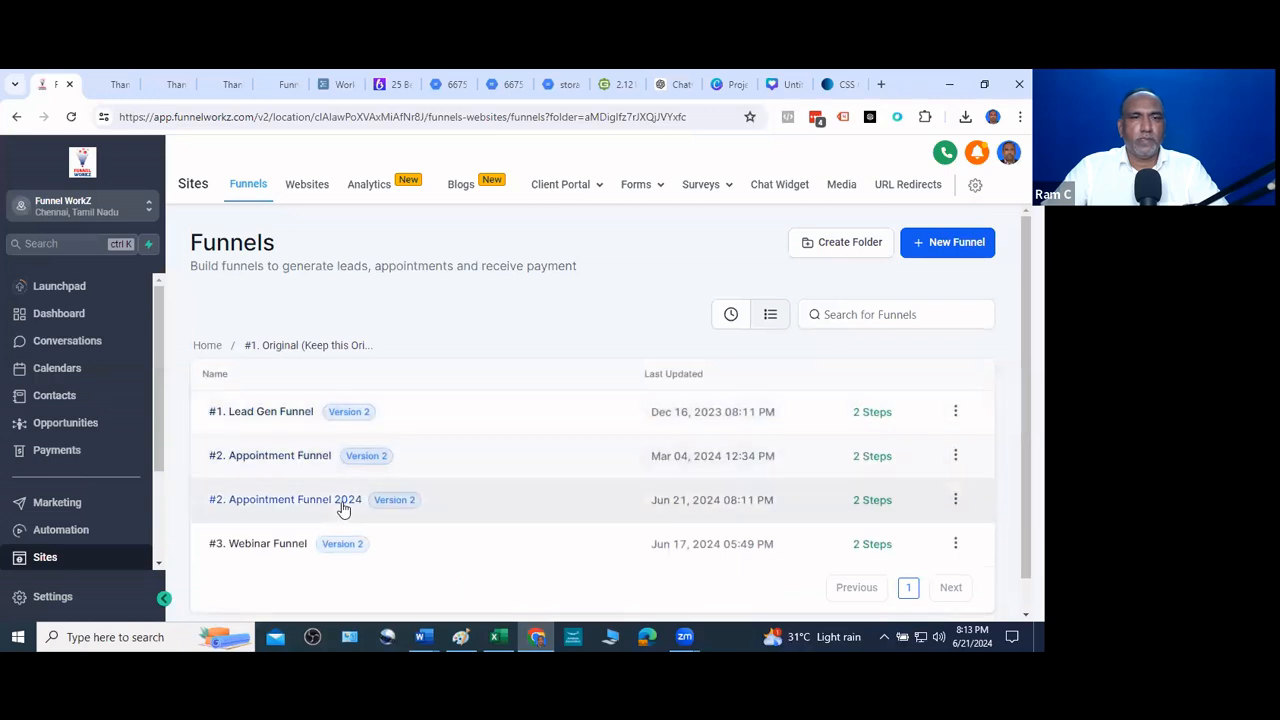
left_click(338, 501)
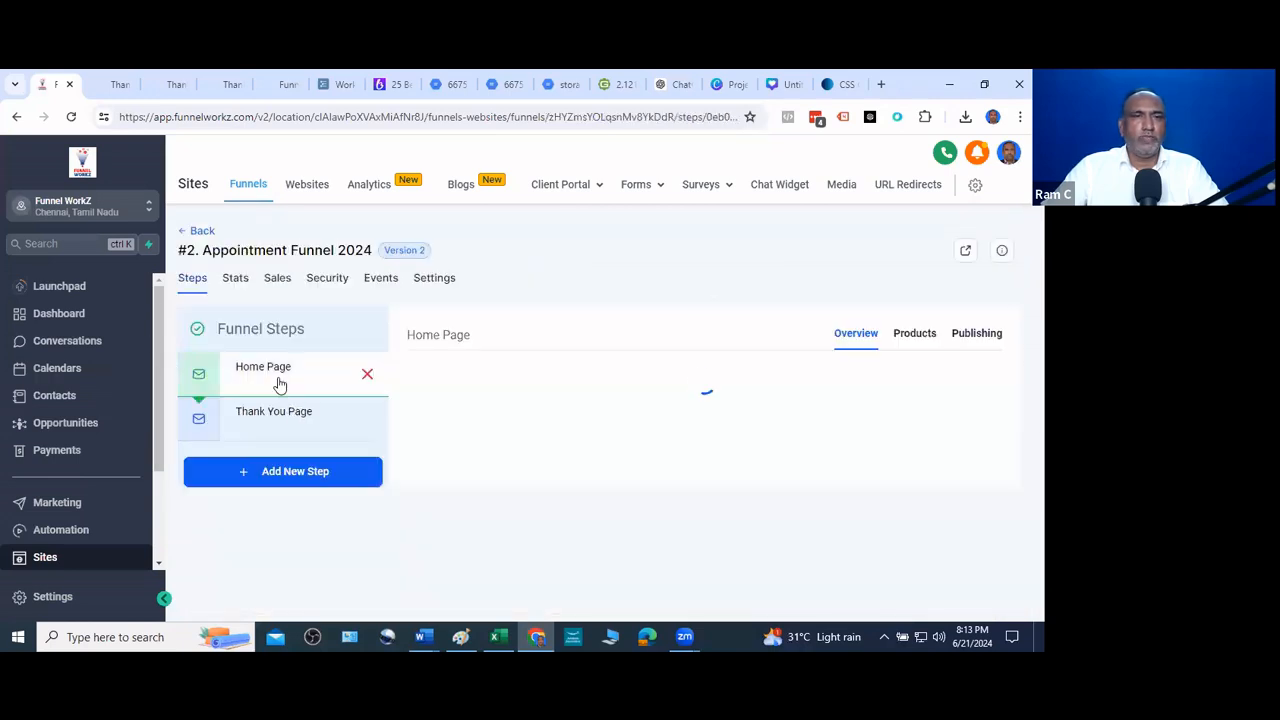
scroll(522, 470, "down", 2)
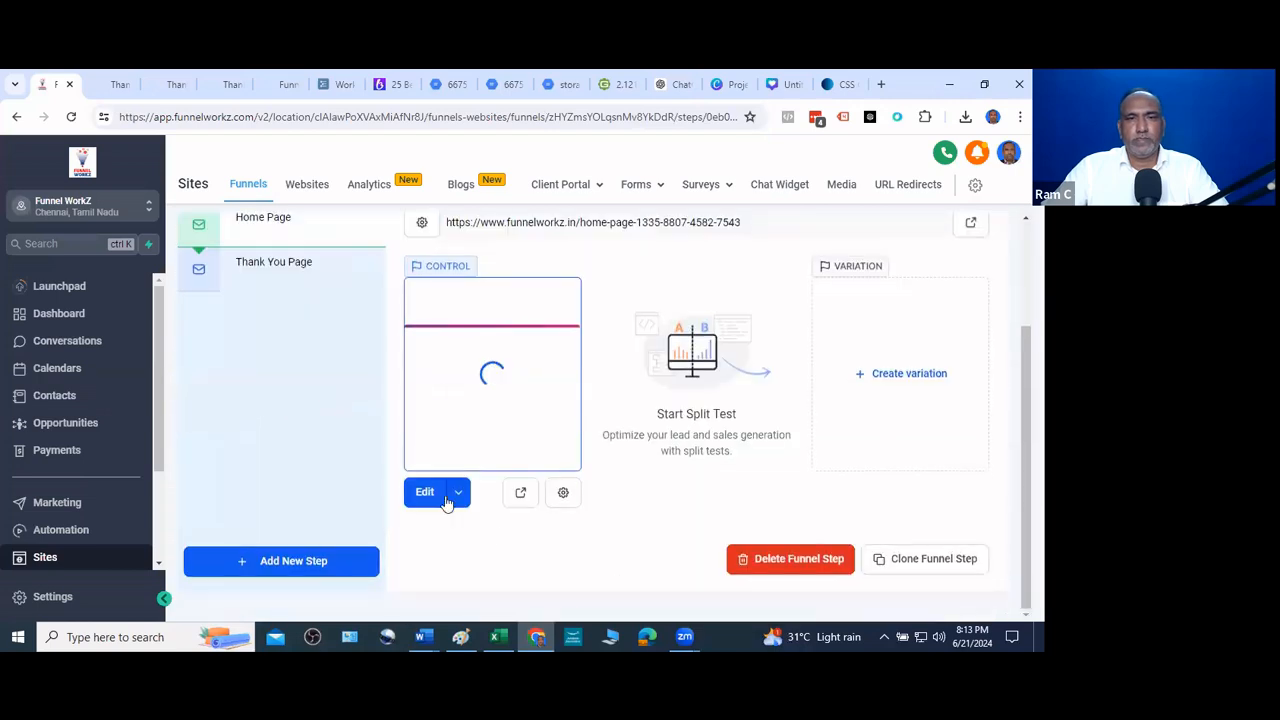
left_click(428, 492)
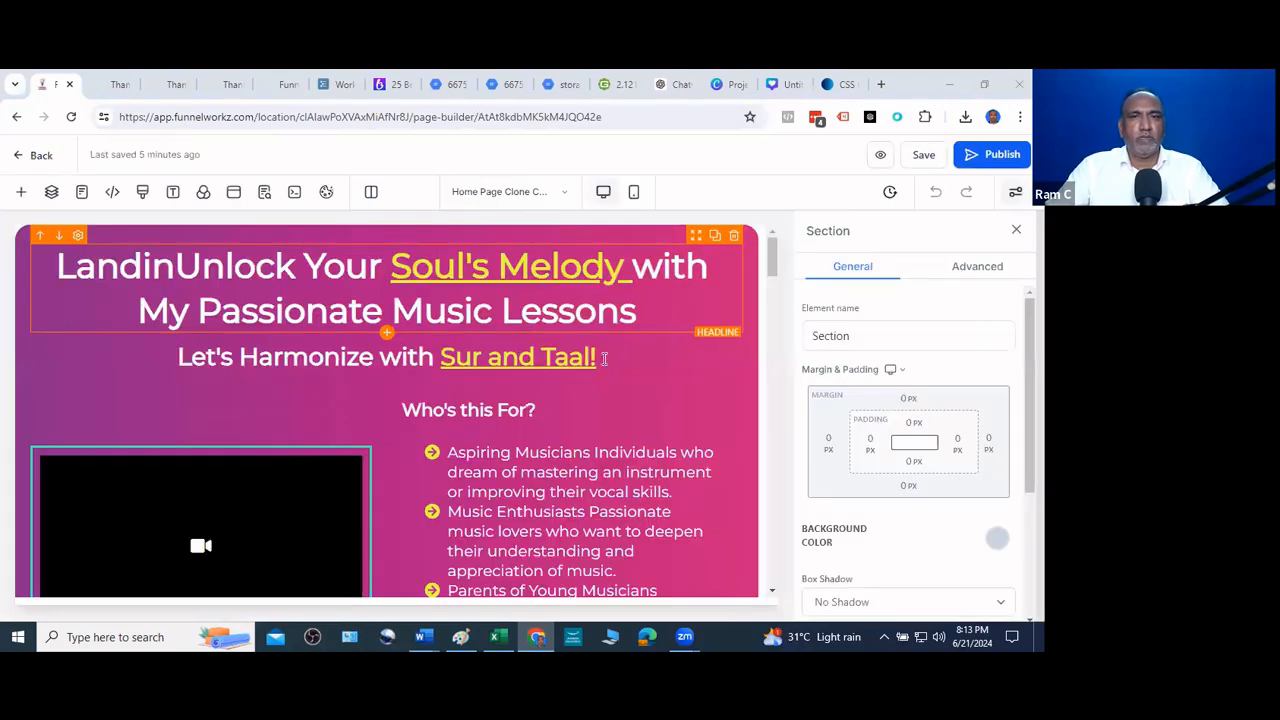
Inspect the Home Page's Book an Appointment button and the booking popup's calendar configuration and redirect action
scroll(738, 438, "down", 3)
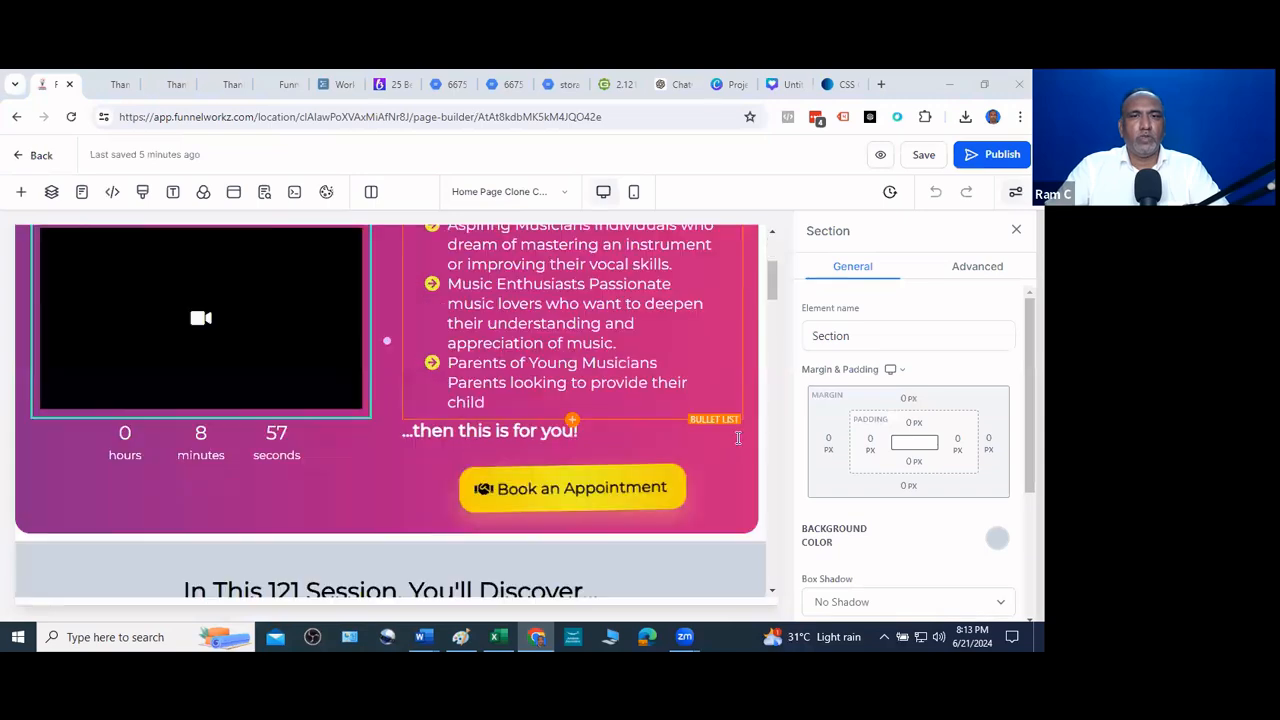
left_click(606, 477)
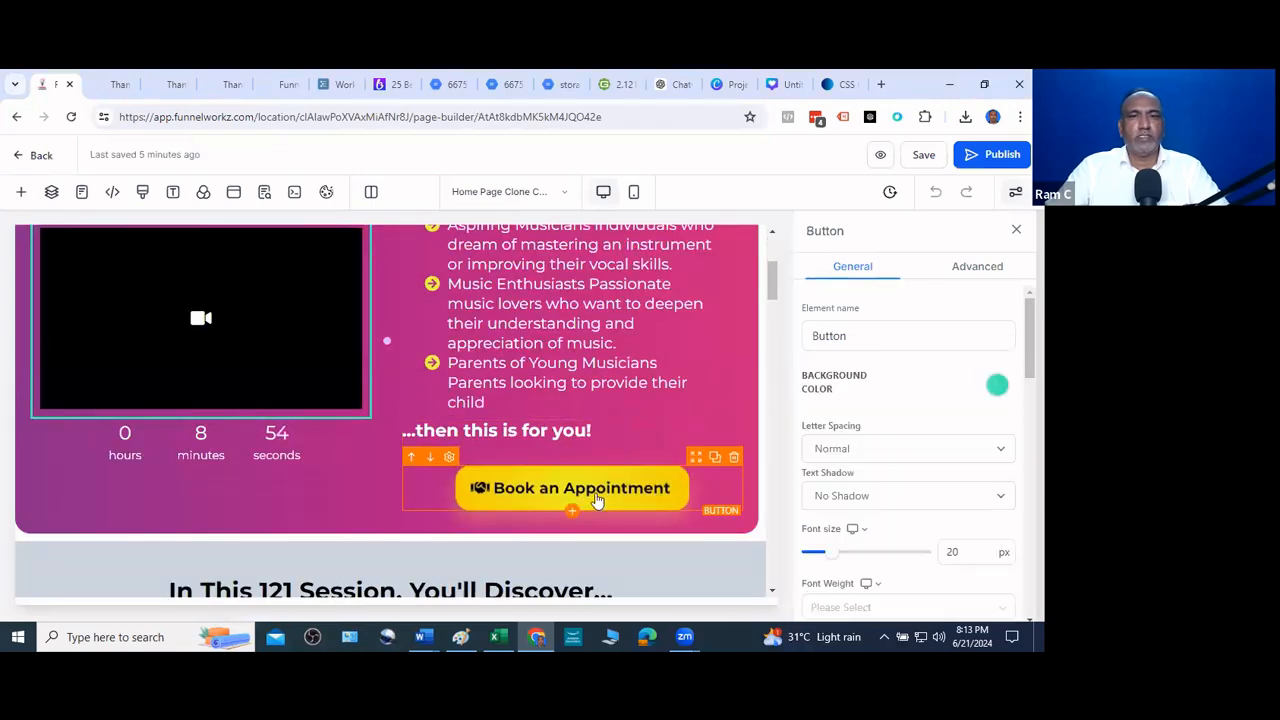
left_click(235, 199)
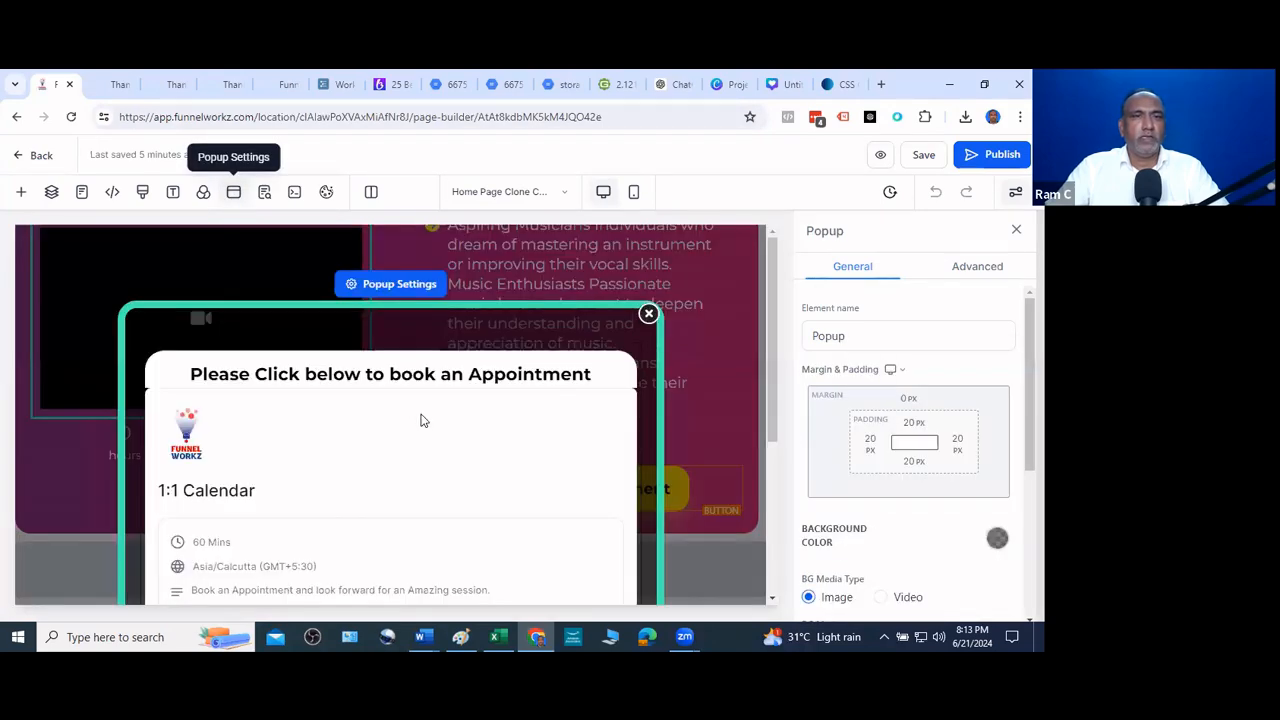
left_click(388, 355)
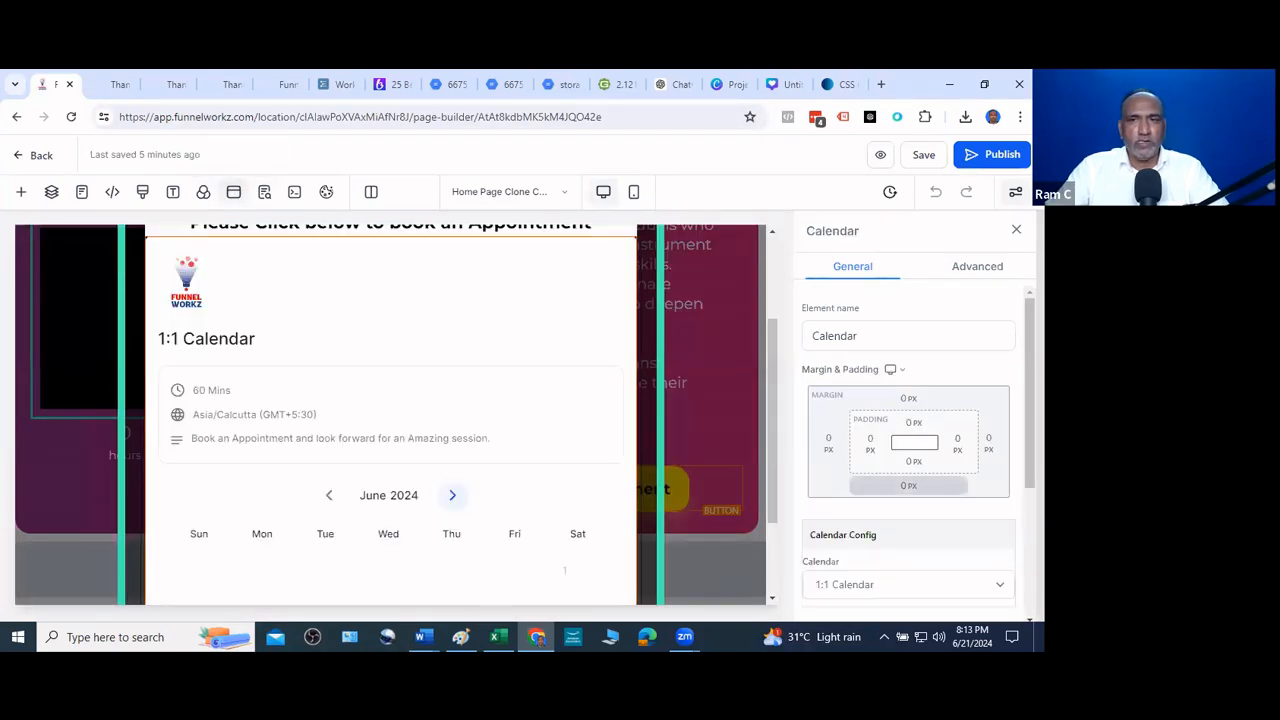
scroll(908, 450, "down", 2)
scroll(868, 376, "down", 1)
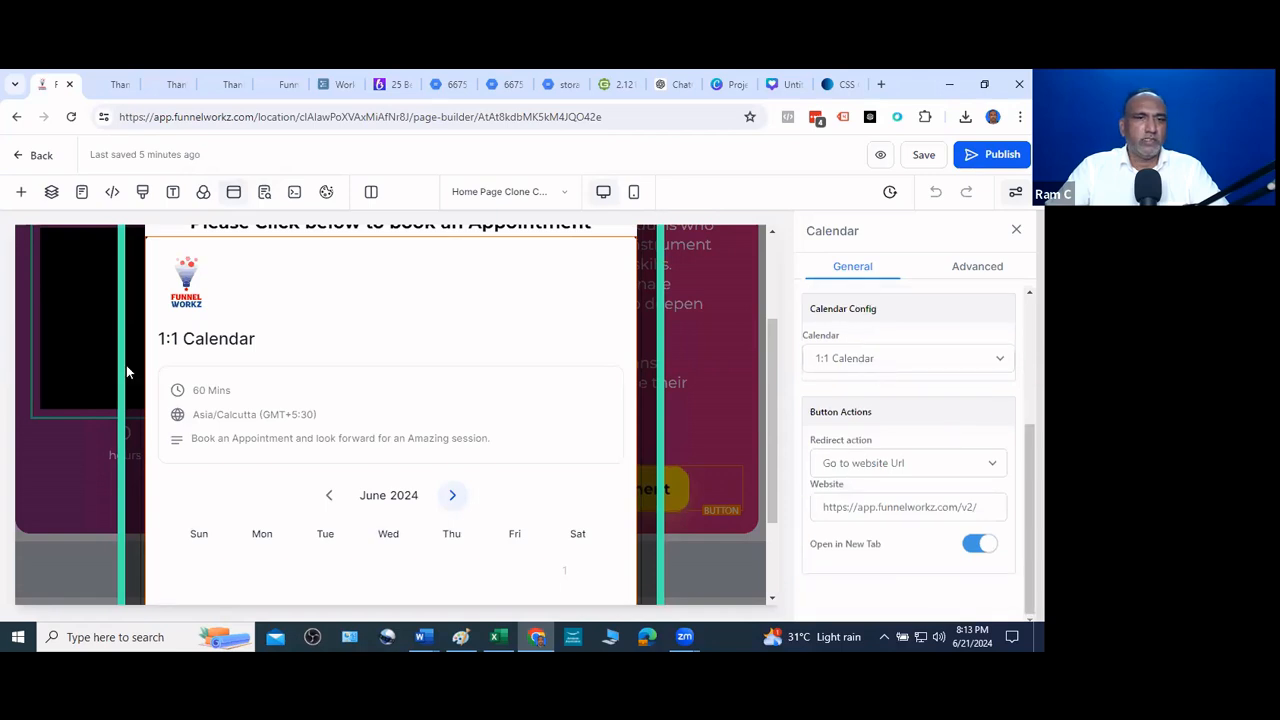
scroll(444, 451, "down", 1)
scroll(400, 390, "up", 1)
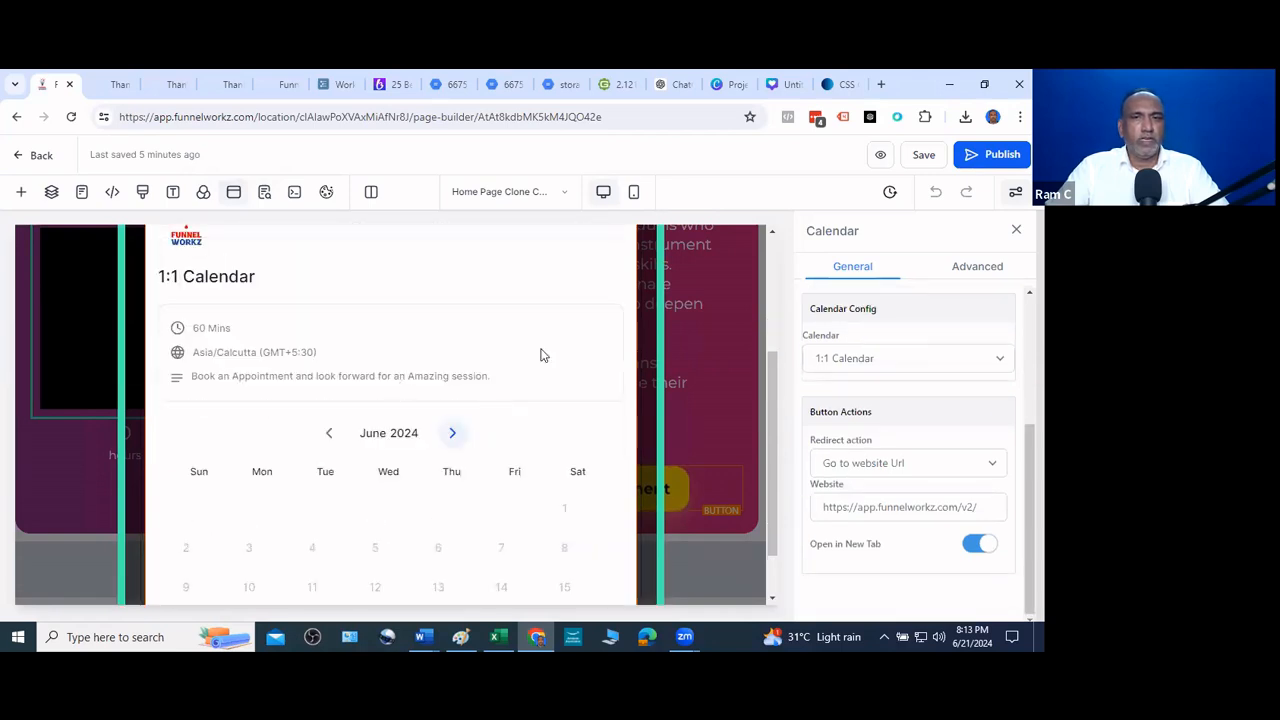
scroll(541, 355, "up", 2)
Delete the calendar from the booking popup and add a new Calendar element below its headline, linked to 1:1 Calendar
key("Delete")
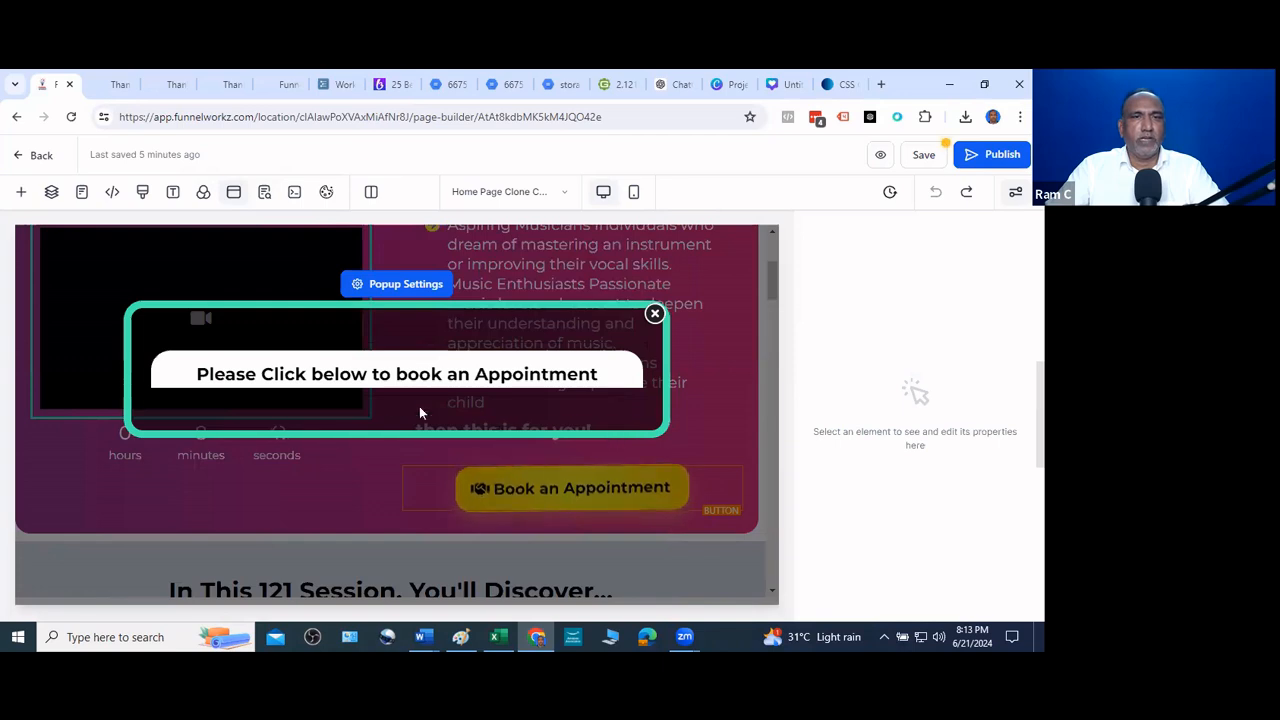
left_click(400, 388)
left_click(397, 388)
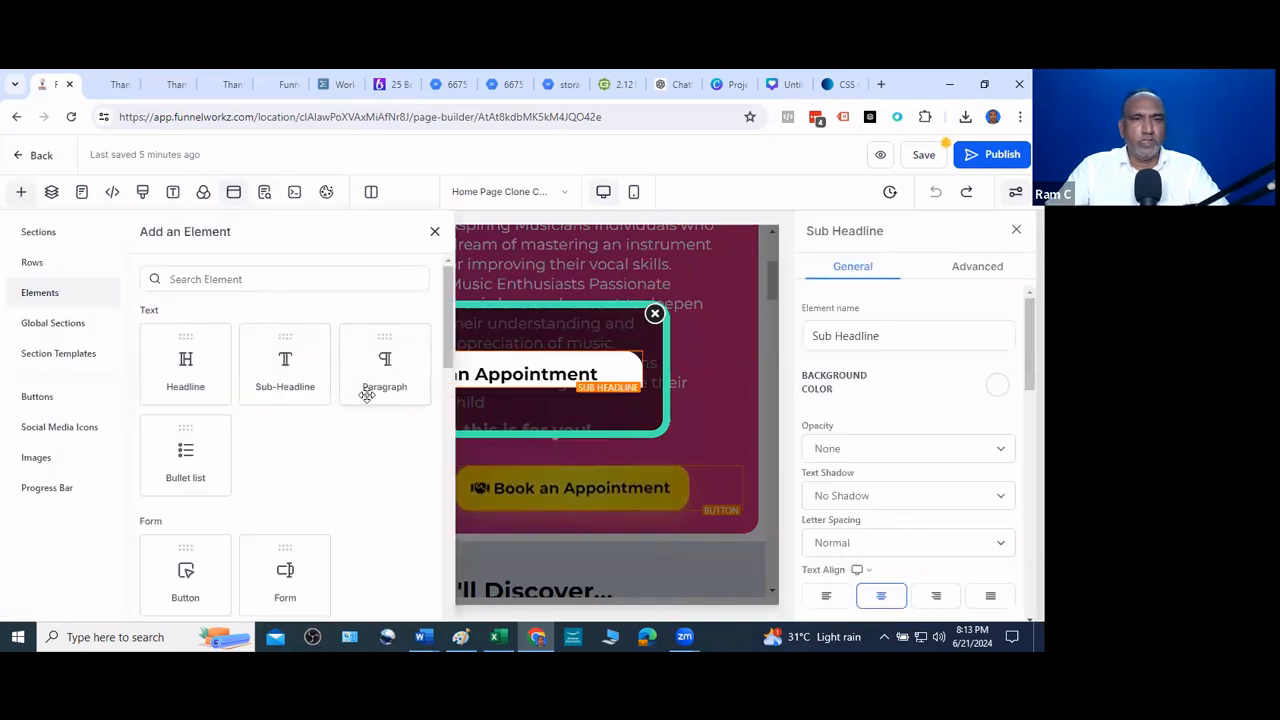
left_click_drag(452, 305, 449, 393)
scroll(411, 430, "down", 4)
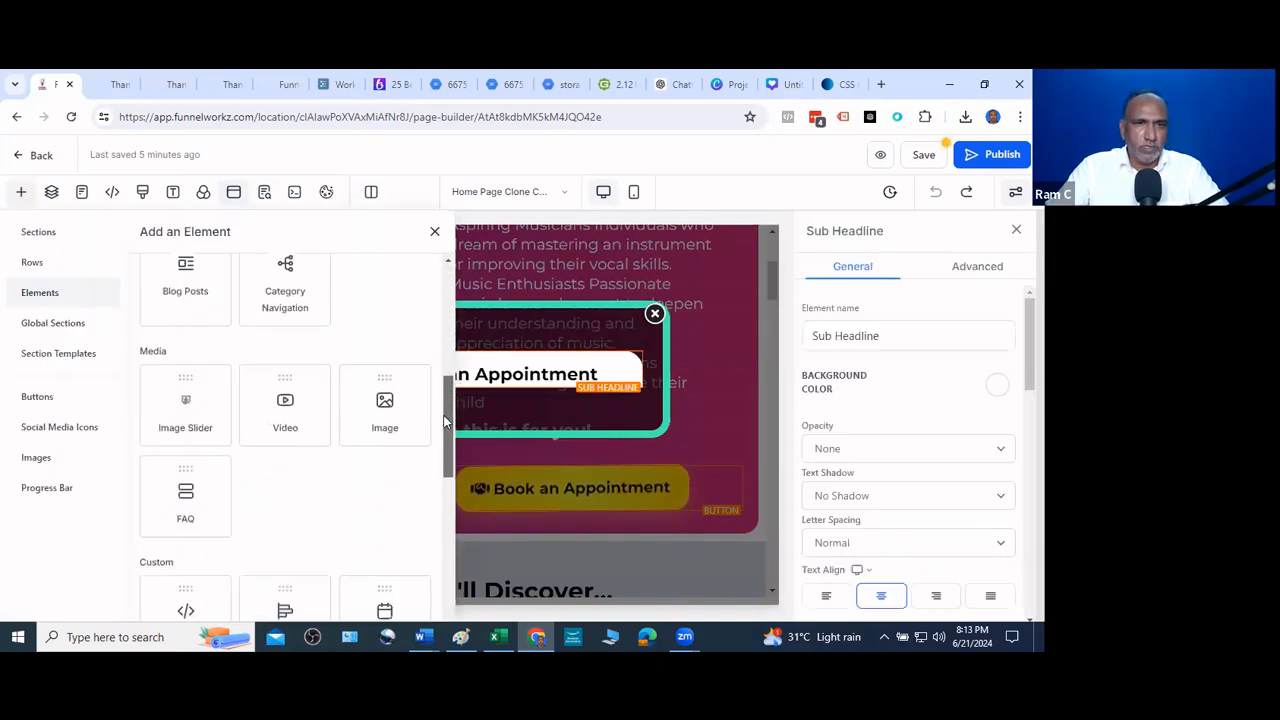
left_click(412, 373)
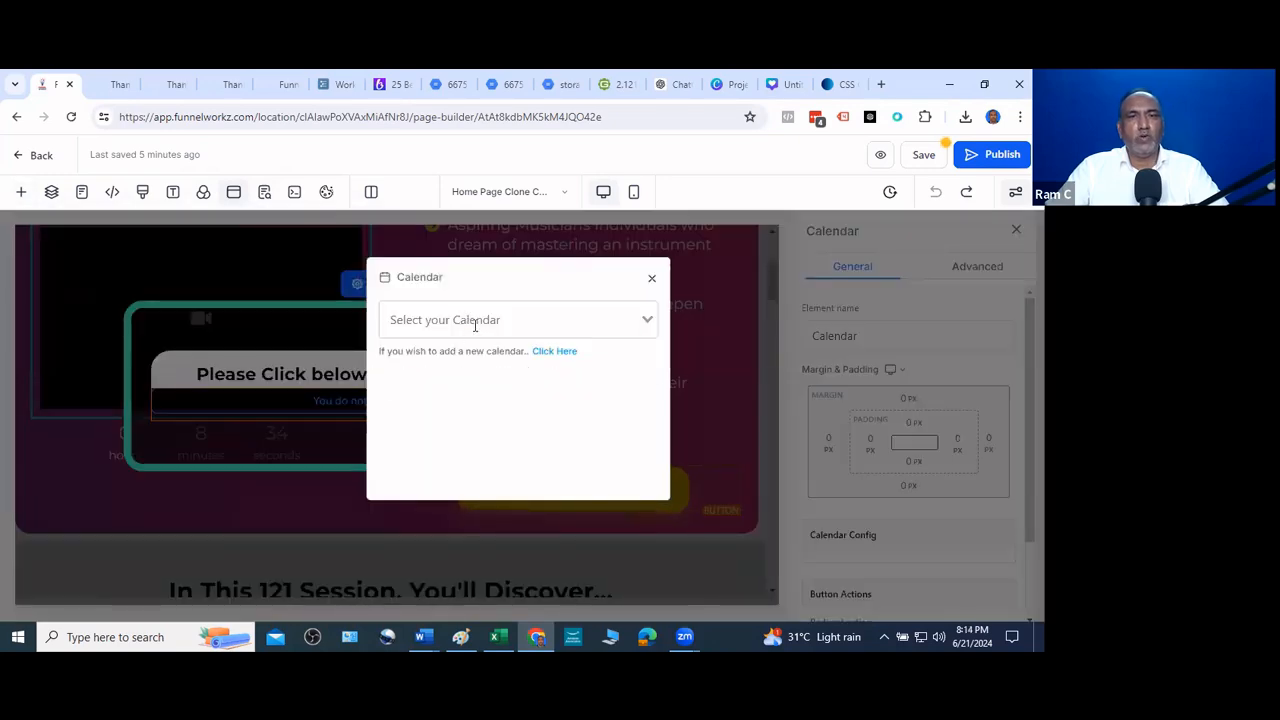
left_click(475, 320)
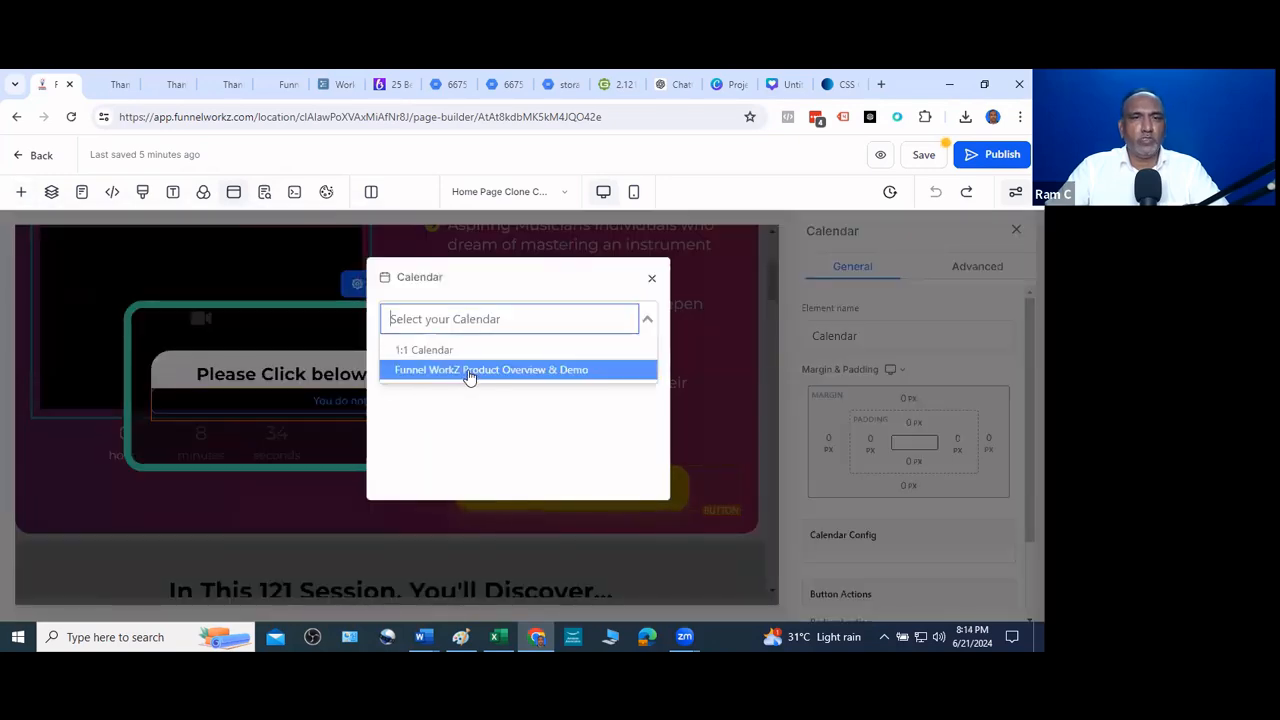
left_click(465, 349)
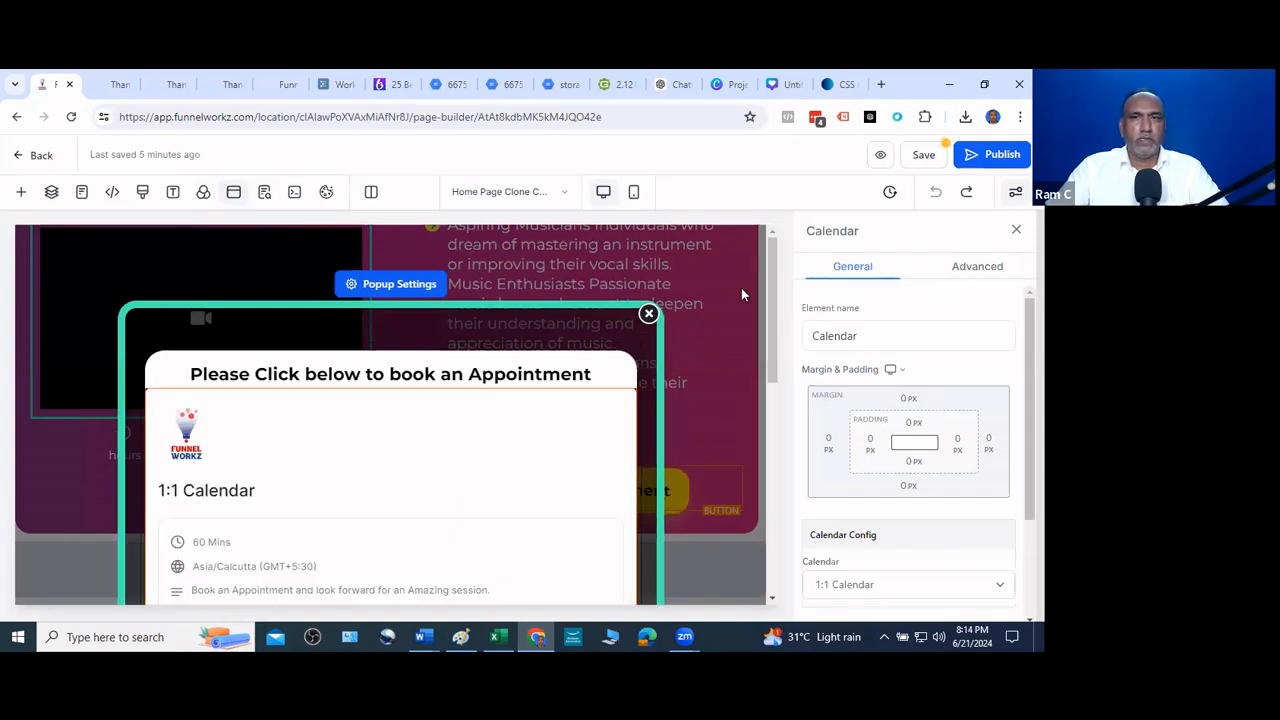
Close the booking popup, then save and publish the Home Page
left_click(647, 177)
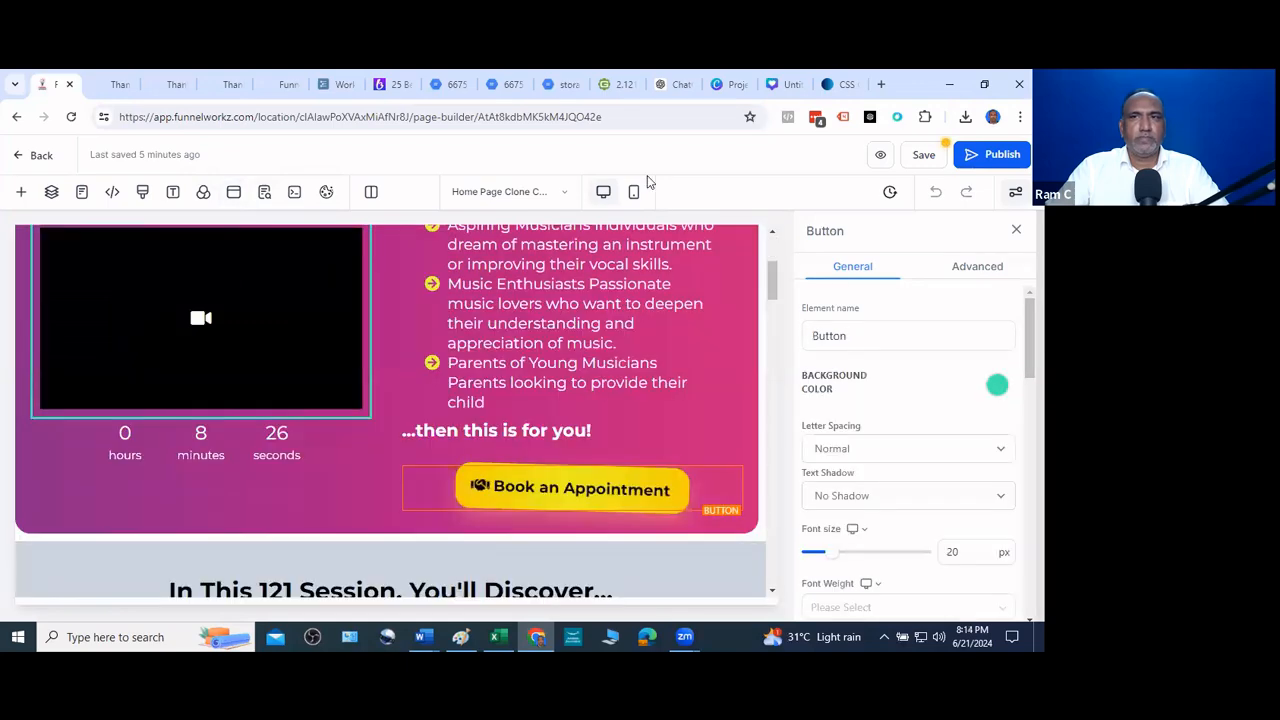
left_click(923, 155)
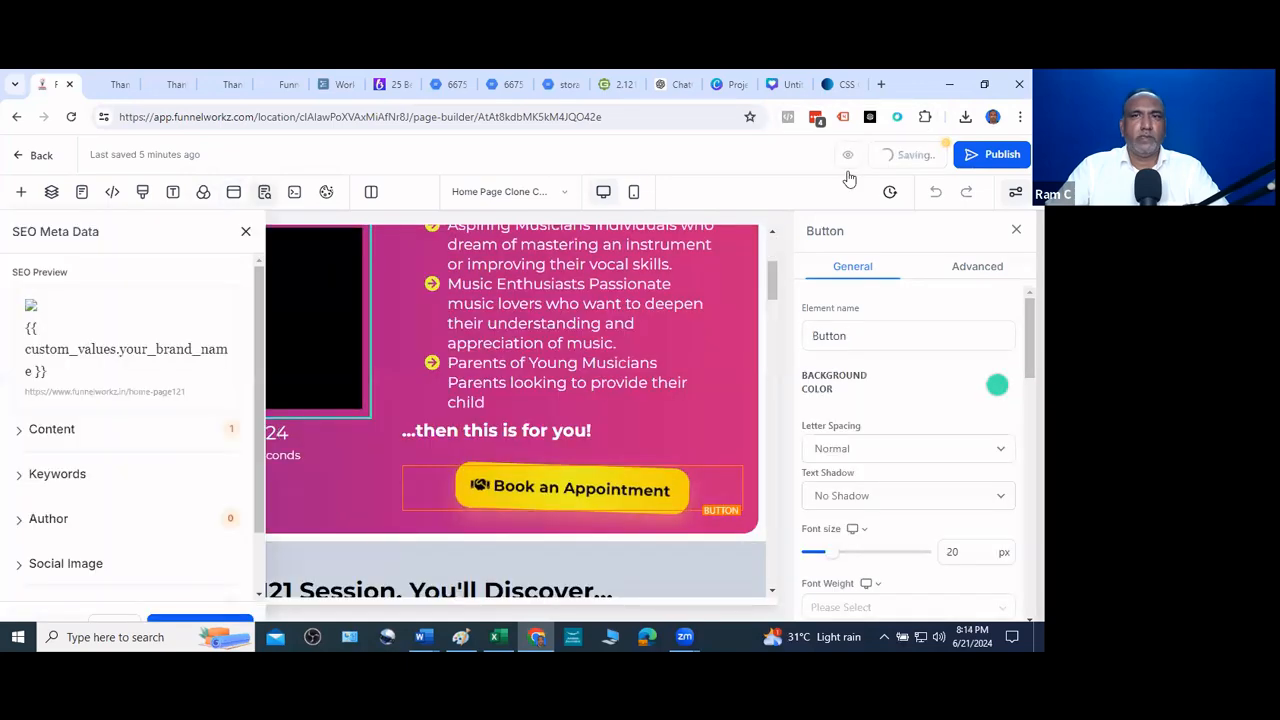
left_click(985, 155)
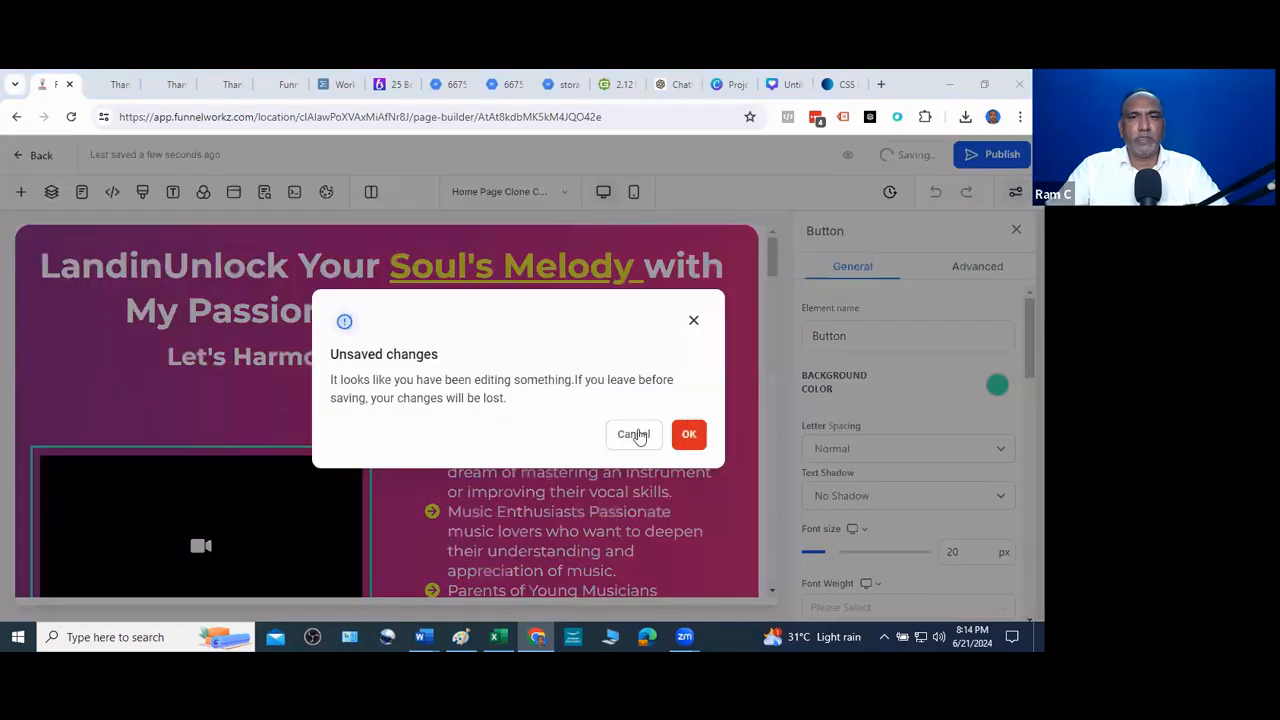
Leave the page builder despite the unsaved changes and look through the Contacts list and the Calendars week view
left_click(688, 435)
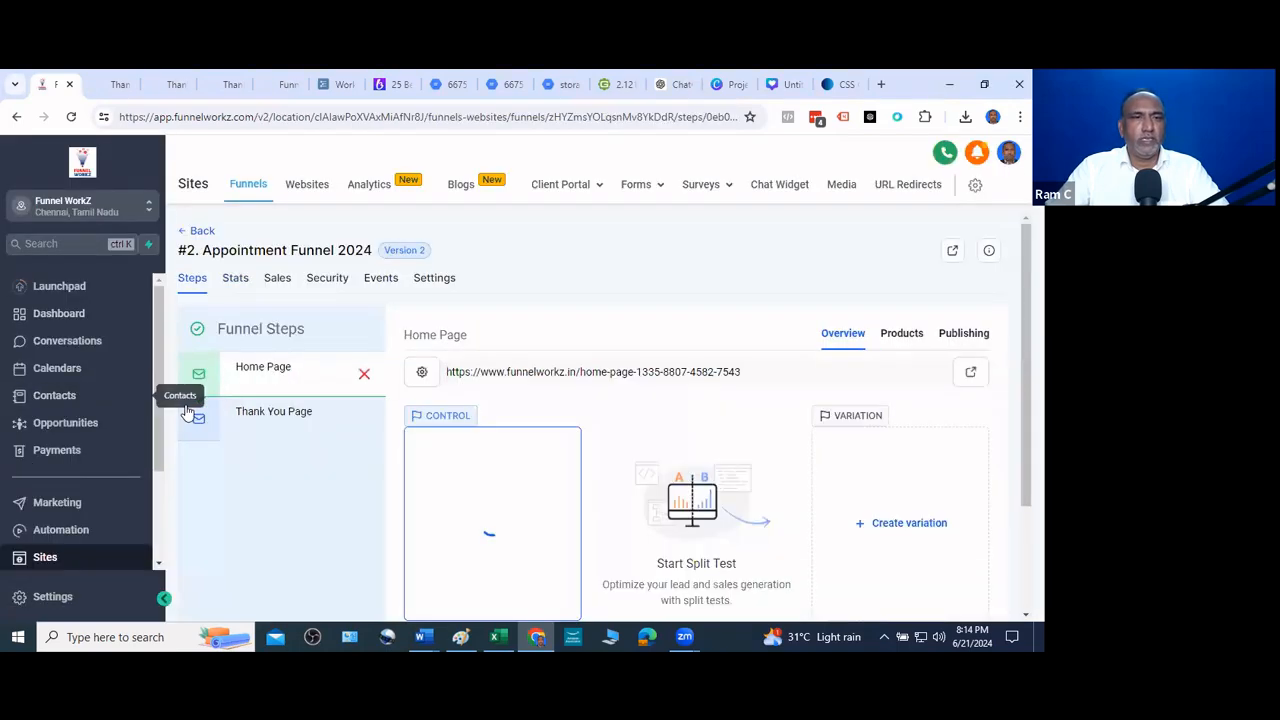
left_click(68, 400)
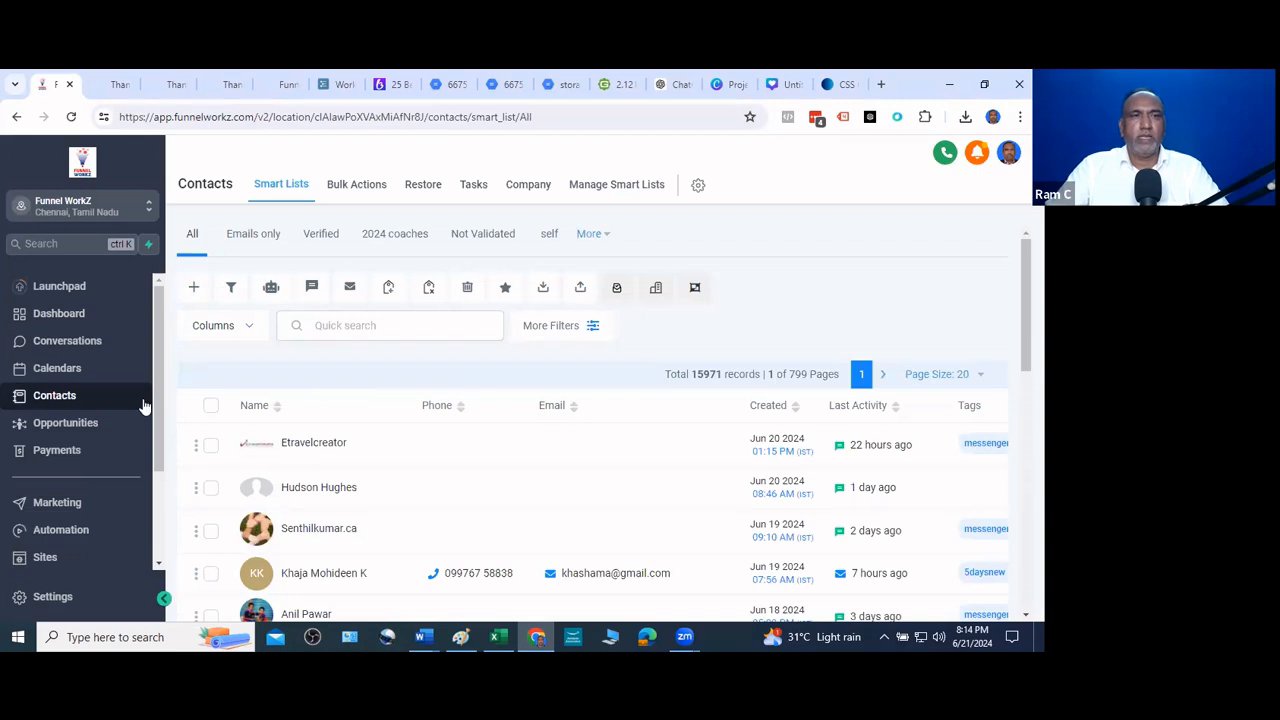
left_click(68, 369)
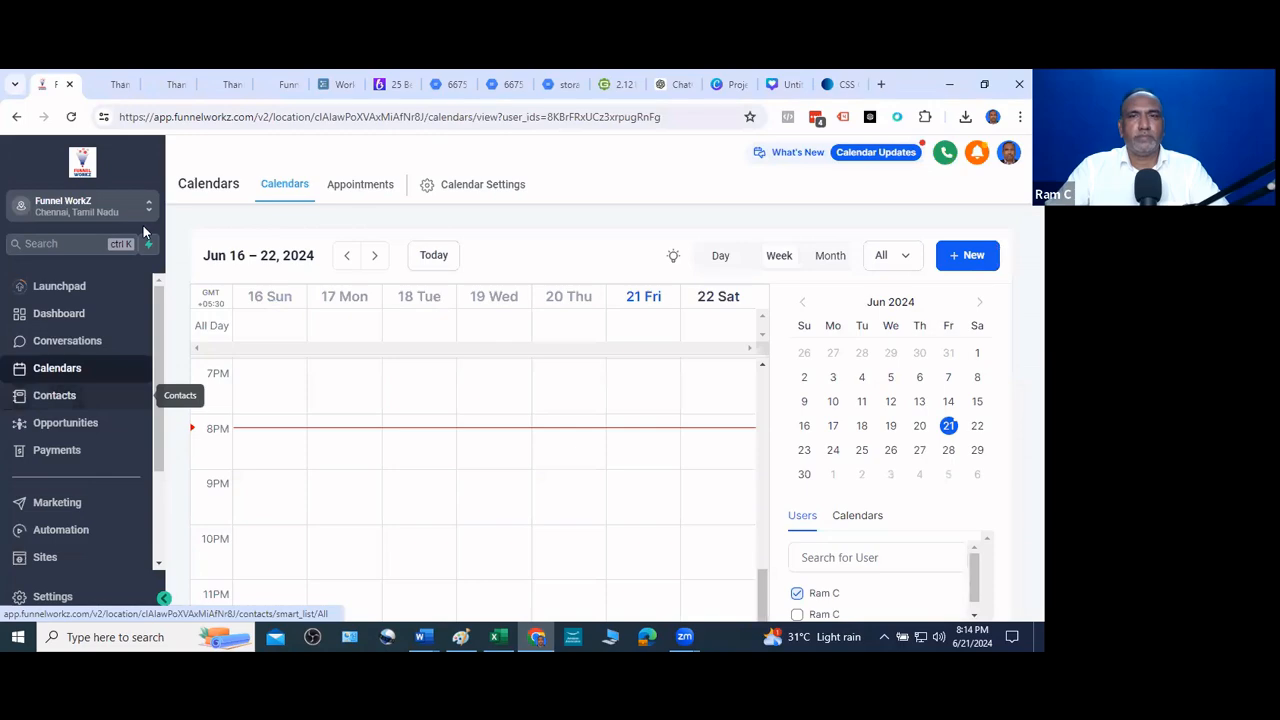
left_click(537, 637)
left_click(537, 637)
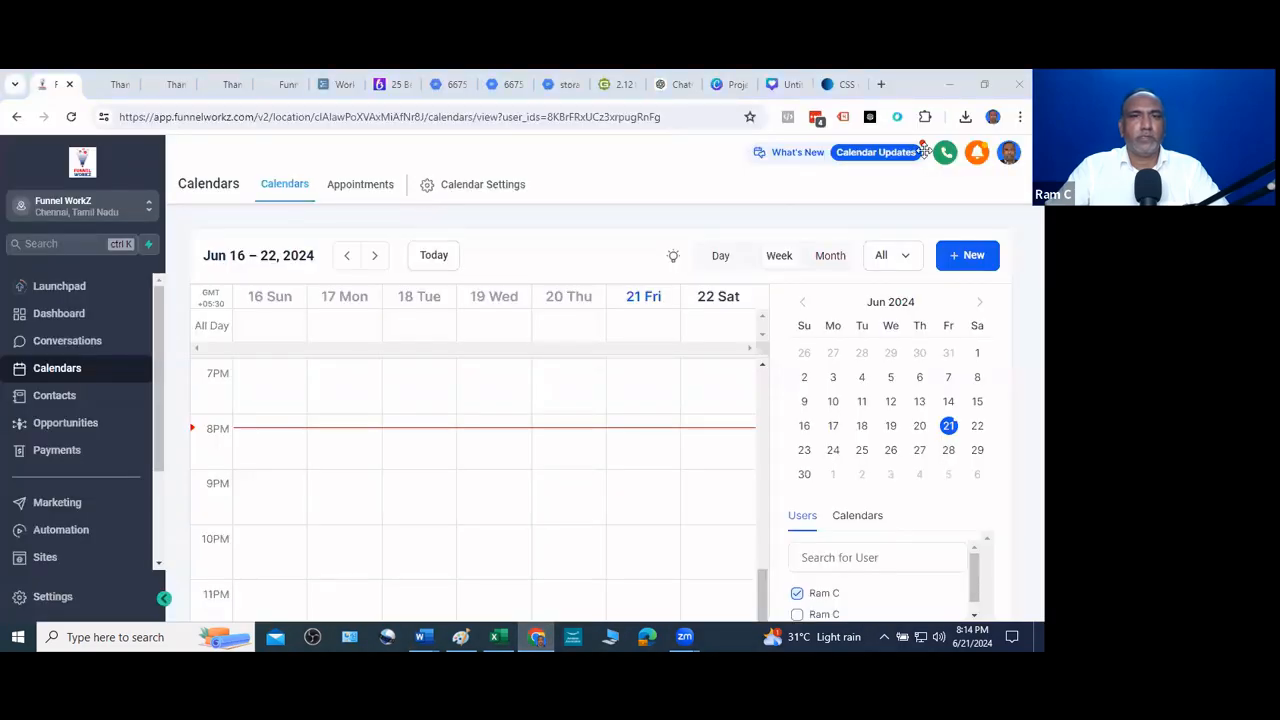
Return to #2. Appointment Funnel 2024 in the #1. Original folder and view its live Home Page
left_click(50, 560)
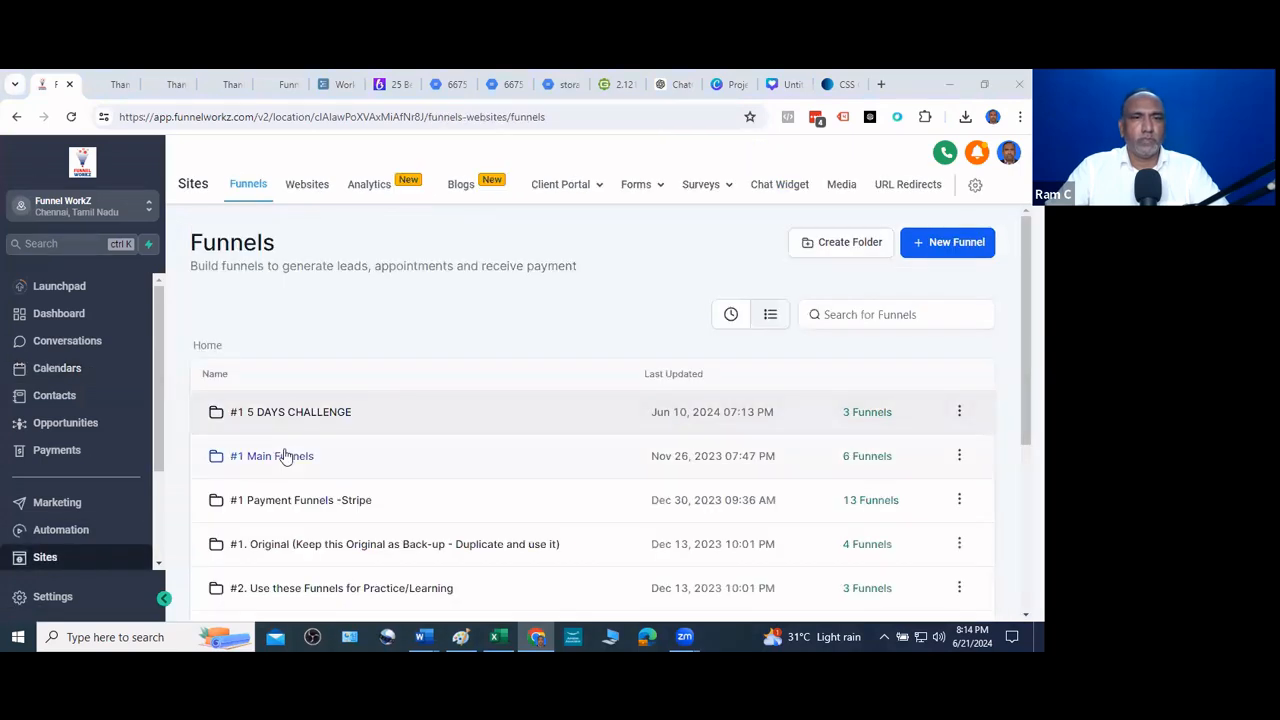
left_click(424, 548)
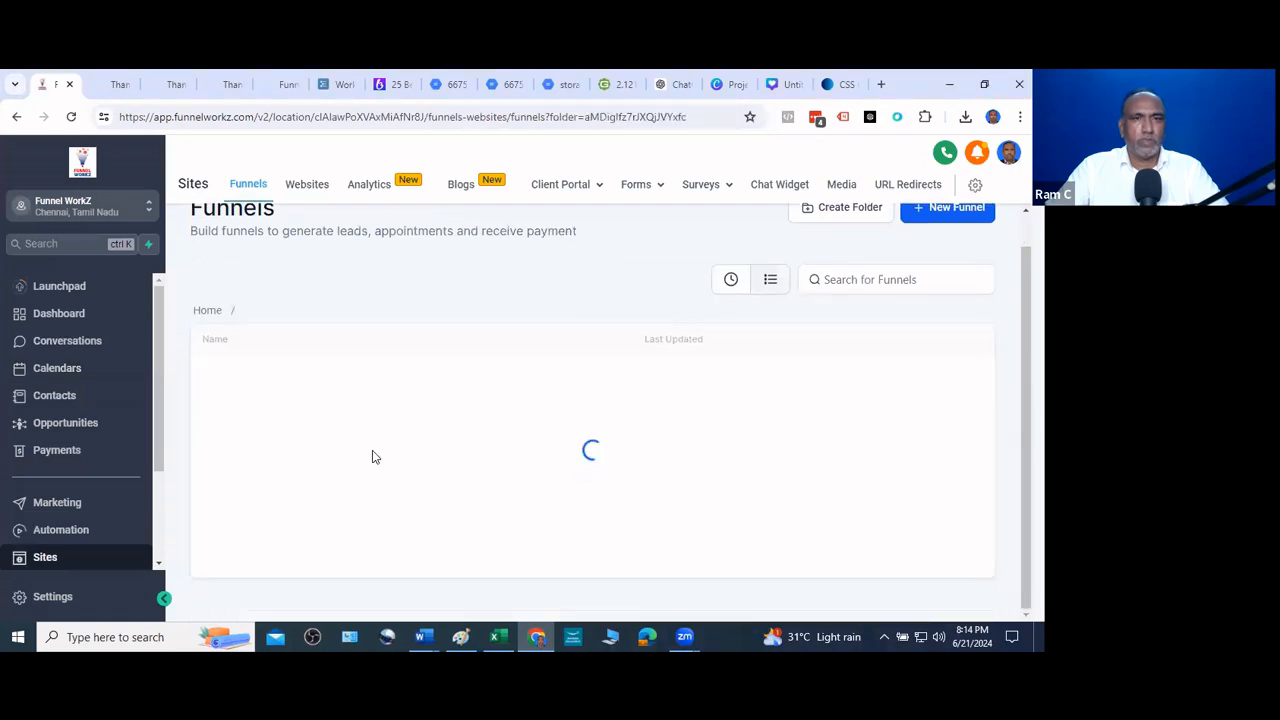
left_click(595, 385)
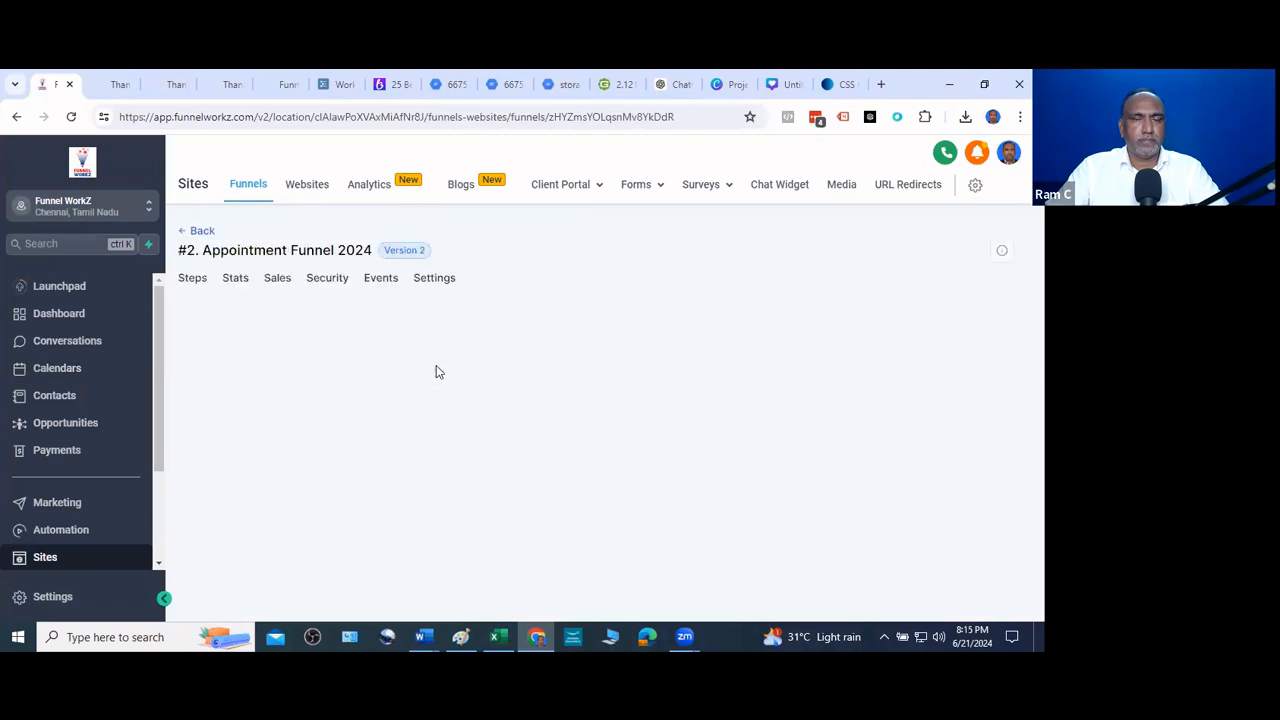
left_click(356, 390)
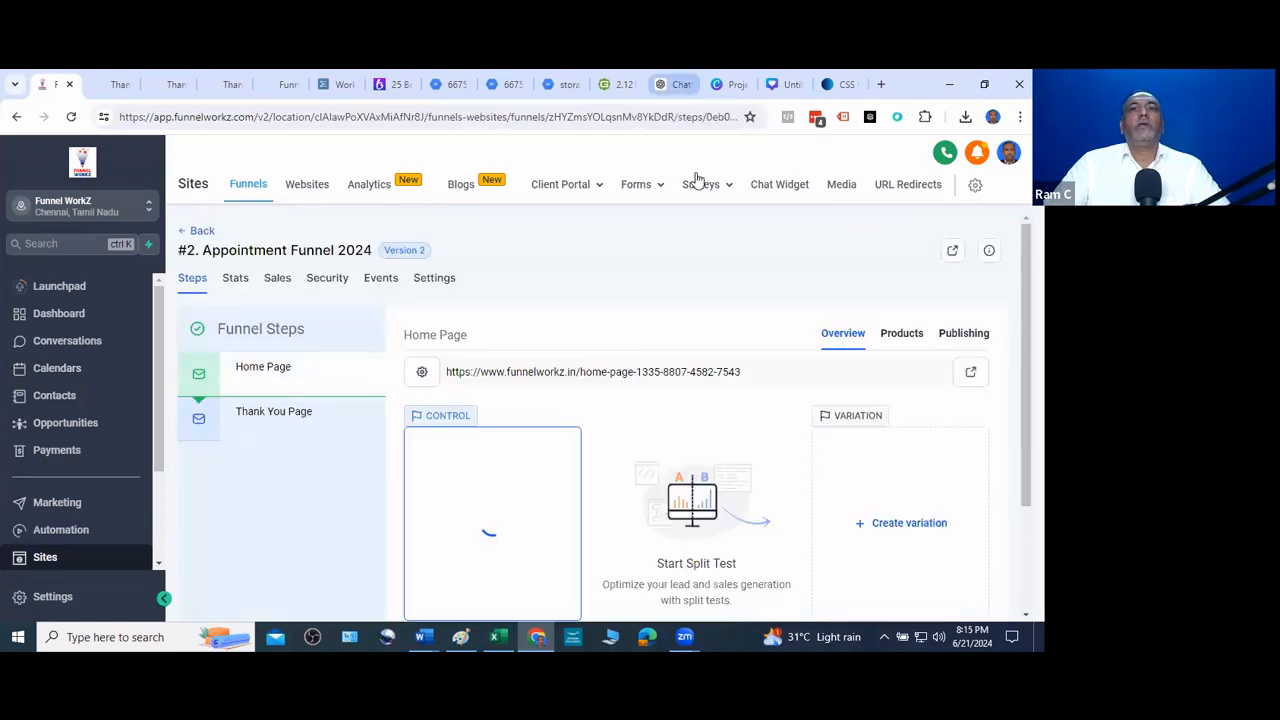
scroll(517, 494, "down", 3)
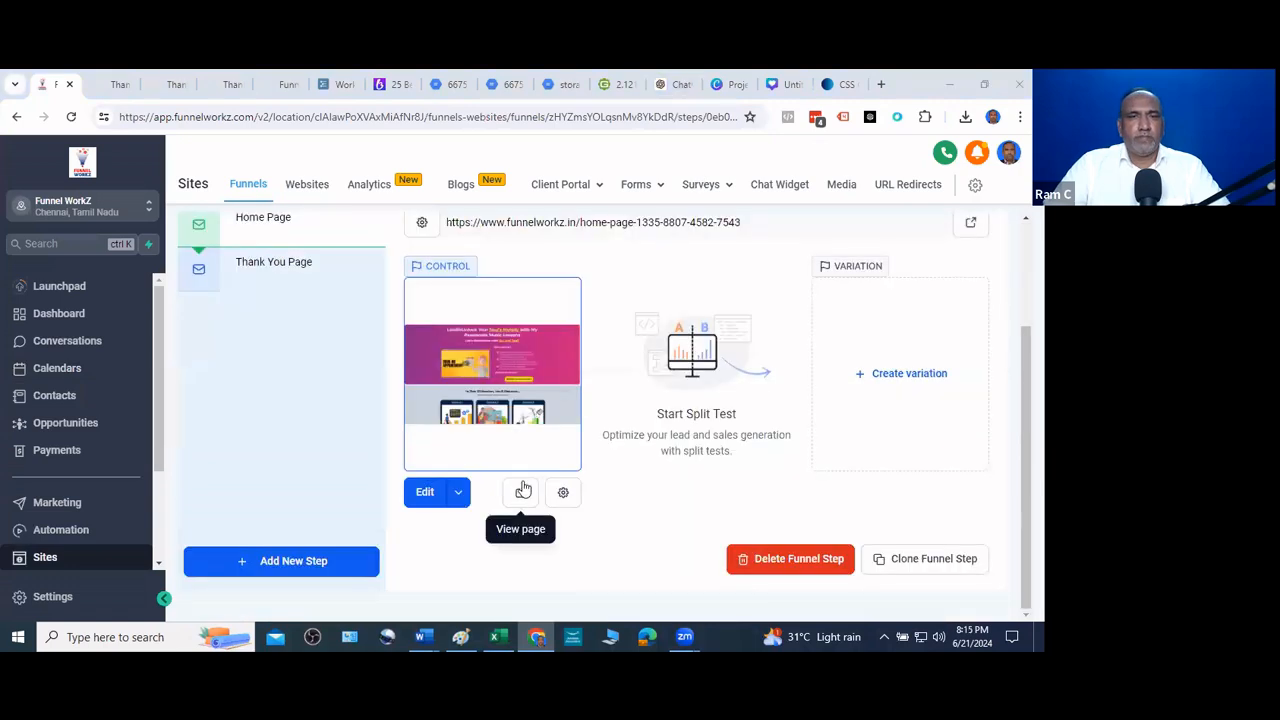
left_click(517, 491)
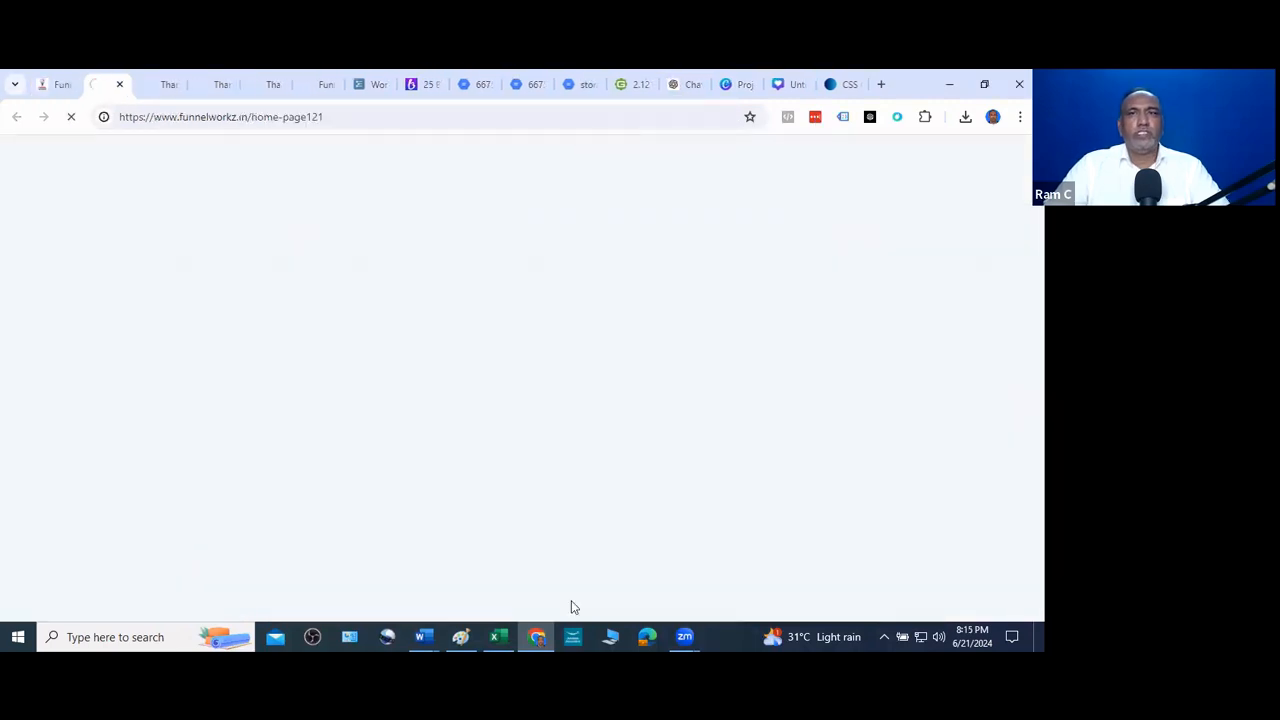
Check the booking popup on the live Home Page through its Book an Appointment buttons, and close it
scroll(740, 340, "down", 5)
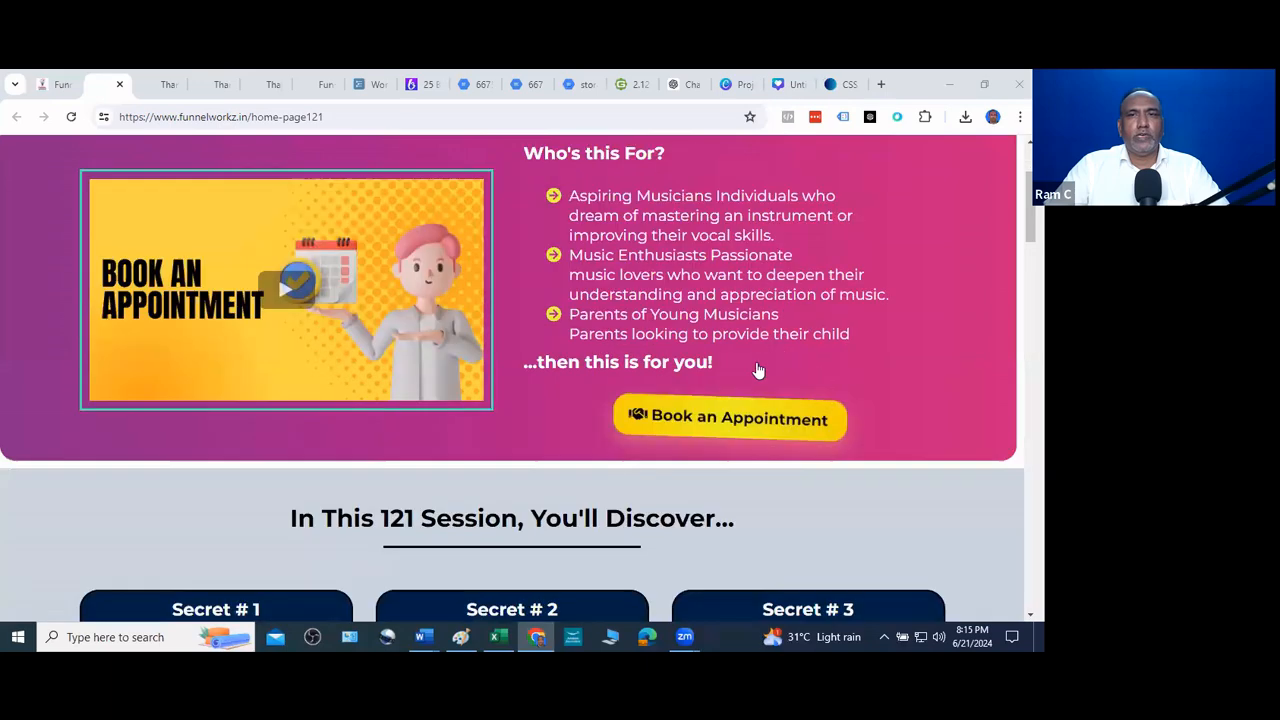
scroll(740, 370, "up", 3)
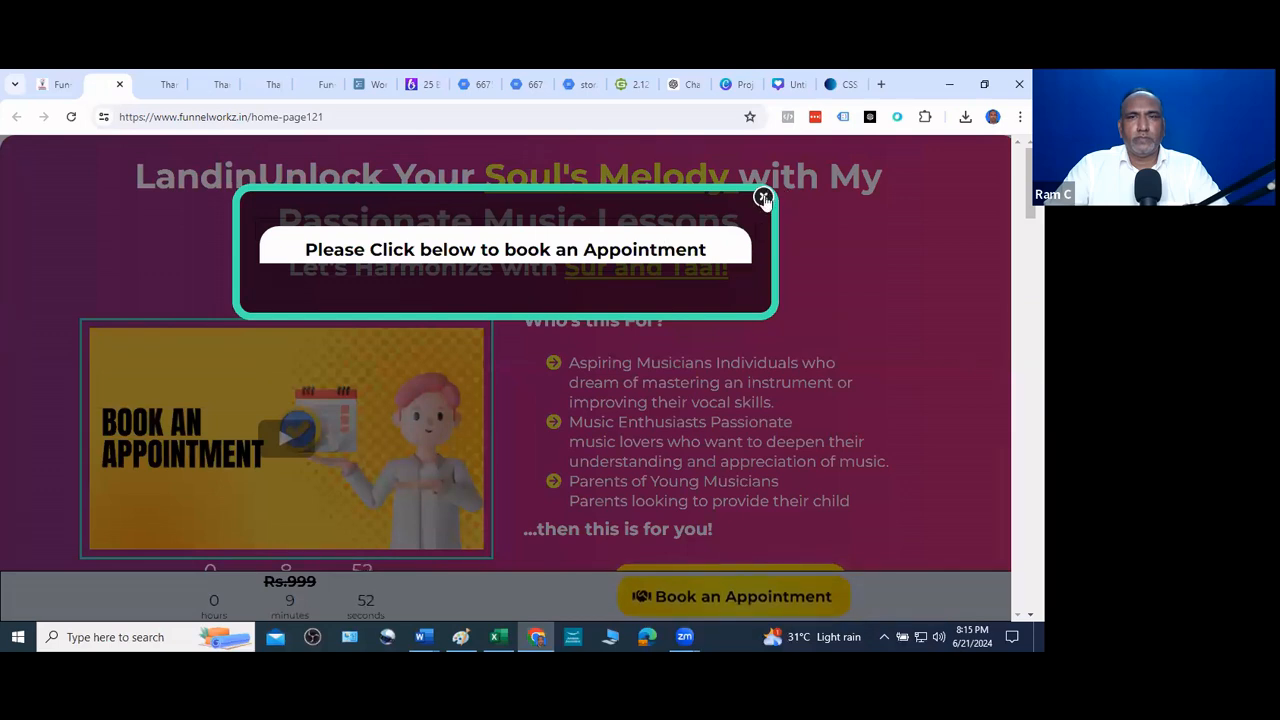
left_click(828, 603)
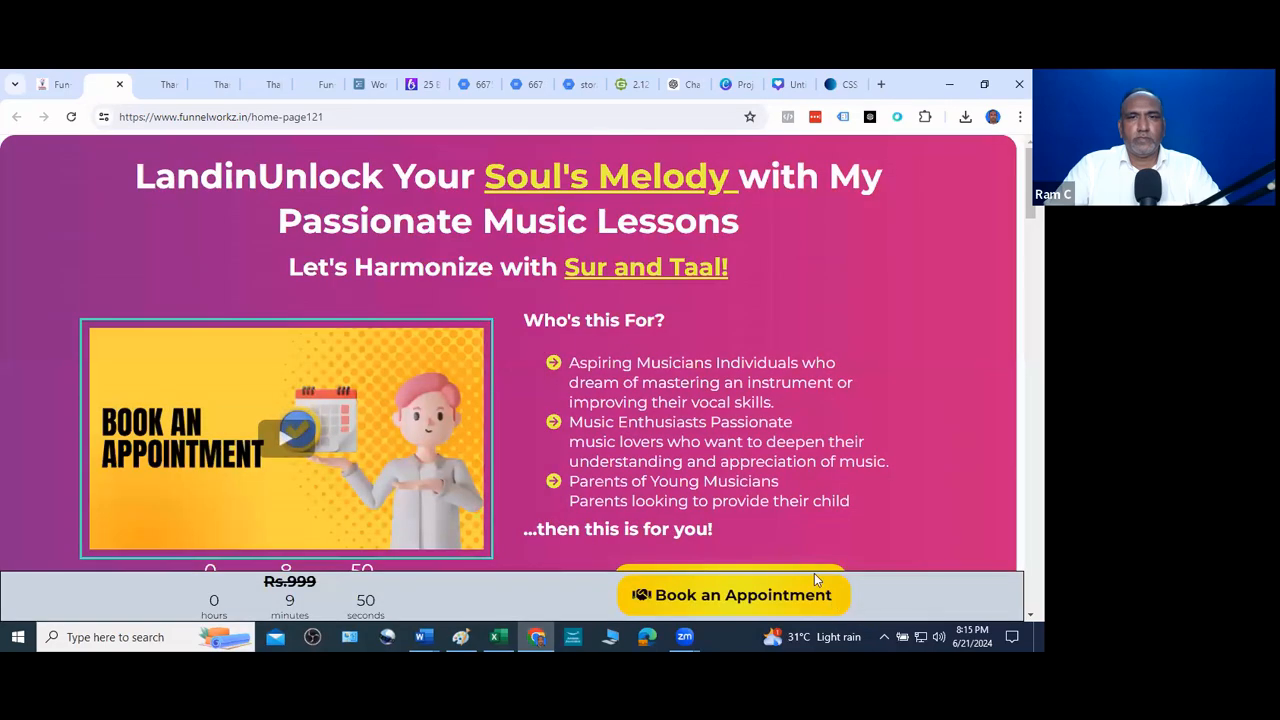
left_click(815, 582)
left_click(764, 198)
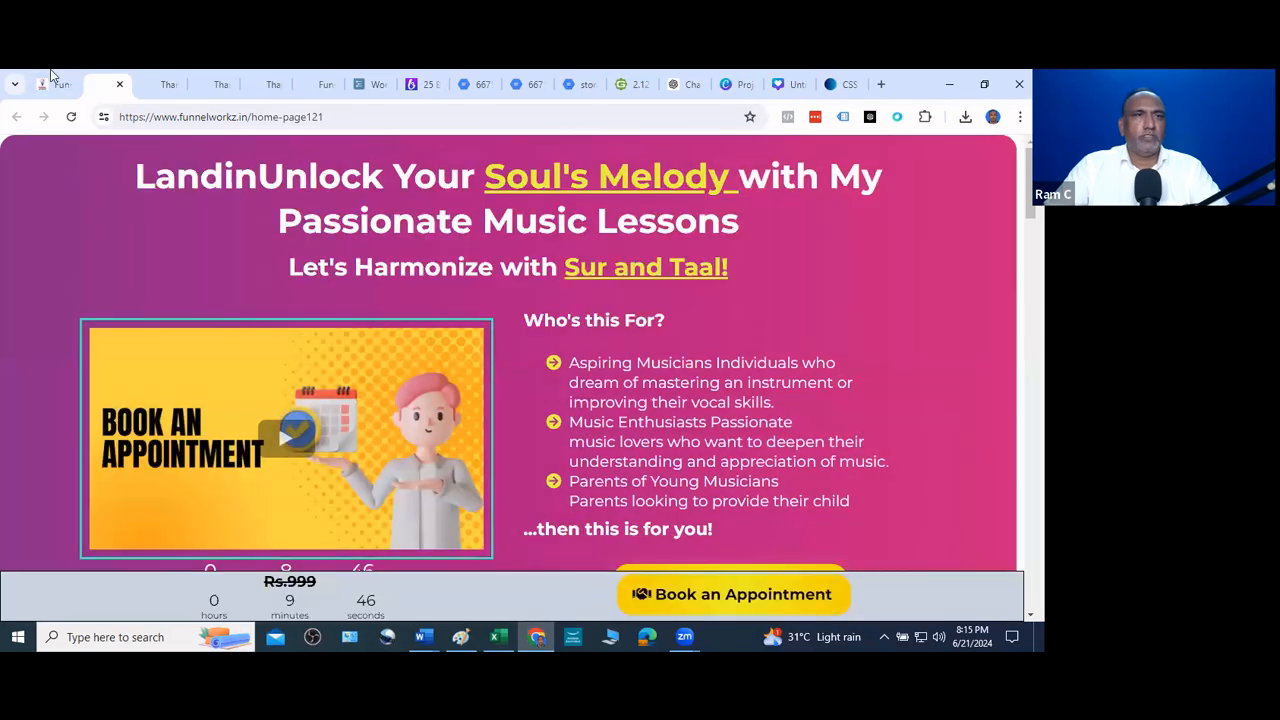
Reopen the Home Page in the page builder, save it, check the booking popup's 1:1 Calendar, and publish the page
left_click(52, 84)
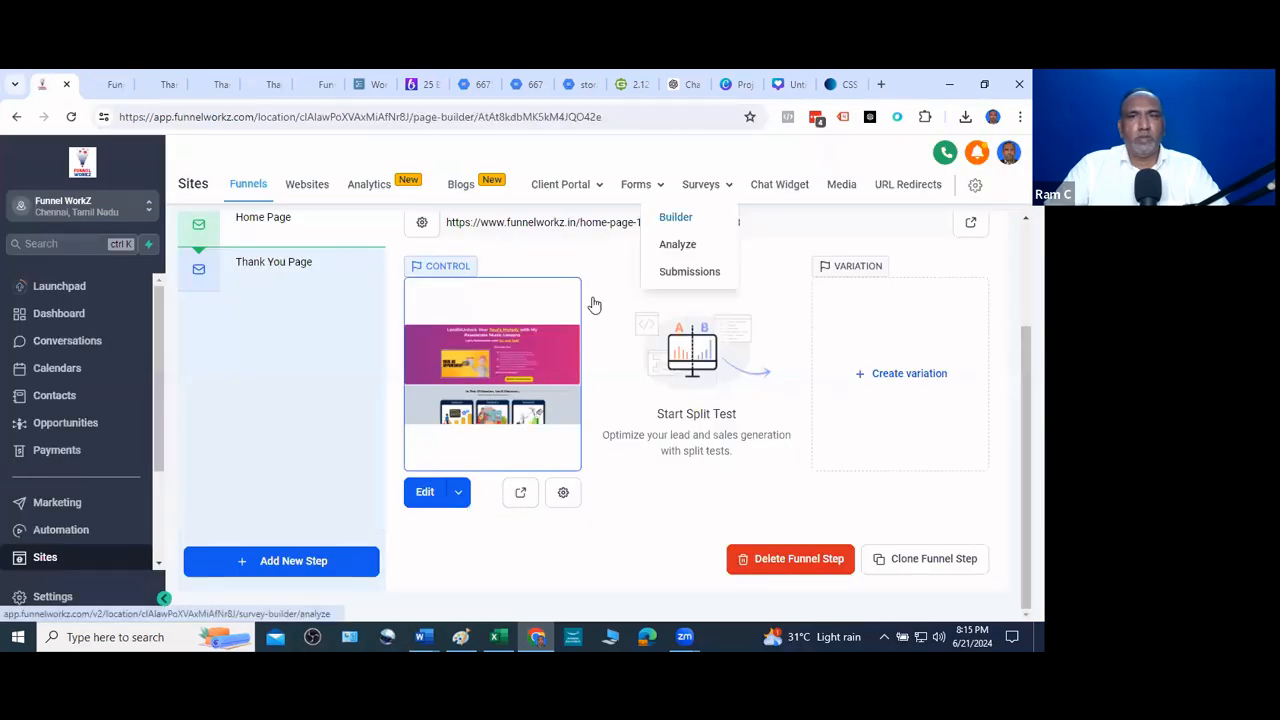
left_click(440, 493)
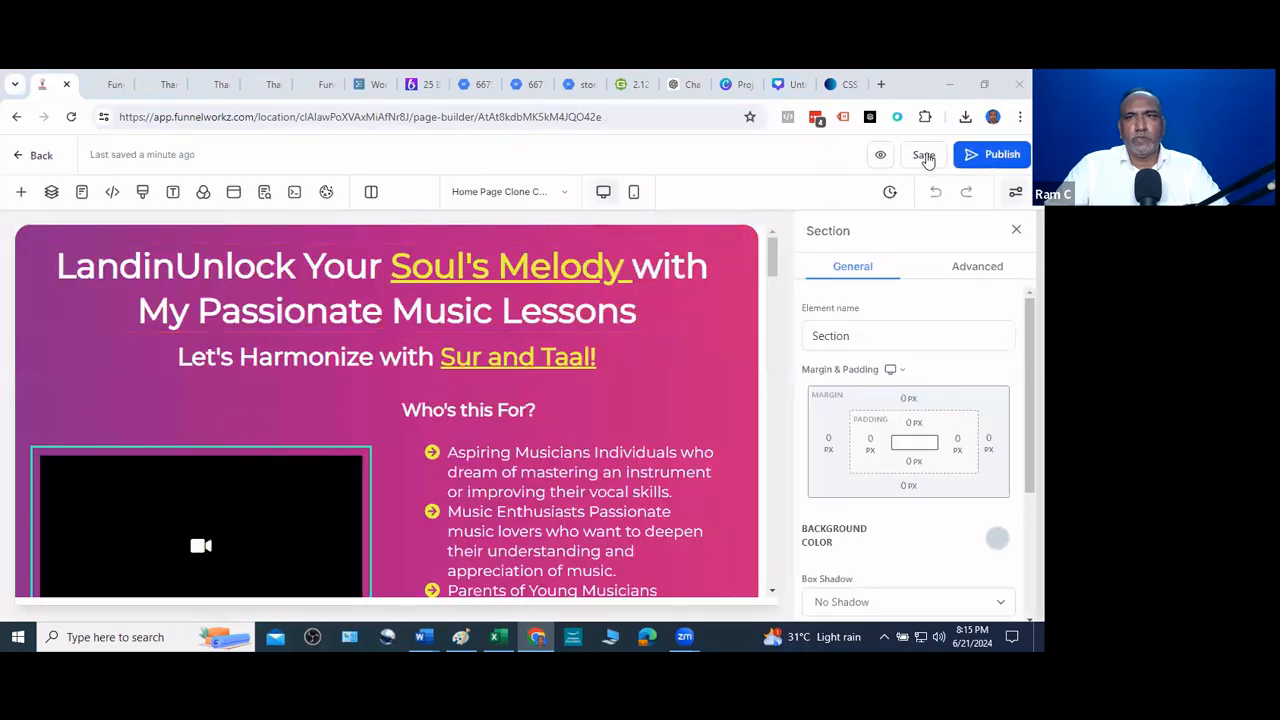
left_click(926, 157)
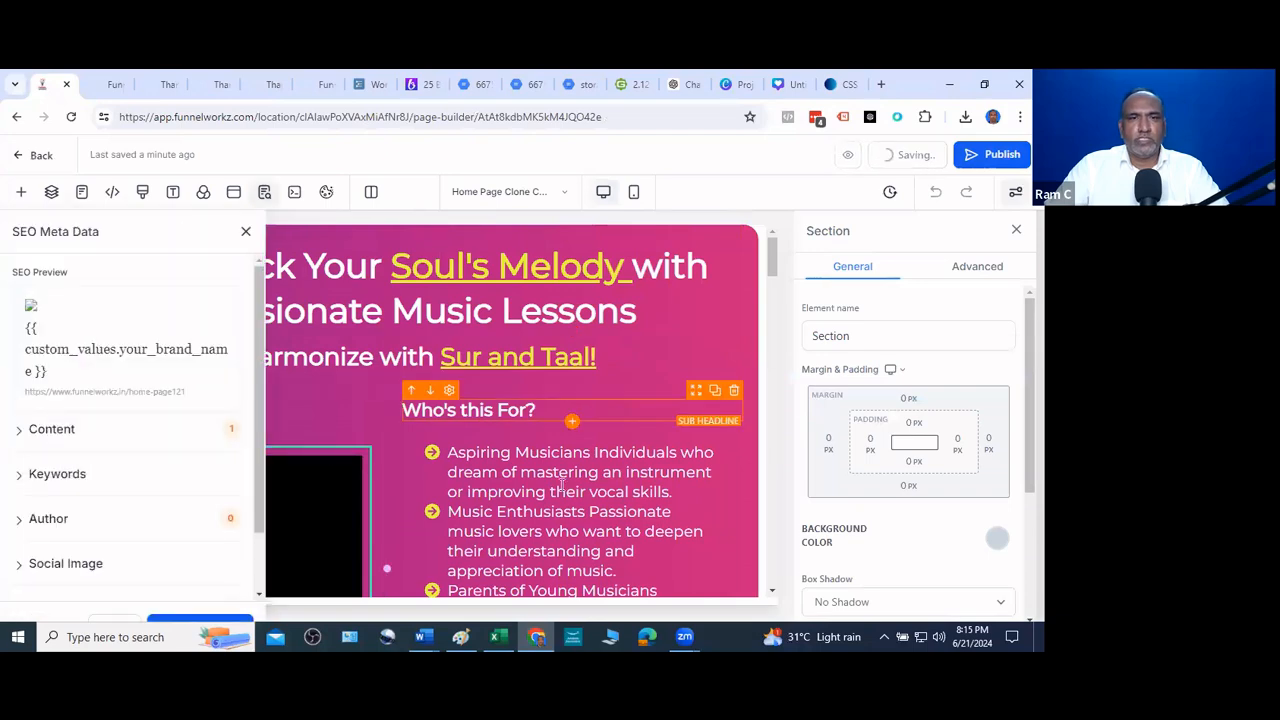
left_click(245, 231)
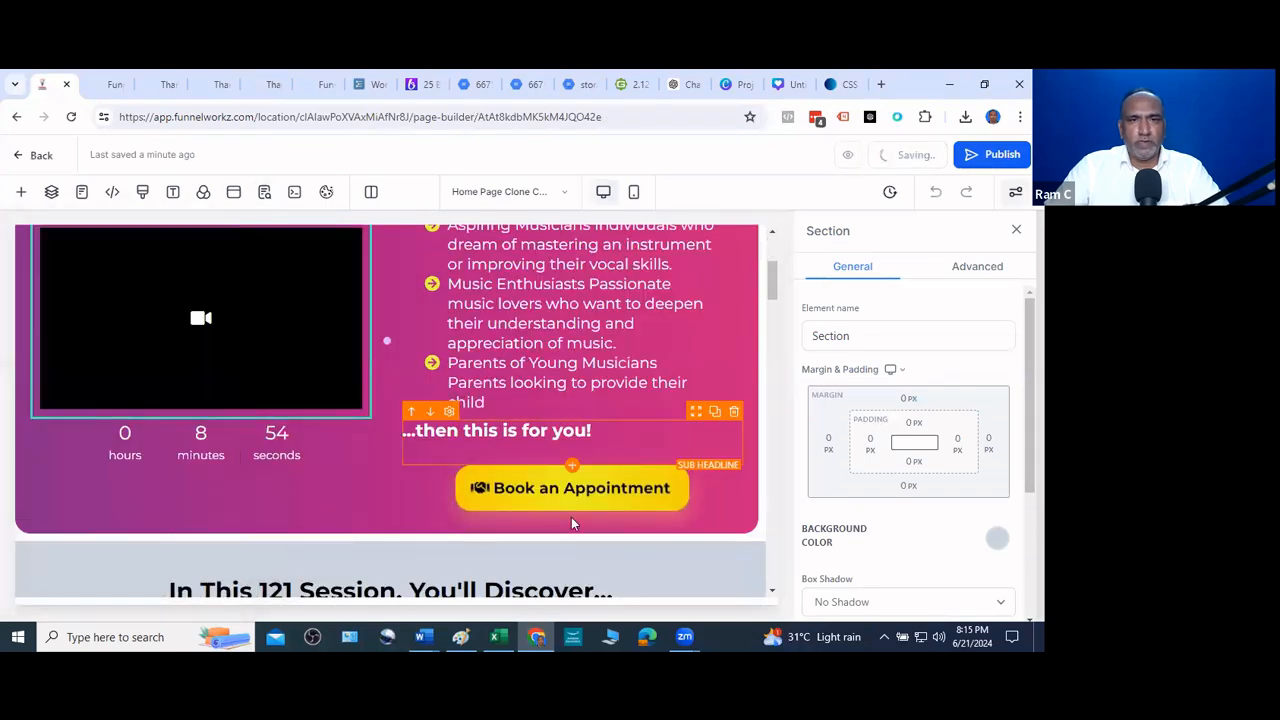
left_click(571, 488)
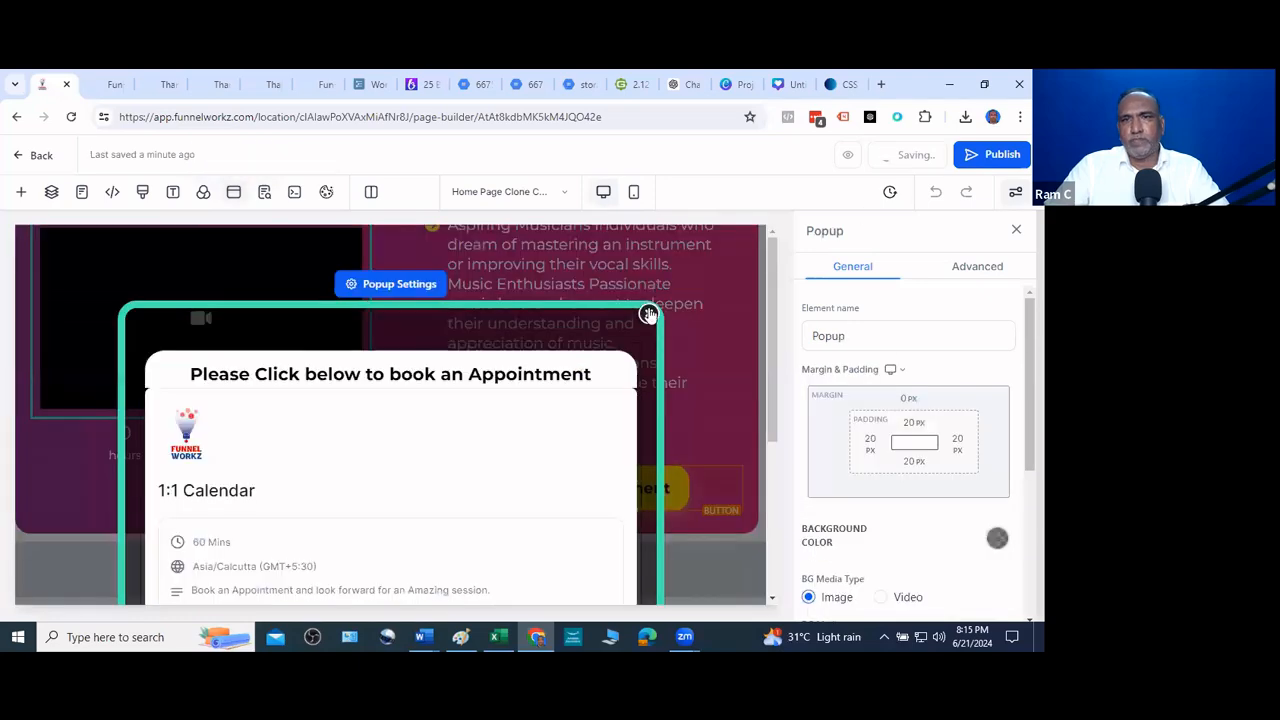
left_click(1003, 155)
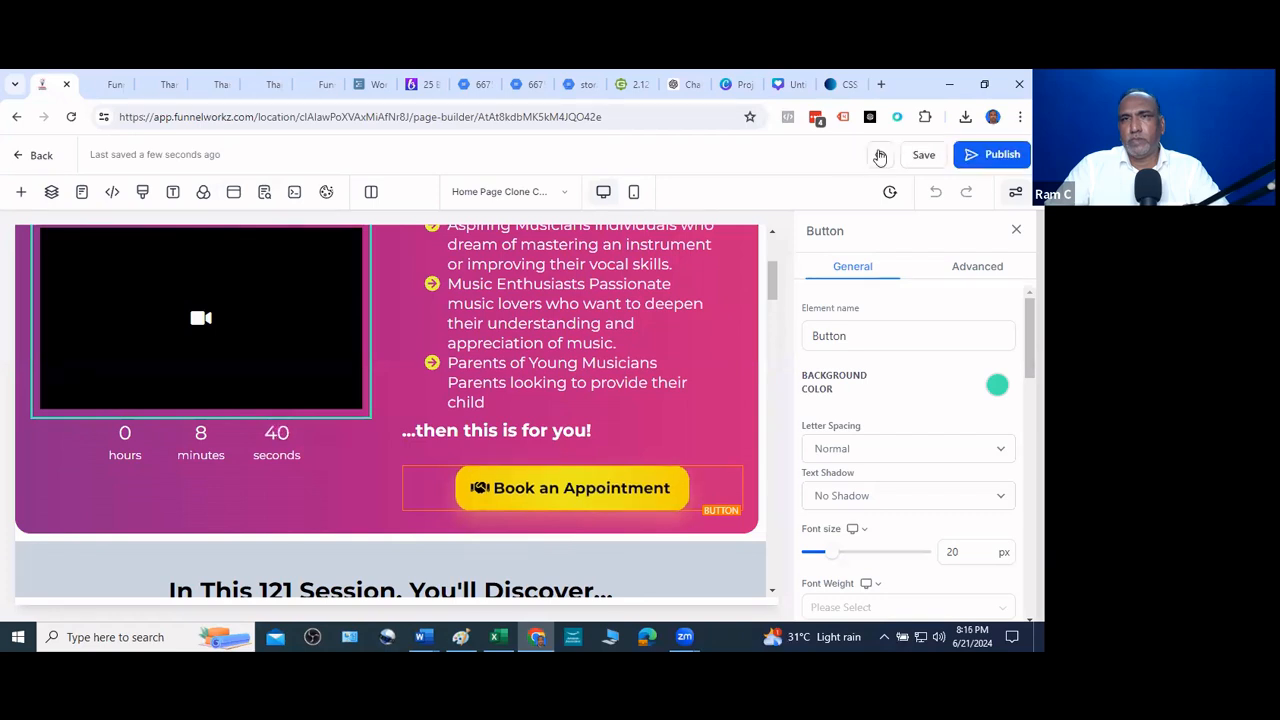
Preview the Home Page, check the popup behind its Book an Appointment button, and reload the preview
left_click(880, 155)
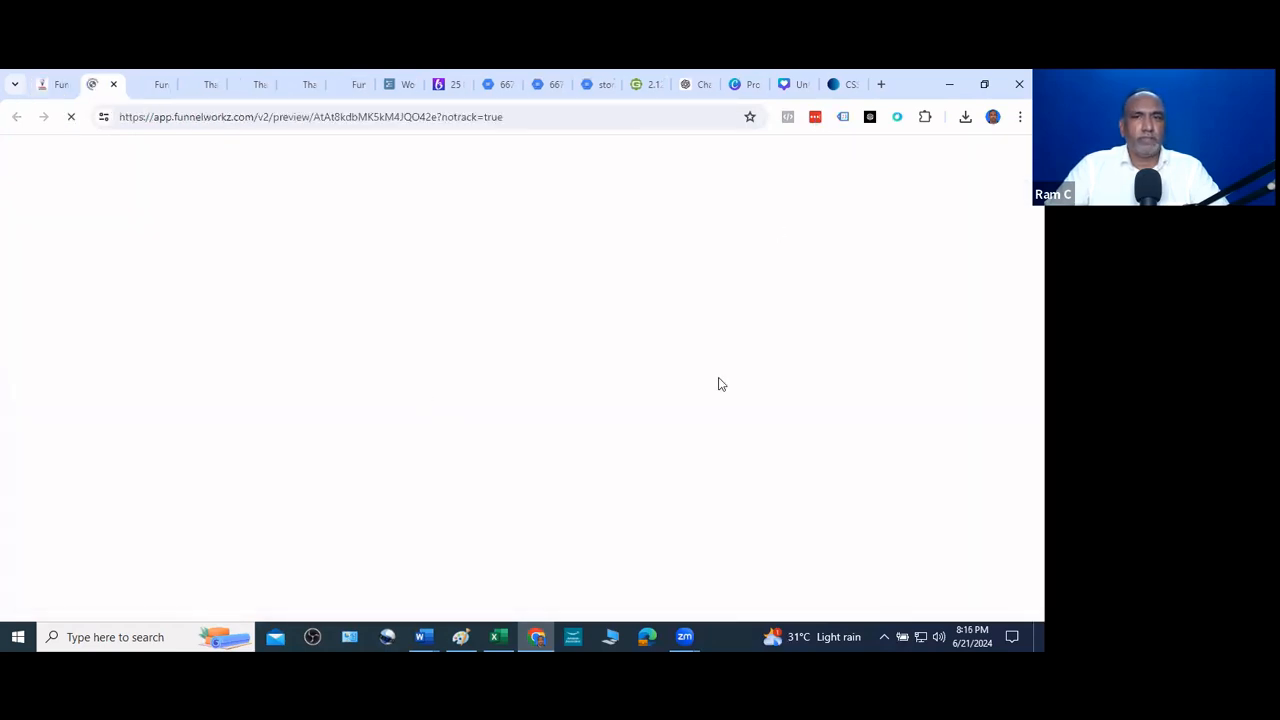
scroll(753, 320, "down", 3)
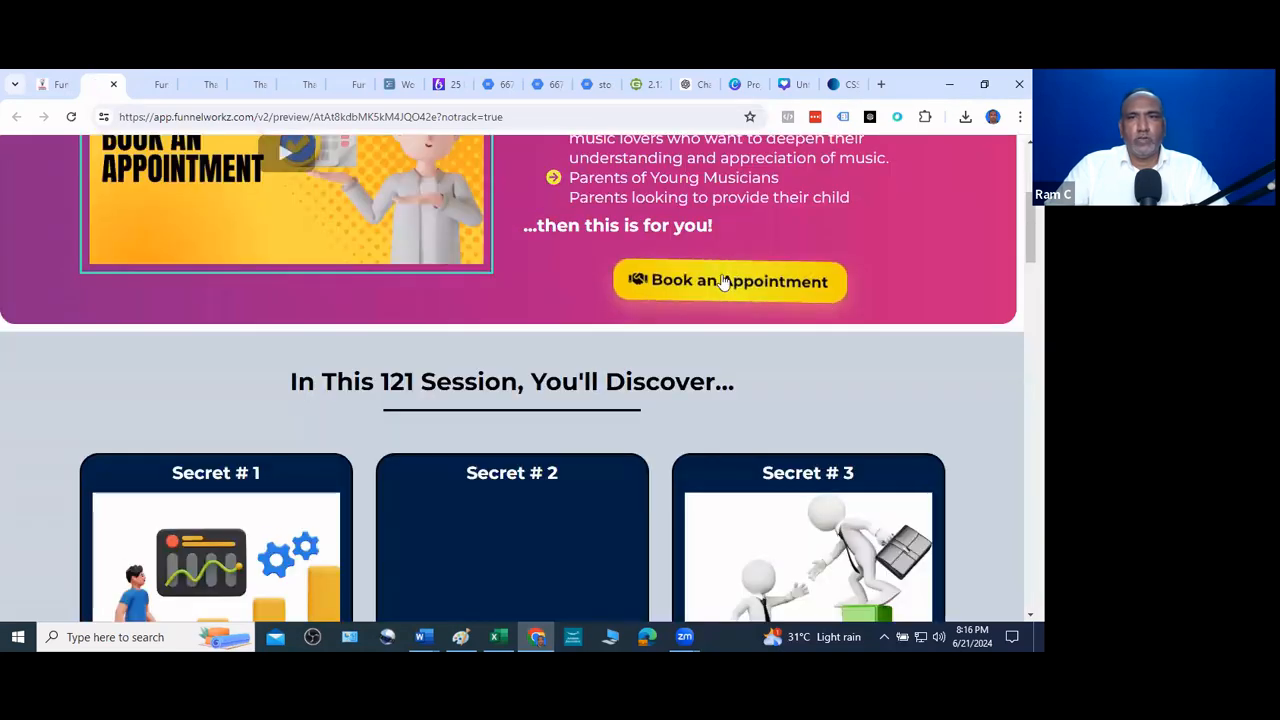
scroll(729, 252, "down", 3)
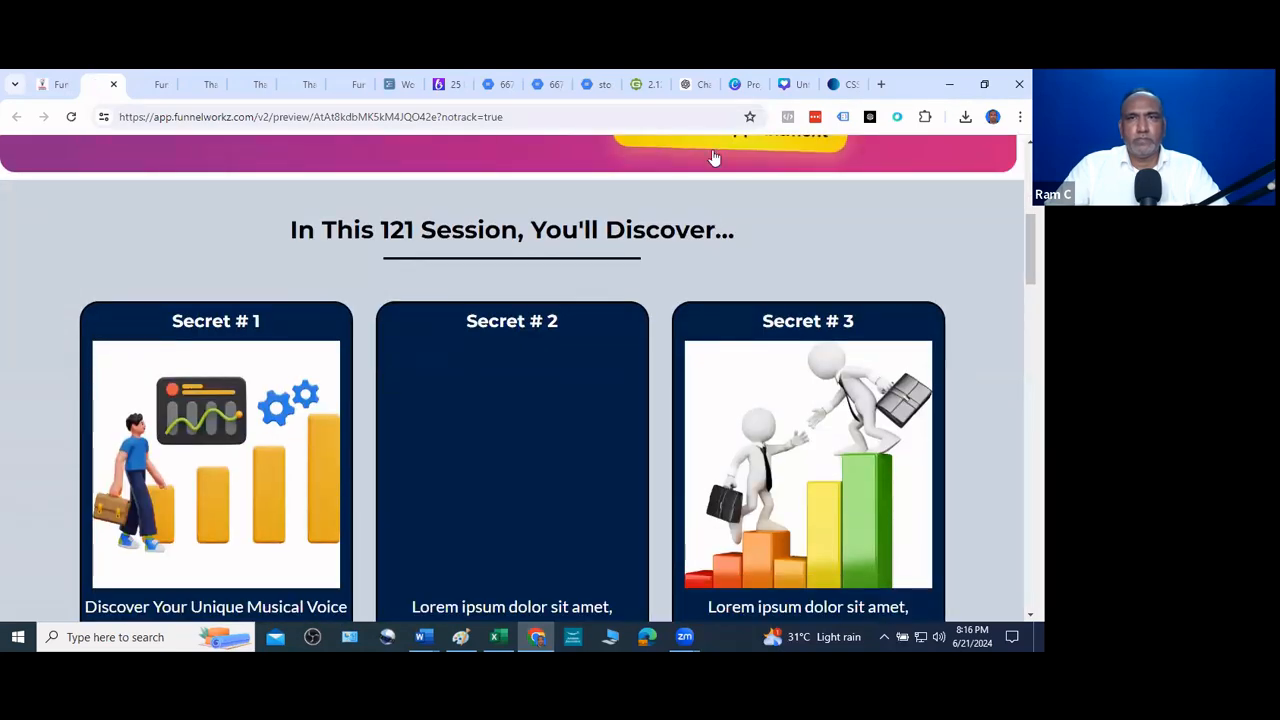
scroll(697, 498, "up", 6)
scroll(726, 403, "down", 3)
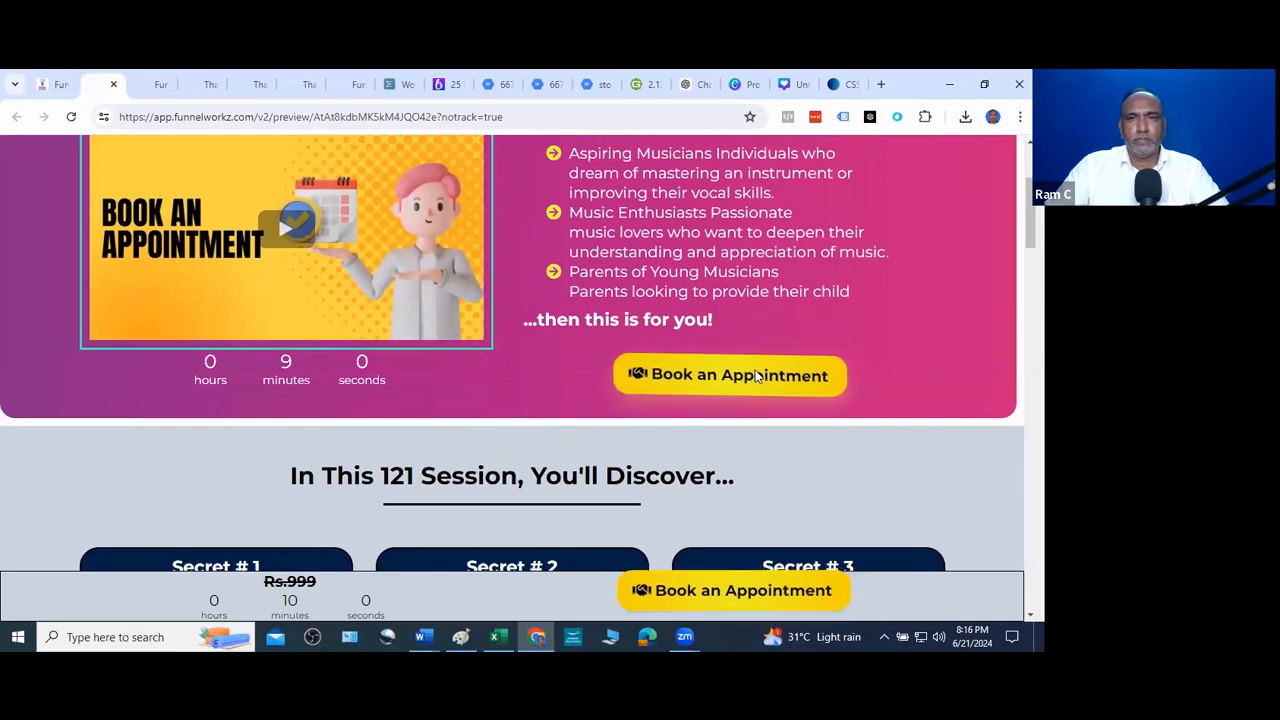
left_click(756, 375)
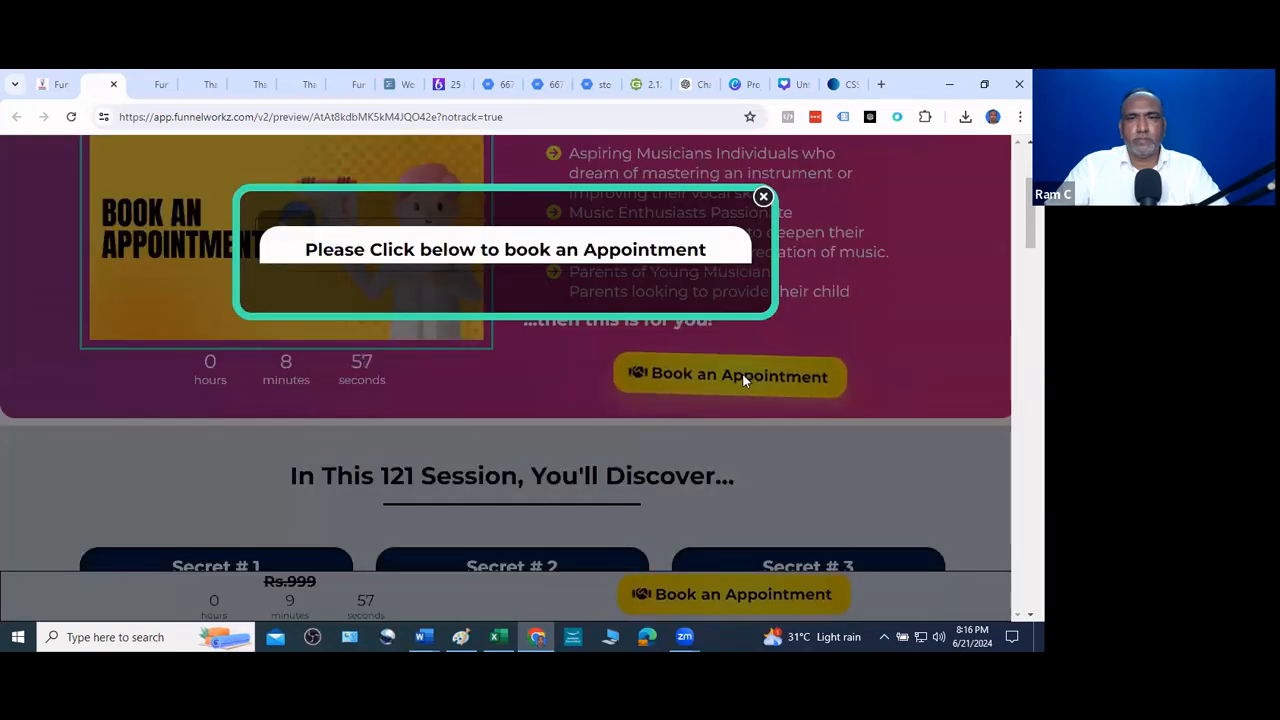
left_click(517, 113)
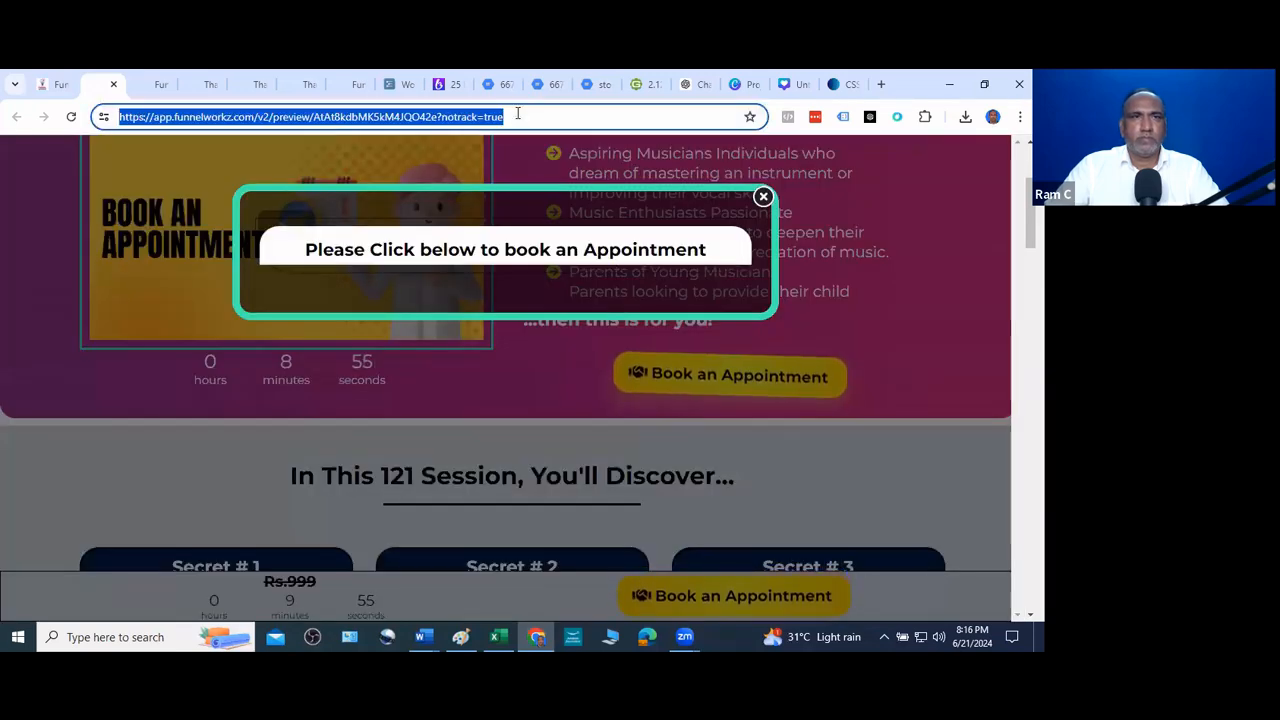
key("Return")
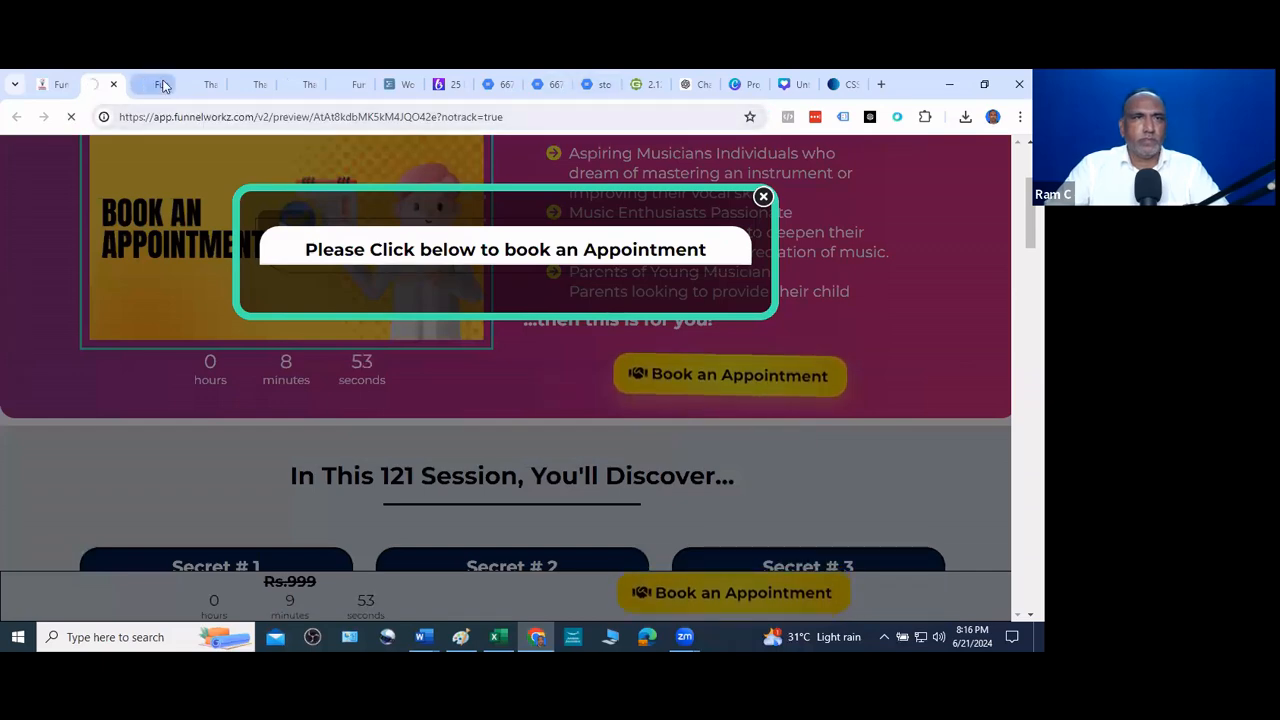
Reload the live home-page121 page and open the booking popup from its Book an Appointment button
left_click(163, 86)
left_click(366, 117)
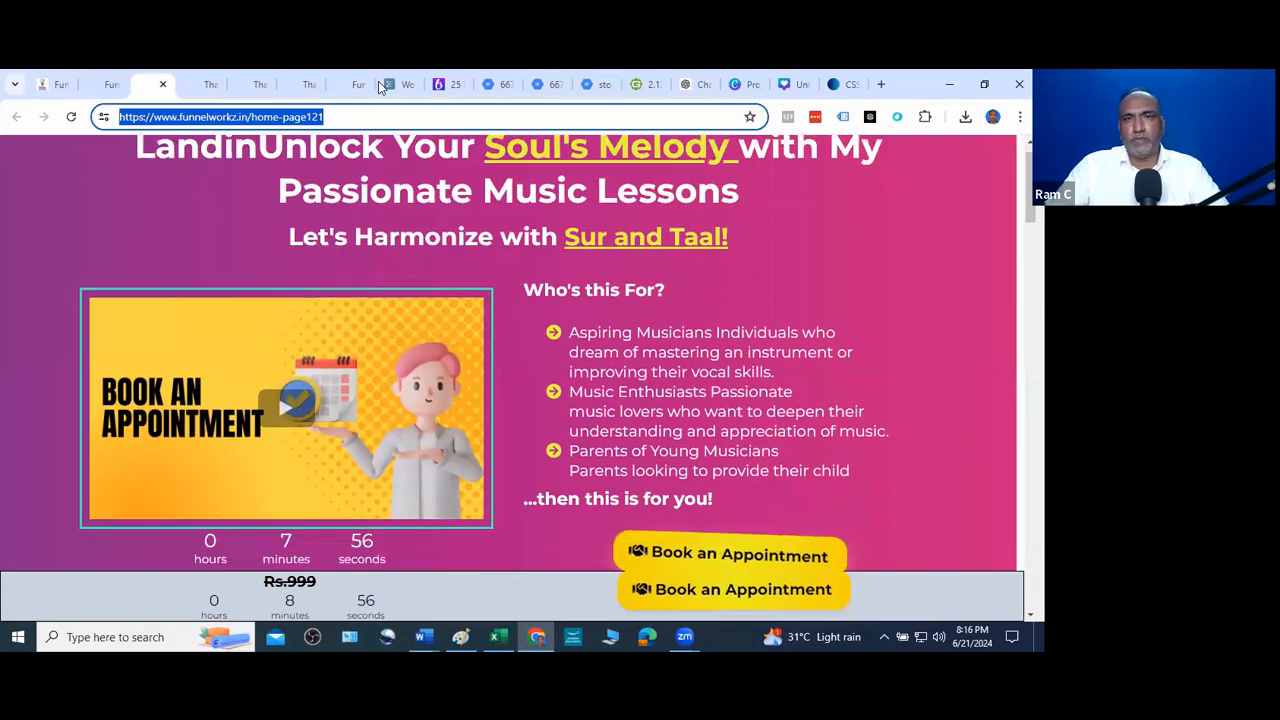
key("Return")
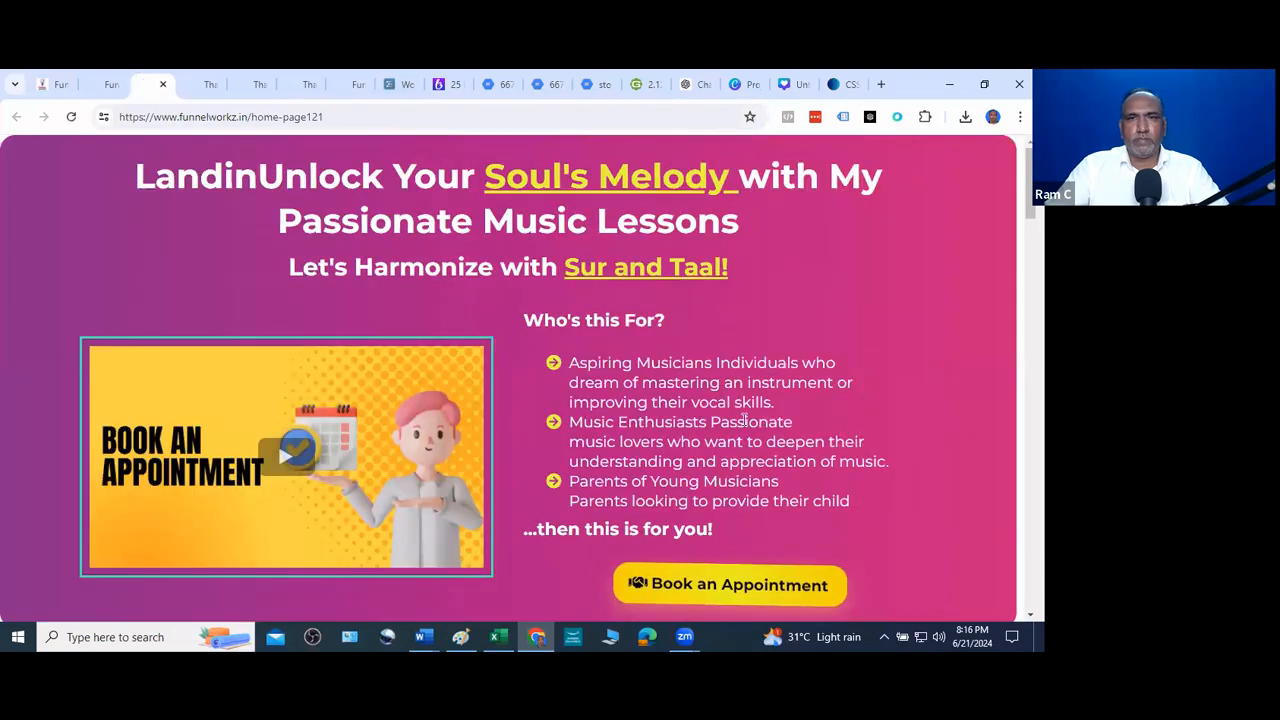
scroll(744, 421, "down", 3)
left_click(783, 275)
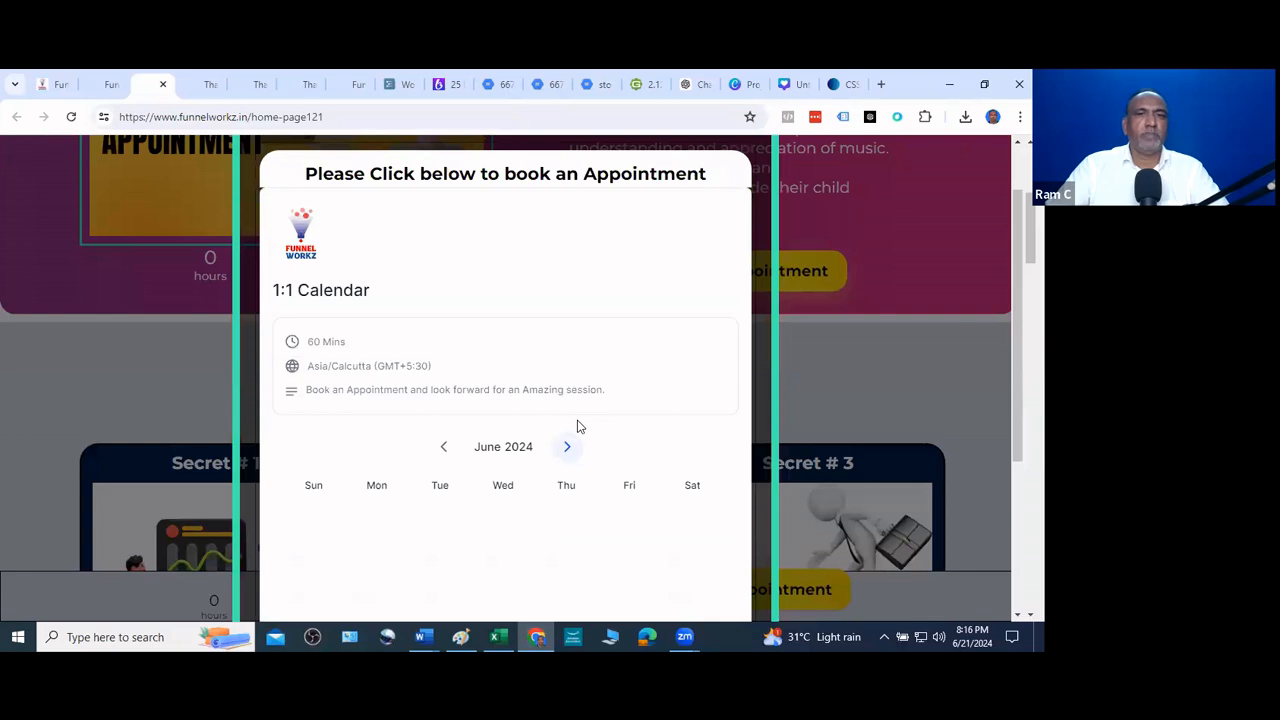
Choose Saturday, June 22, 2024 and the 10:00 AM time slot in the popup's 1:1 Calendar
scroll(557, 318, "down", 2)
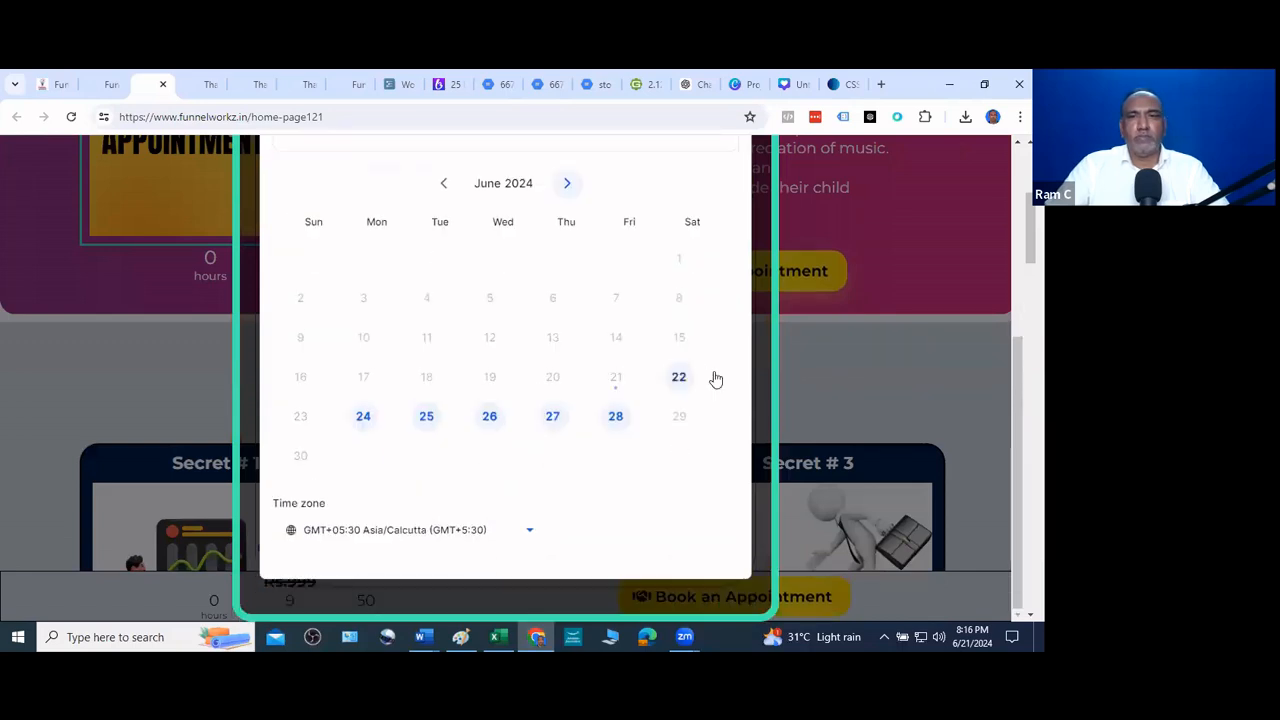
left_click(679, 412)
left_click(621, 371)
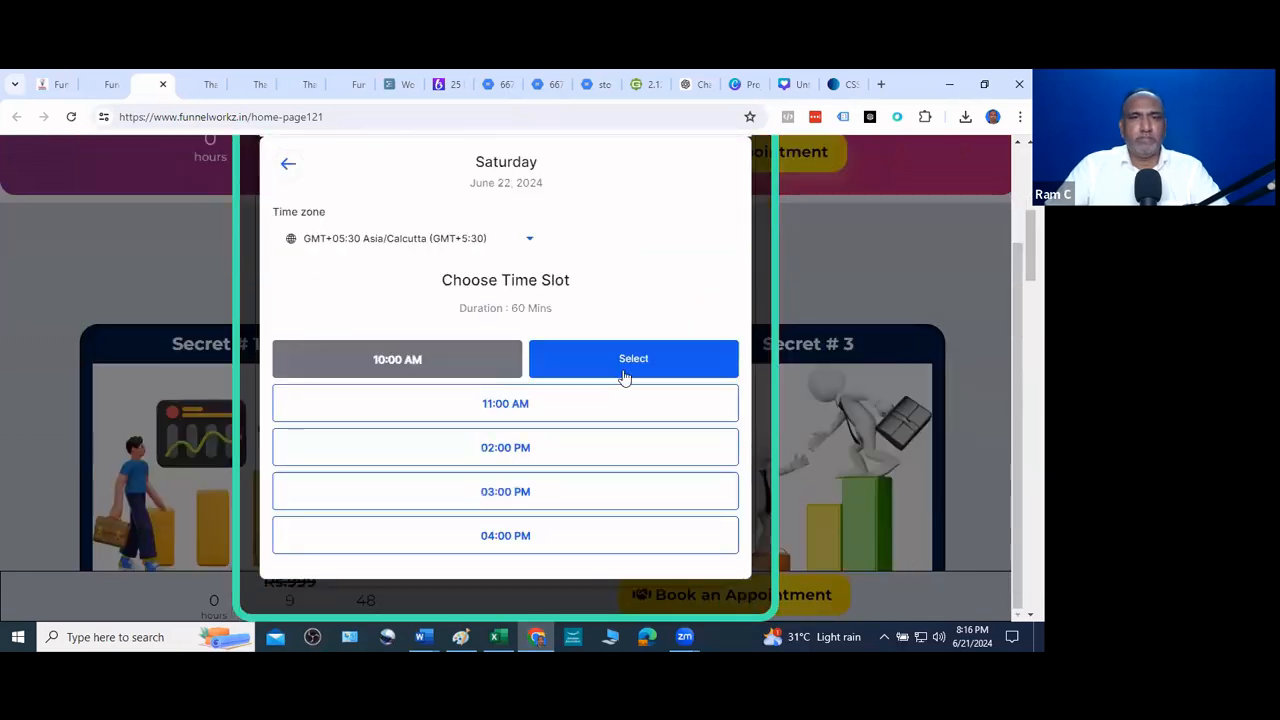
left_click(531, 358)
Fill in the booking form with the attendee's name, phone number and e-mail, leave Additional Information empty, and schedule the meeting
scroll(481, 427, "down", 2)
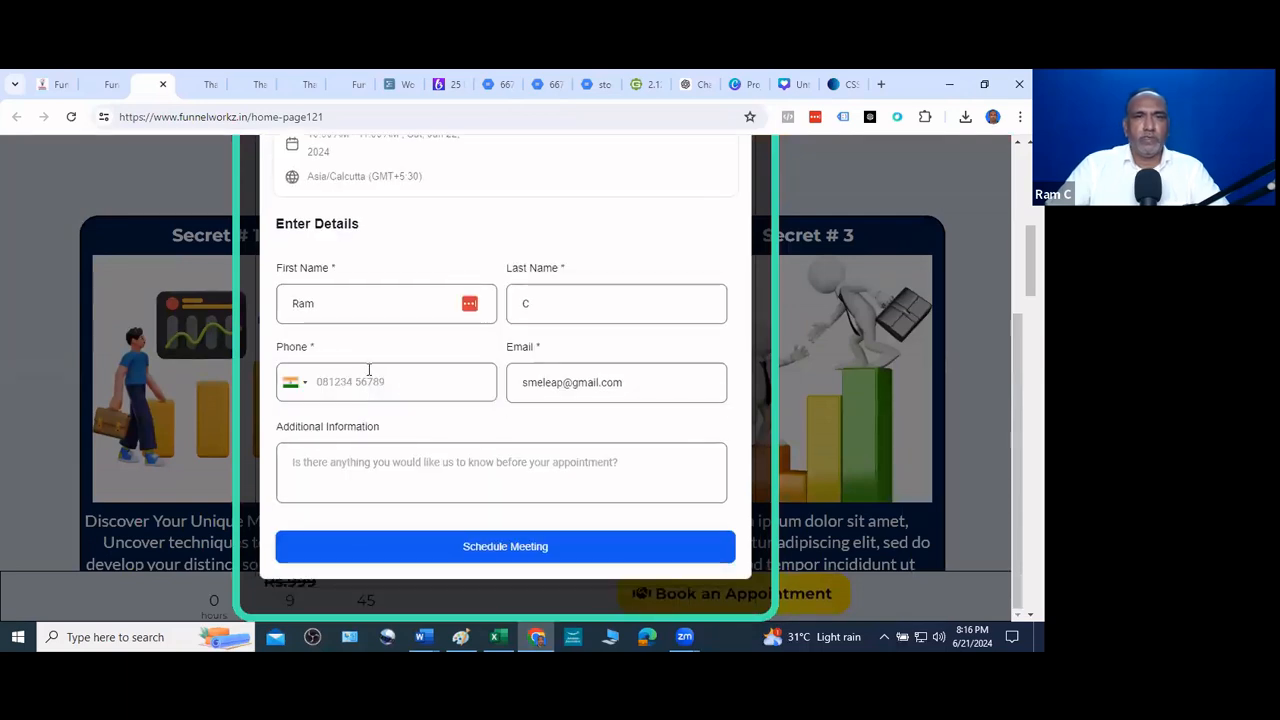
left_click(366, 372)
left_click(443, 432)
left_click(501, 452)
scroll(520, 500, "down", 2)
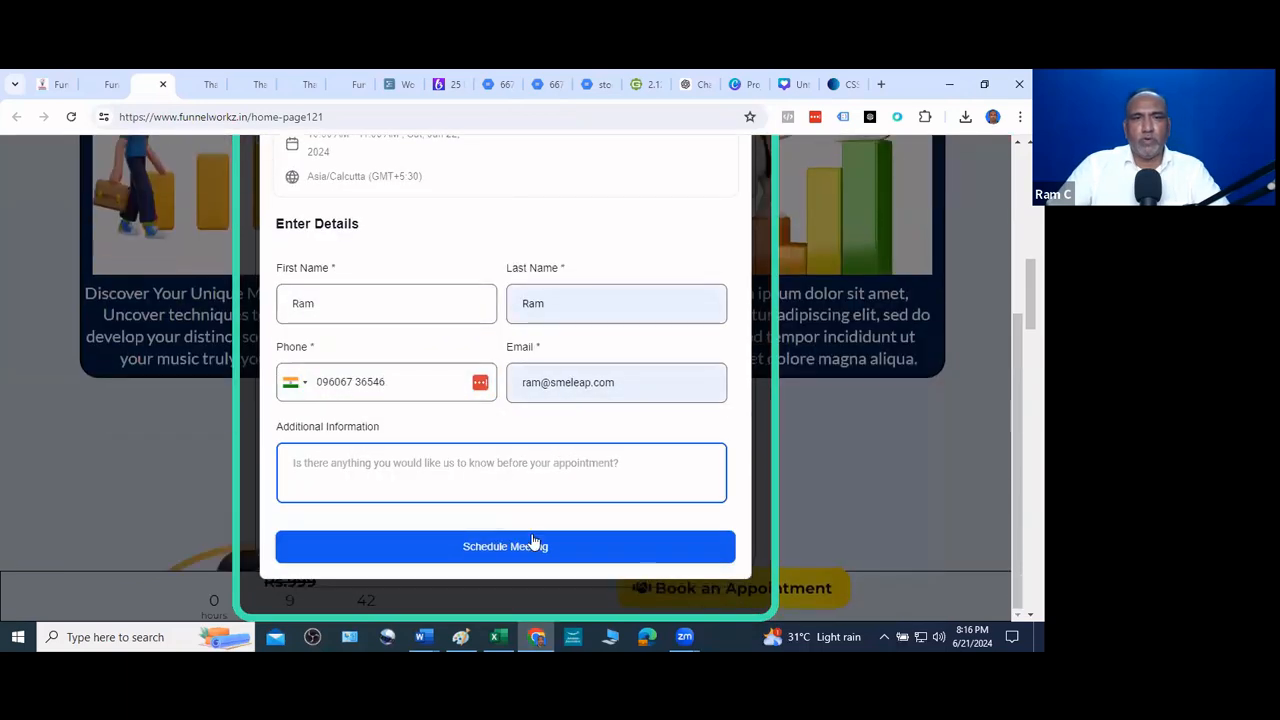
left_click(543, 545)
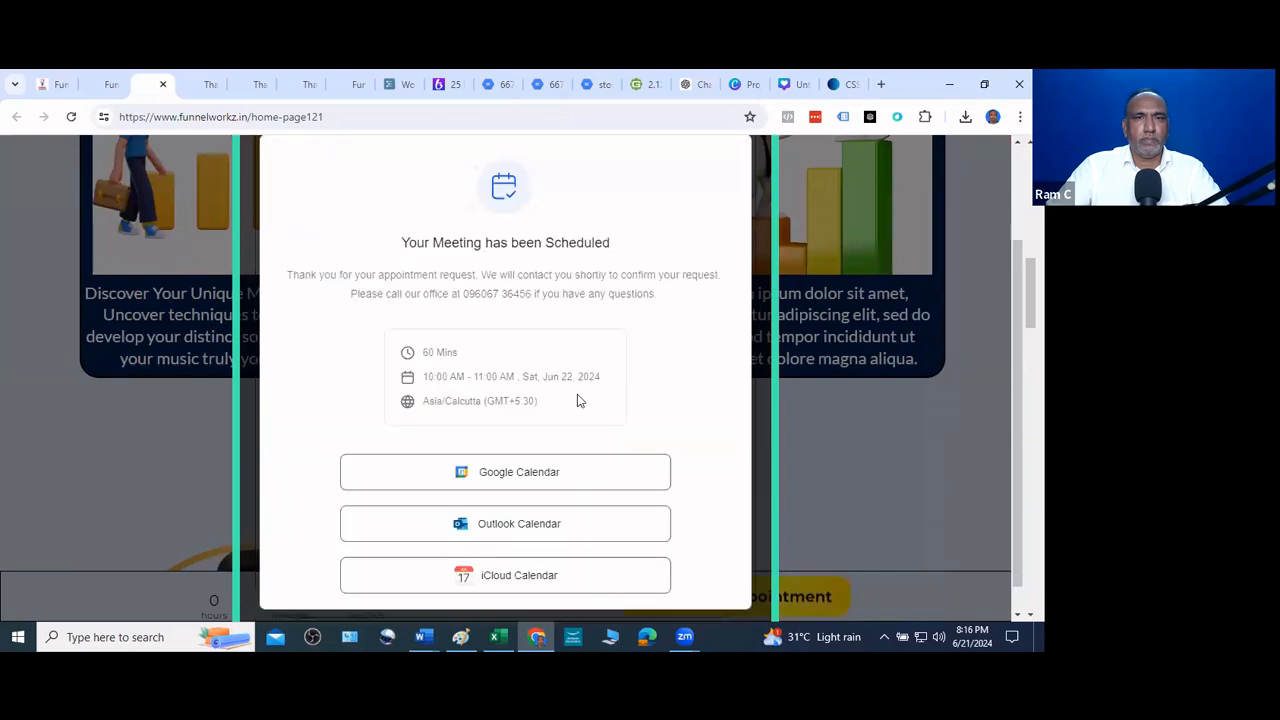
Open the scheduled meeting as a Google Calendar event from the booking confirmation, and return to the page builder
left_click(506, 447)
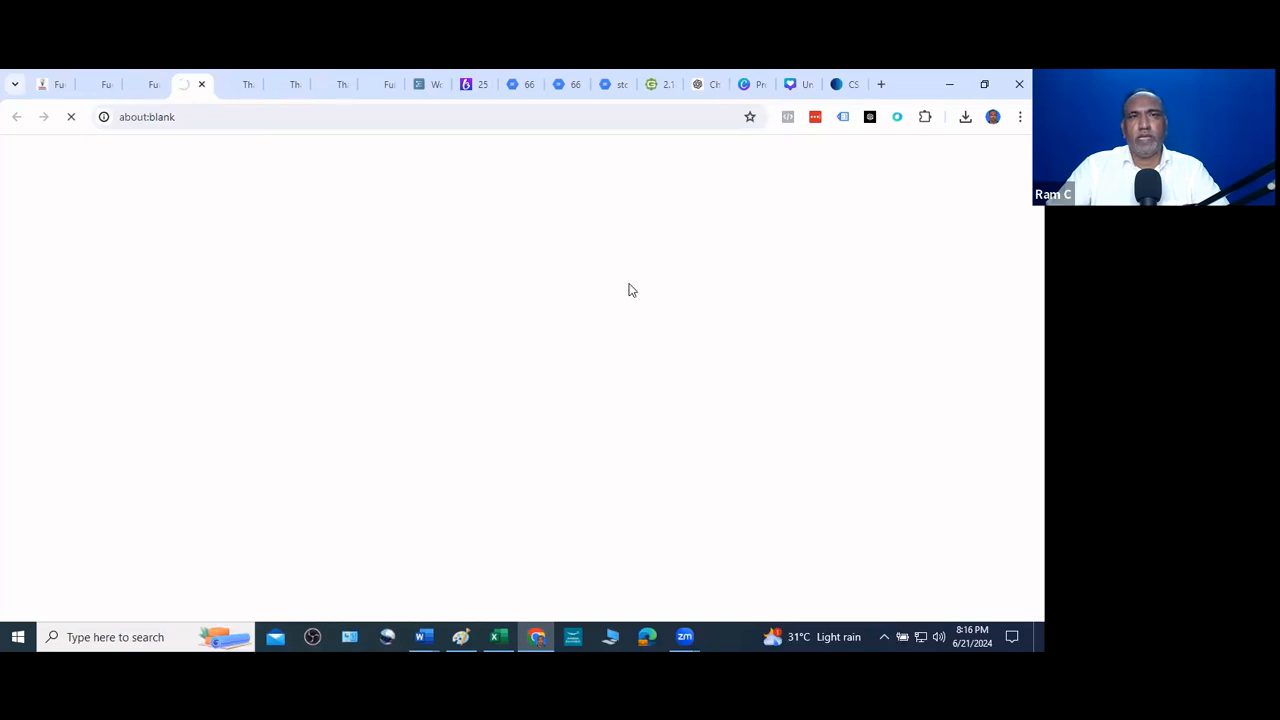
left_click(55, 85)
left_click(195, 85)
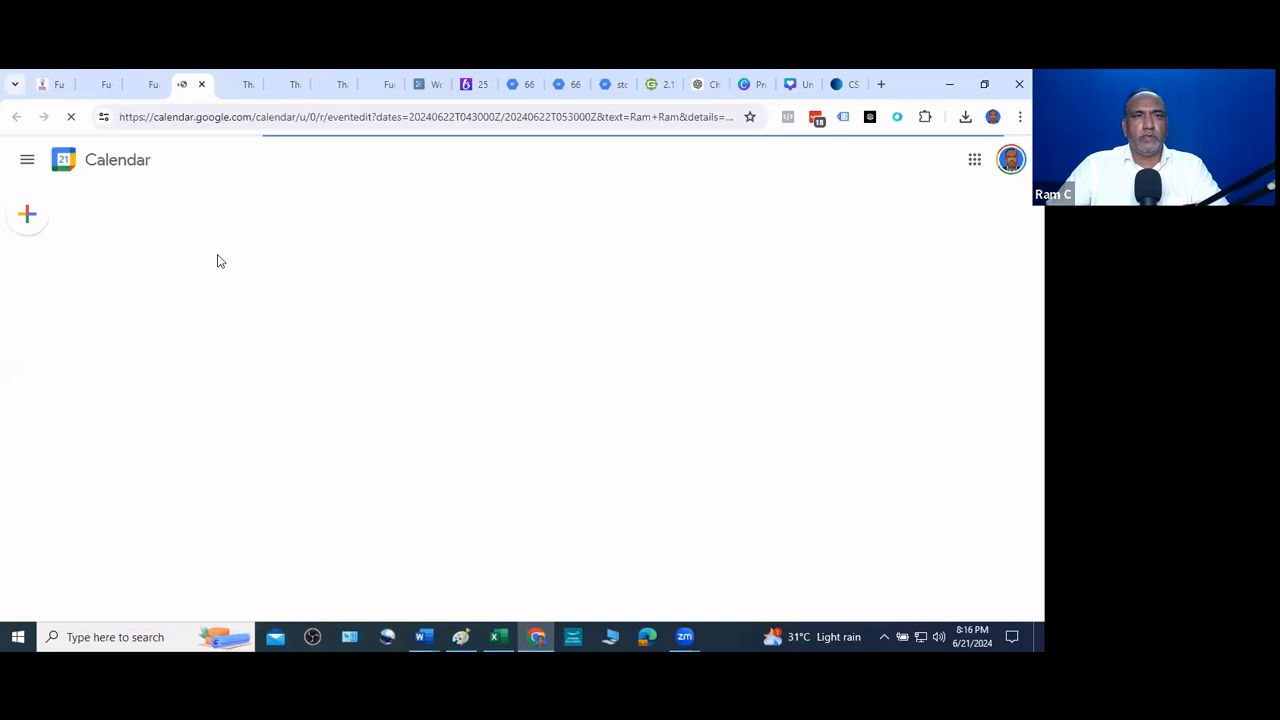
left_click(55, 85)
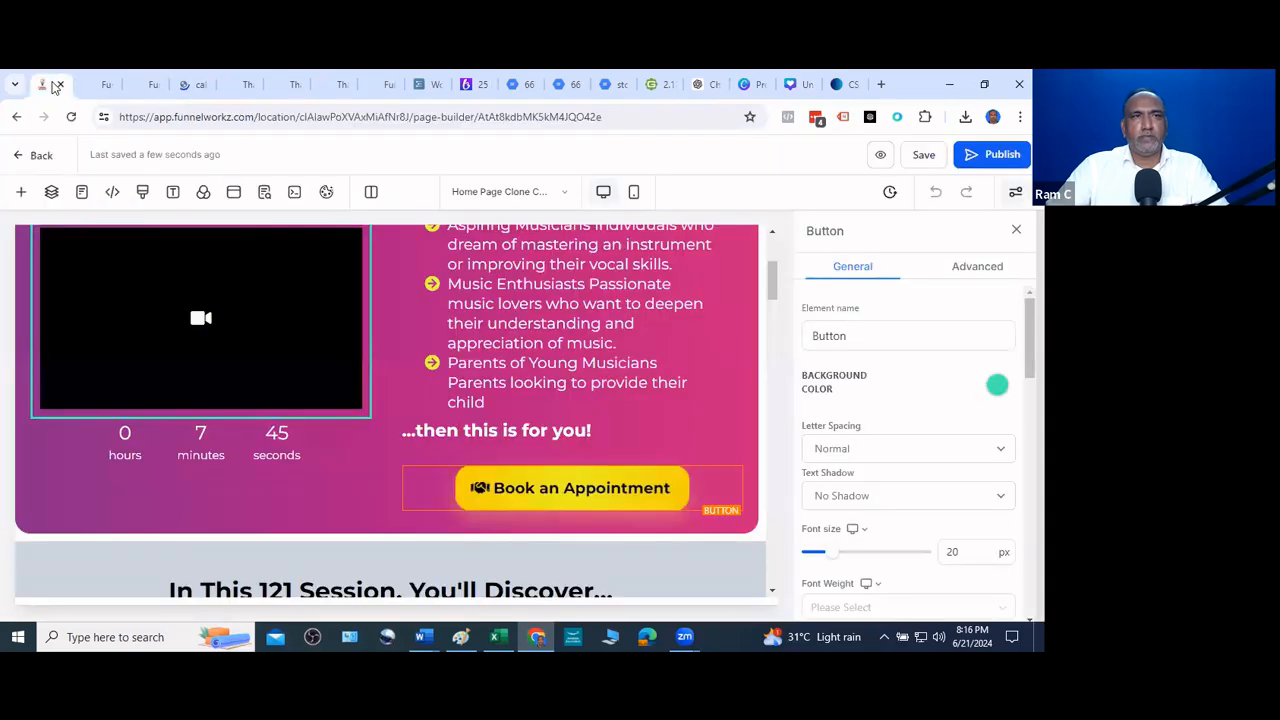
Leave the page builder and open the Appointments list in the Calendars section
left_click(40, 156)
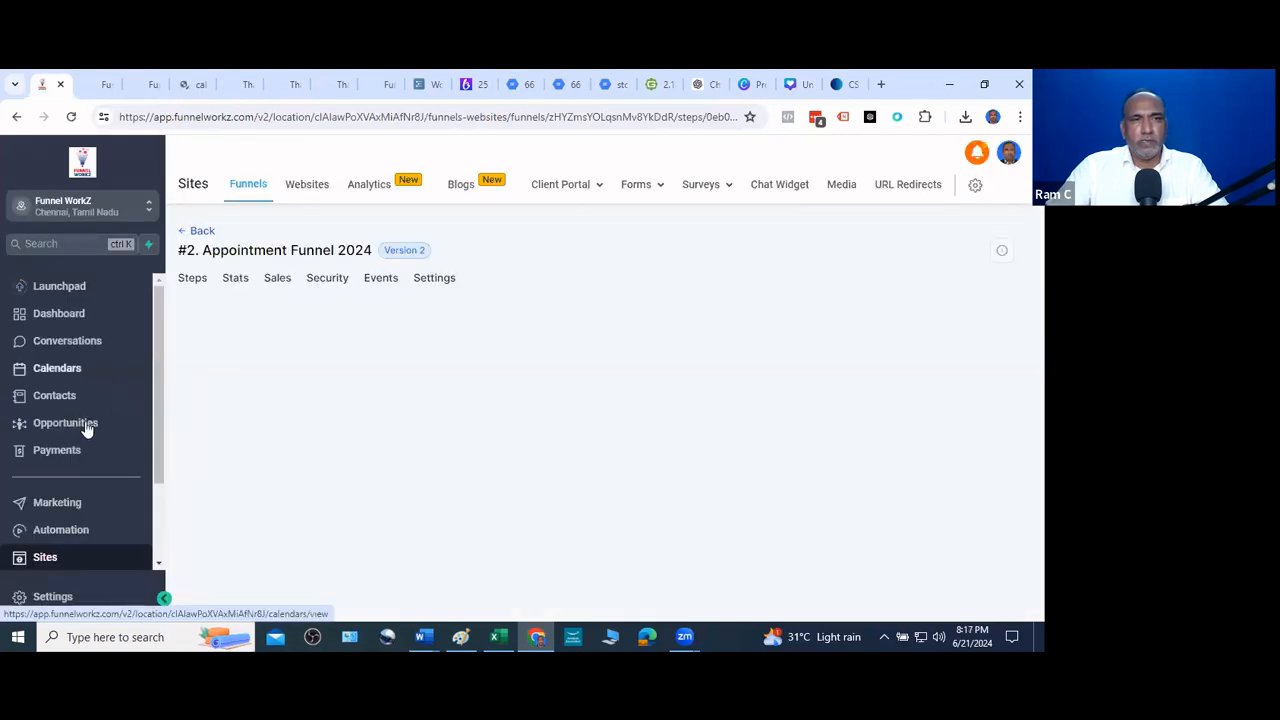
left_click(71, 373)
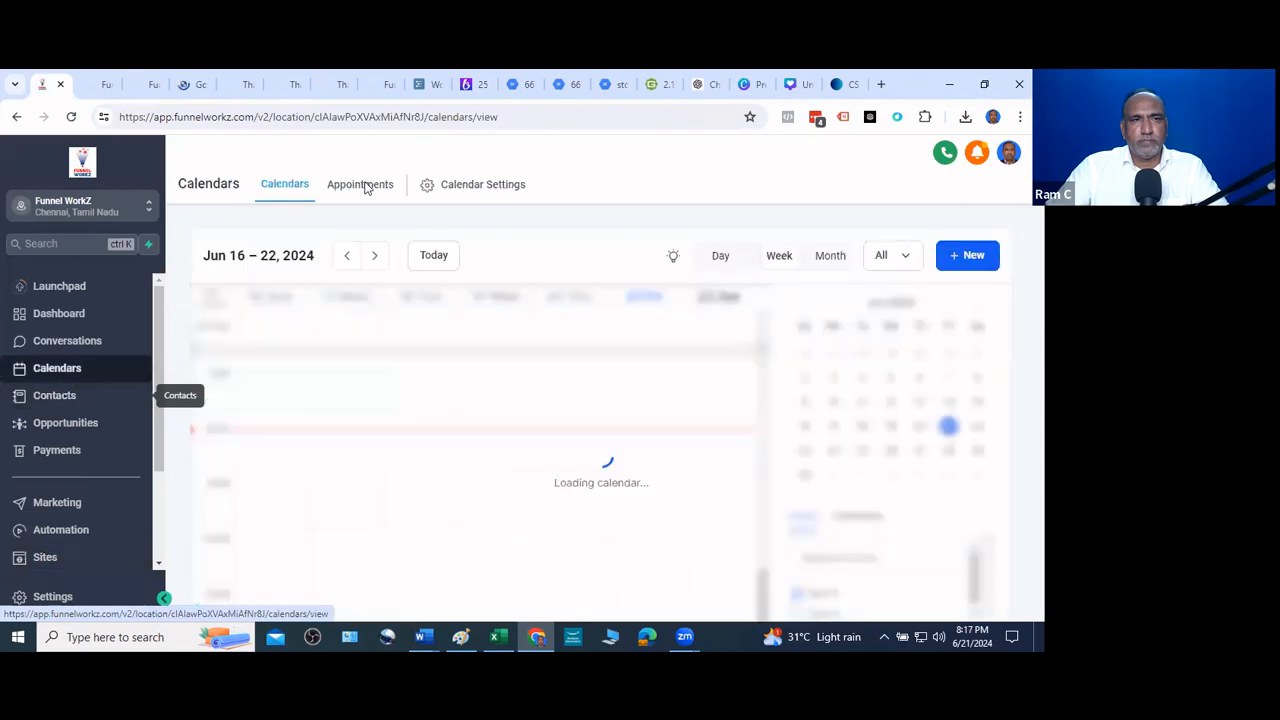
left_click(366, 190)
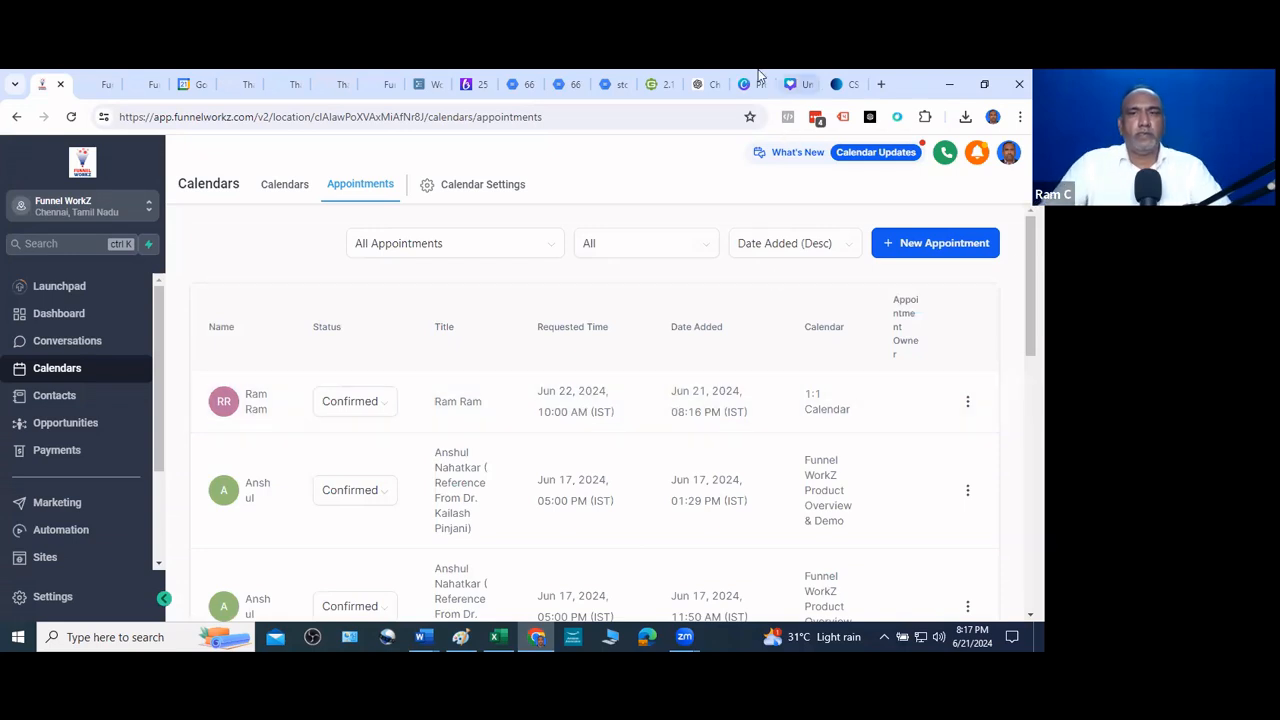
Examine the status options for the June 22, 2024 test booking in 1:1 Calendar, keeping it Confirmed
left_click(362, 403)
scroll(407, 451, "down", 2)
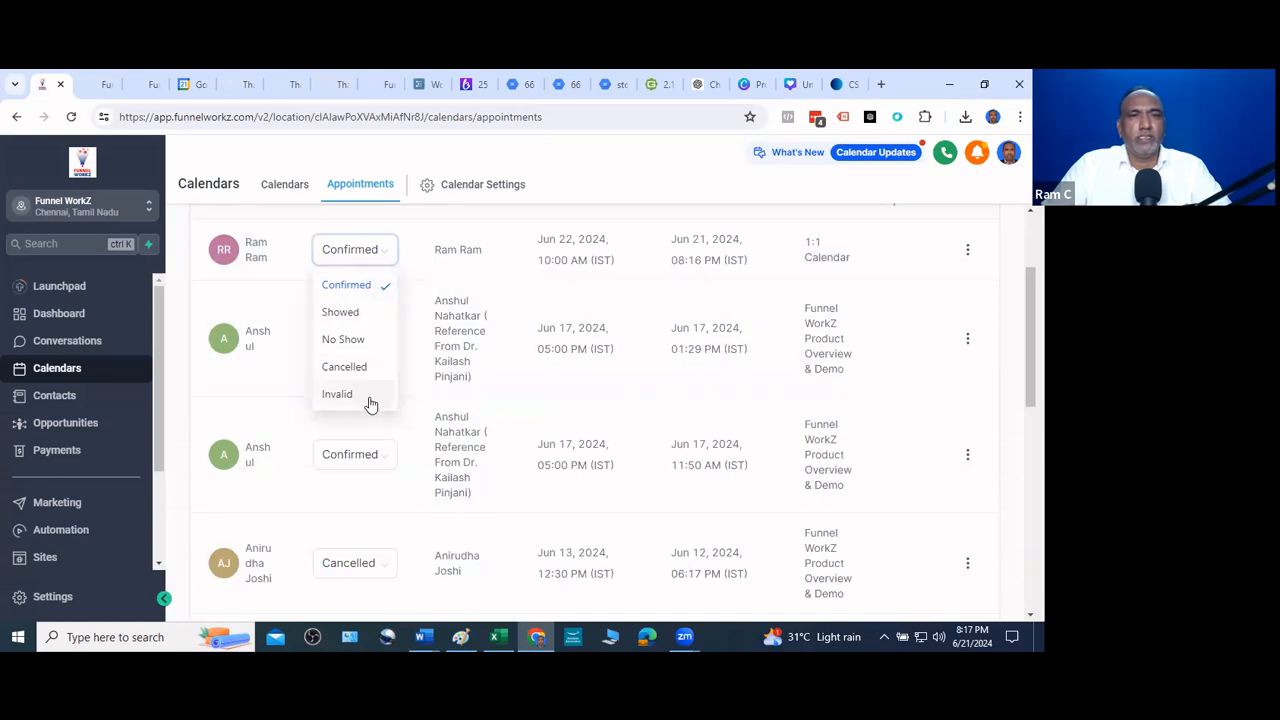
scroll(490, 290, "up", 1)
left_click(583, 177)
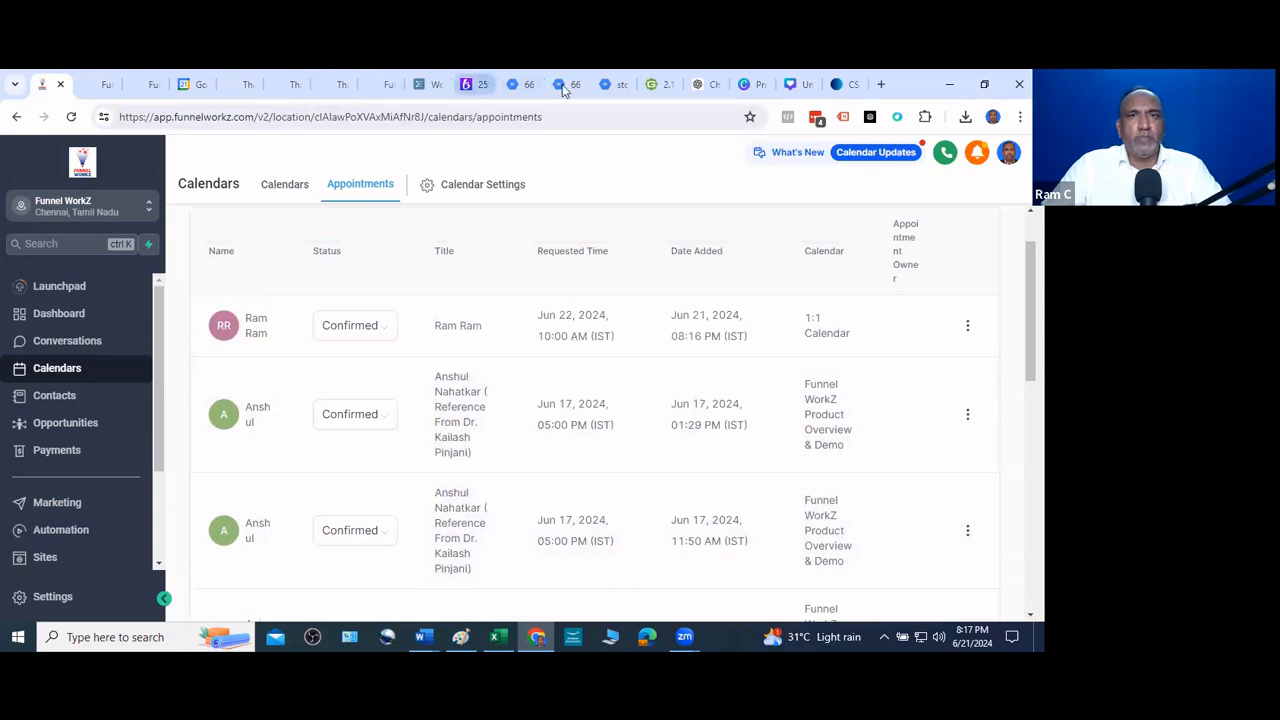
Switch to the Workshop on Funnel Building outline in WorkFlowy and expand Other with its Google Form and Appointment Link items
left_click(425, 86)
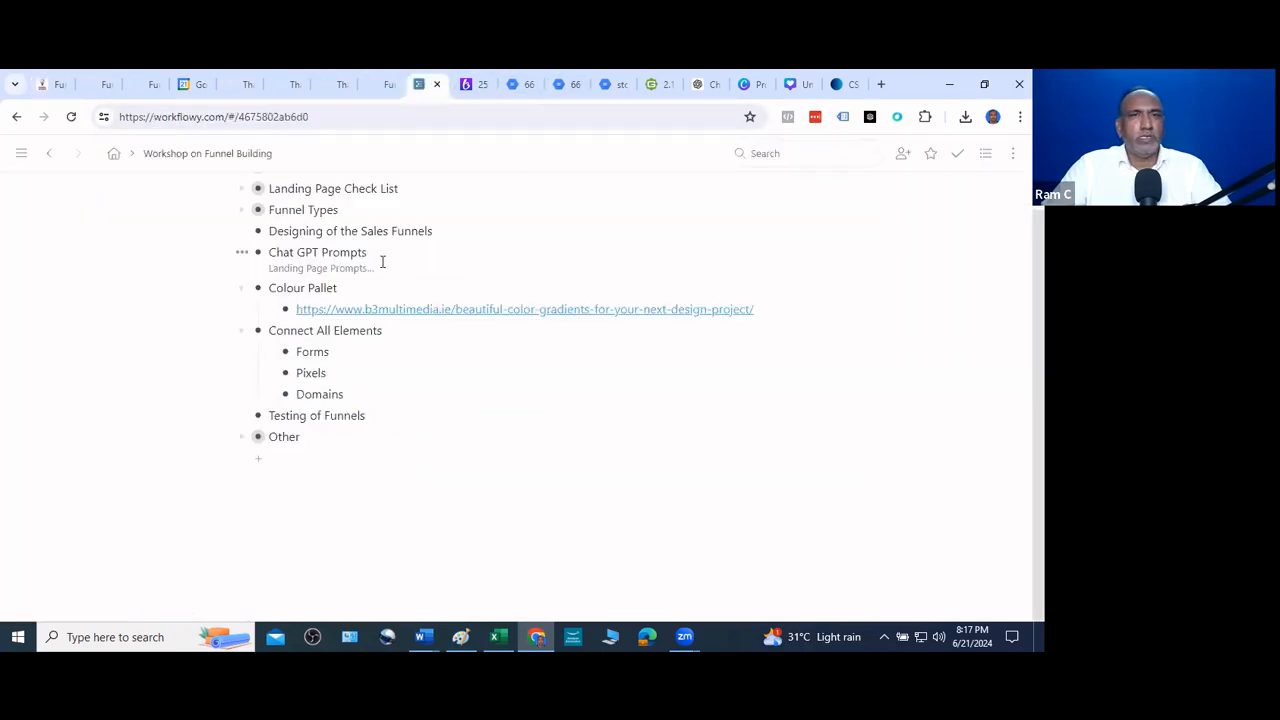
left_click(242, 439)
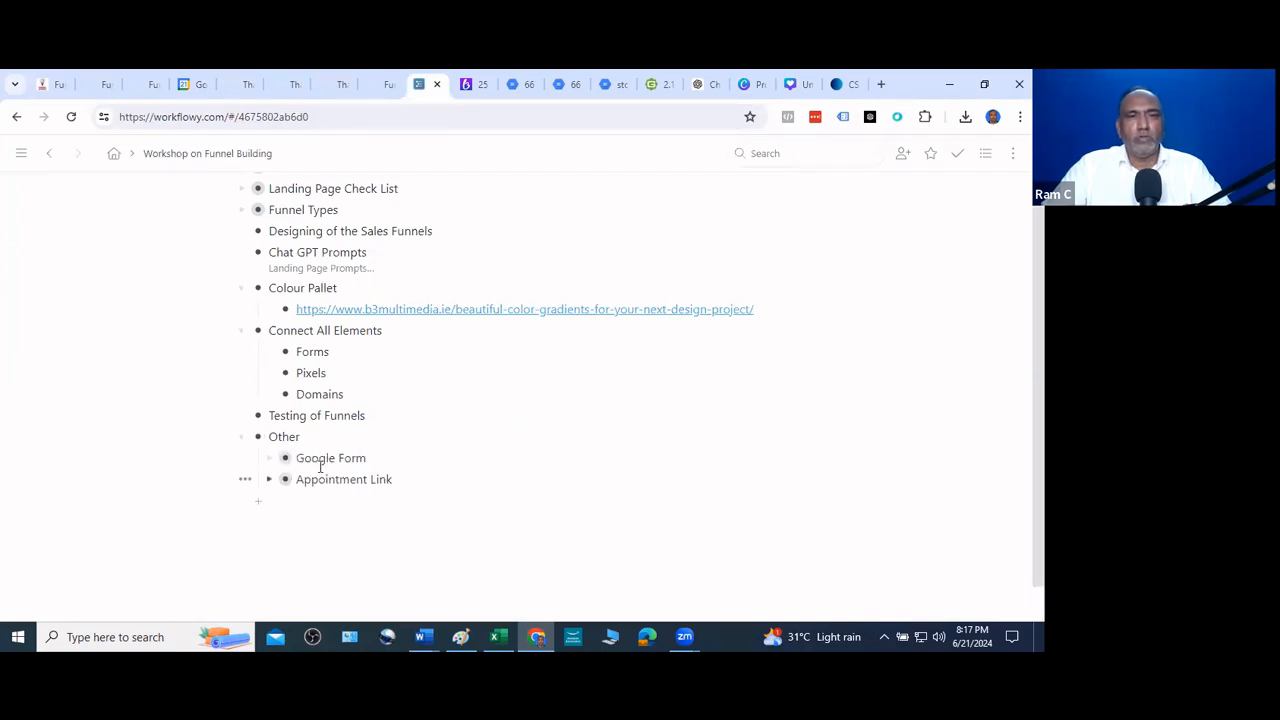
left_click(268, 459)
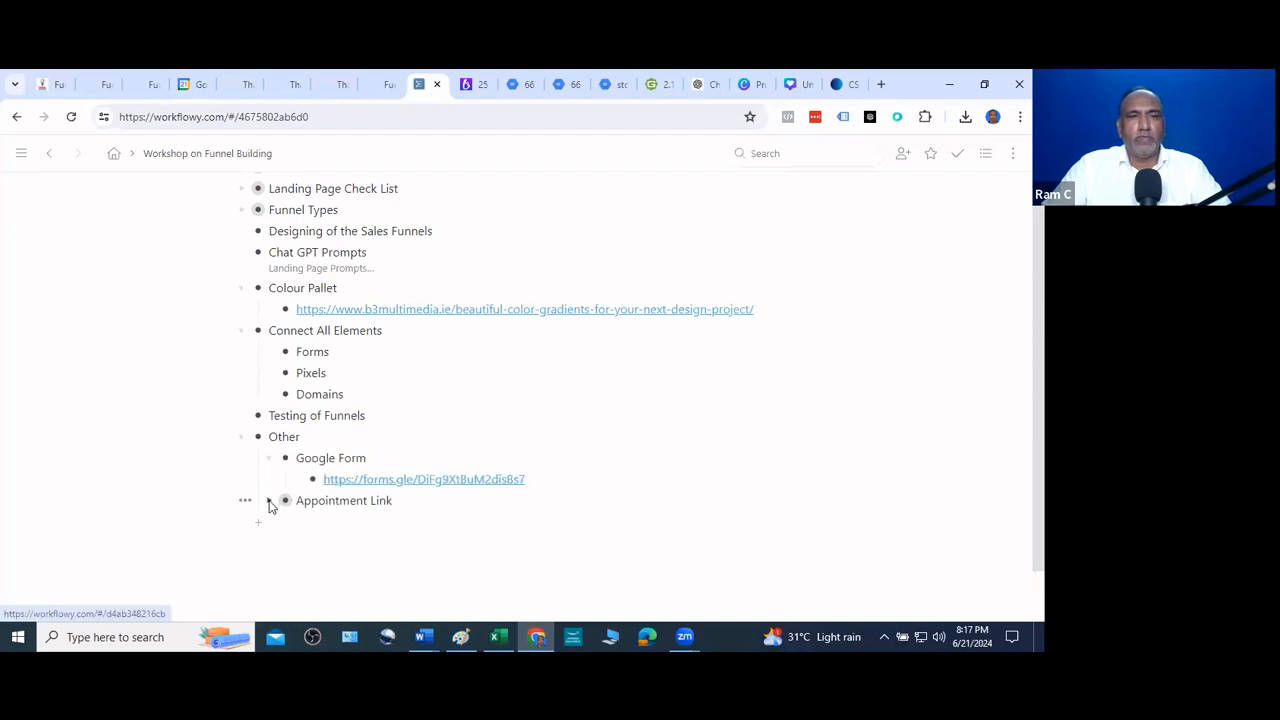
left_click(268, 500)
scroll(480, 437, "down", 1)
left_click_drag(527, 393, 329, 398)
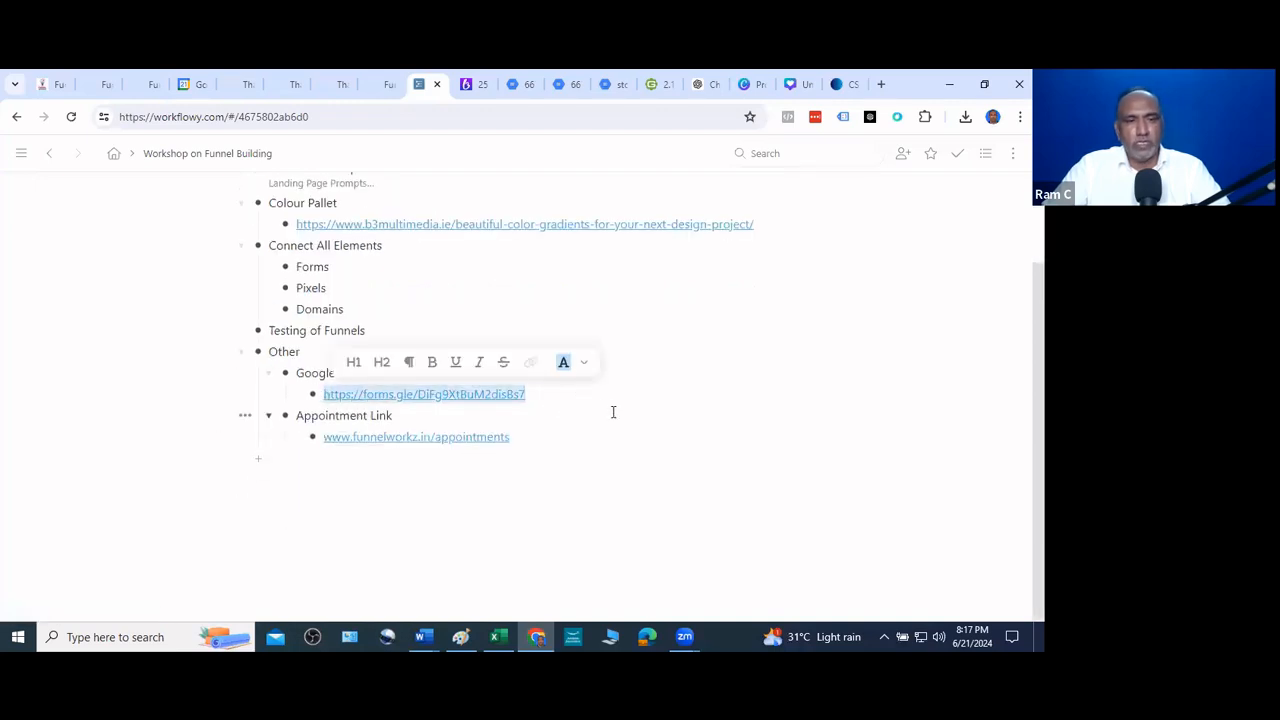
left_click(351, 559)
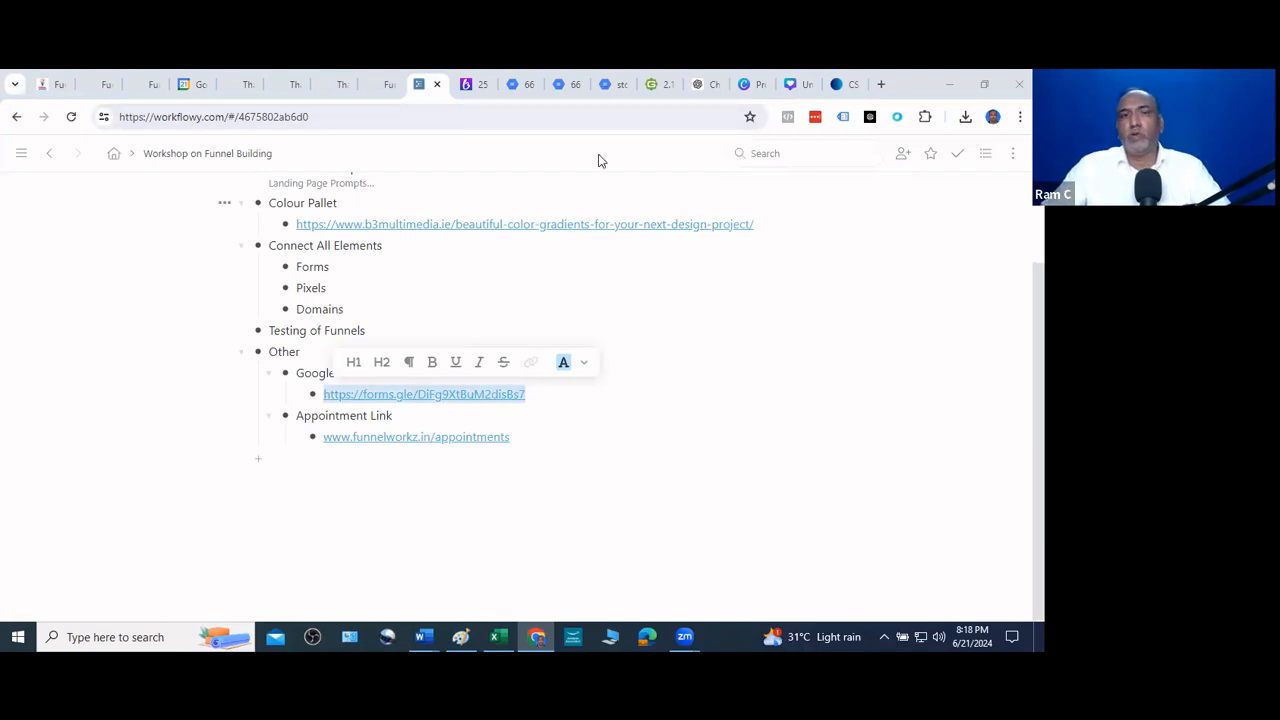
left_click_drag(517, 437, 320, 437)
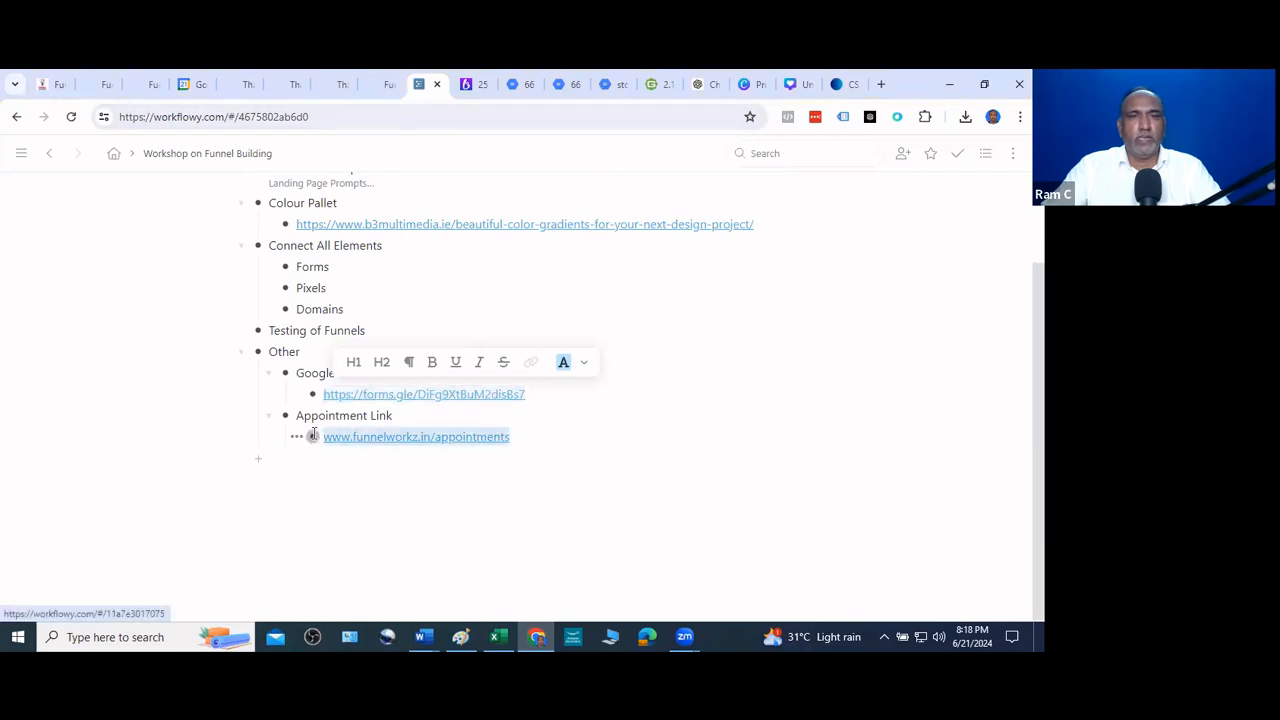
left_click(720, 531)
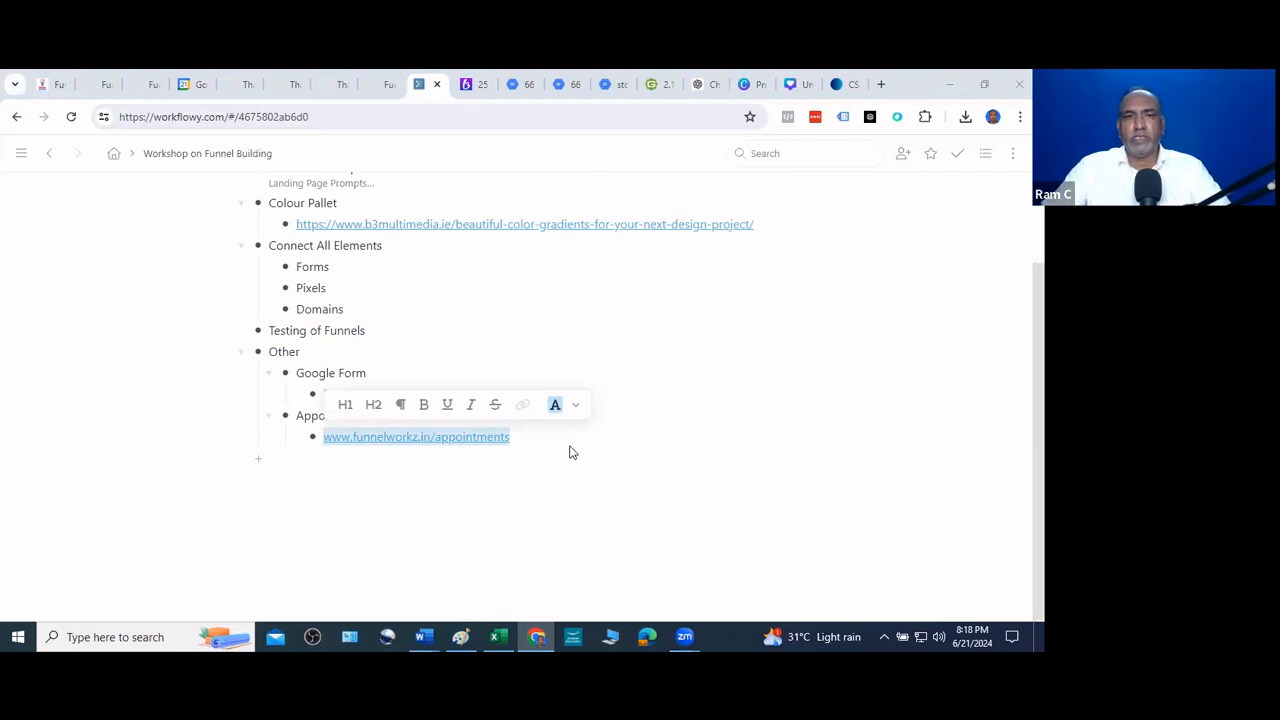
left_click(534, 440)
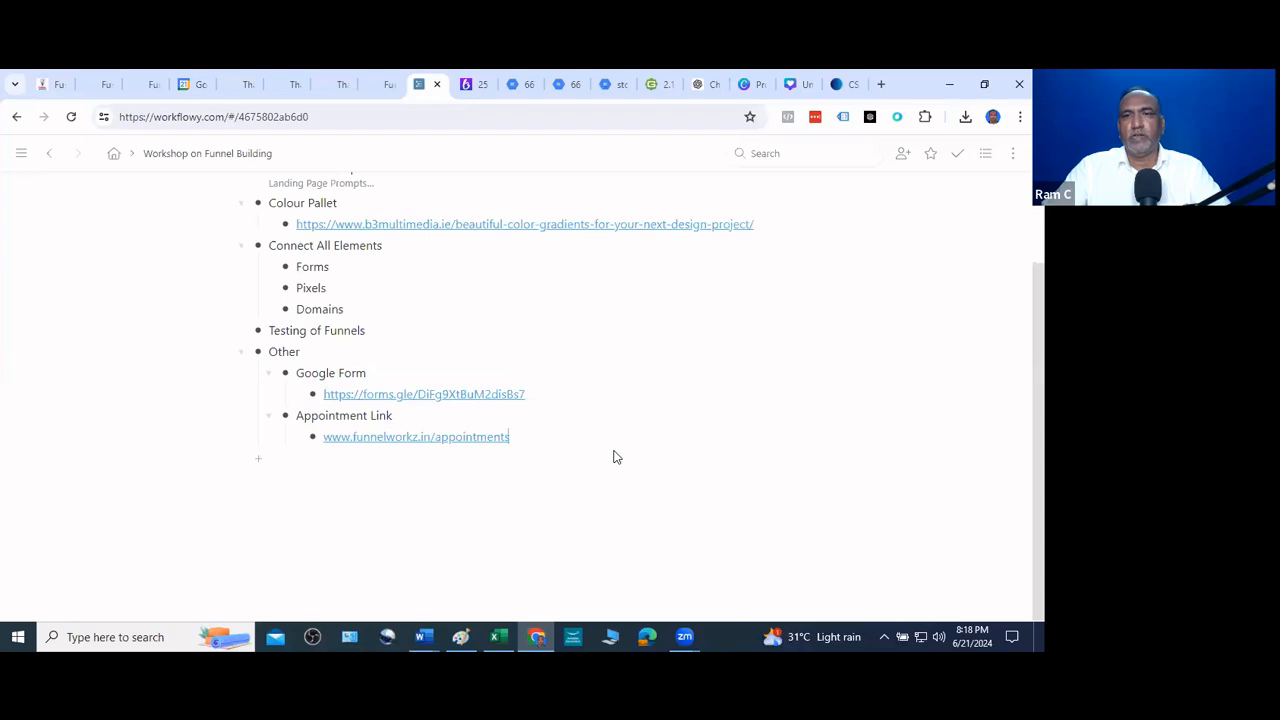
left_click(617, 457)
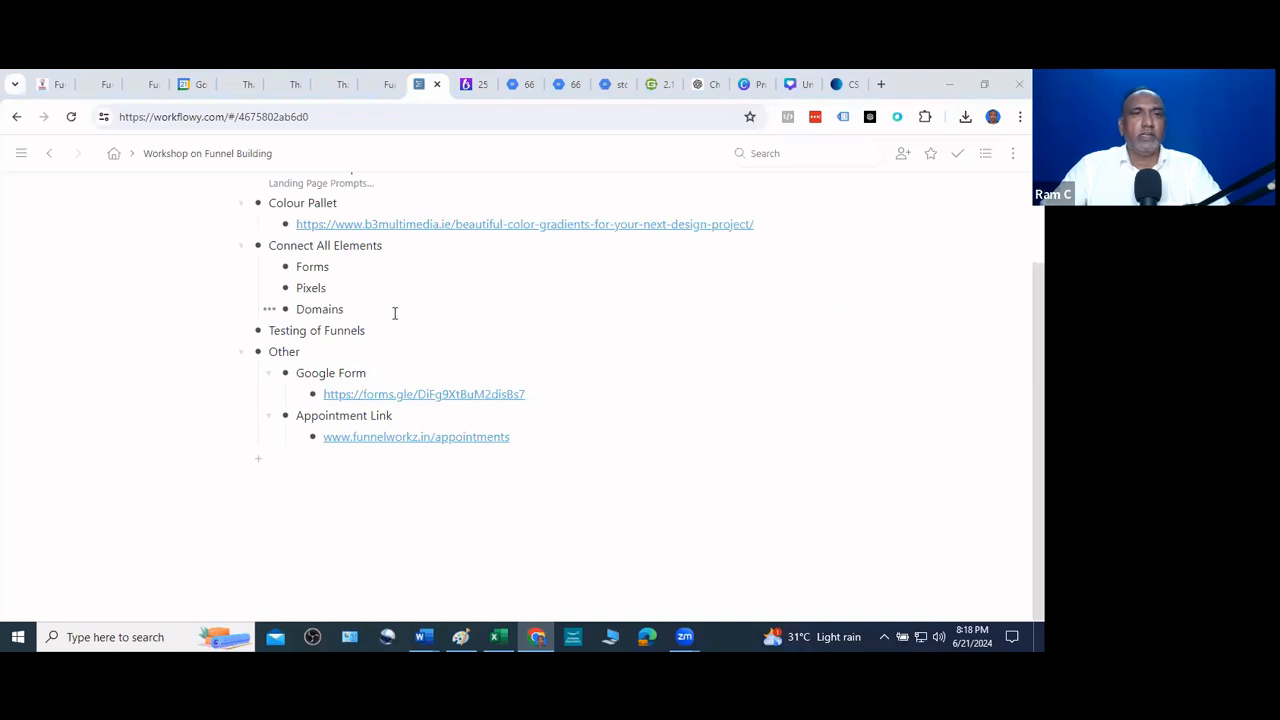
scroll(380, 305, "up", 2)
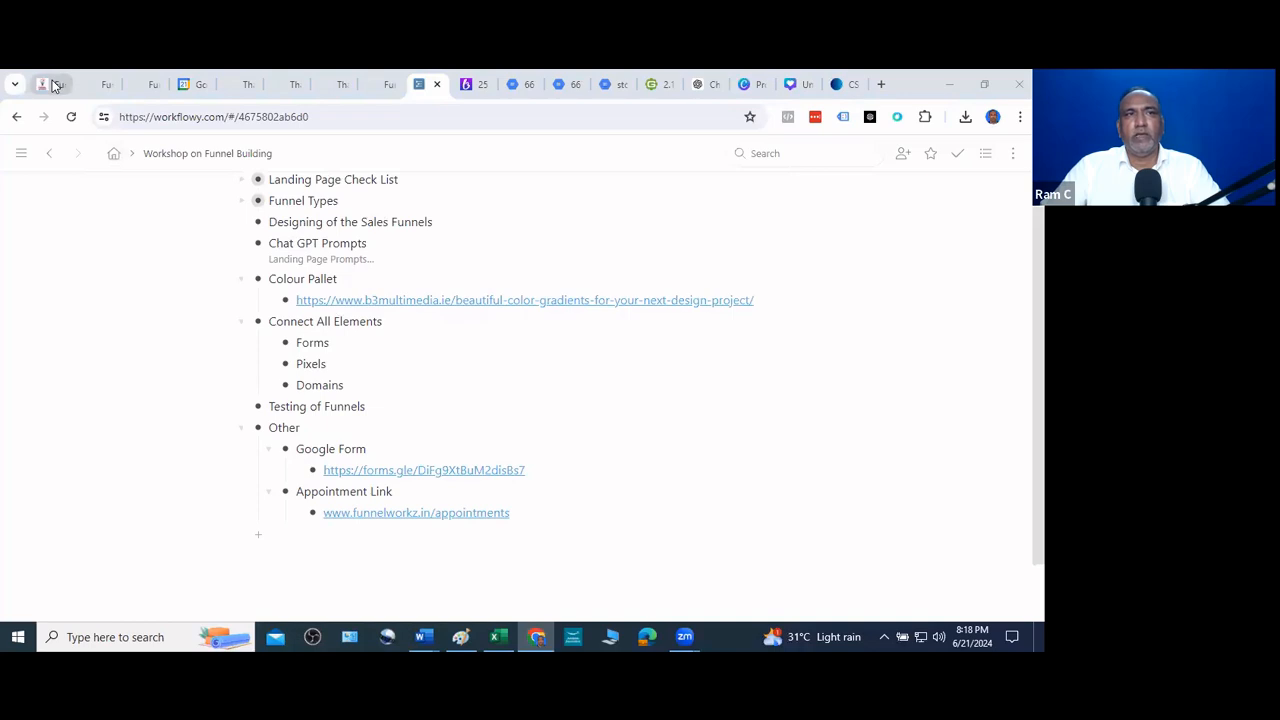
Open the funnelworkz.com/home website in a new browser tab
left_click(881, 84)
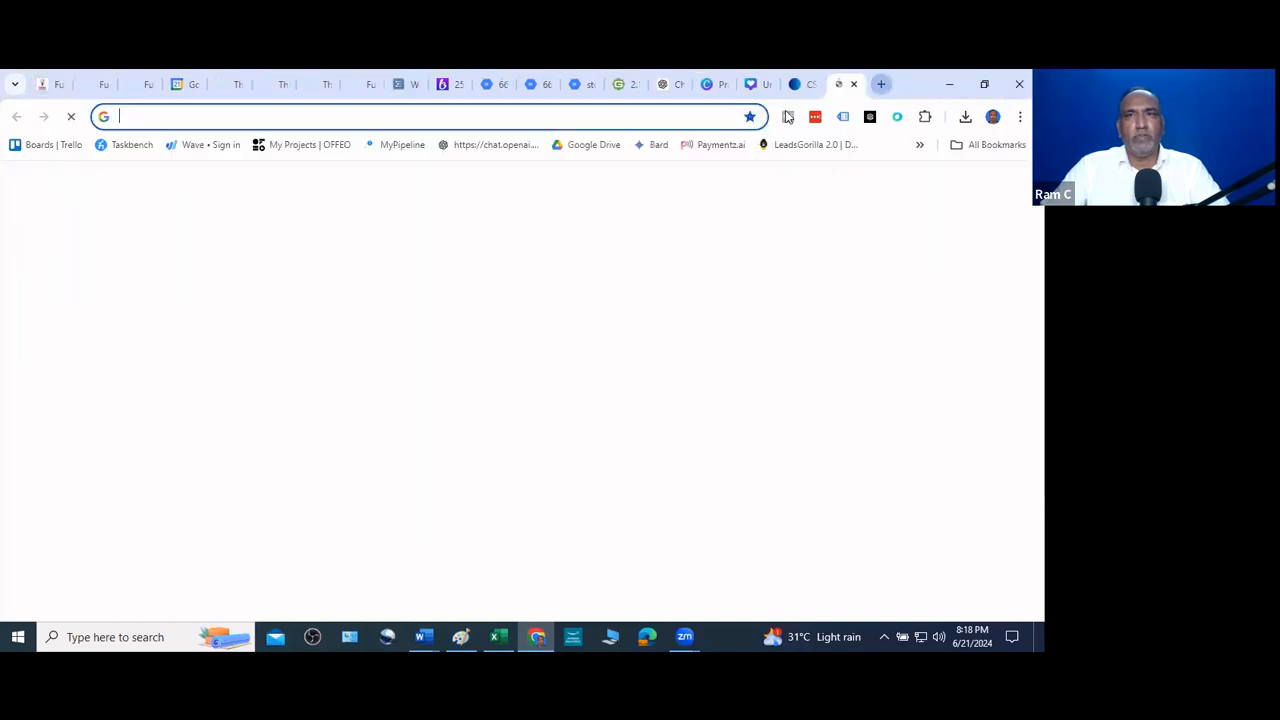
left_click(369, 117)
type("funne")
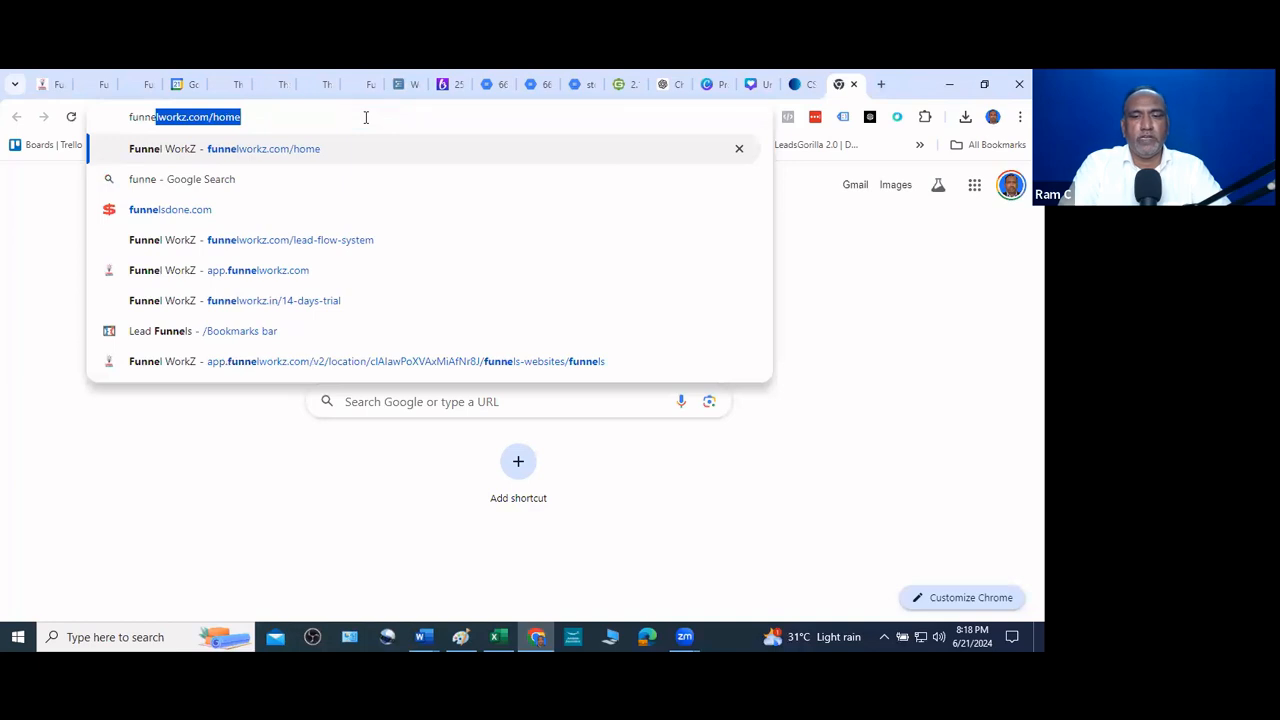
key("Return")
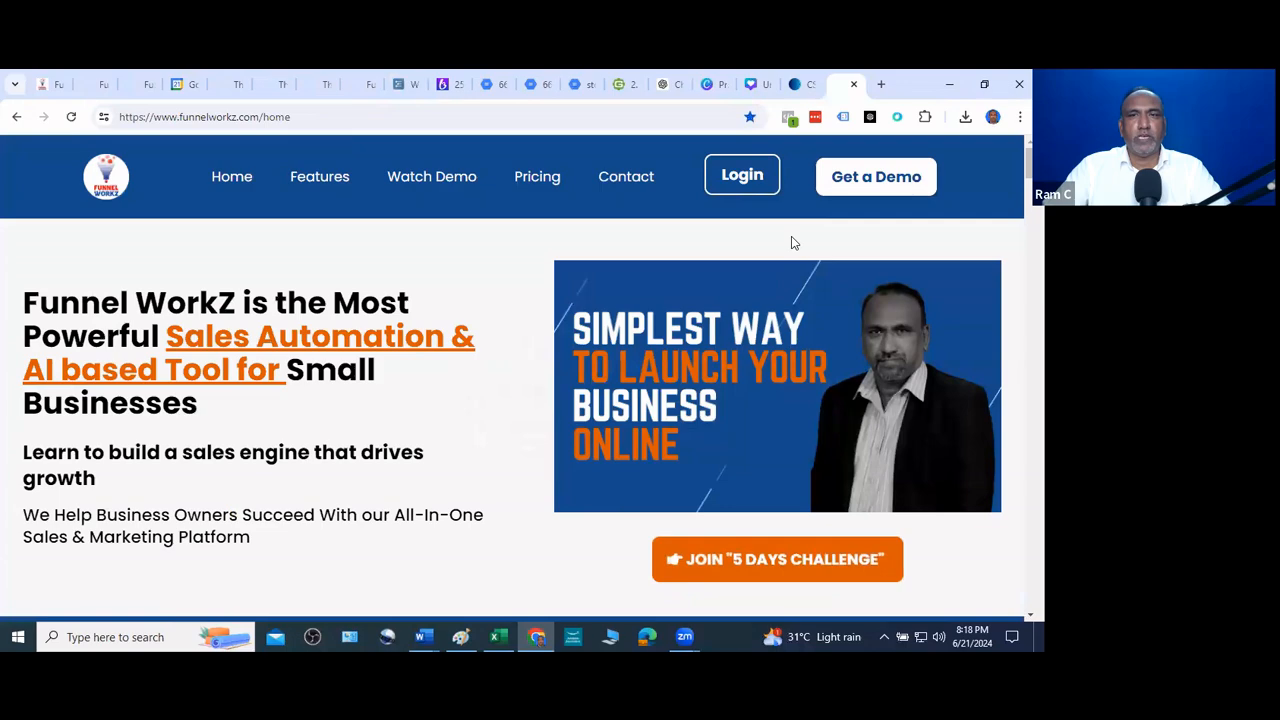
Open the Funnel WorkZ Pricing page and review the features of its monthly and 12-month offers
left_click(540, 190)
scroll(570, 240, "down", 3)
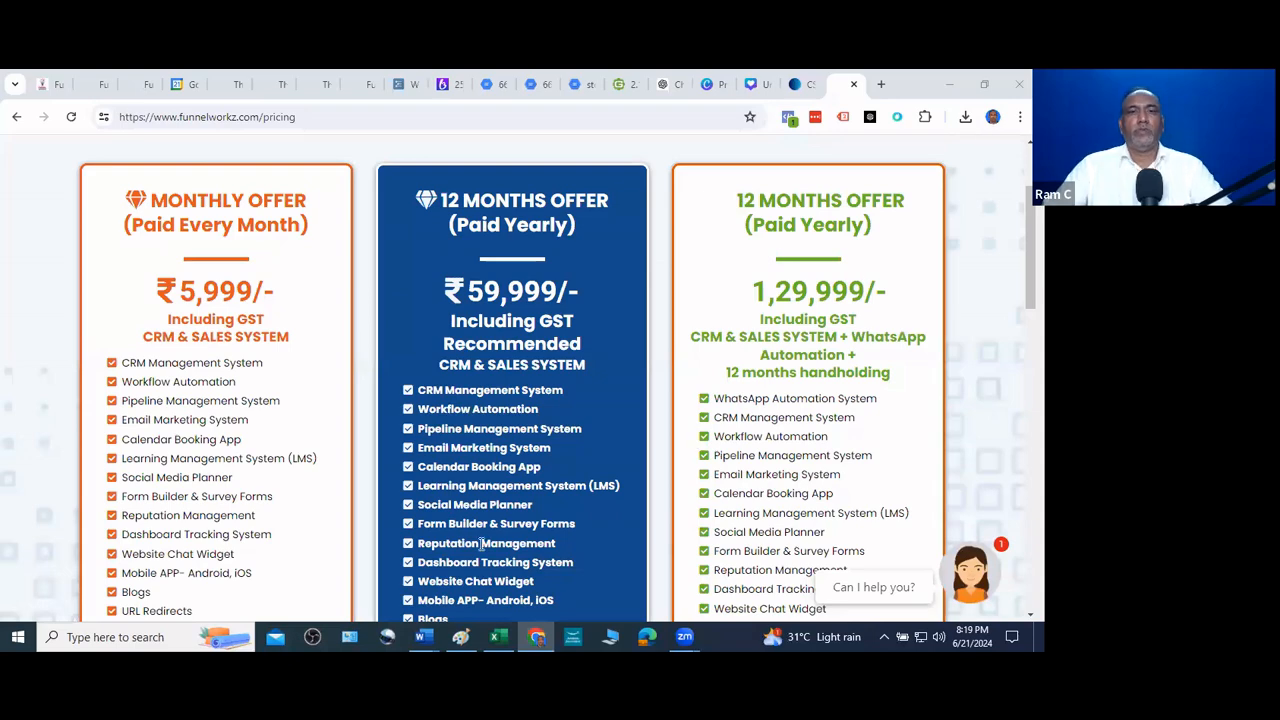
scroll(729, 333, "up", 1)
scroll(729, 338, "up", 2)
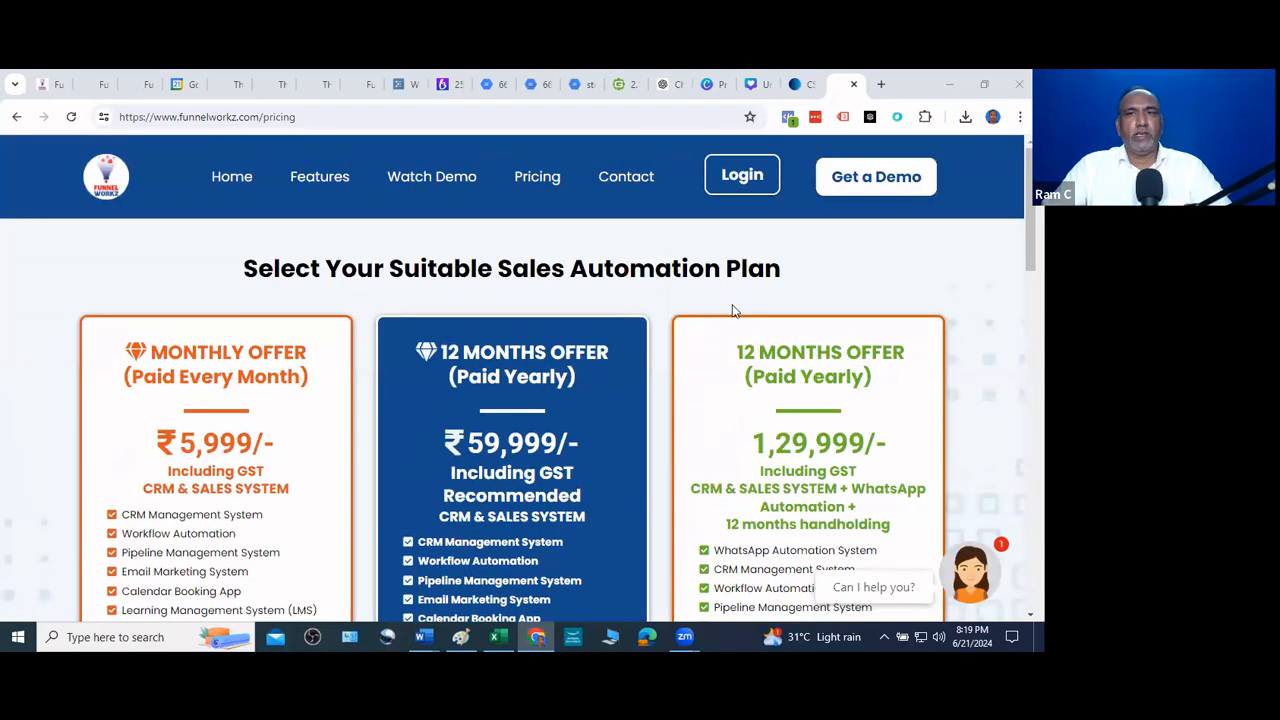